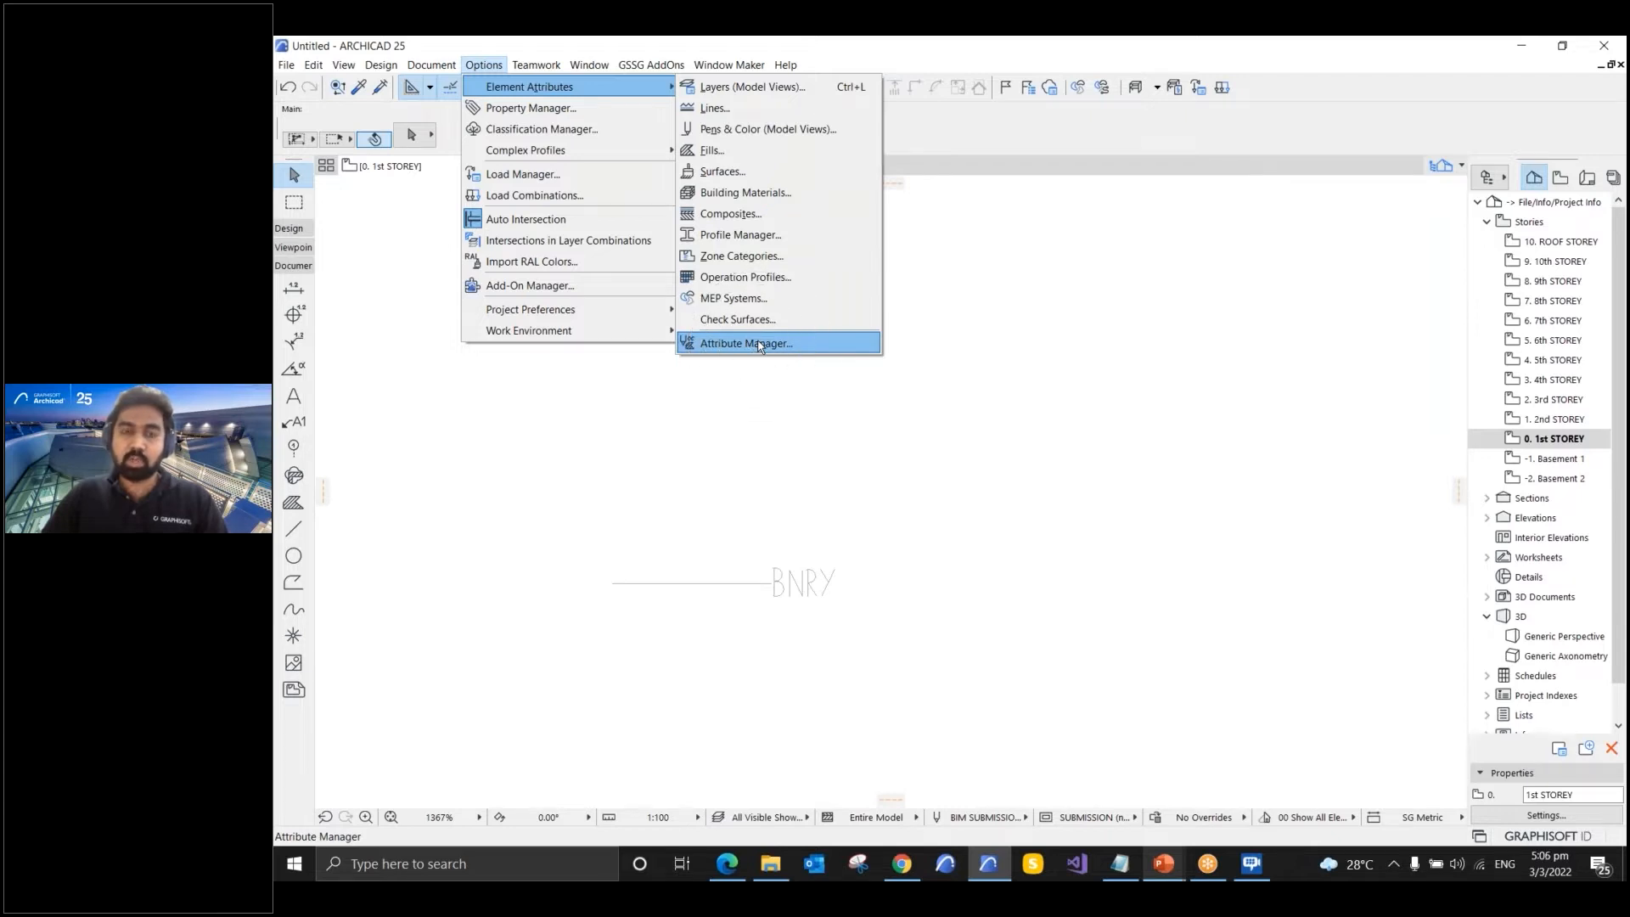
- Open the model view layer settings and select the BCA_BIM layer combination to review its layers
left_click(748, 88)
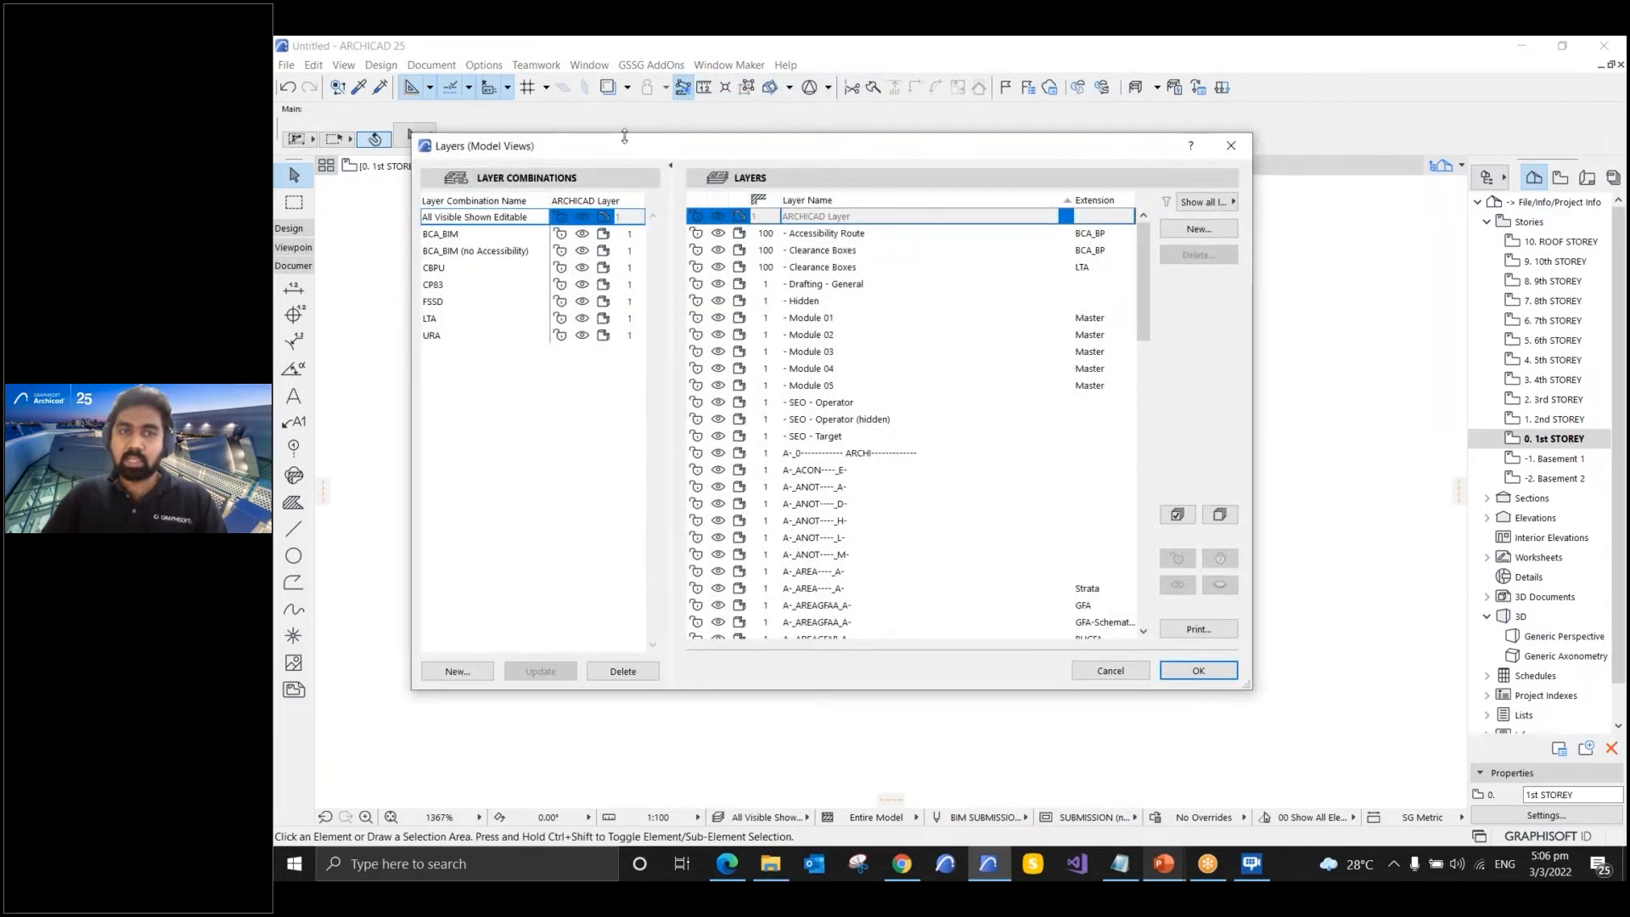
left_click_drag(624, 136, 654, 130)
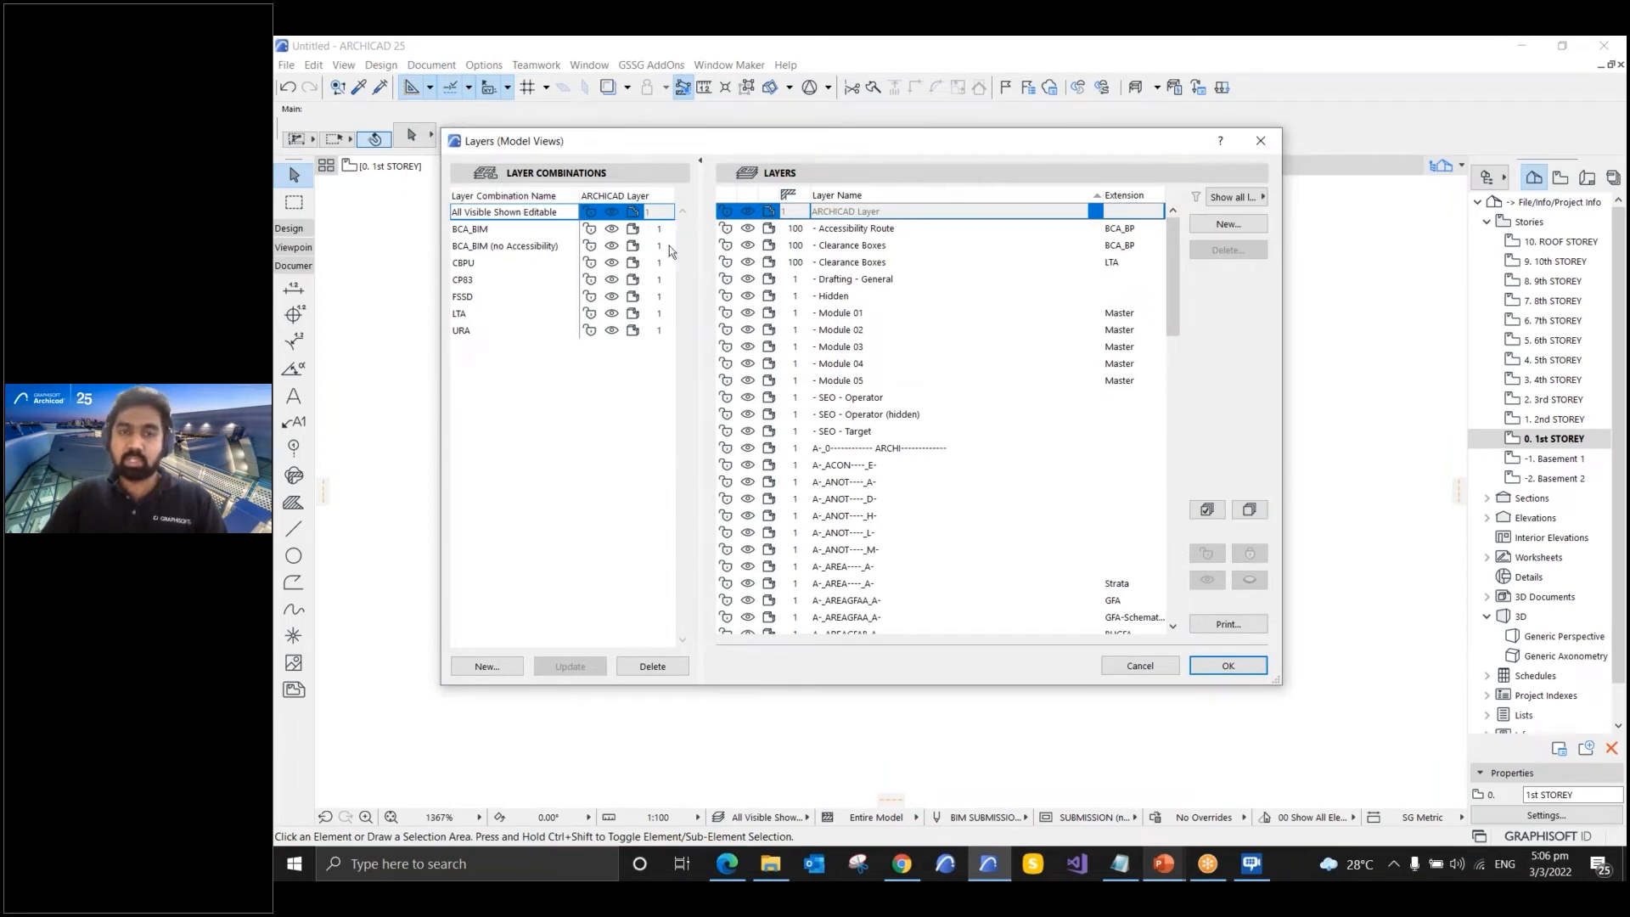
left_click(471, 229)
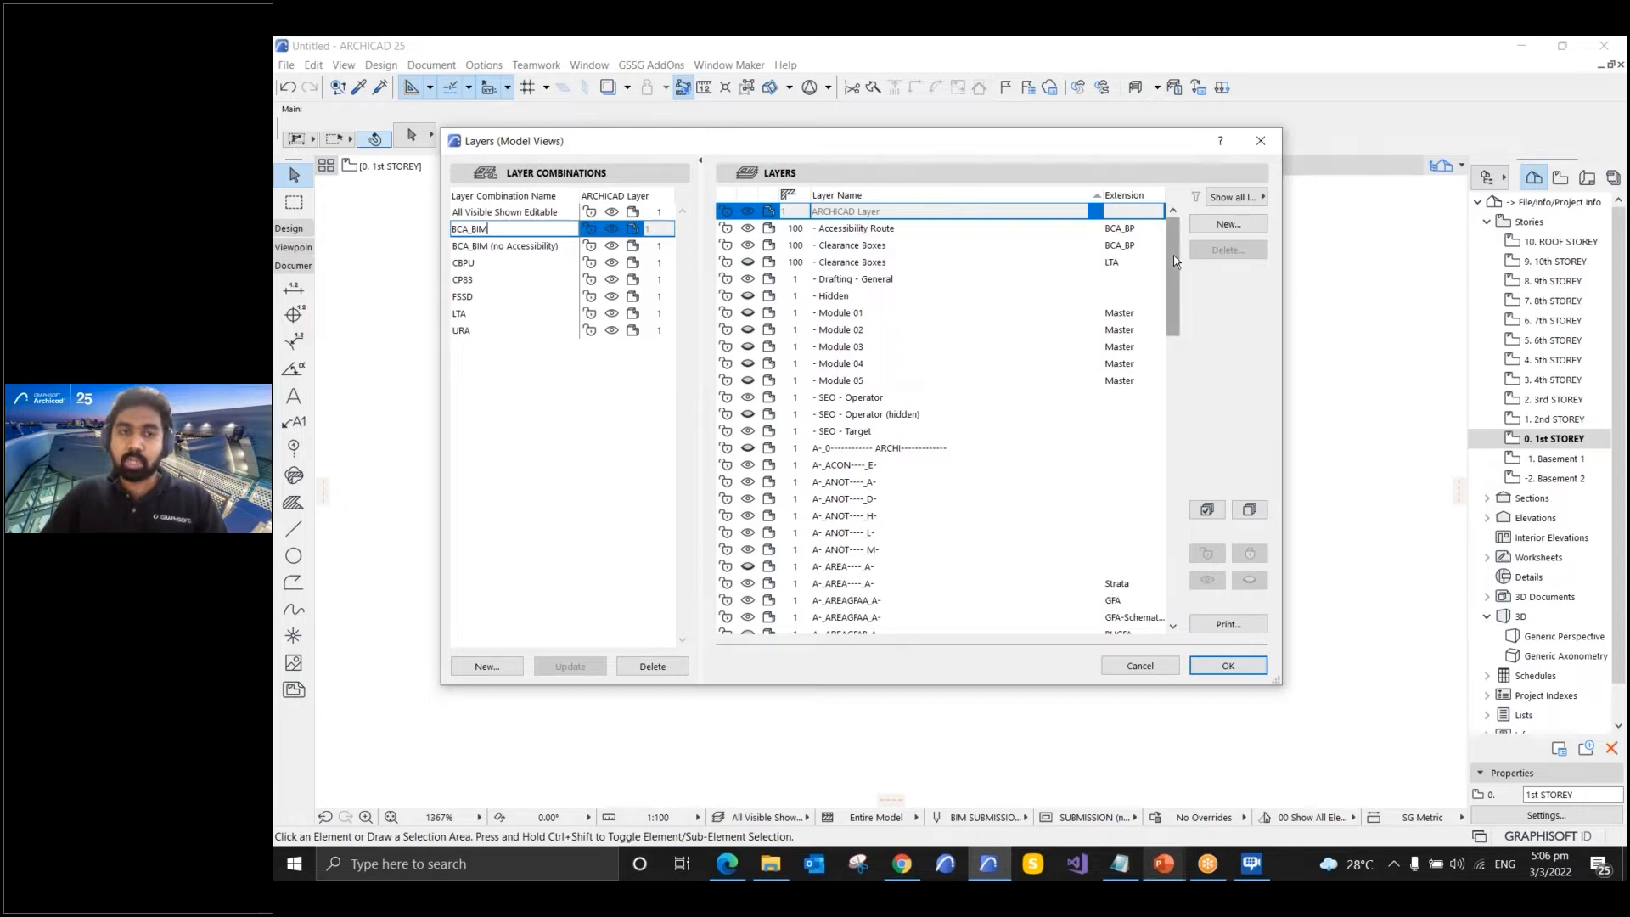
left_click(1212, 226)
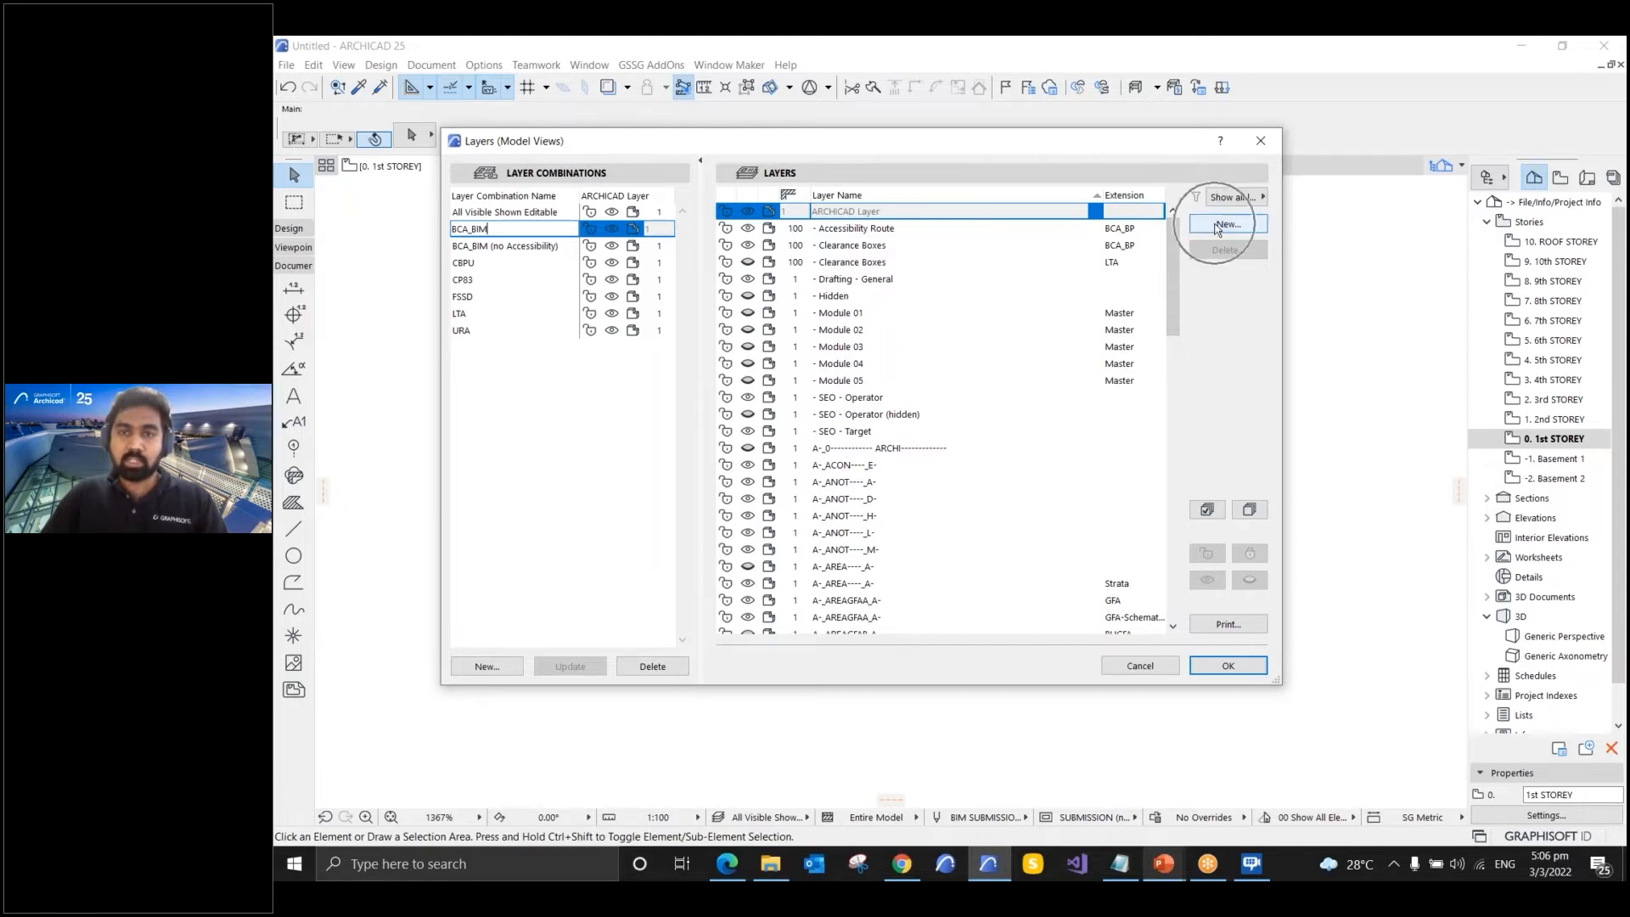
key("ctrl")
key("ctrl")
left_click(1218, 228)
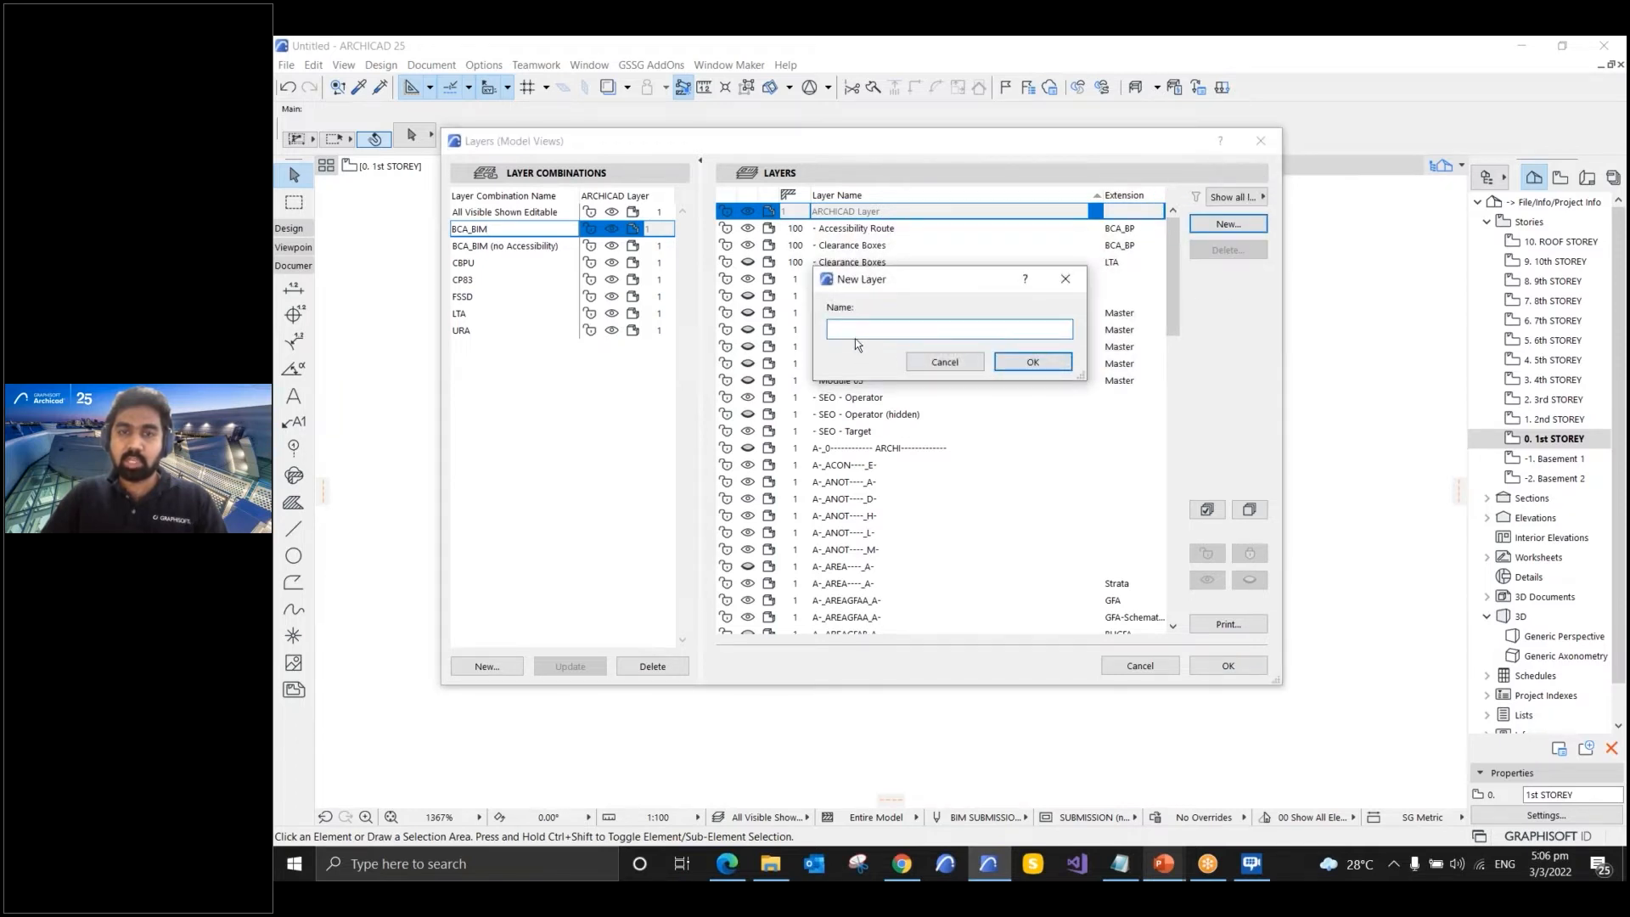
left_click(948, 365)
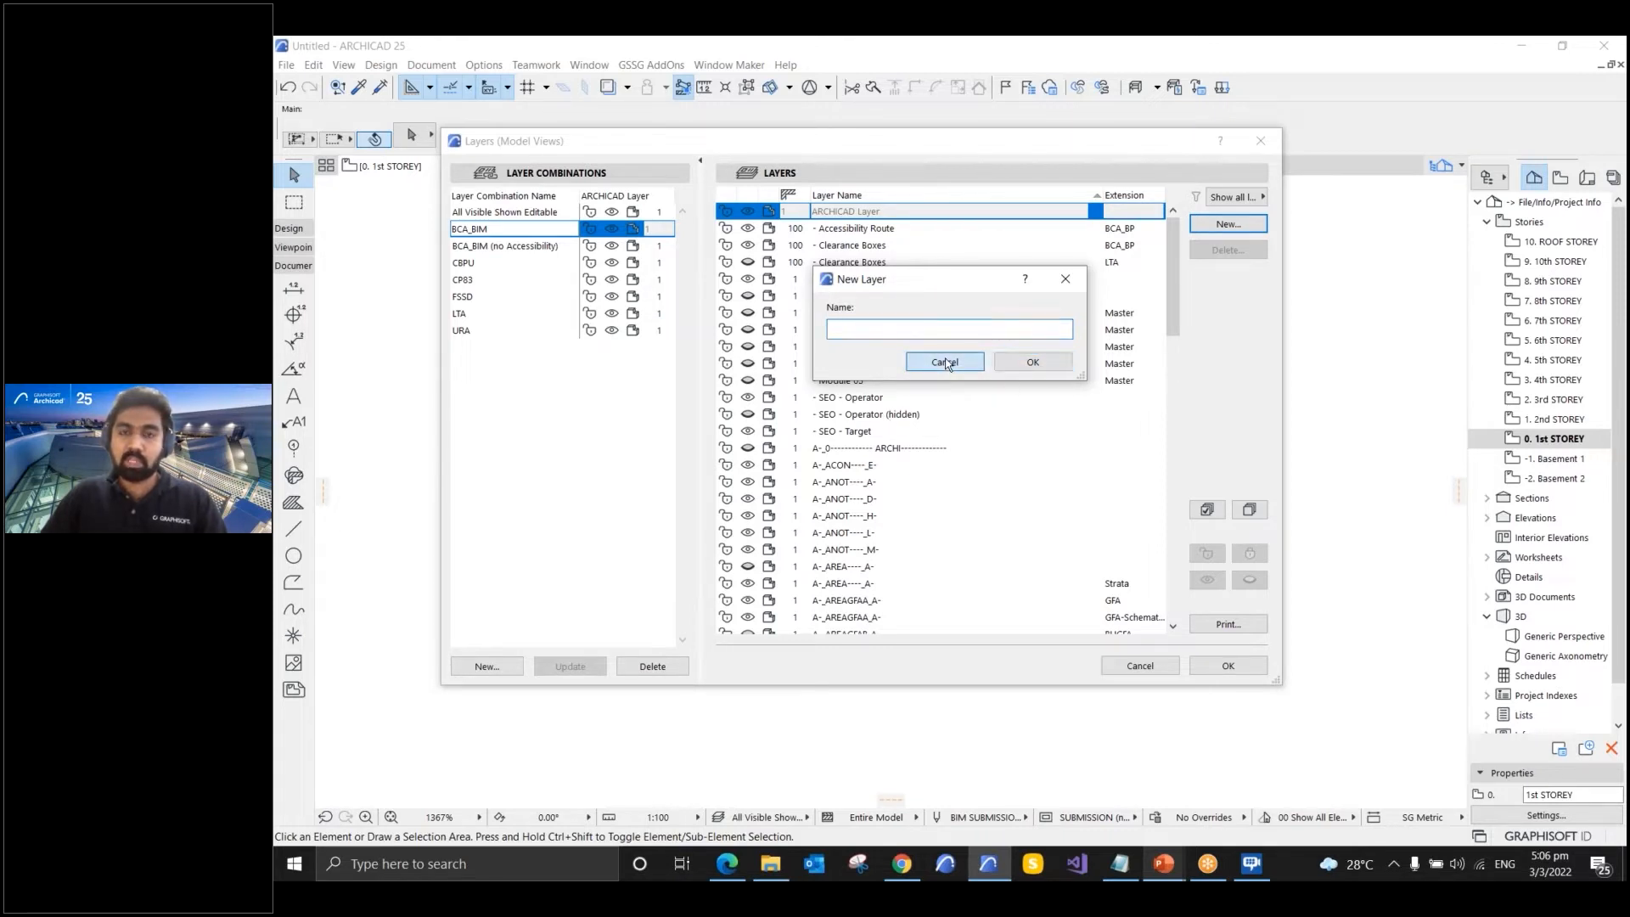
left_click(1019, 415)
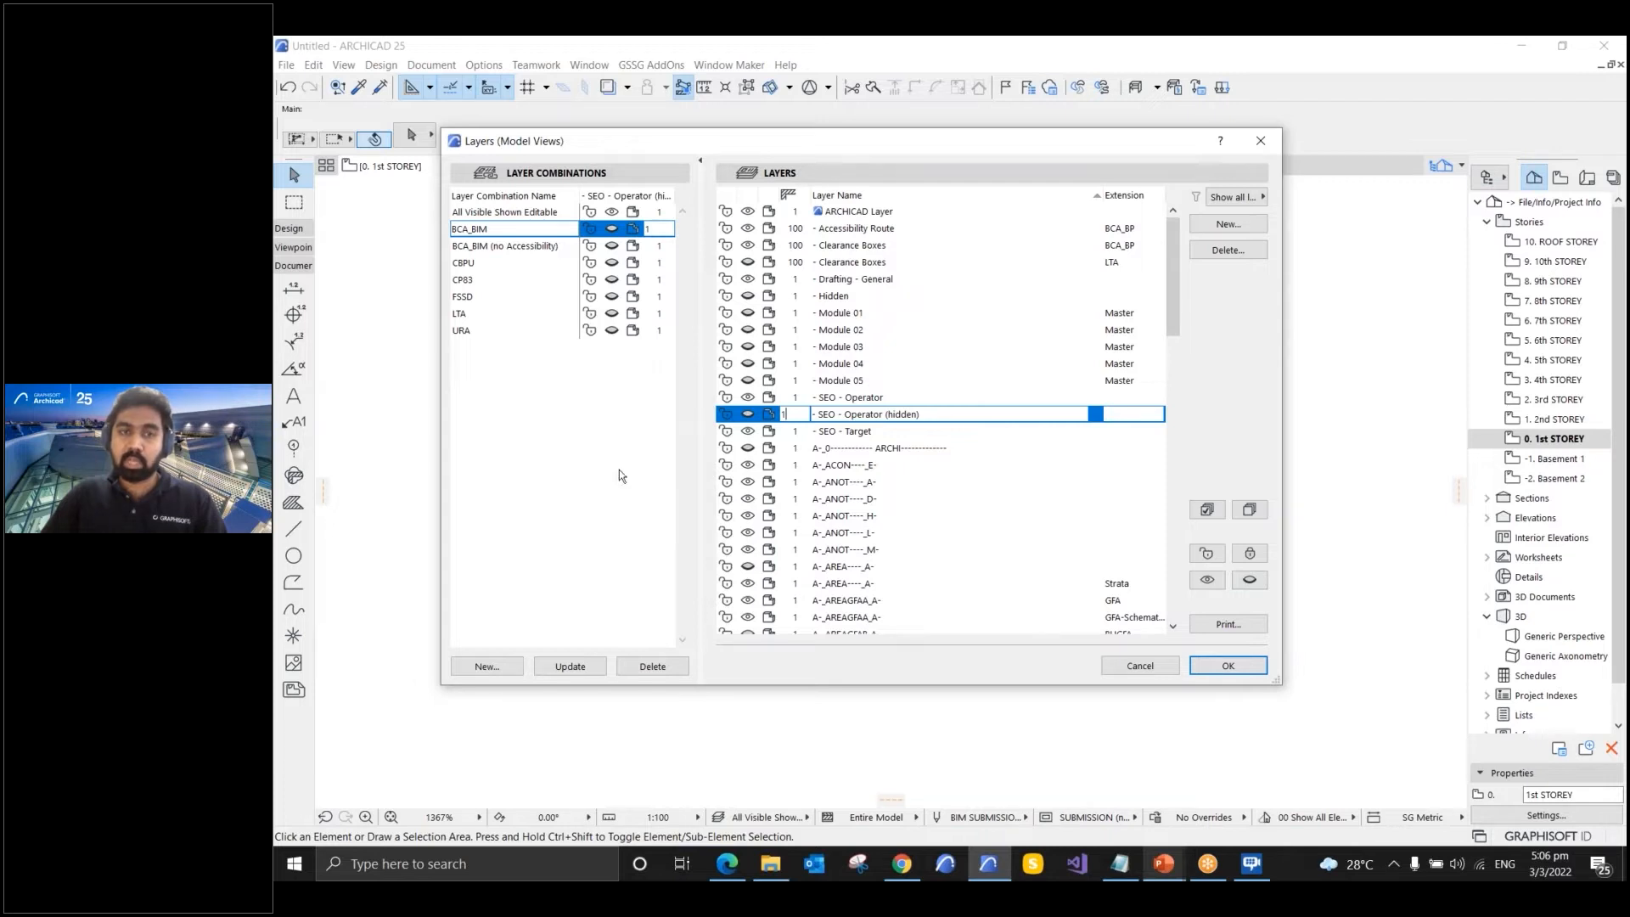
left_click(486, 666)
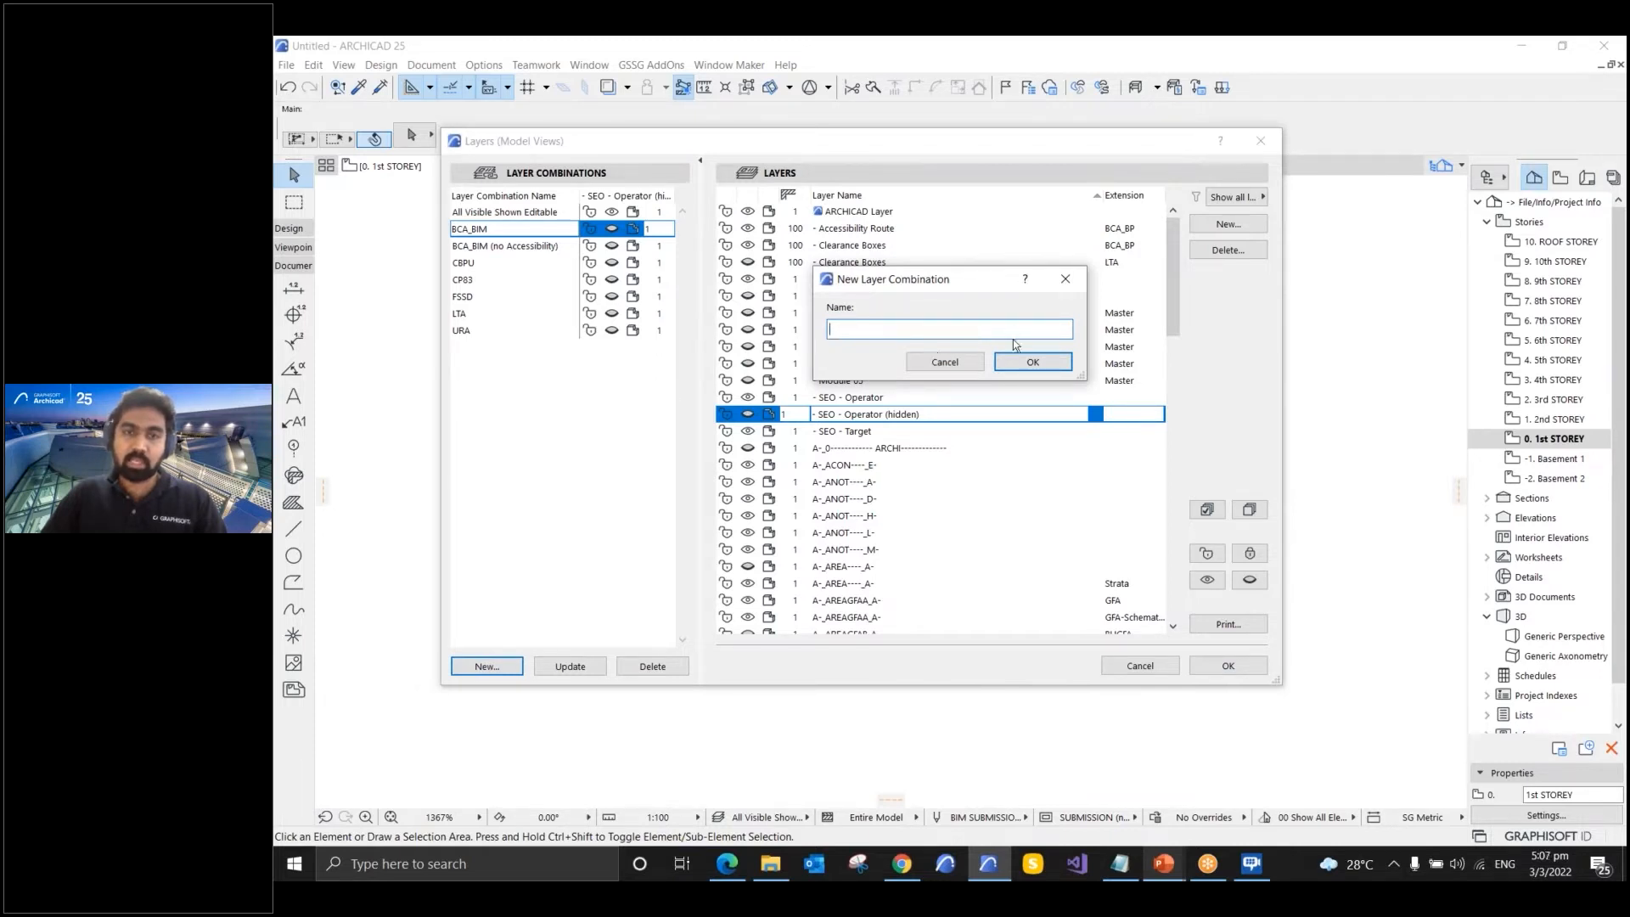
left_click(942, 362)
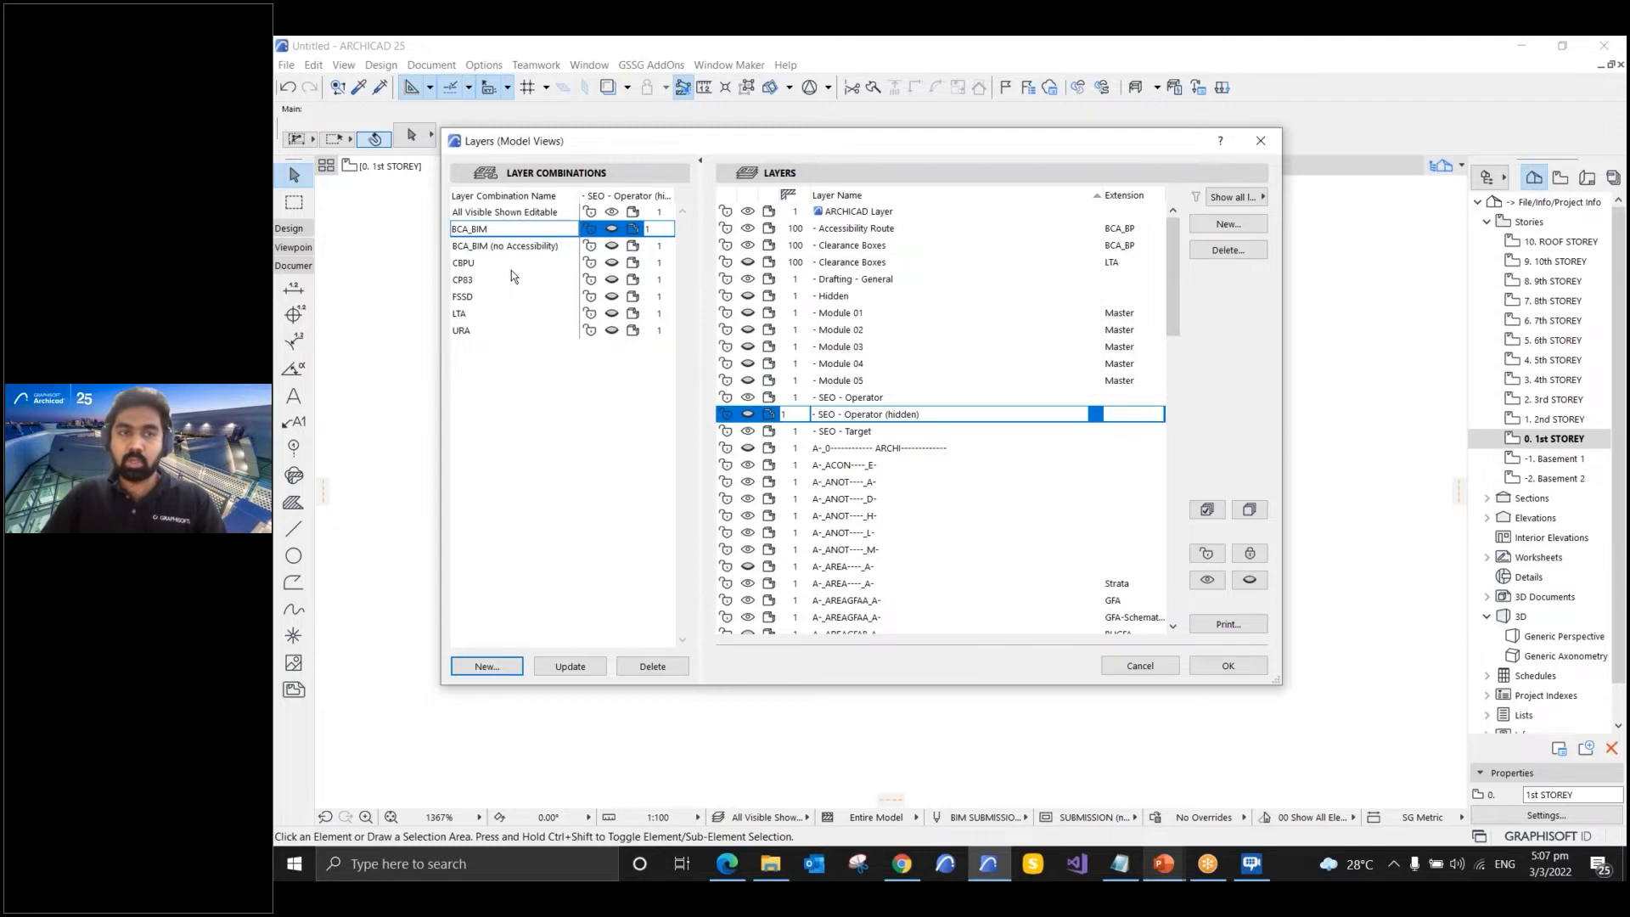
- Apply the FSSD layer combination to the current view
left_click(511, 270)
left_click(498, 285)
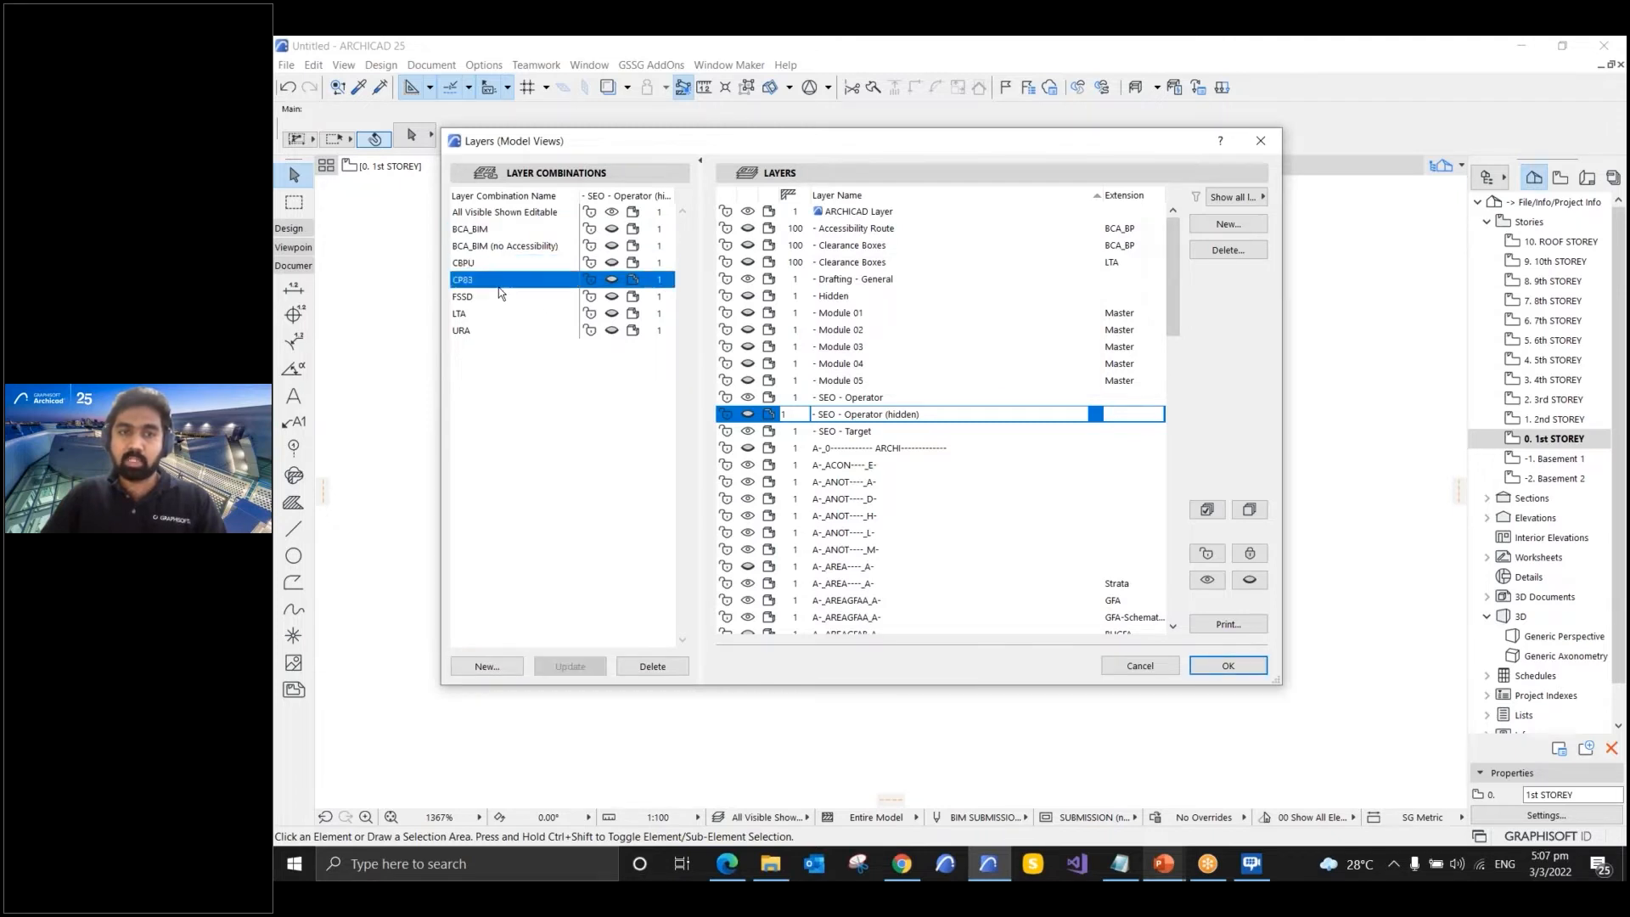
left_click(511, 299)
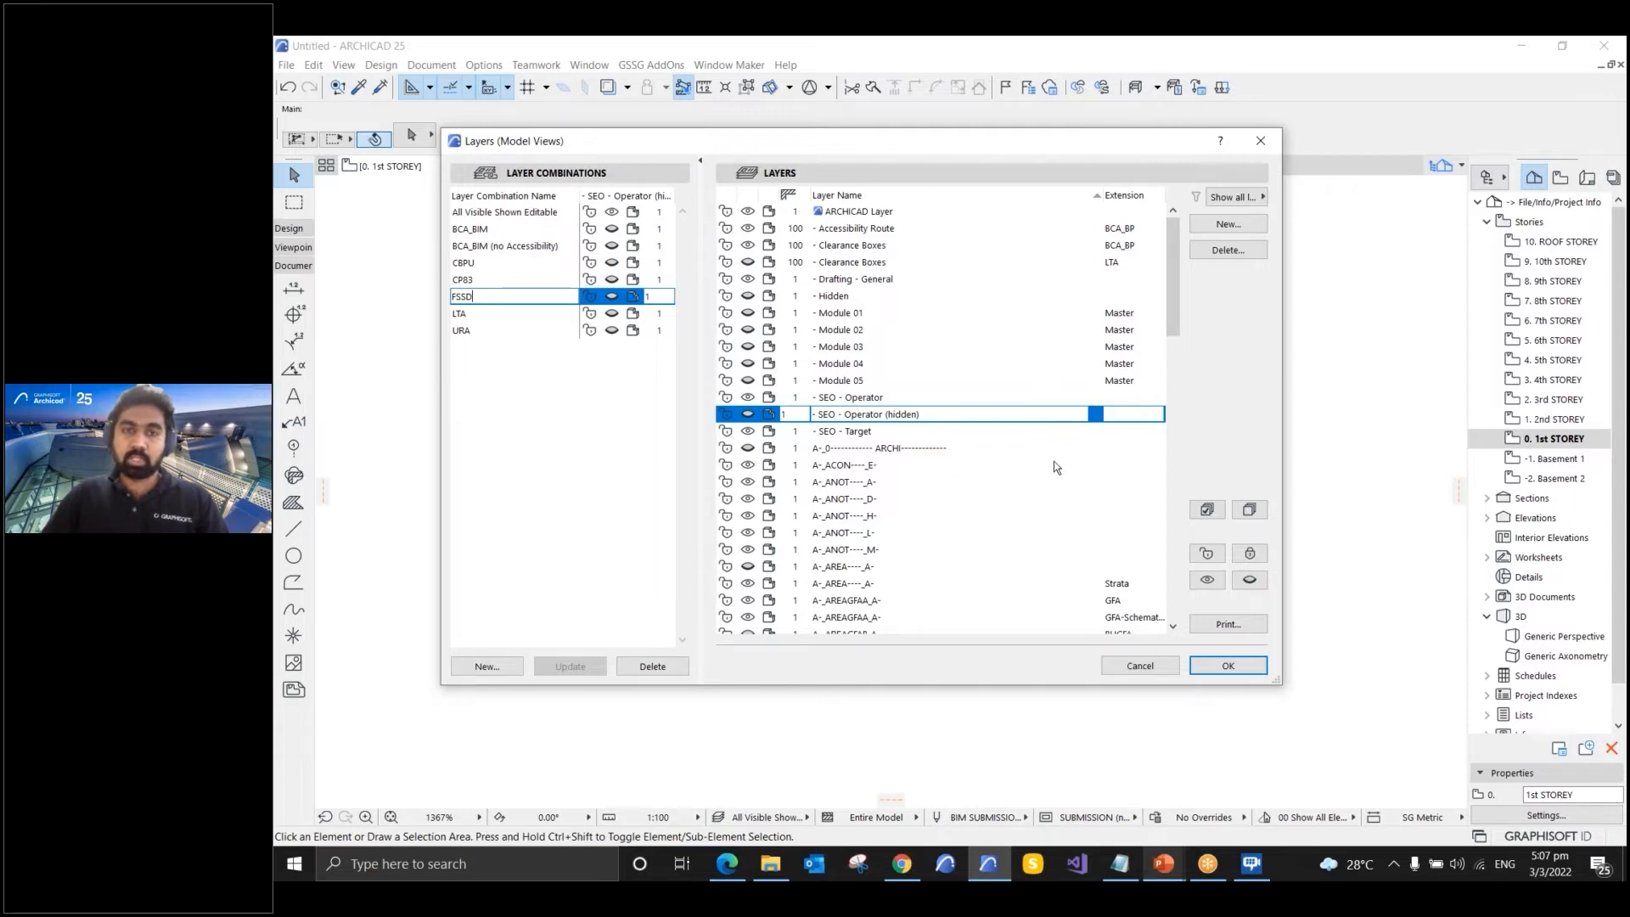
left_click(1228, 666)
- Examine the available dashed and symbol line types in the Lines settings
left_click(496, 70)
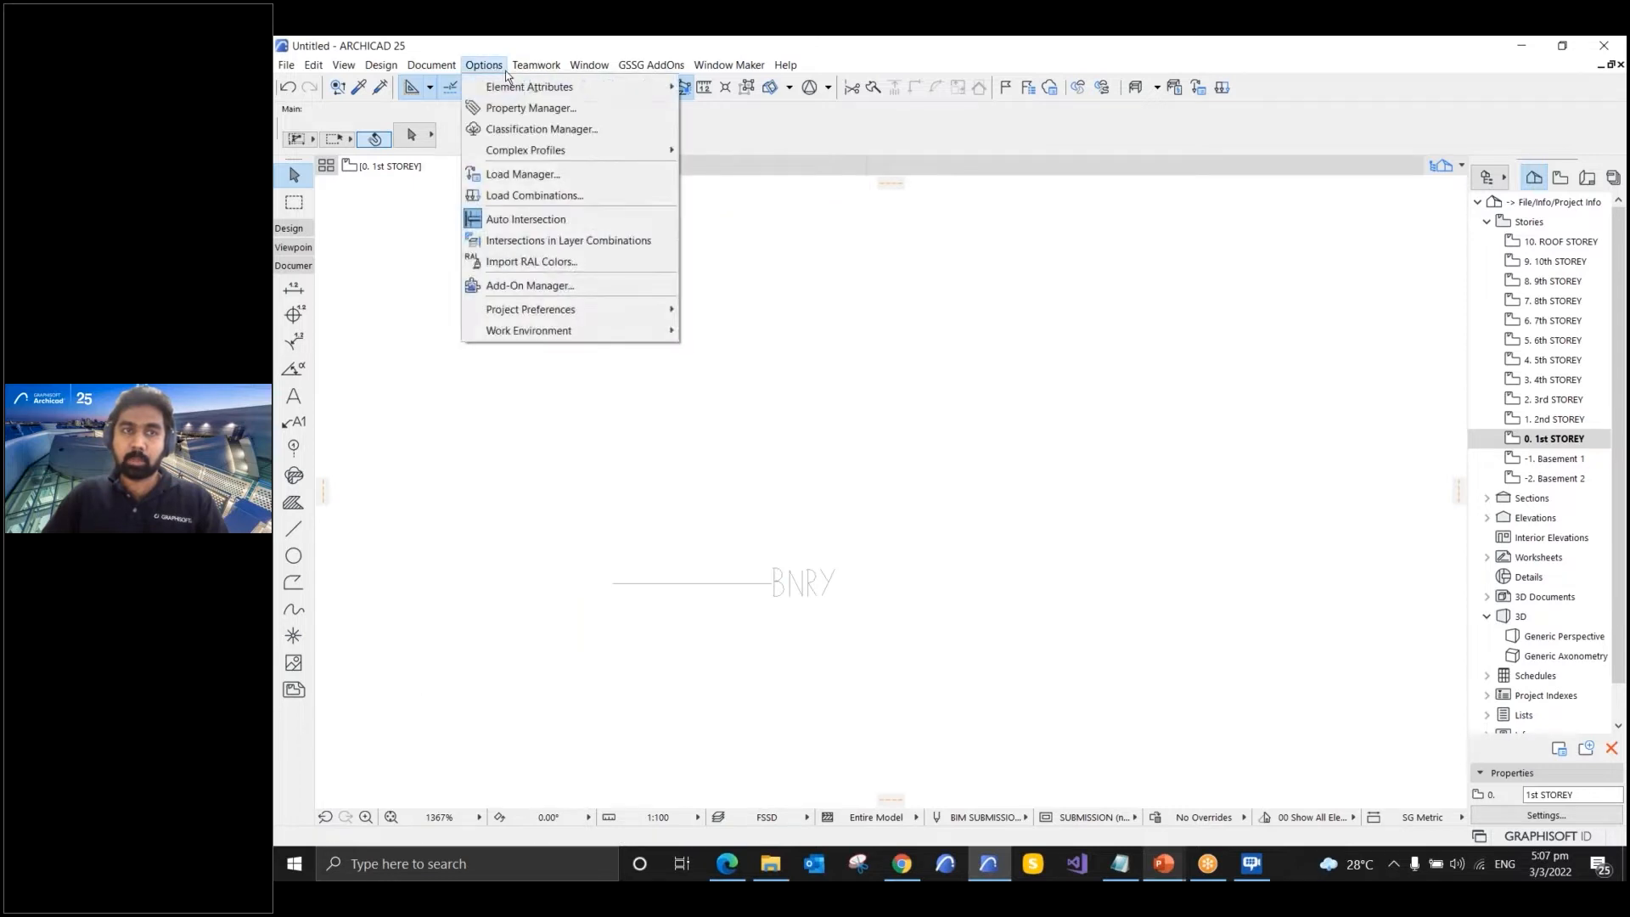
mouse_move(652, 88)
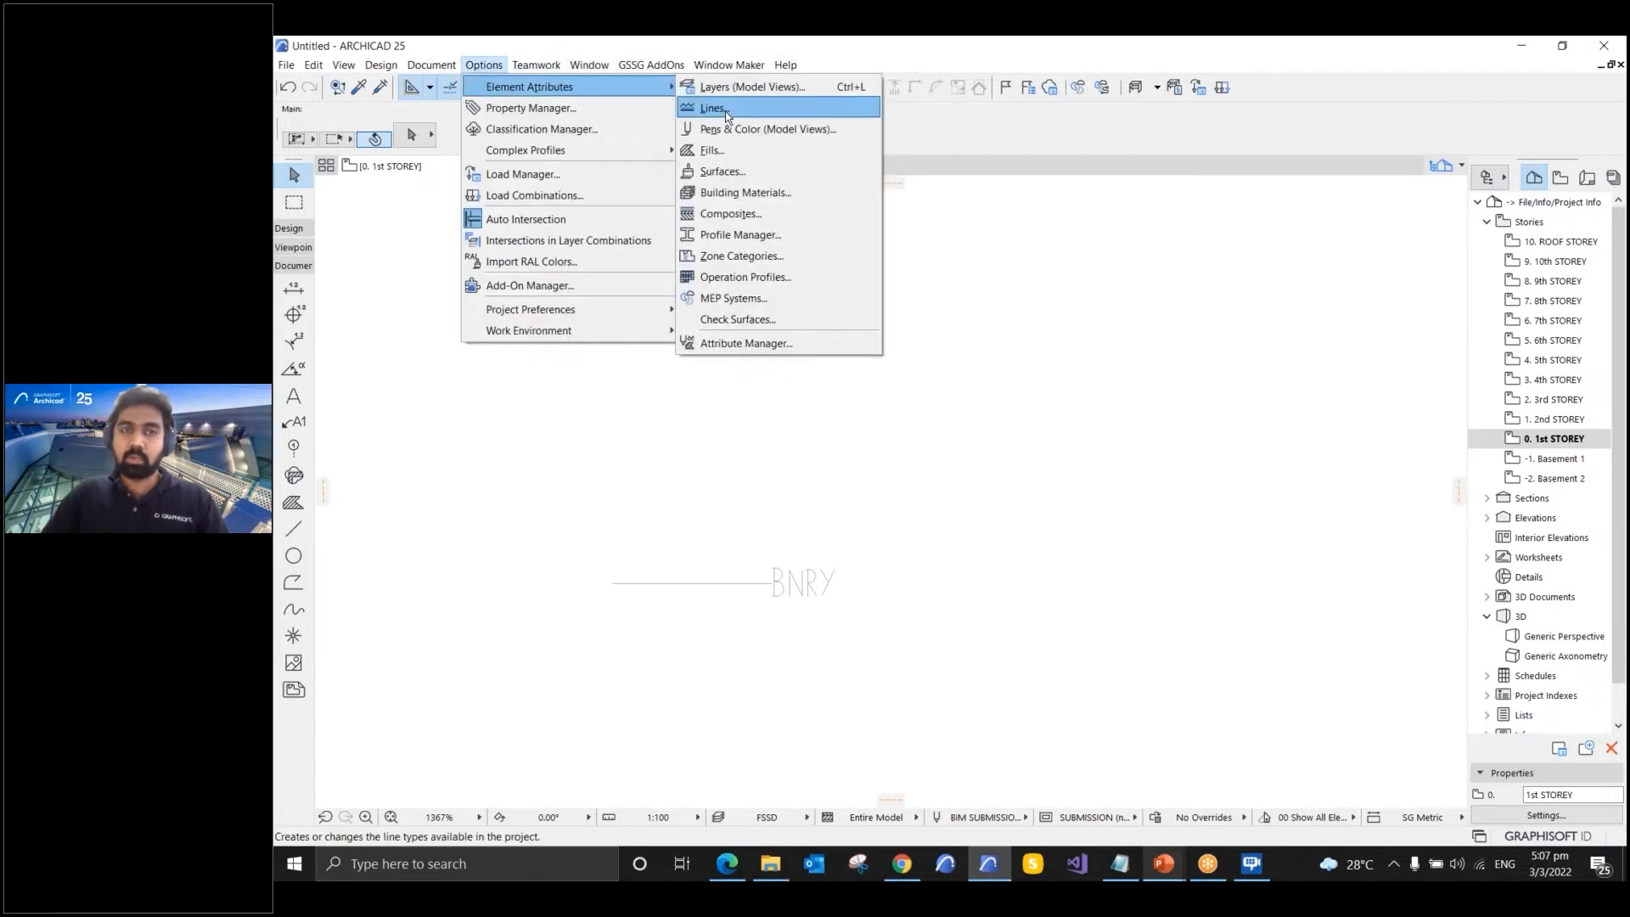
left_click(727, 113)
left_click(810, 227)
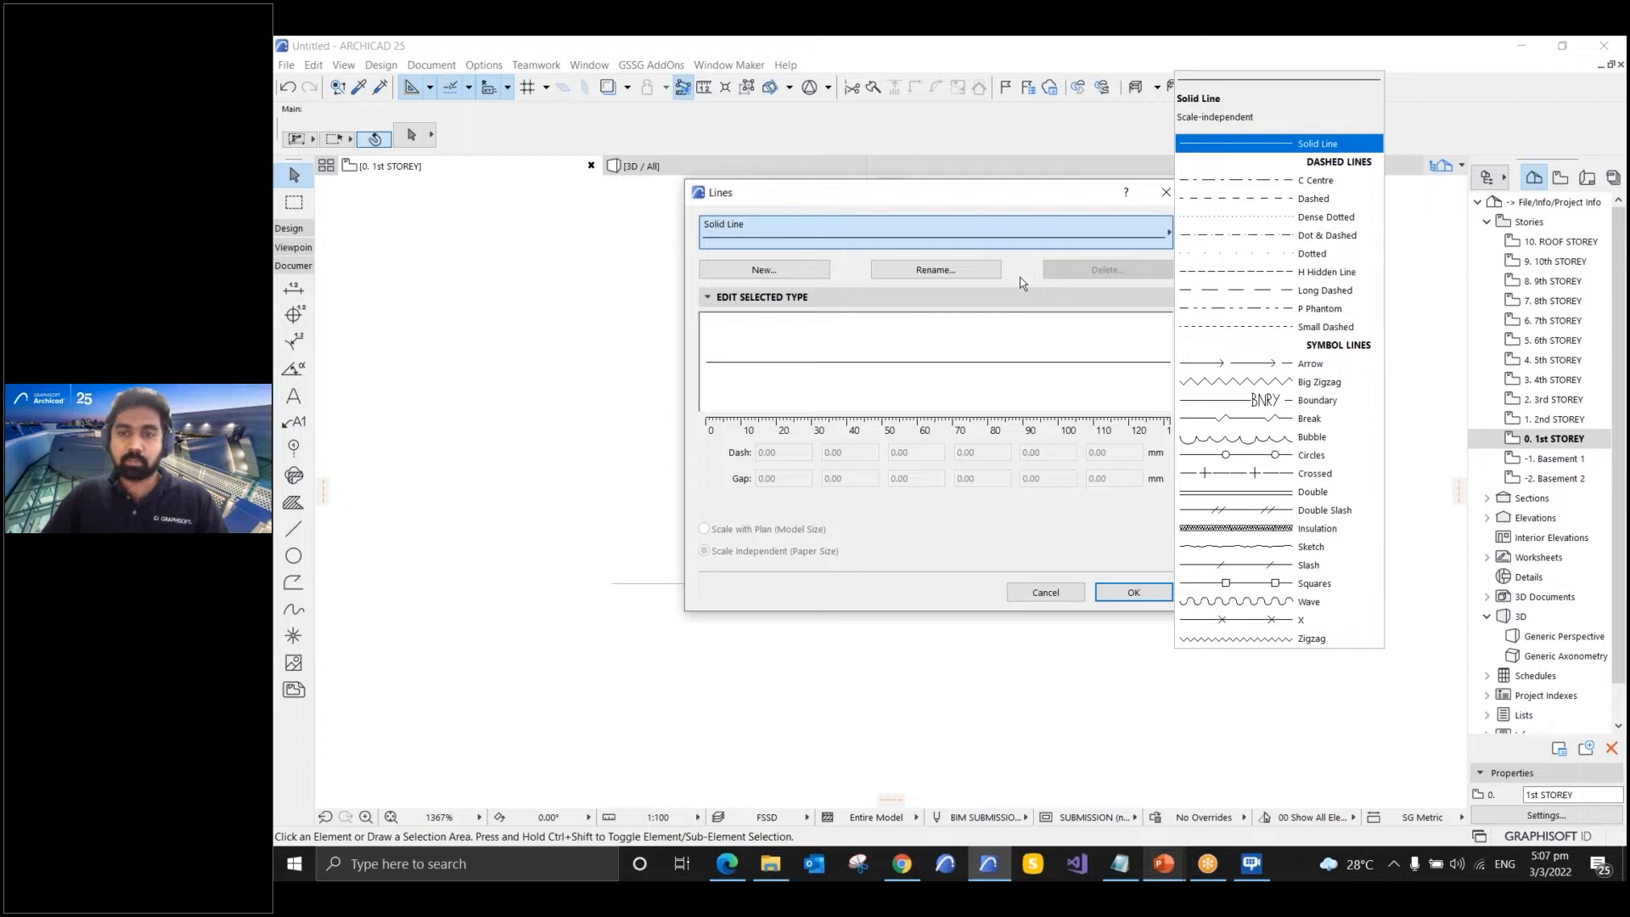
left_click(1317, 400)
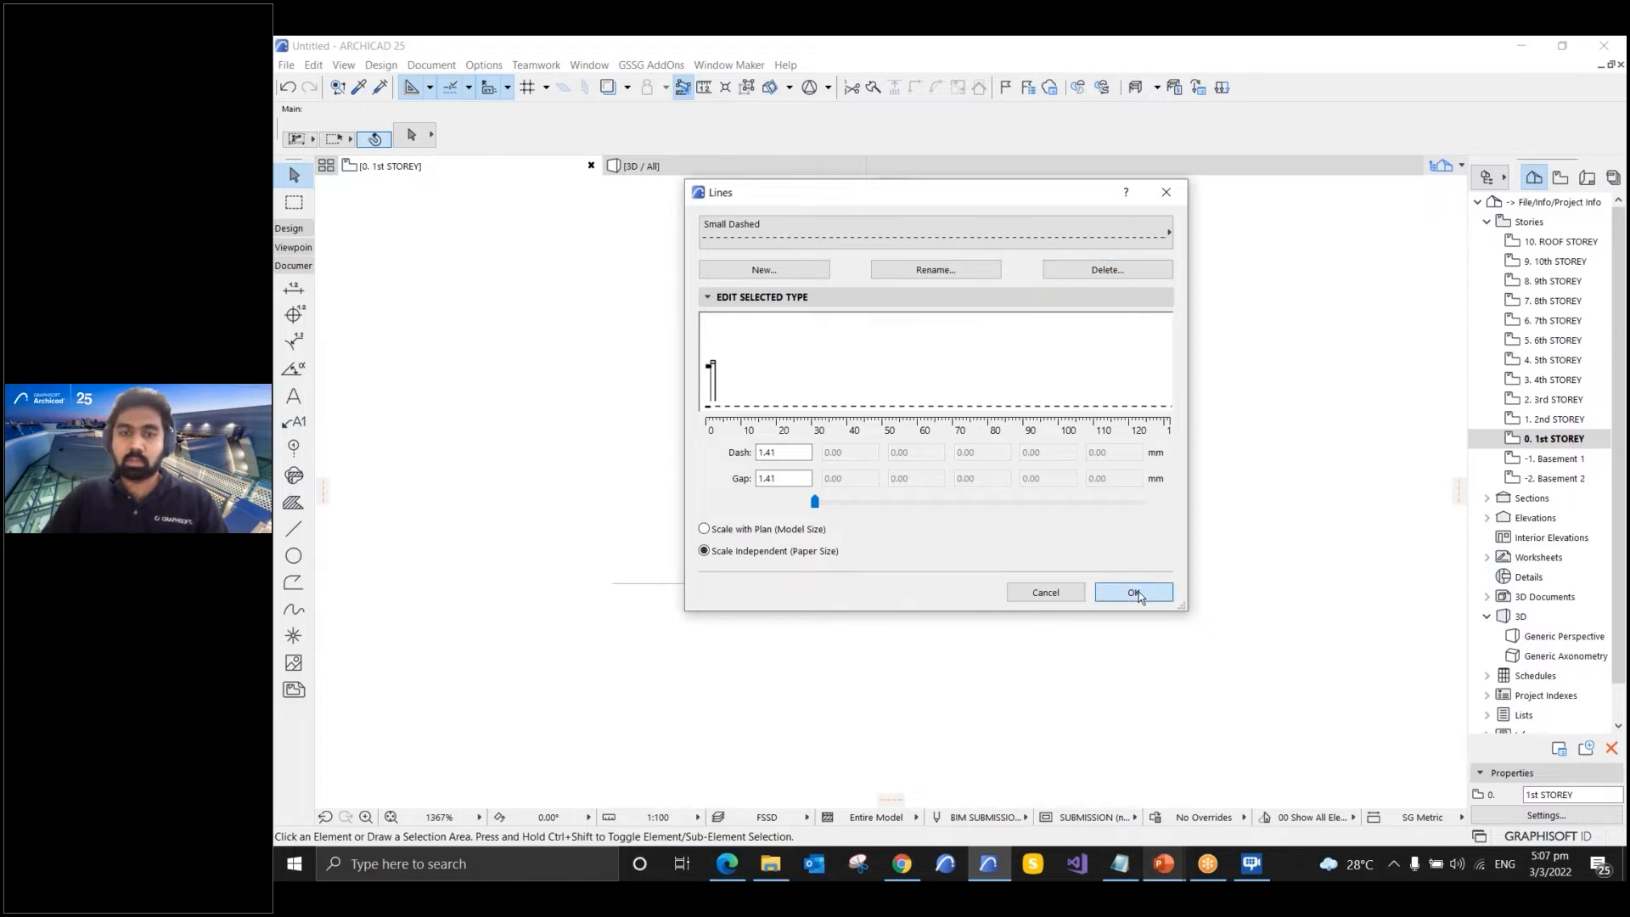
left_click(1134, 593)
left_click(550, 557)
left_click(547, 485)
scroll(551, 486, "up", 3)
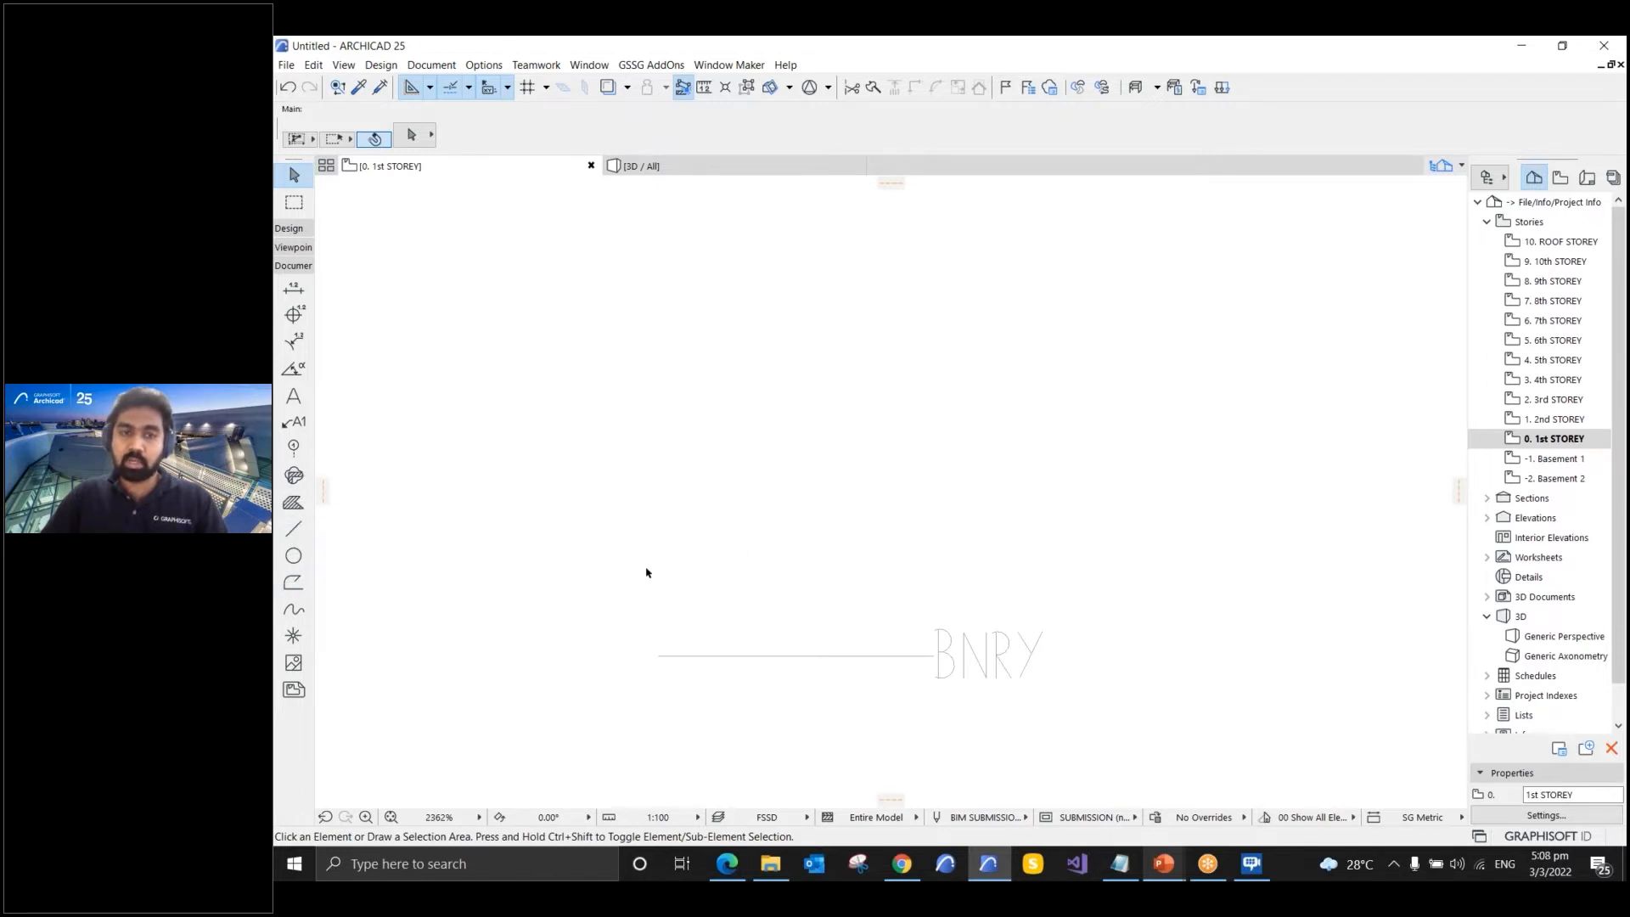
left_click_drag(622, 572, 1140, 731)
key("Escape")
left_click(794, 656)
key("Escape")
left_click_drag(884, 598, 1109, 738)
left_click_drag(599, 567, 1118, 732)
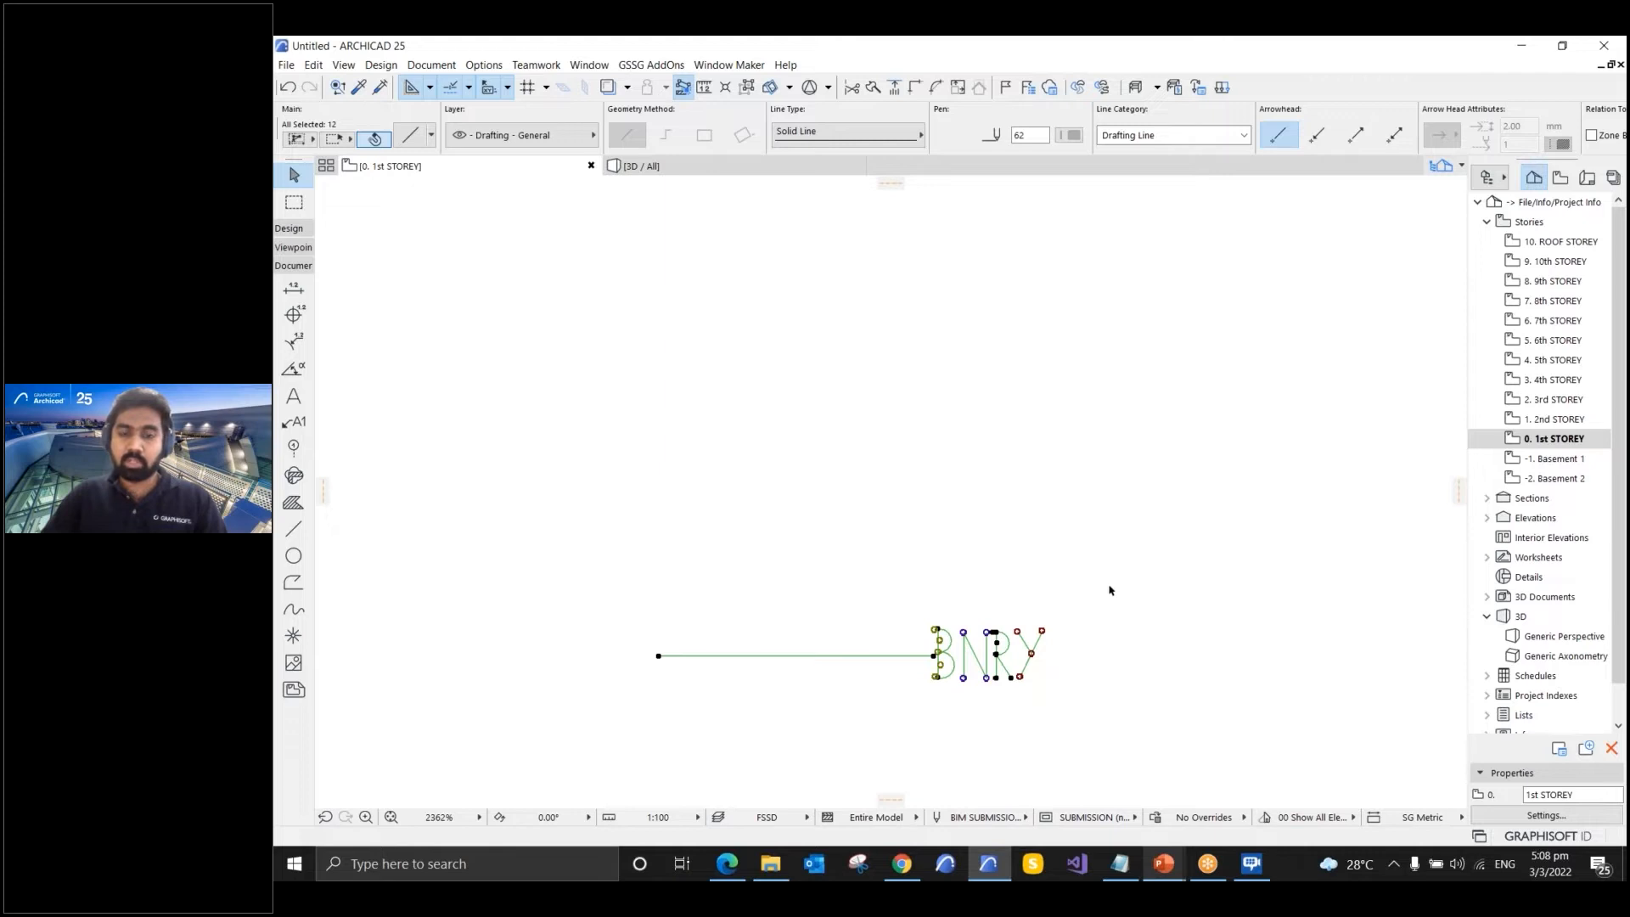
left_click(671, 602)
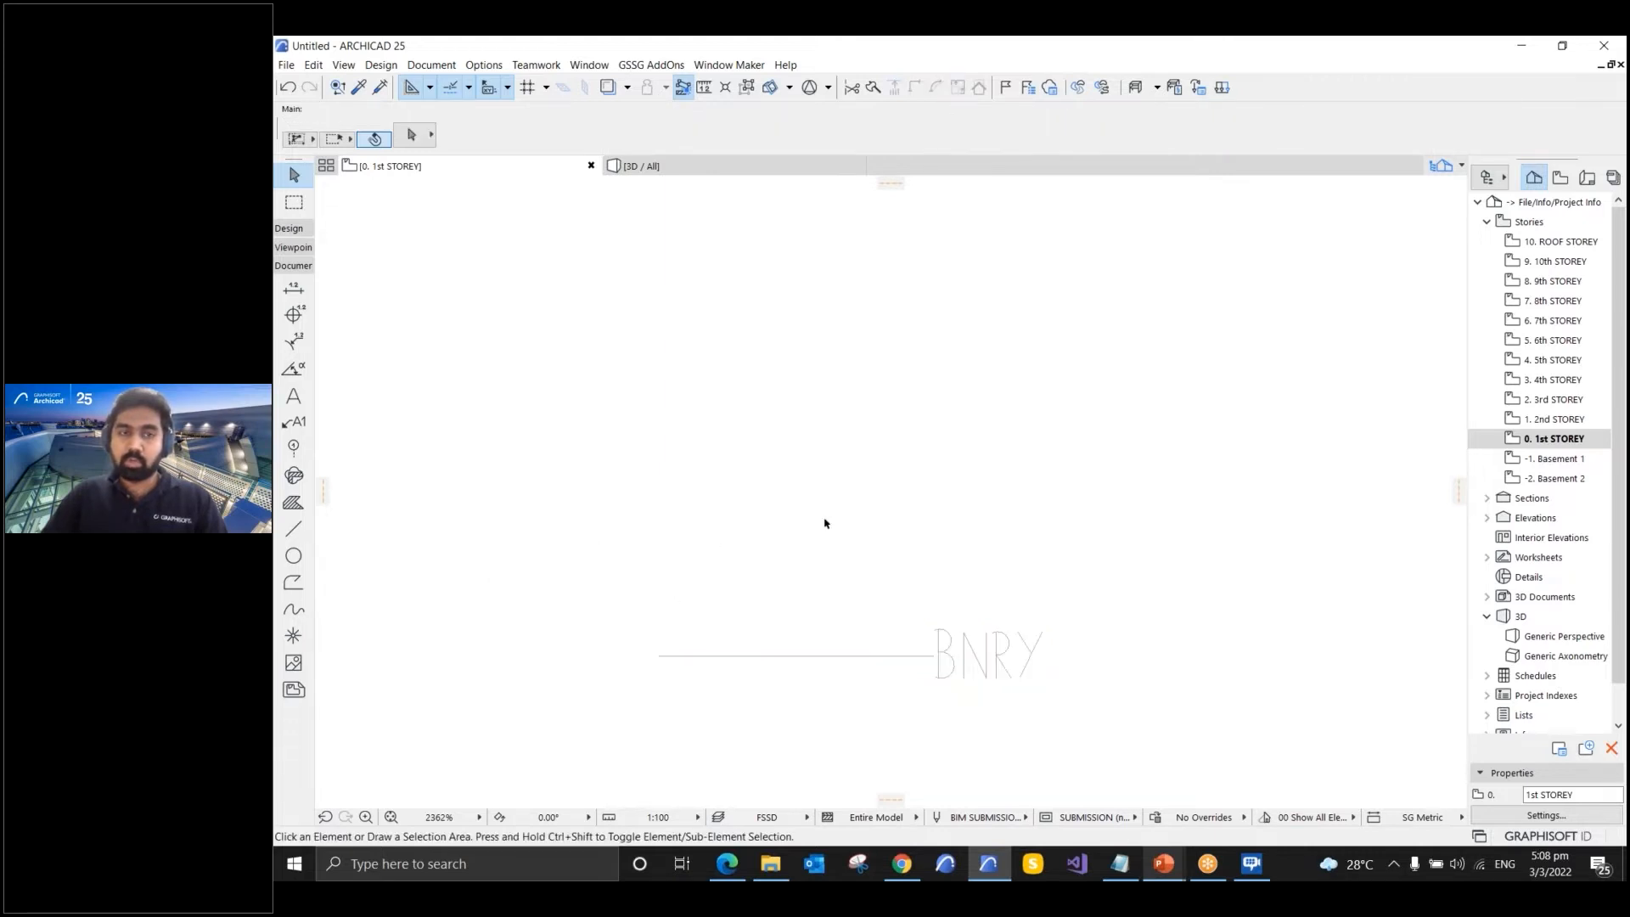
left_click_drag(581, 556, 1092, 717)
left_click(1097, 698)
- Copy the horizontal line together with the BNRY lettering drawn on the 1st storey plan, and deselect them
left_click_drag(537, 571, 1092, 717)
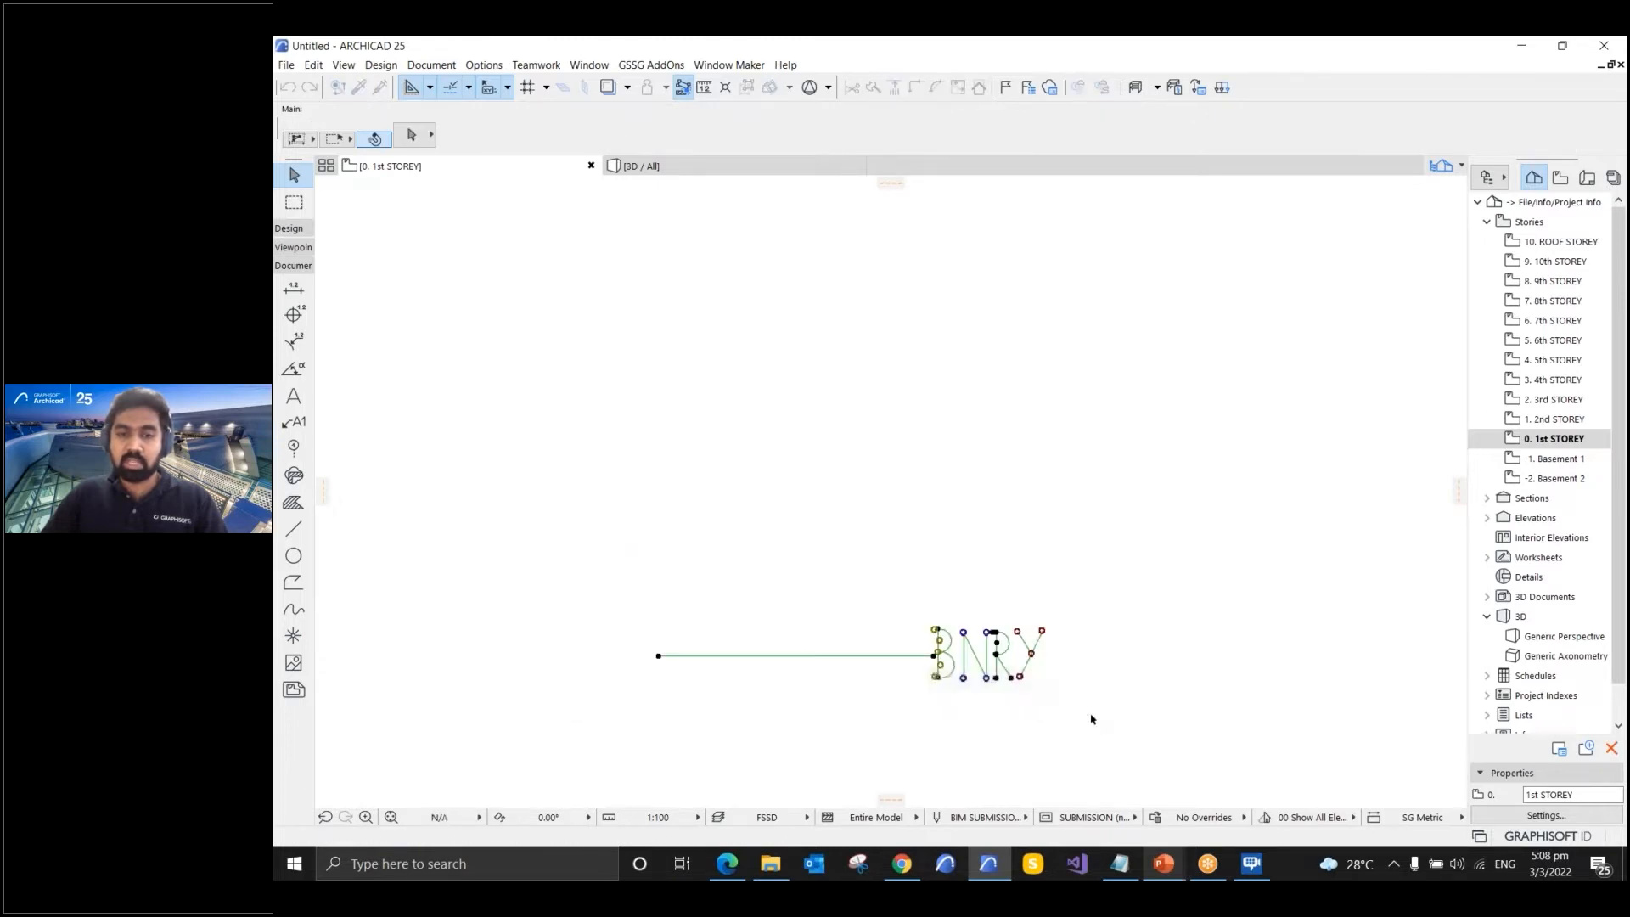
right_click(990, 670)
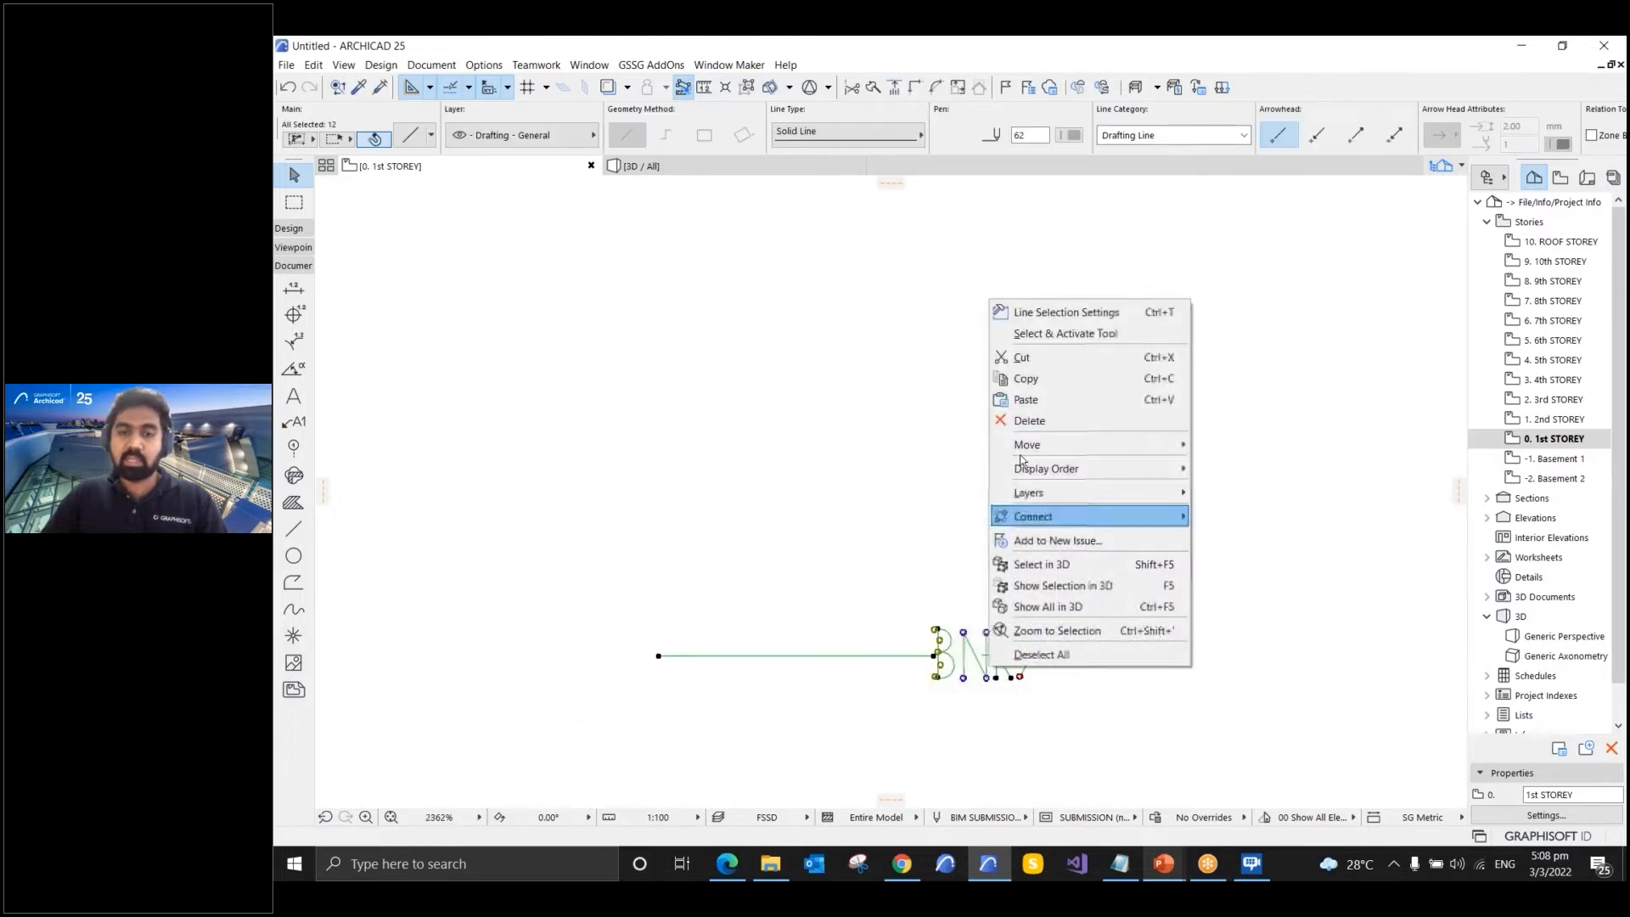
left_click(1041, 381)
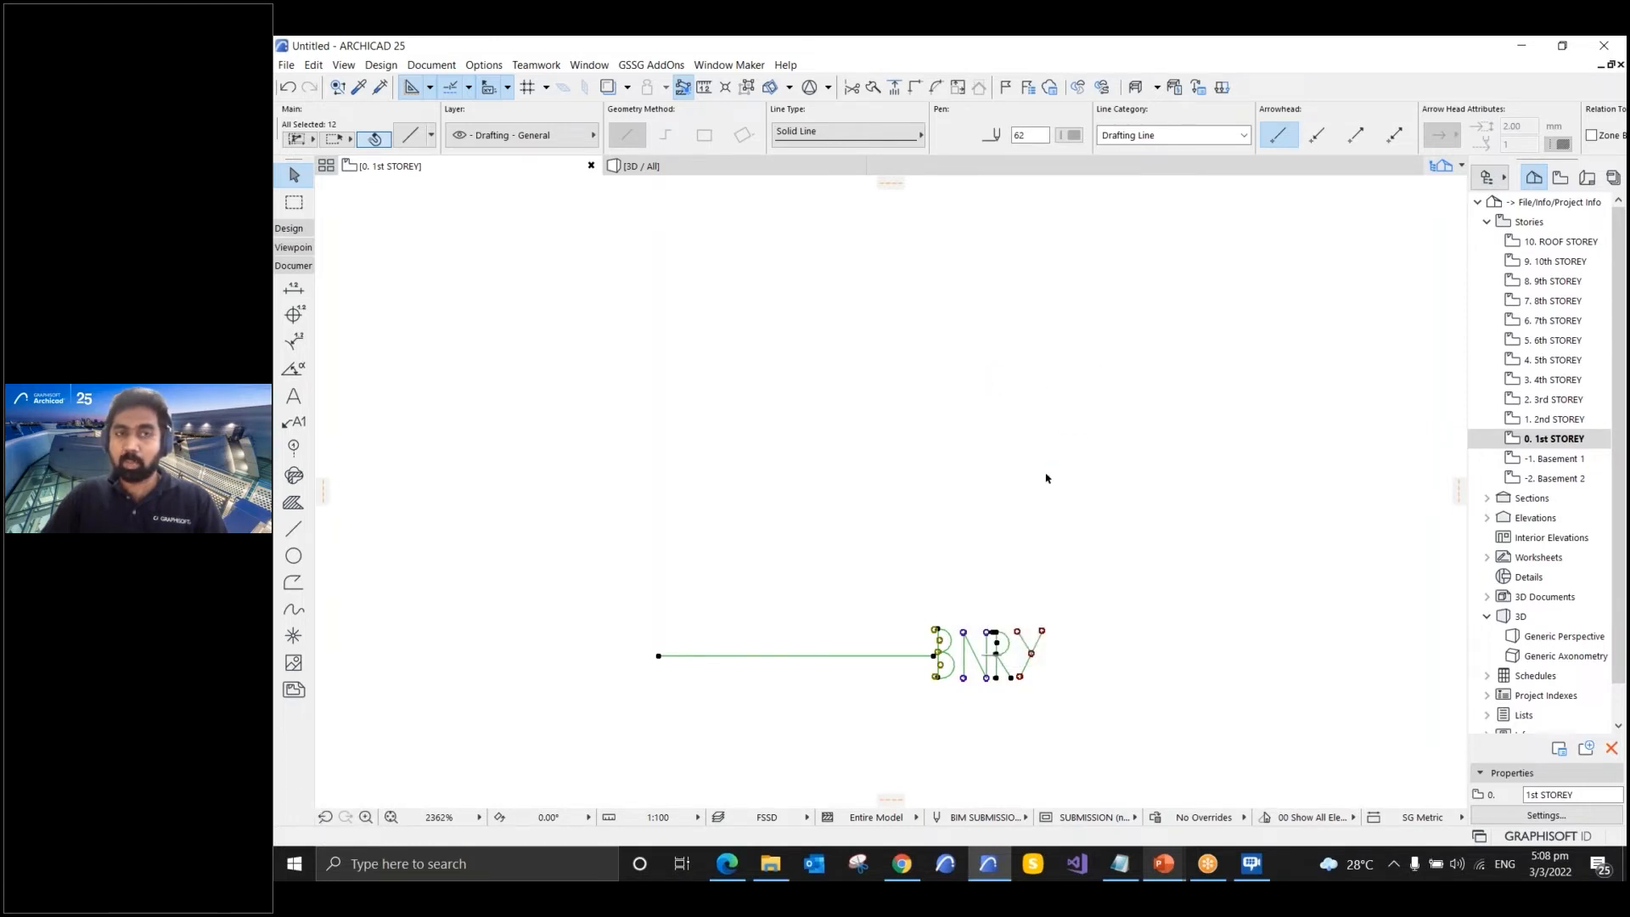
key("Escape")
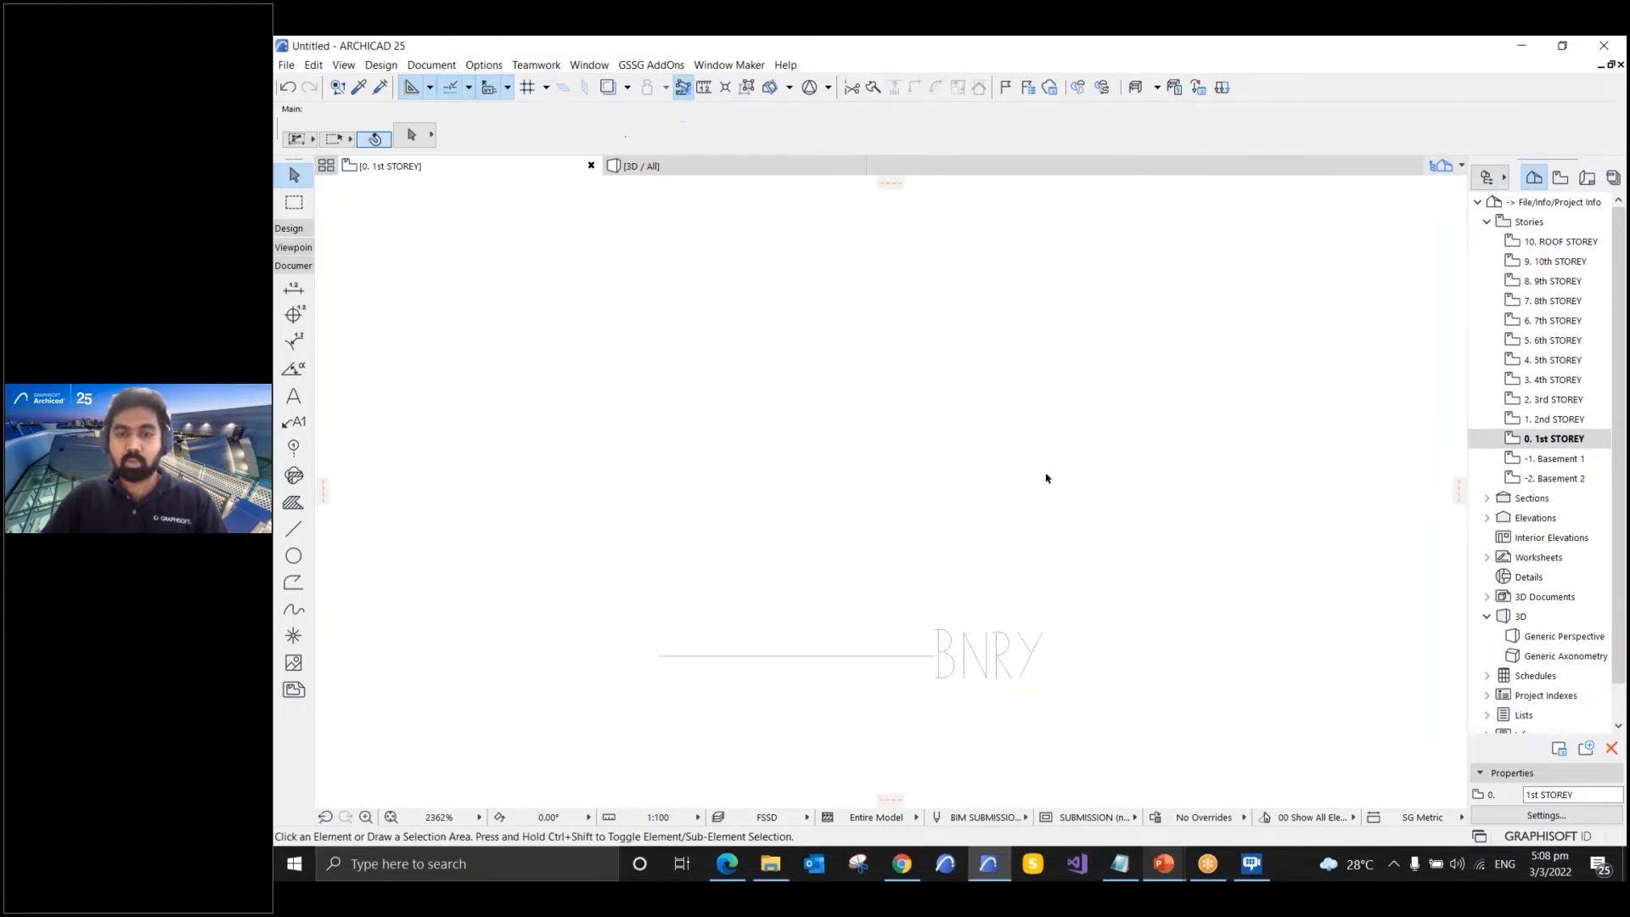
- Create a new symbol line type named Boundary
left_click(482, 67)
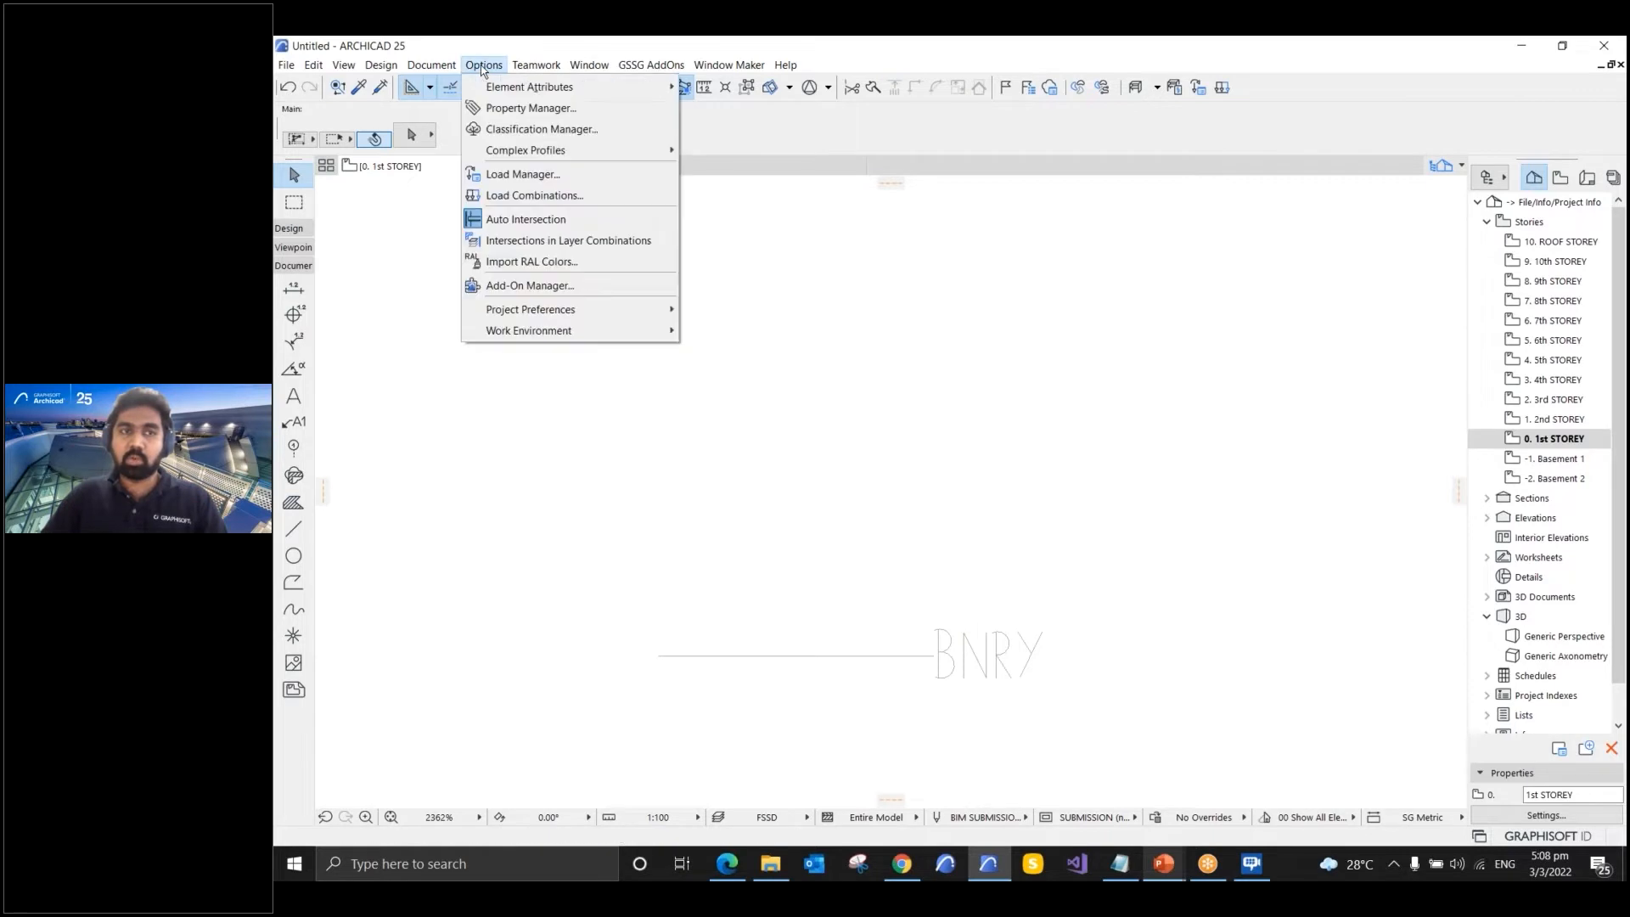
mouse_move(500, 85)
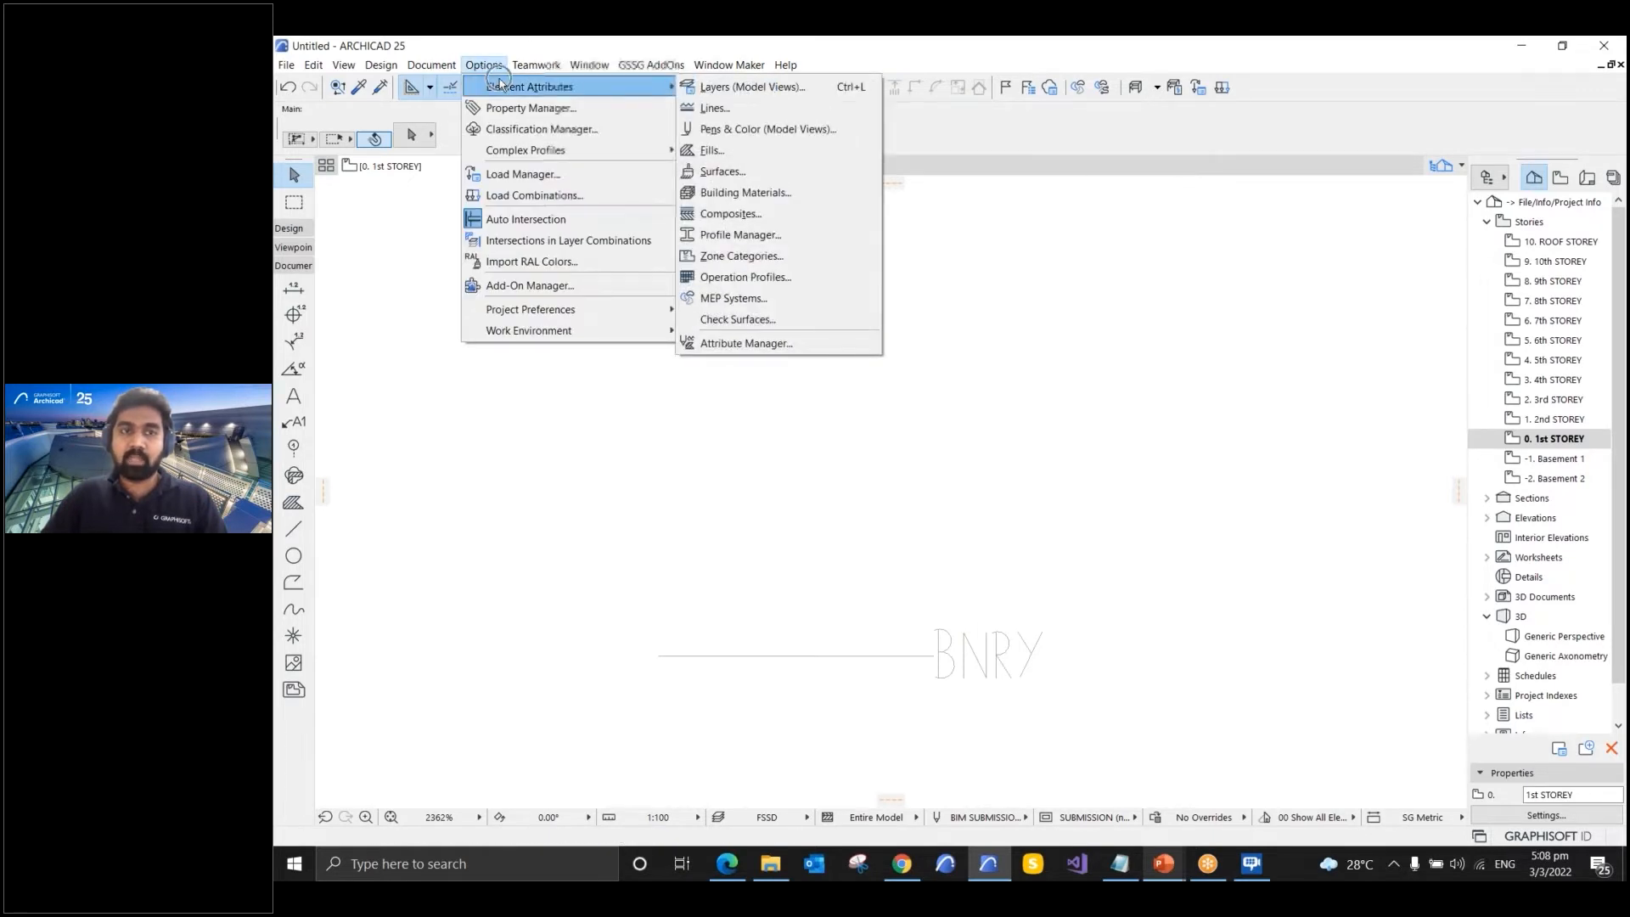
left_click(720, 107)
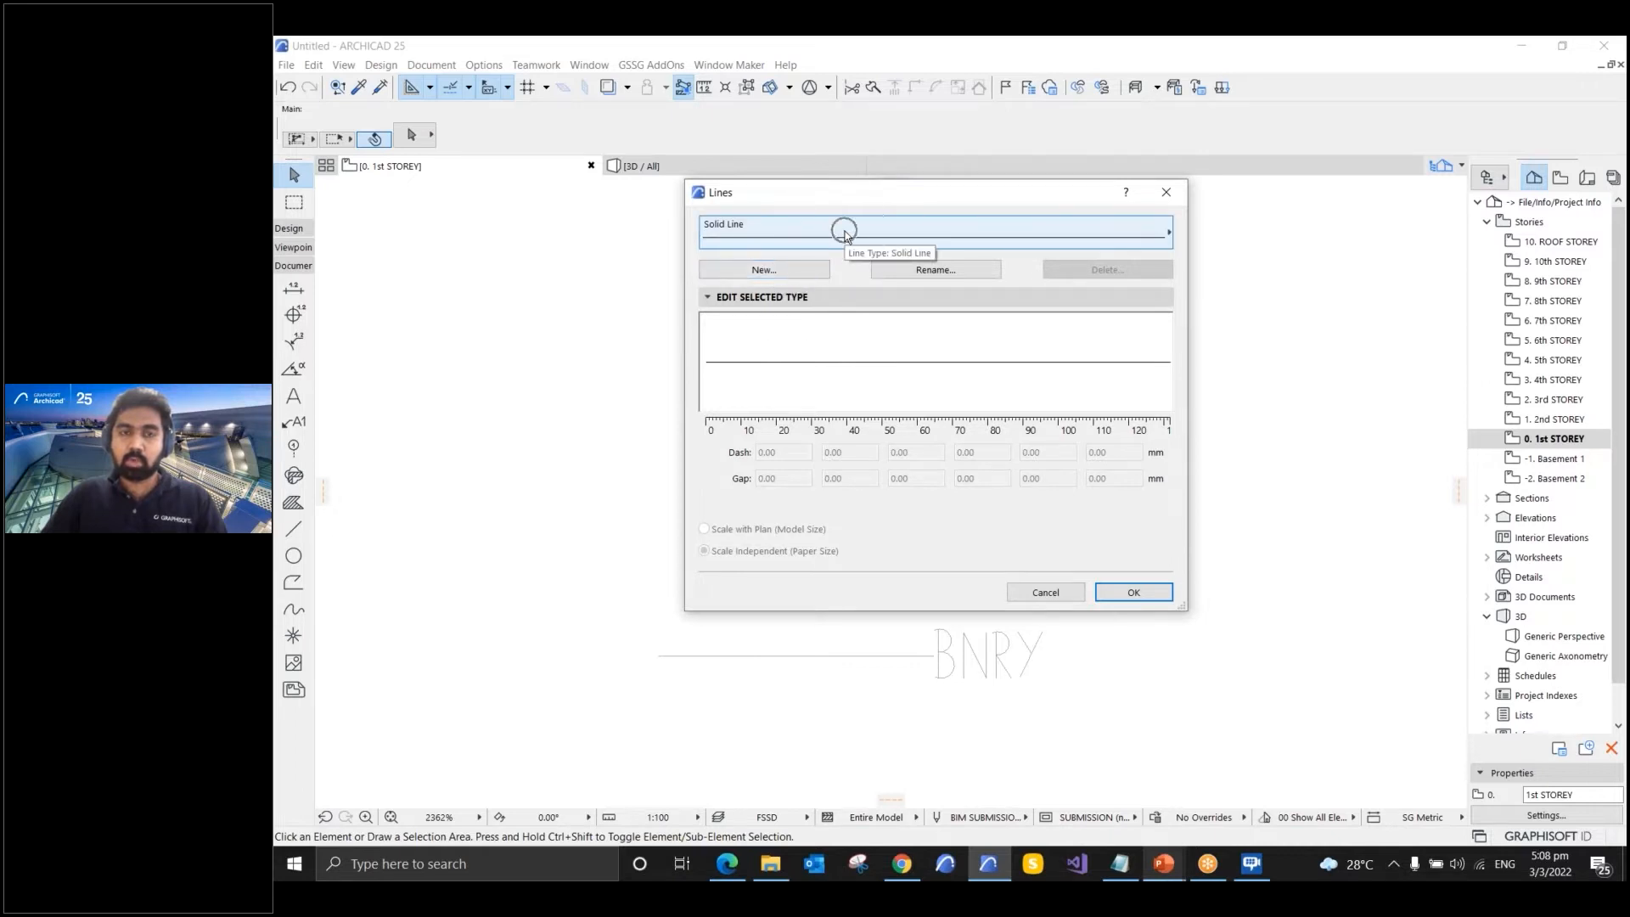
left_click(796, 270)
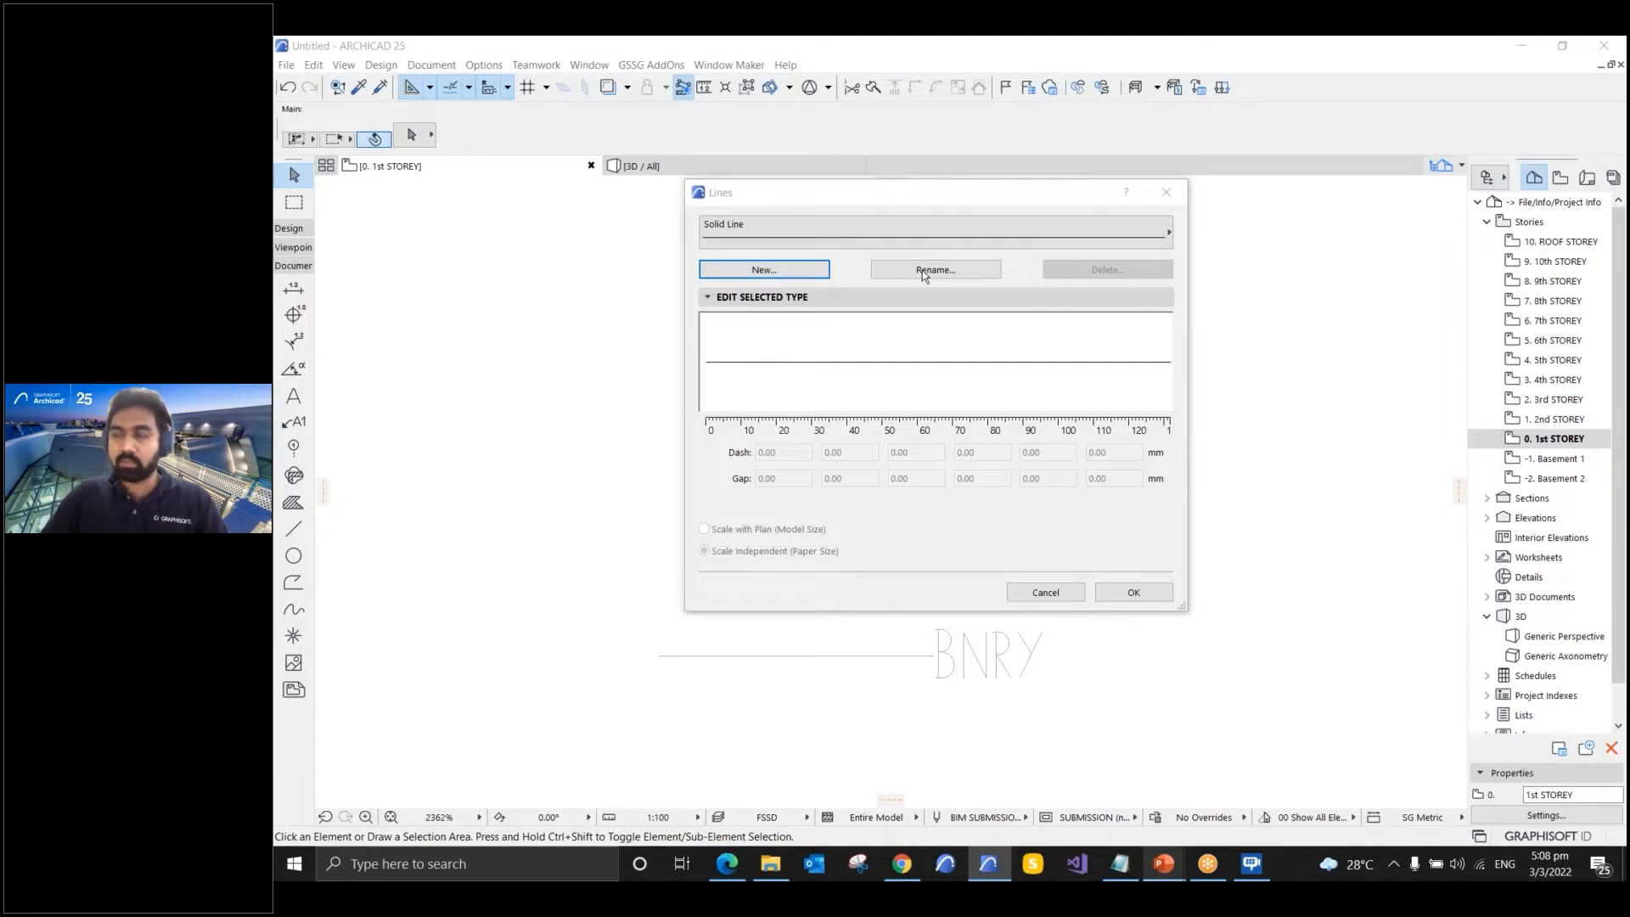
left_click_drag(1413, 206, 894, 202)
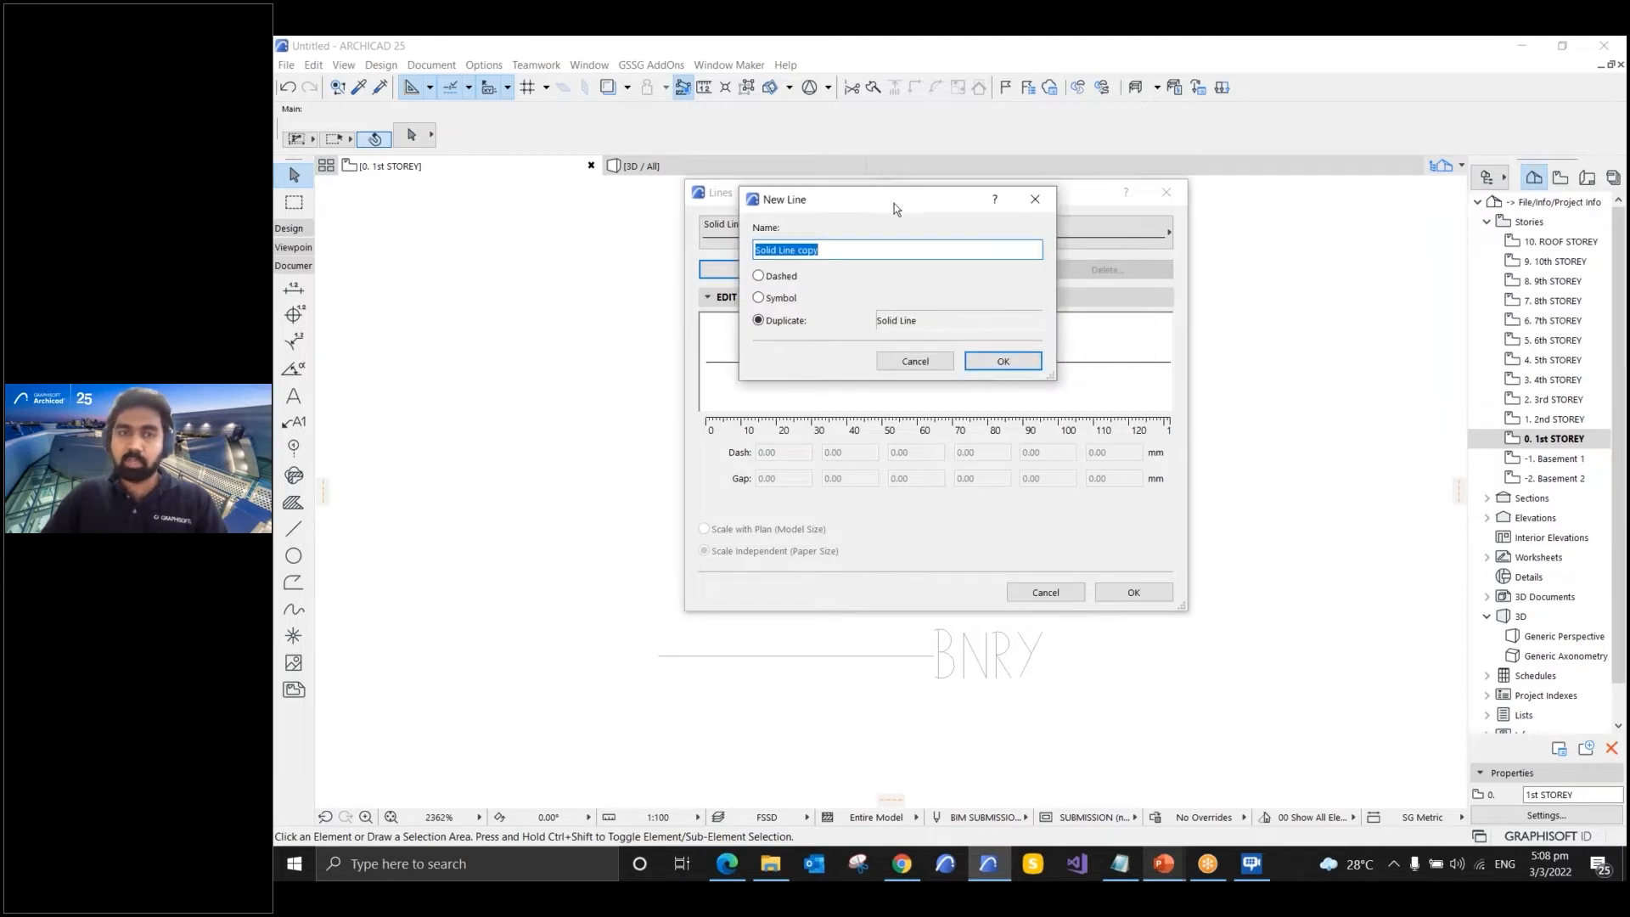
left_click(779, 301)
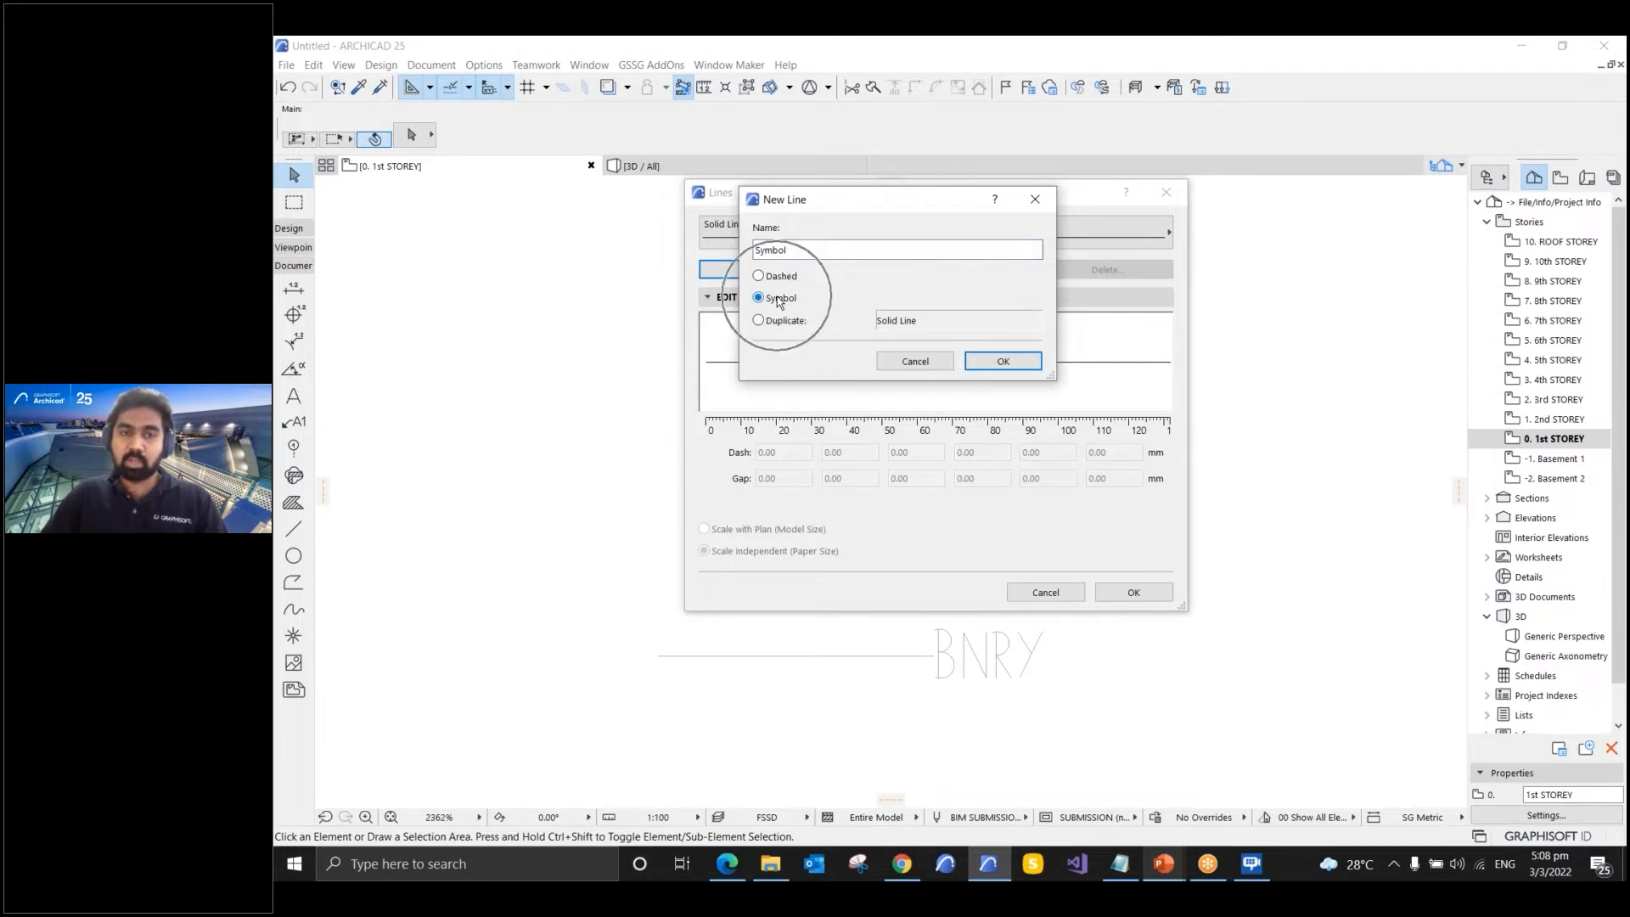
left_click_drag(797, 252, 744, 251)
type("B")
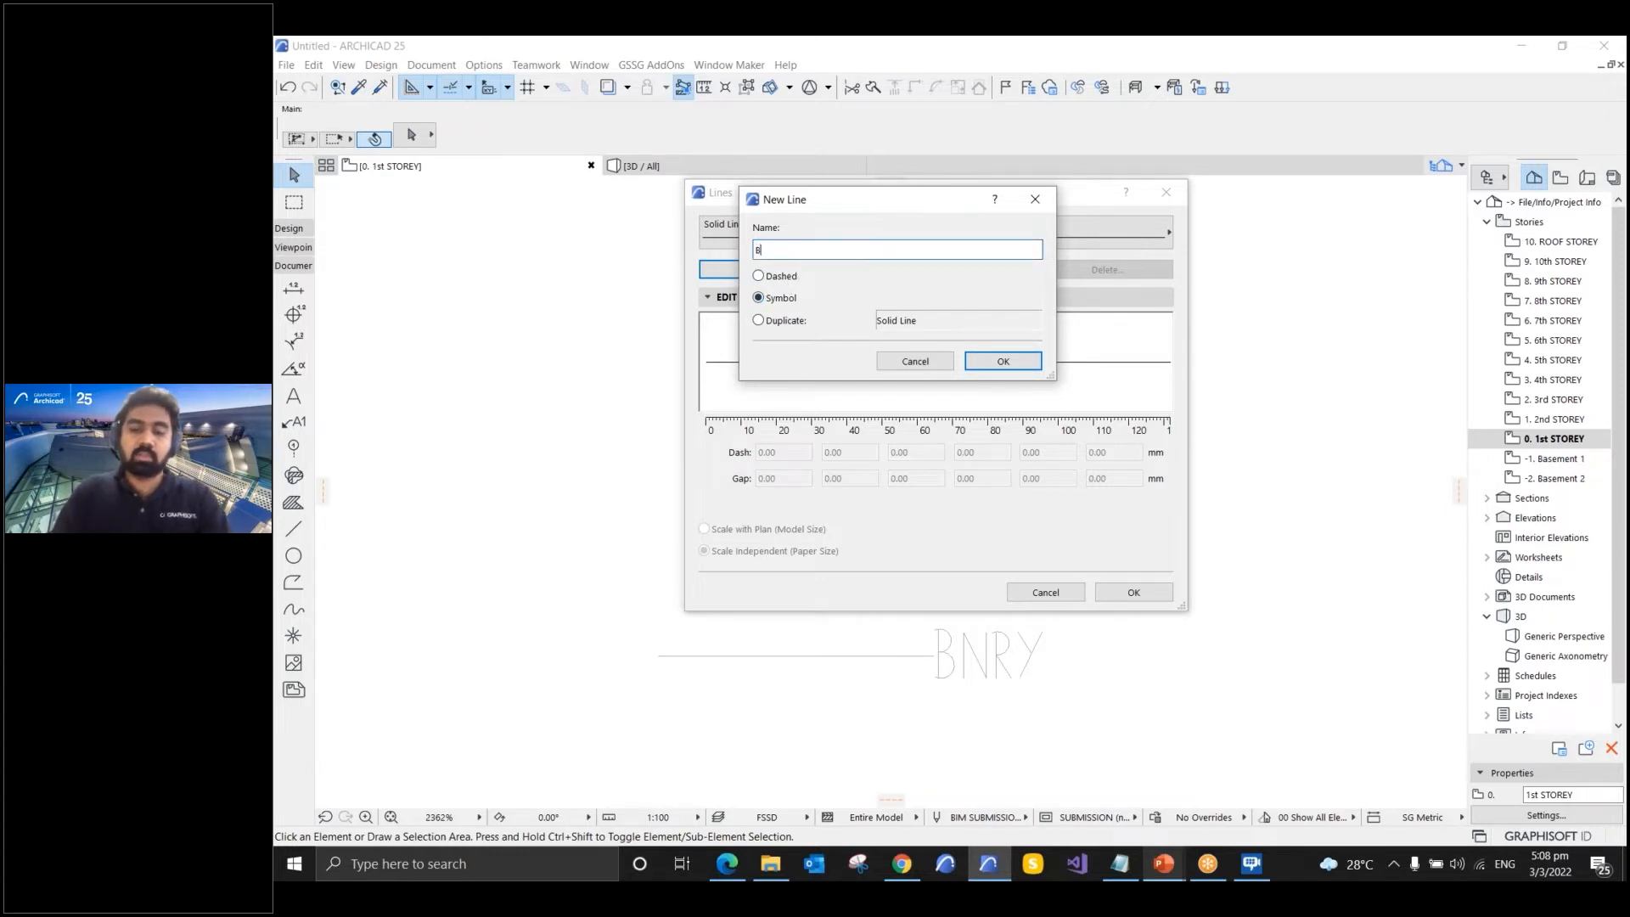
type("oundary")
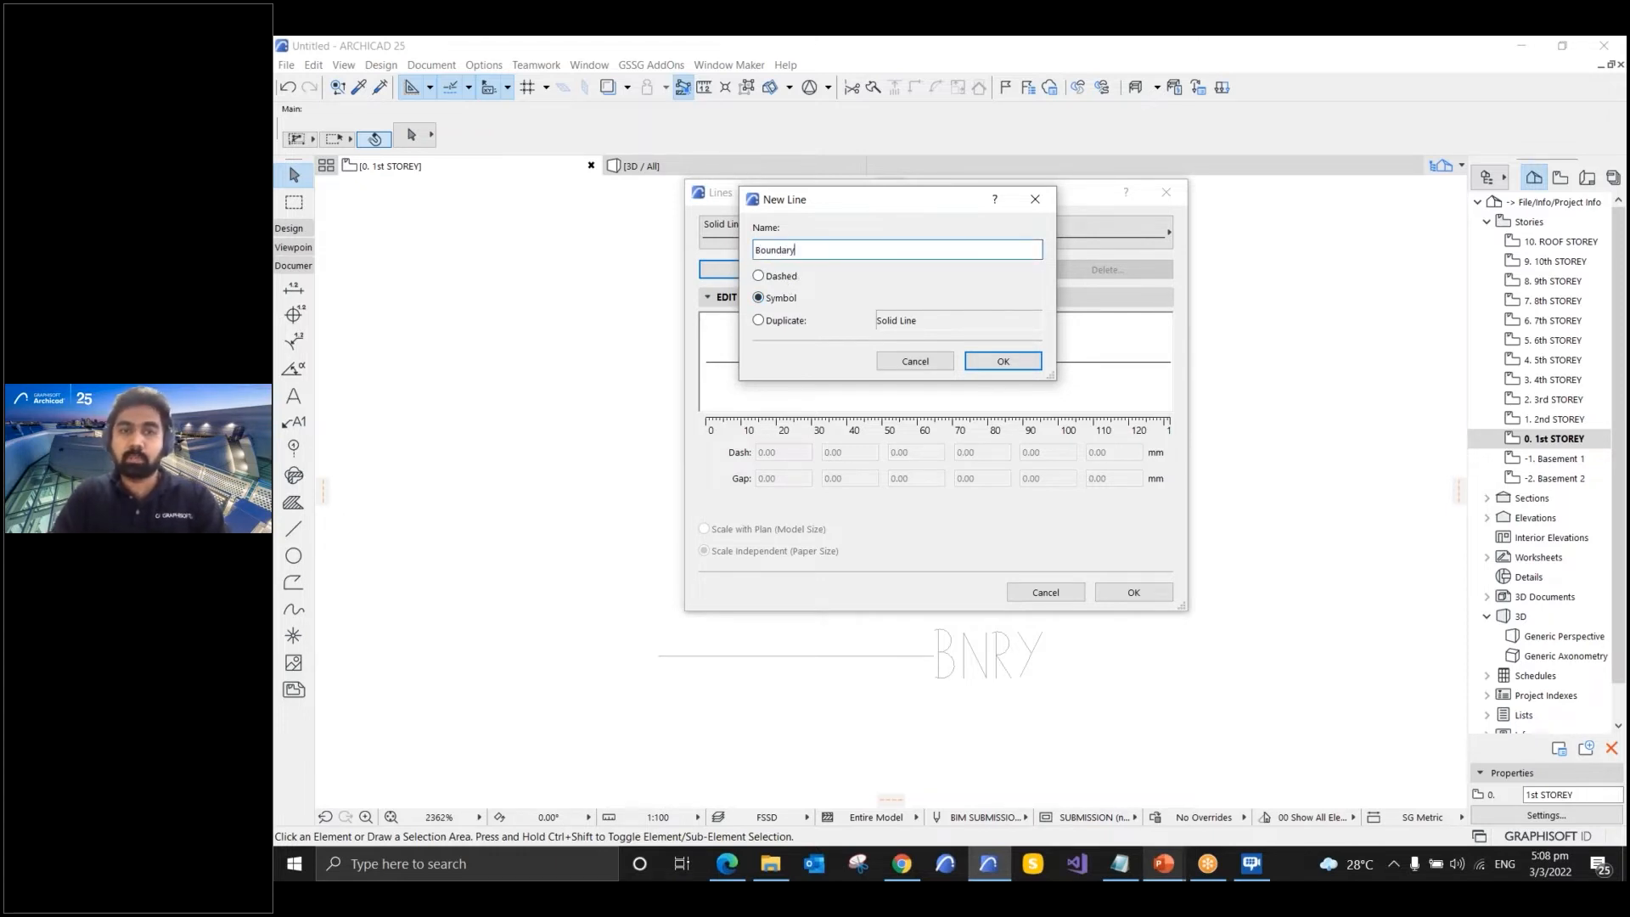
left_click(999, 361)
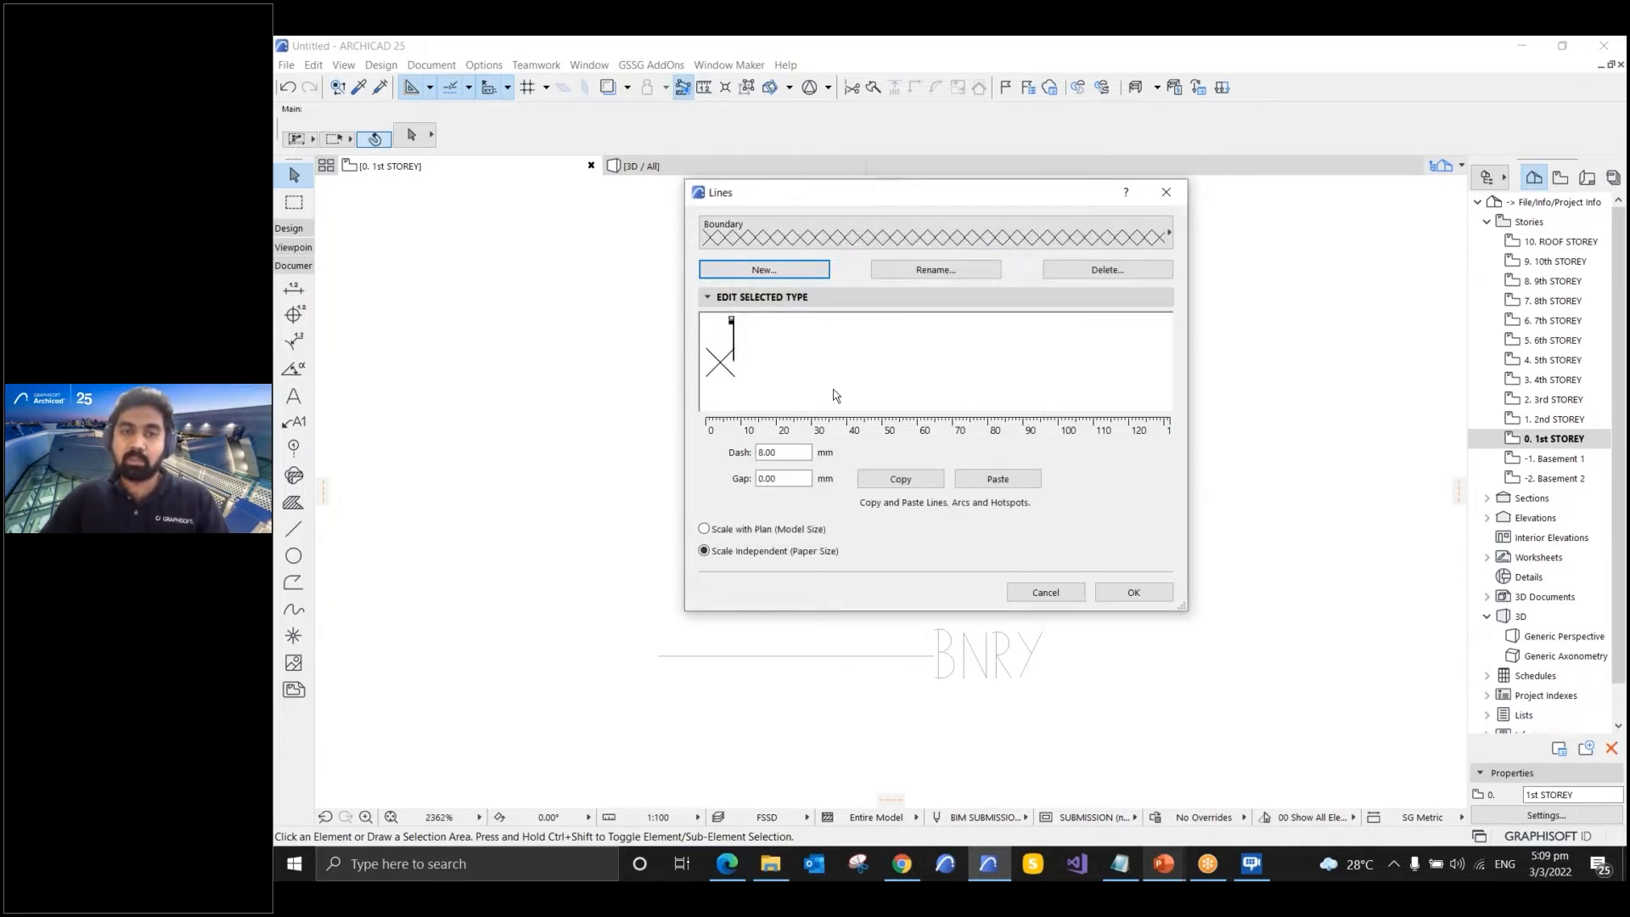
- Paste the copied BNRY linework into the Boundary line type as its pattern and inspect the dash and gap settings
left_click(985, 482)
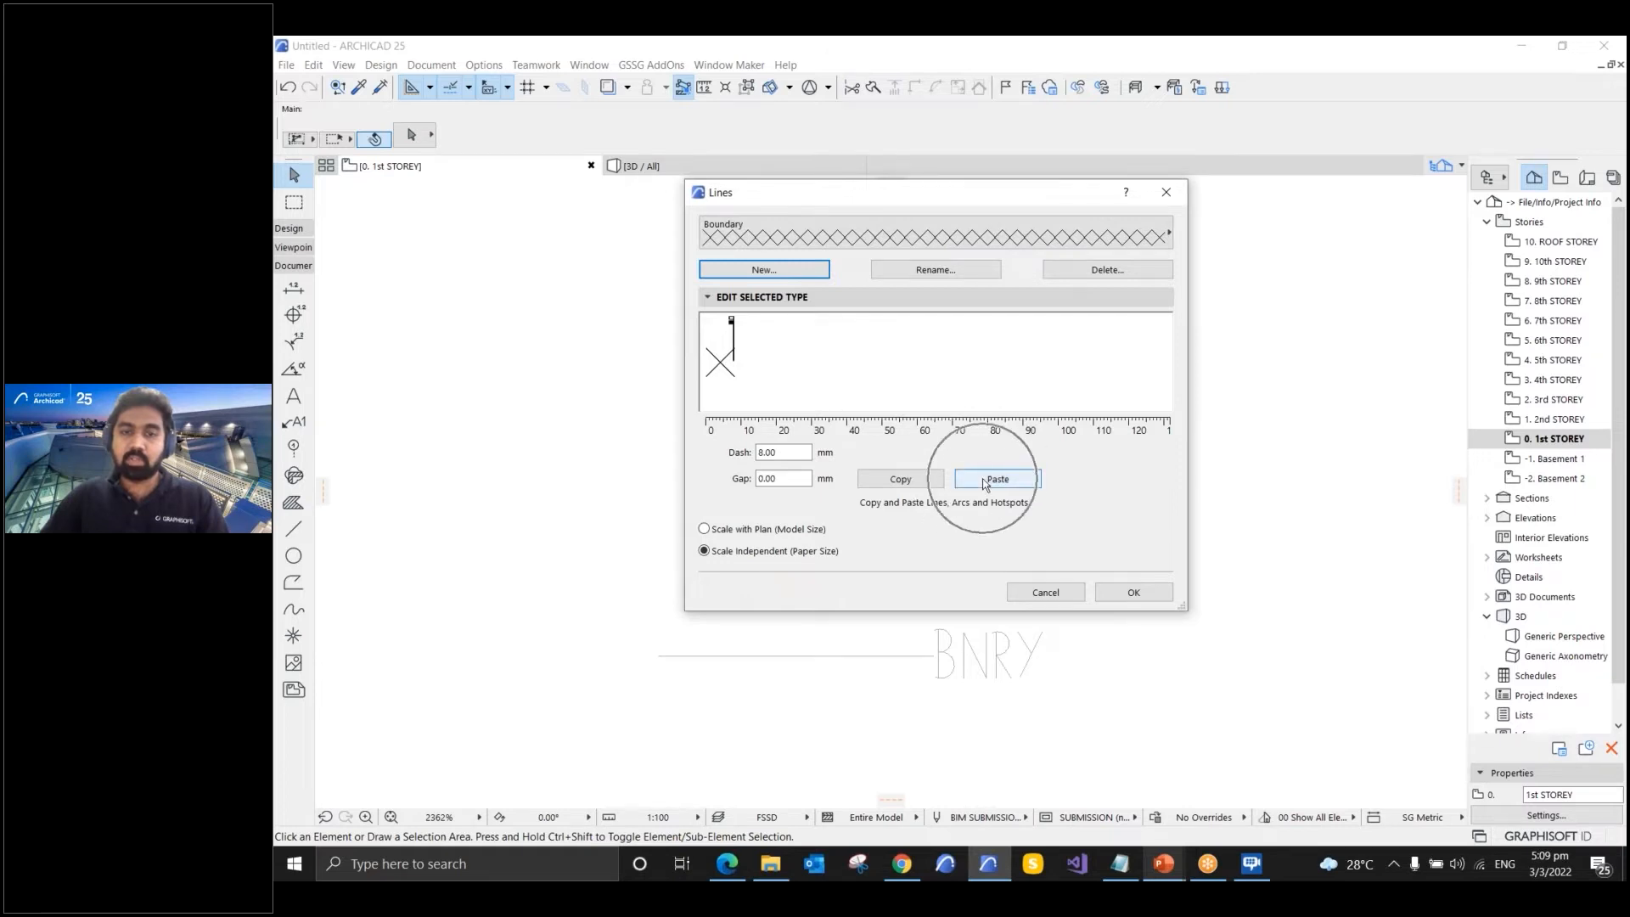
left_click(985, 482)
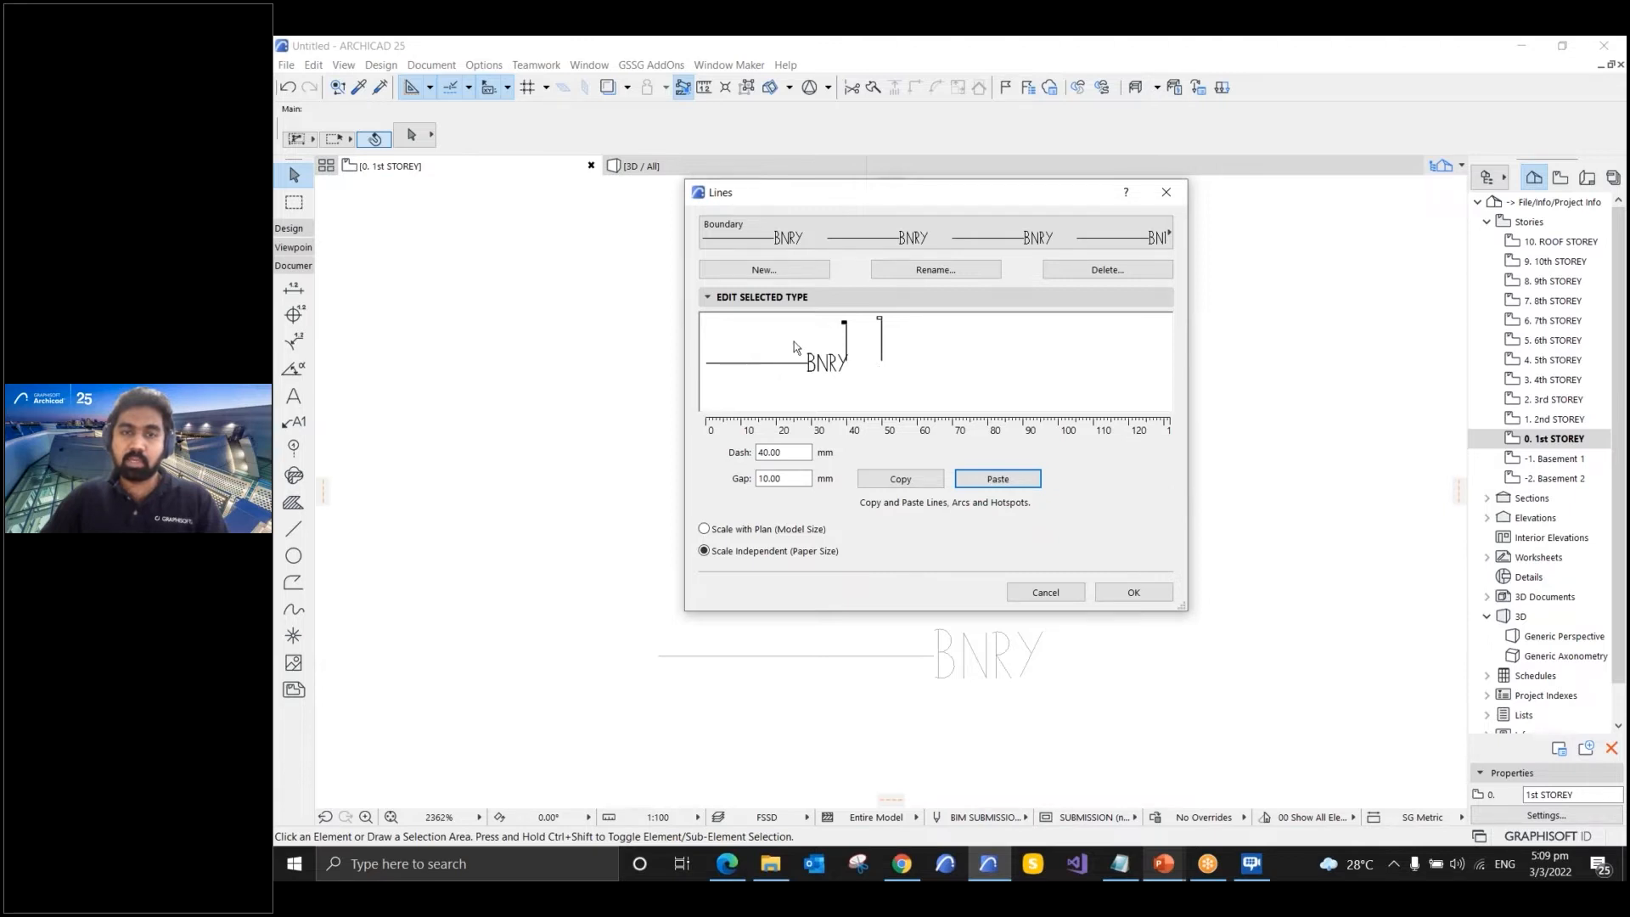
left_click(790, 451)
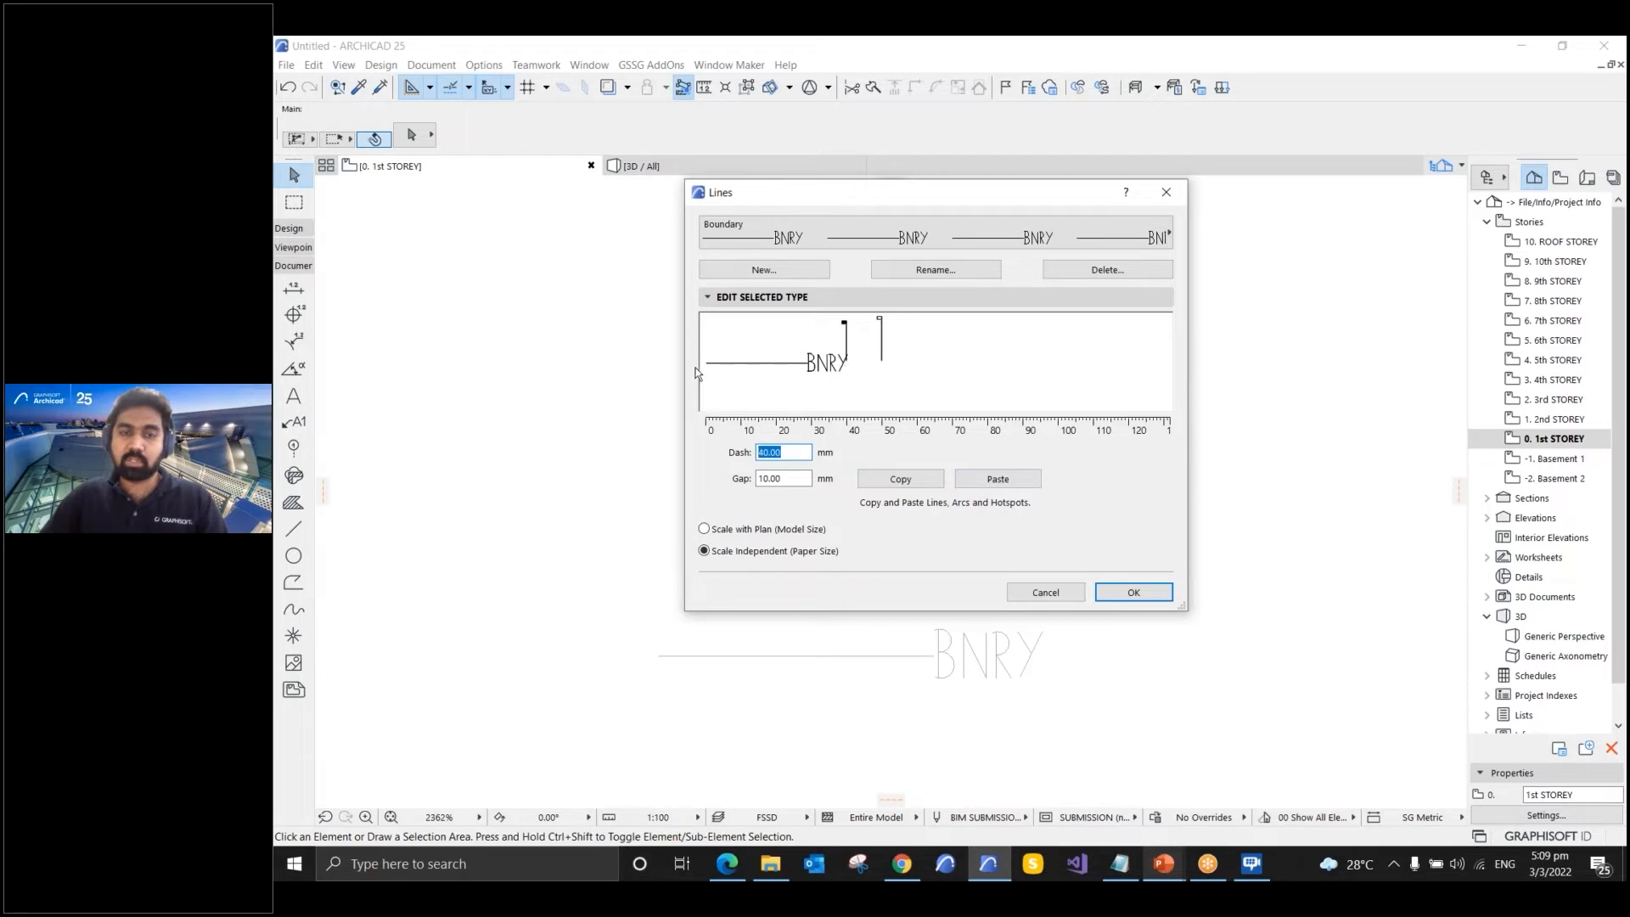
left_click(806, 480)
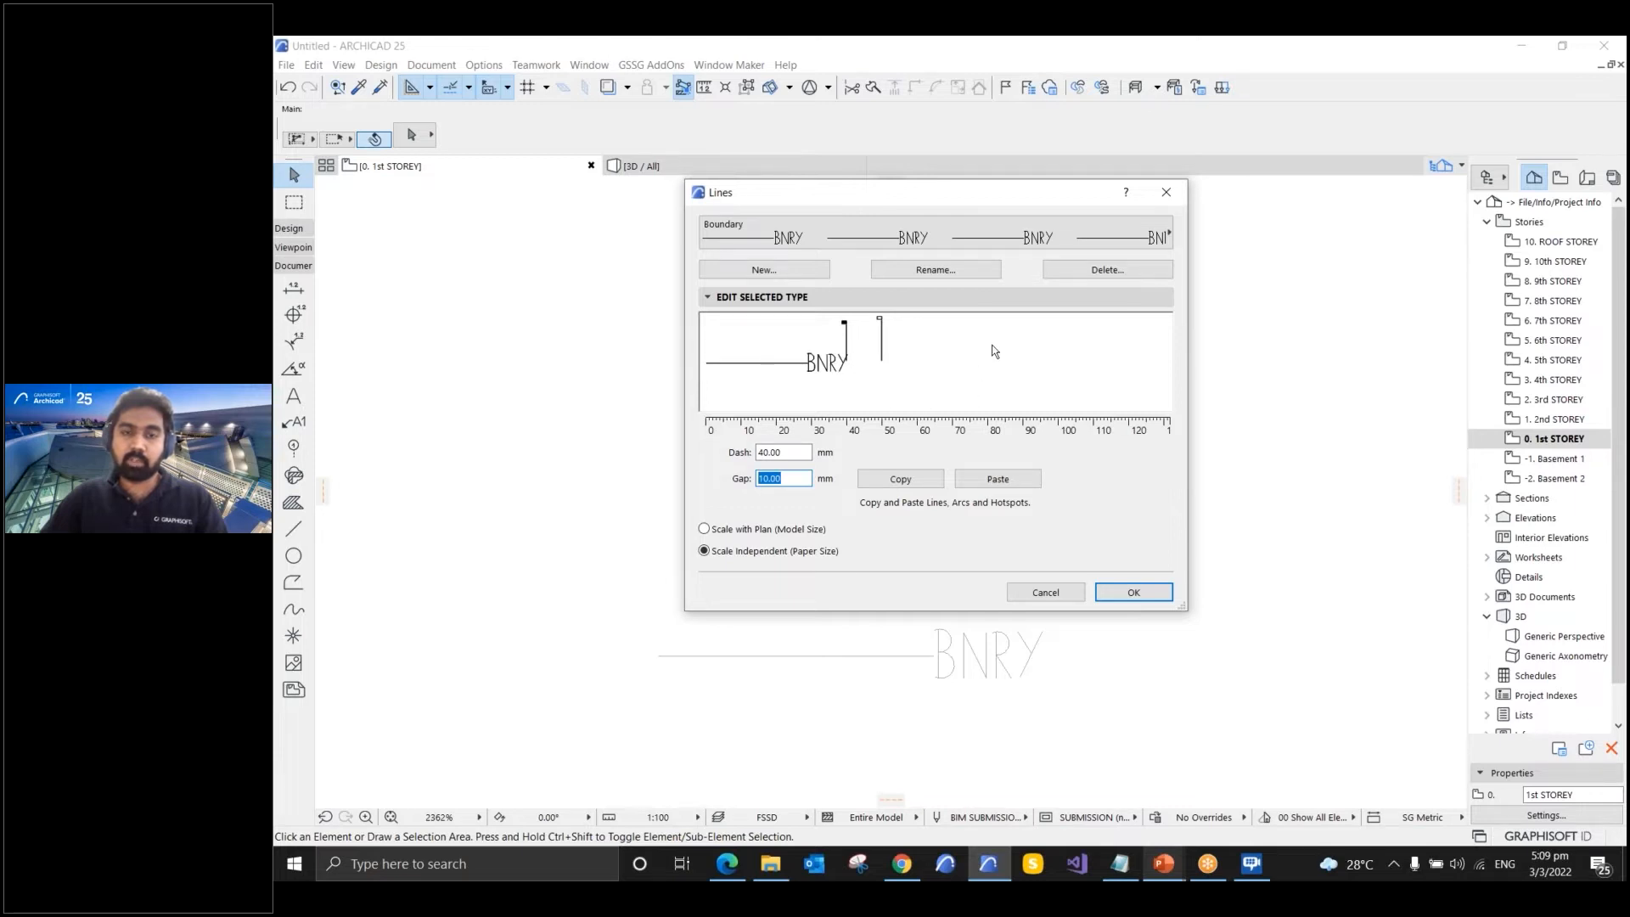
- Set the Boundary line type's gap to 2 mm with Scale Independent (Paper Size) scaling, and save the line settings
type("2")
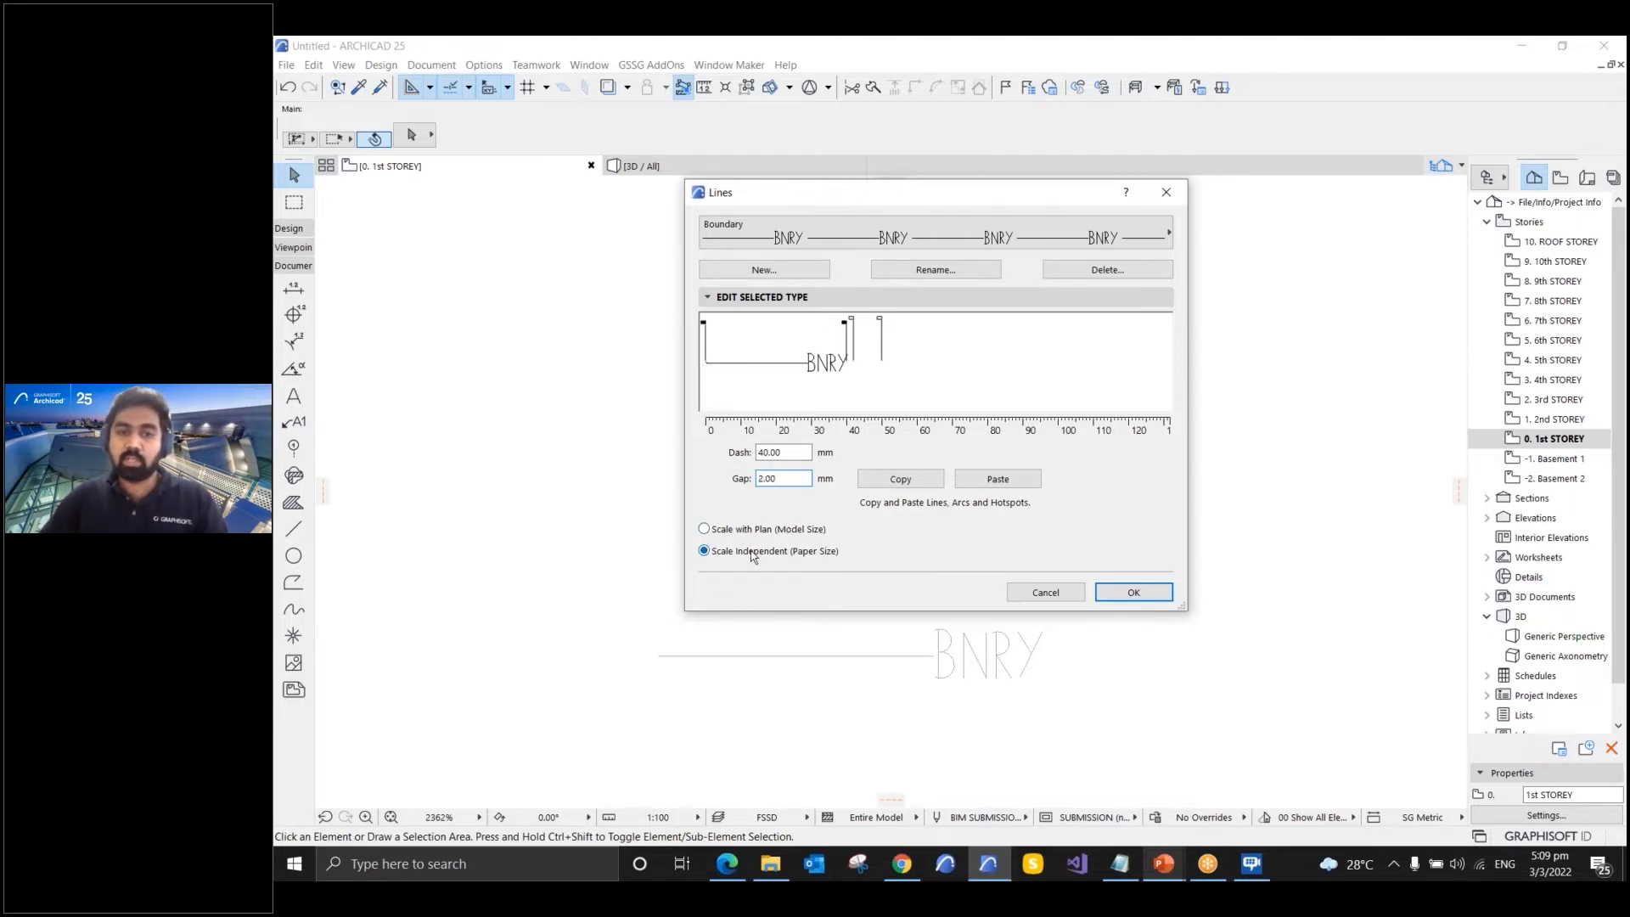
left_click(745, 532)
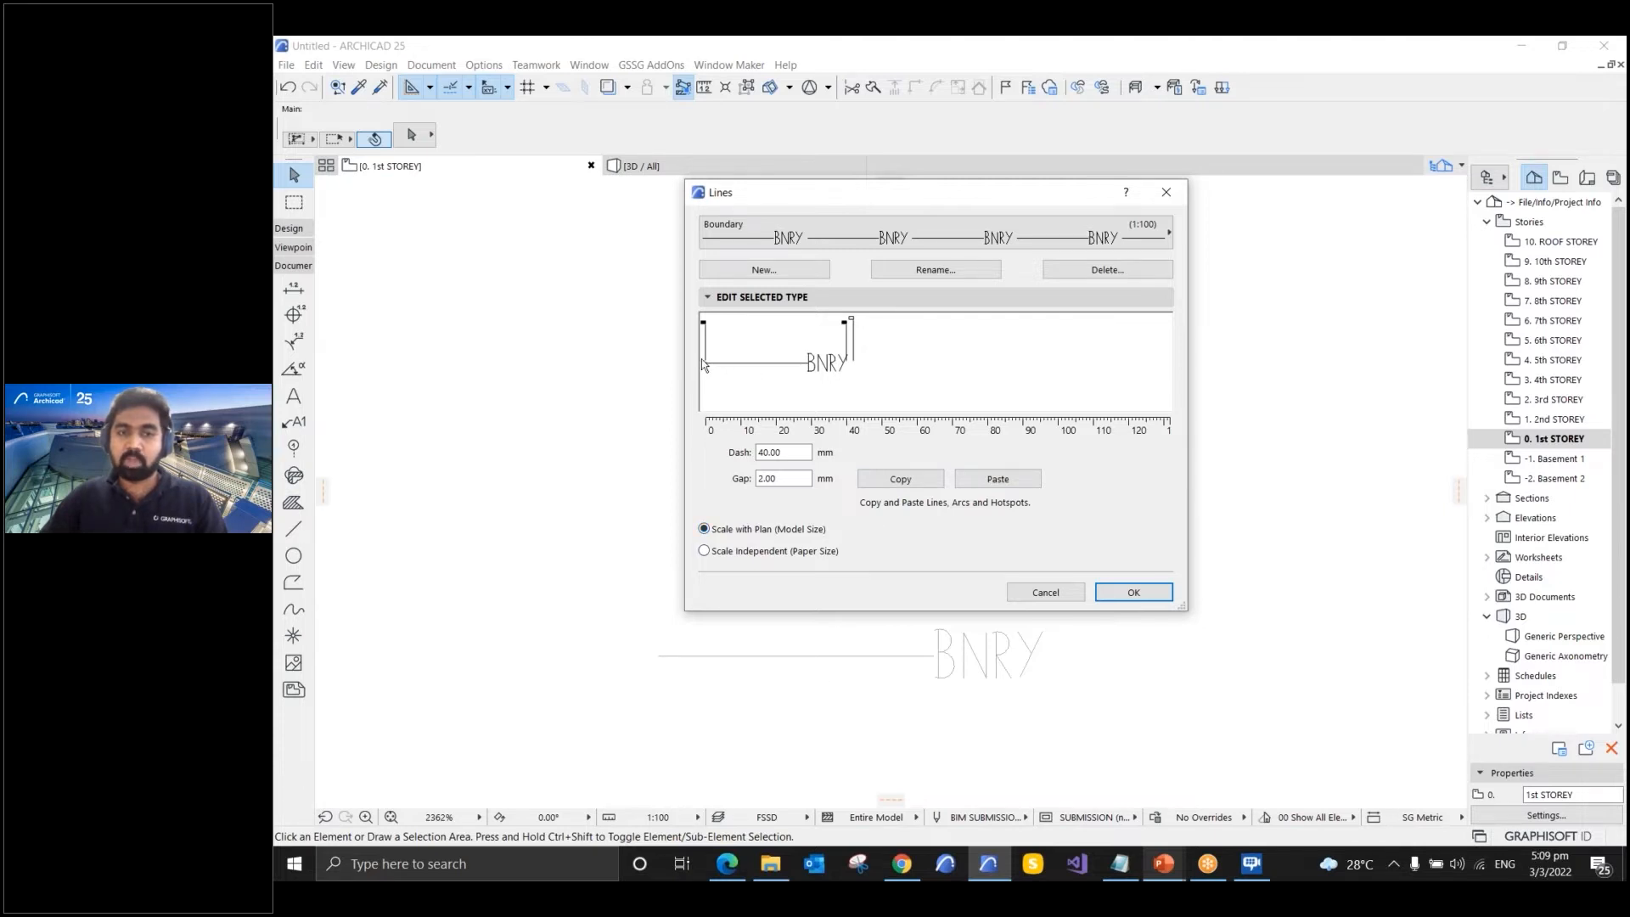
left_click_drag(794, 452, 741, 453)
left_click(747, 551)
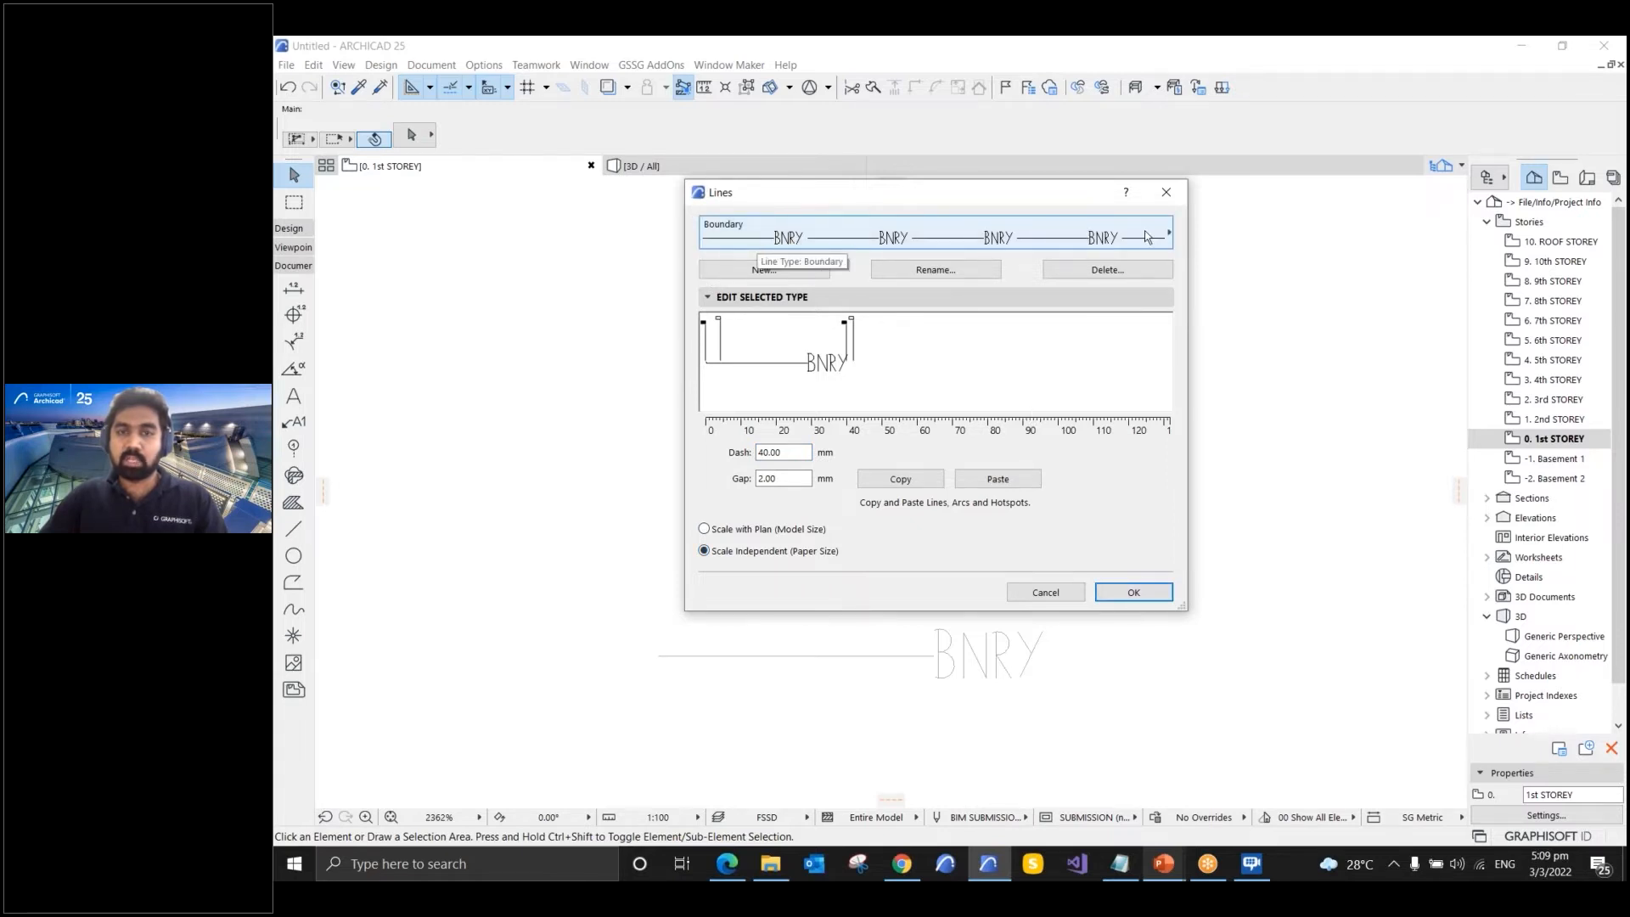
left_click(985, 239)
left_click(985, 239)
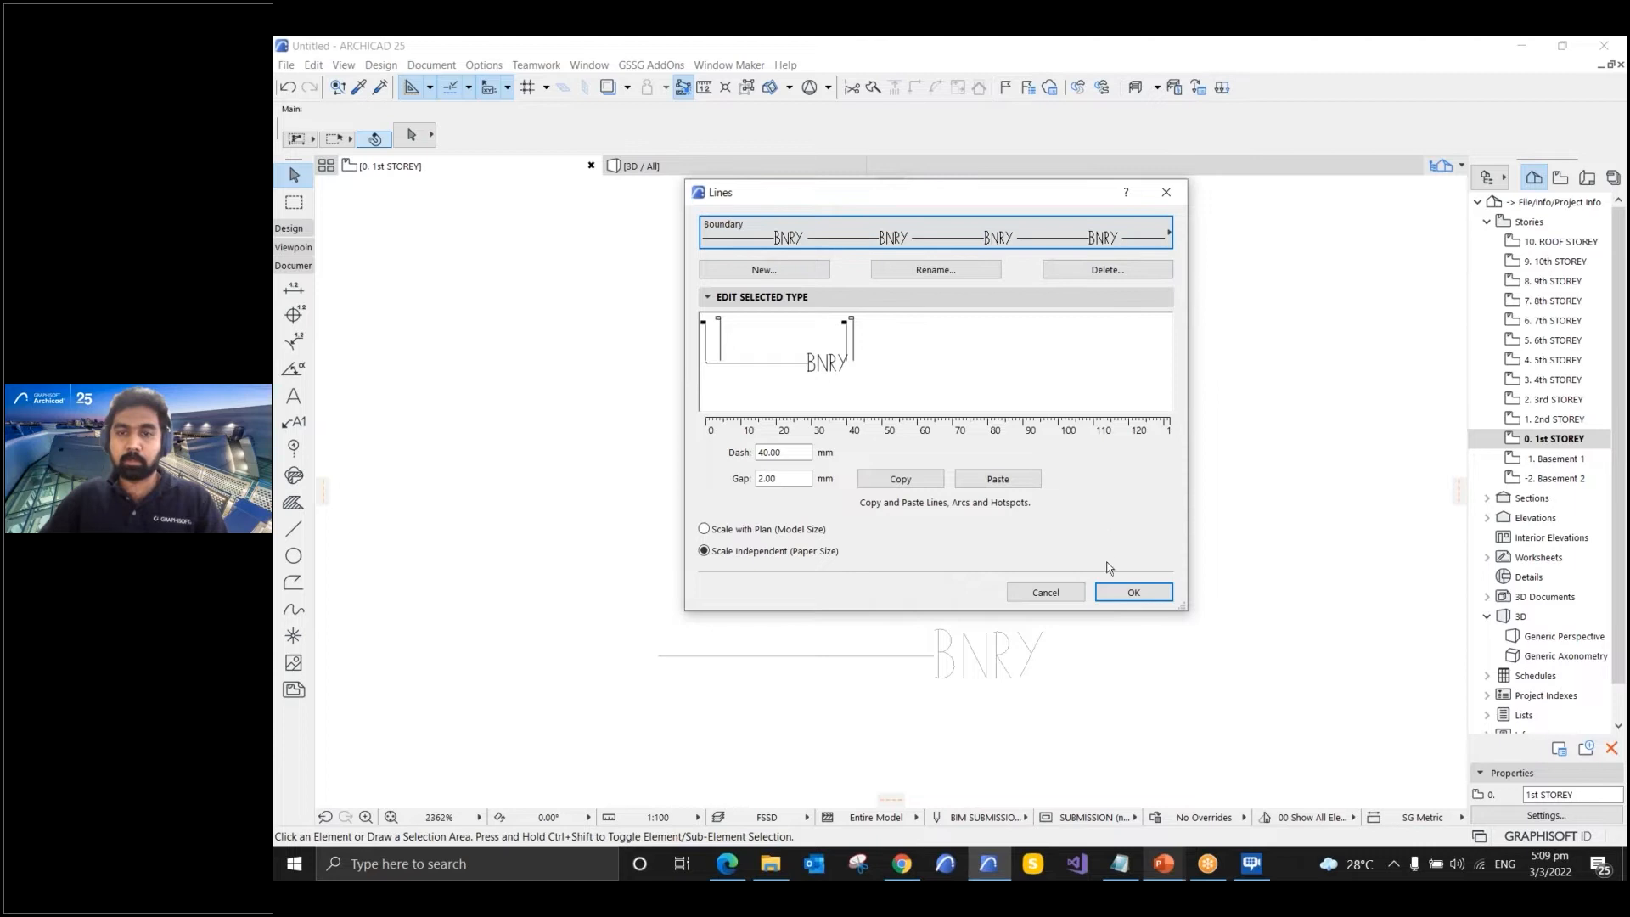
left_click(1129, 593)
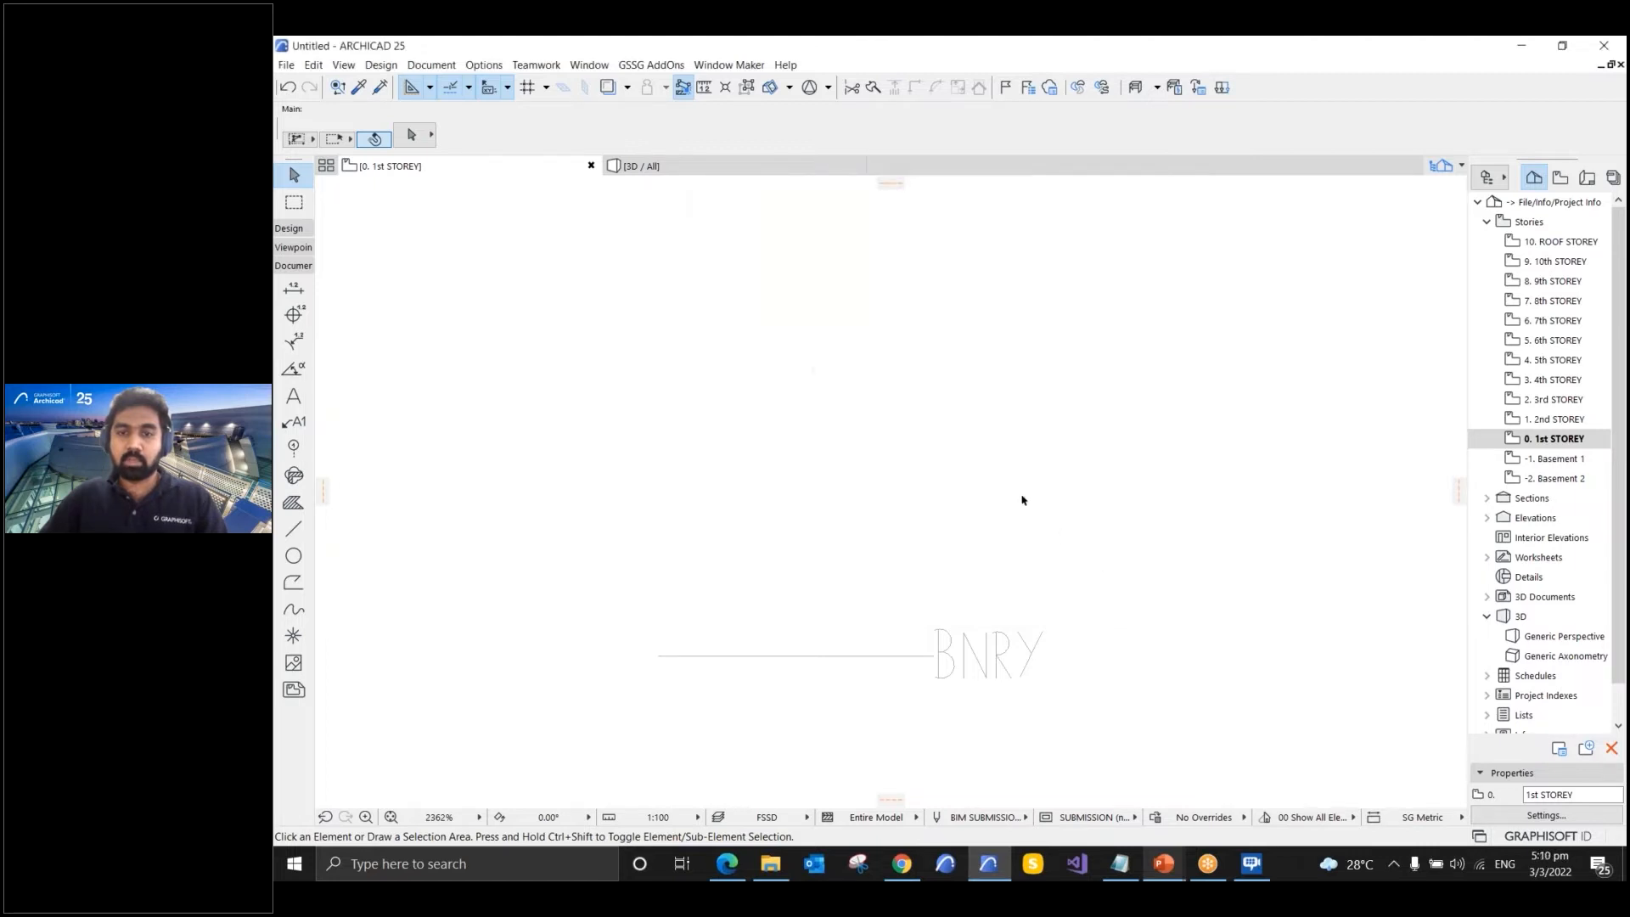
- Draw a short horizontal polyline below the BNRY linework on the 1st storey plan, using the Boundary line type
scroll(1016, 488, "down", 3)
middle_click_drag(1072, 660, 1035, 416)
scroll(1027, 483, "down", 3)
middle_click_drag(1043, 624, 999, 472)
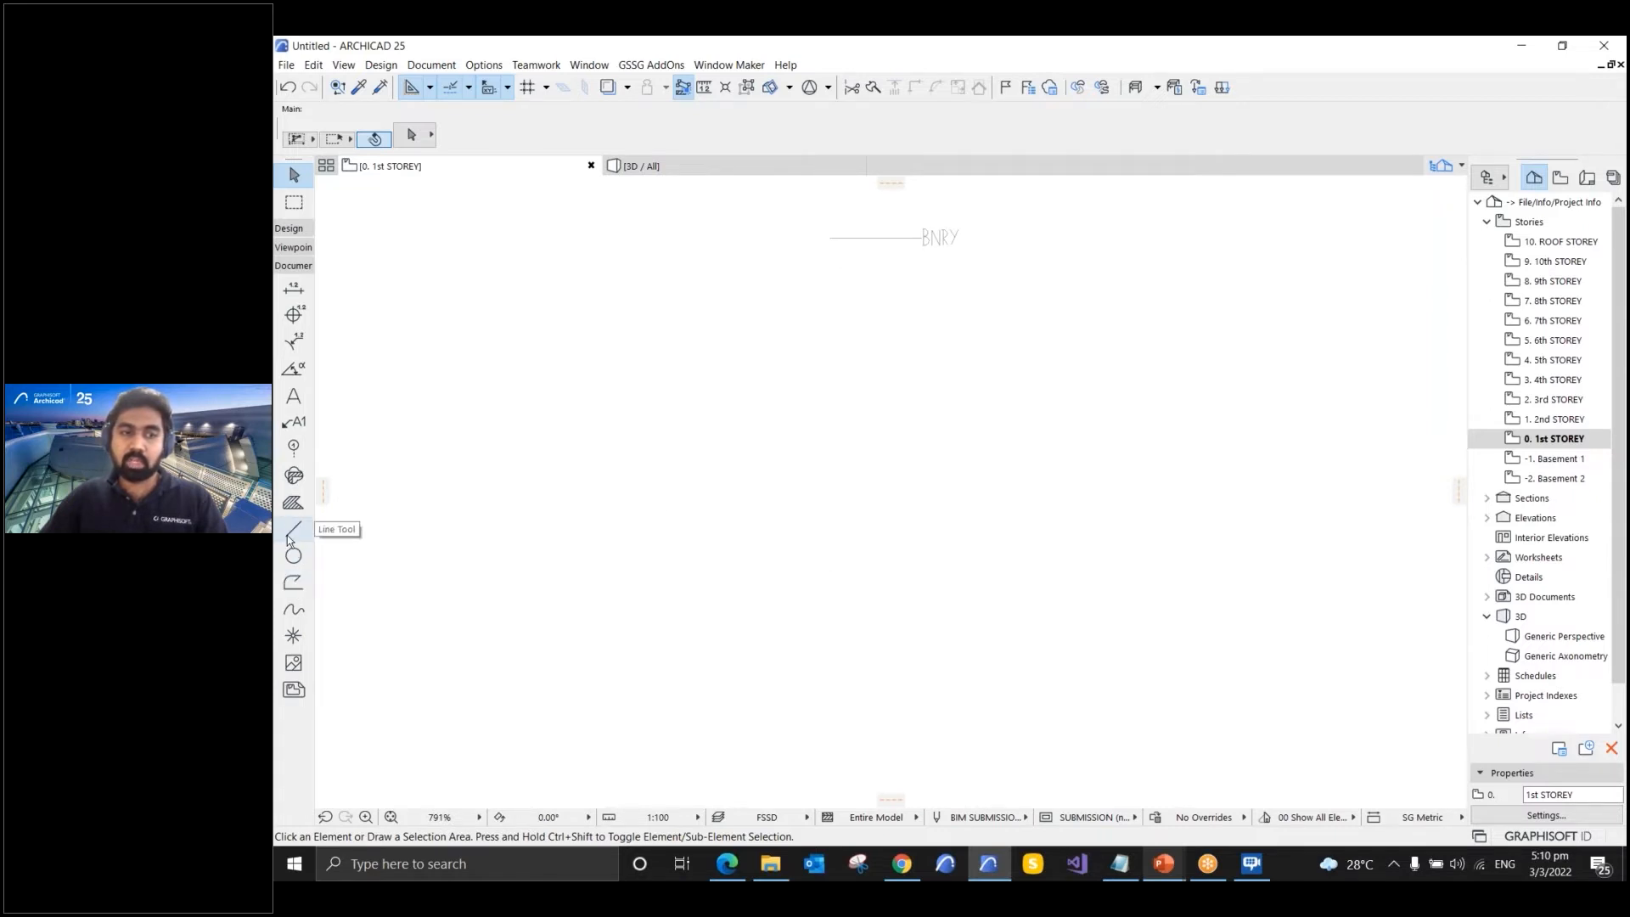
left_click(293, 586)
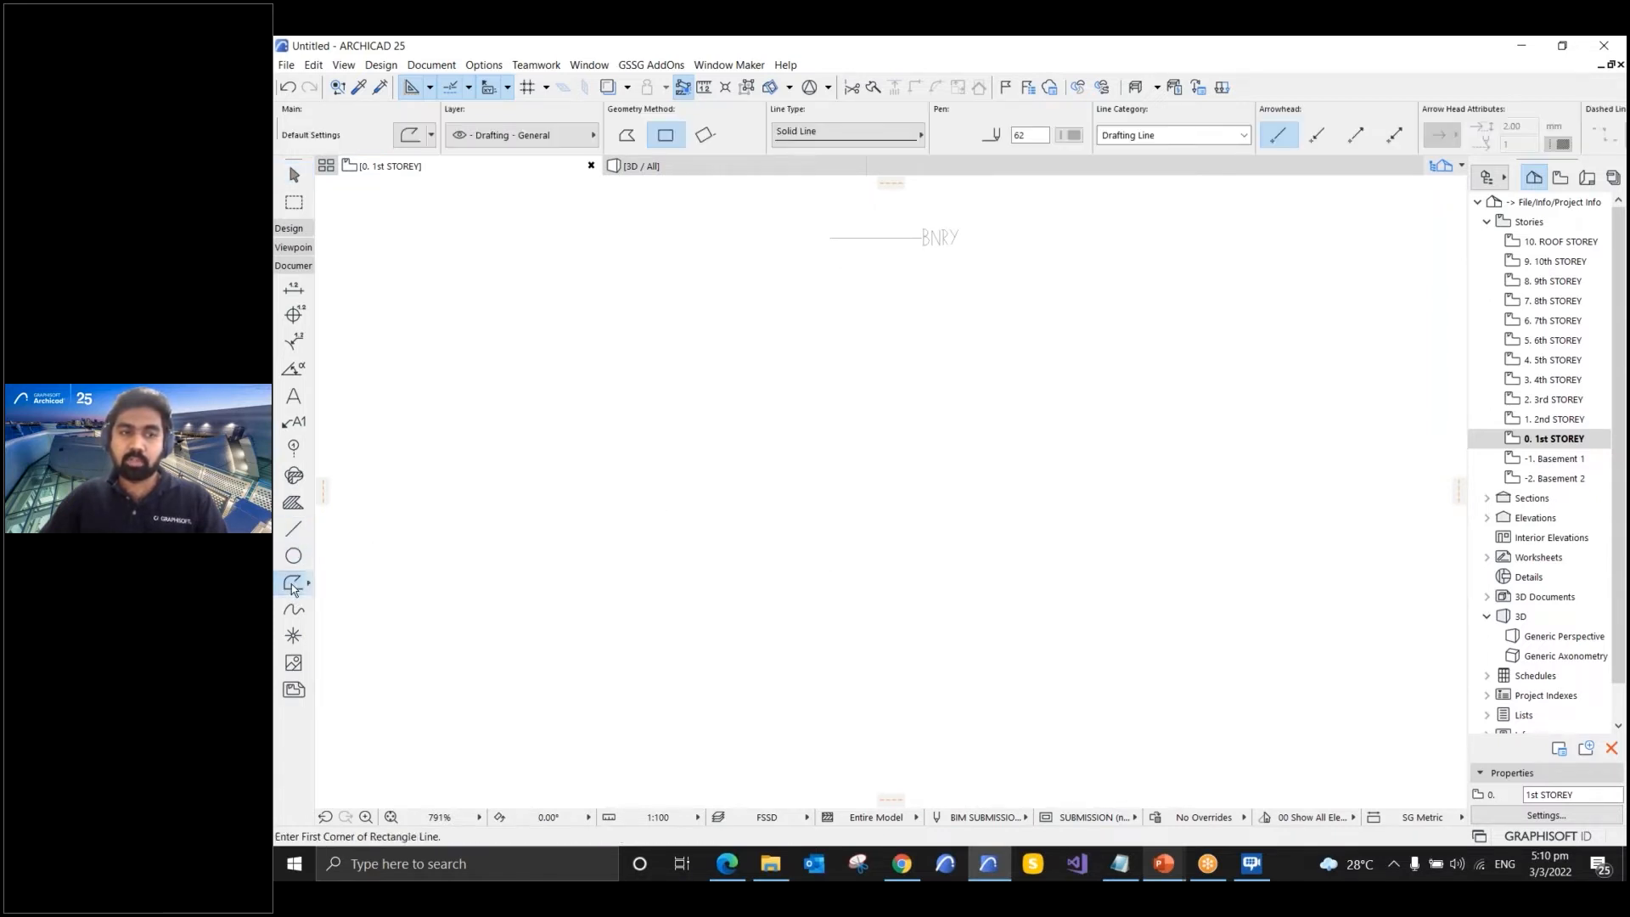
left_click(883, 137)
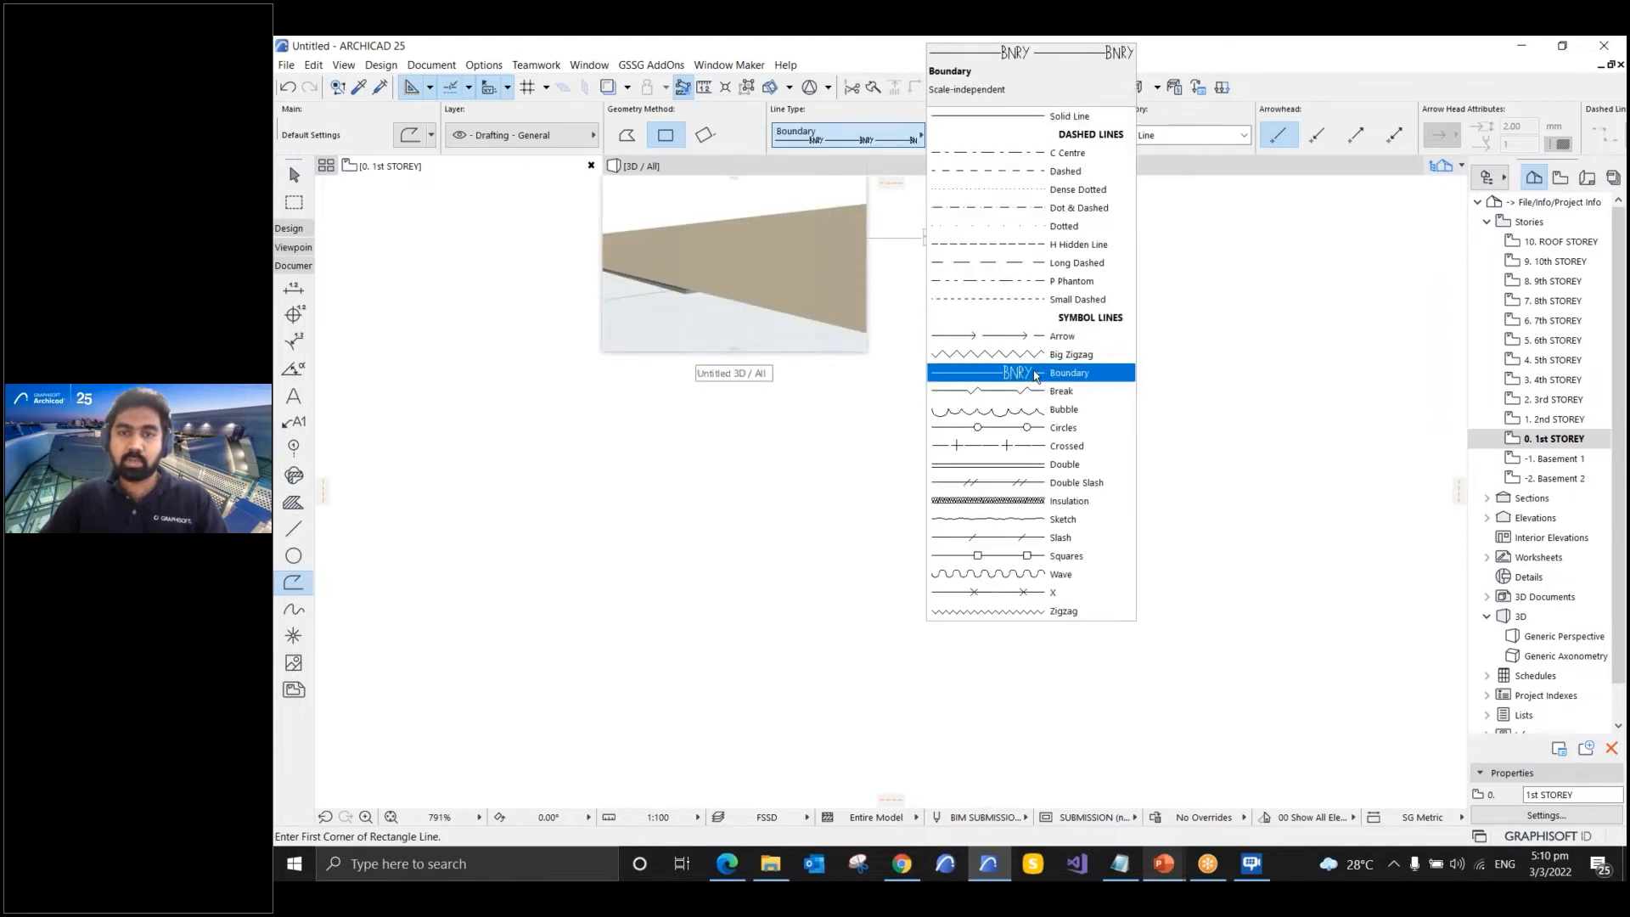
left_click(1036, 375)
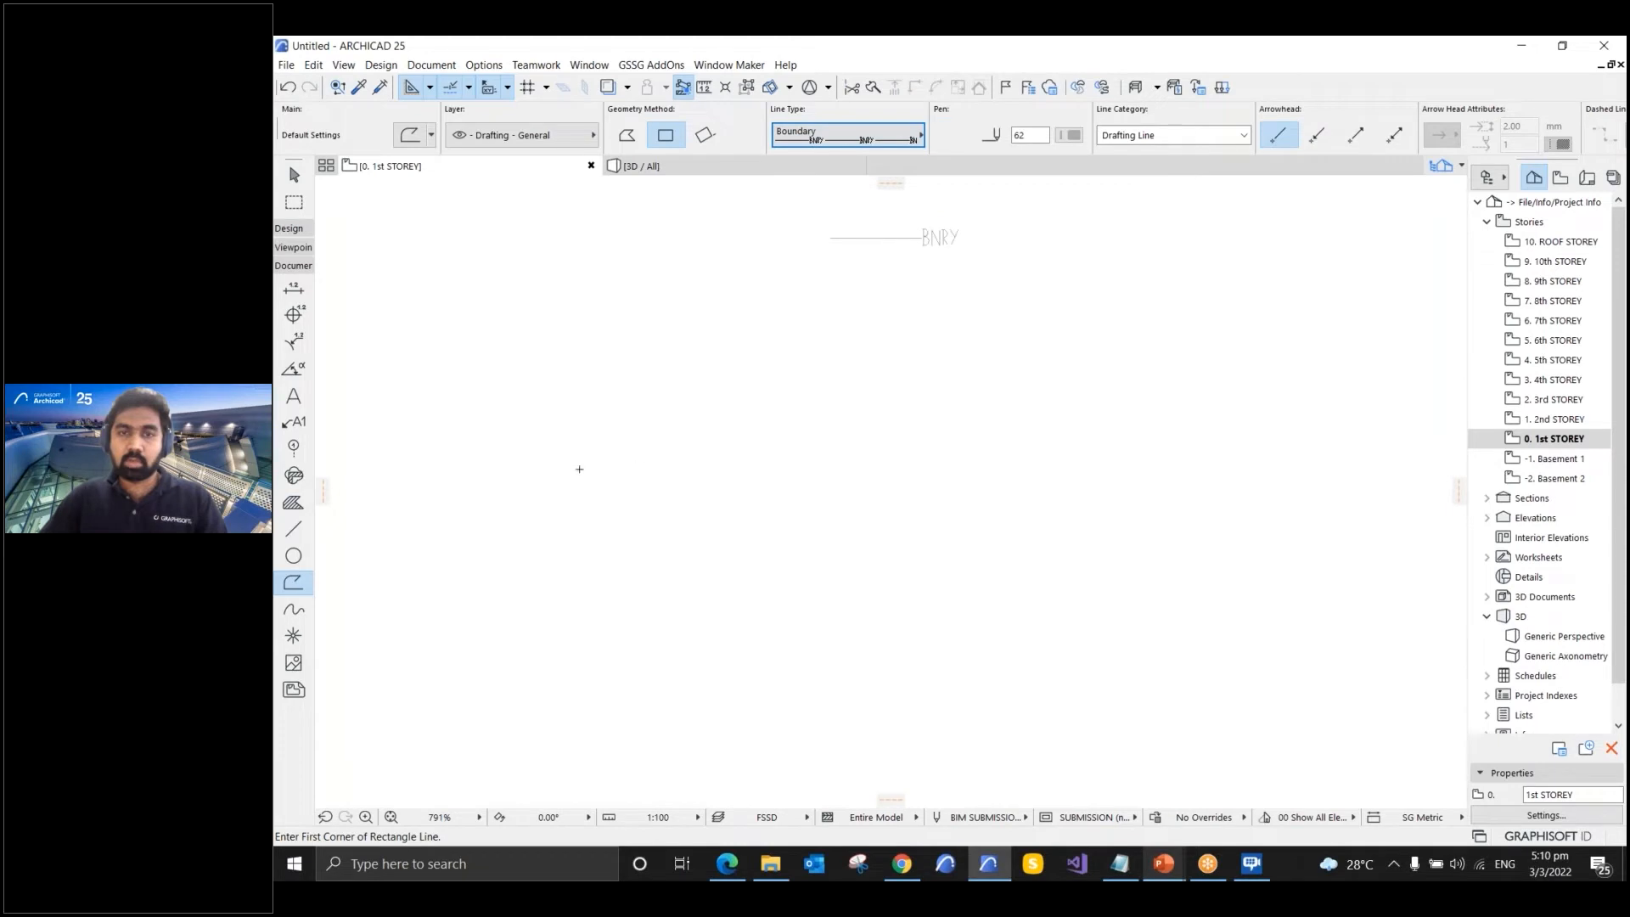
left_click(496, 491)
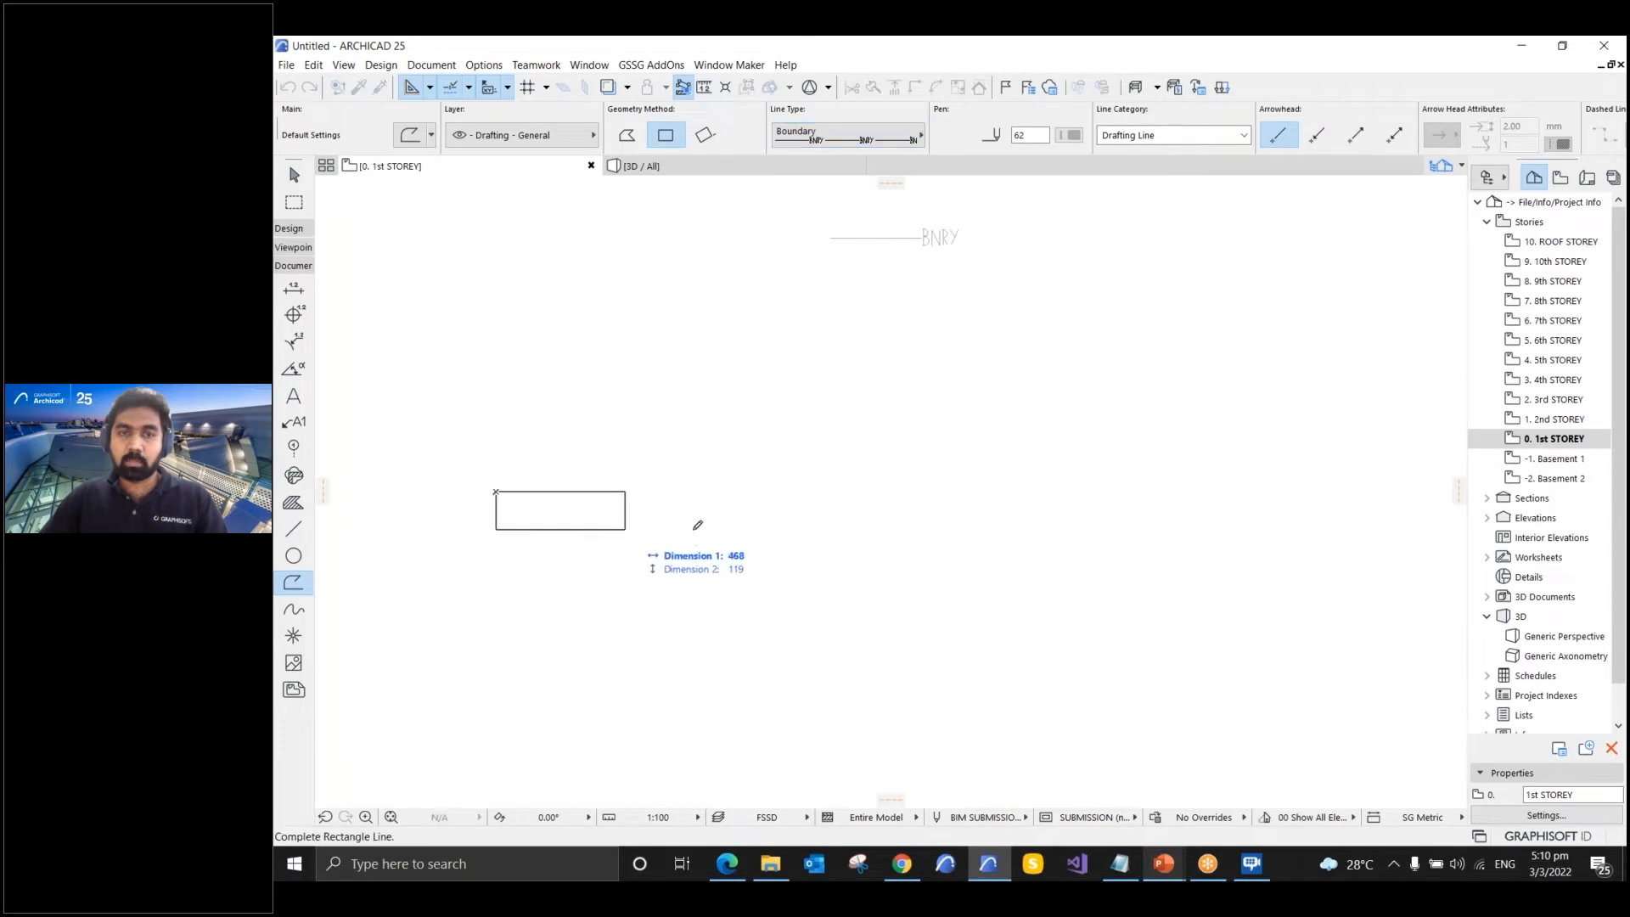
left_click(638, 140)
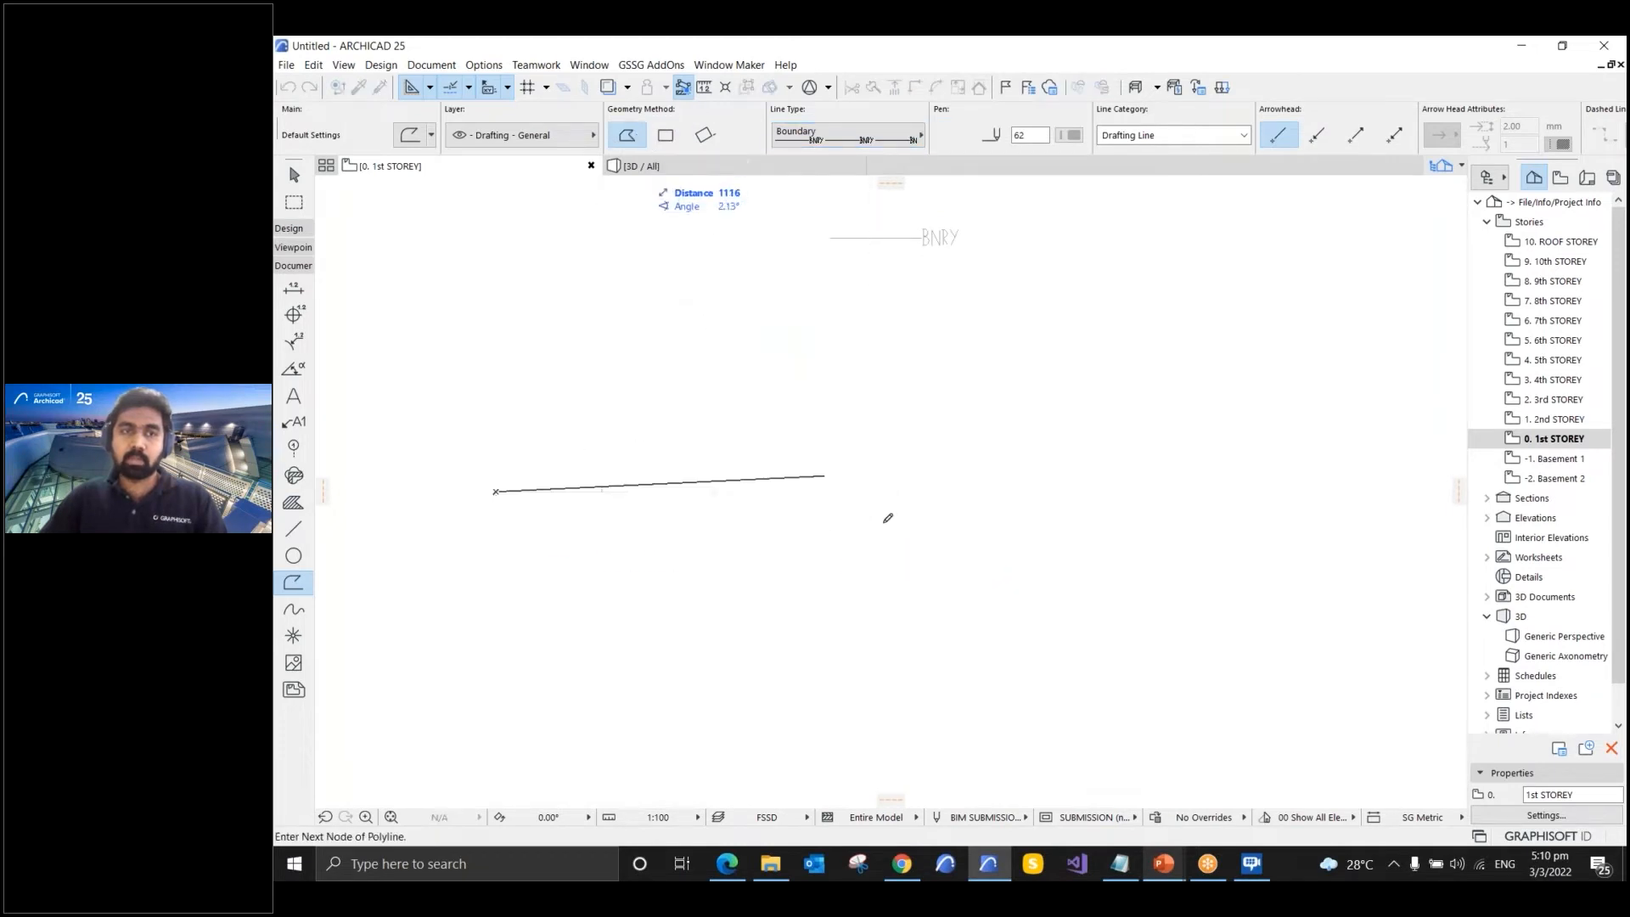
double_click(1329, 489)
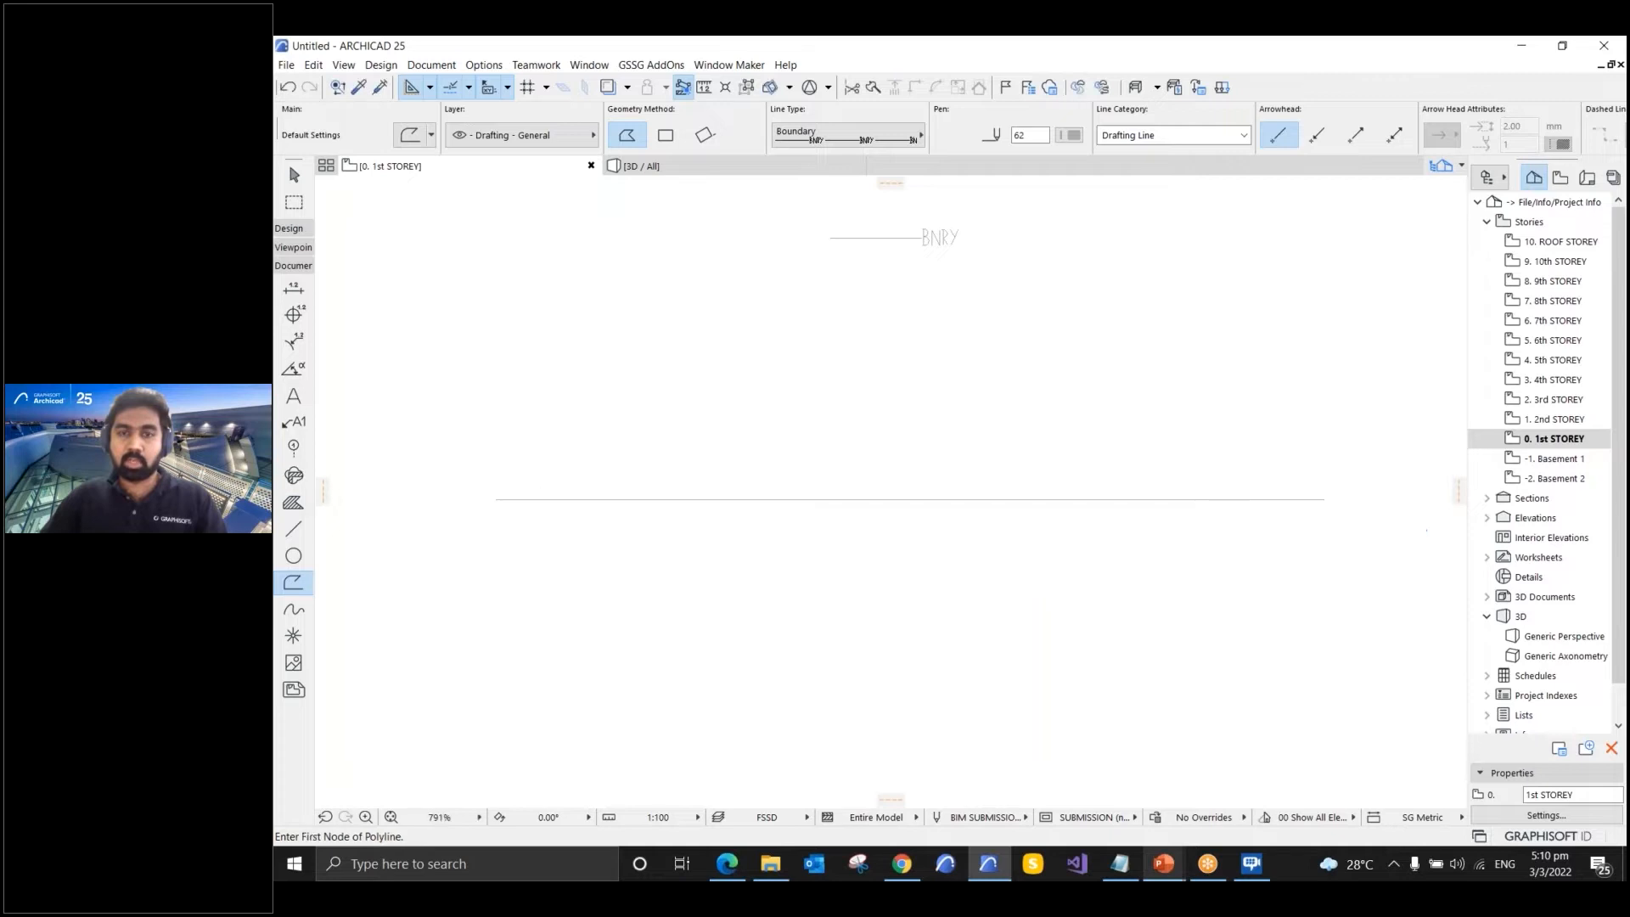
- Draw a much longer horizontal Boundary polyline in the empty area below the first one, and leave the Polyline tool
scroll(946, 536, "down", 10)
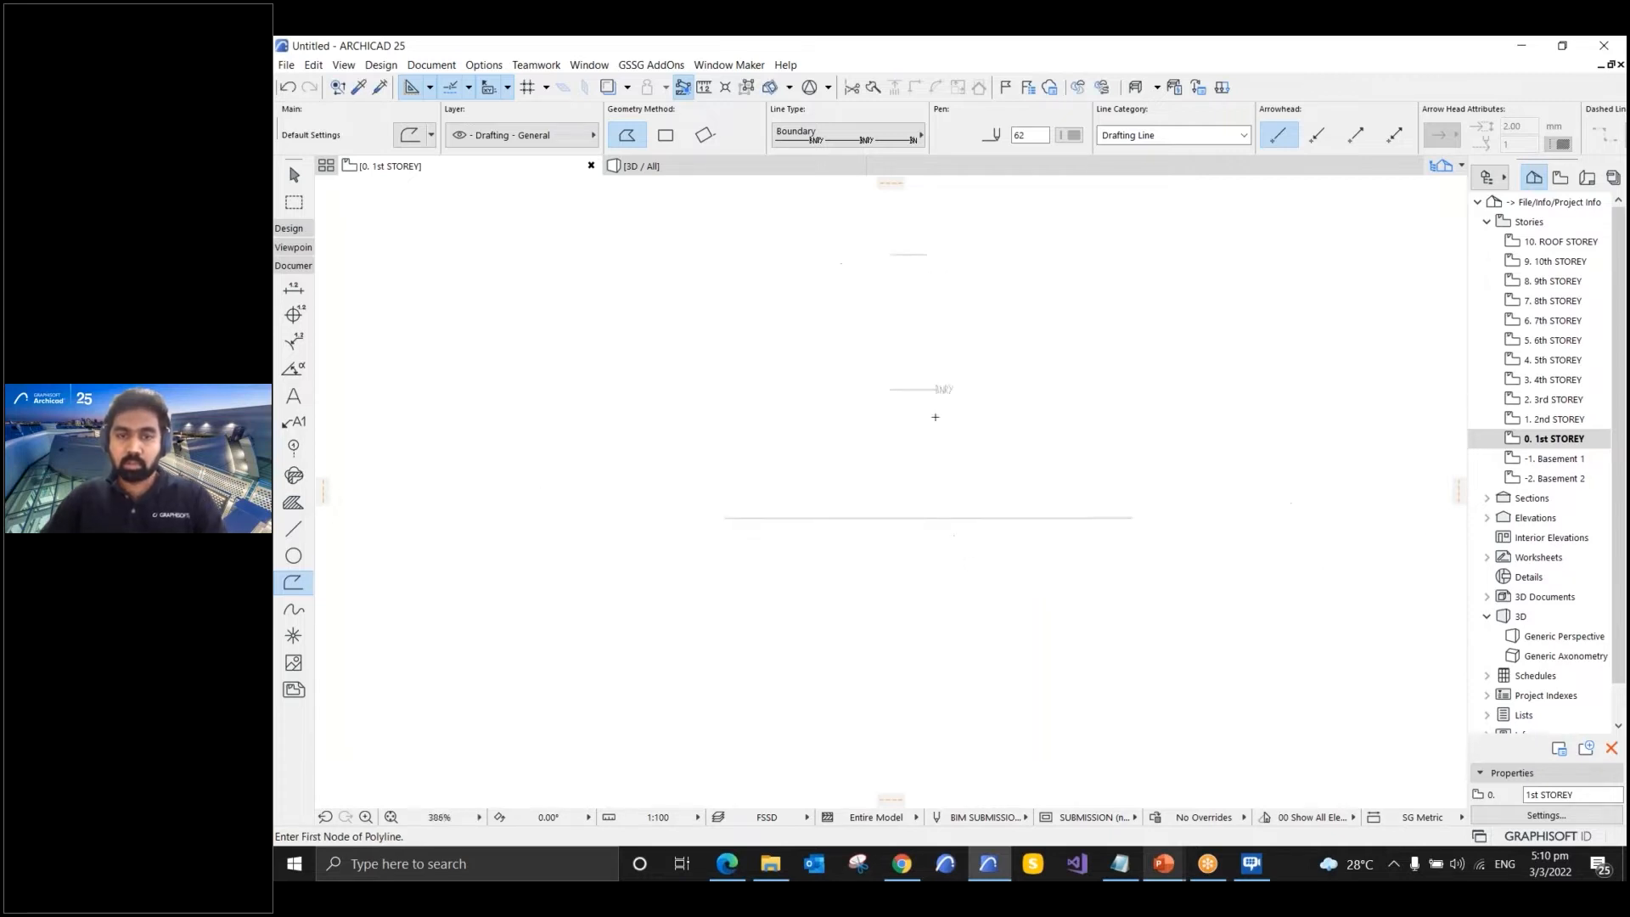
middle_click_drag(947, 586, 747, 450)
left_click(643, 663)
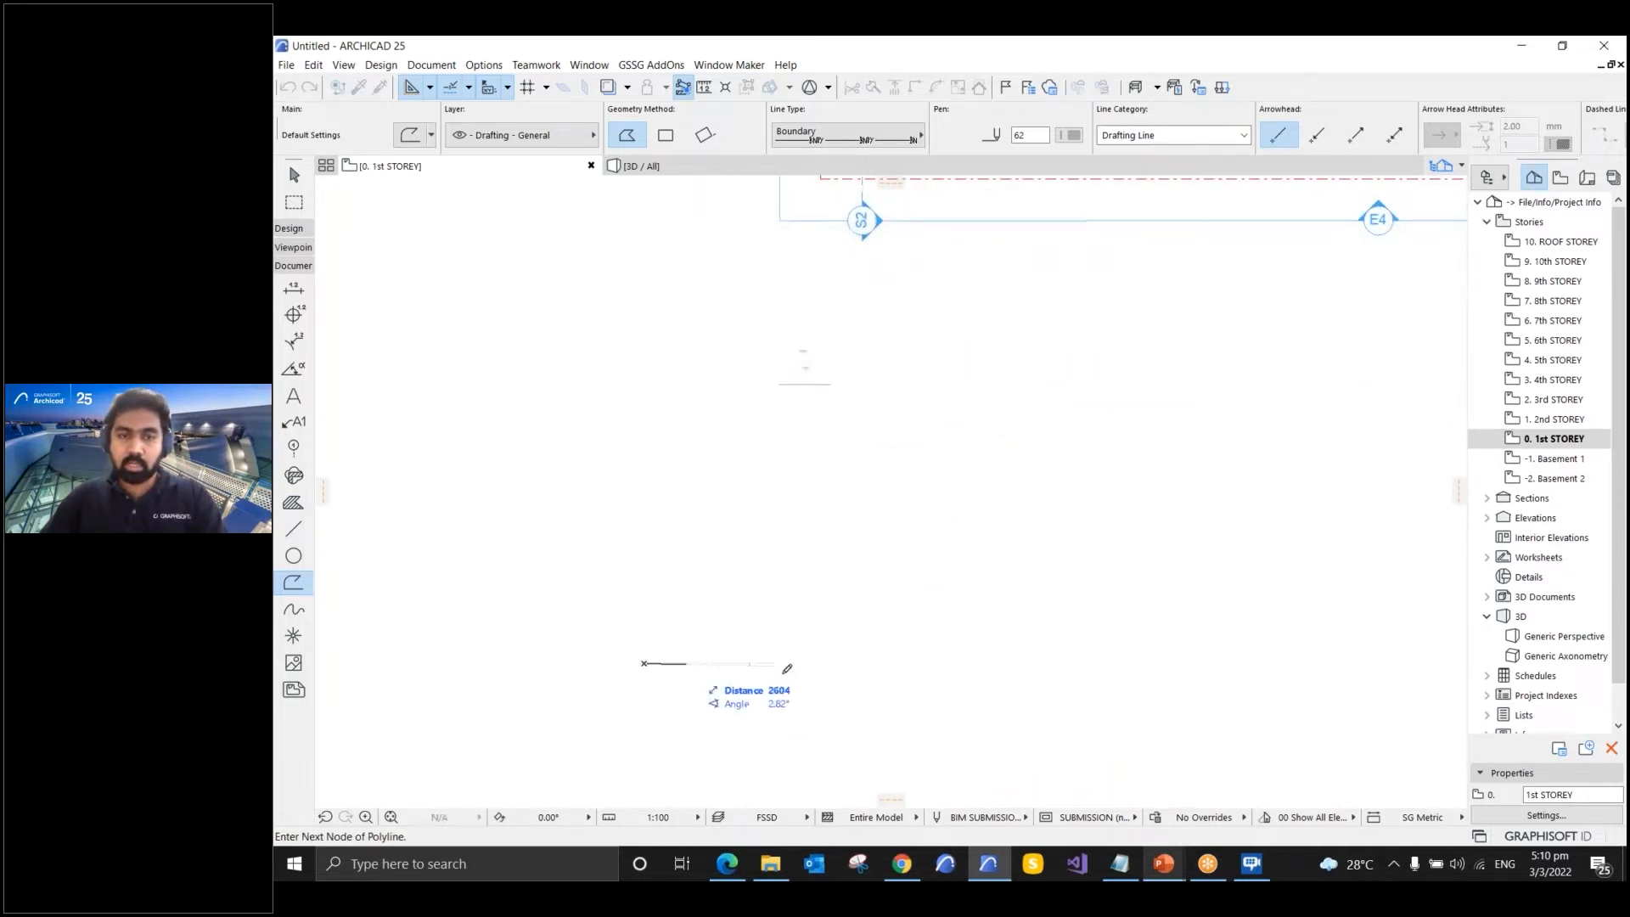
double_click(1392, 662)
key("Escape")
middle_click_drag(1331, 669, 1317, 602)
scroll(836, 630, "up", 3)
scroll(416, 579, "up", 2)
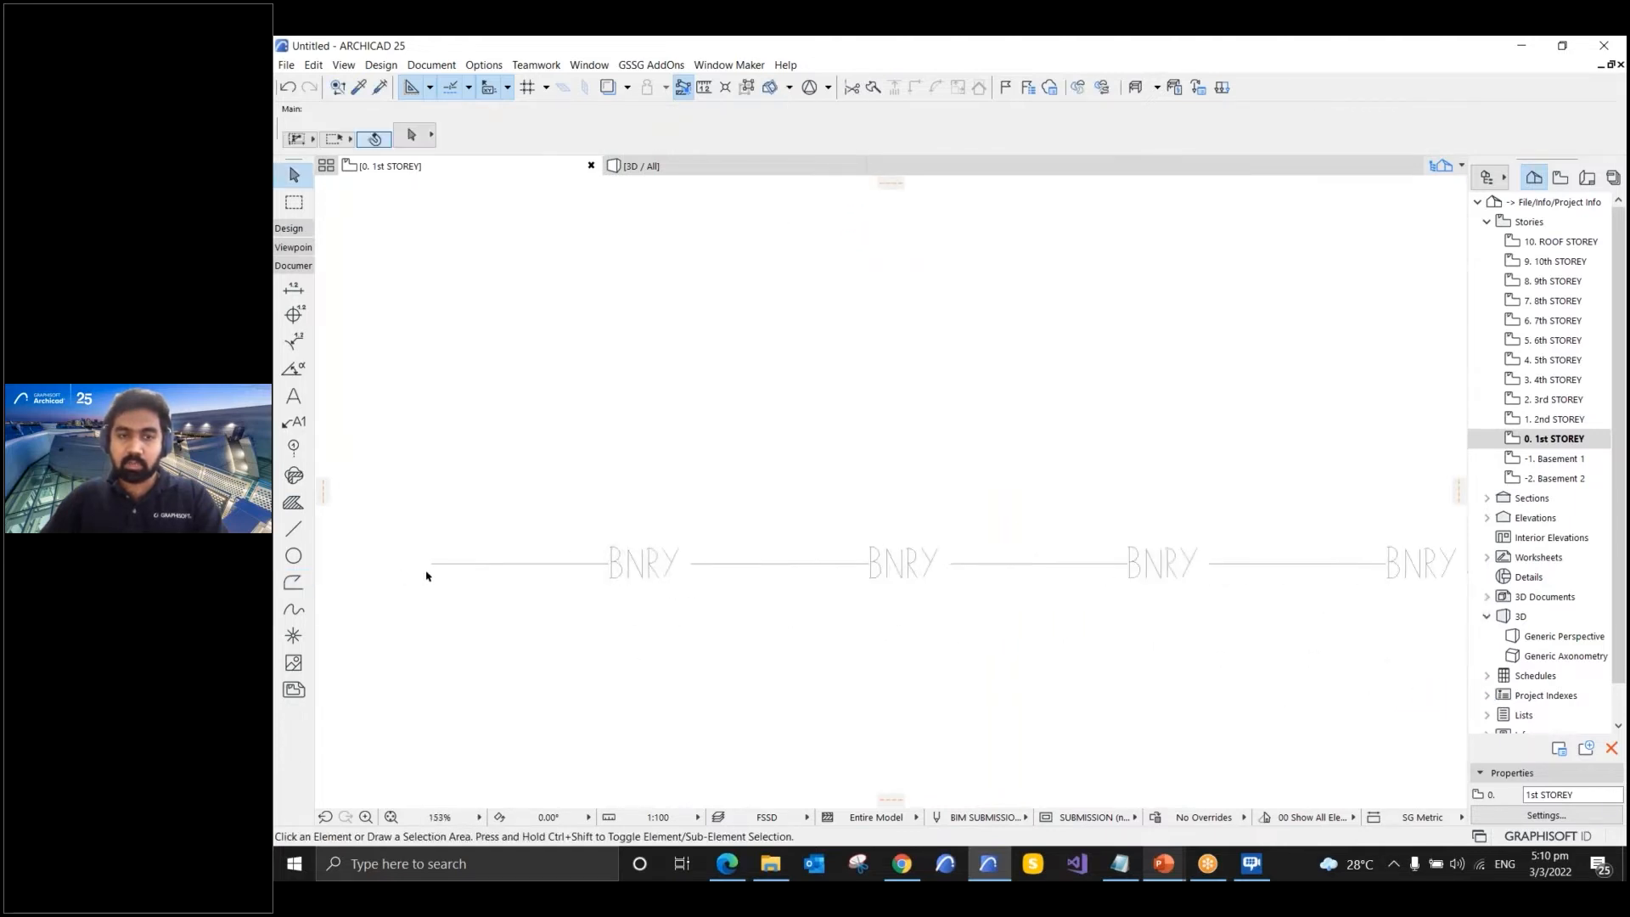
- Select the long Boundary polyline and examine its repeating BNRY pattern and the plan scale
left_click_drag(422, 535, 1119, 595)
left_click(1038, 584)
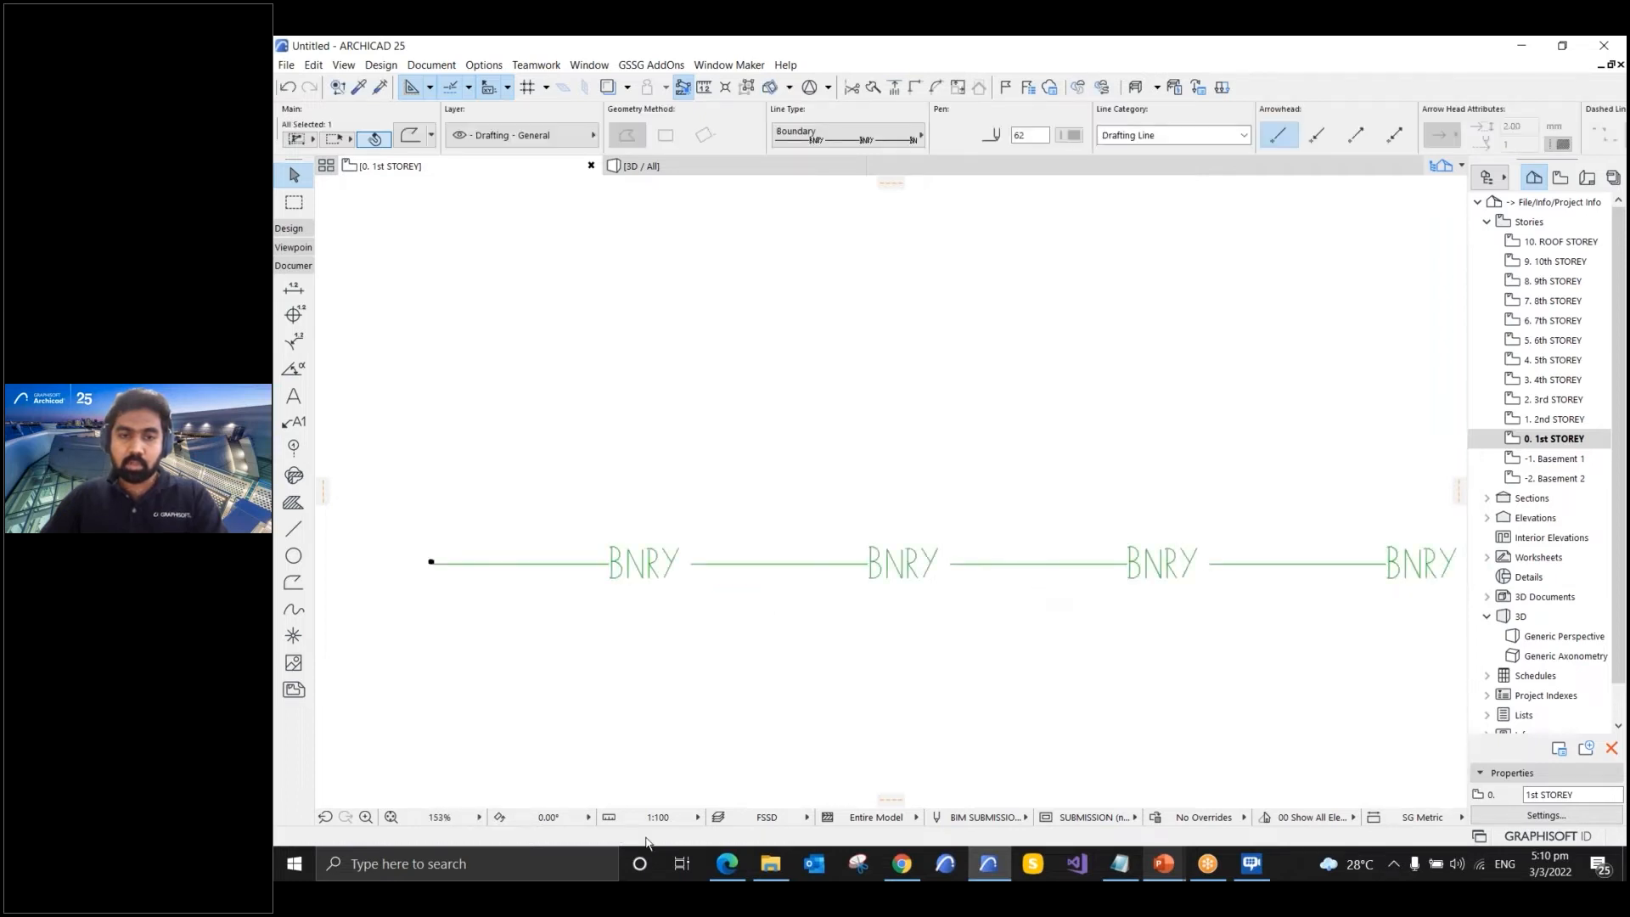
scroll(662, 547, "down", 2)
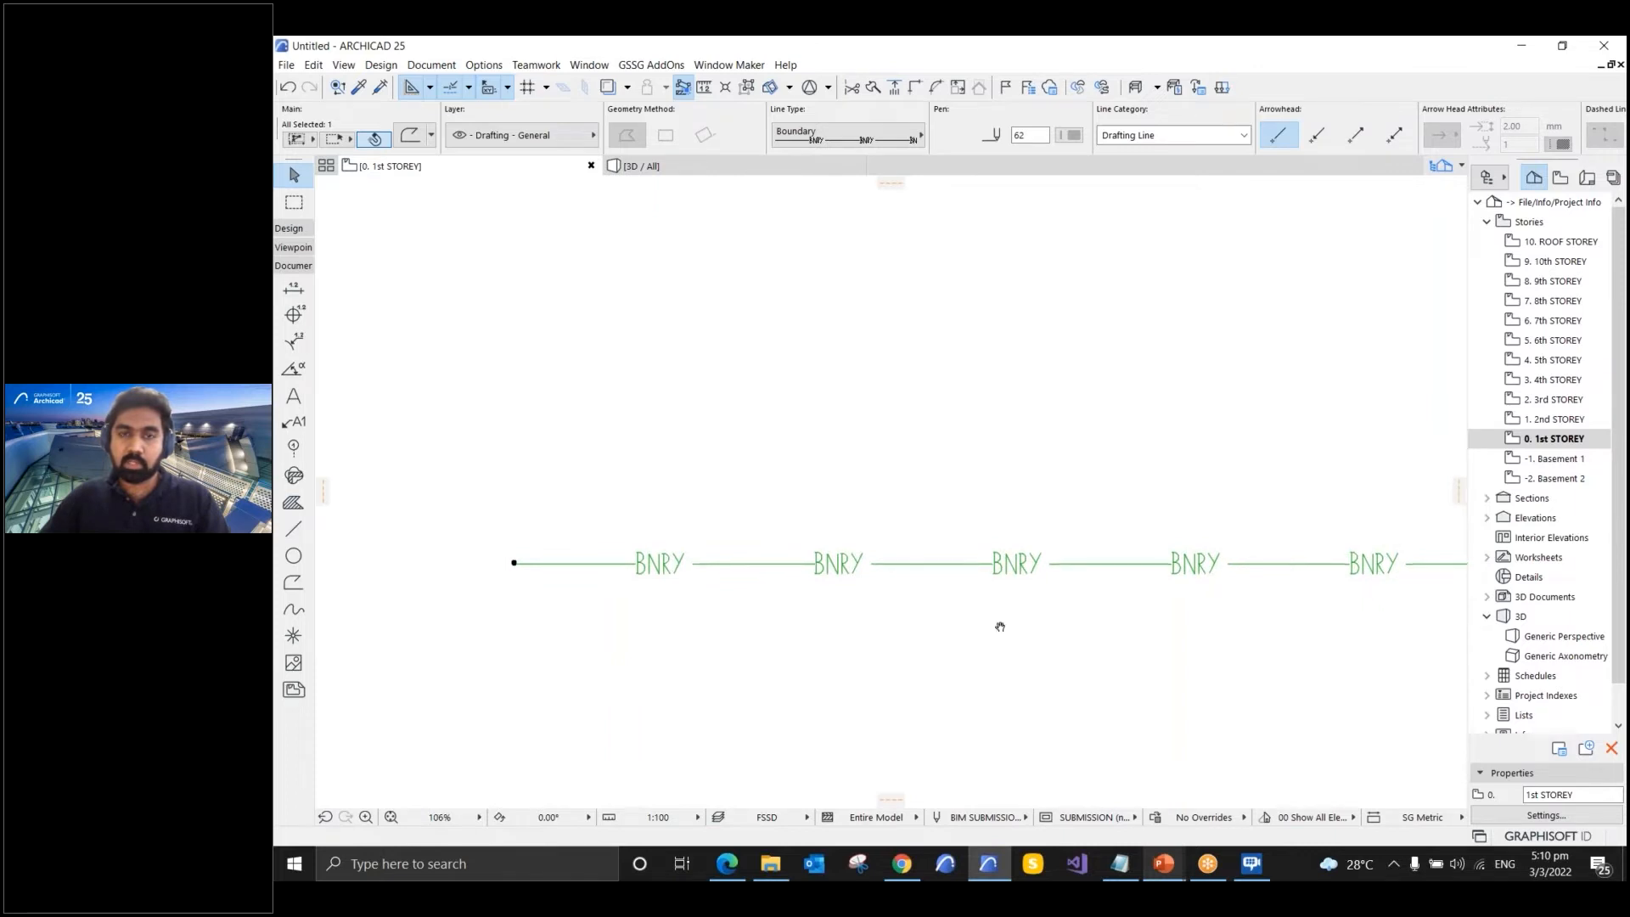
middle_click_drag(1001, 626, 895, 675)
- Delete the short Boundary polyline beneath the original BNRY linework
scroll(888, 675, "down", 2)
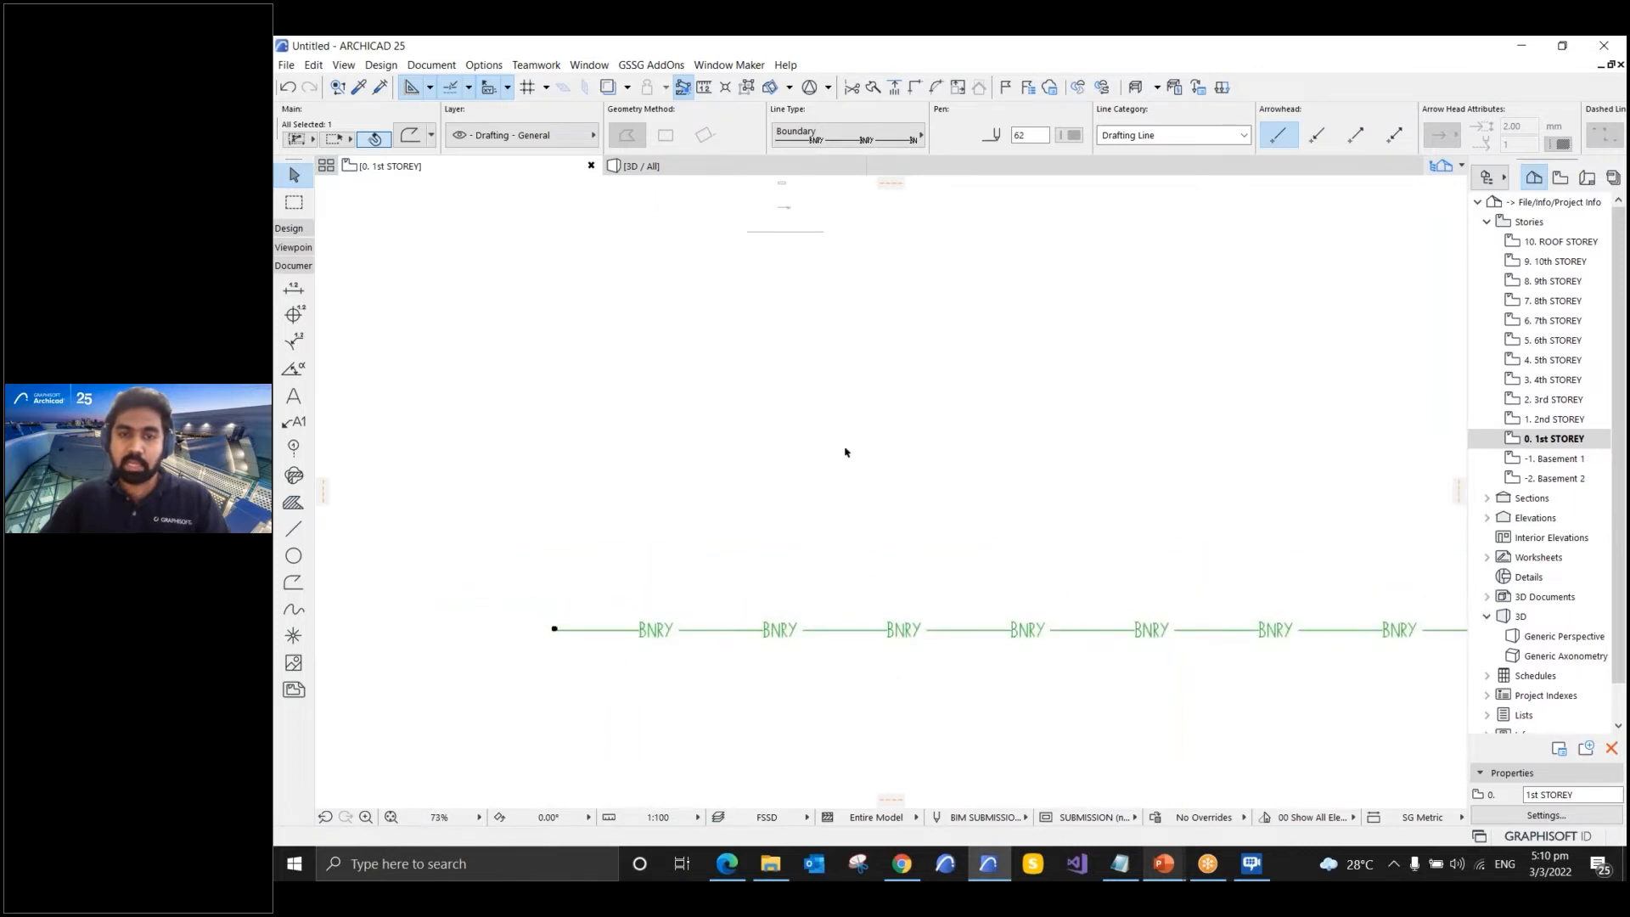
middle_click_drag(816, 345, 827, 403)
left_click(823, 291)
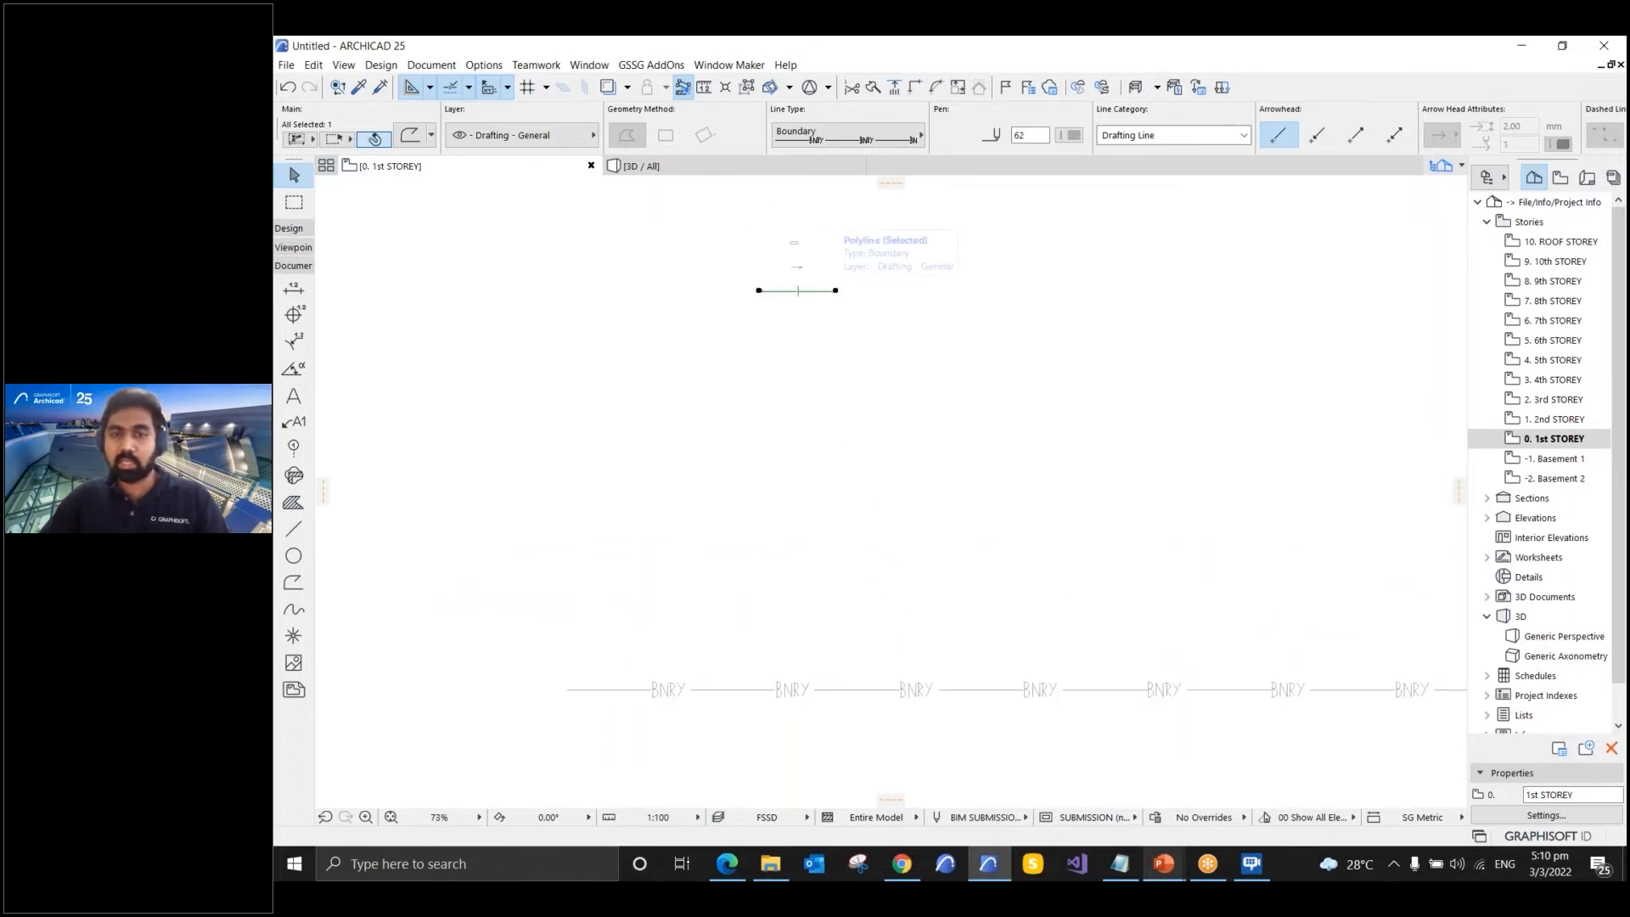
key("Delete")
- Open the Fills settings and examine the available solid, vectorial, symbol and image fills
scroll(798, 242, "up", 15)
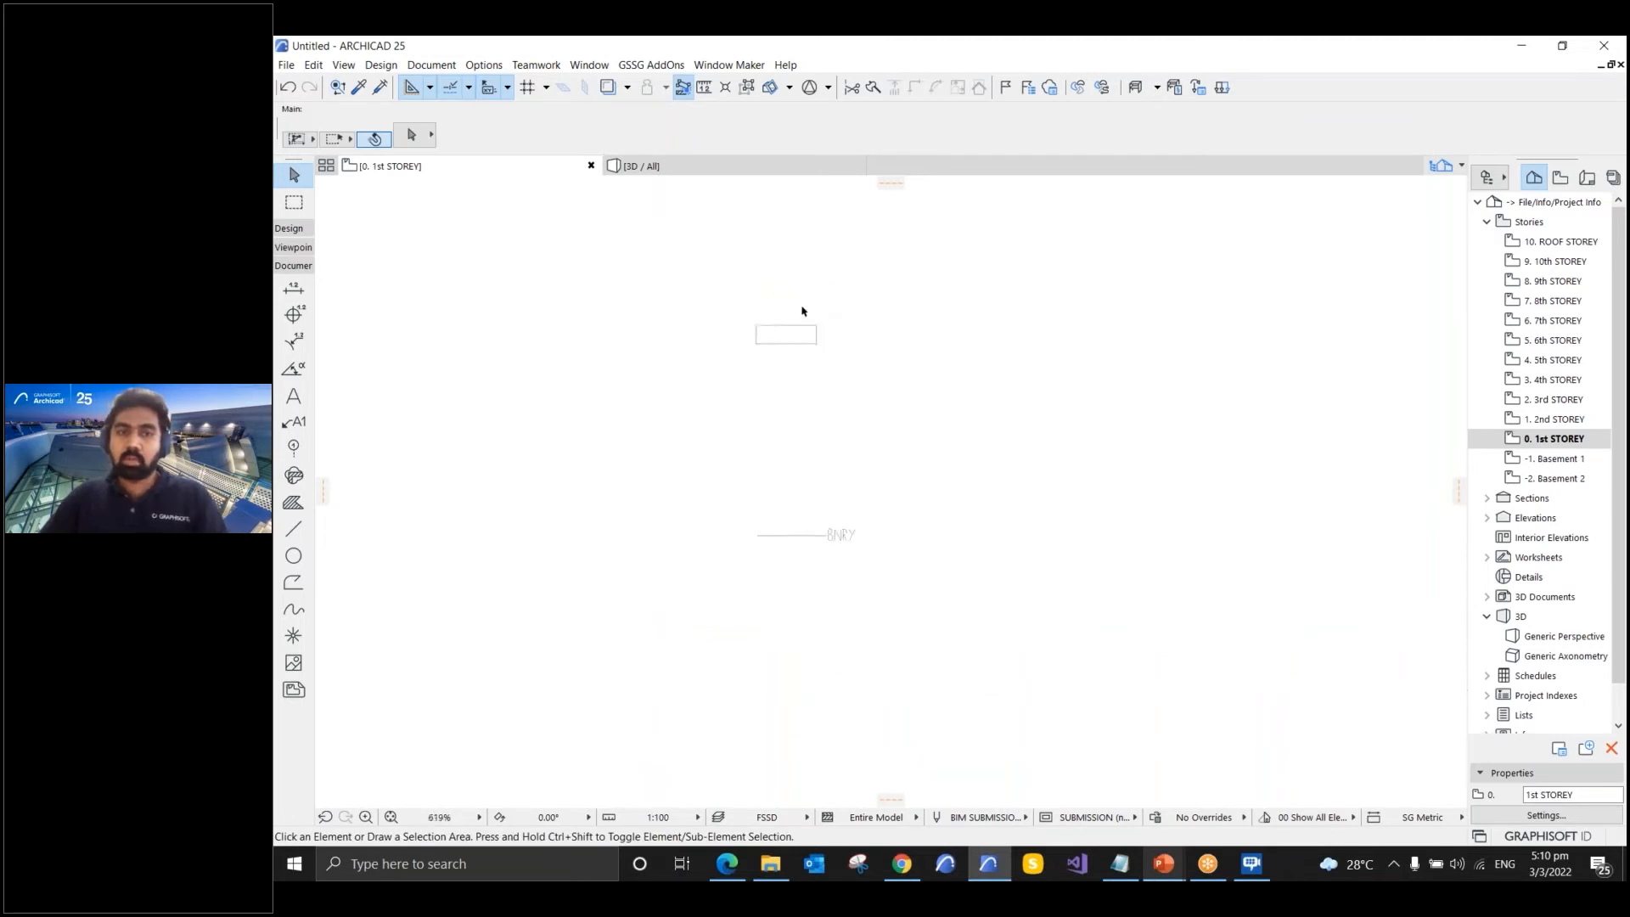
scroll(798, 340, "up", 3)
scroll(798, 339, "down", 3)
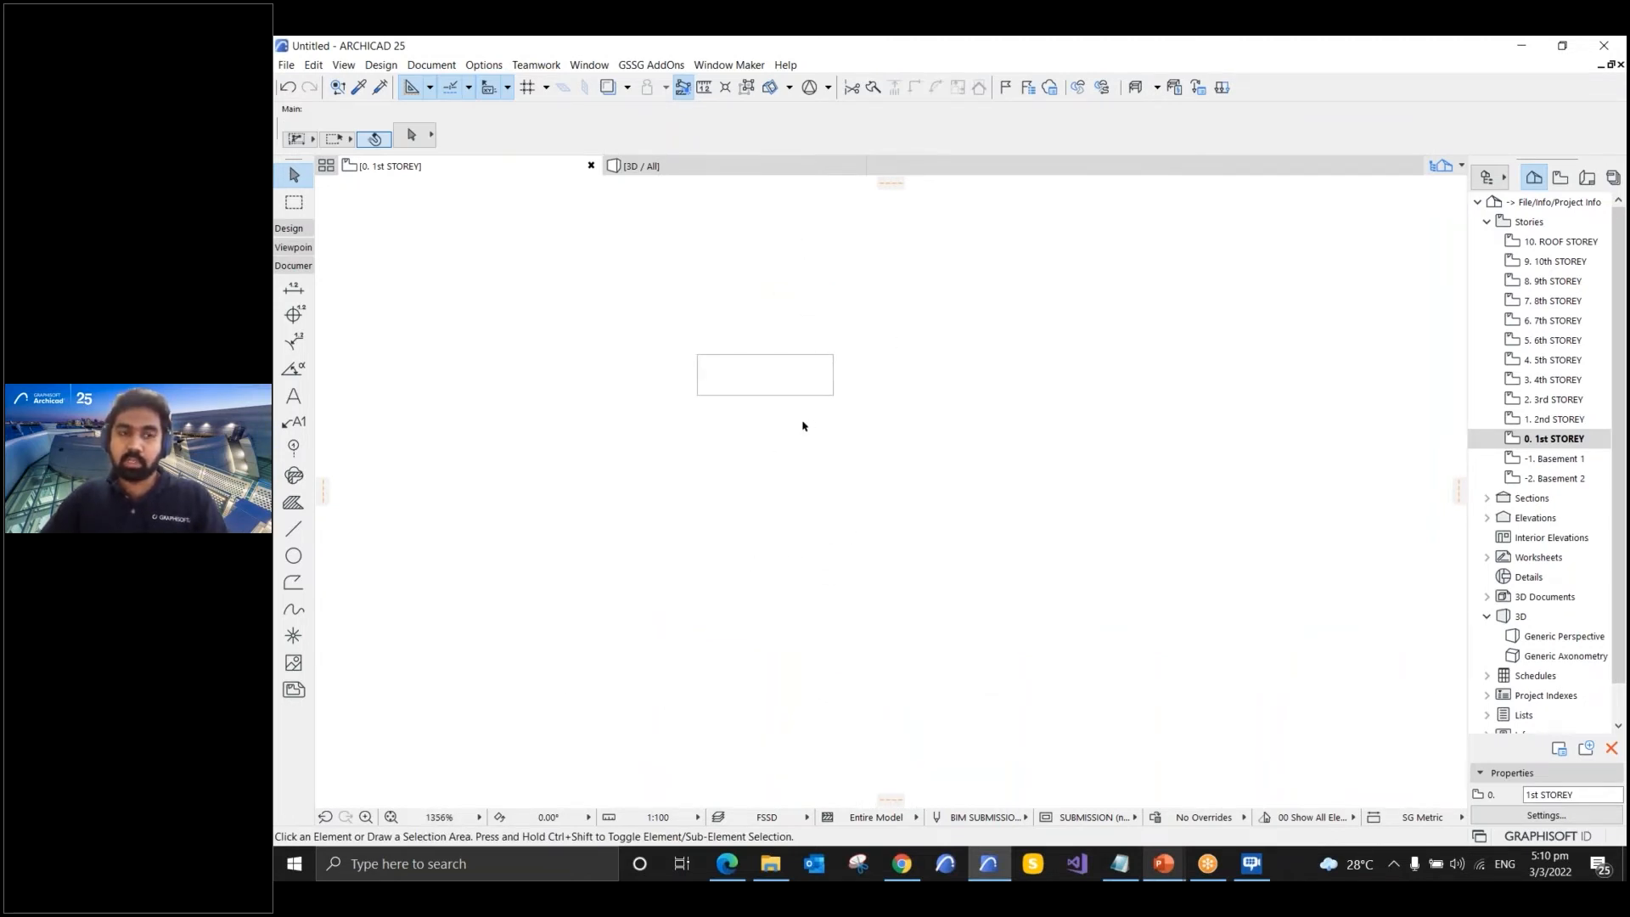
left_click(494, 66)
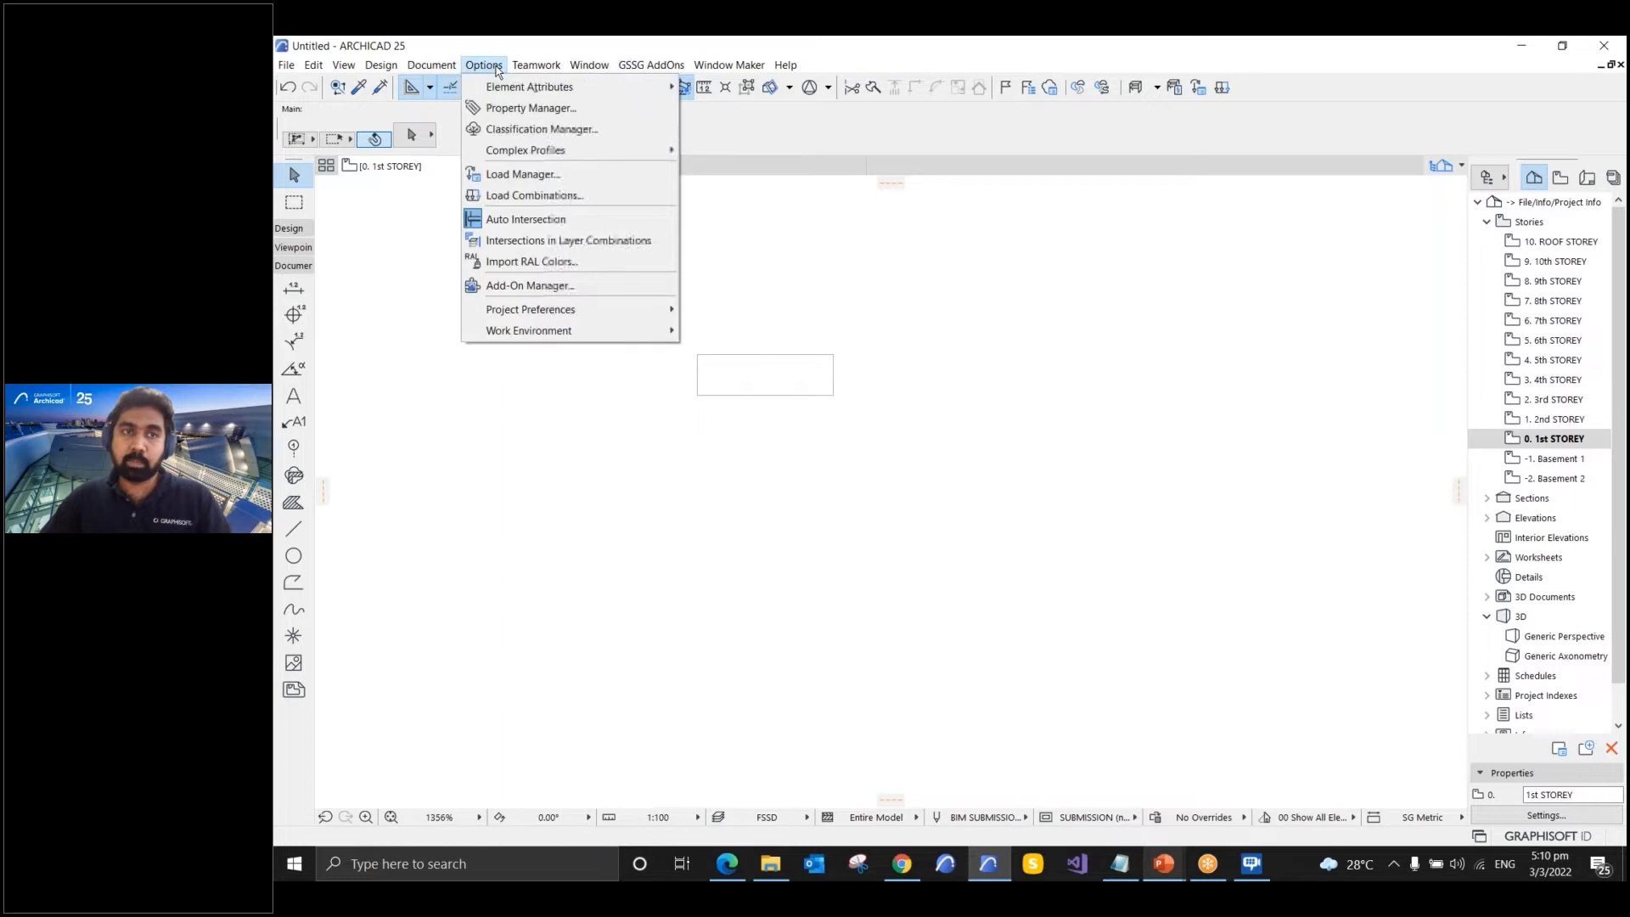
mouse_move(544, 86)
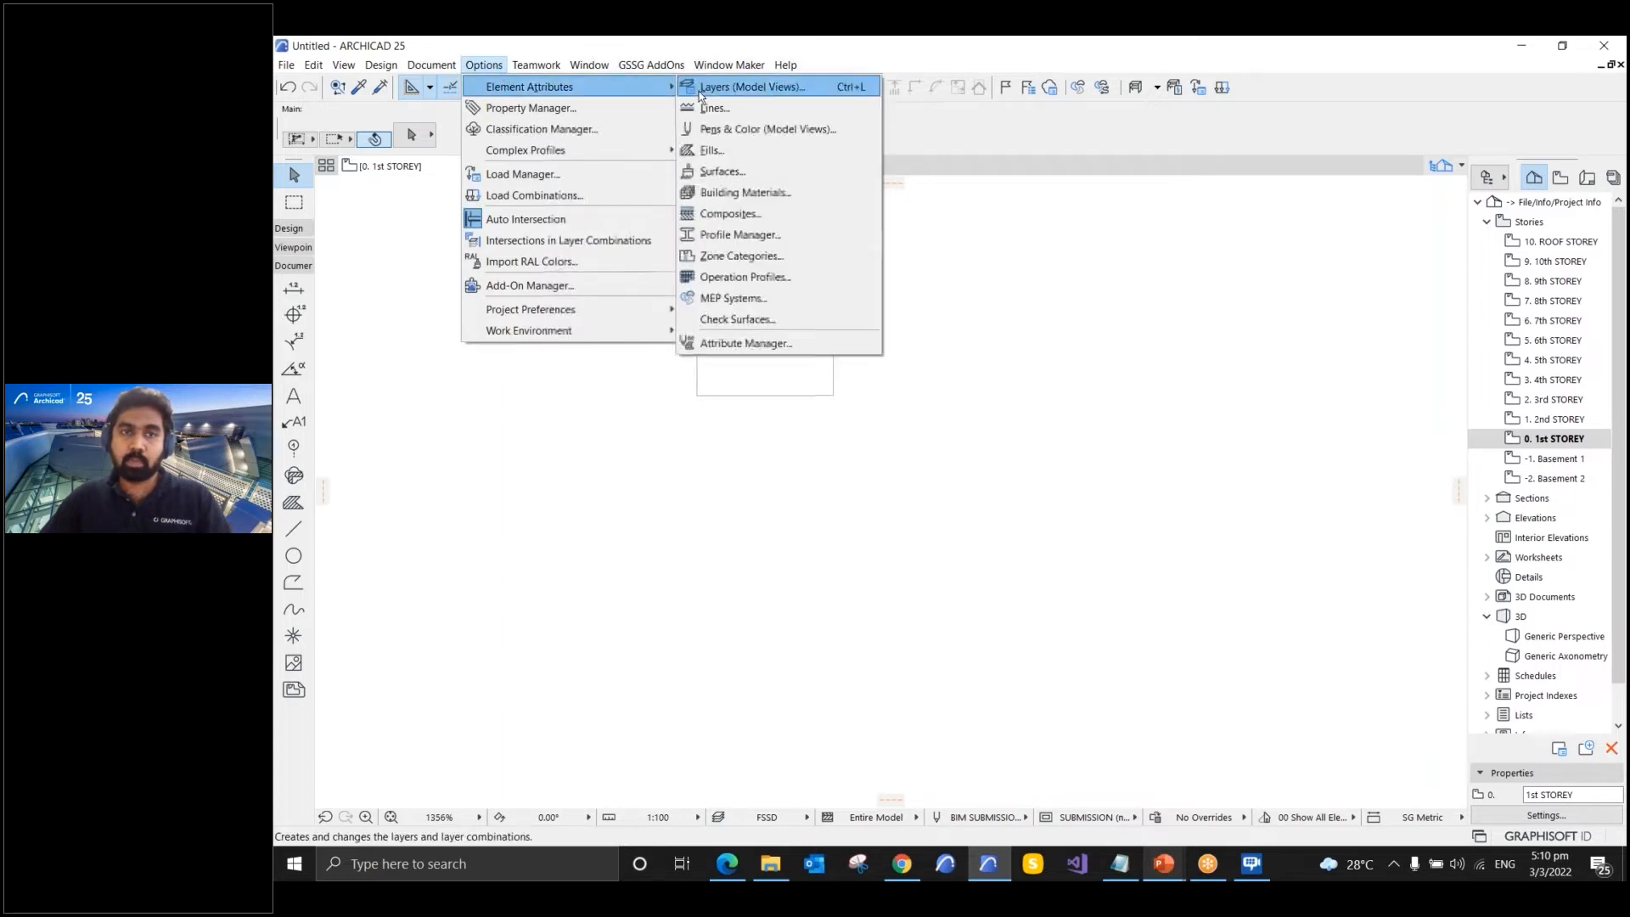
left_click(732, 157)
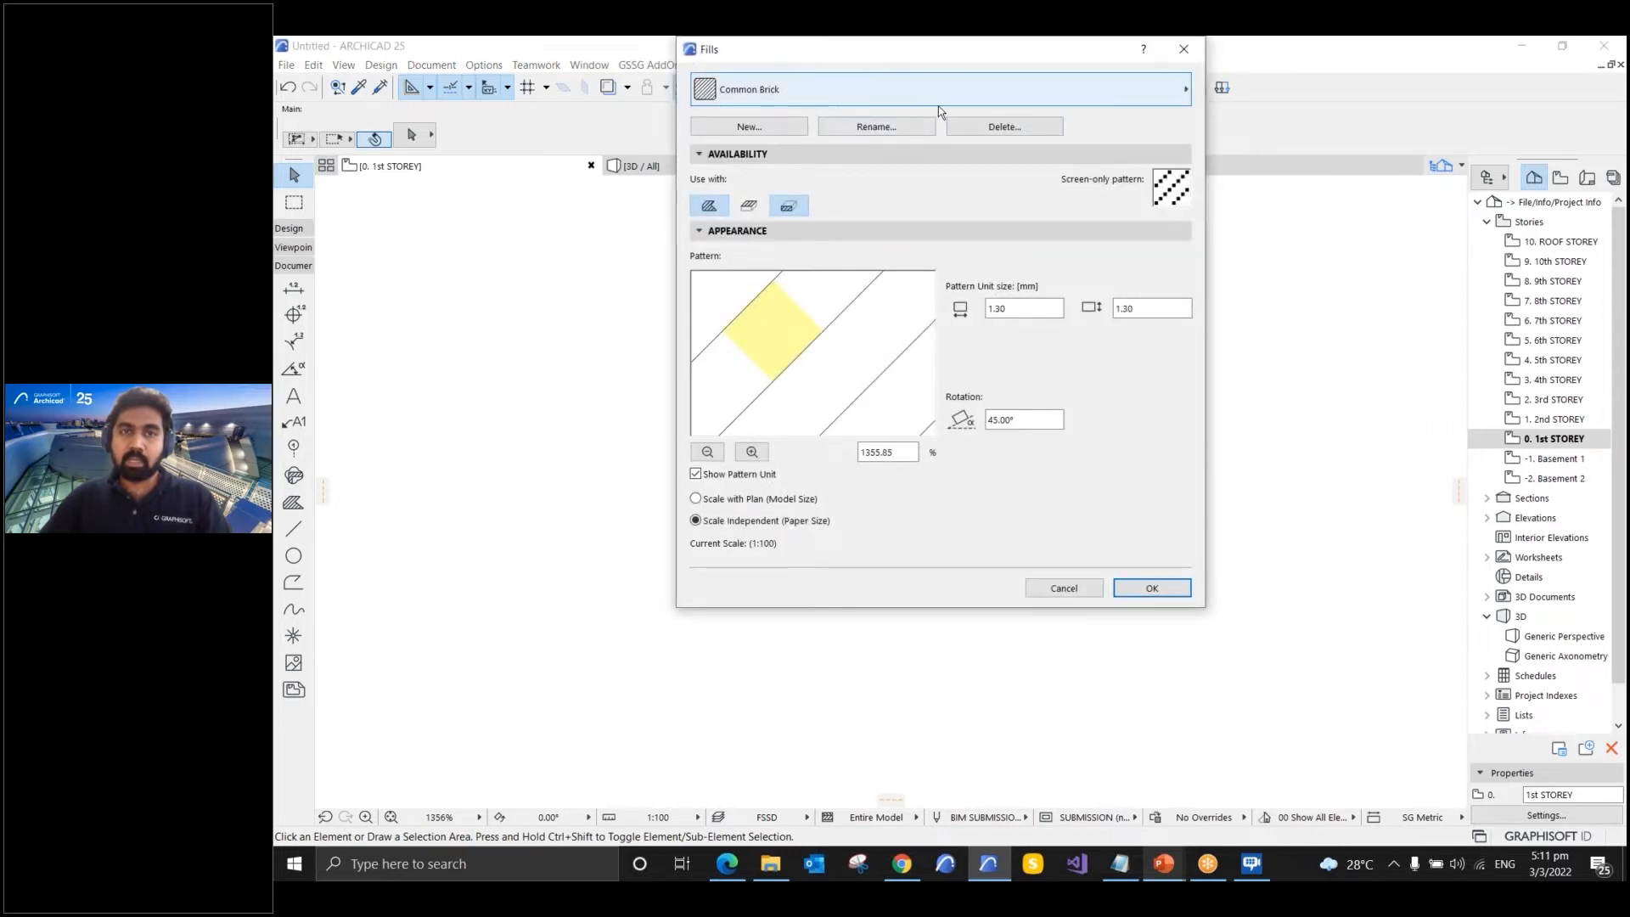
left_click(878, 93)
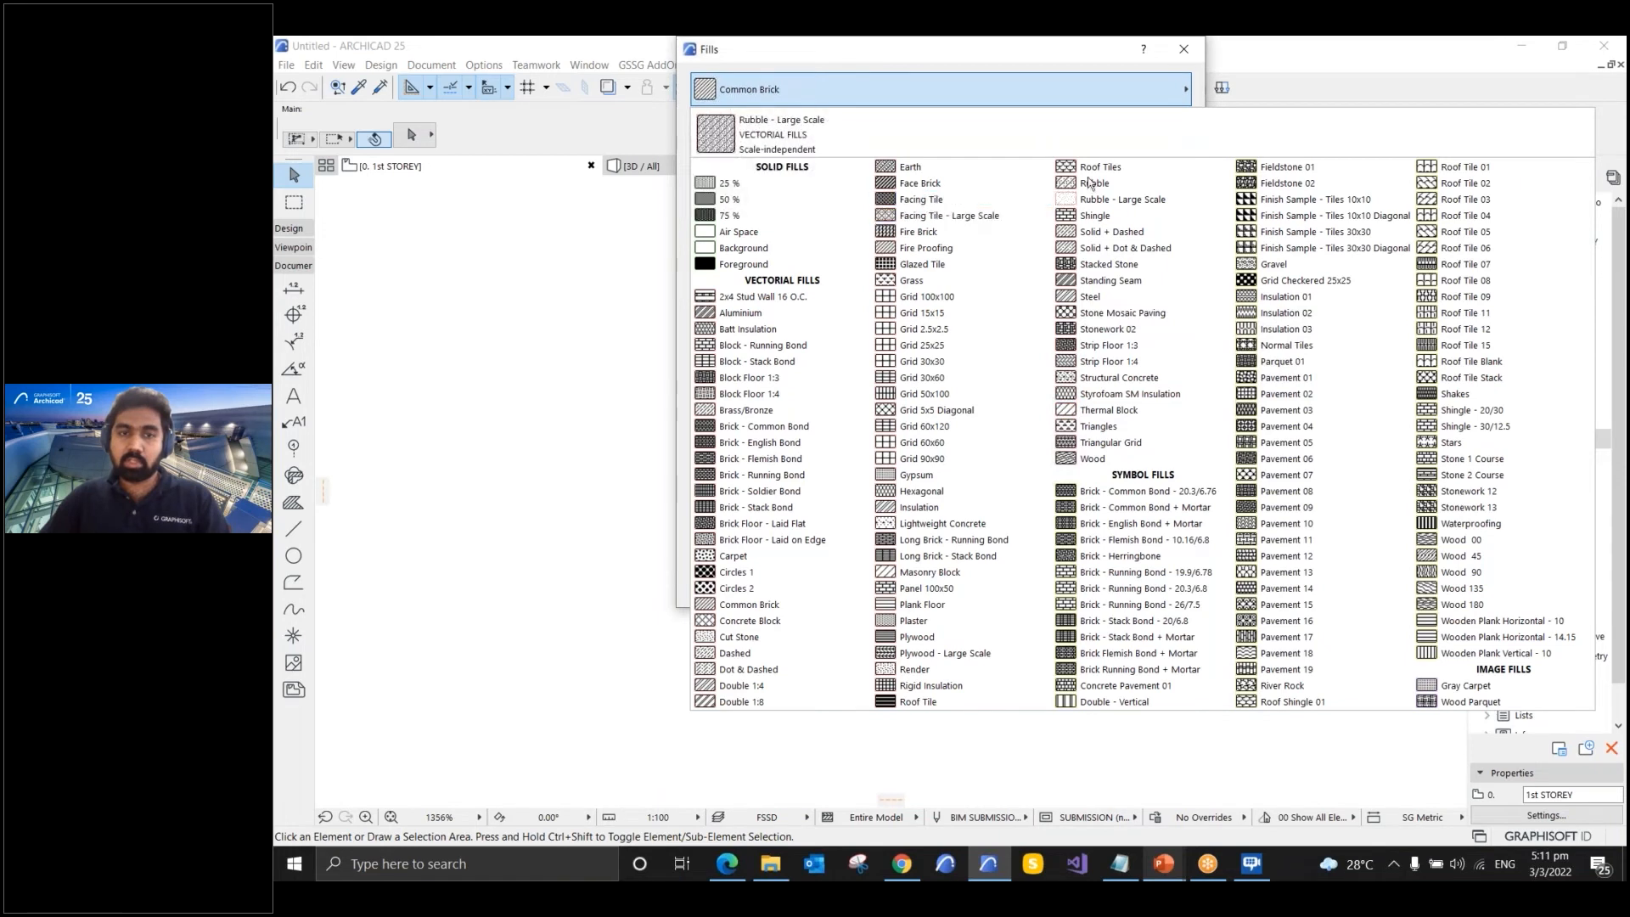
left_click(1195, 70)
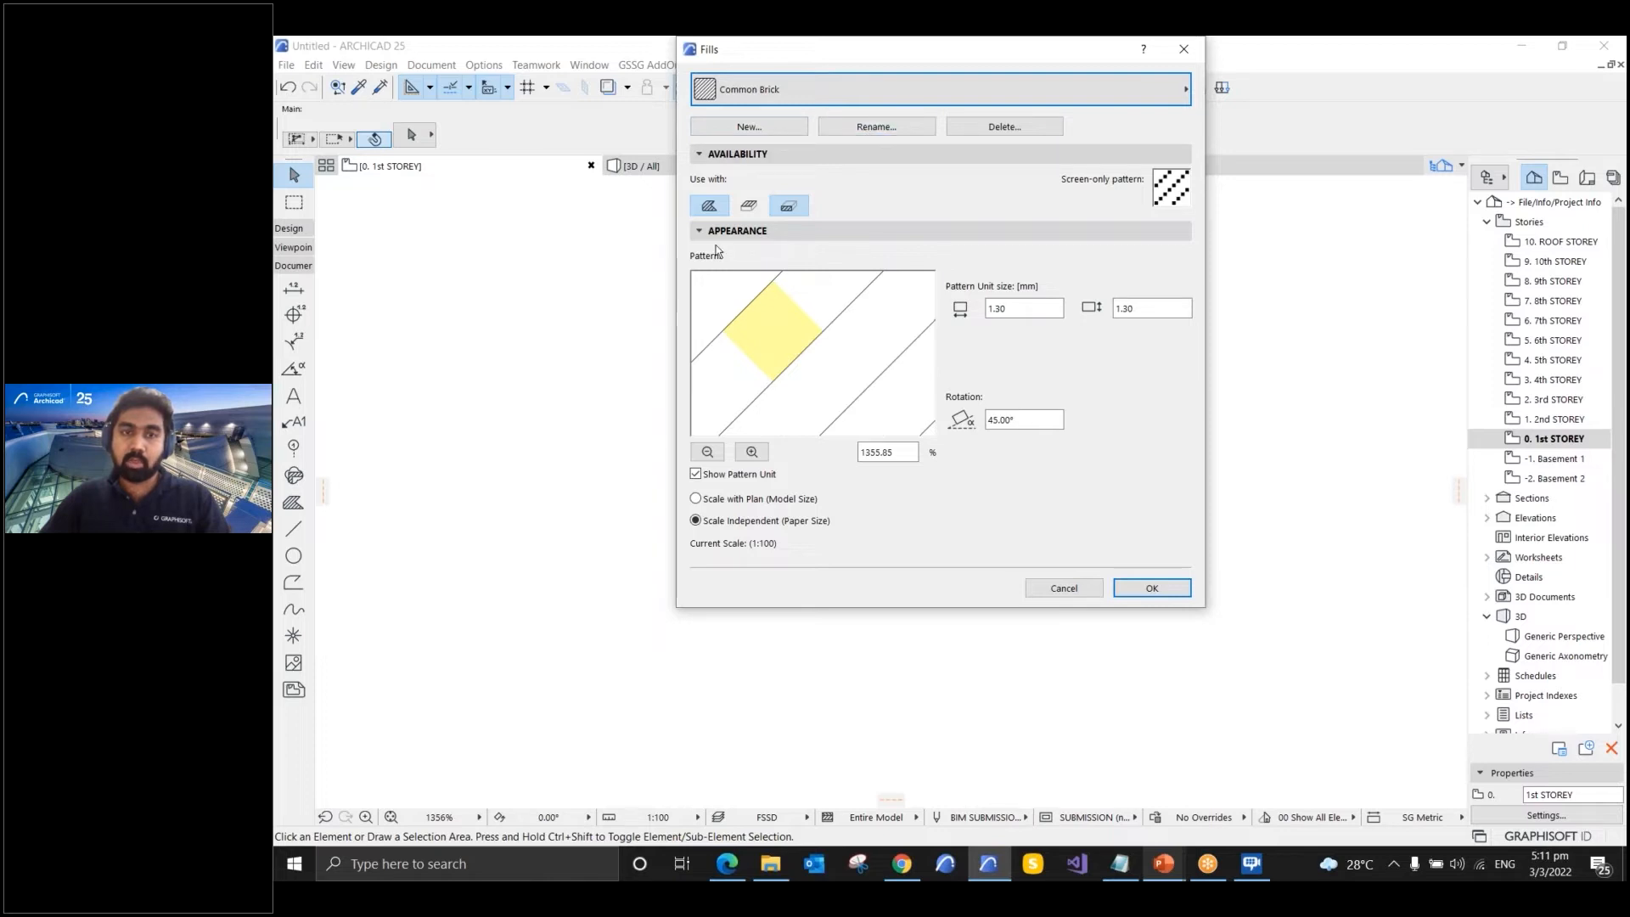
left_click(798, 95)
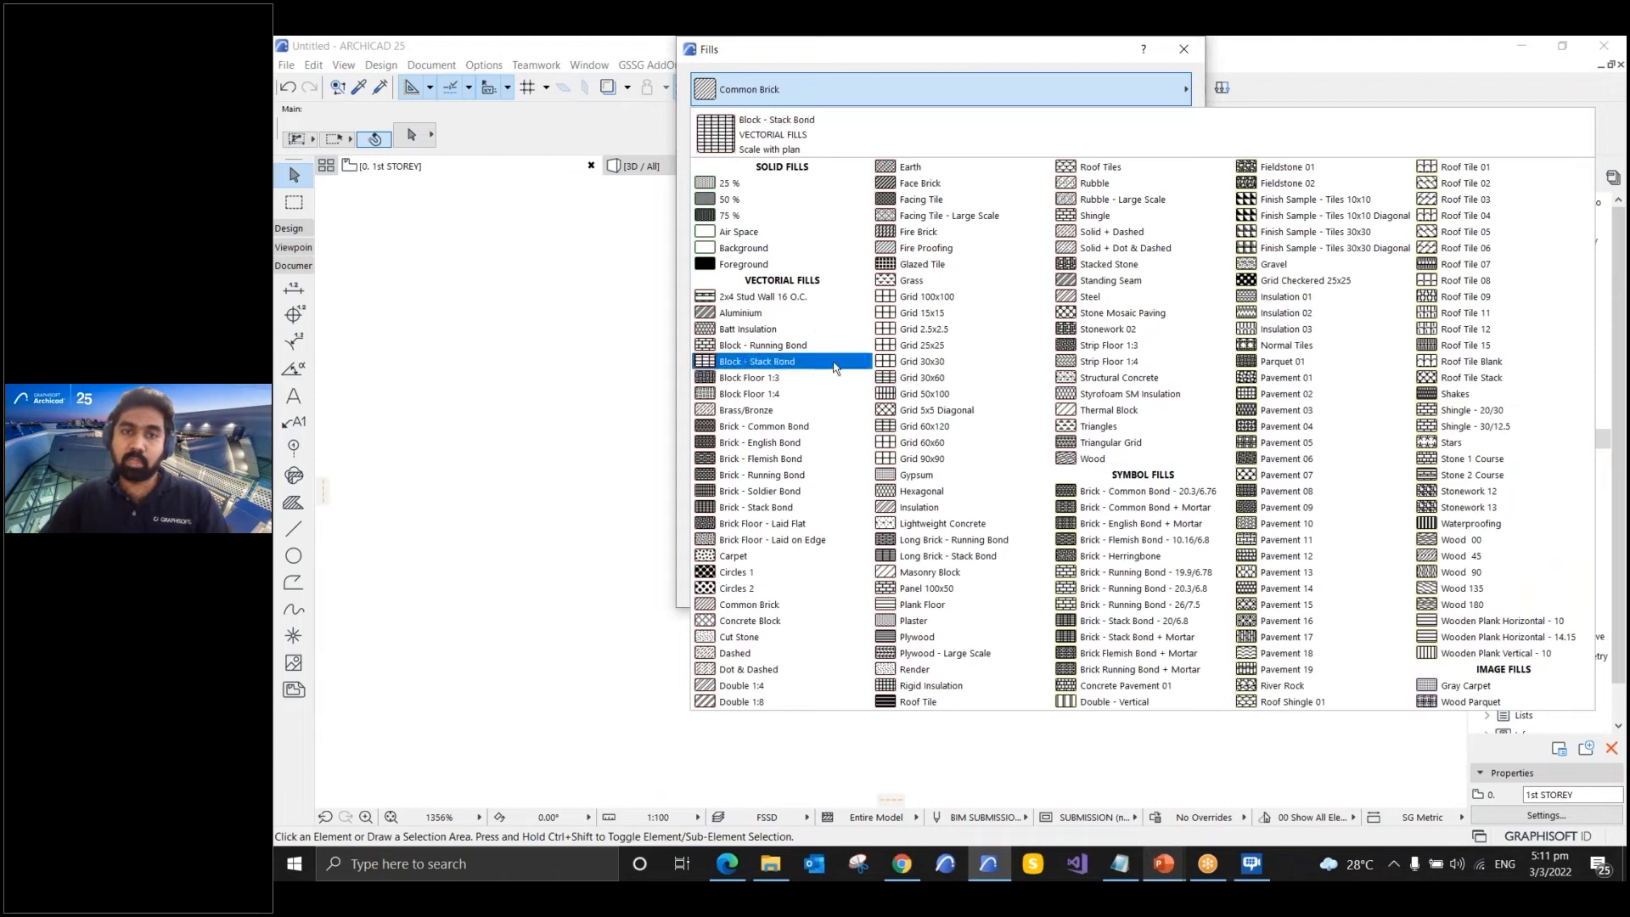
left_click(679, 309)
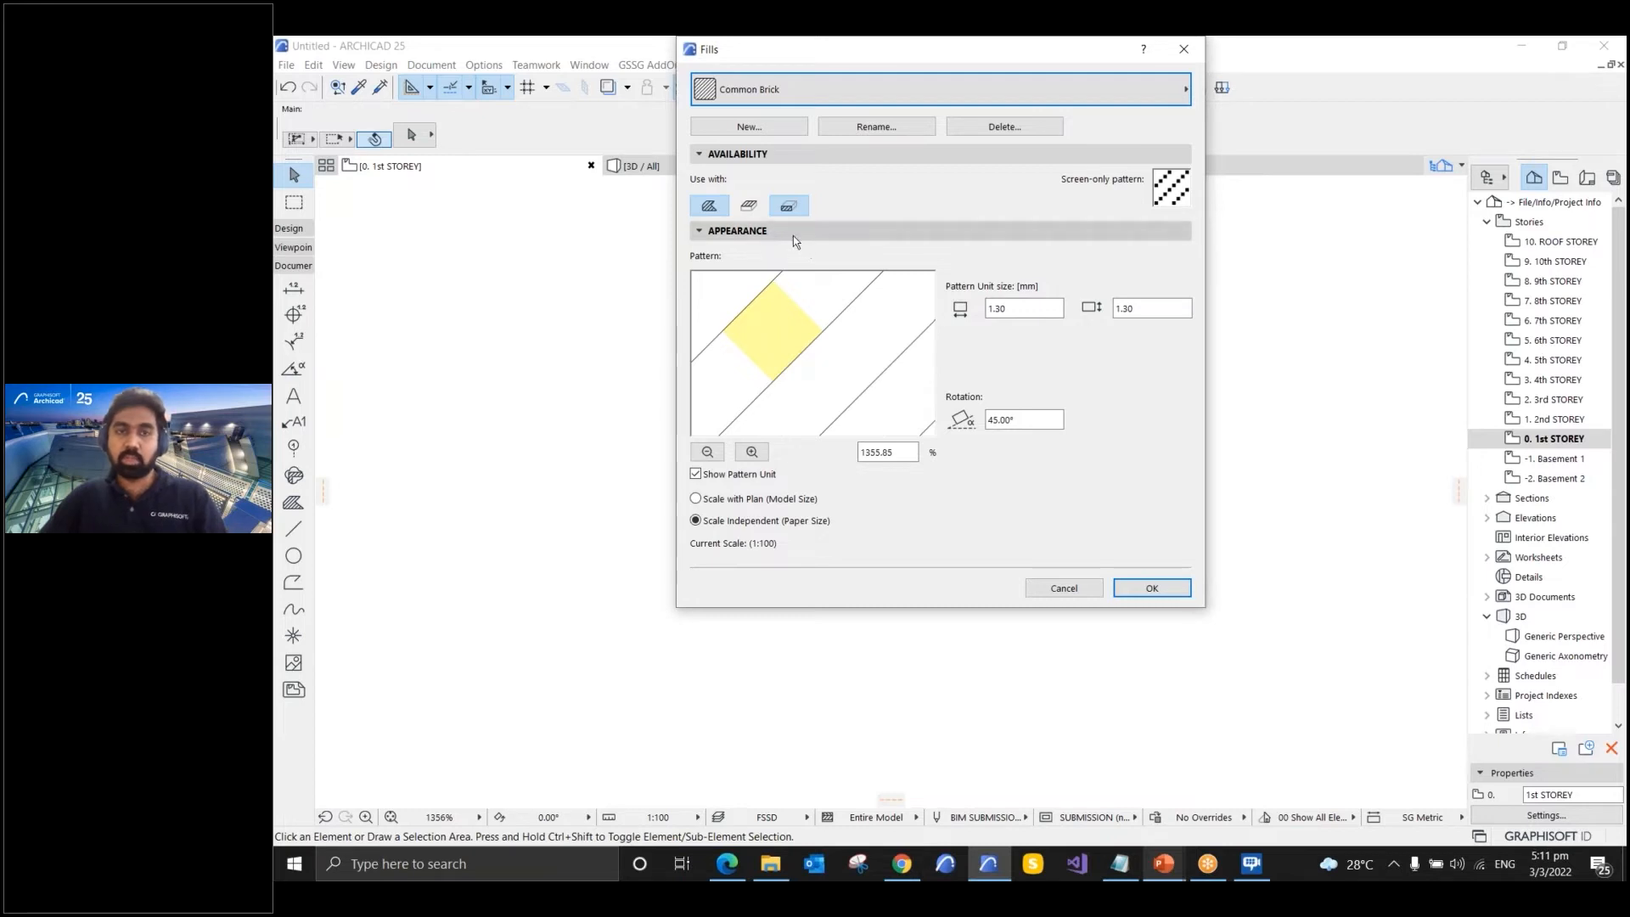
left_click(787, 97)
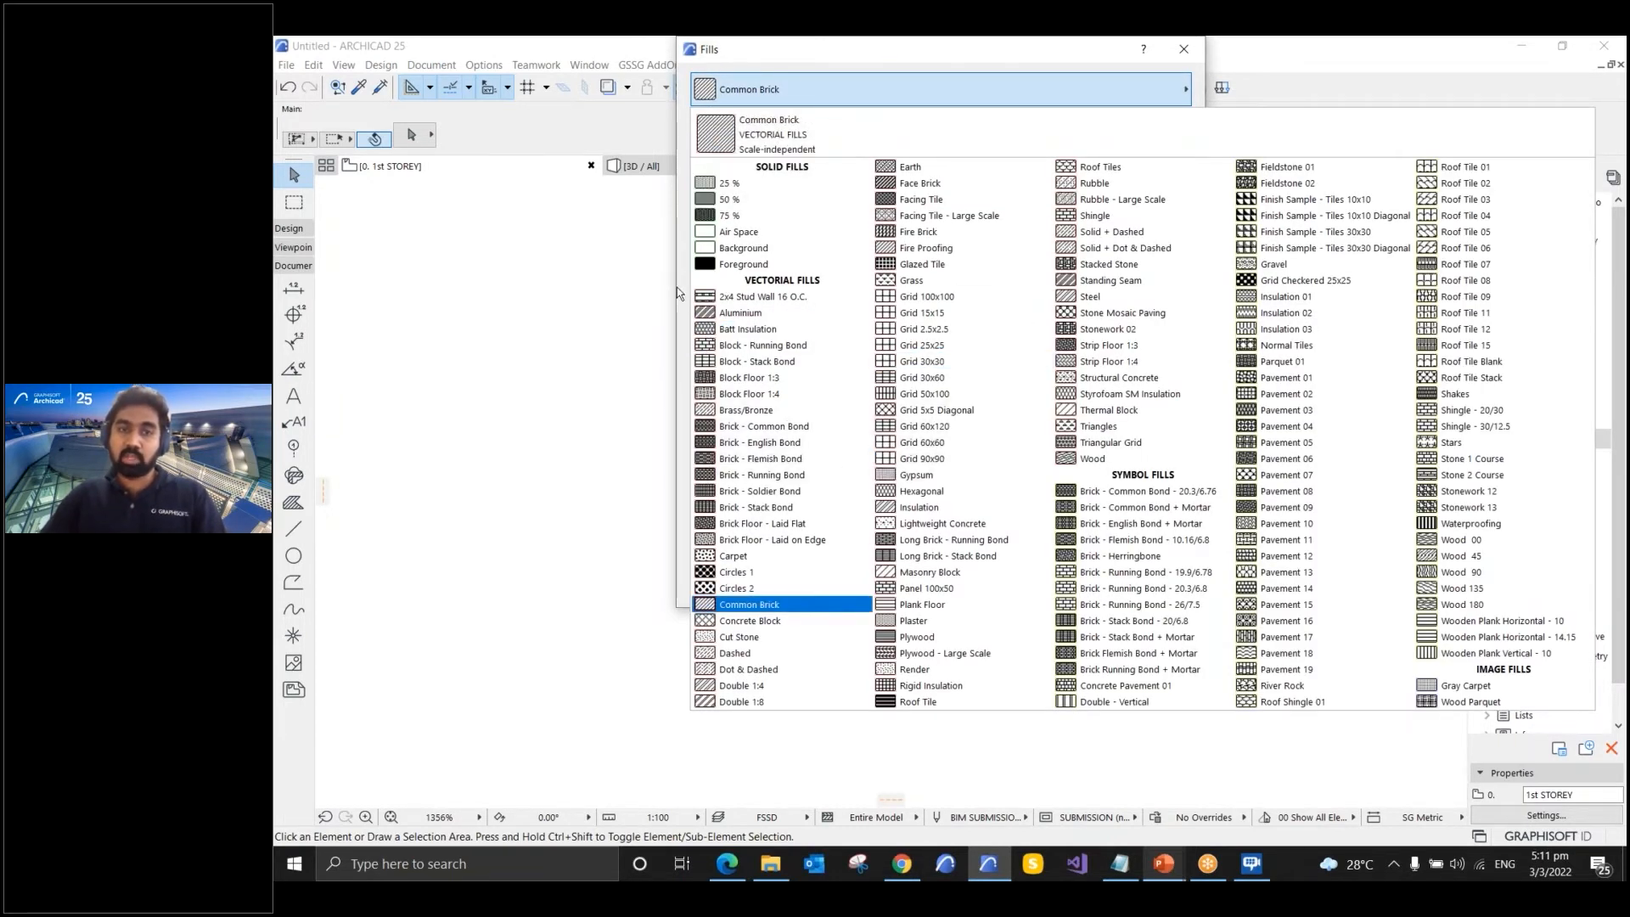
left_click(747, 603)
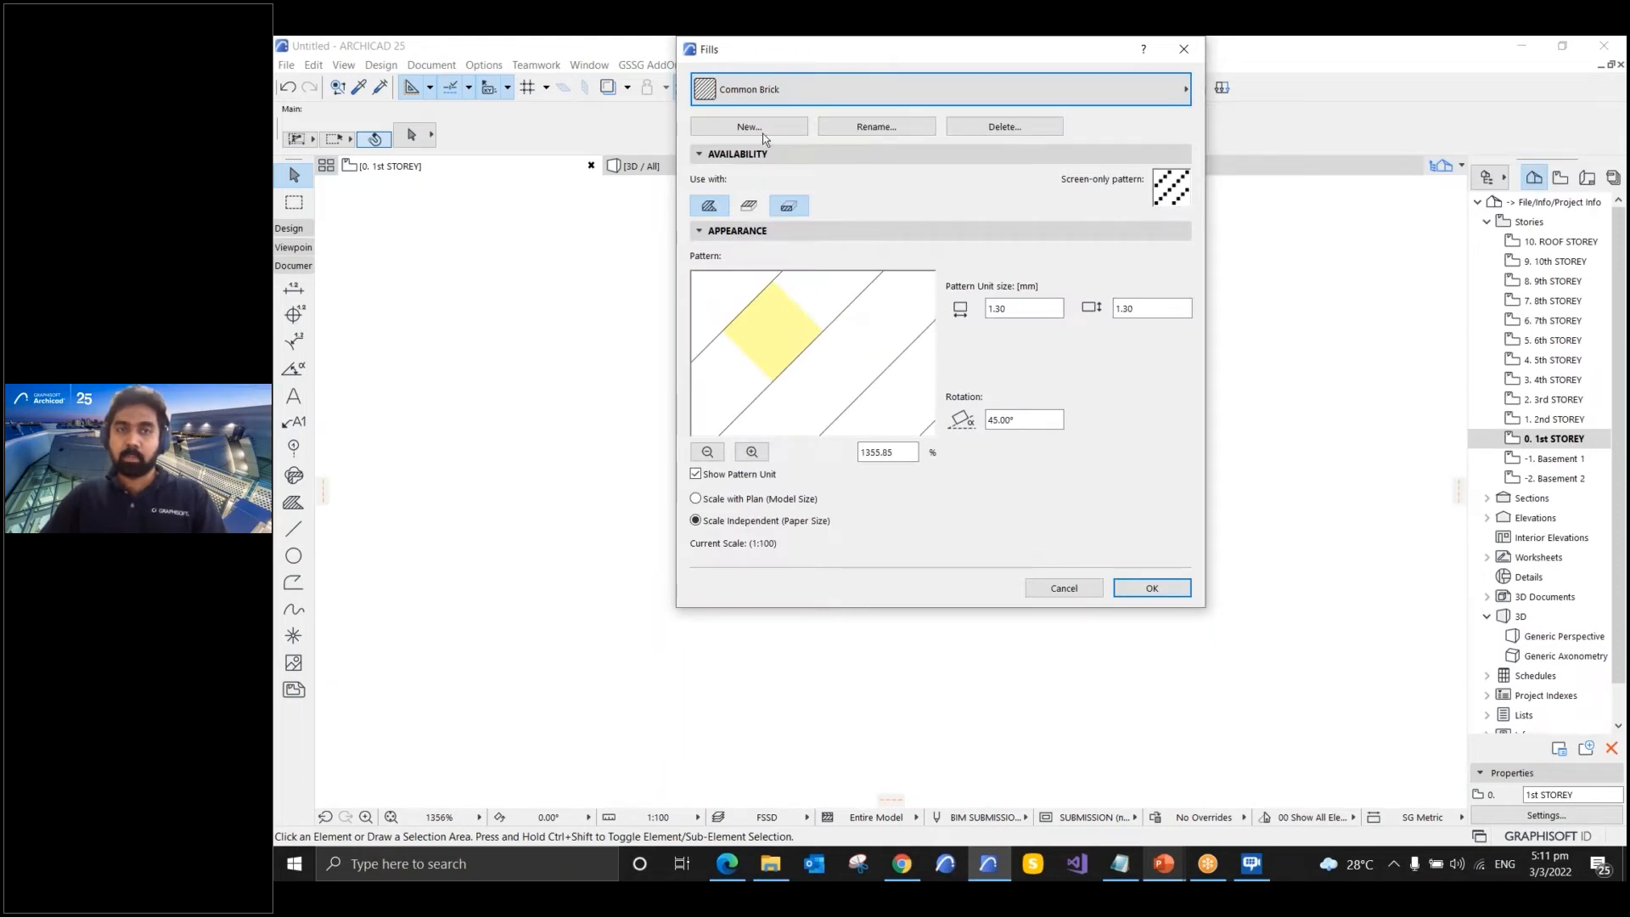
left_click(808, 99)
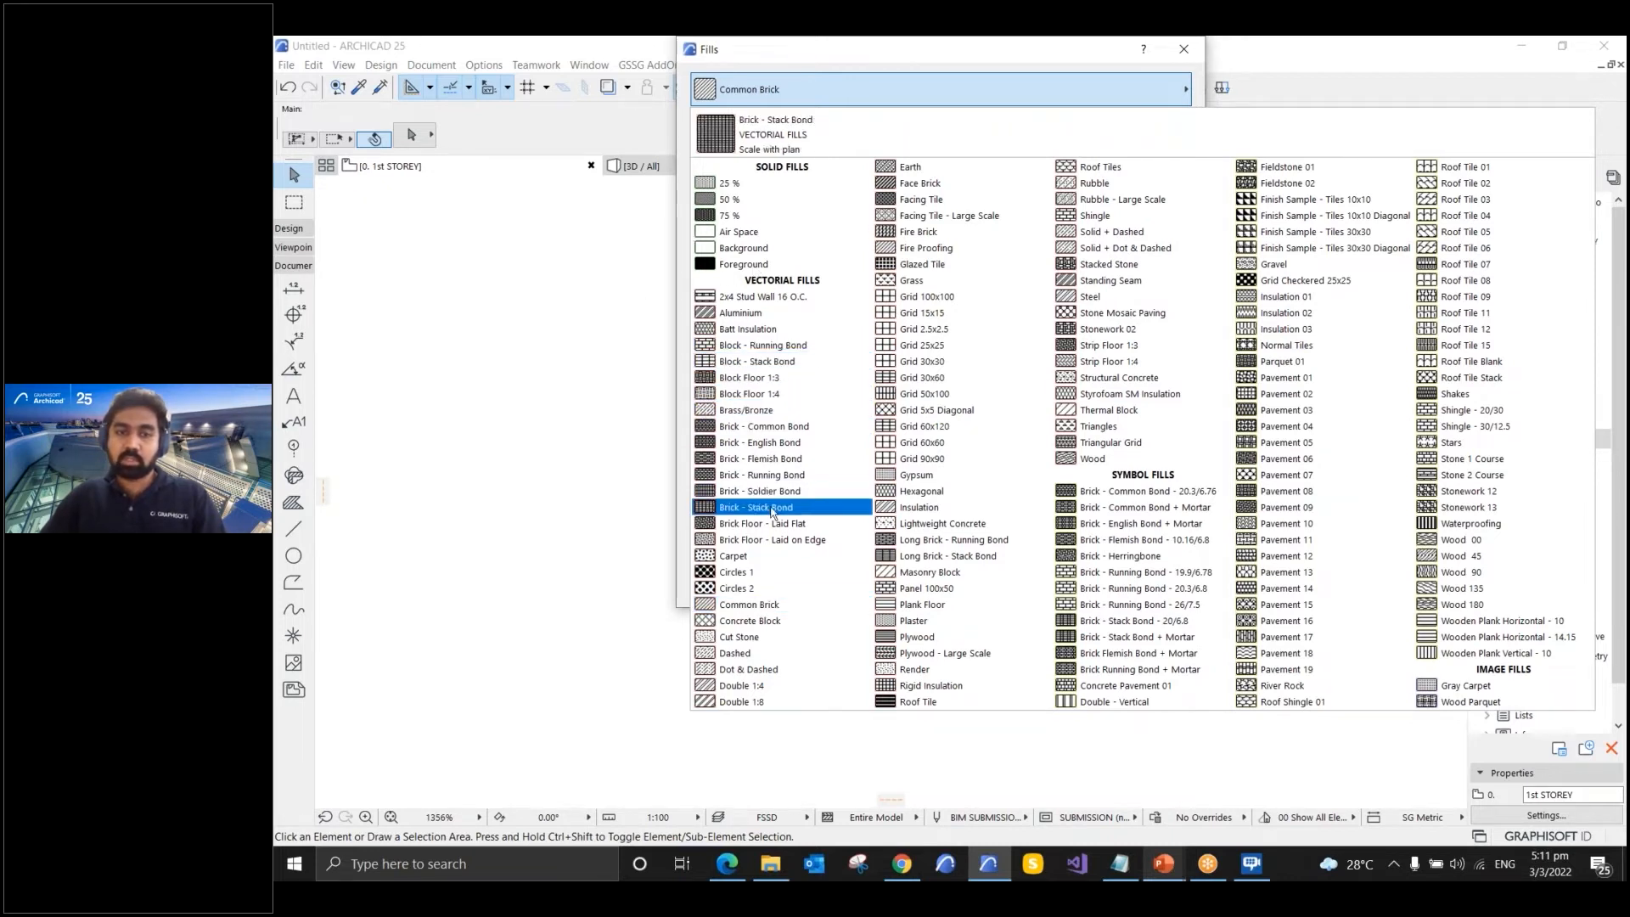
left_click(794, 99)
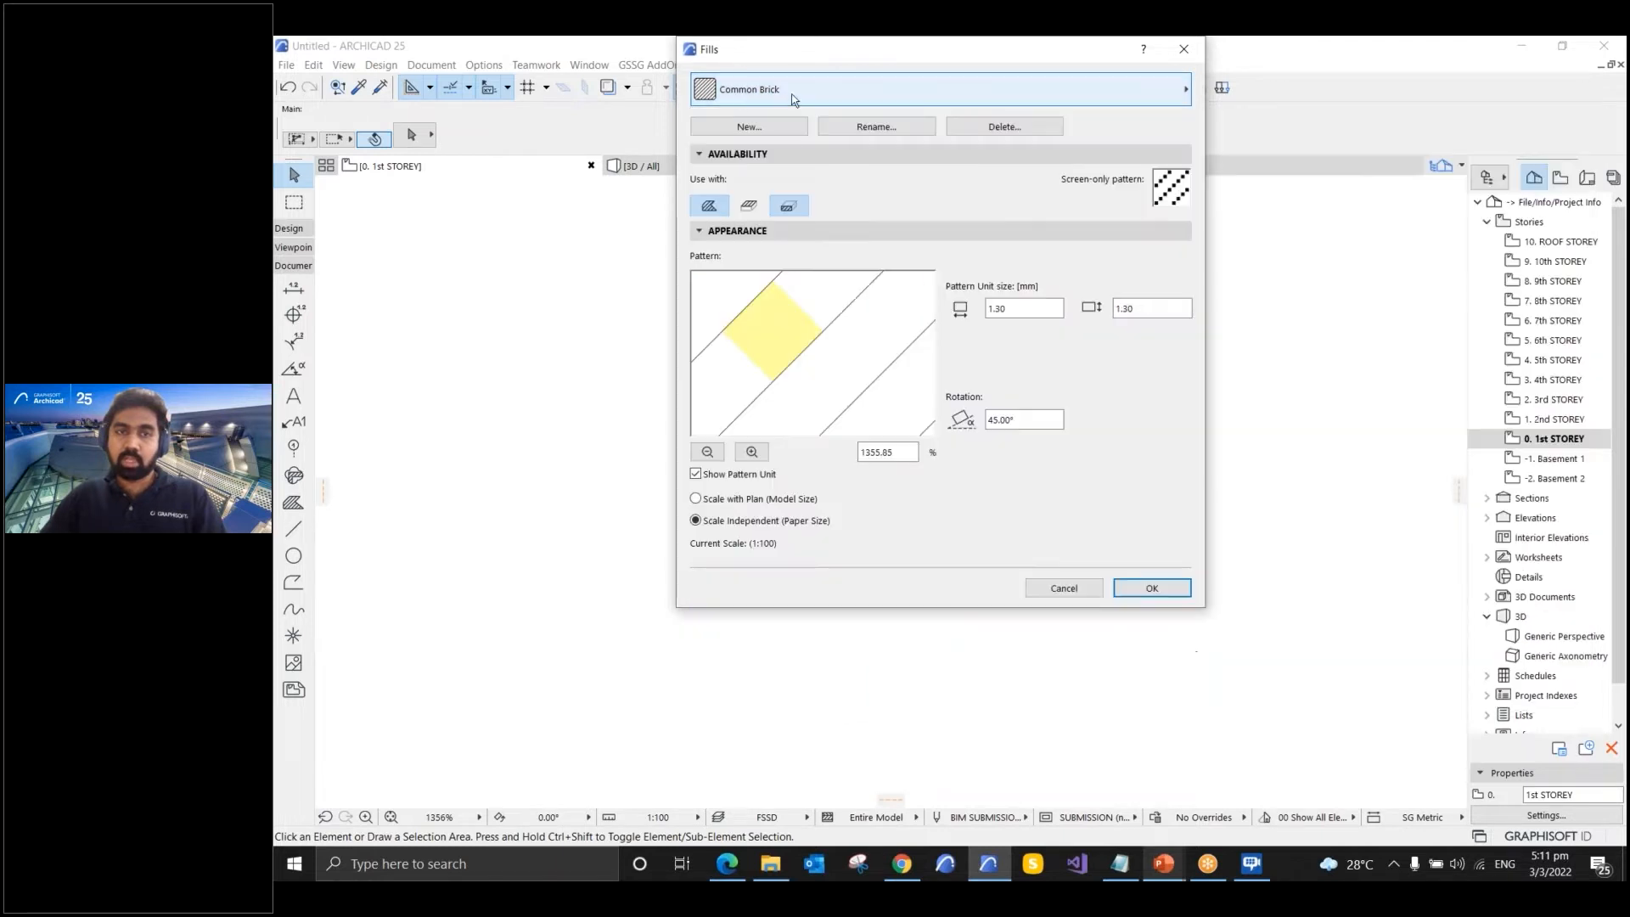
left_click(745, 129)
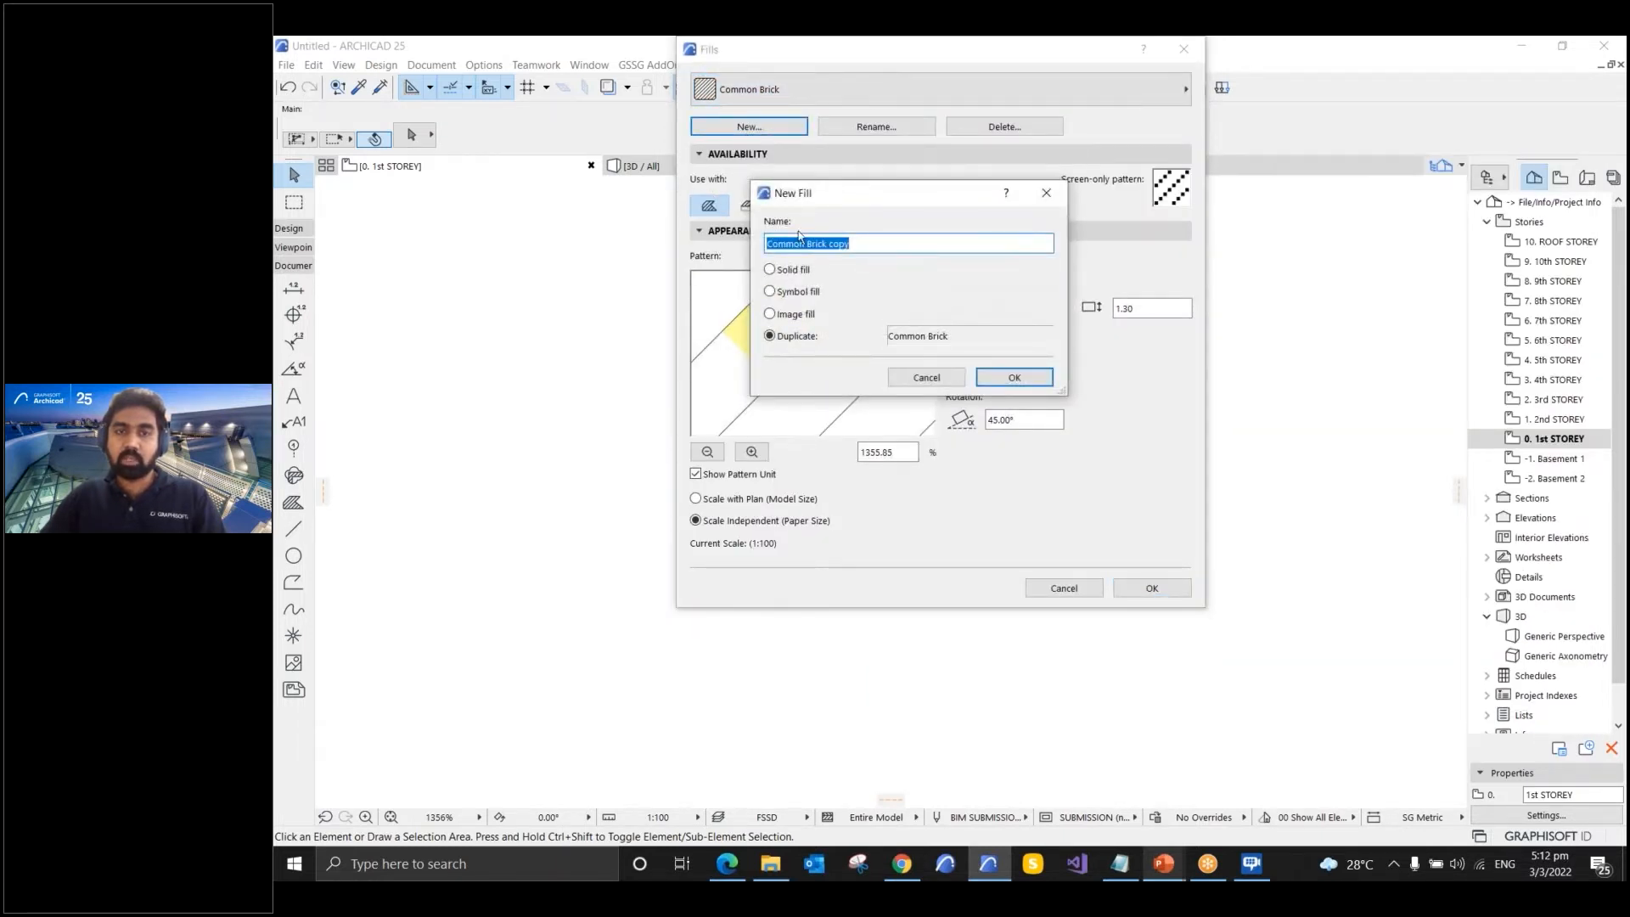
key("ctrl")
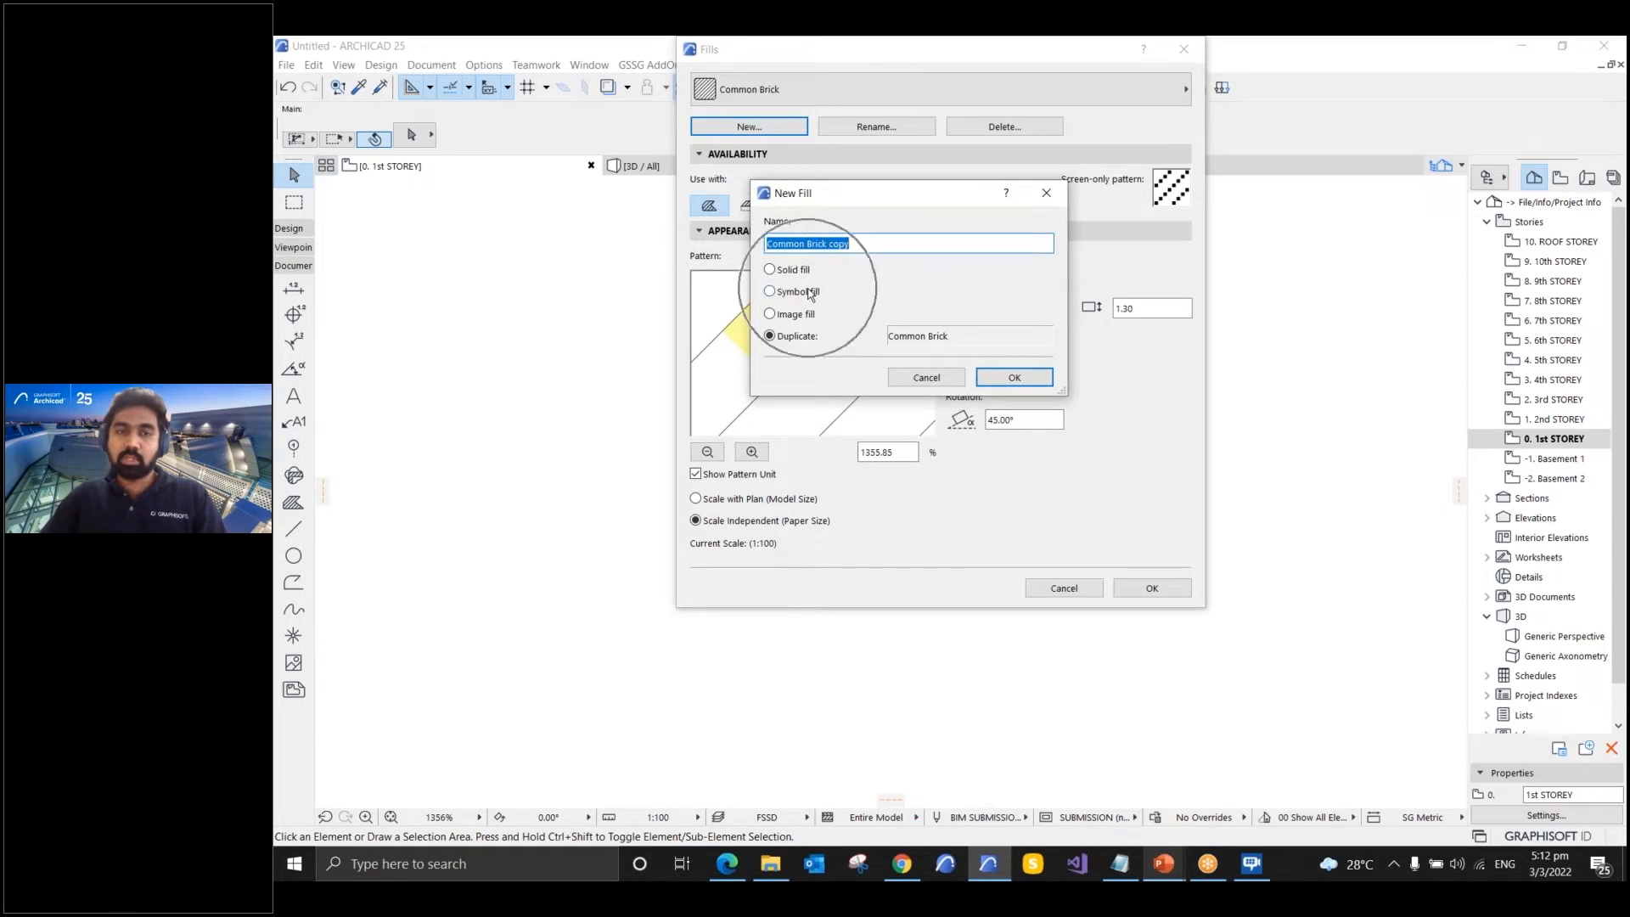
left_click(811, 294)
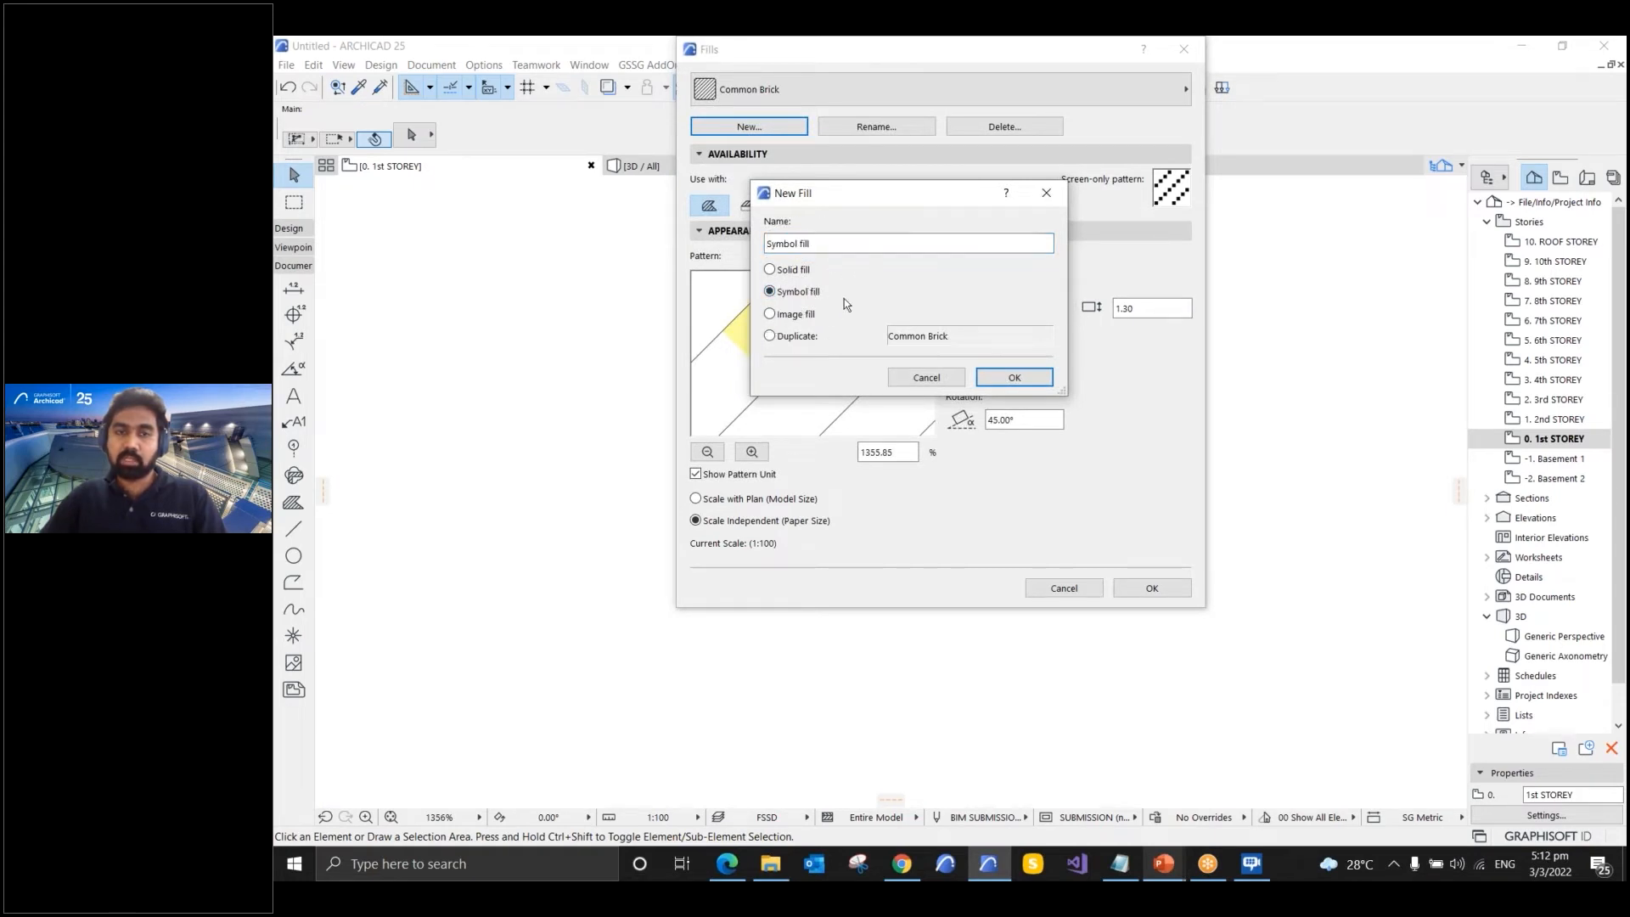
left_click_drag(830, 243, 719, 240)
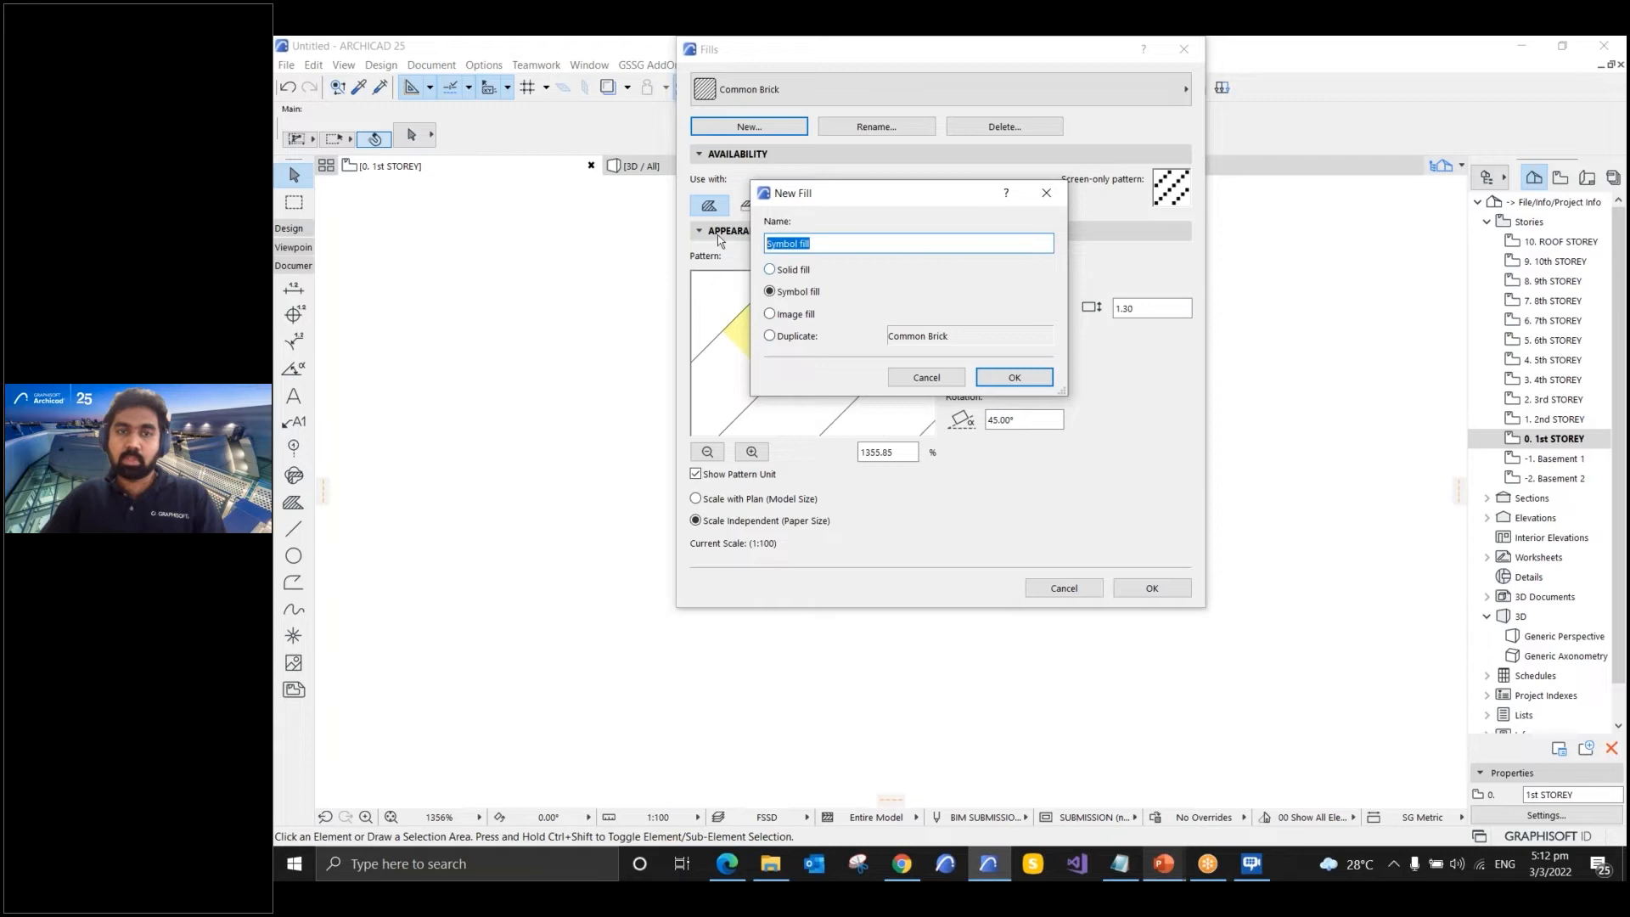
type("B")
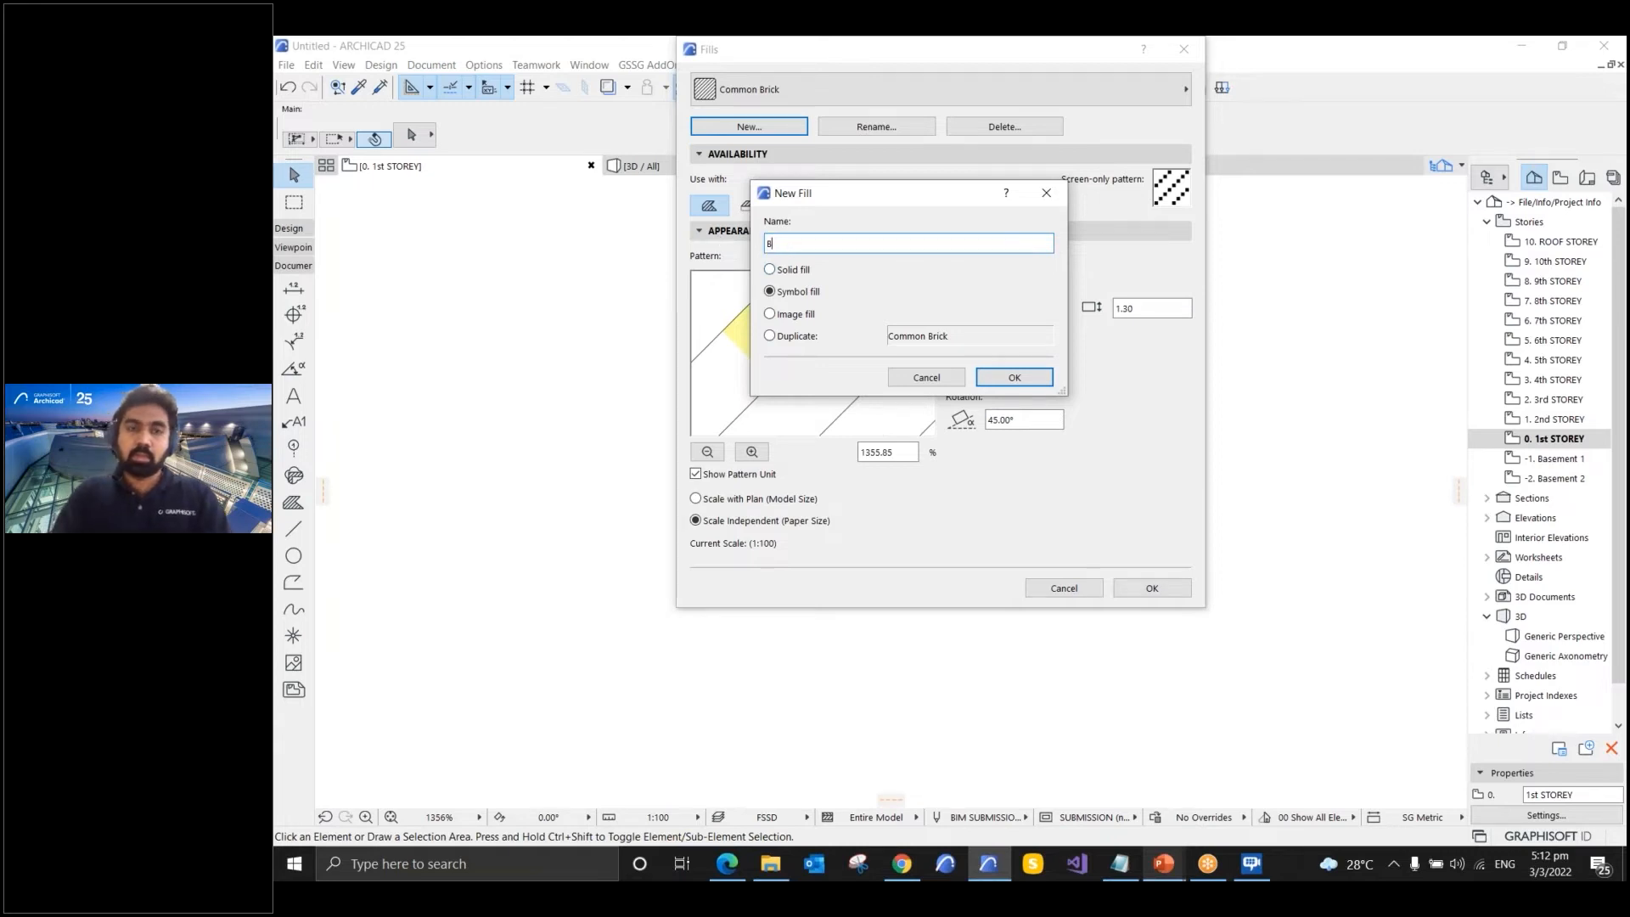
type("rick Fill")
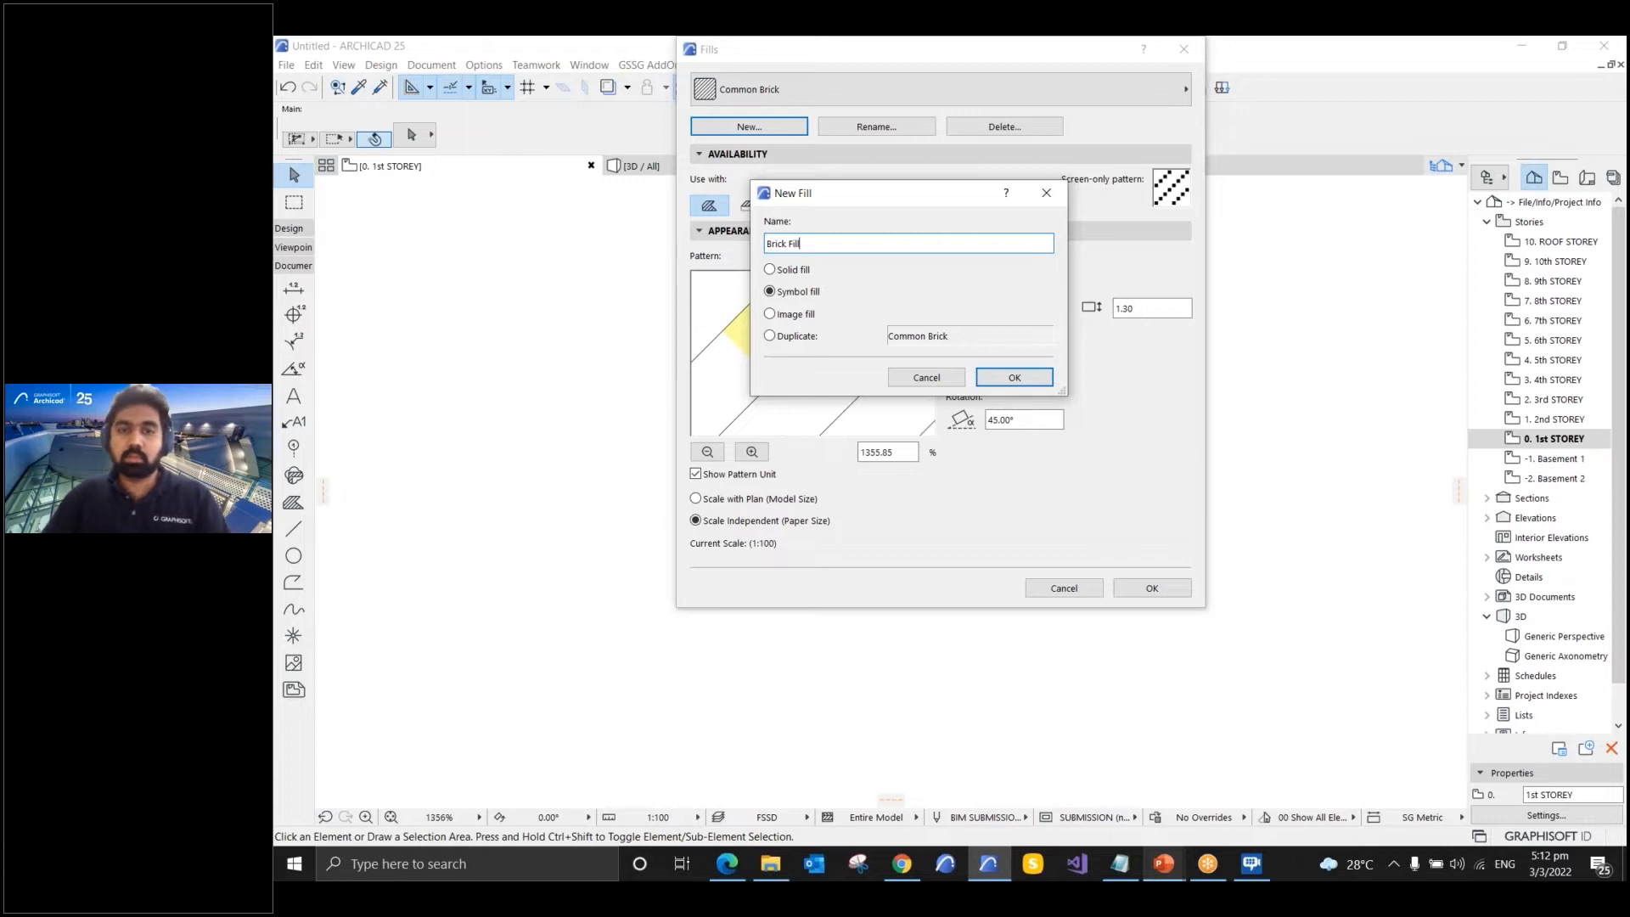
left_click(1028, 376)
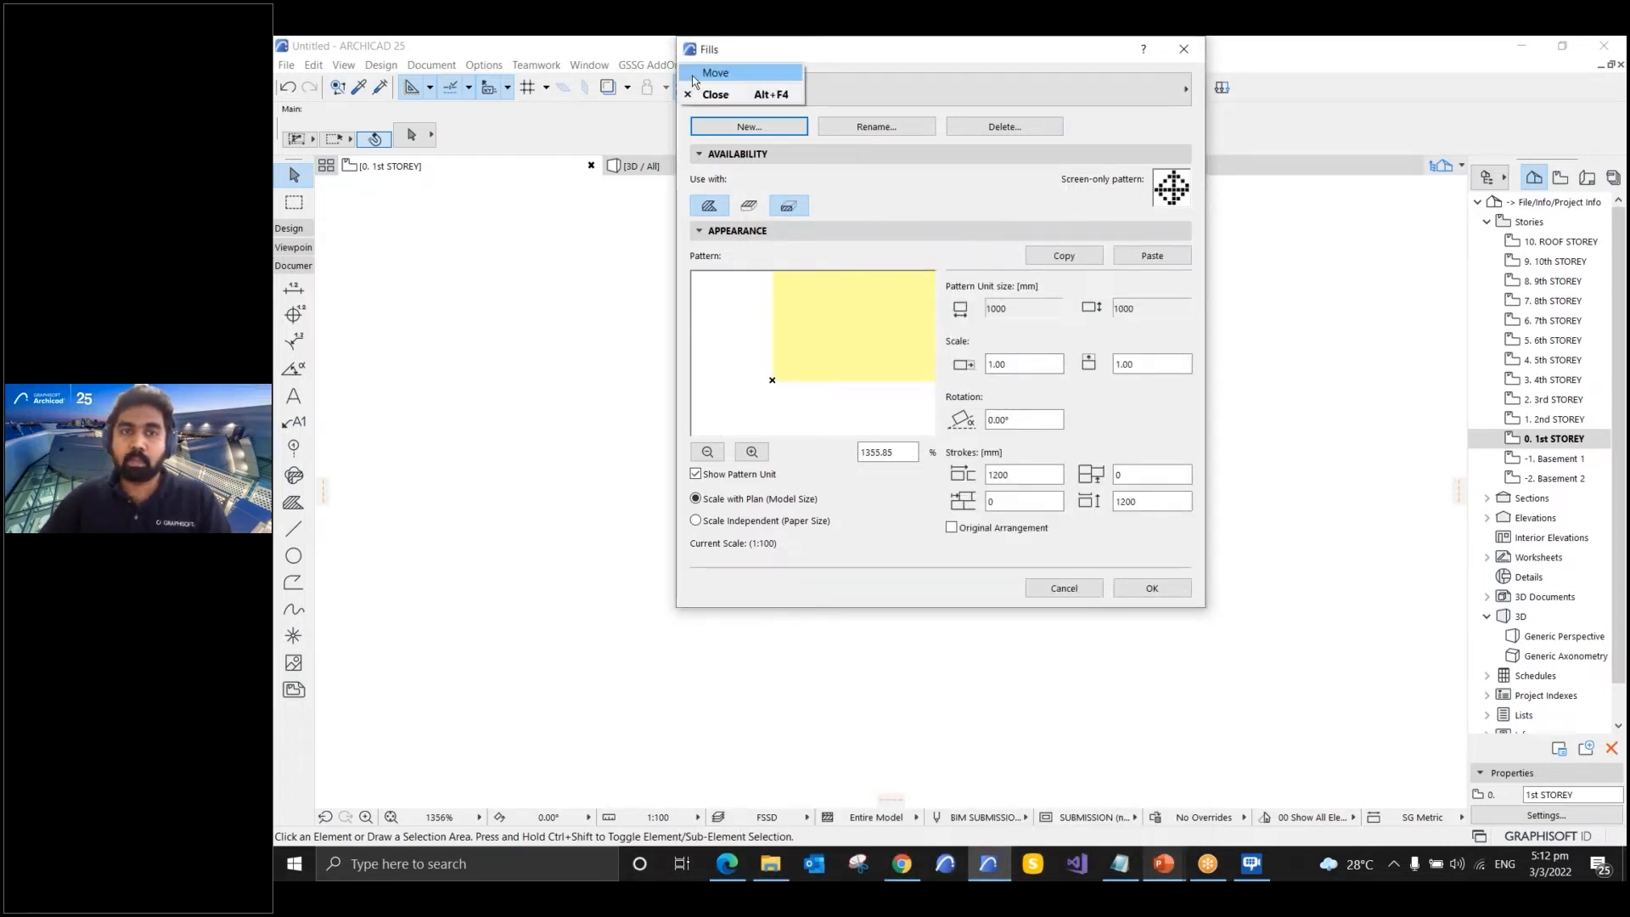
left_click(1151, 588)
- Select and copy the four lines of the drafted brick rectangle, and reopen the Fills settings
left_click_drag(881, 322, 619, 467)
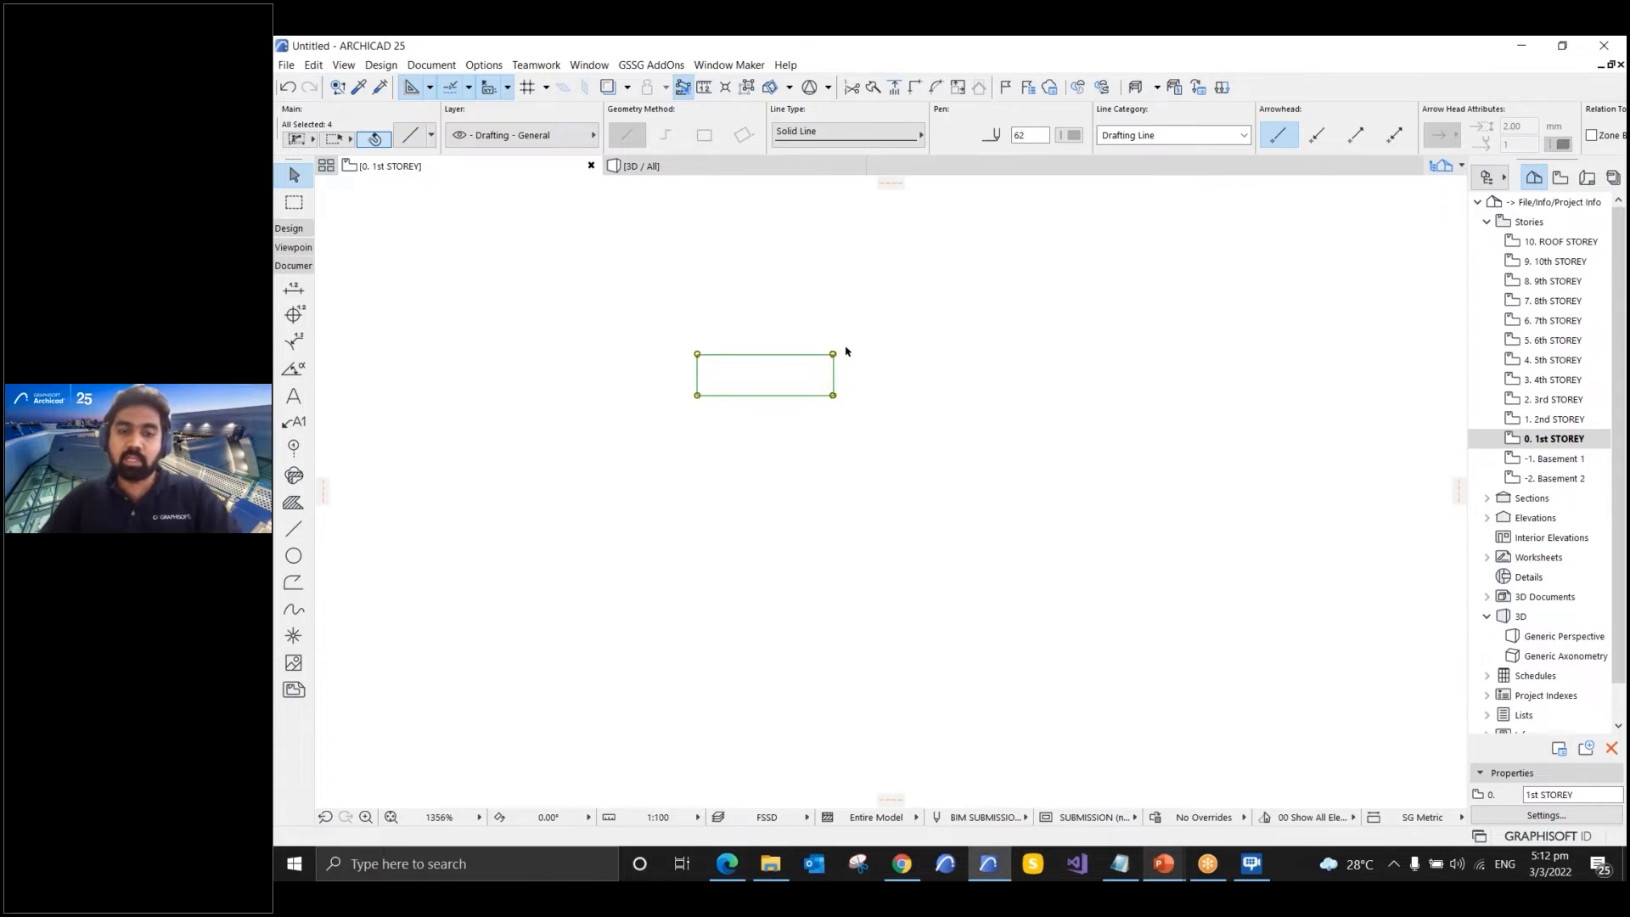
left_click(484, 65)
mouse_move(639, 89)
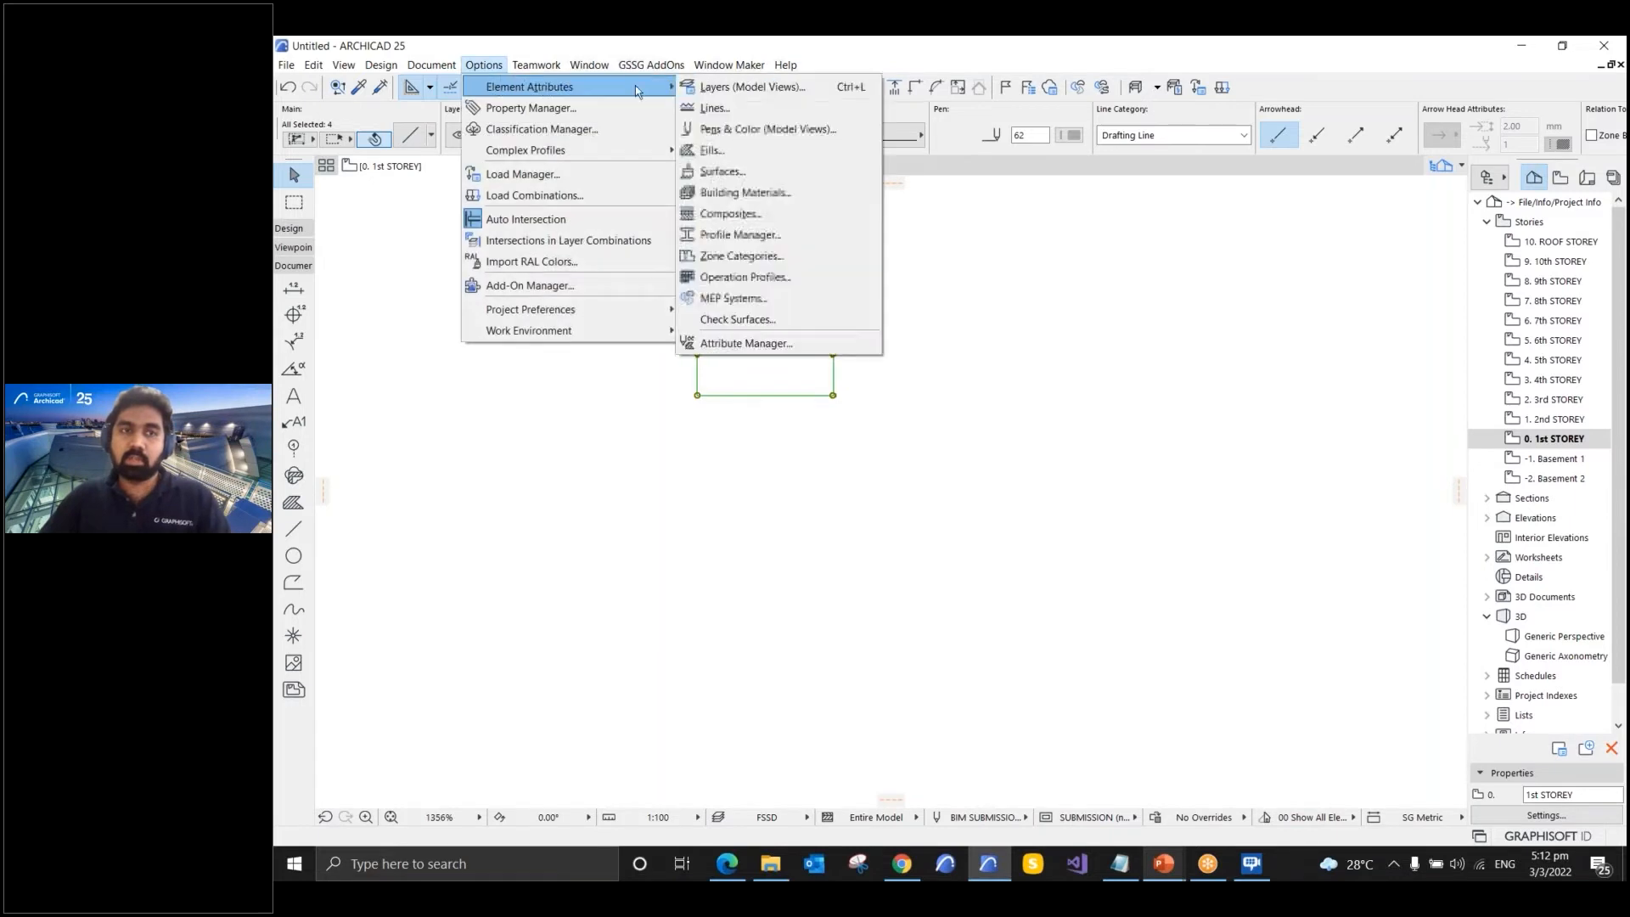
left_click(741, 146)
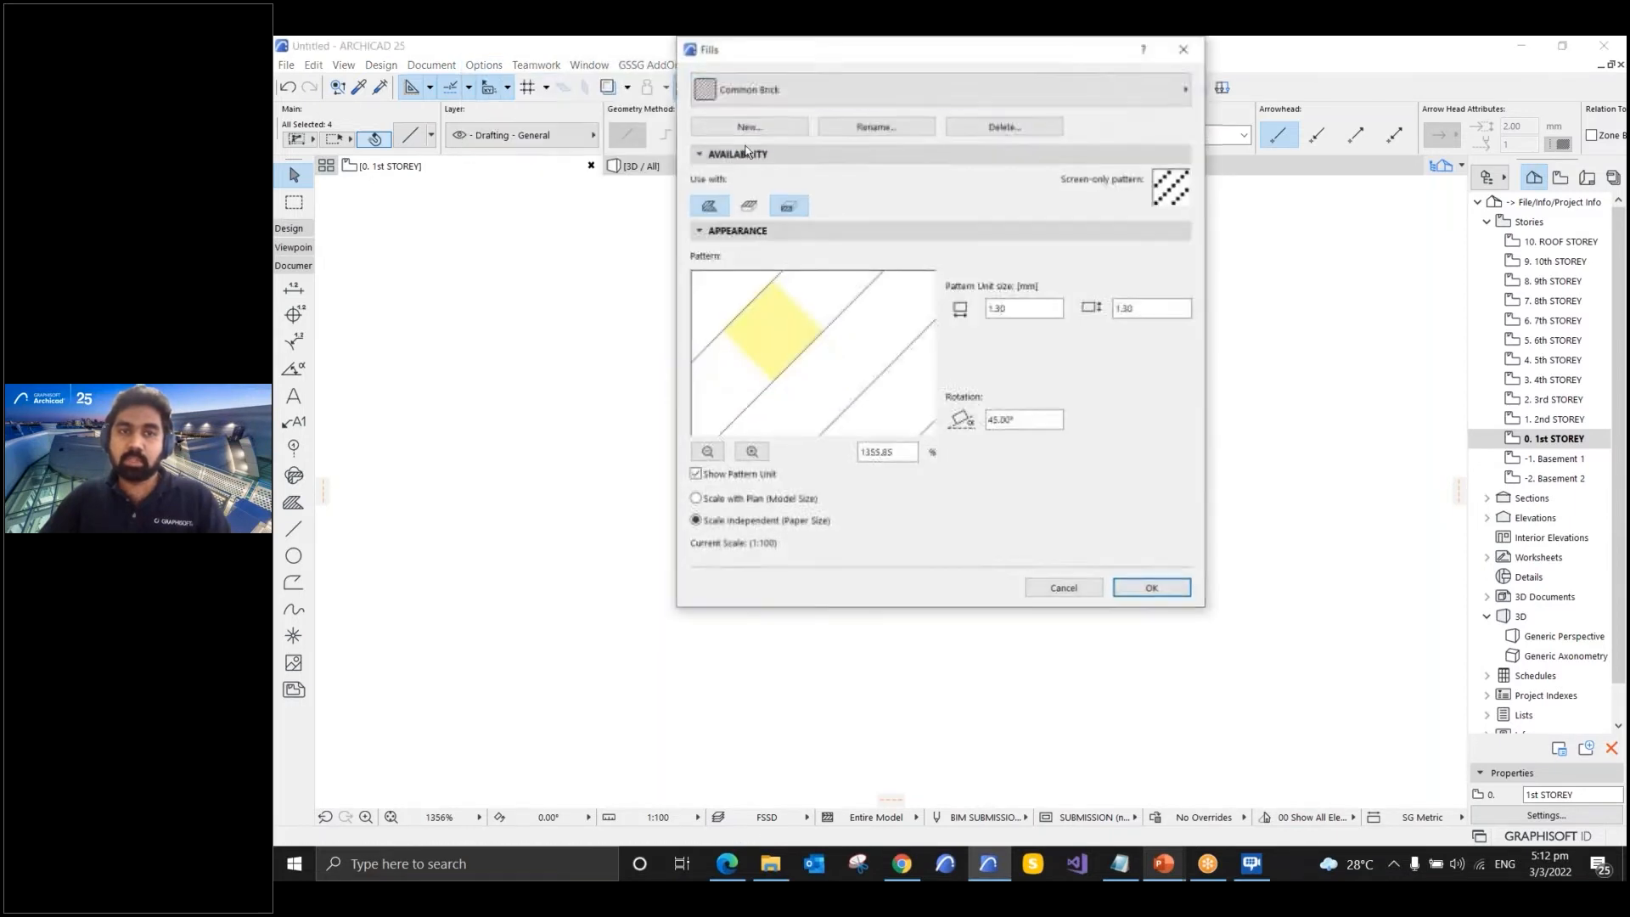
left_click(778, 90)
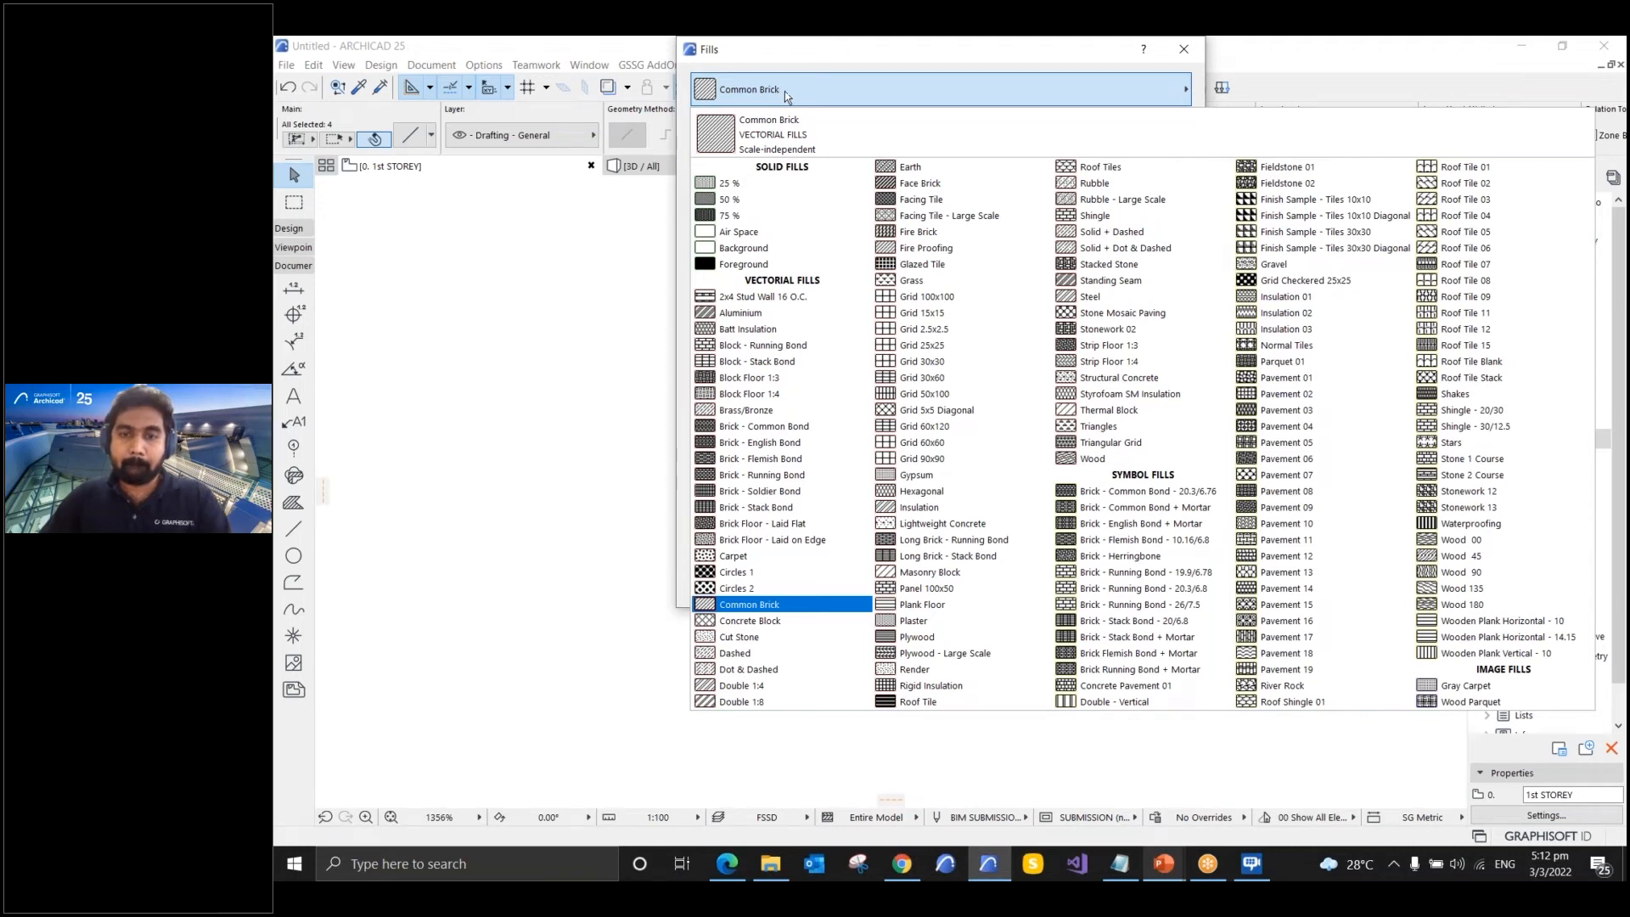
left_click(779, 111)
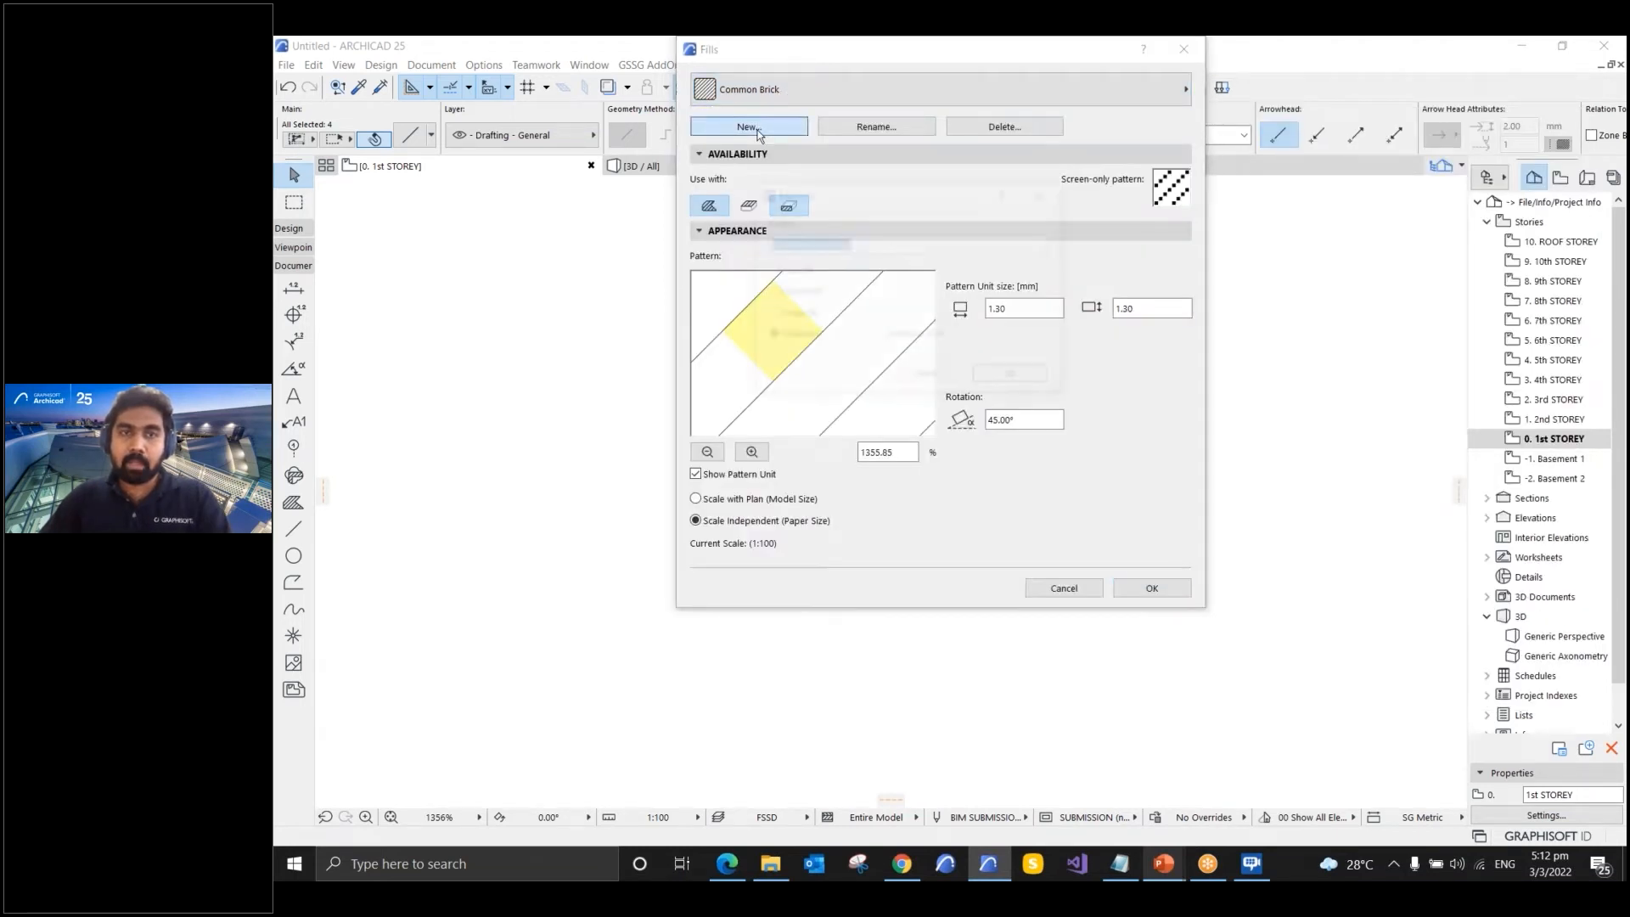
- Create a new symbol fill named Brick Fill and paste the copied brick rectangle as its pattern
left_click(758, 130)
left_click(820, 295)
left_click_drag(844, 246, 728, 237)
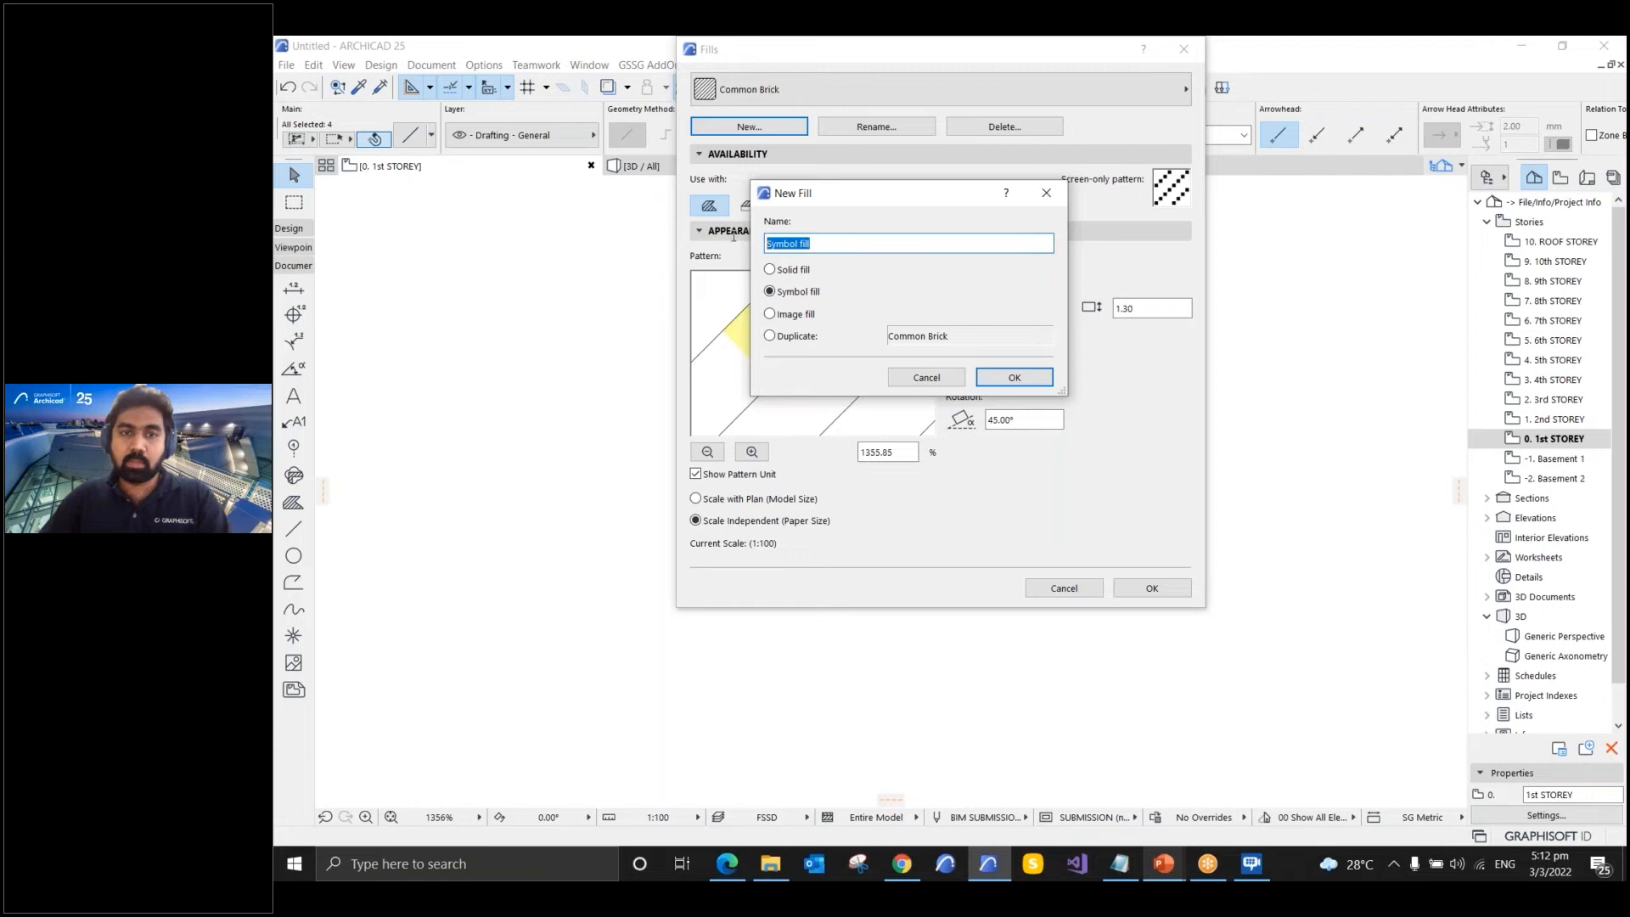
type("Brick Fi")
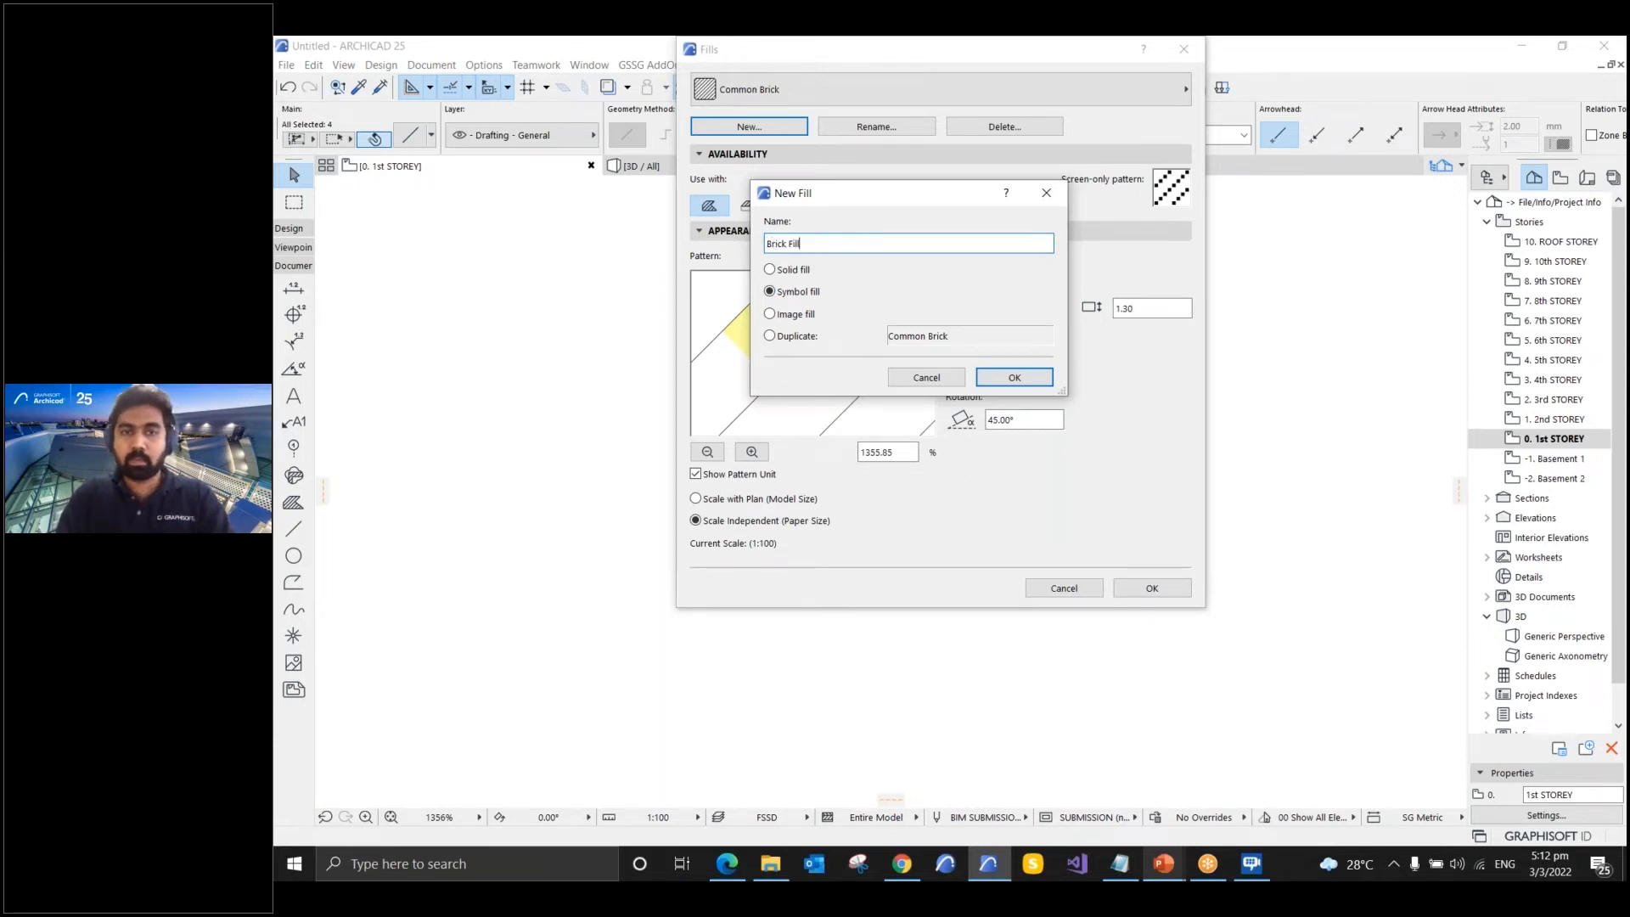
left_click(1004, 379)
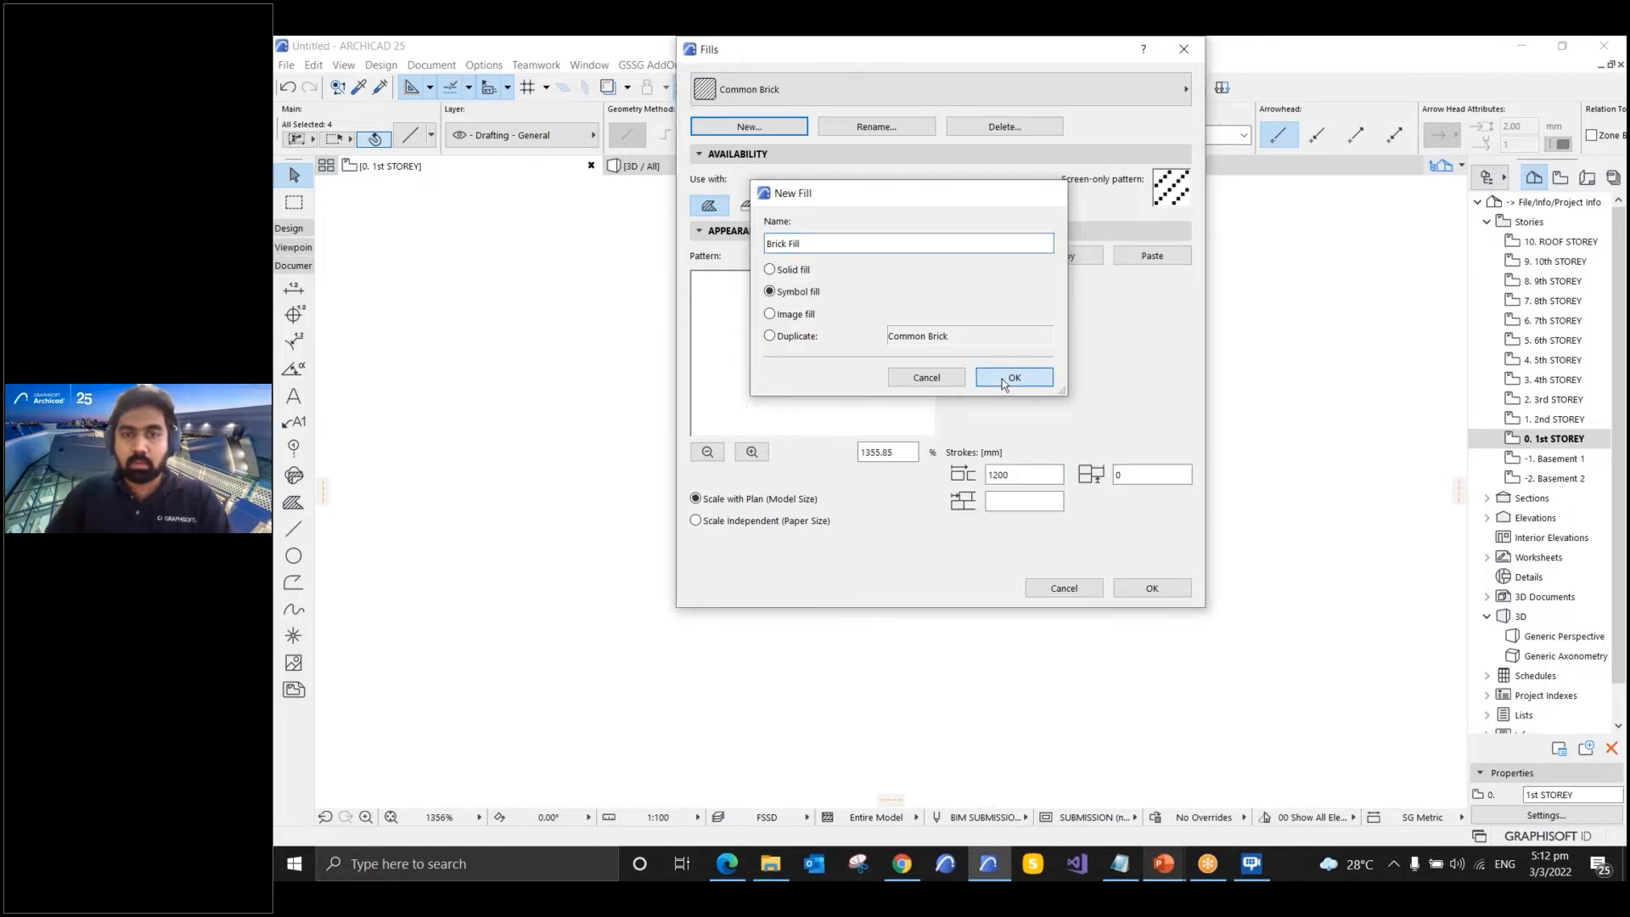
left_click(1146, 260)
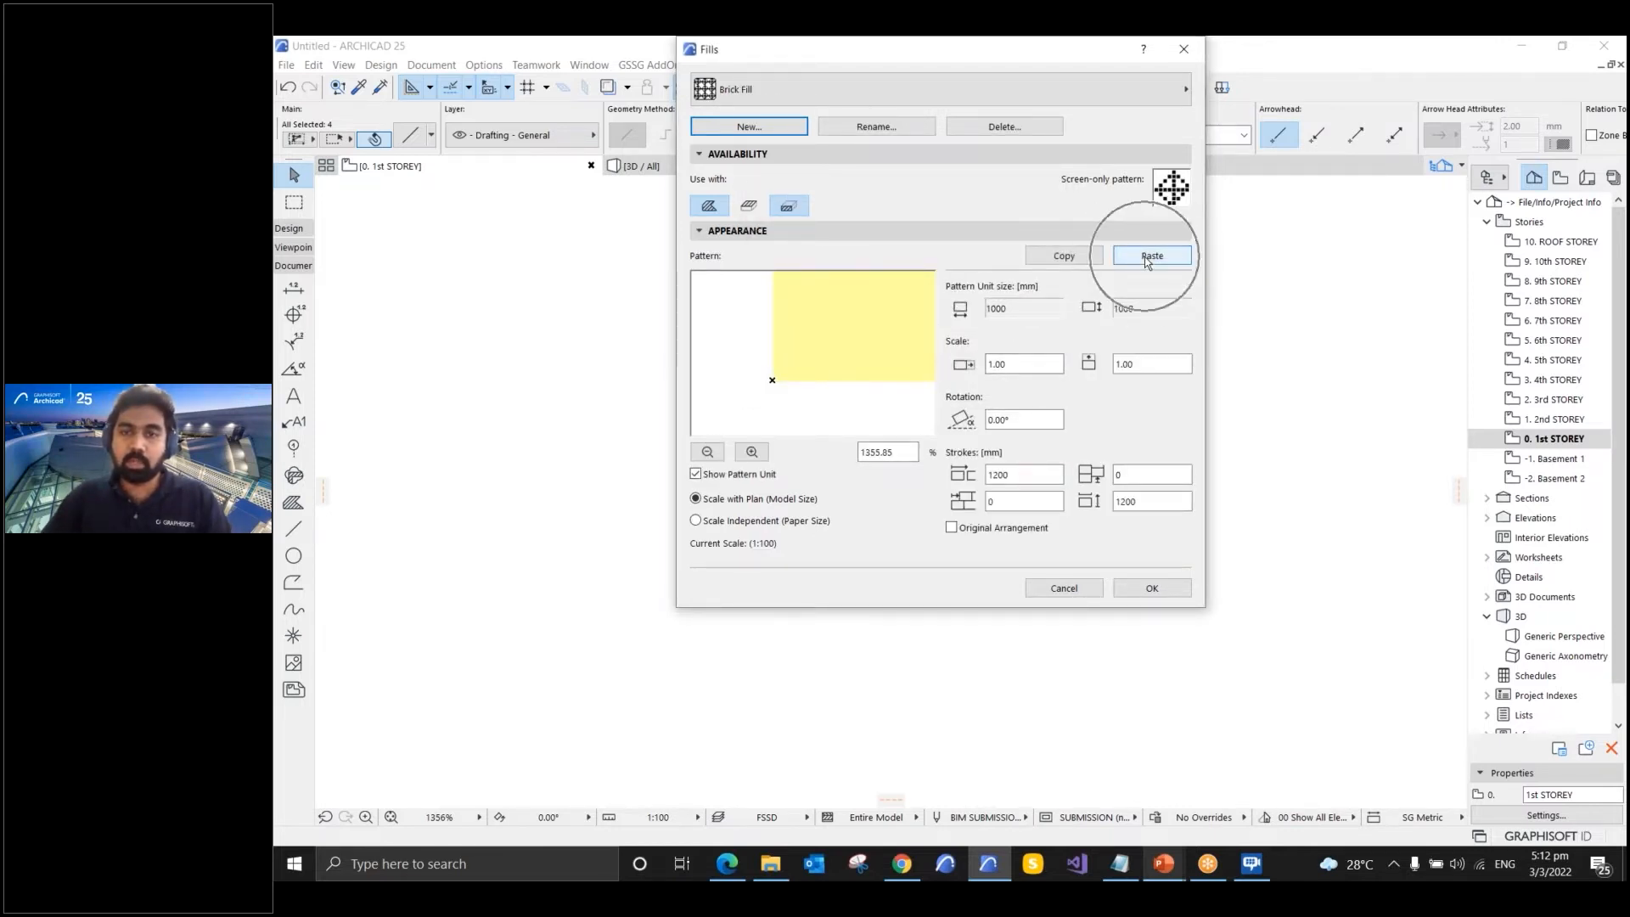
left_click(1147, 260)
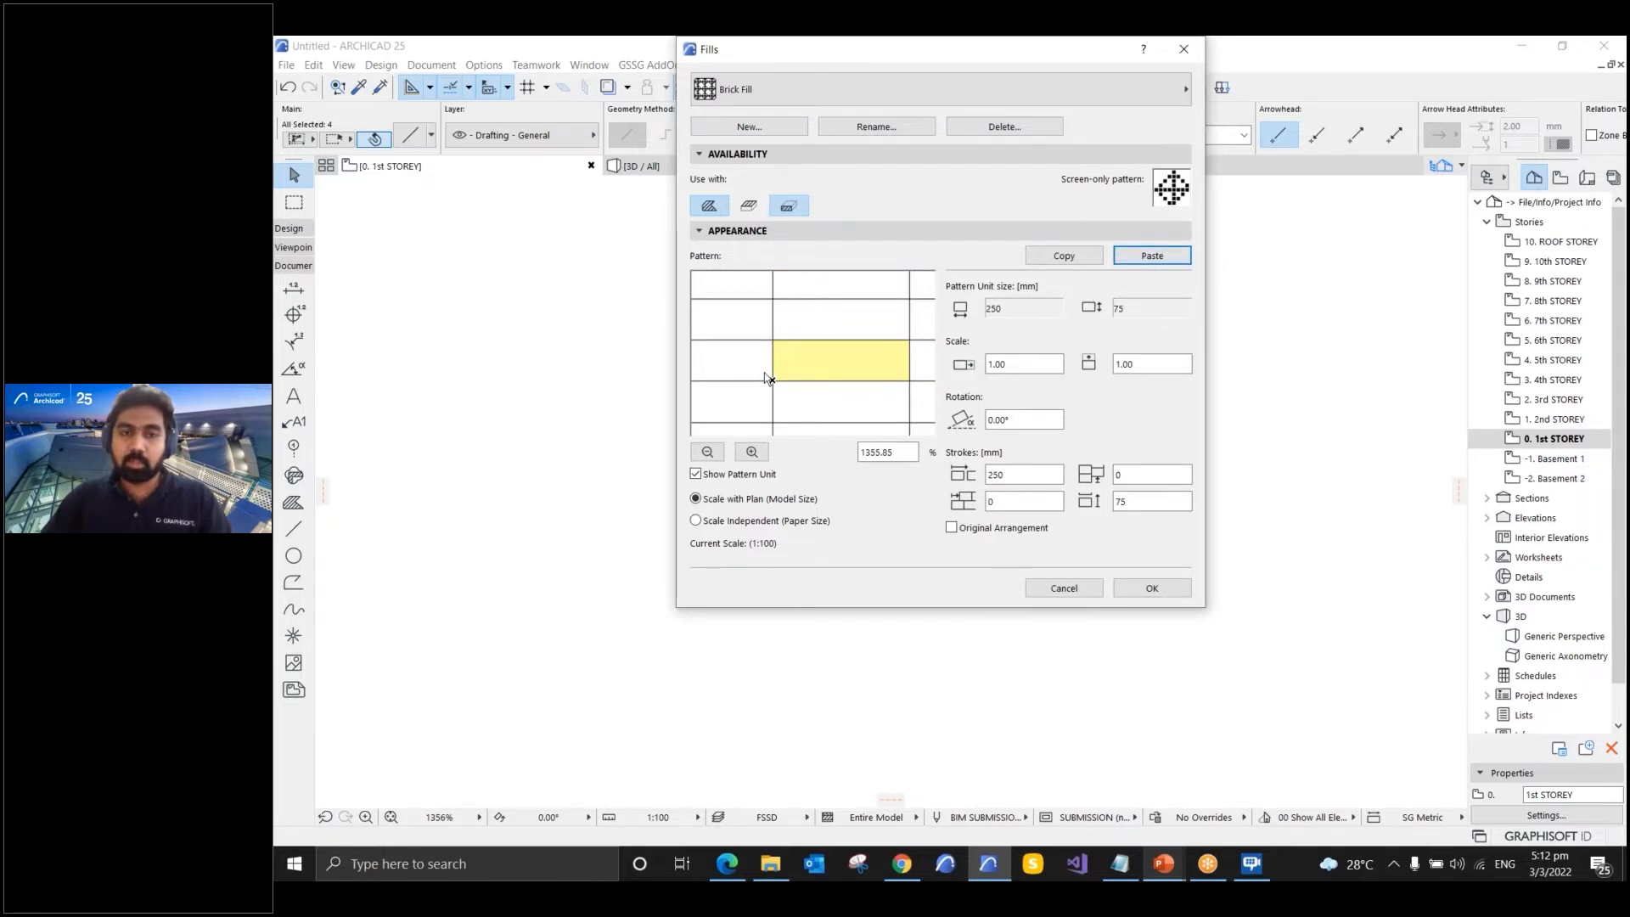
- Examine the repeating Brick Fill pattern in the preview at several magnifications
left_click(708, 452)
left_click(709, 451)
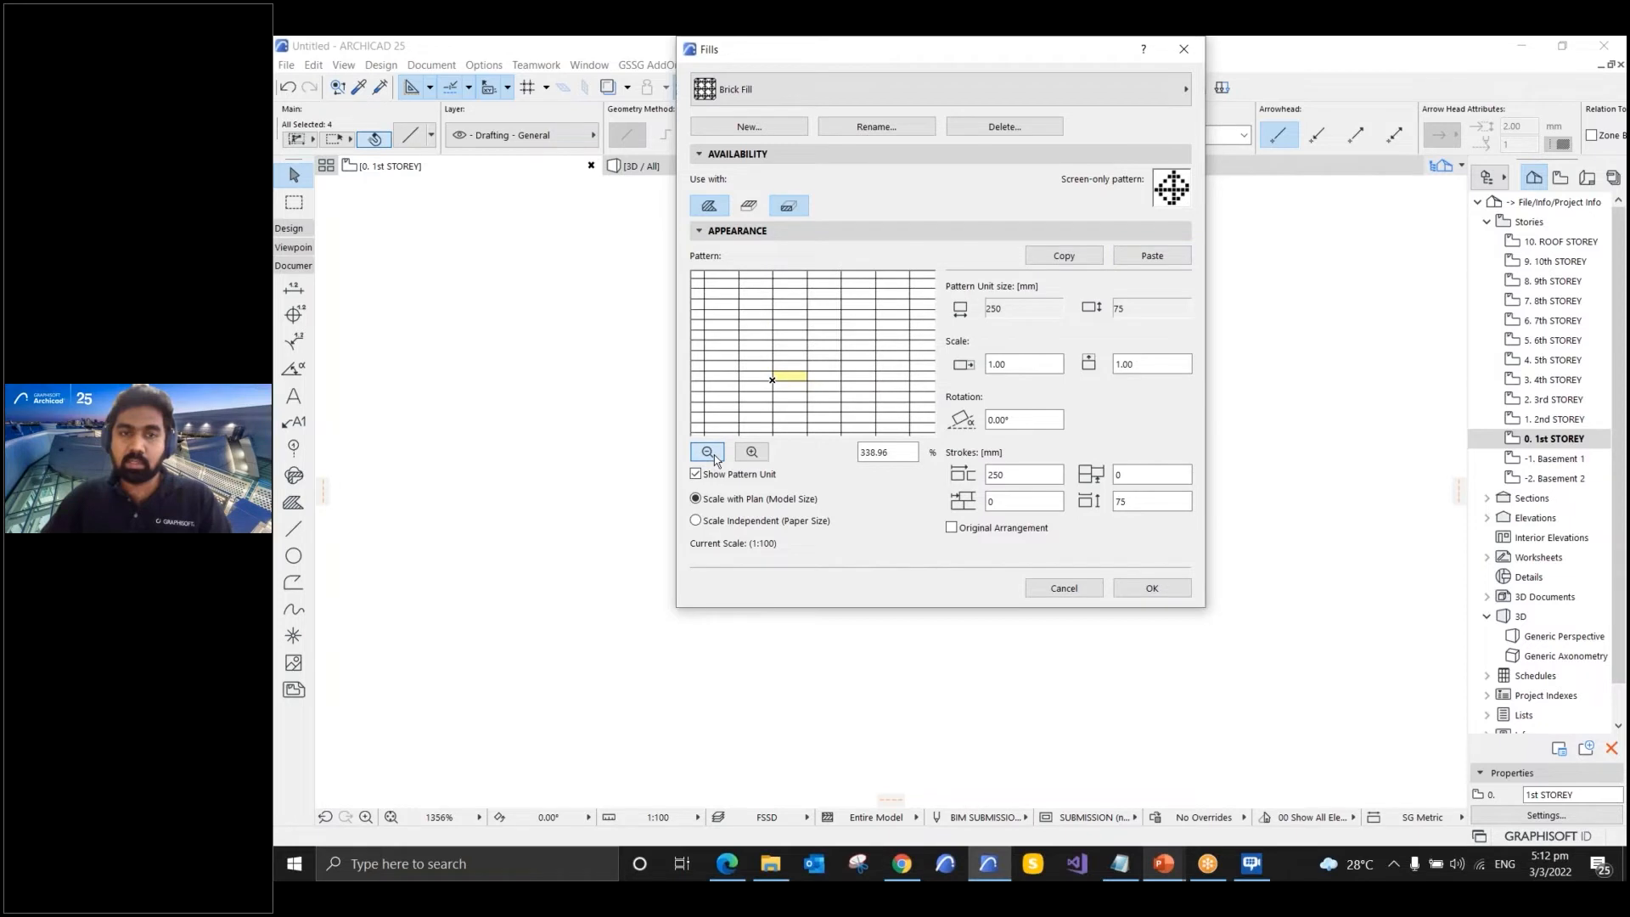
left_click(708, 452)
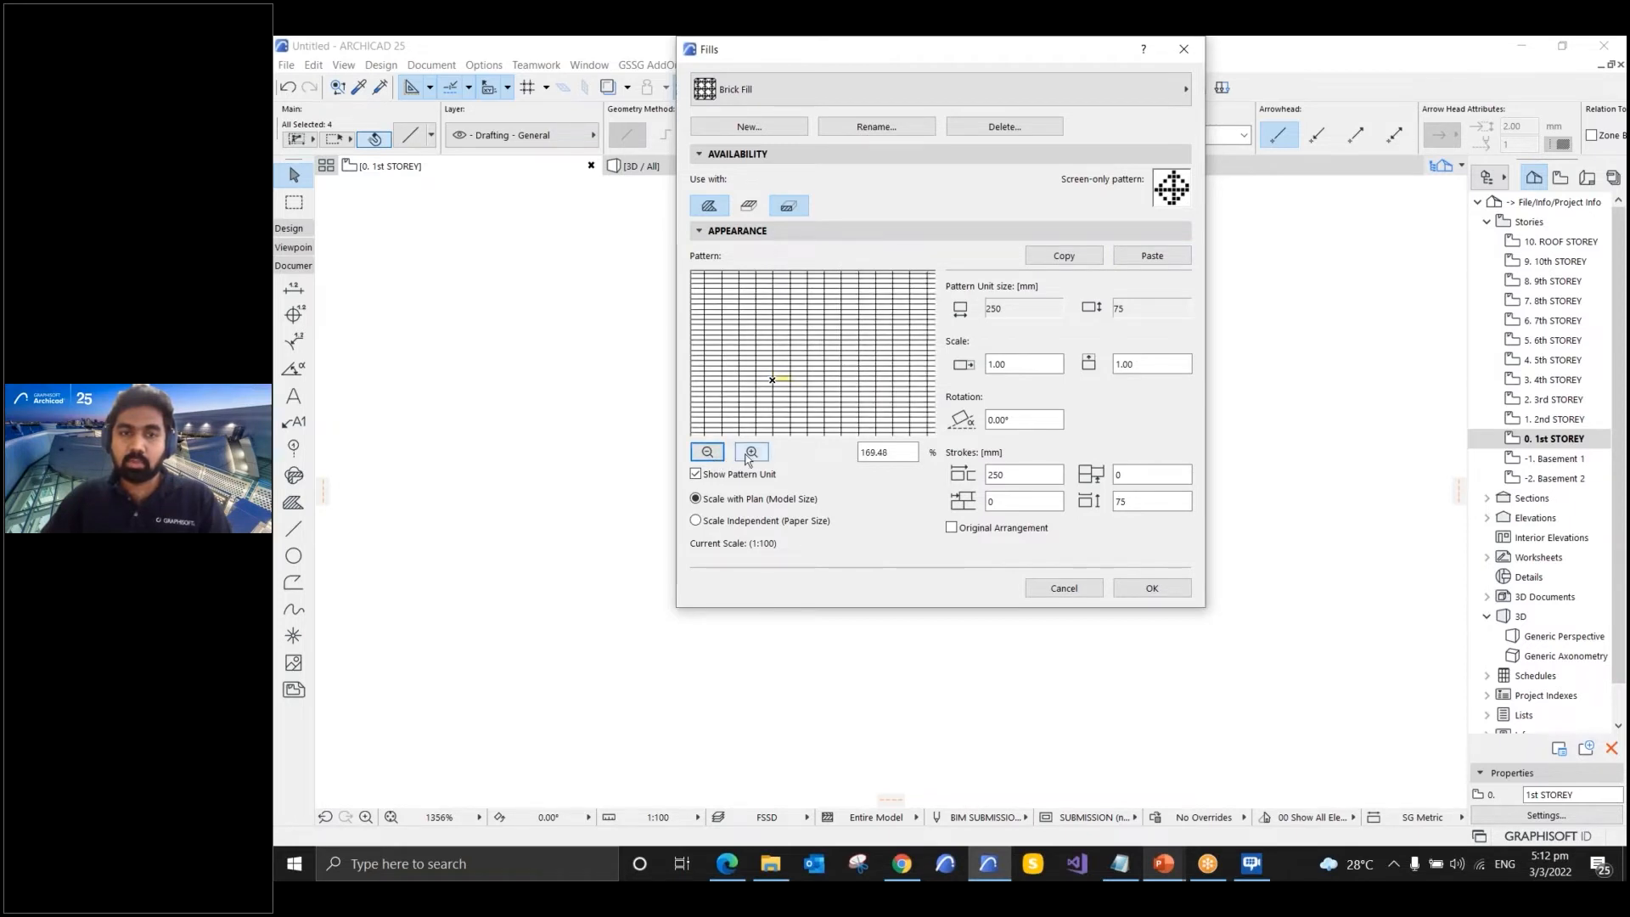
left_click(752, 452)
left_click(751, 451)
left_click(752, 452)
left_click(751, 451)
left_click(710, 452)
left_click(710, 452)
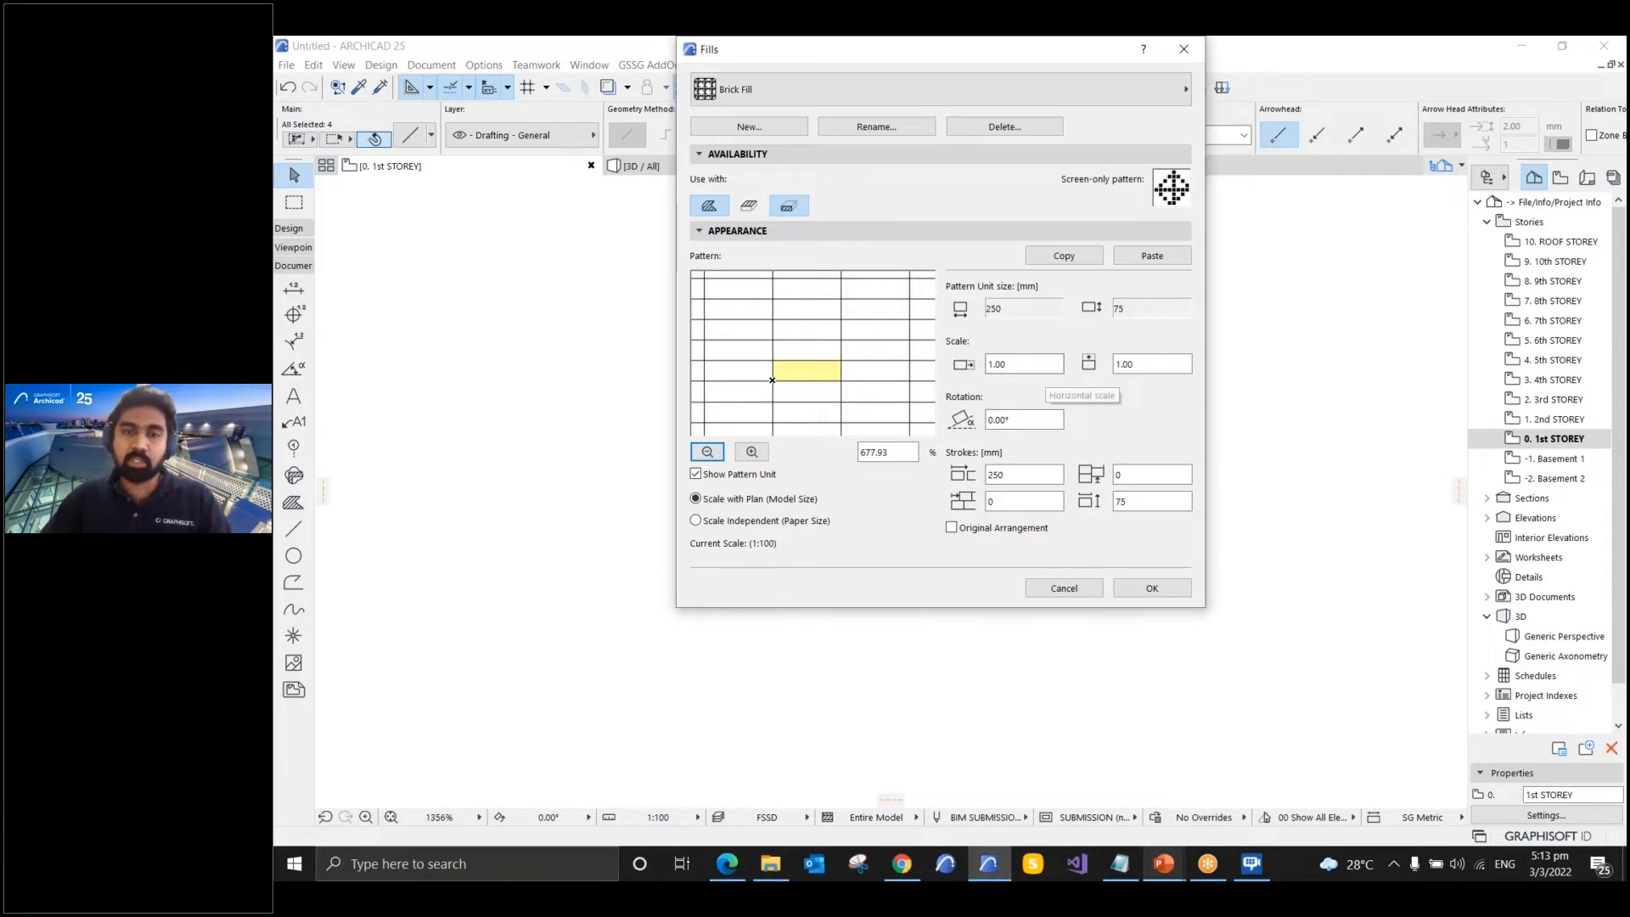
- Examine Brick Fill's horizontal and vertical scale, rotation angle and stroke spacing settings
left_click(1001, 365)
left_click_drag(1027, 366, 990, 364)
left_click(1152, 367)
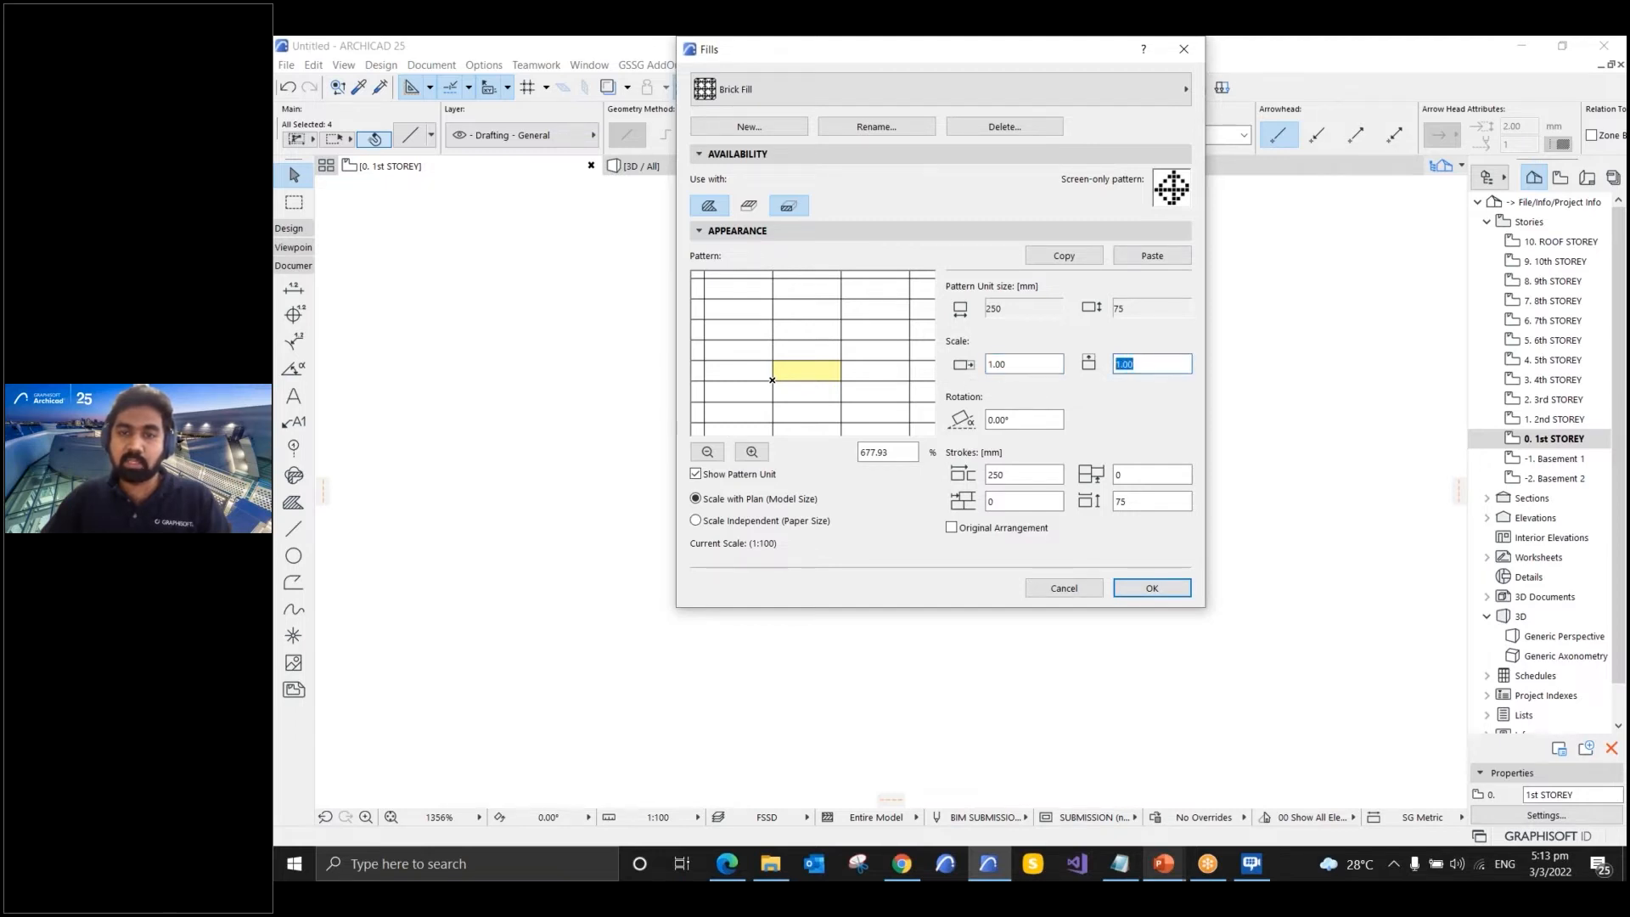
left_click(1026, 364)
key("Tab")
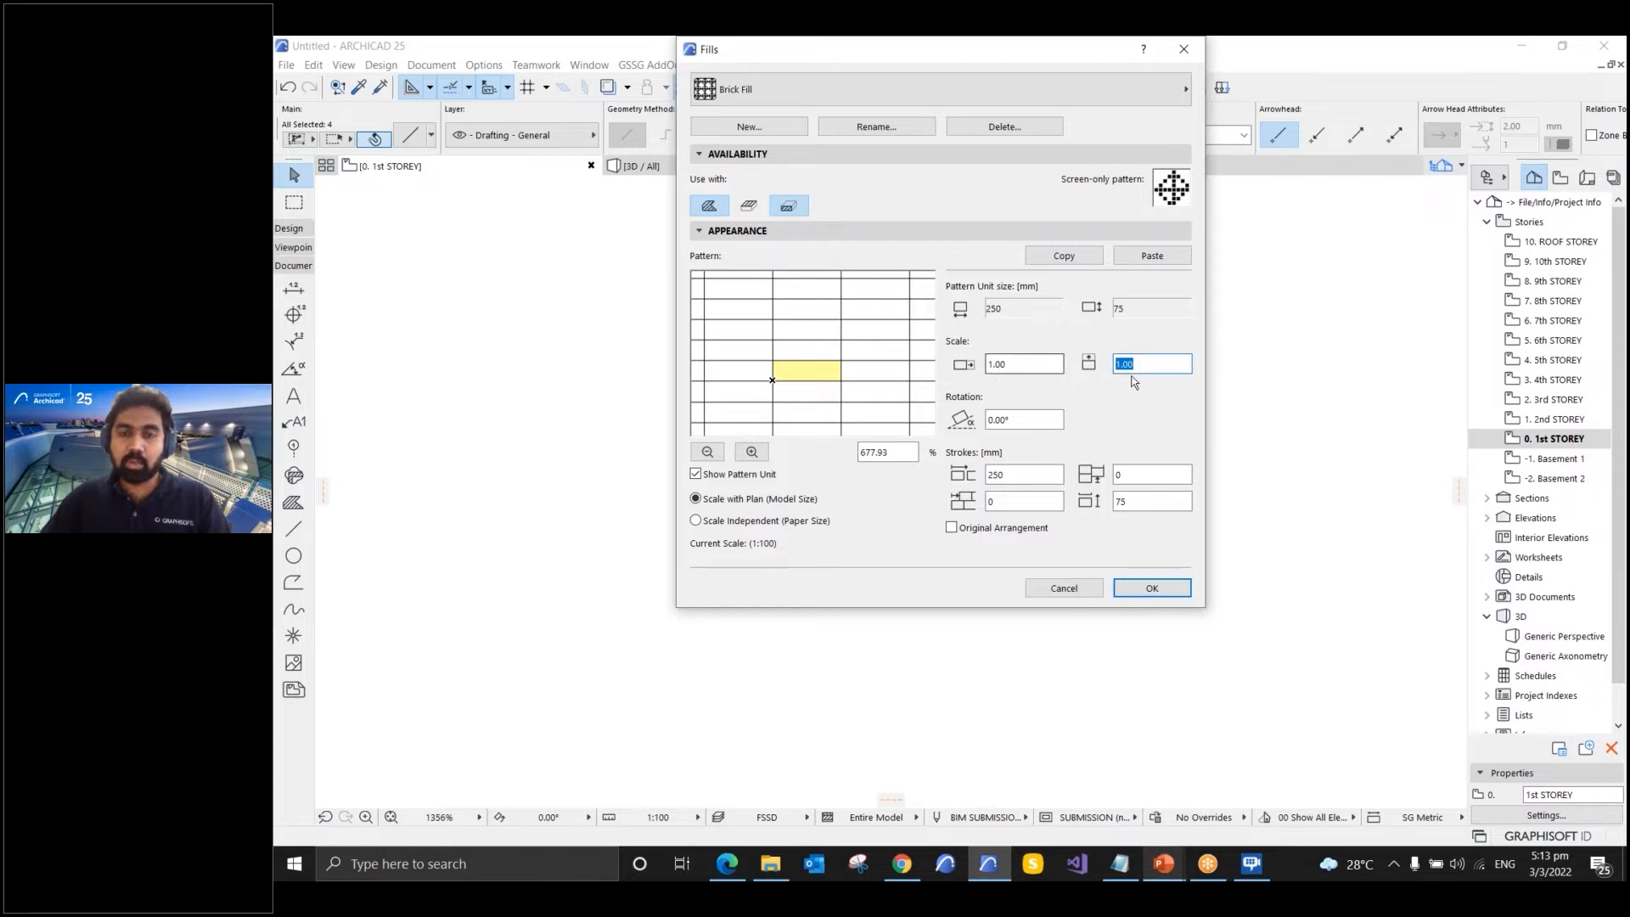
left_click(1026, 420)
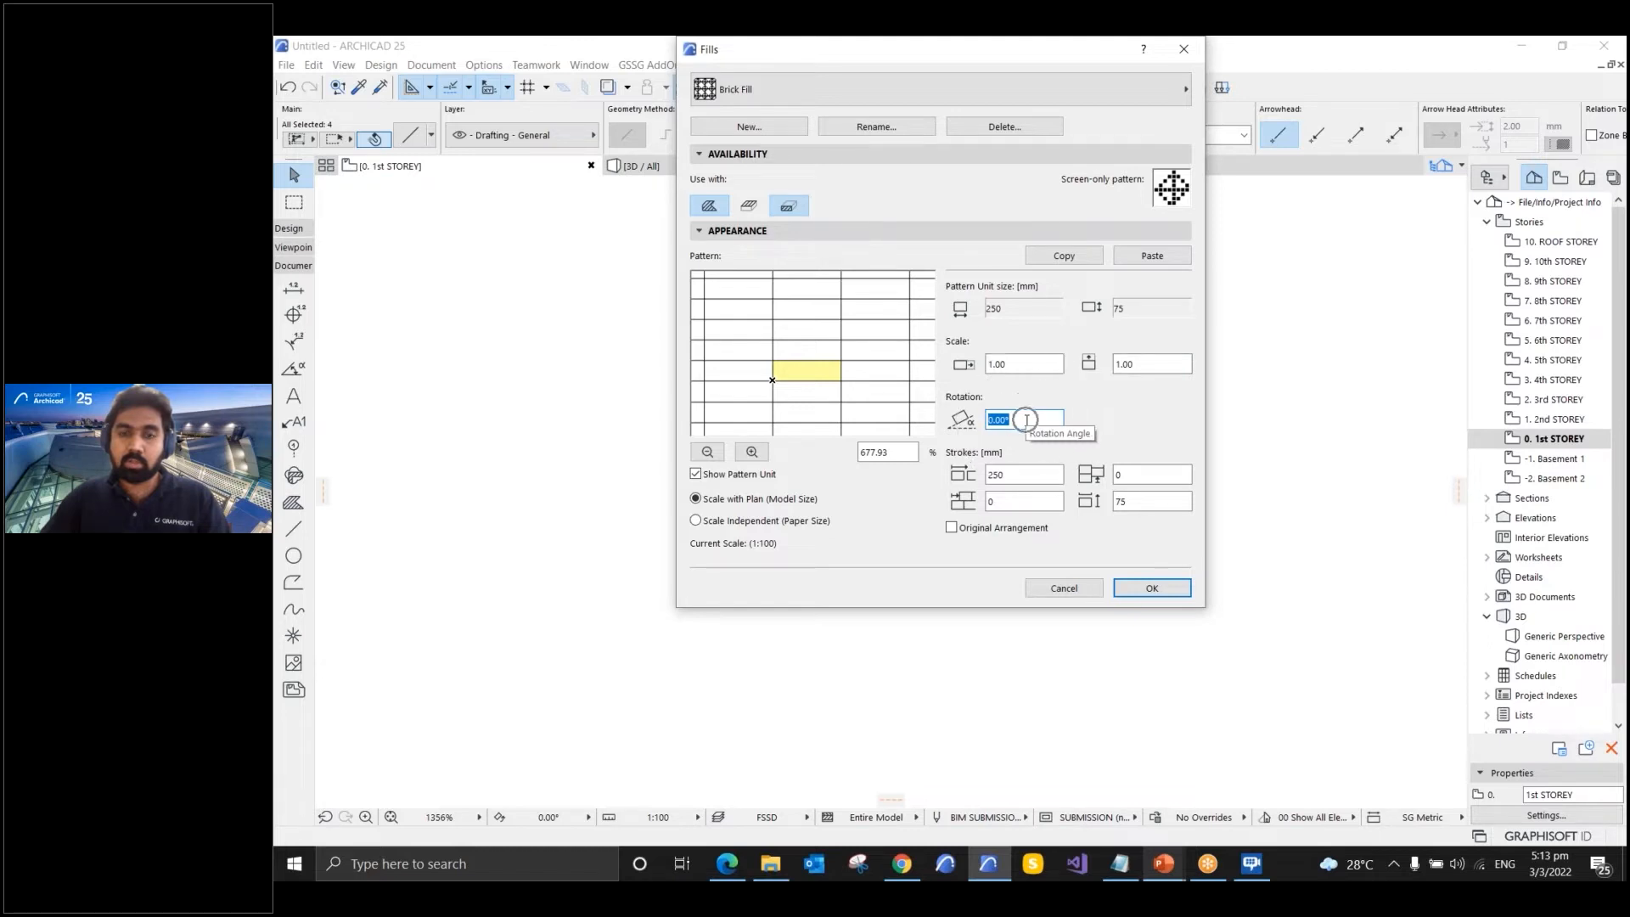
left_click(1029, 473)
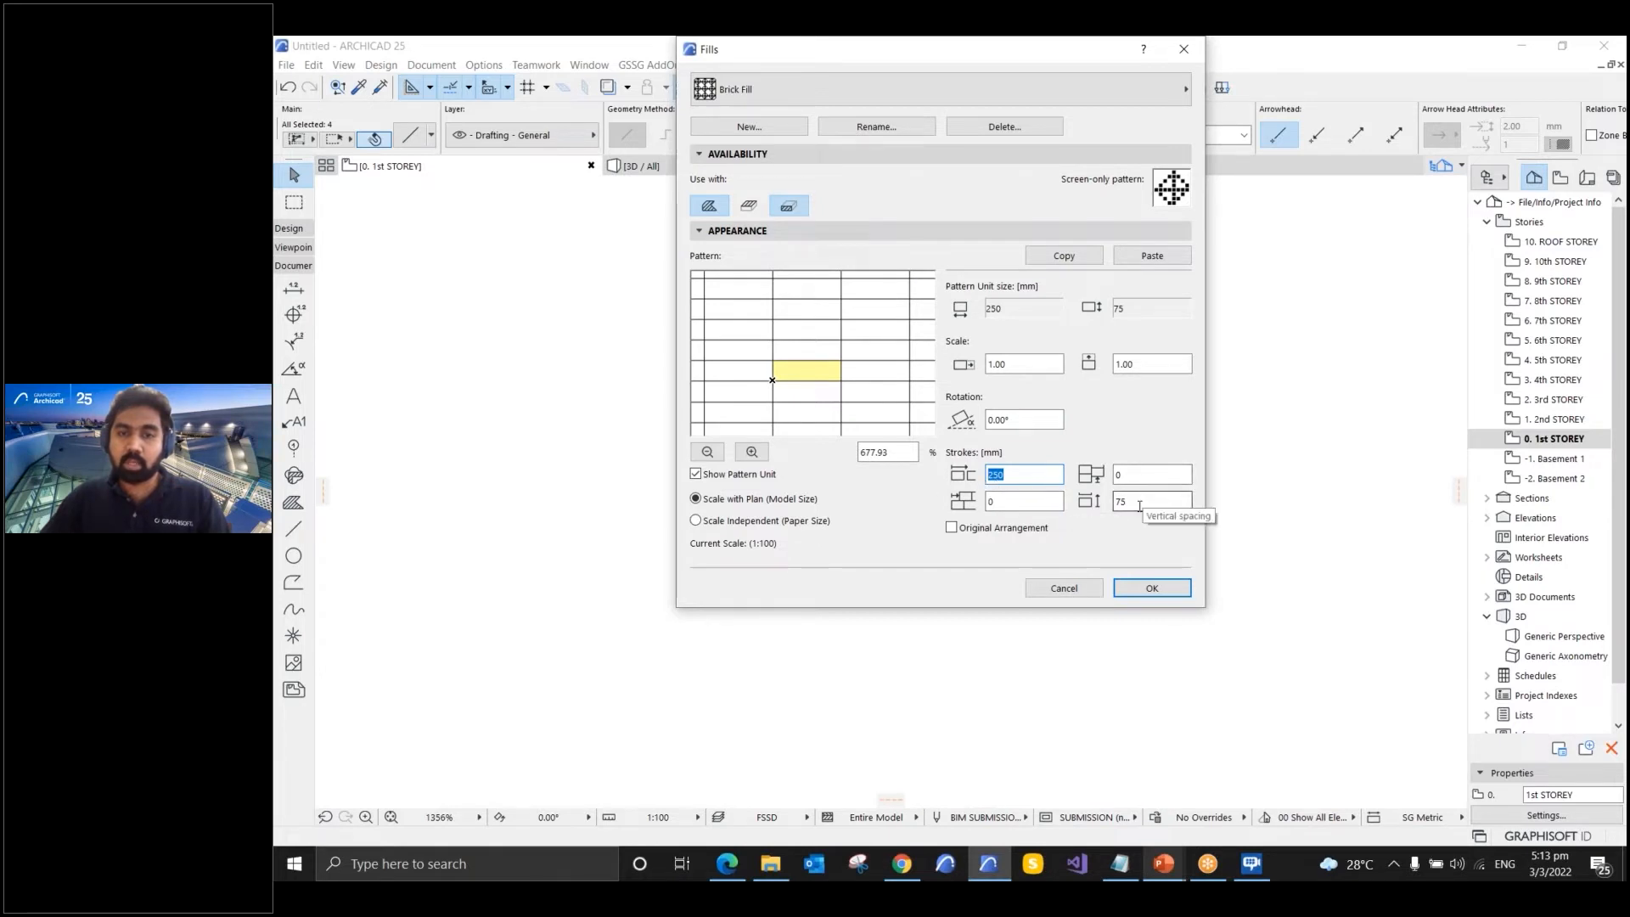
left_click(1010, 475)
left_click_drag(1010, 475, 968, 474)
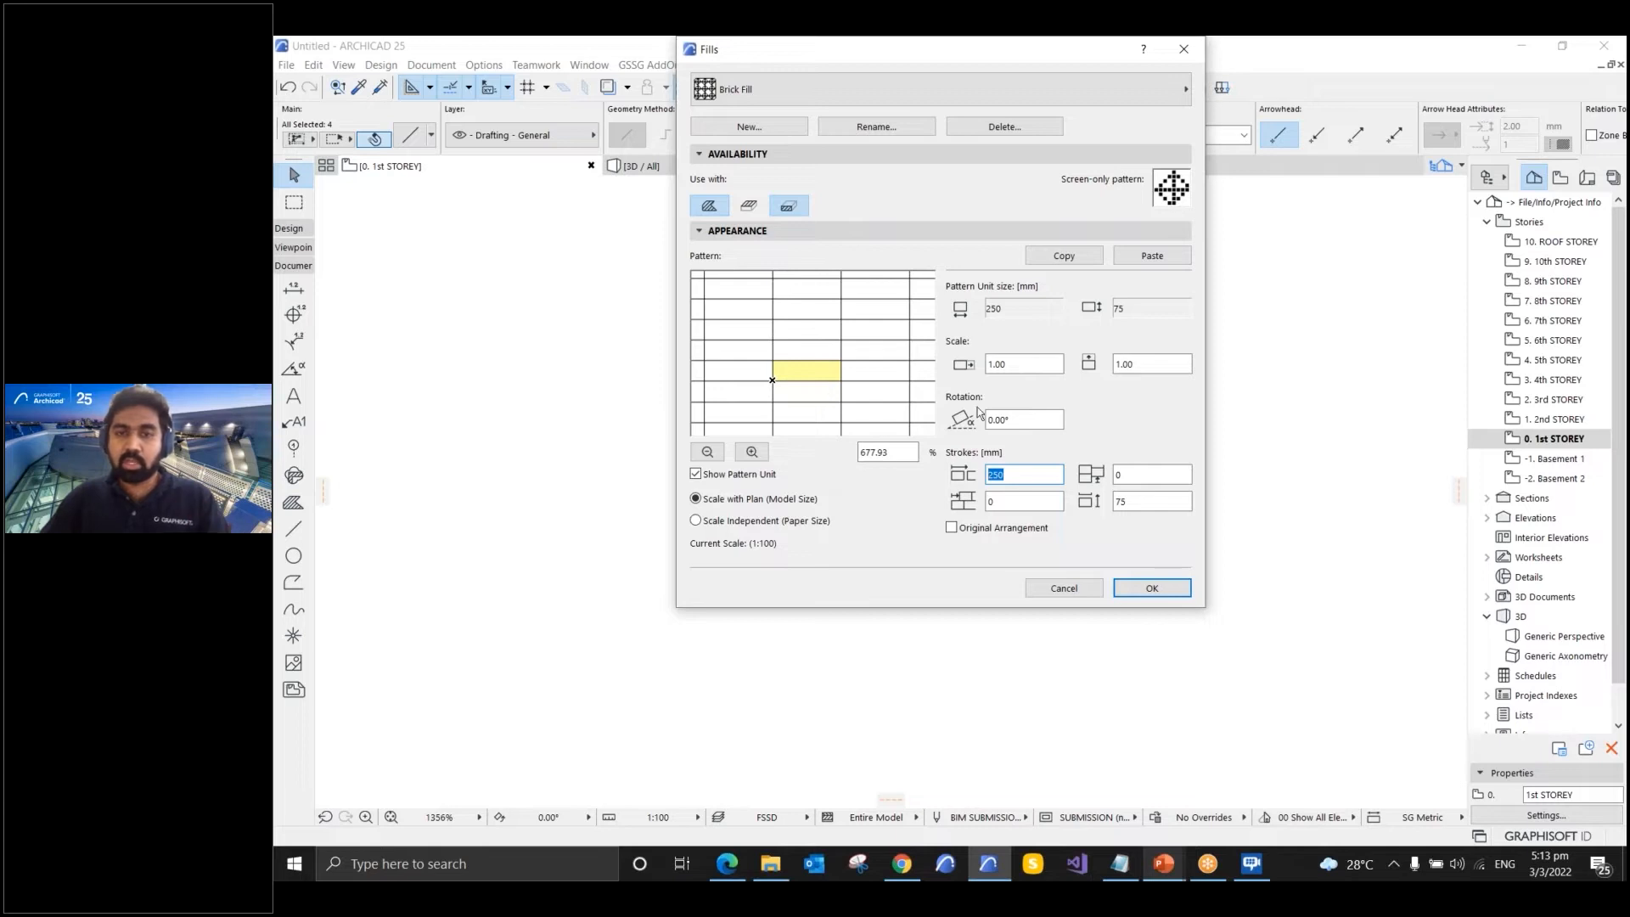
left_click_drag(1142, 502, 1071, 507)
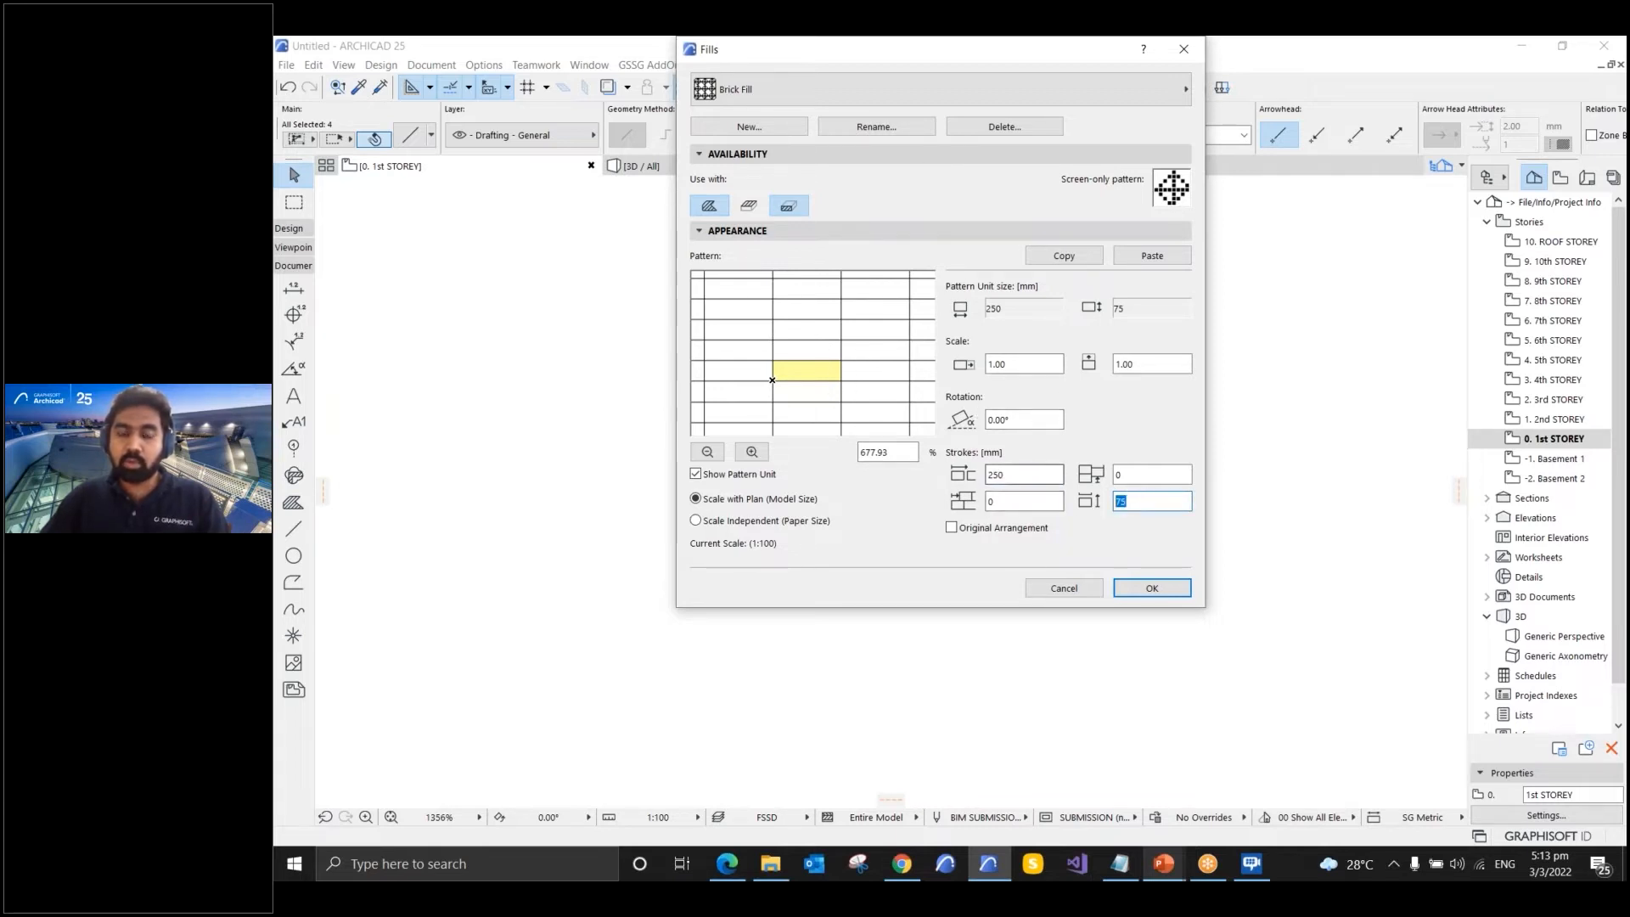
double_click(1016, 476)
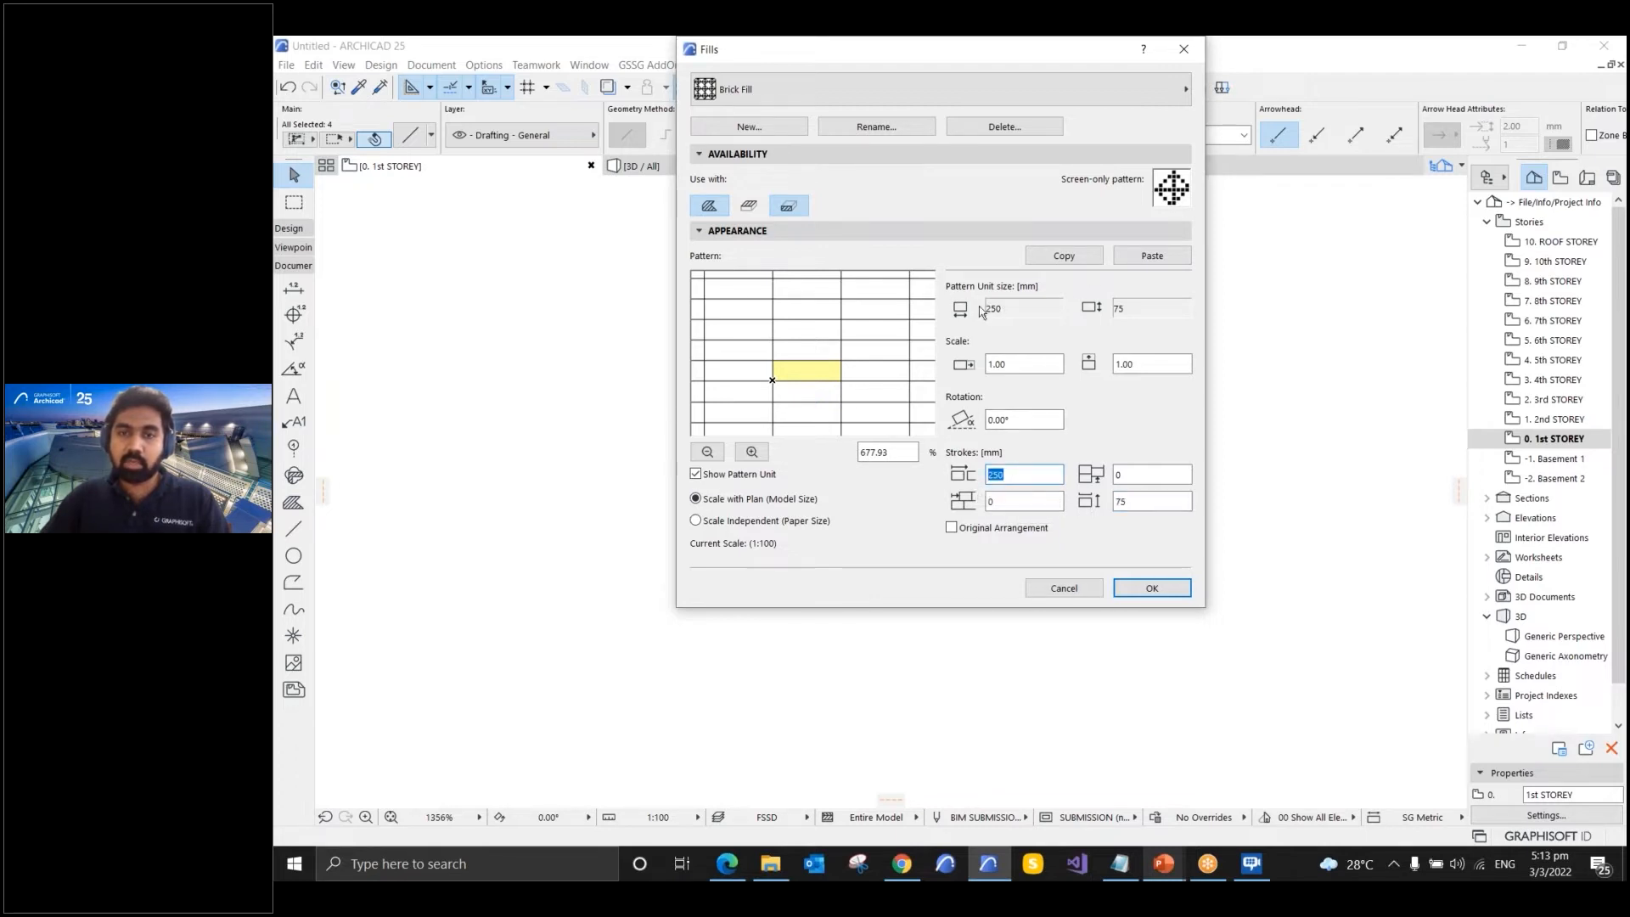
left_click(1014, 473)
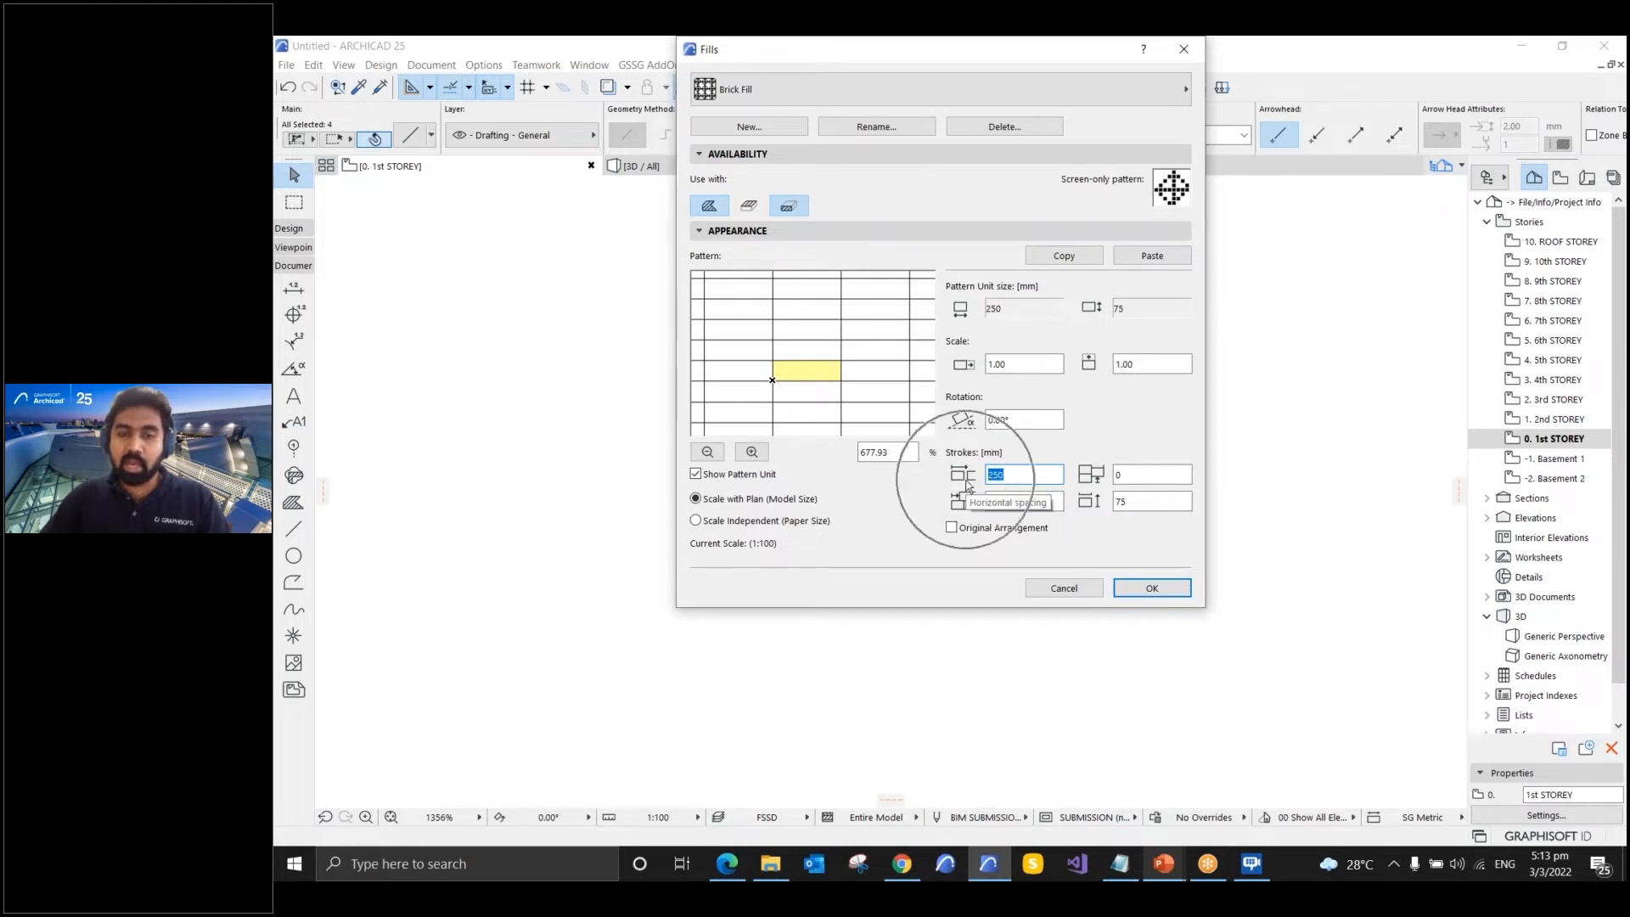
- Set Brick Fill's horizontal stroke spacing to 260 mm and its vertical stroke spacing to 85 mm
left_click(1001, 476)
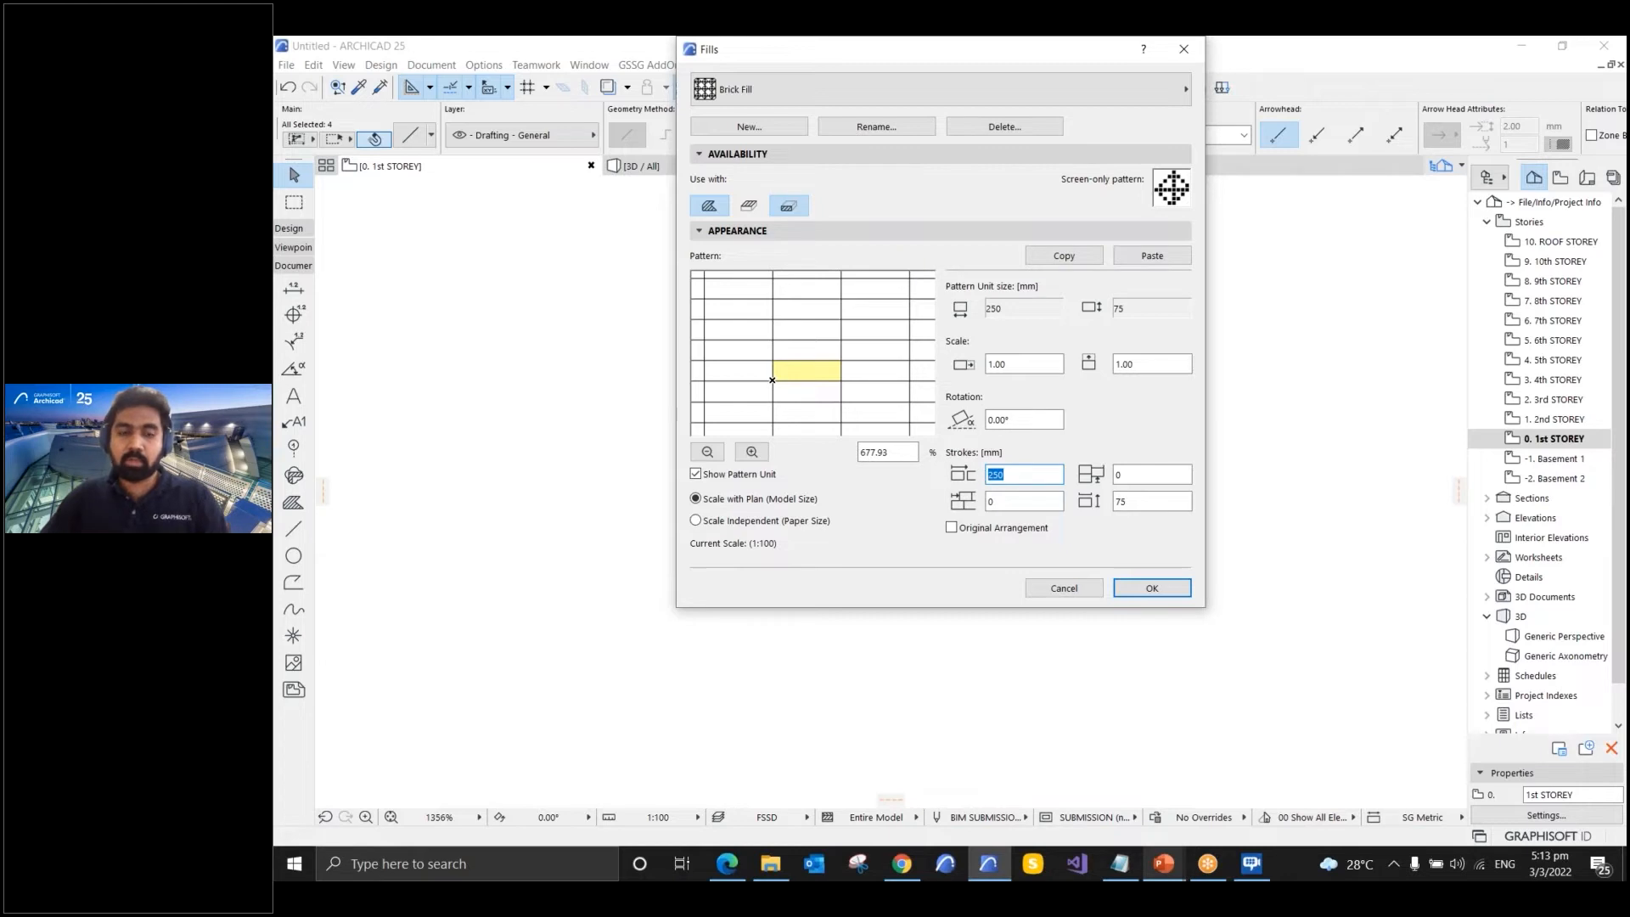
type("260")
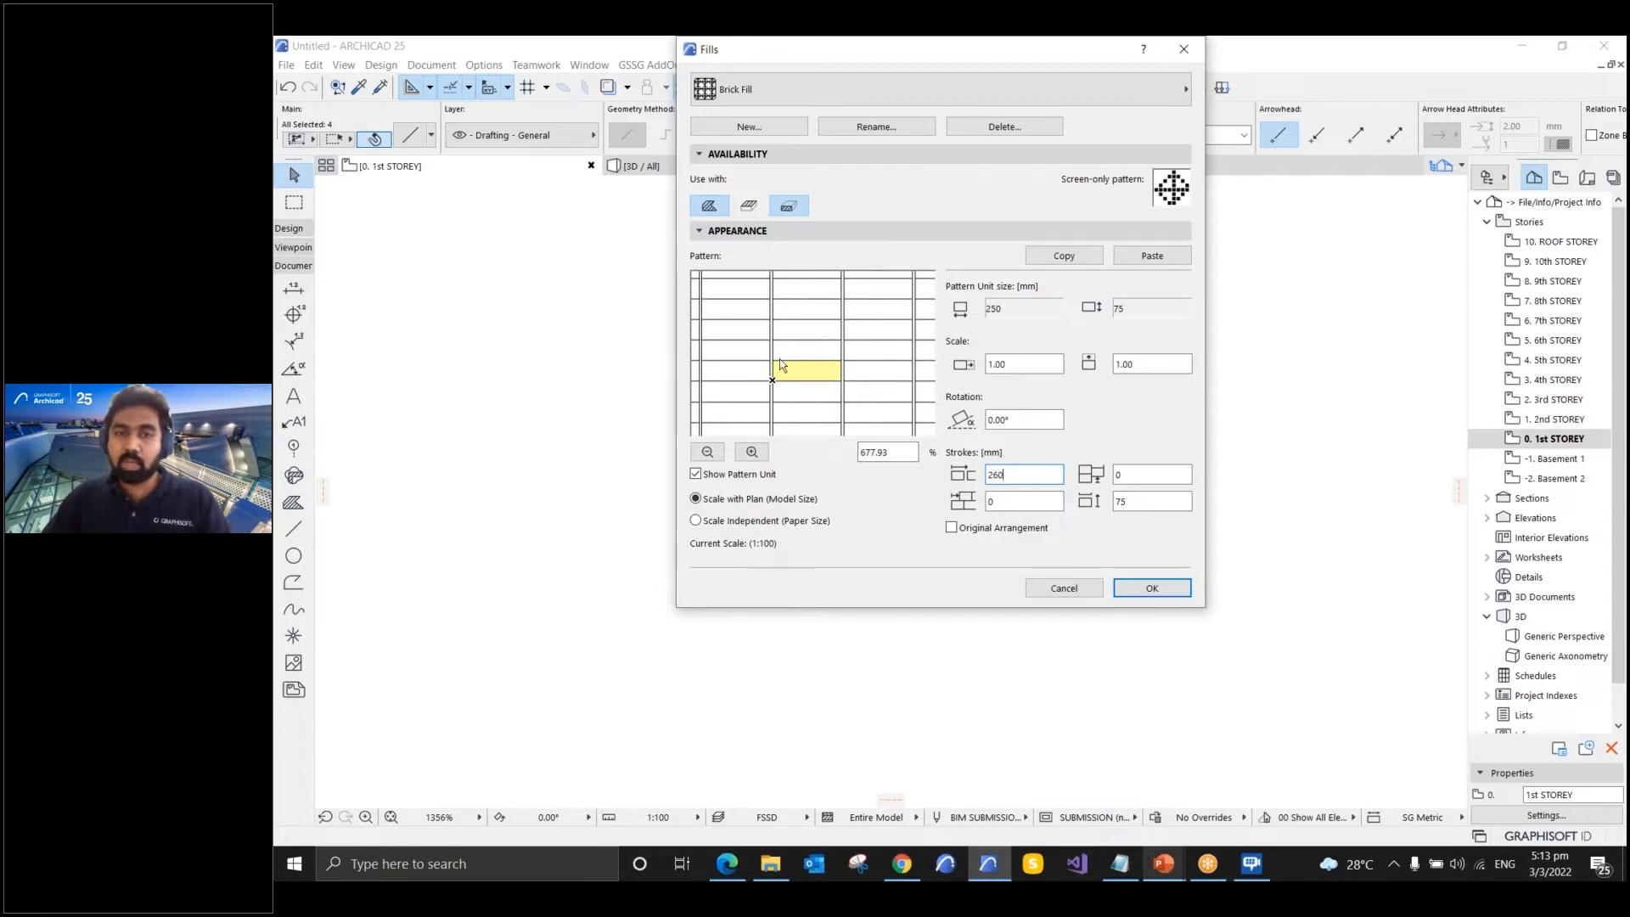
left_click_drag(1022, 472, 958, 473)
left_click(1126, 501)
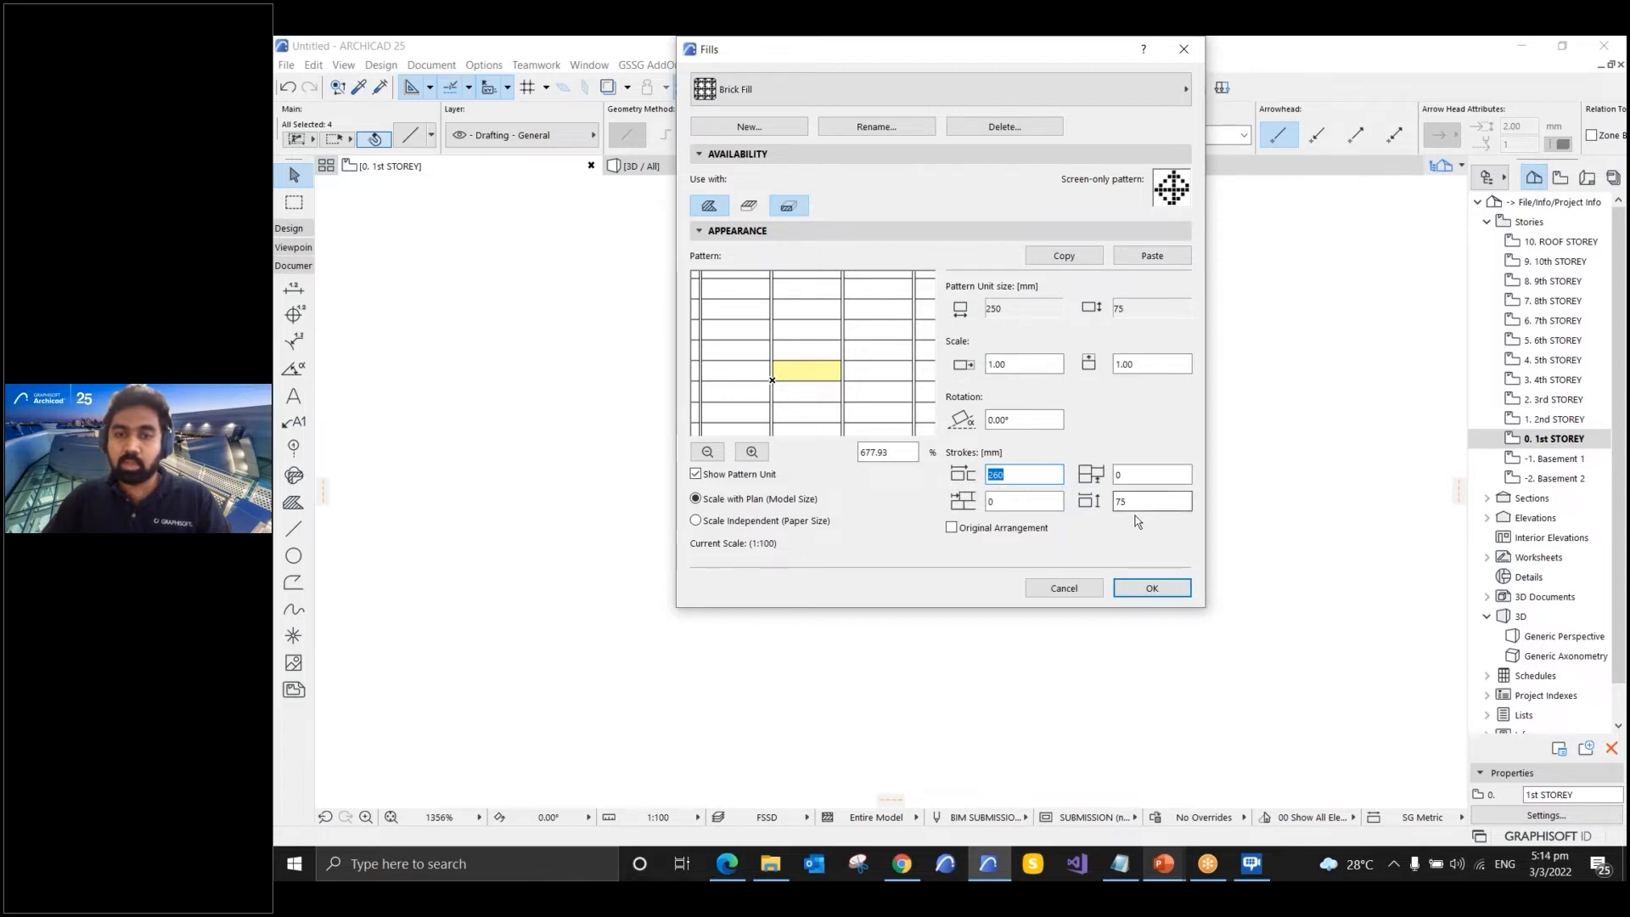
key("ctrl")
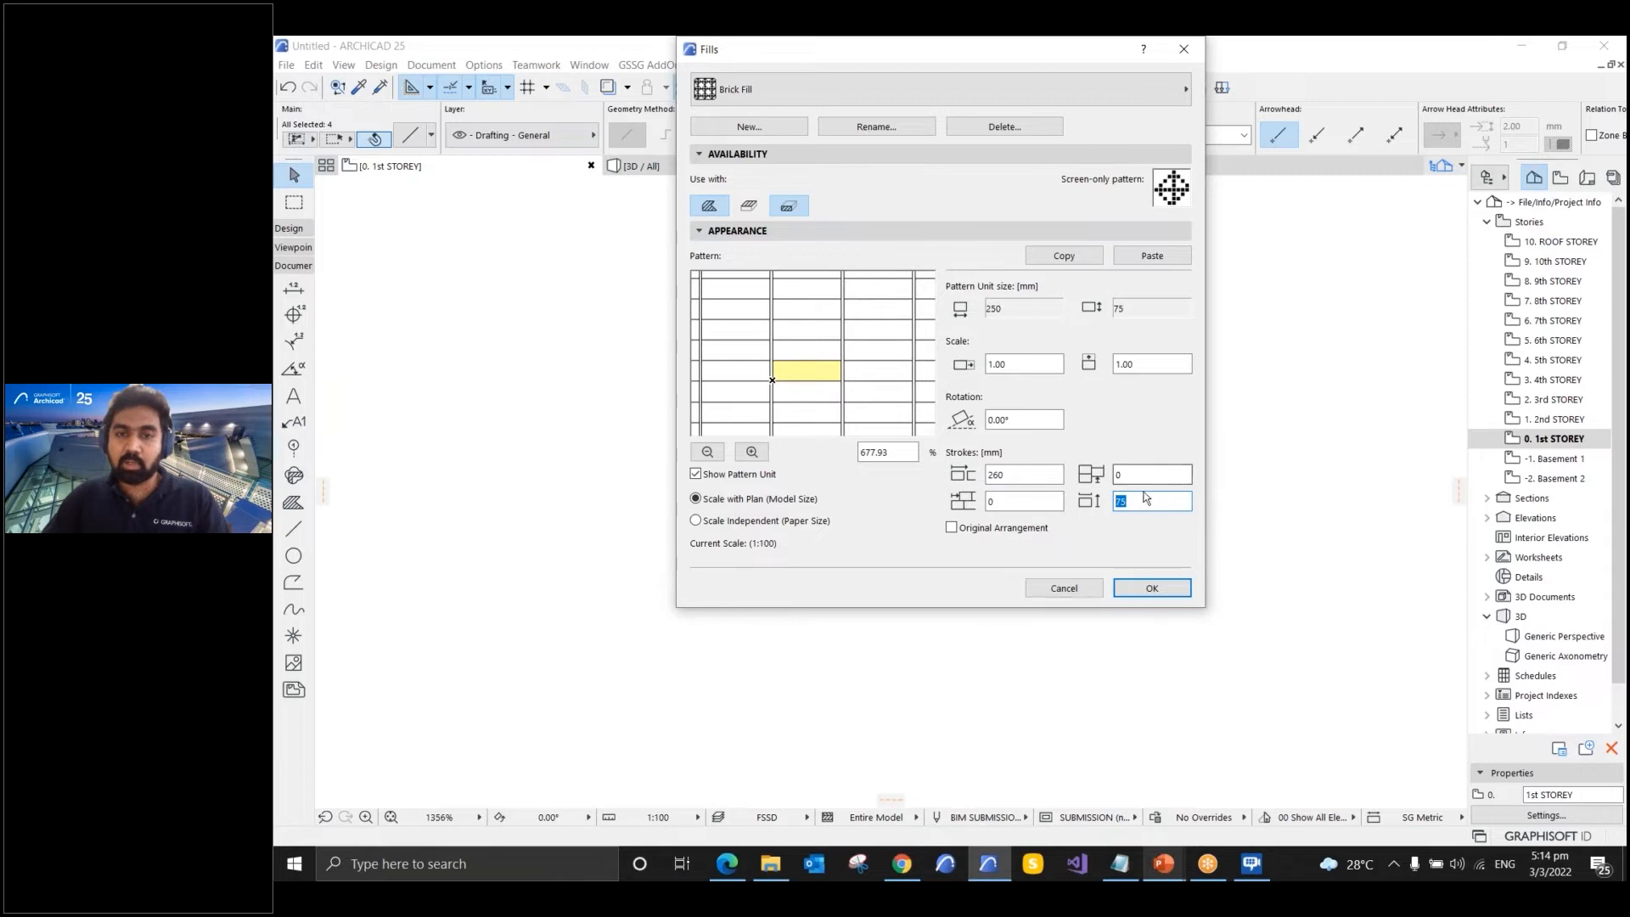
key("ctrl")
type("85")
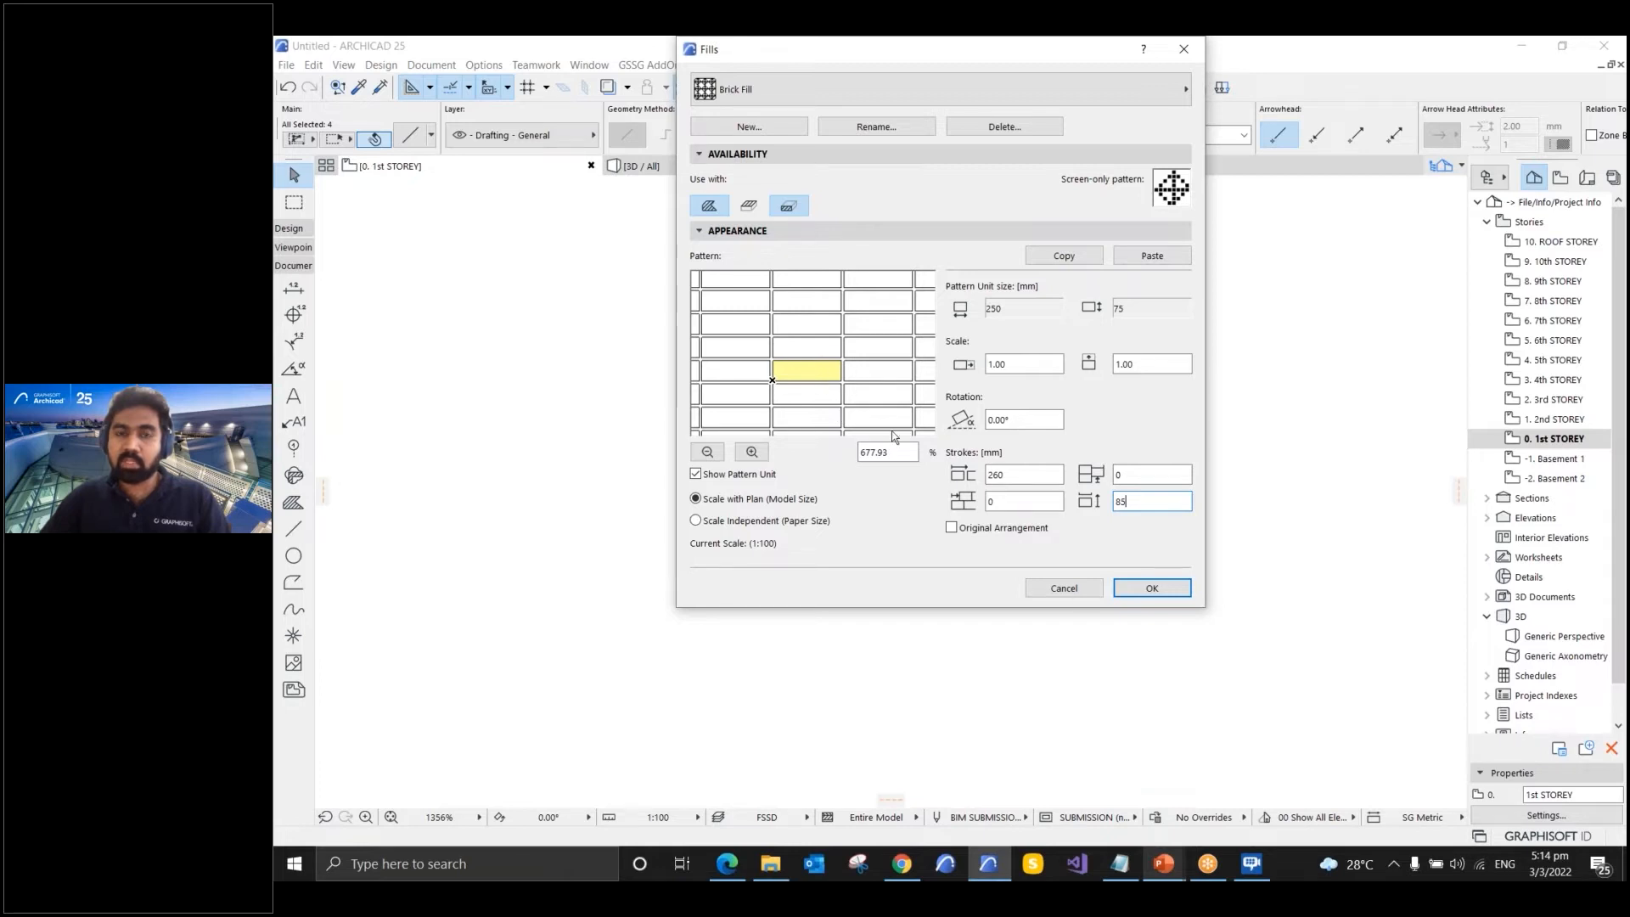
- Set Brick Fill's horizontal row offset to 125 mm, make it available for cover fills, and save the fill
left_click(1021, 502)
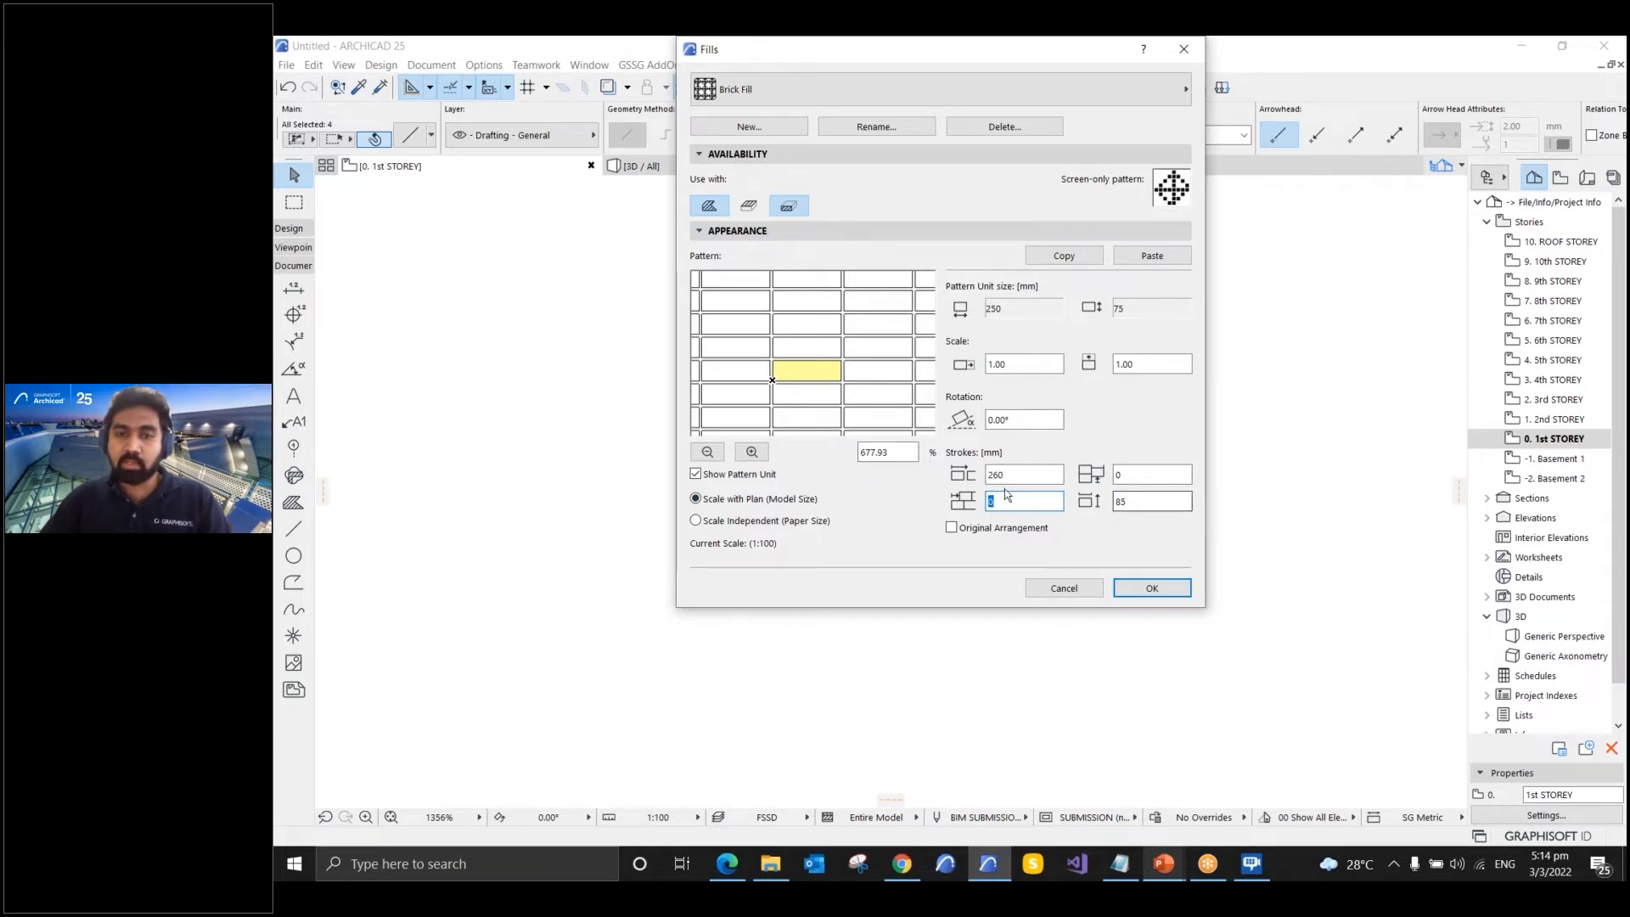
left_click(1043, 480)
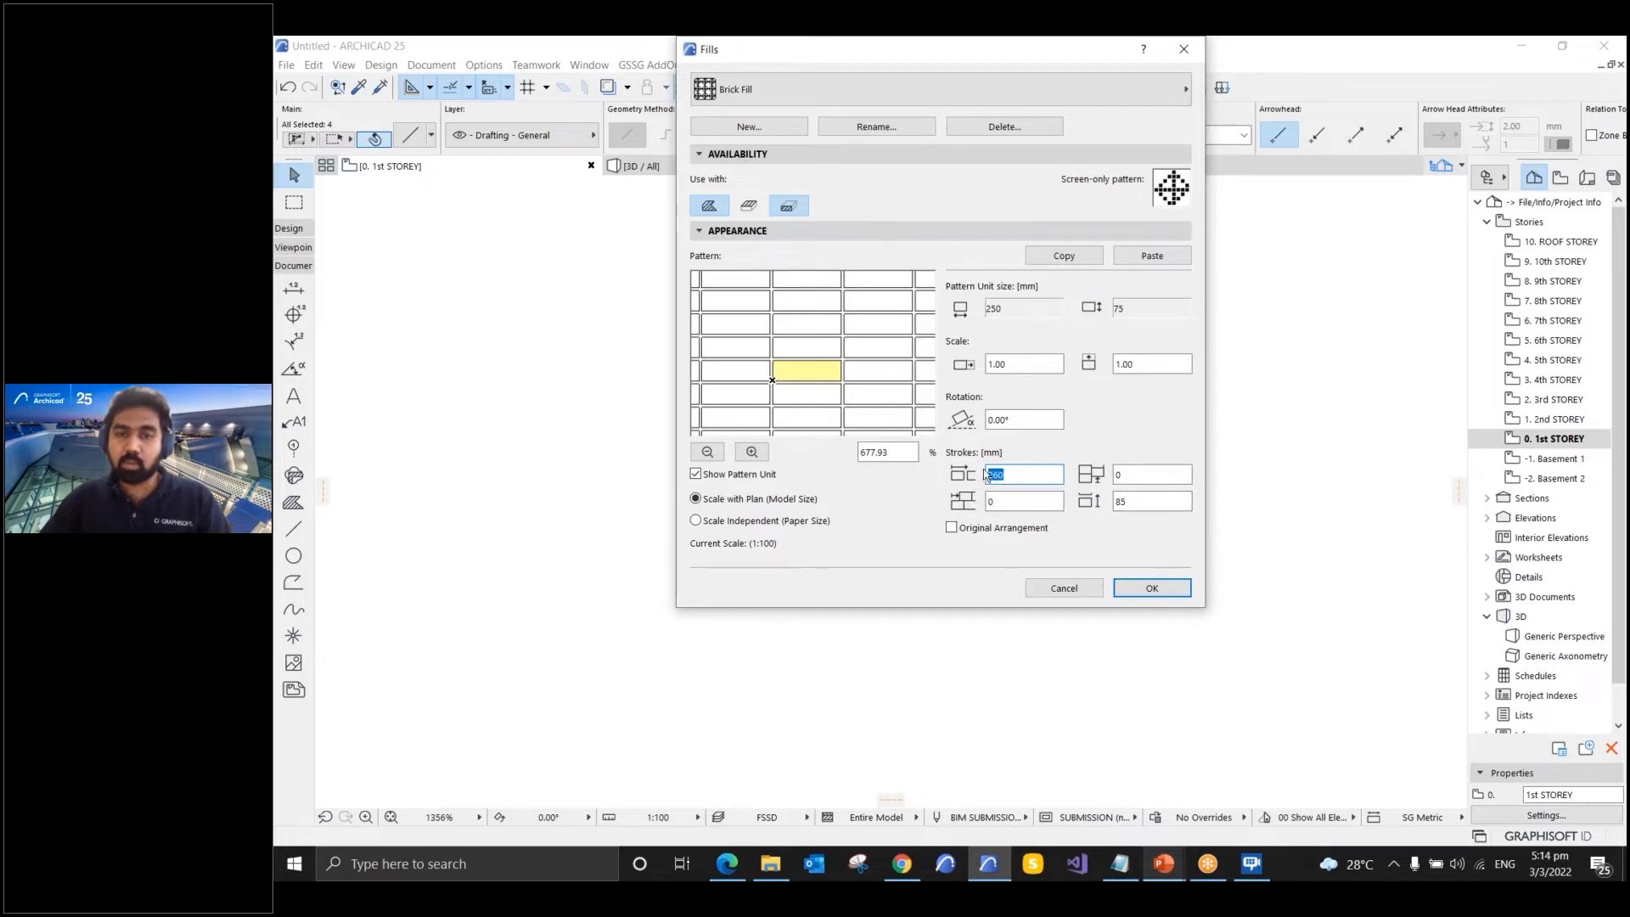
left_click(995, 500)
type("125")
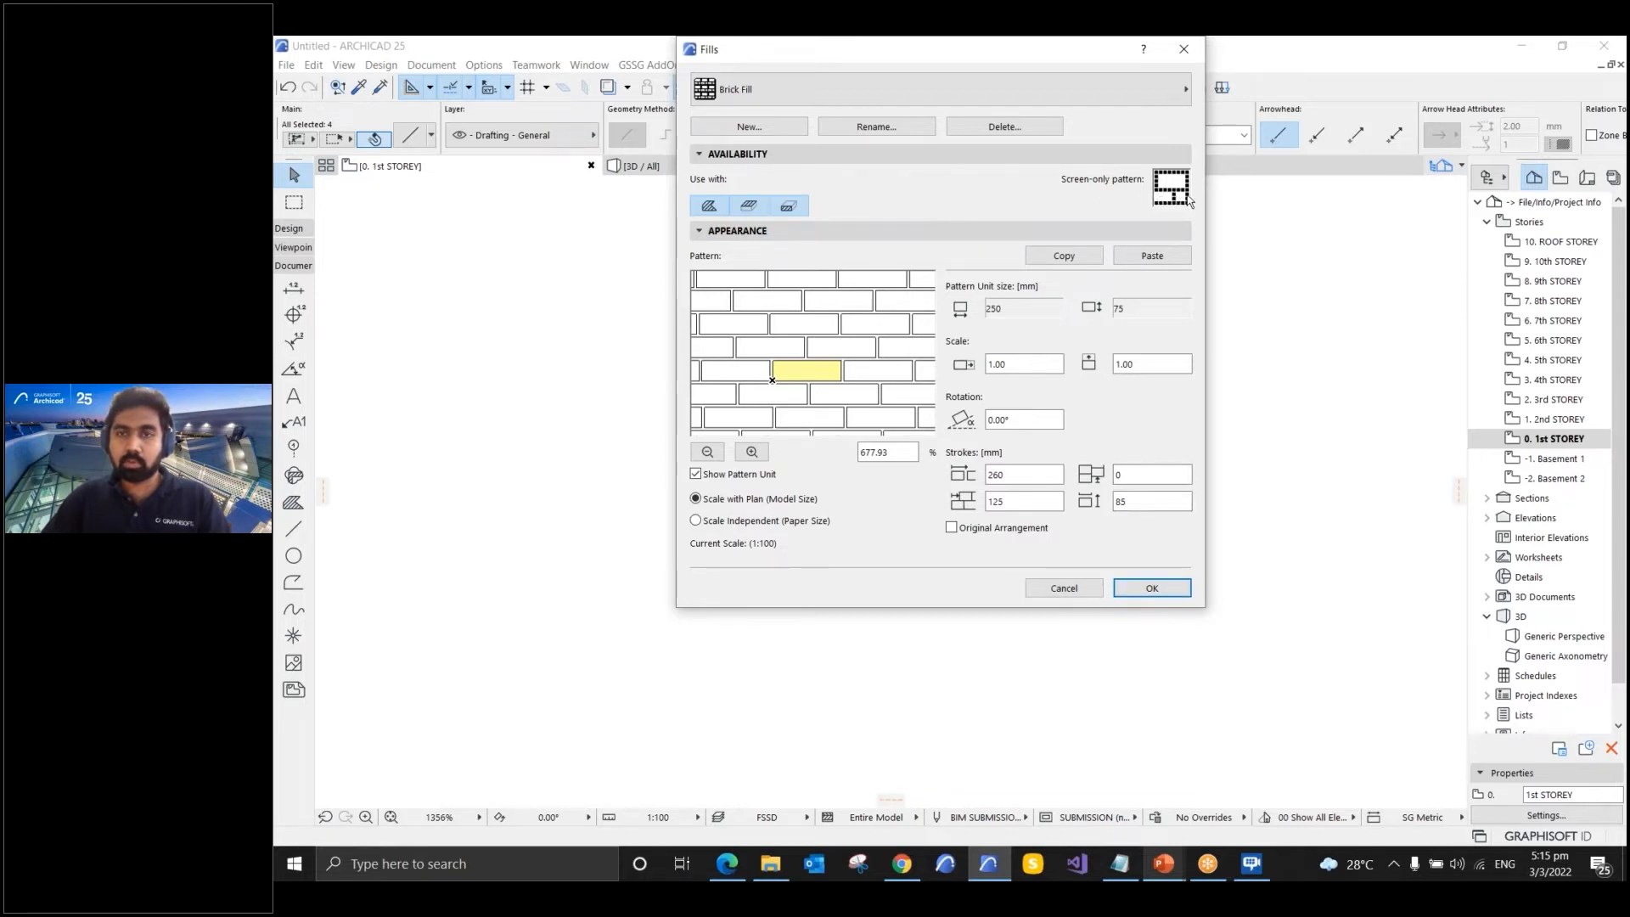
left_click(1152, 587)
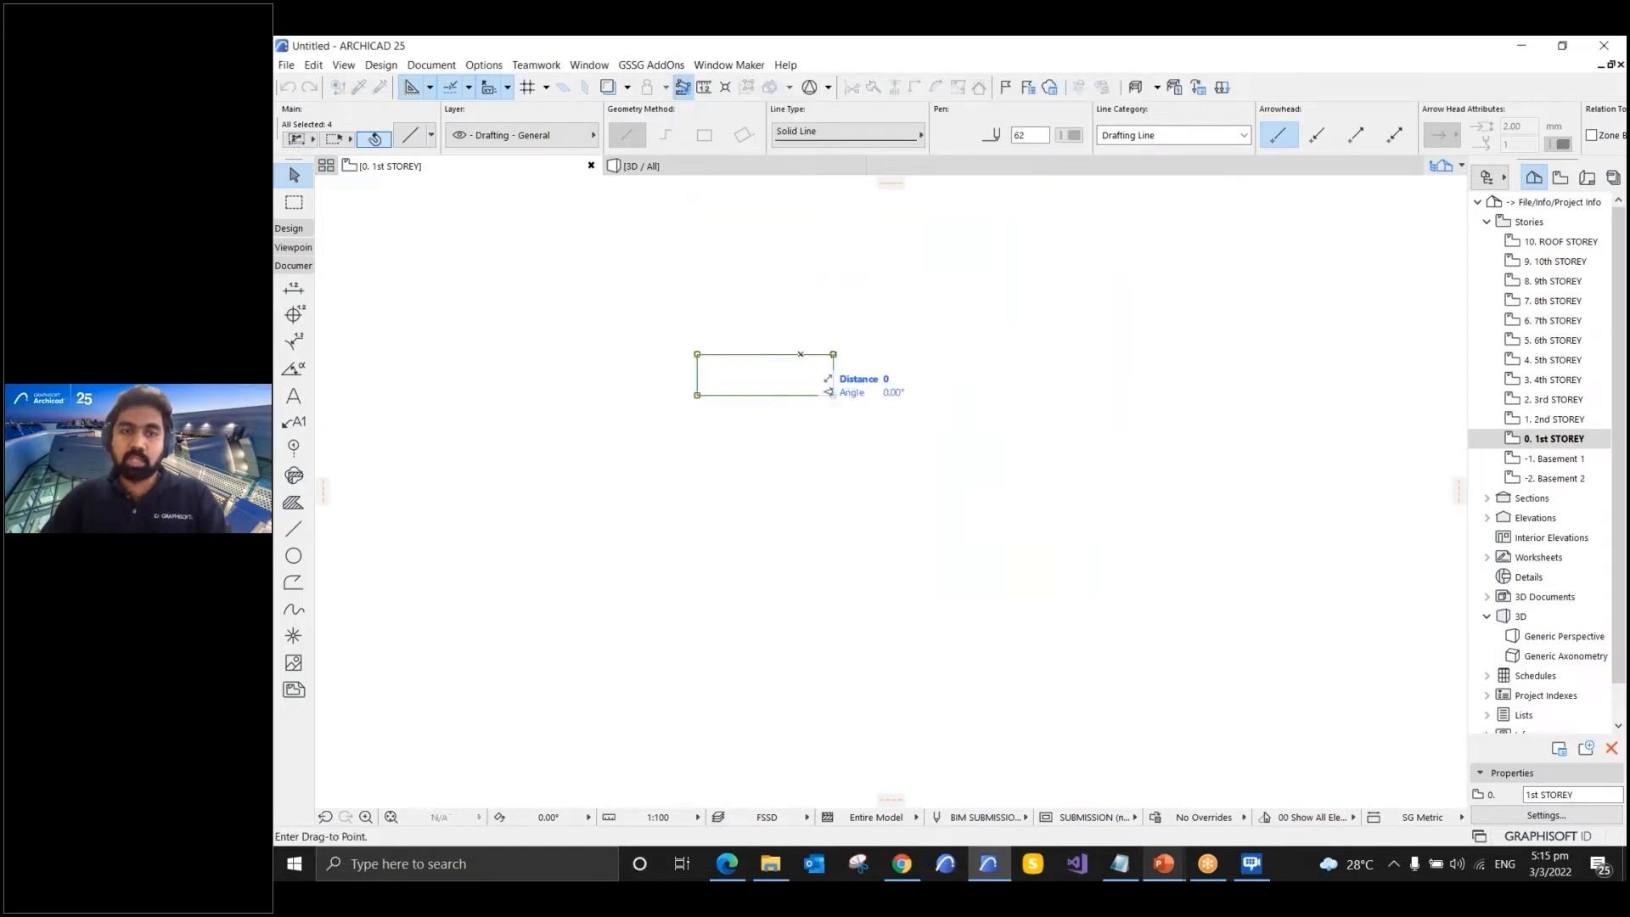
left_click(820, 286)
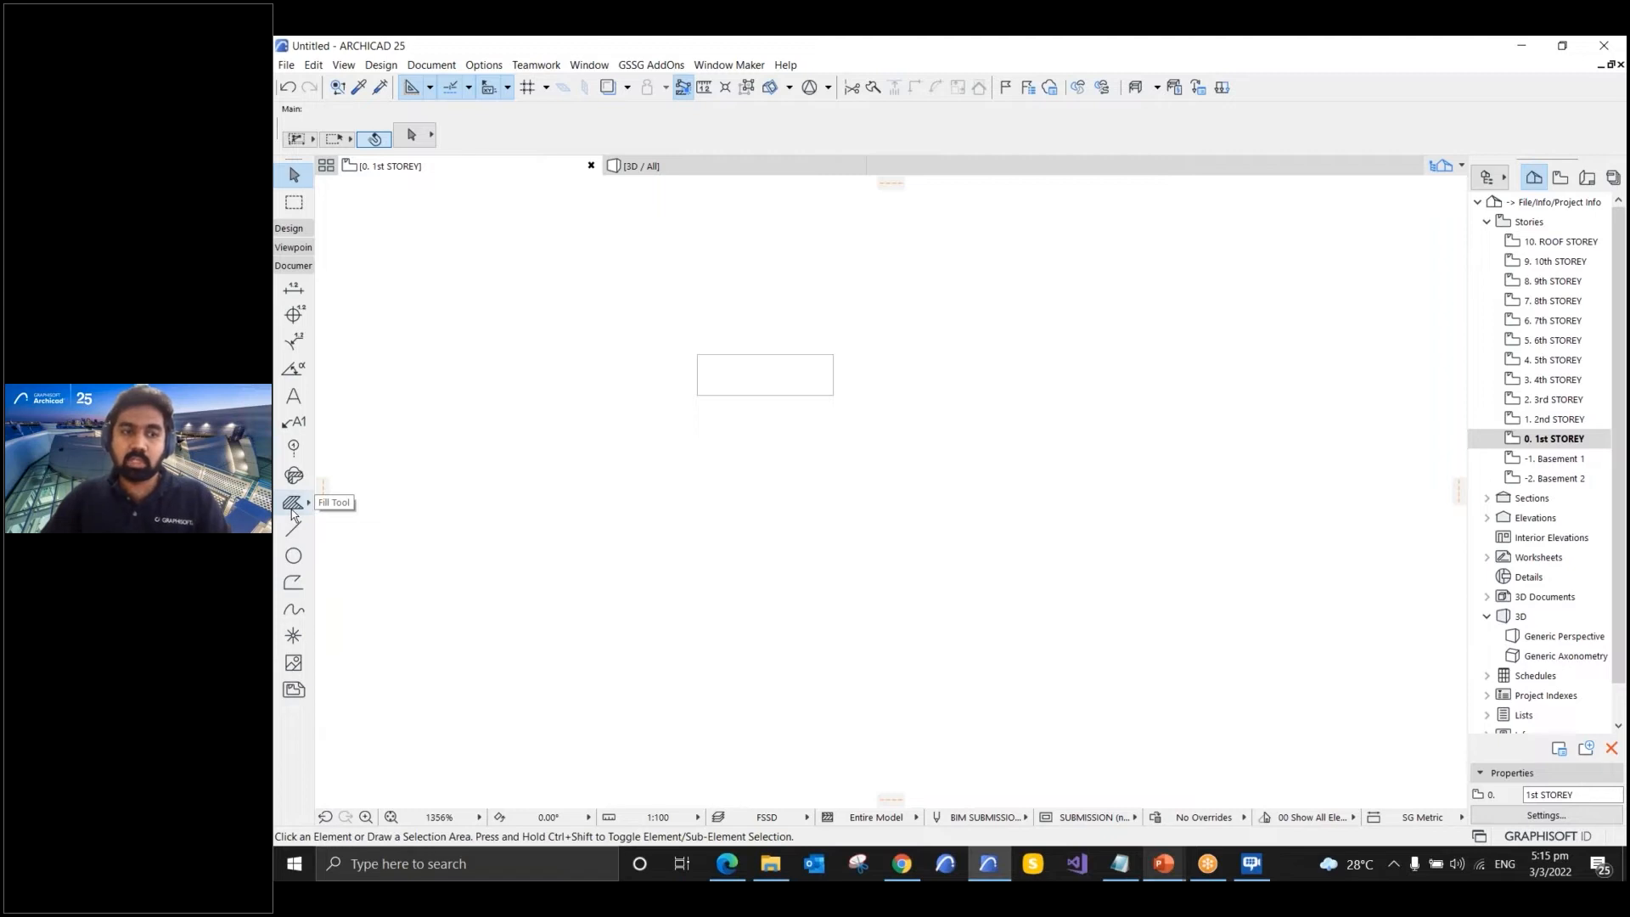
- Set up the Fill tool for a rectangular fill with the Drafting Fill category and the Brick Fill symbol fill
left_click(291, 233)
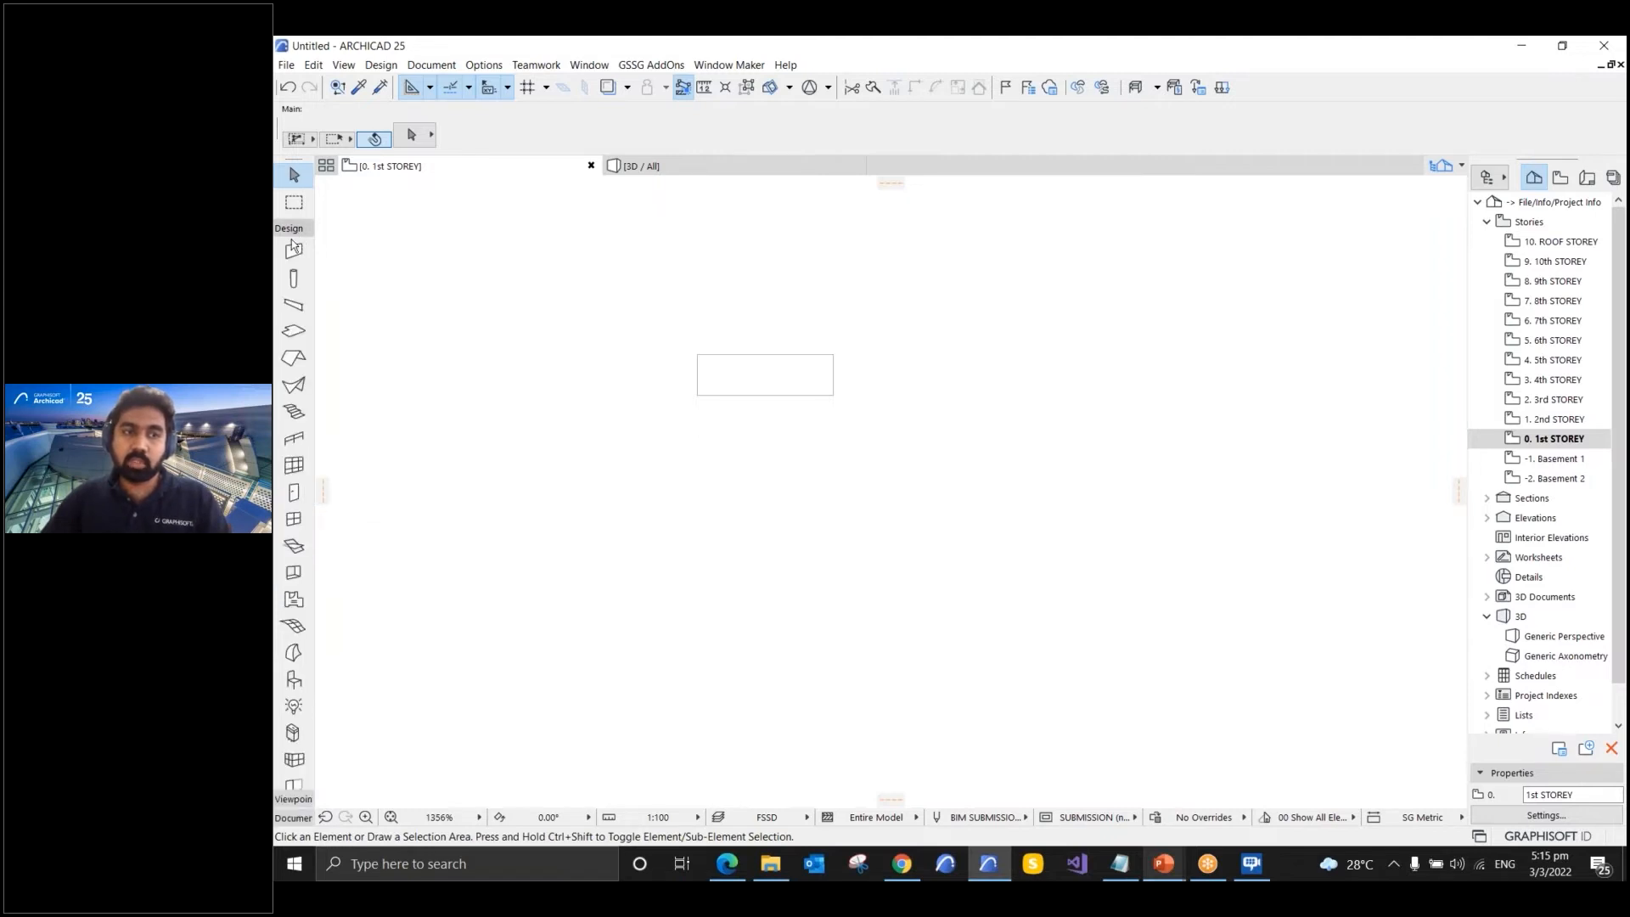
left_click(289, 229)
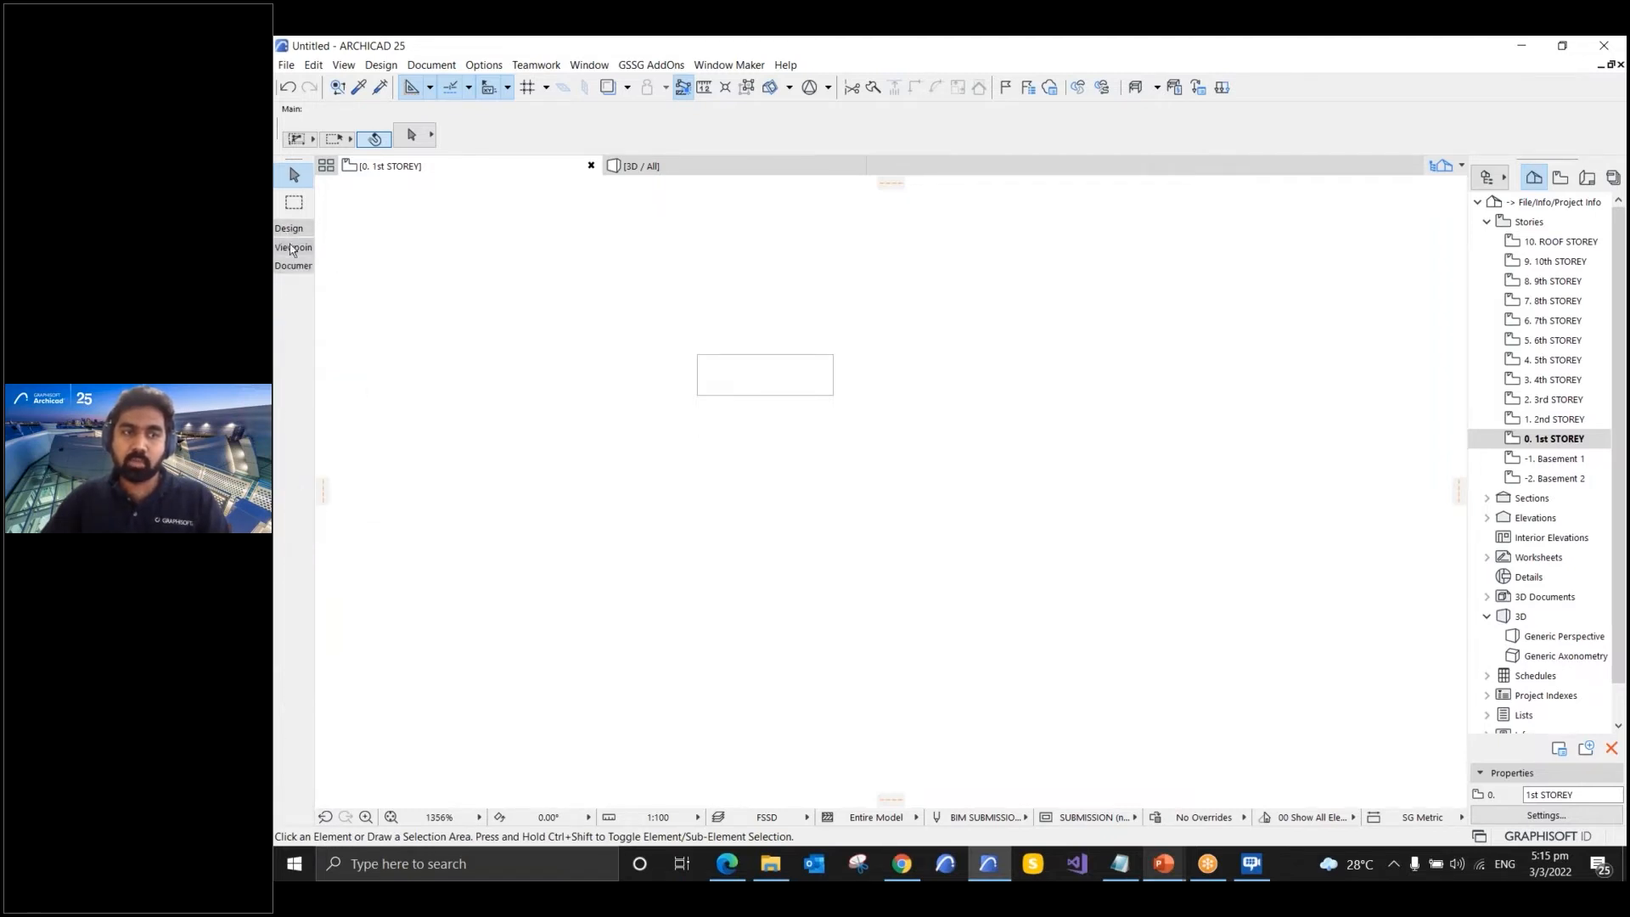
left_click(293, 266)
left_click(286, 512)
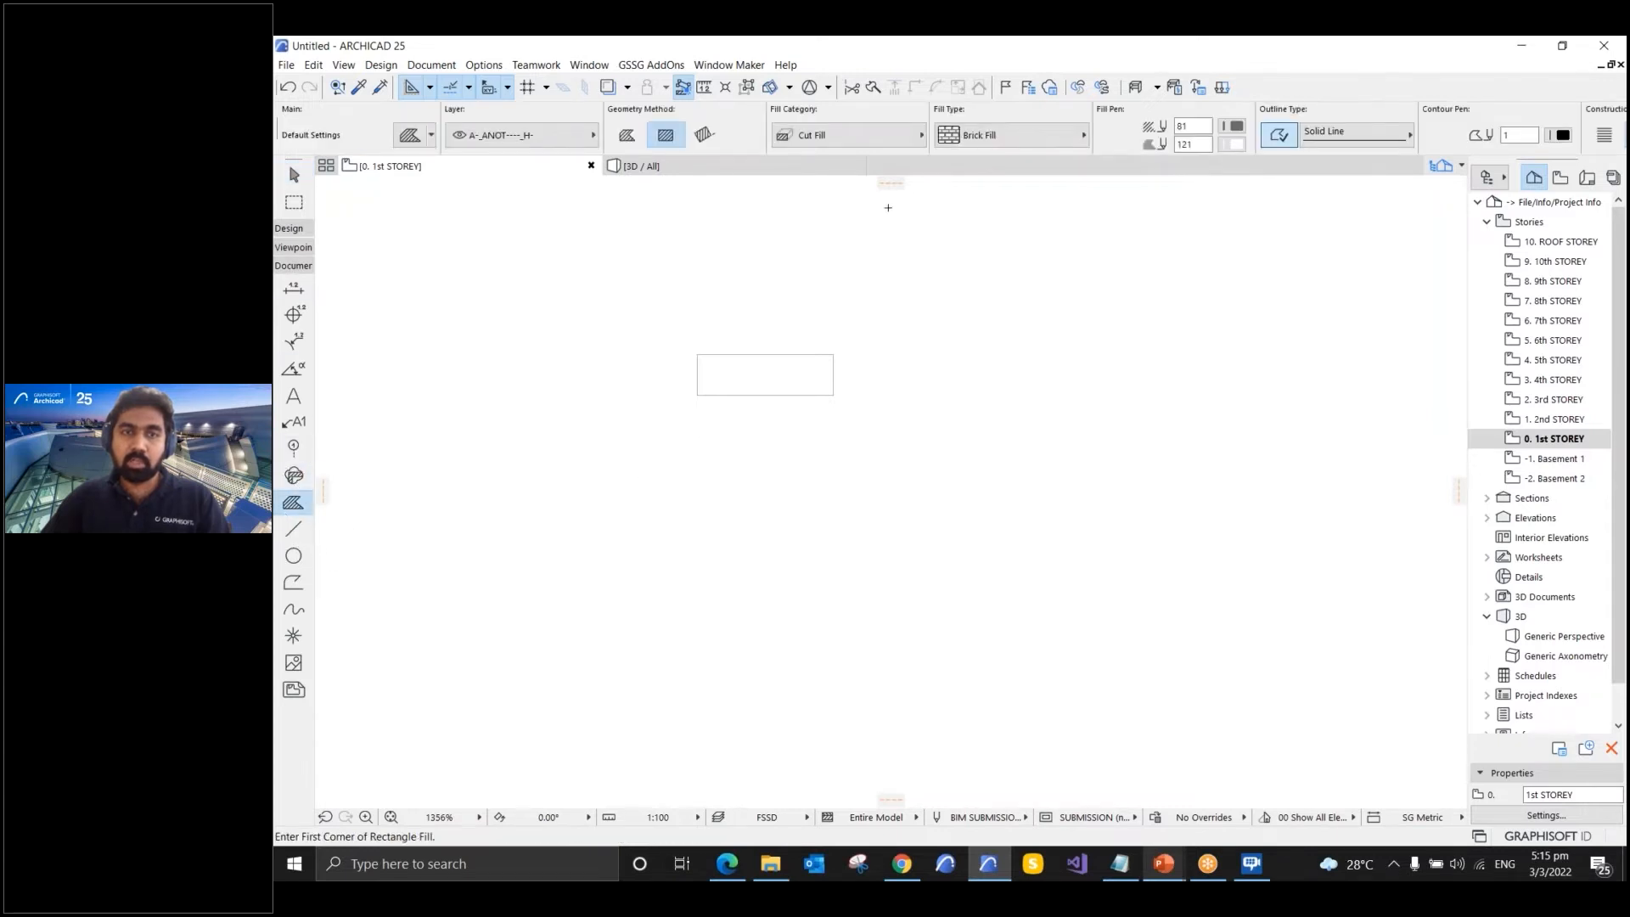
left_click(979, 137)
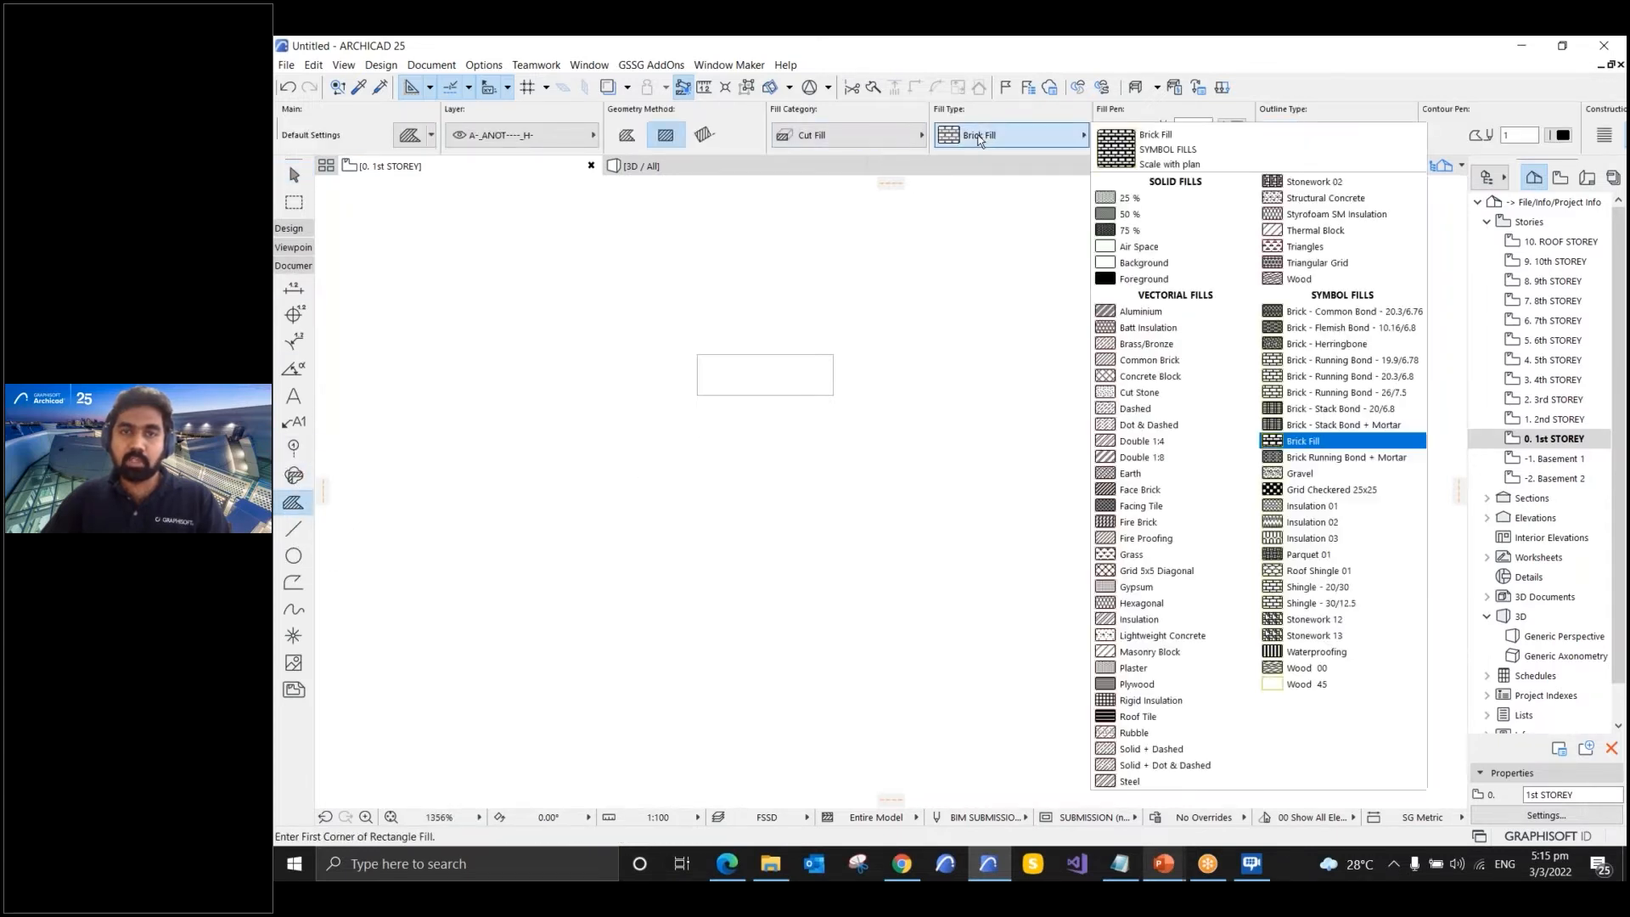
left_click(1312, 445)
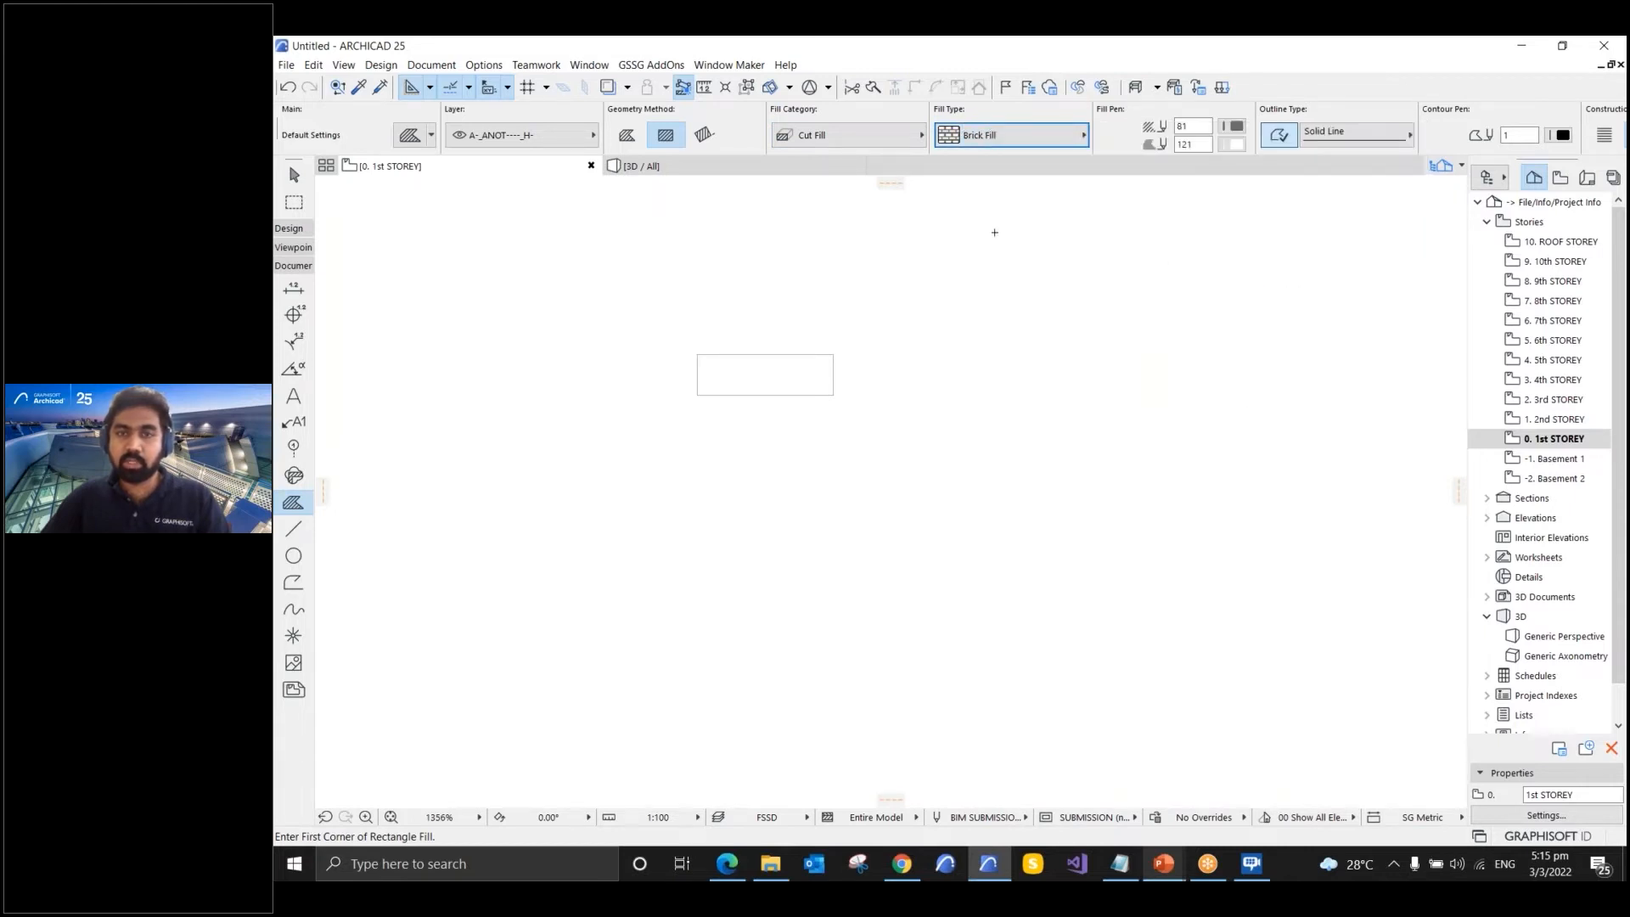
left_click(873, 143)
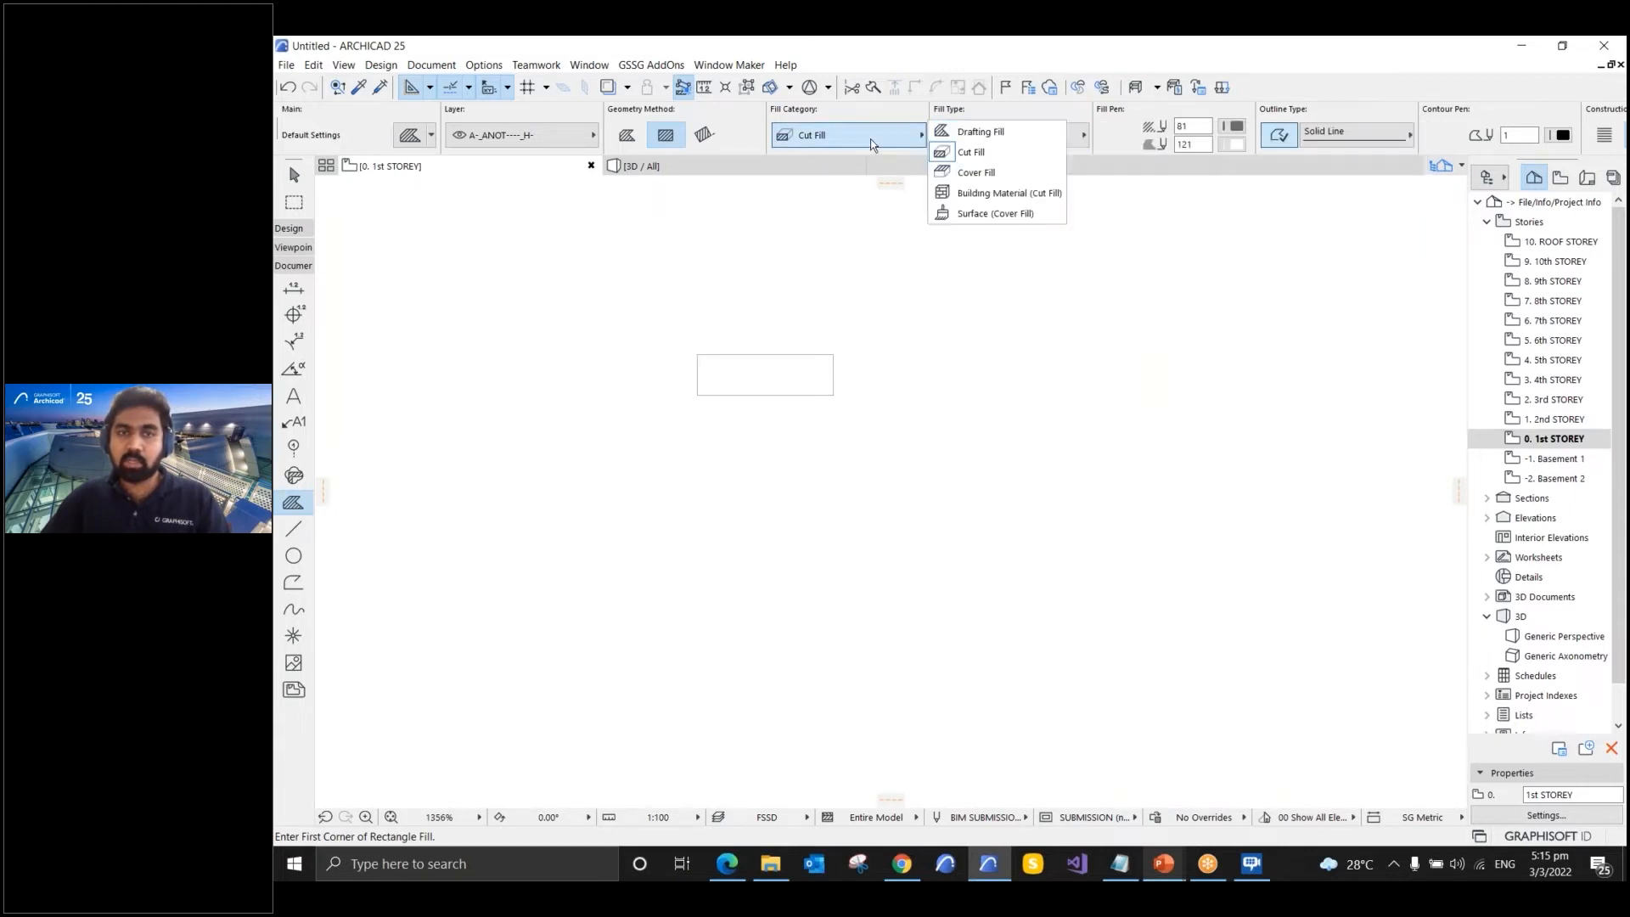
left_click(979, 132)
- Draw a rectangular Brick Fill area in the empty space beside the drafted brick rectangle
scroll(873, 351, "down", 1)
scroll(873, 352, "down", 1)
left_click(927, 320)
left_click(1394, 634)
middle_click_drag(1254, 500, 1054, 496)
key("Escape")
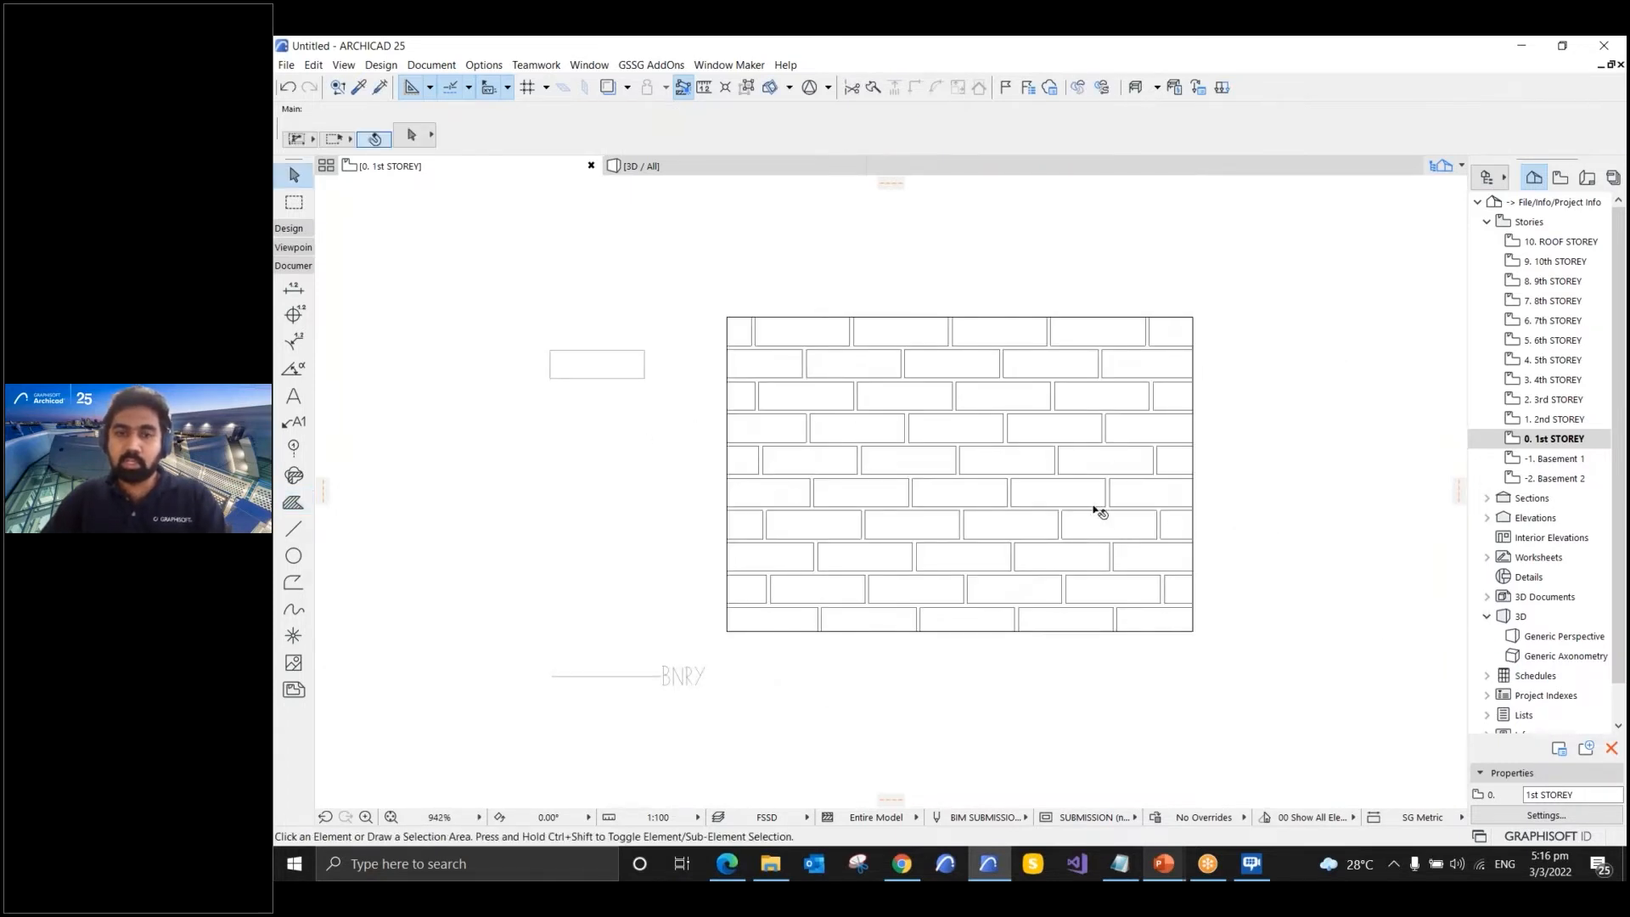
- Set the Fill tool's default construction method to Link to Fill Origin
left_click(1033, 435)
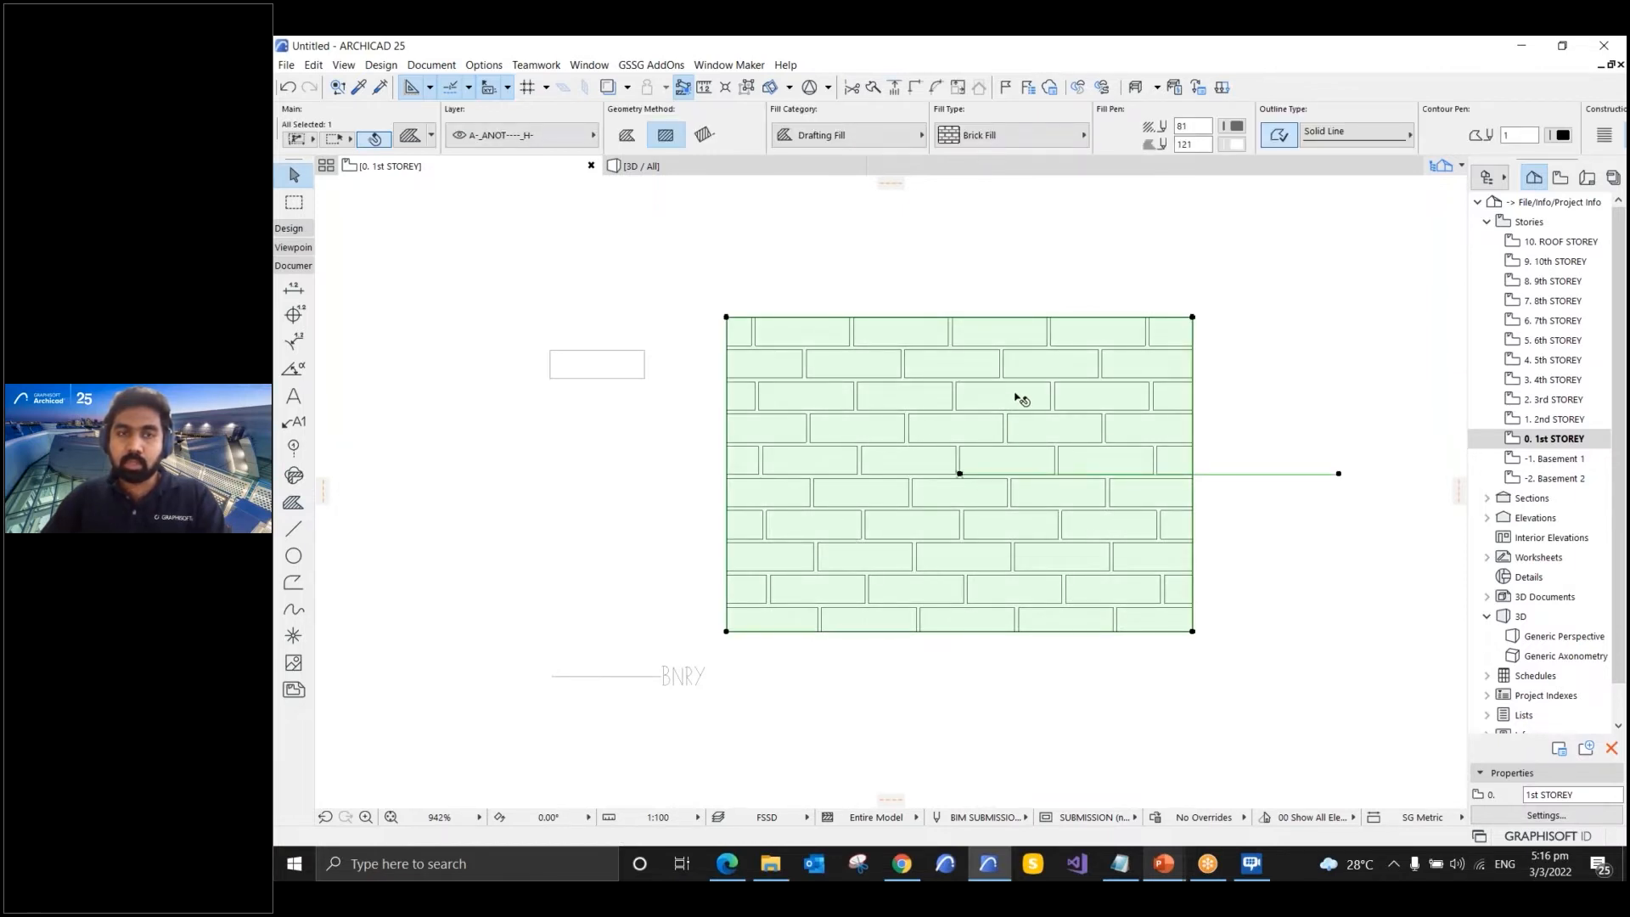
key("Escape")
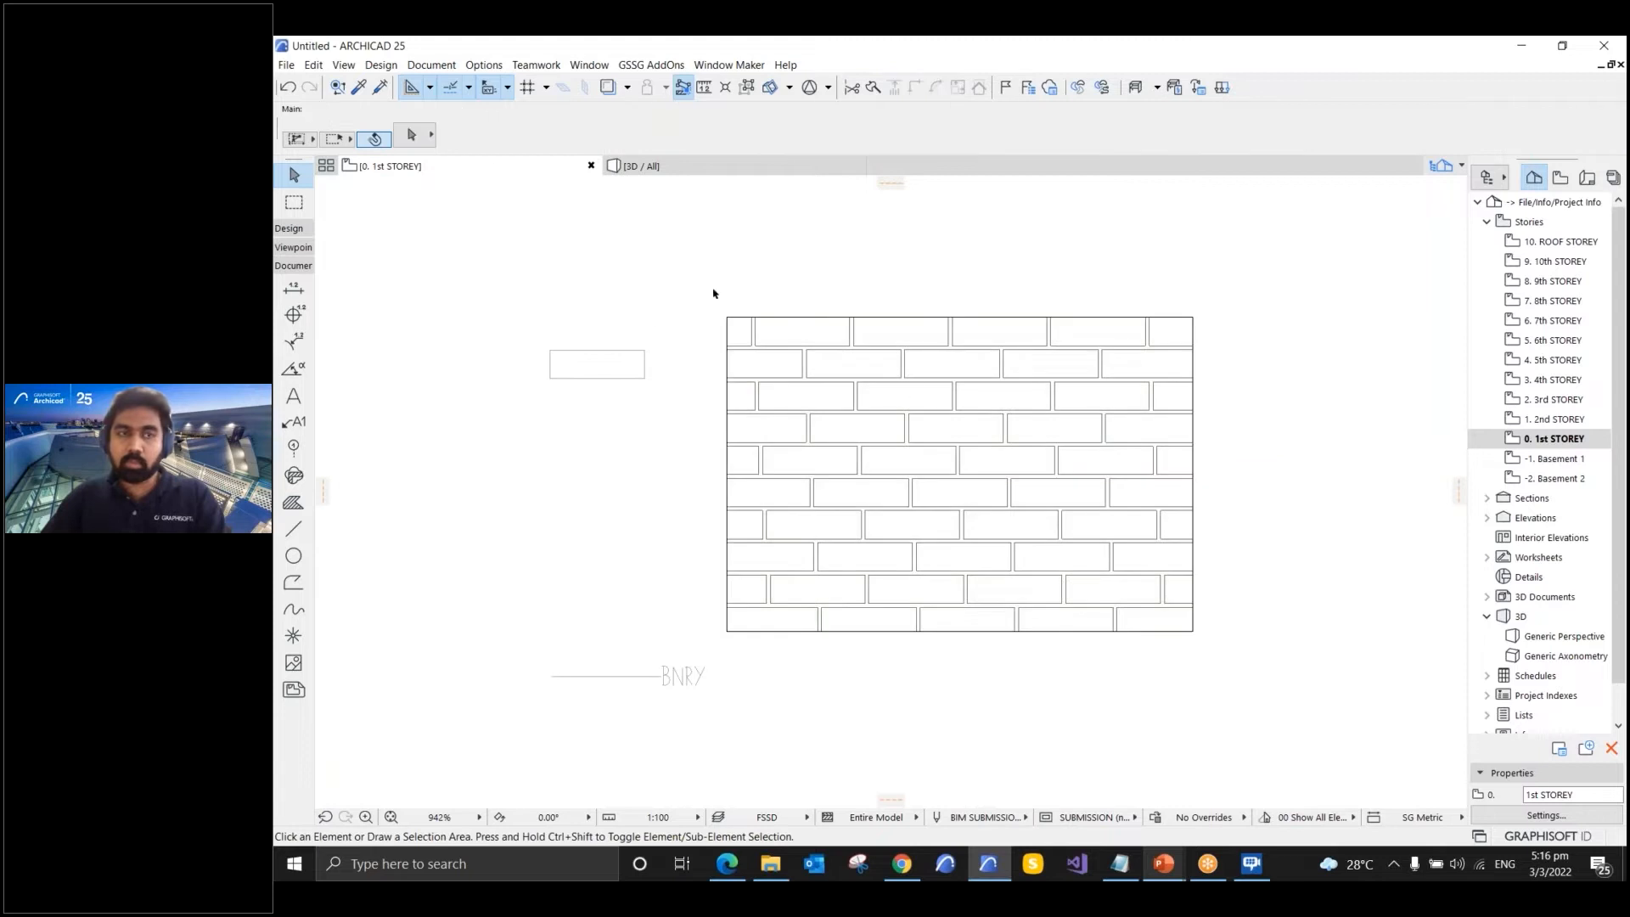
left_click(293, 501)
left_click(411, 136)
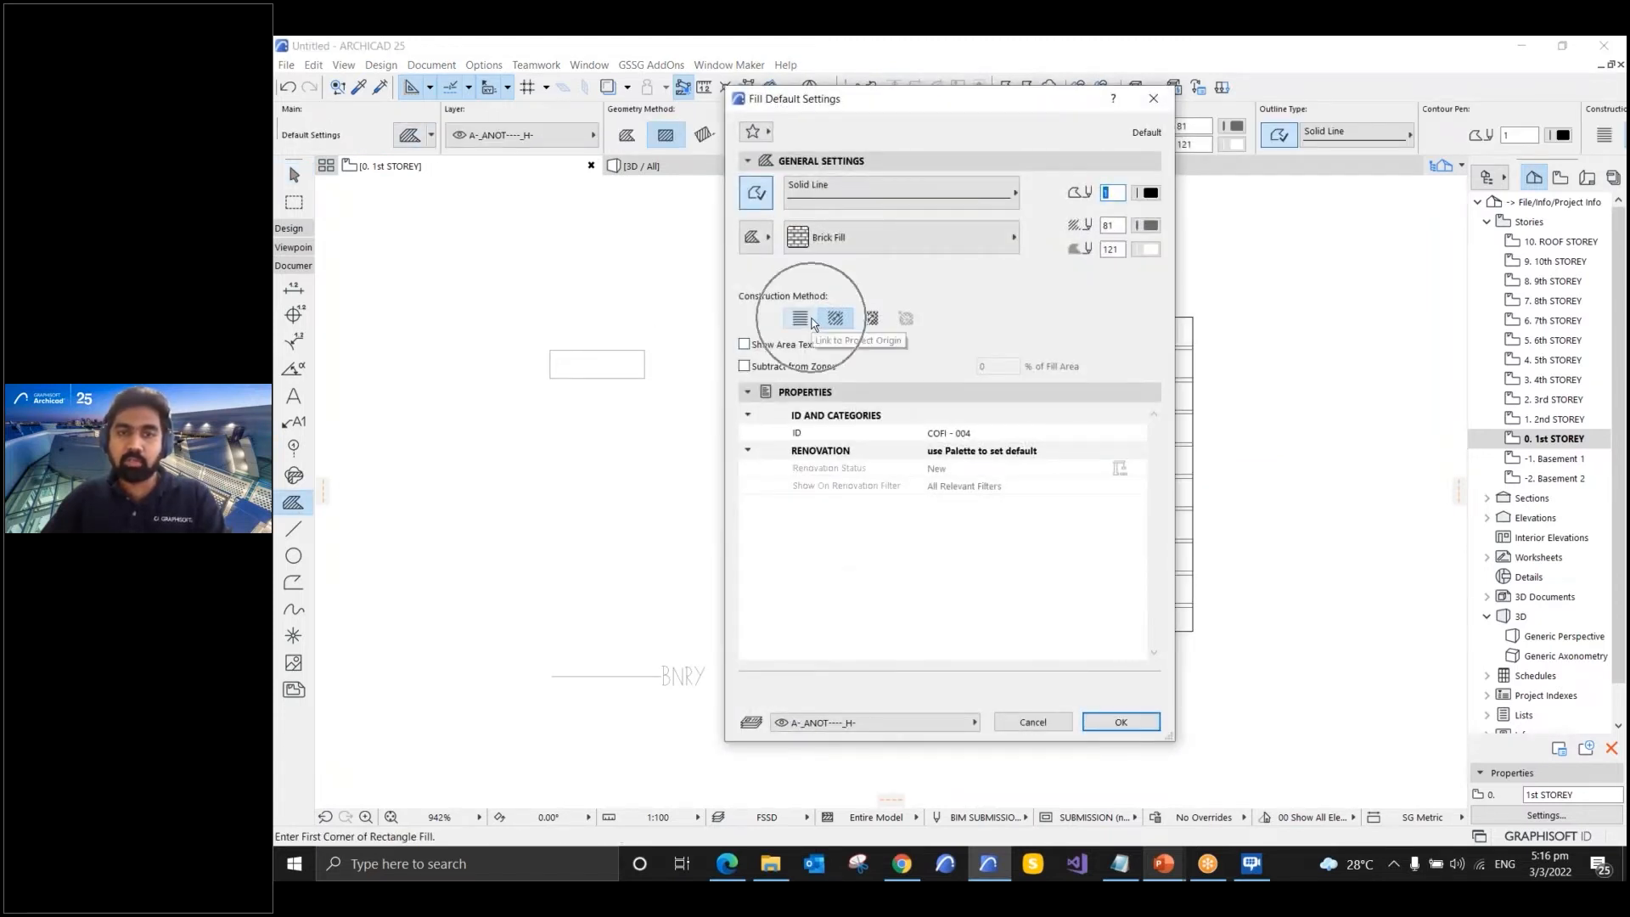
left_click(830, 321)
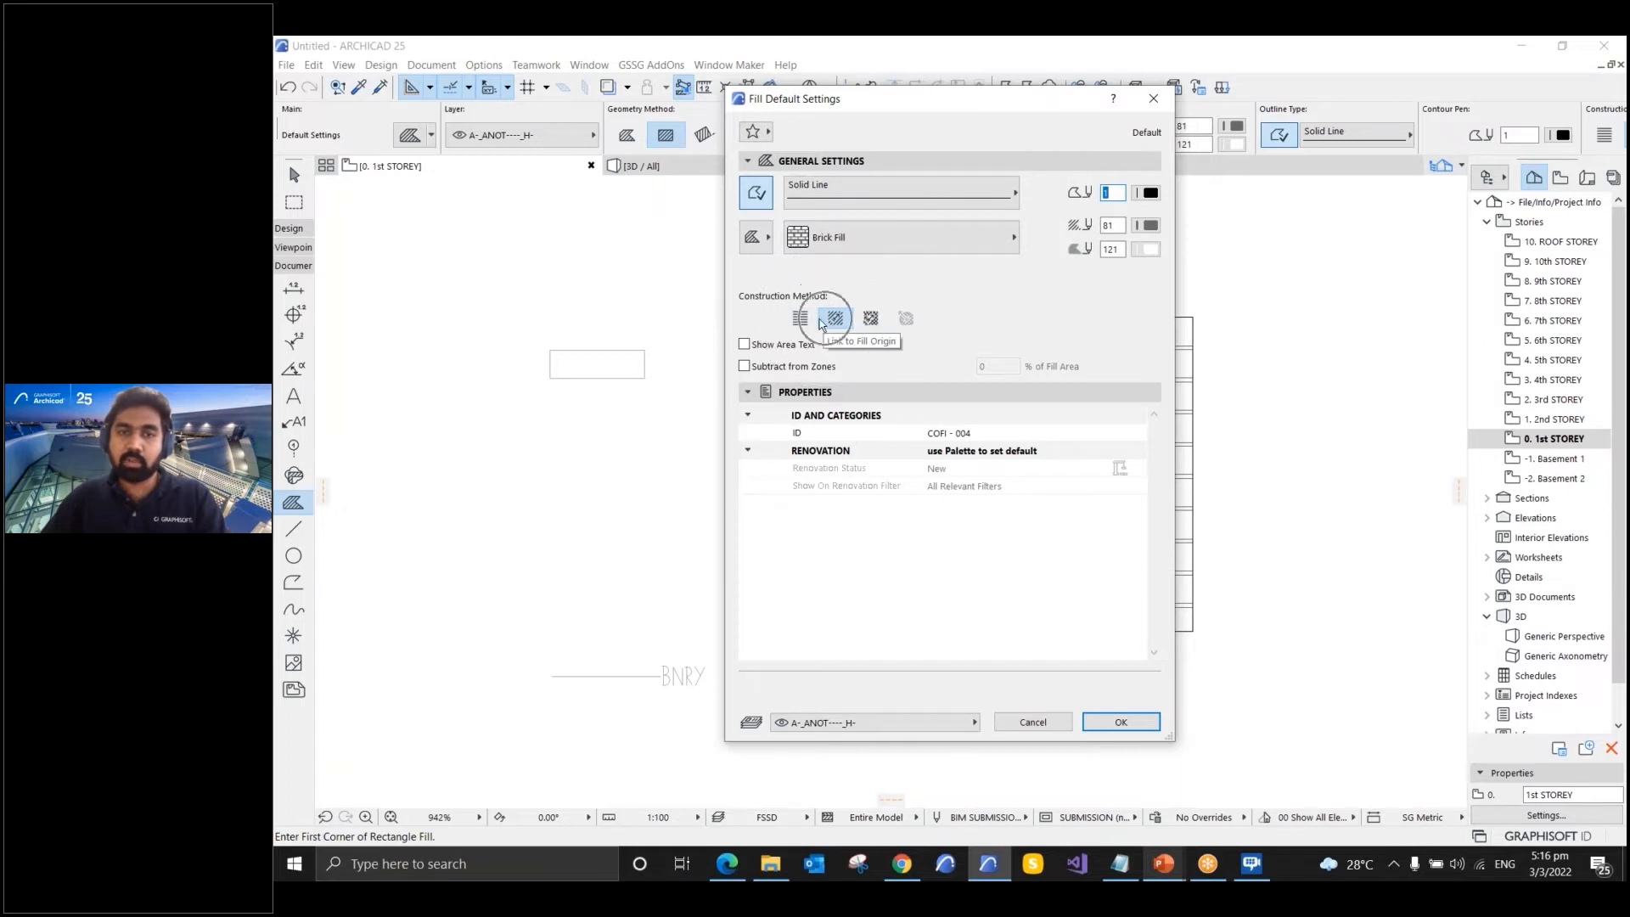
left_click(1107, 721)
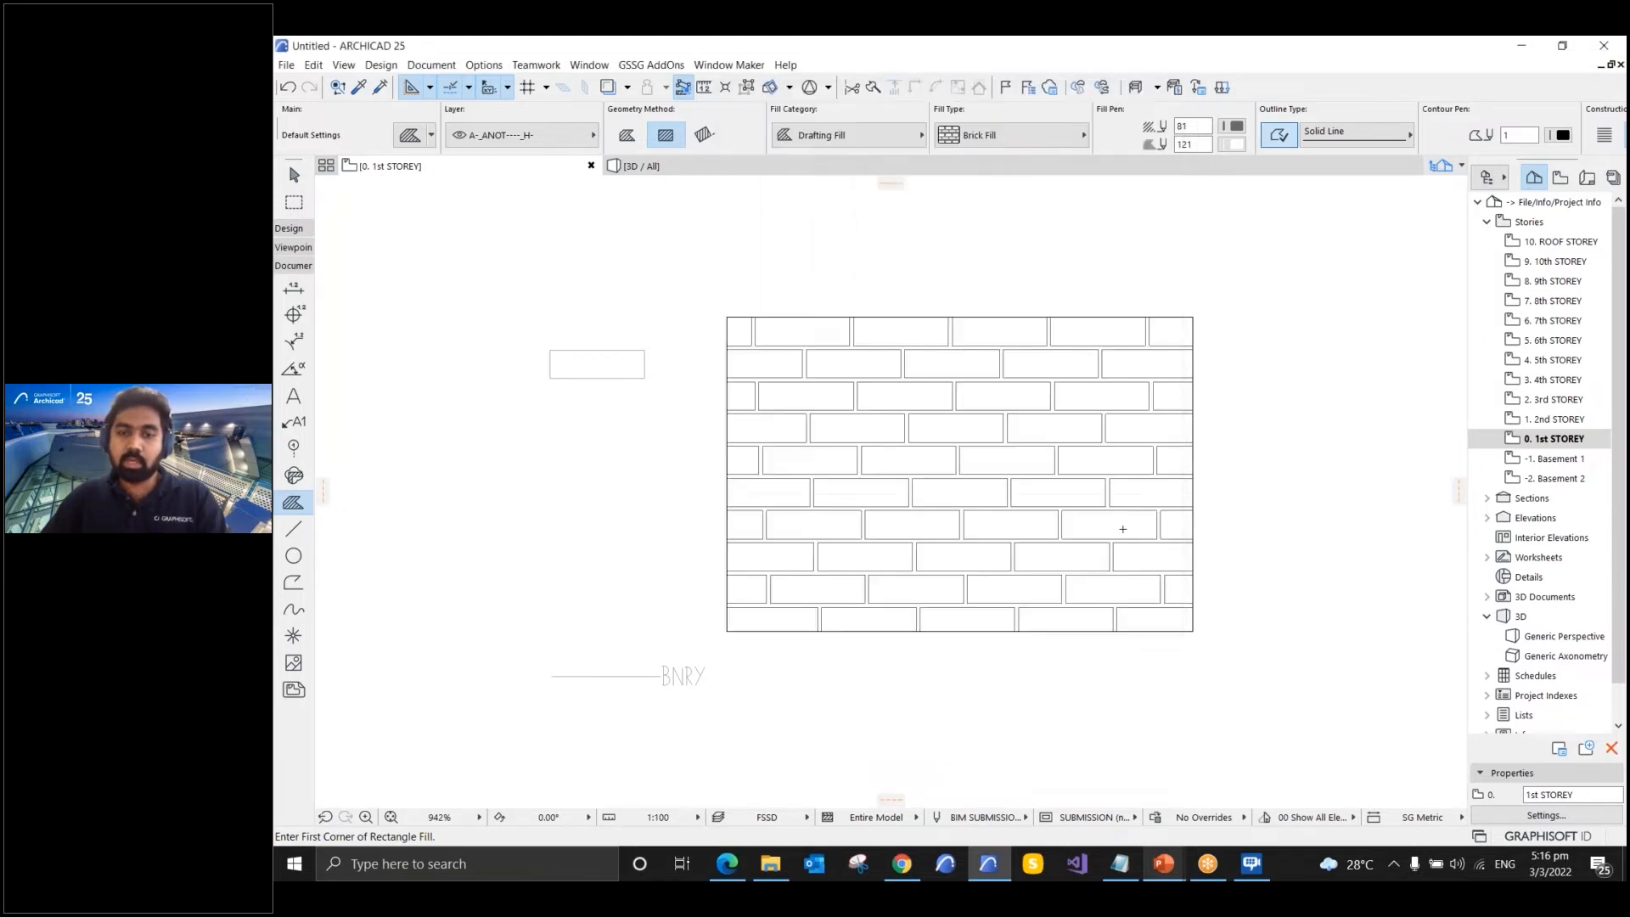
key("Escape")
- Rotate the placed fill's brick pattern with its direction handle, first to a shallow diagonal and again to a steep one
left_click(1080, 561)
key("ctrl")
key("ctrl")
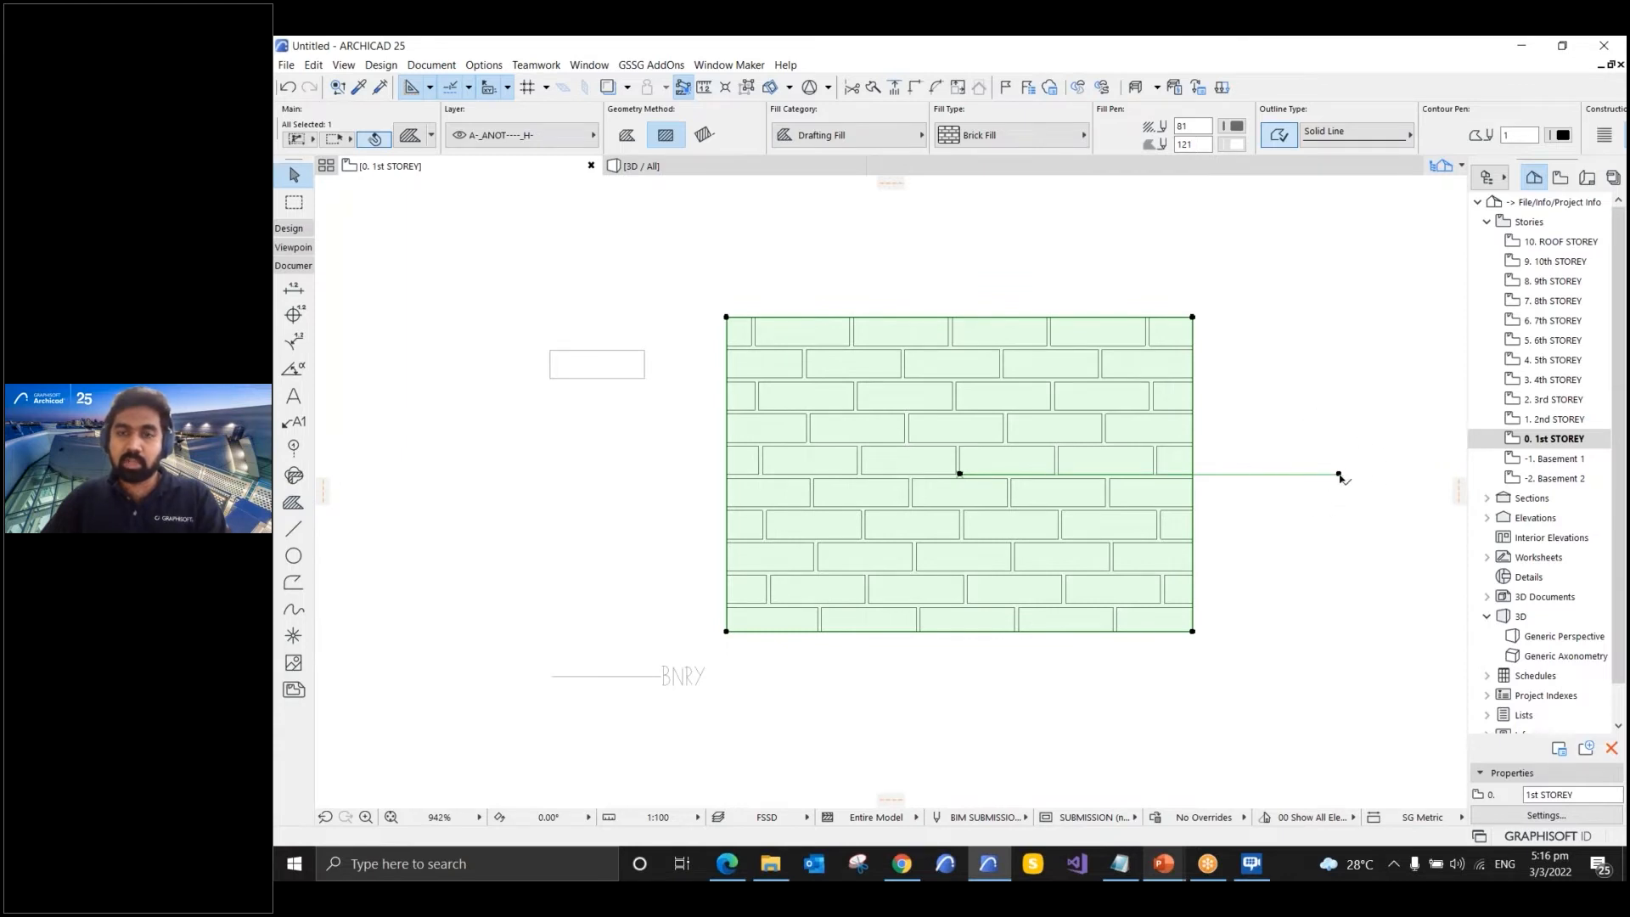
key("ctrl")
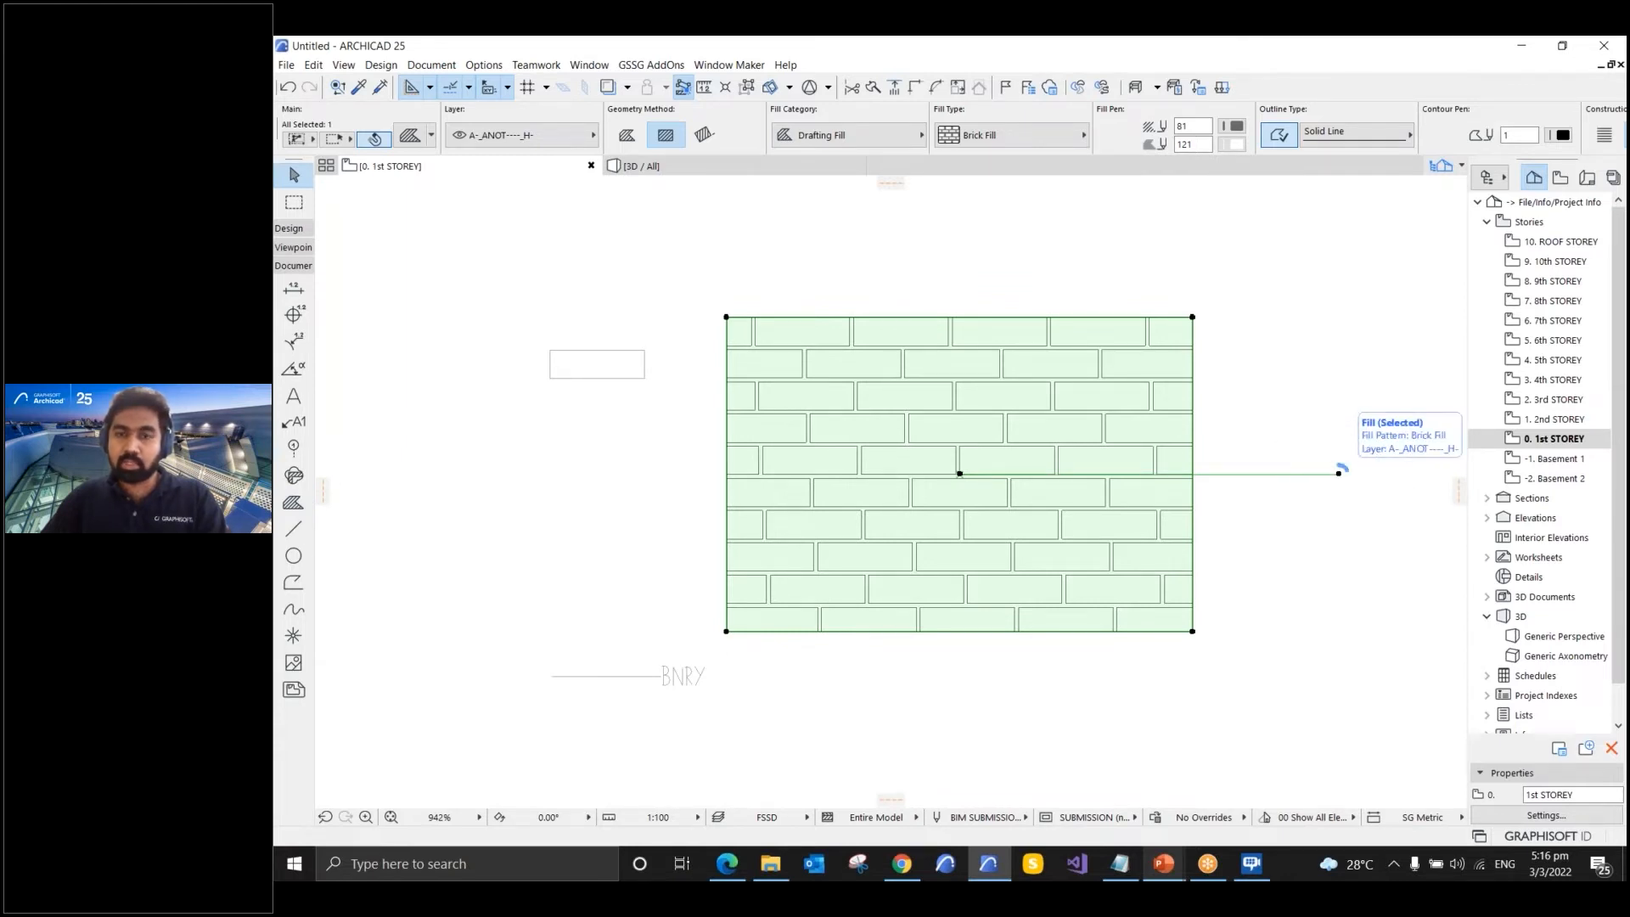
left_click(1339, 473)
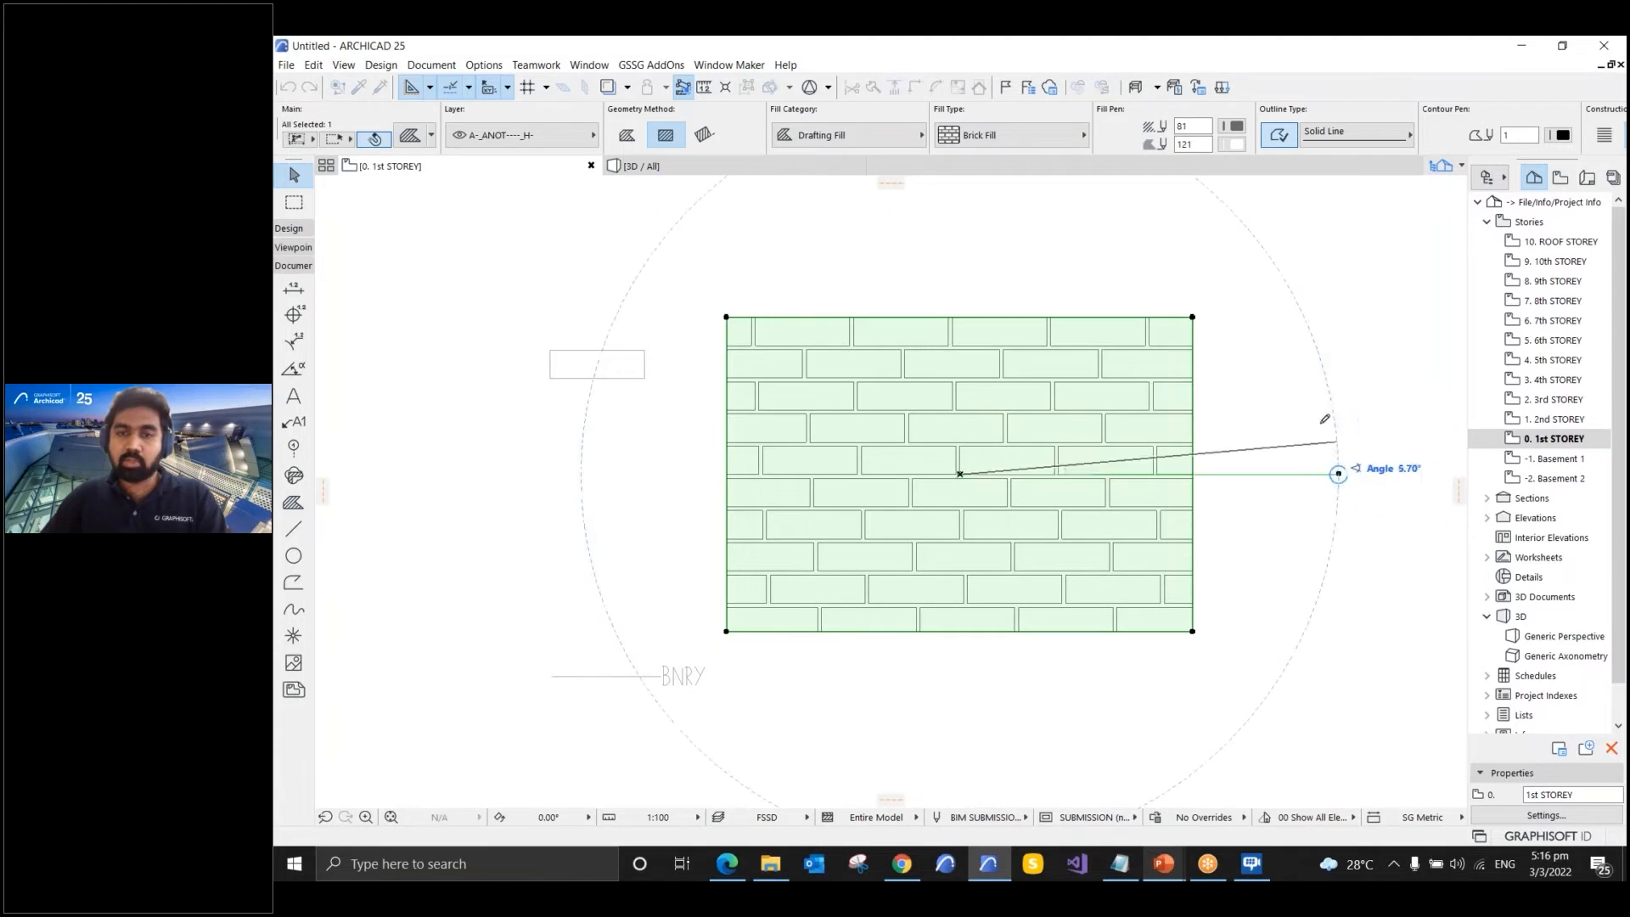
left_click(1287, 271)
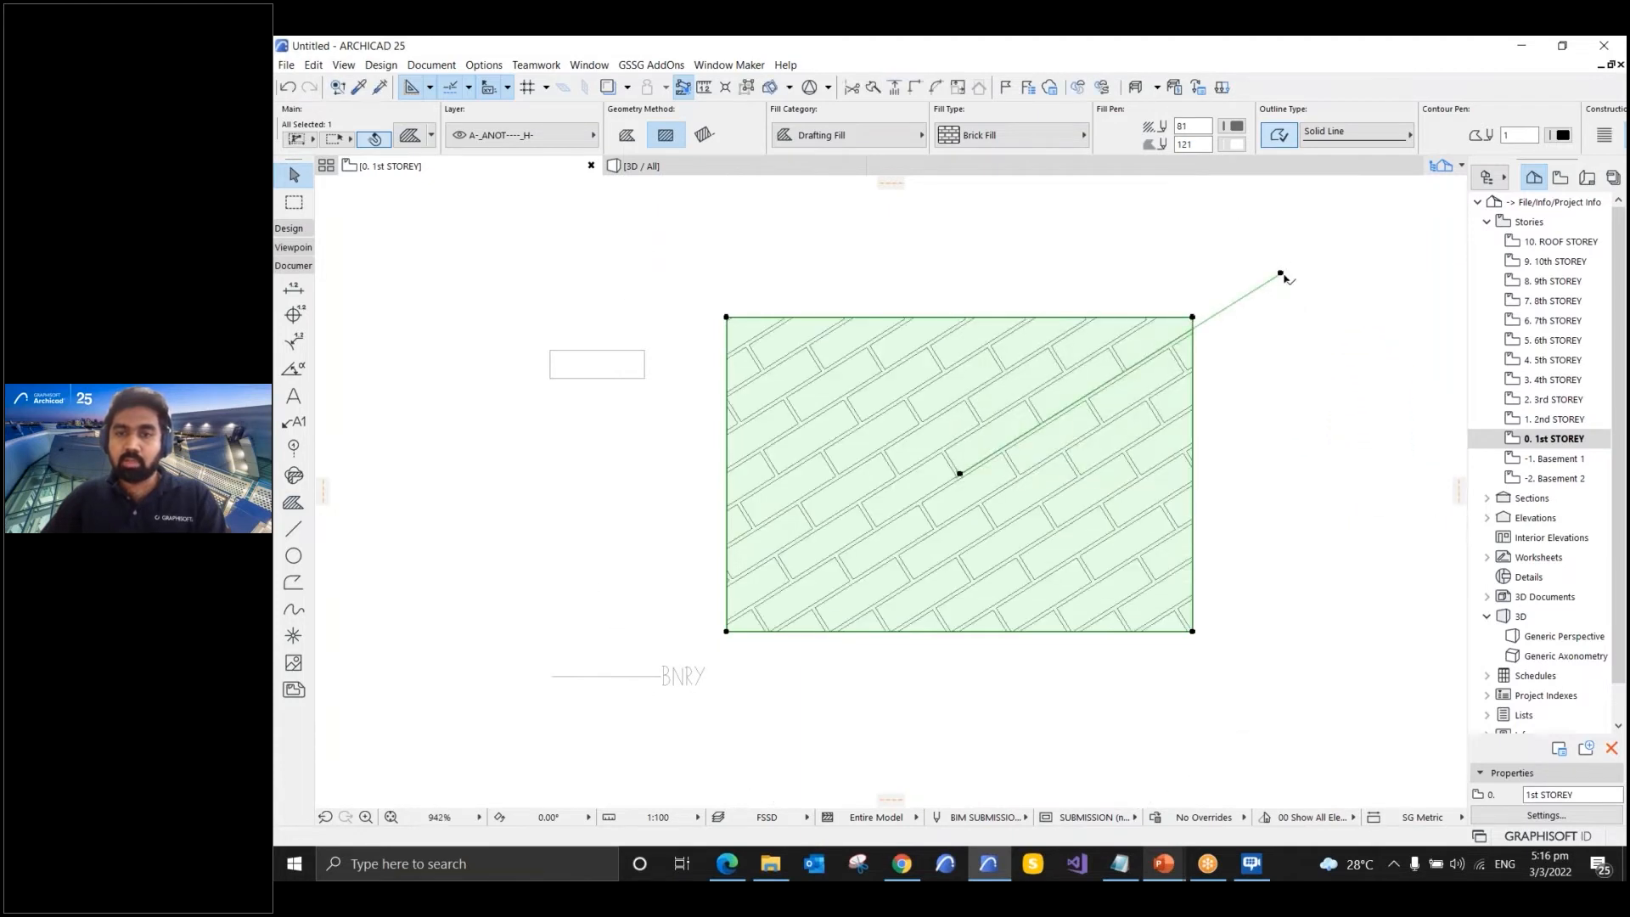
key("Escape")
left_click(1033, 433)
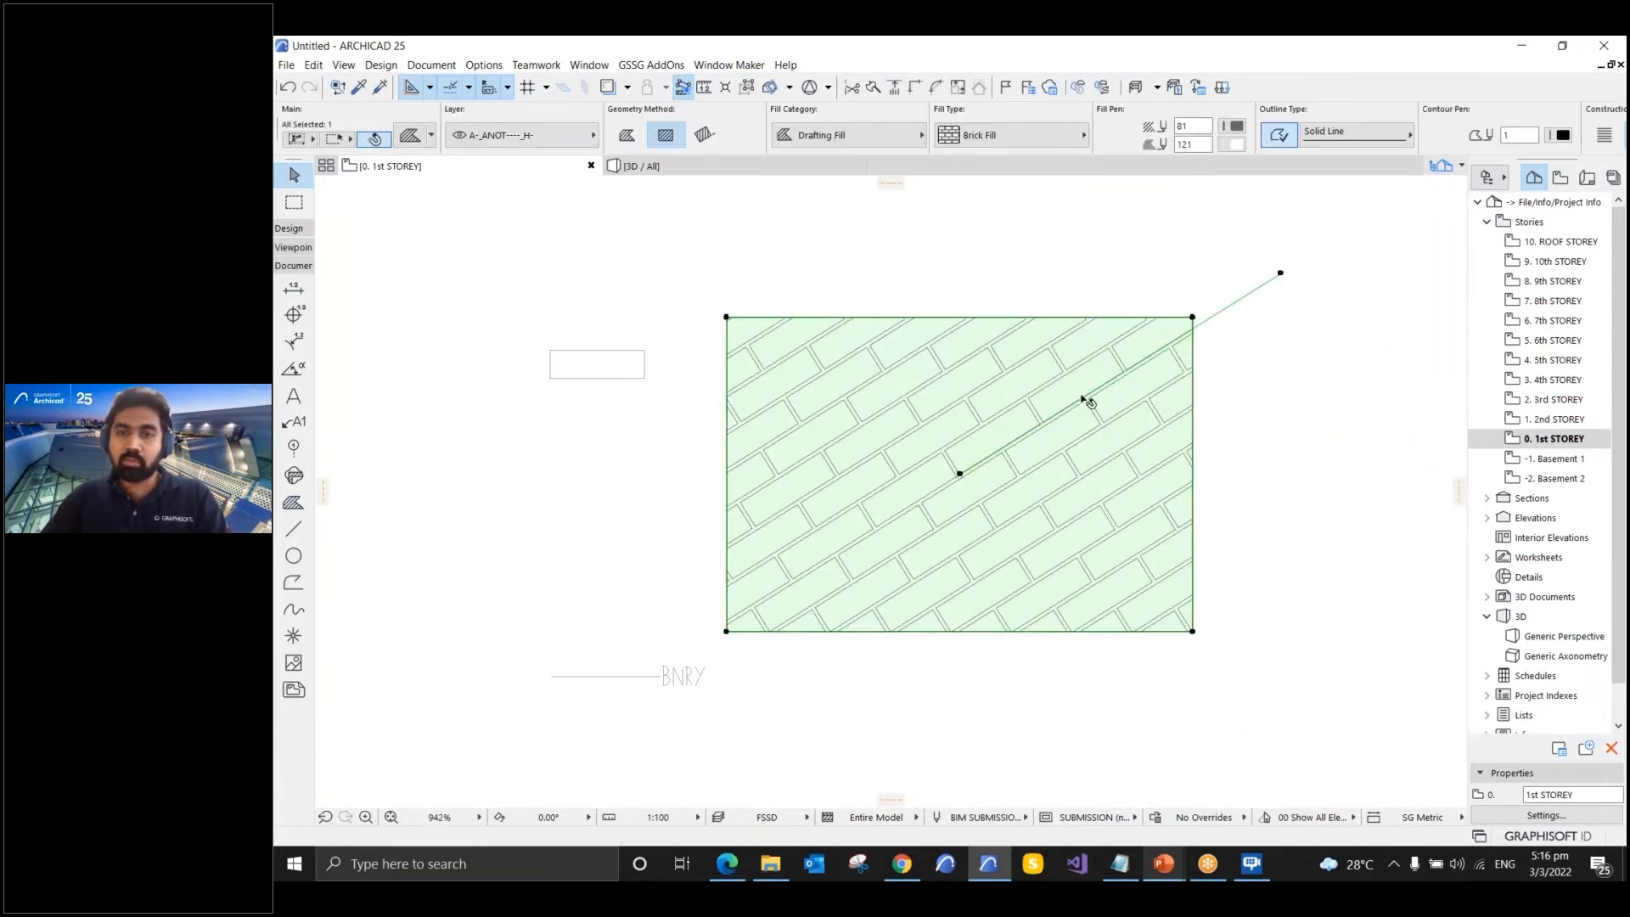
left_click(1282, 273)
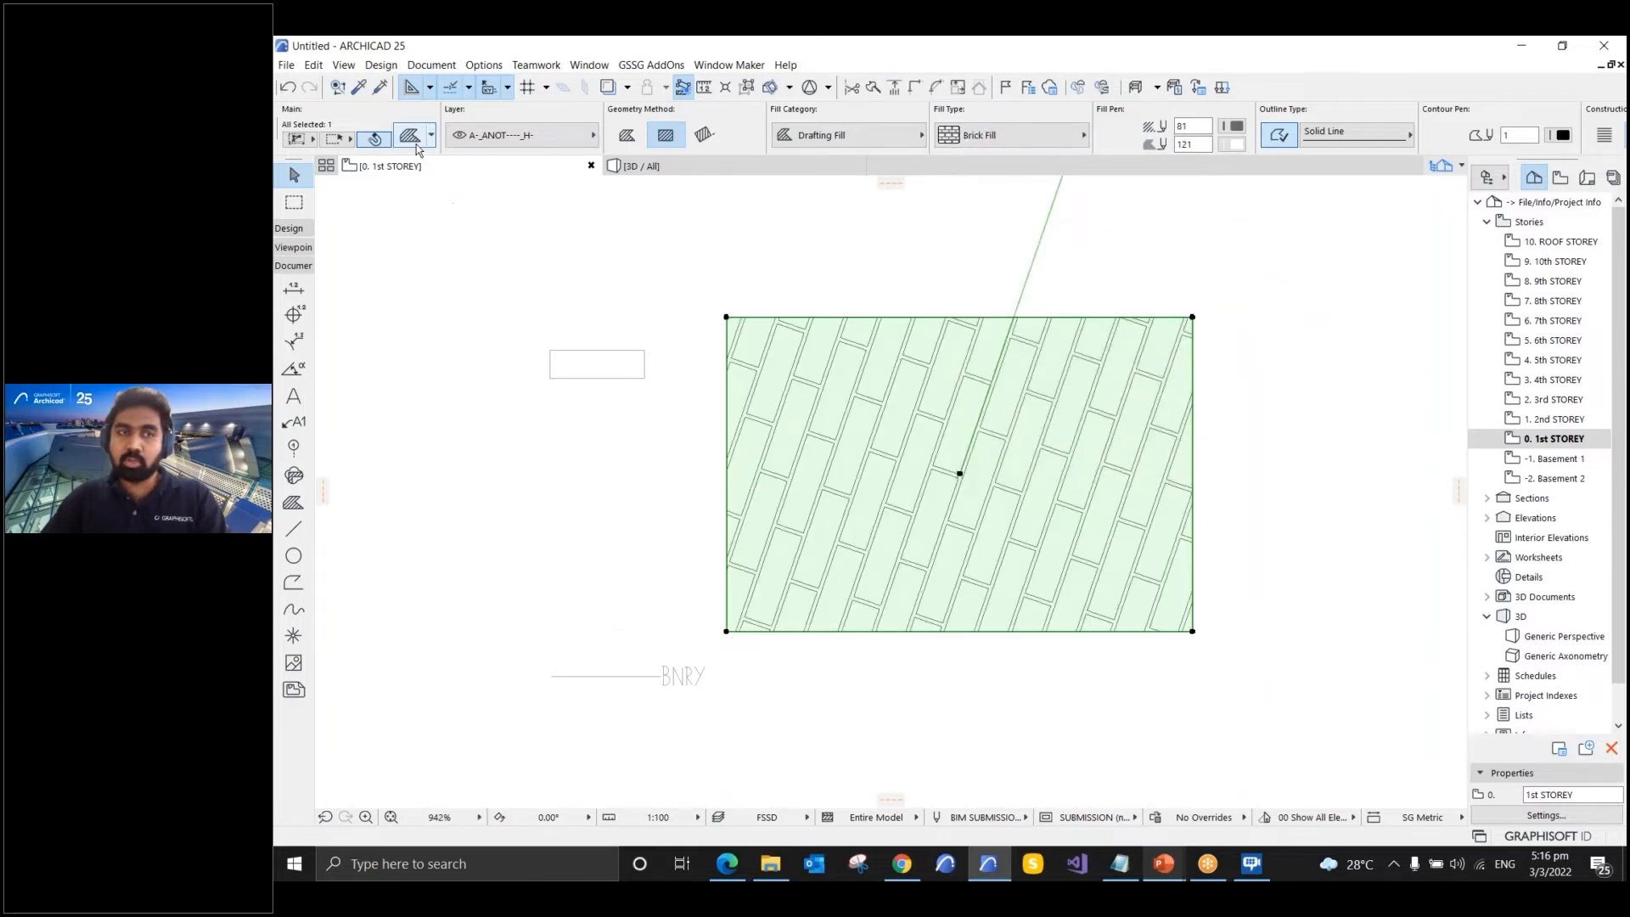
- Set the rotated fill's construction method to Link to Fill Origin in its selection settings, and deselect the fill
double_click(812, 334)
left_click(834, 322)
left_click(834, 321)
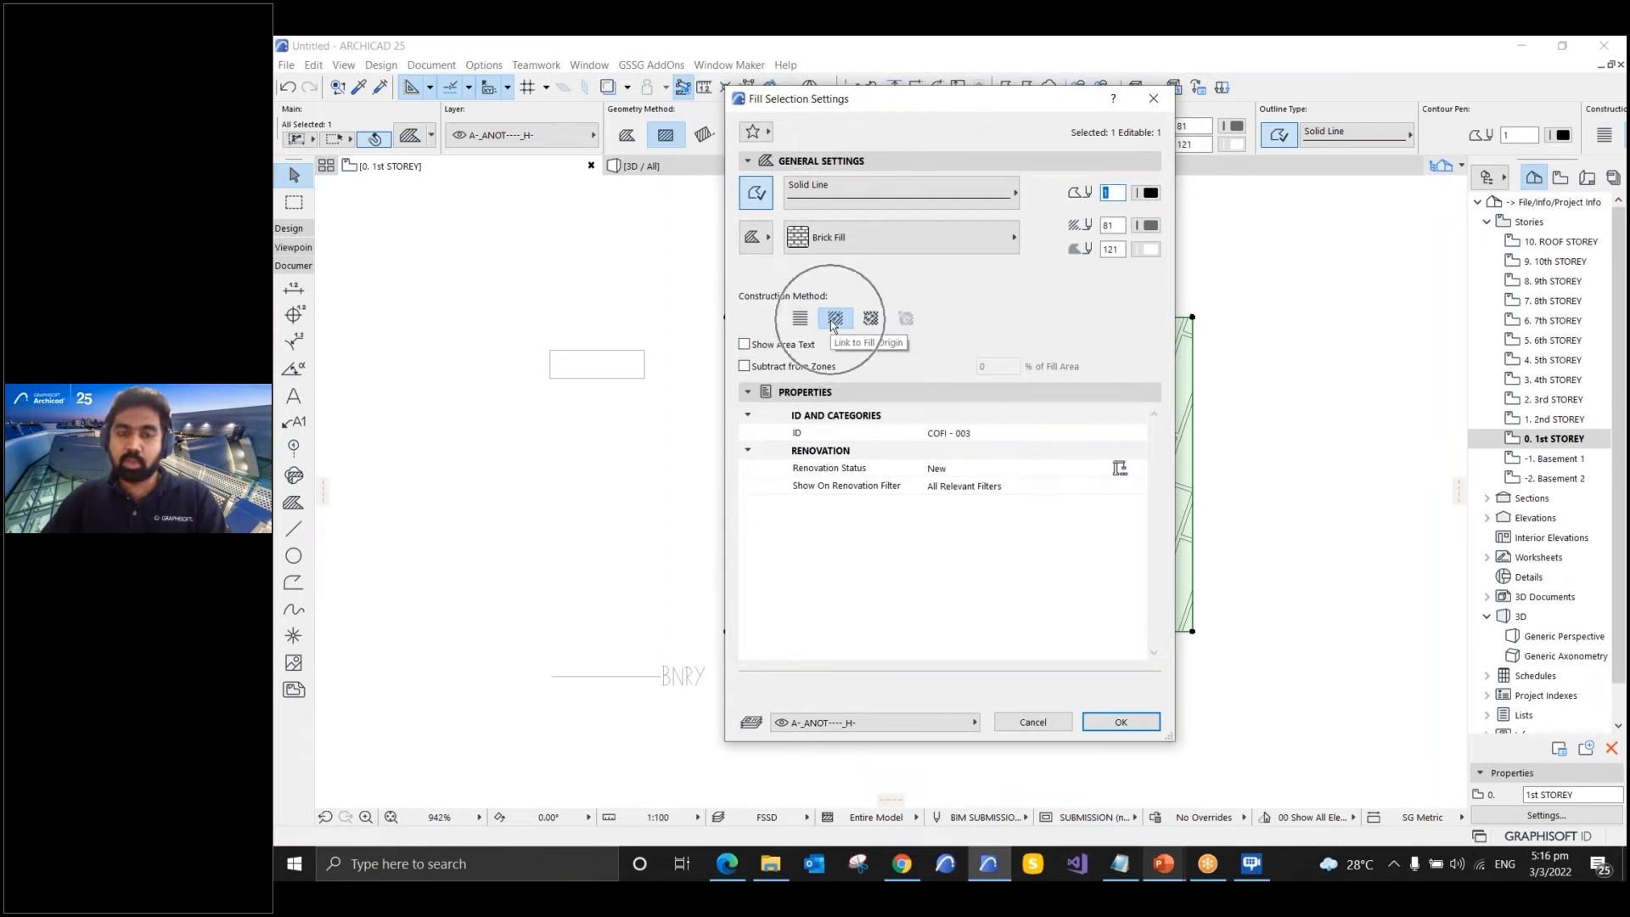
key("ctrl")
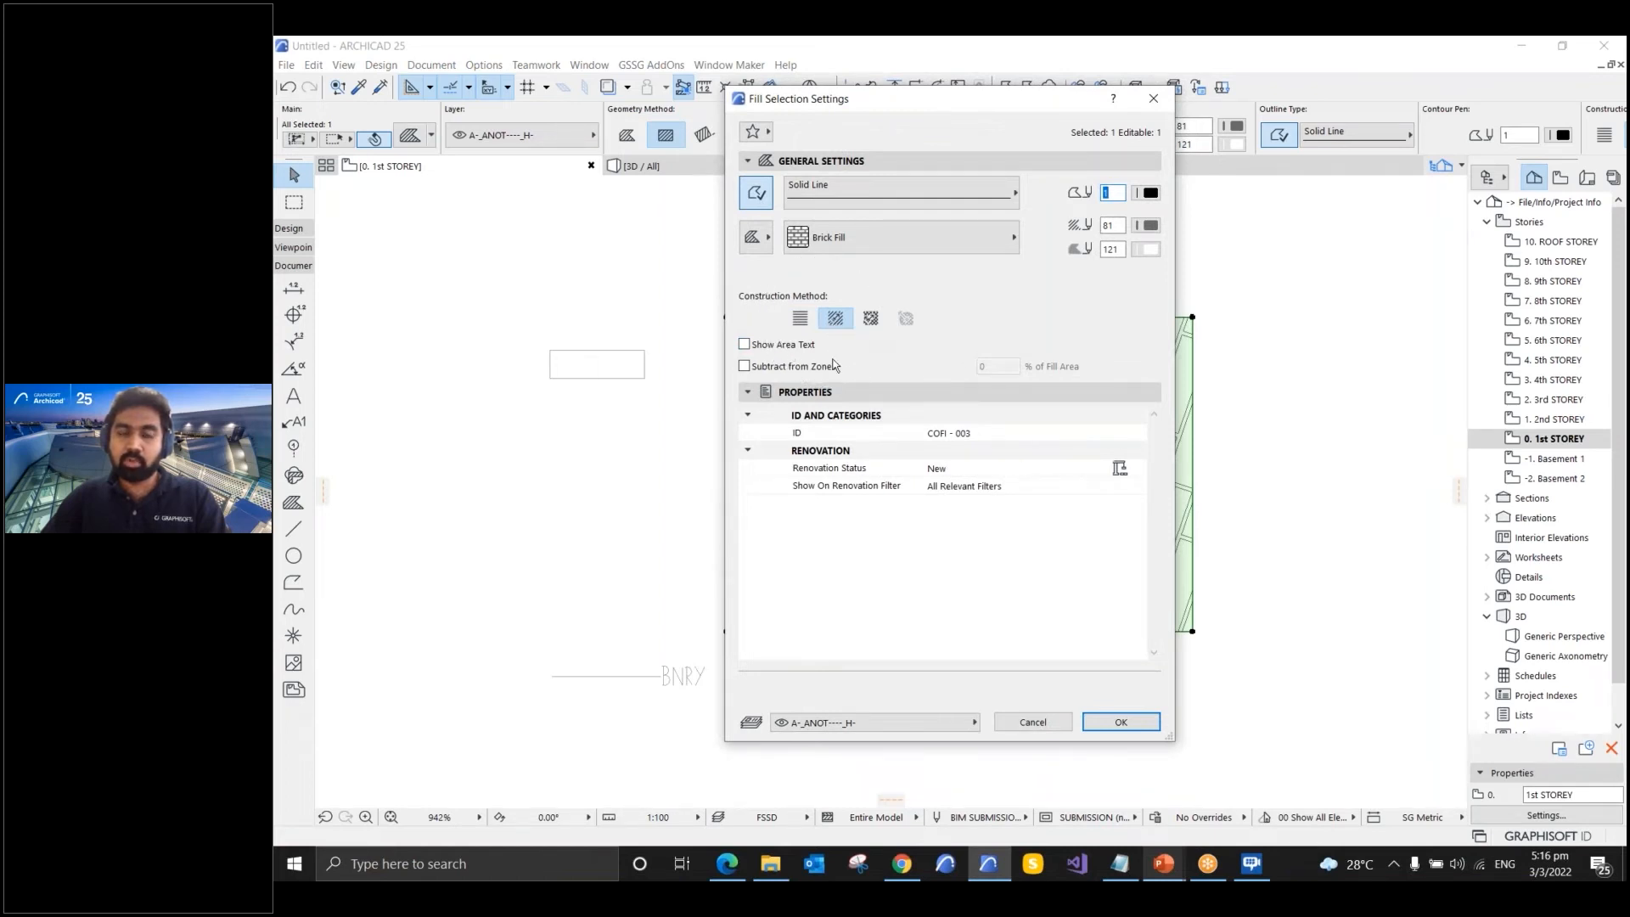
left_click(1113, 722)
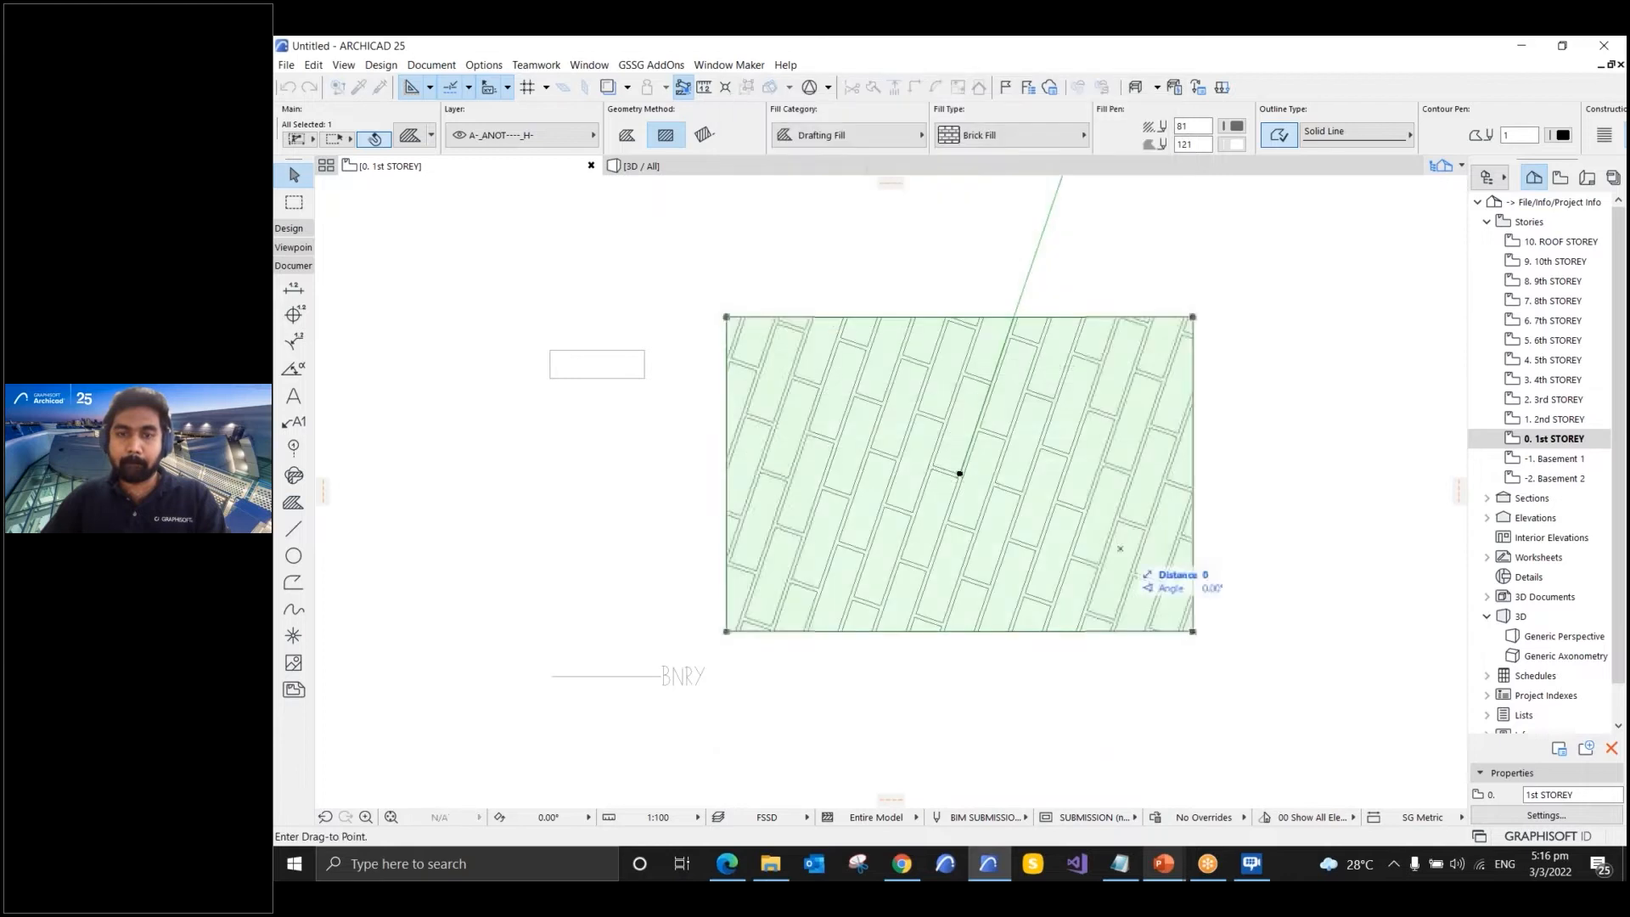
left_click(884, 726)
scroll(842, 668, "down", 3)
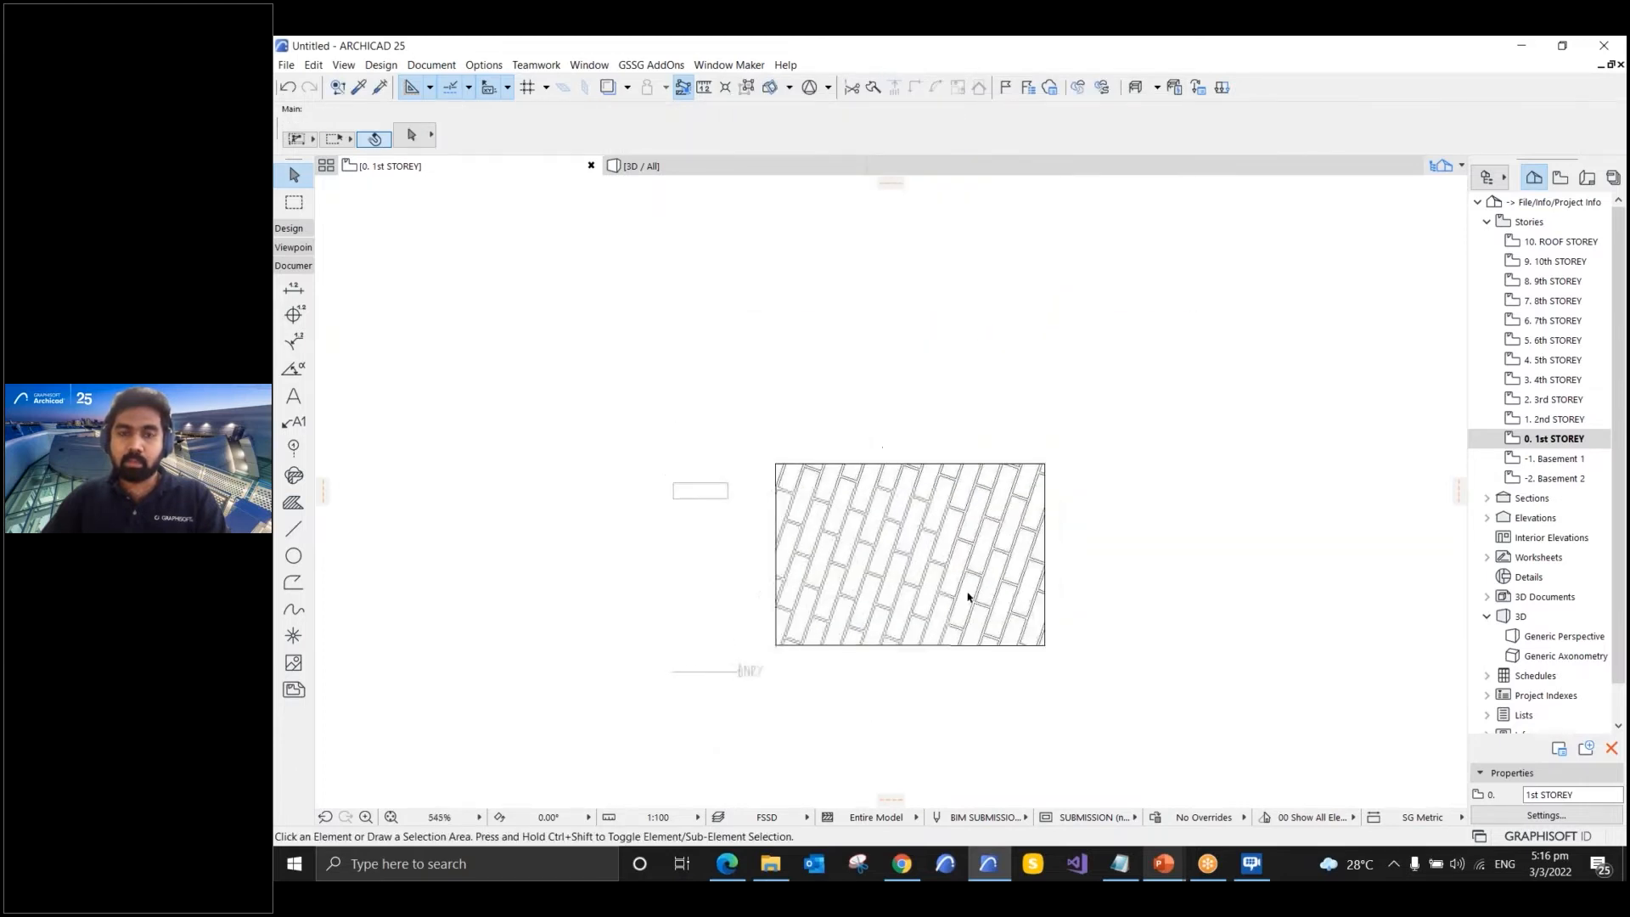
scroll(968, 593, "up", 3)
scroll(776, 553, "up", 1)
middle_click_drag(815, 544, 881, 528)
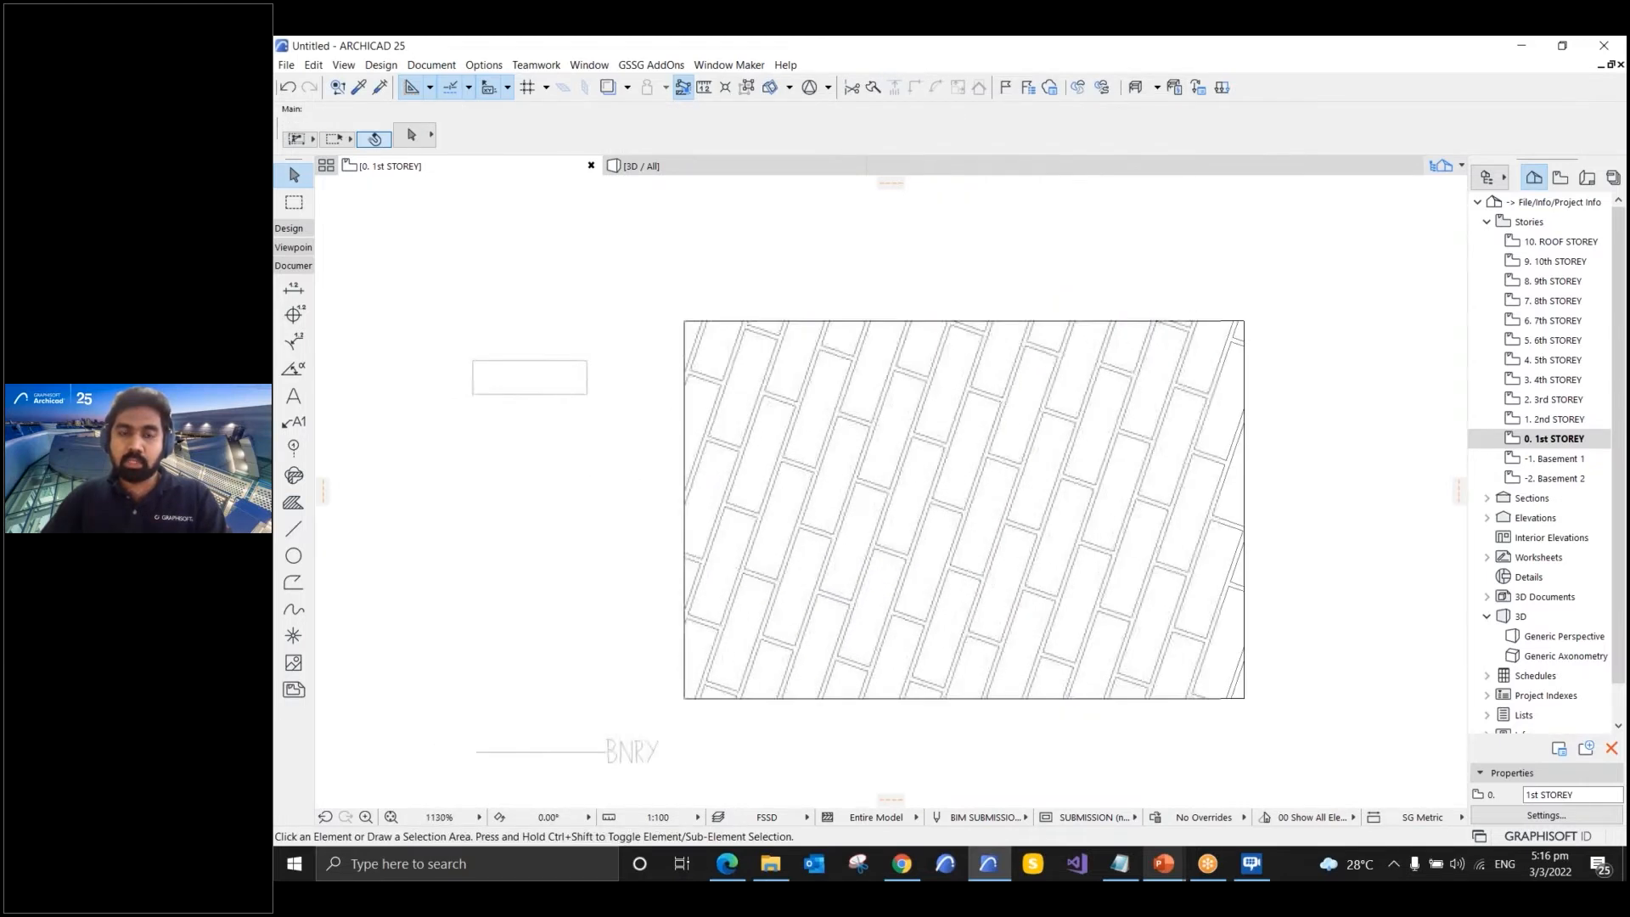
- Open the Surfaces element attributes and choose the Brick - Red surface
left_click(496, 74)
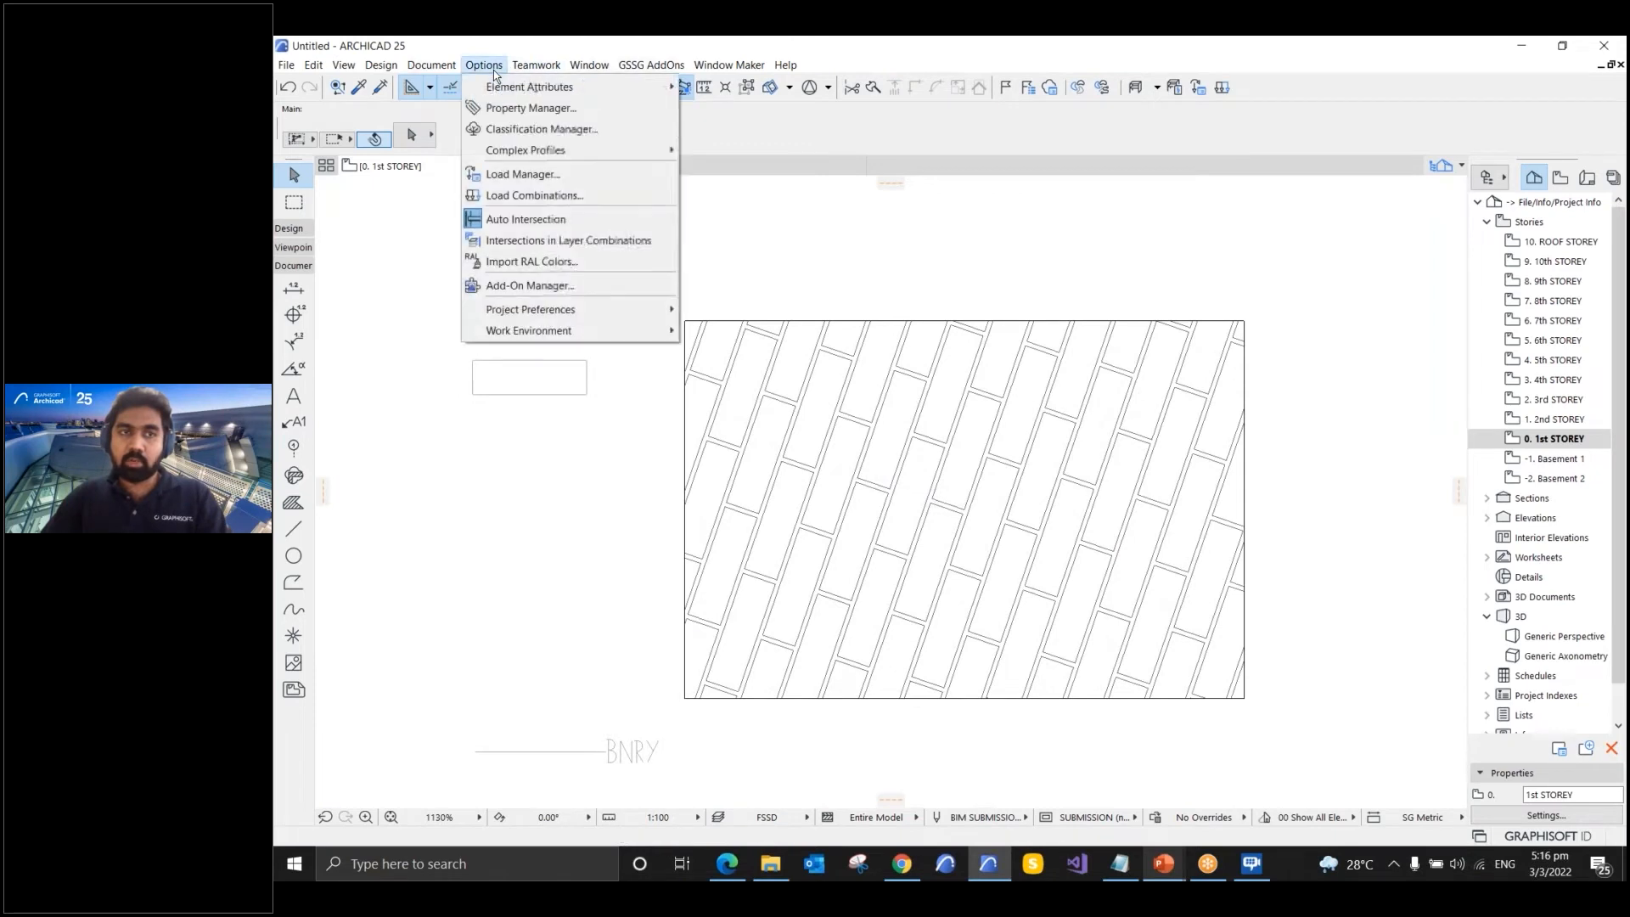
mouse_move(505, 88)
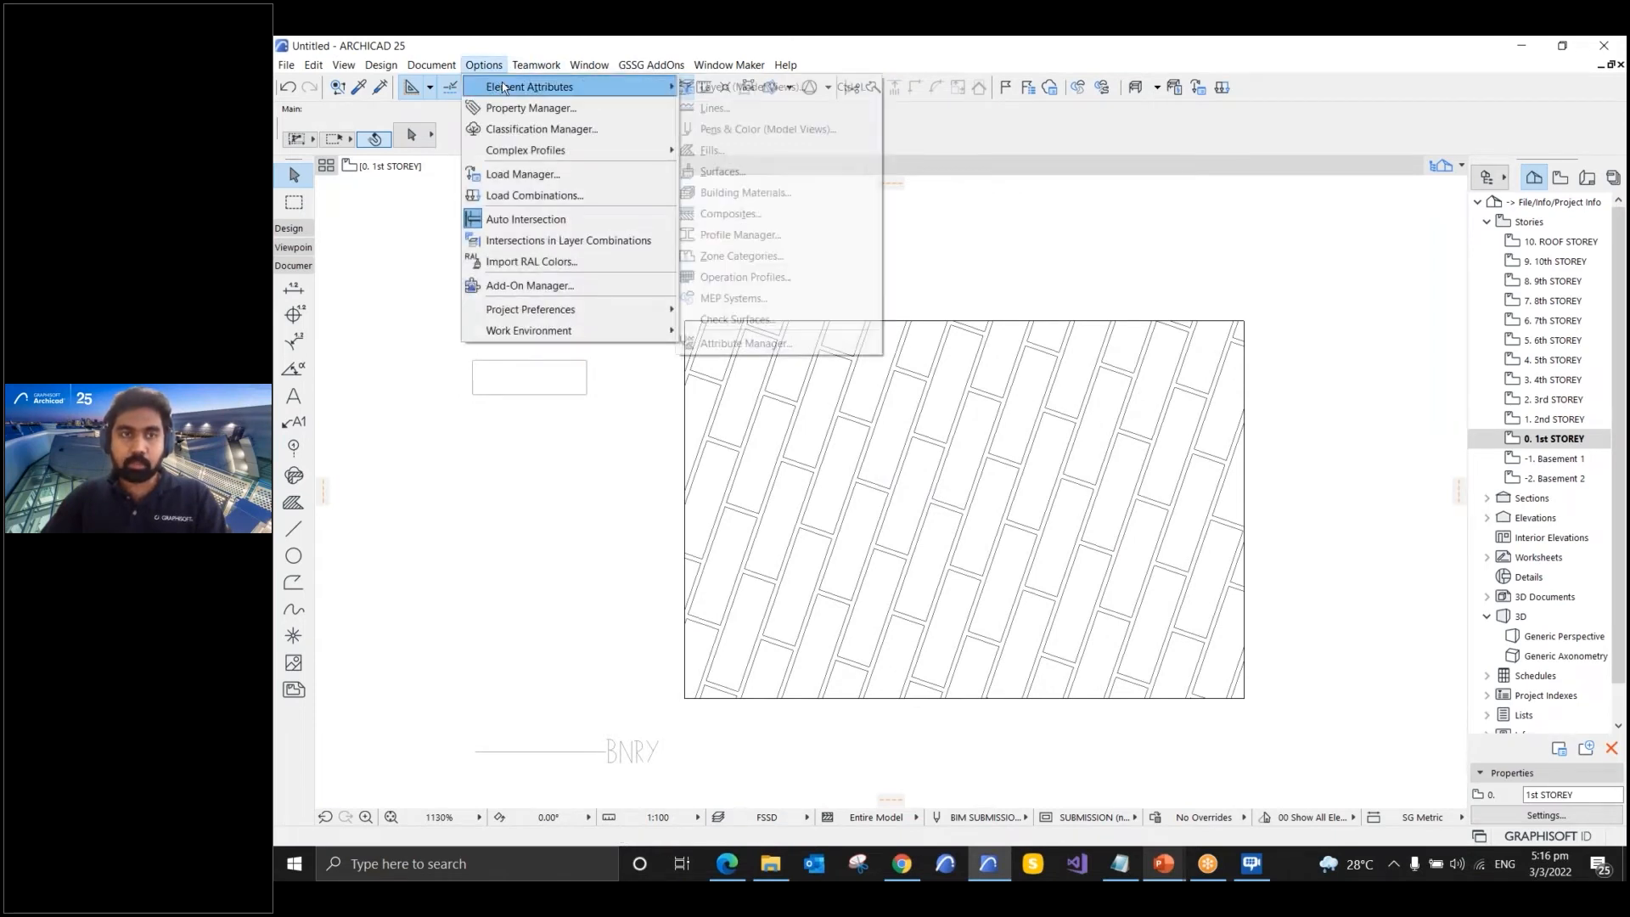
left_click(748, 172)
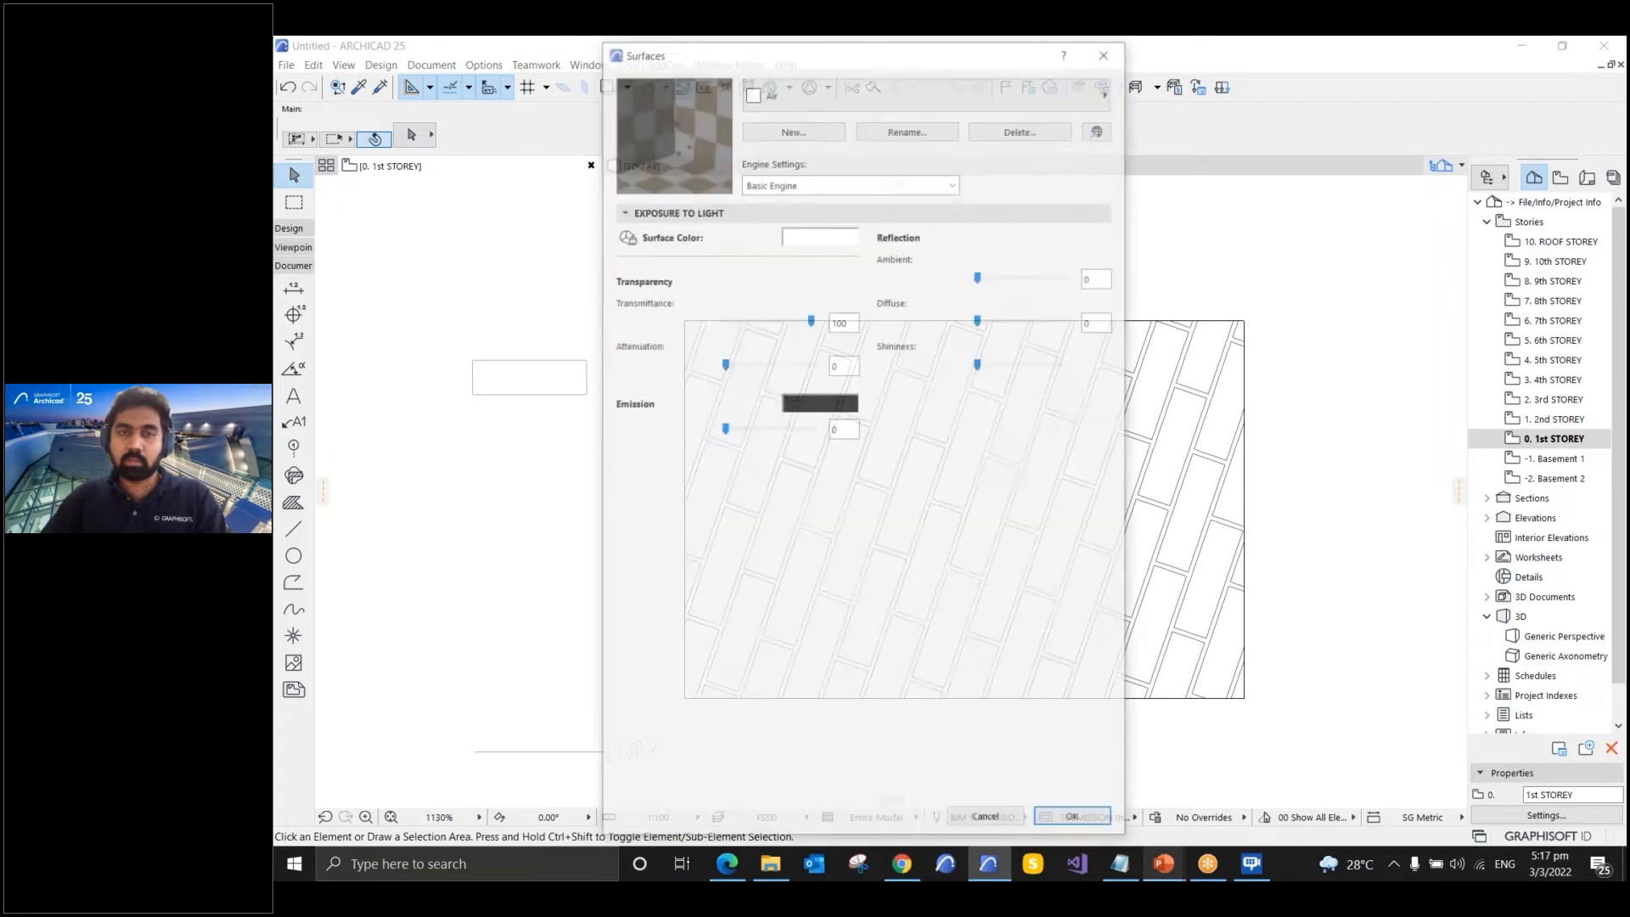
left_click_drag(645, 55, 630, 64)
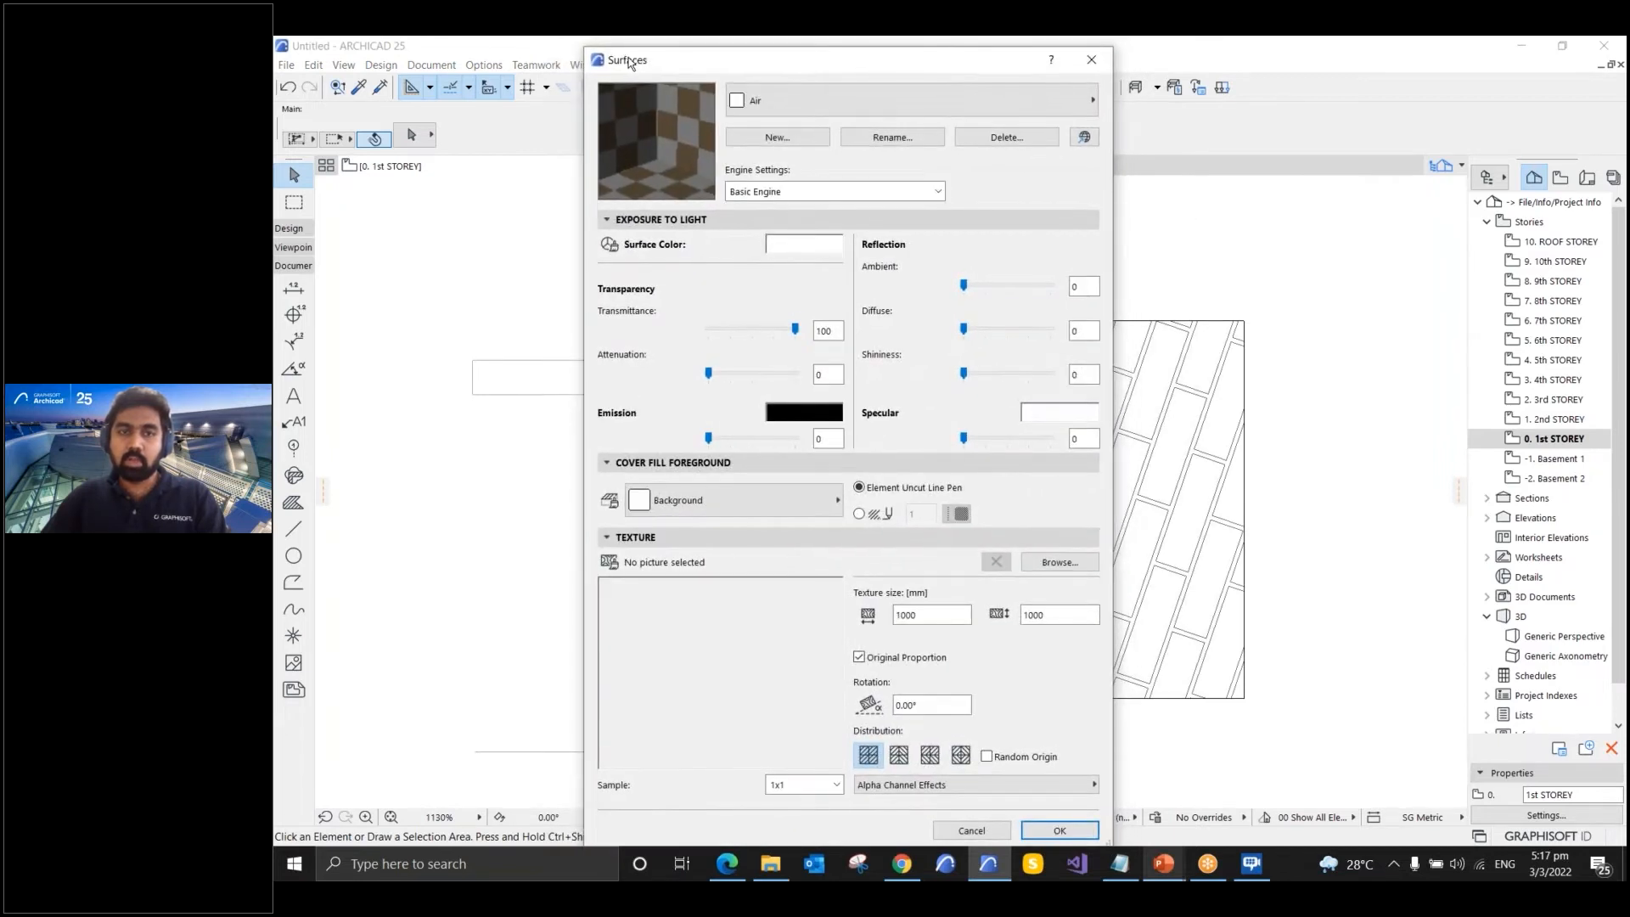
left_click(792, 111)
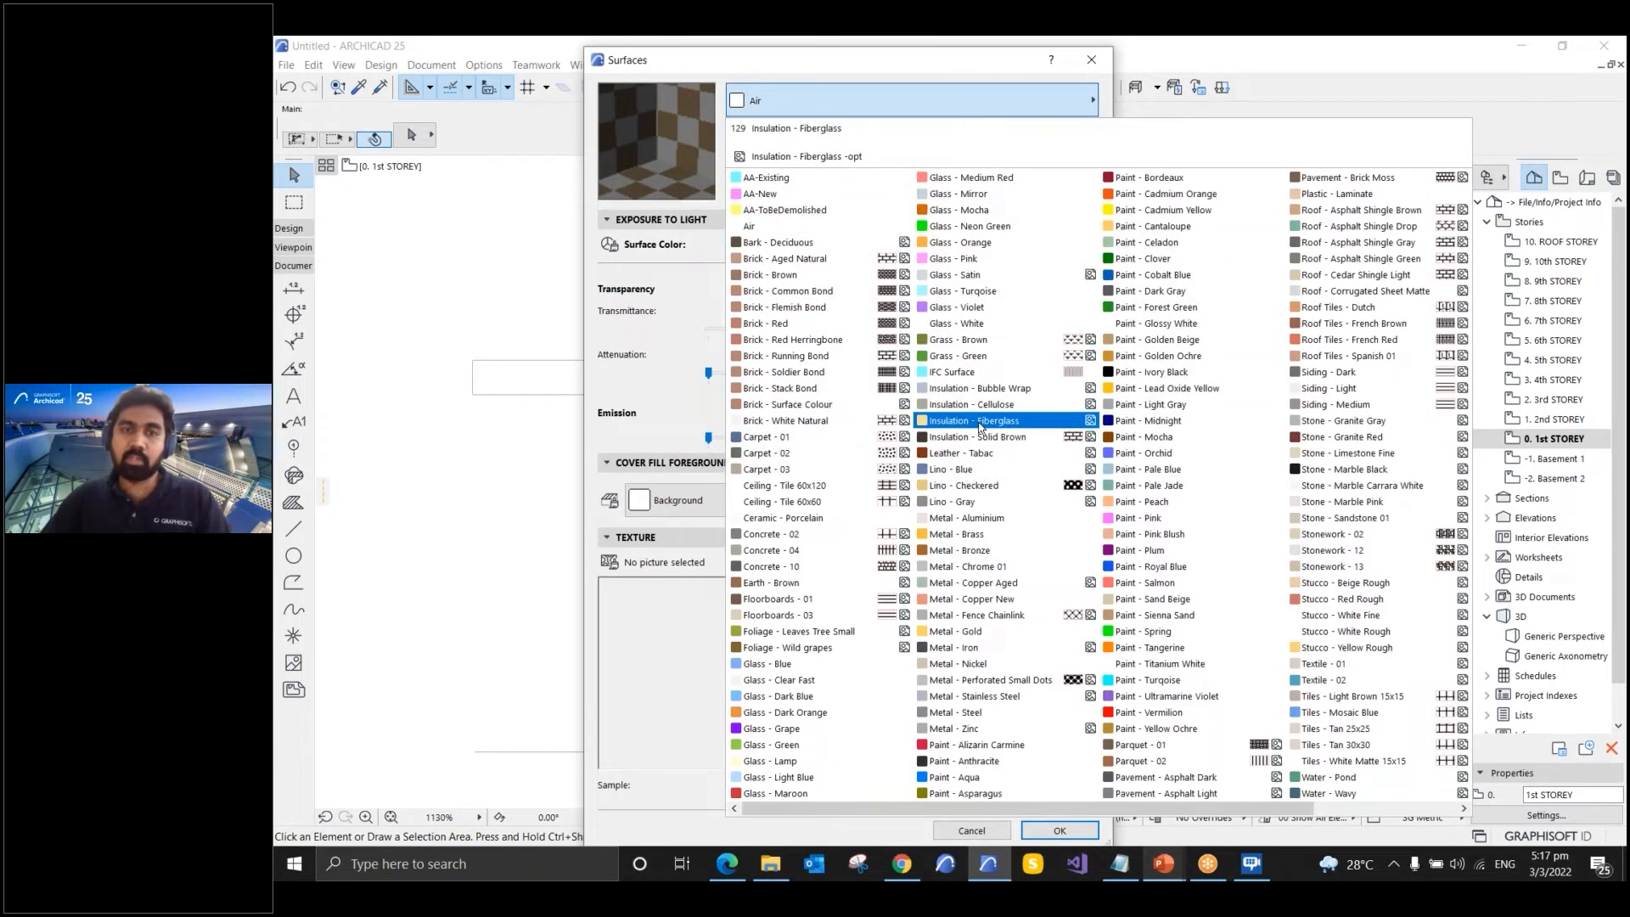
left_click(812, 324)
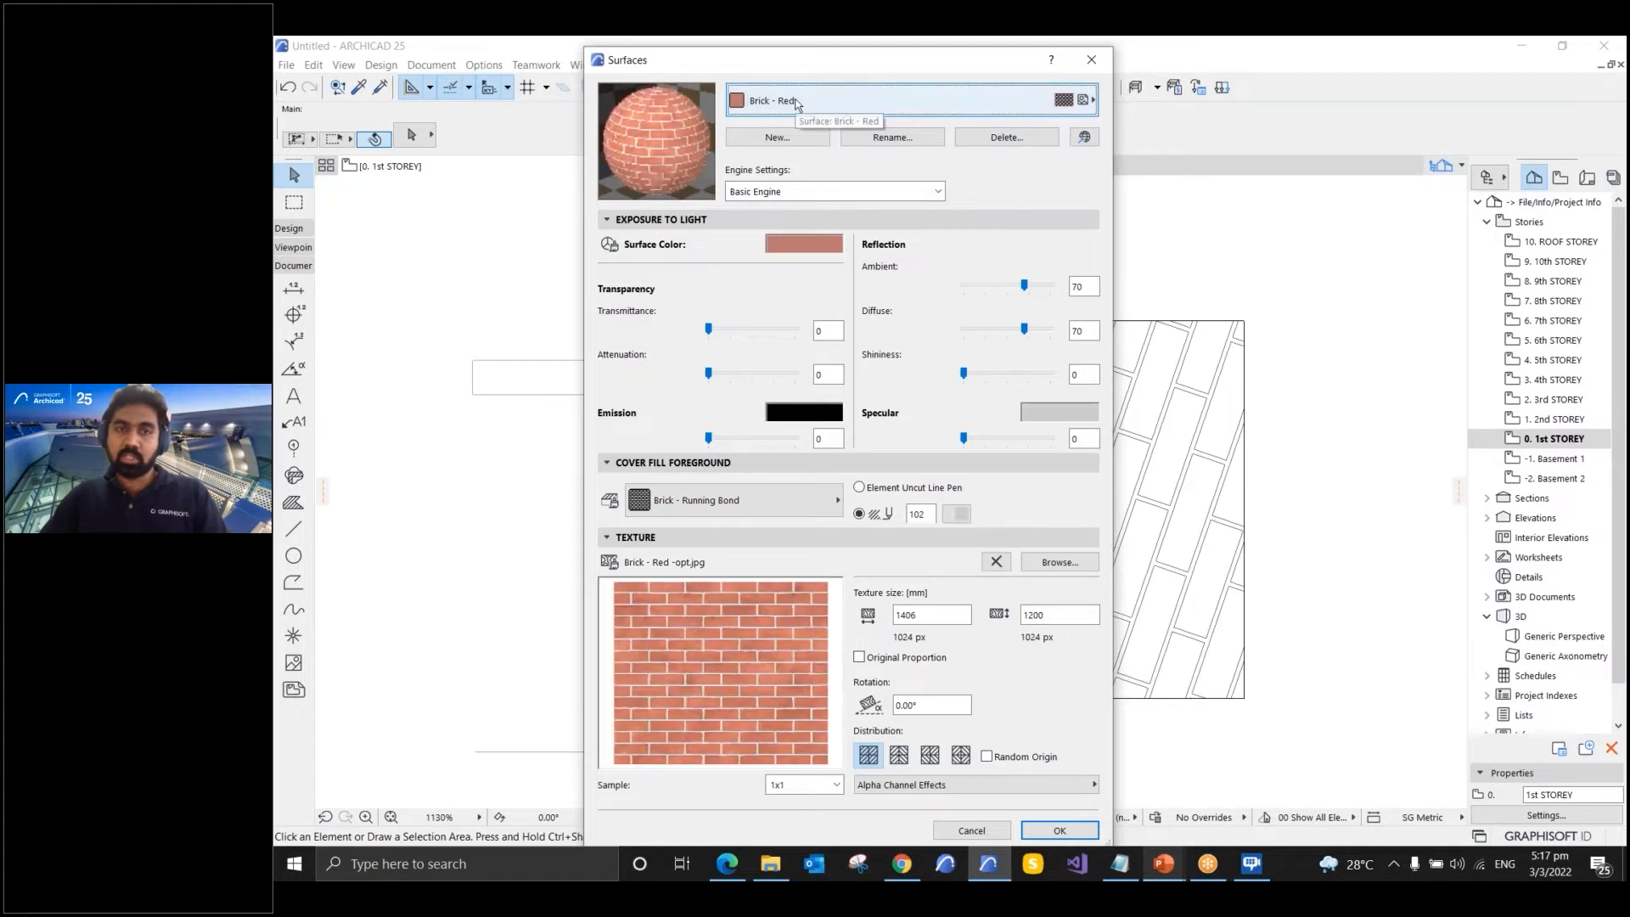
key("ctrl")
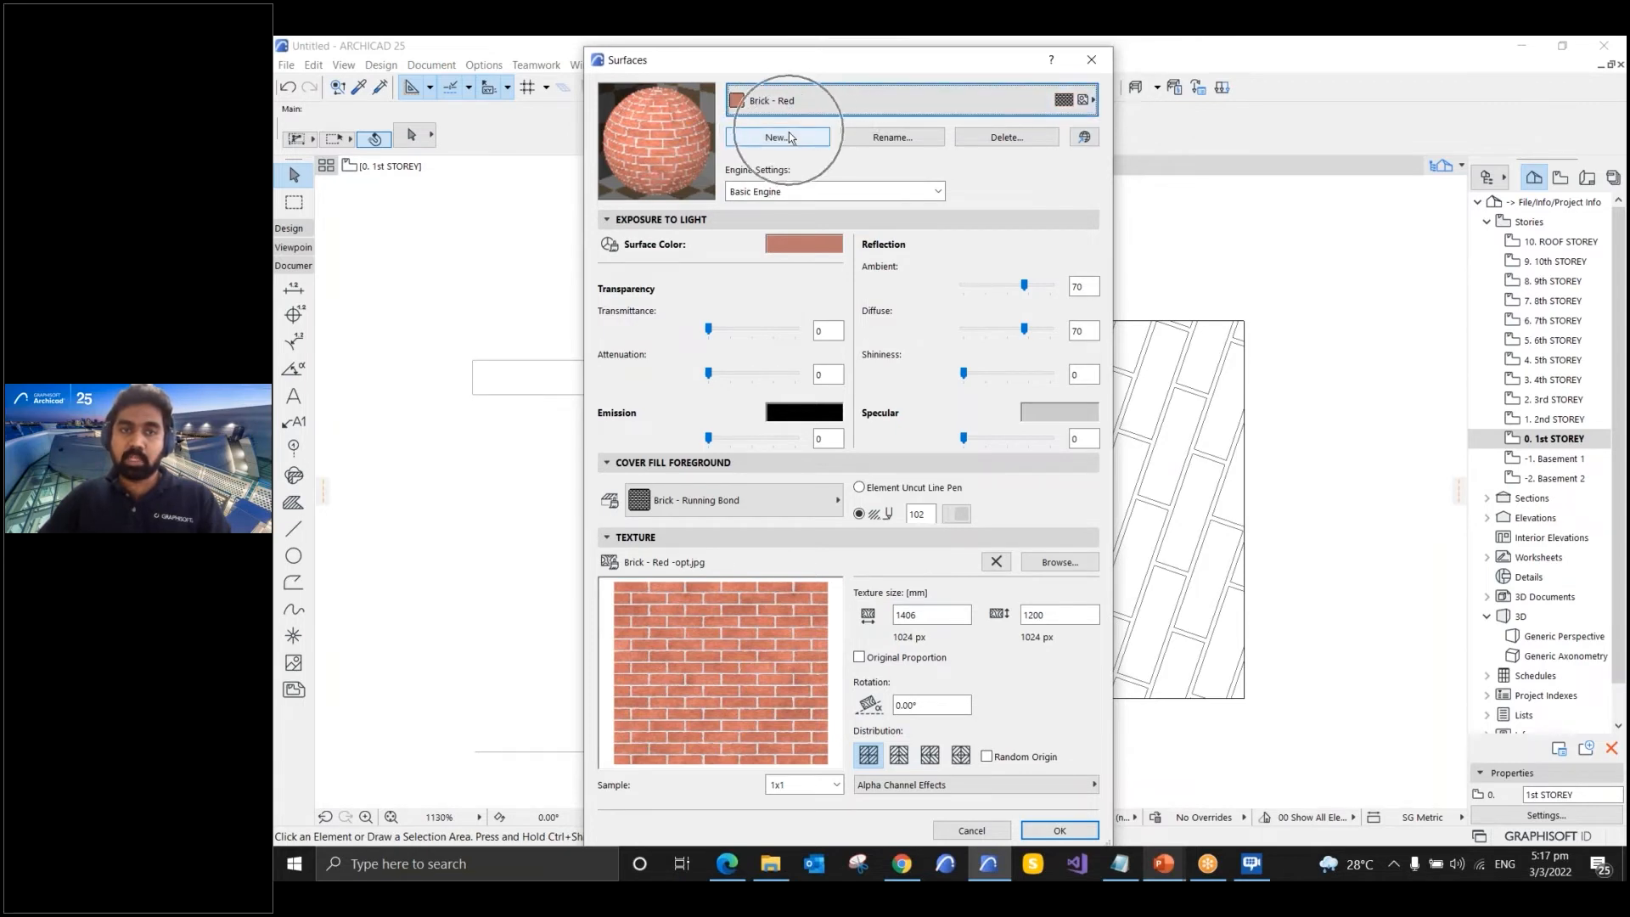
- Create a new surface named Brick - Black as a duplicate of Brick - Red
left_click(789, 137)
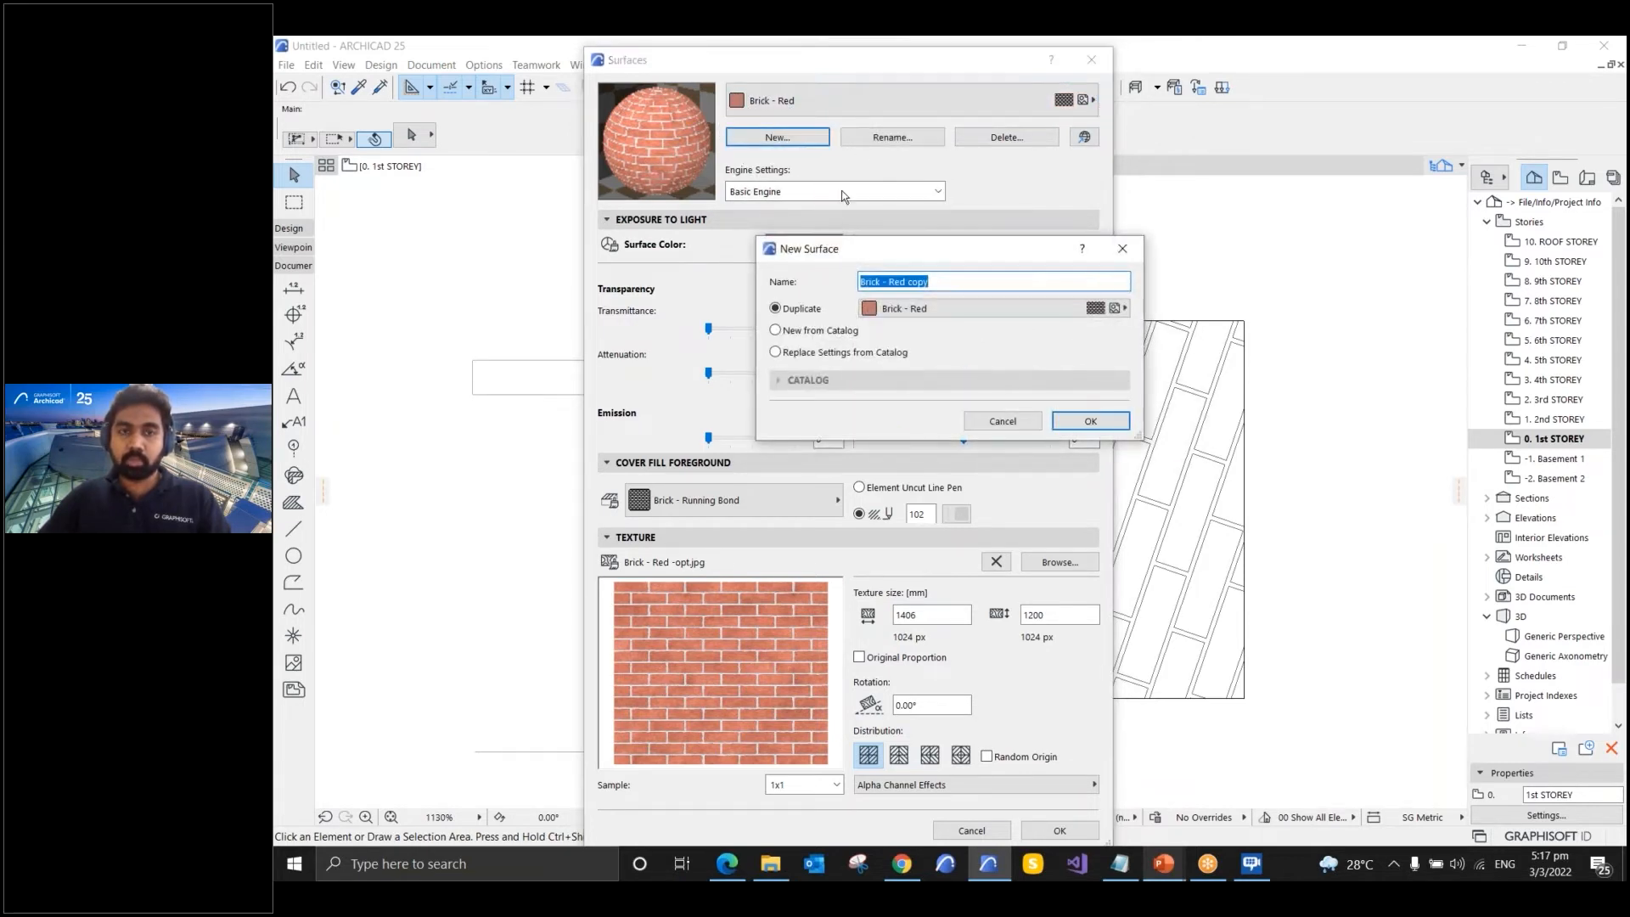
left_click(789, 309)
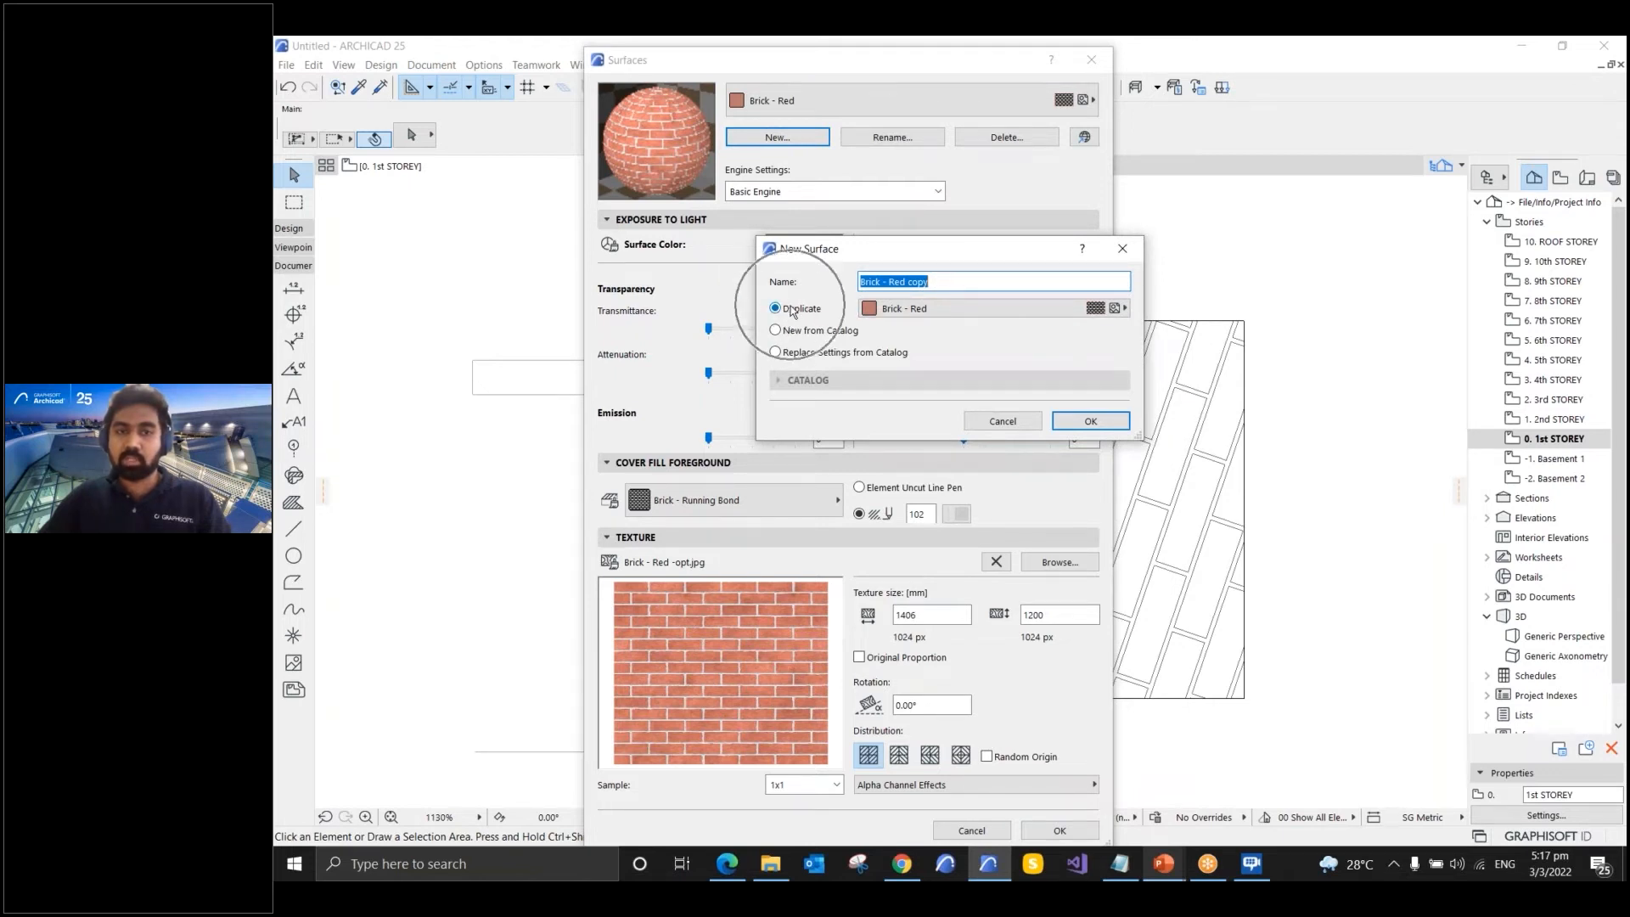
left_click_drag(934, 281, 895, 280)
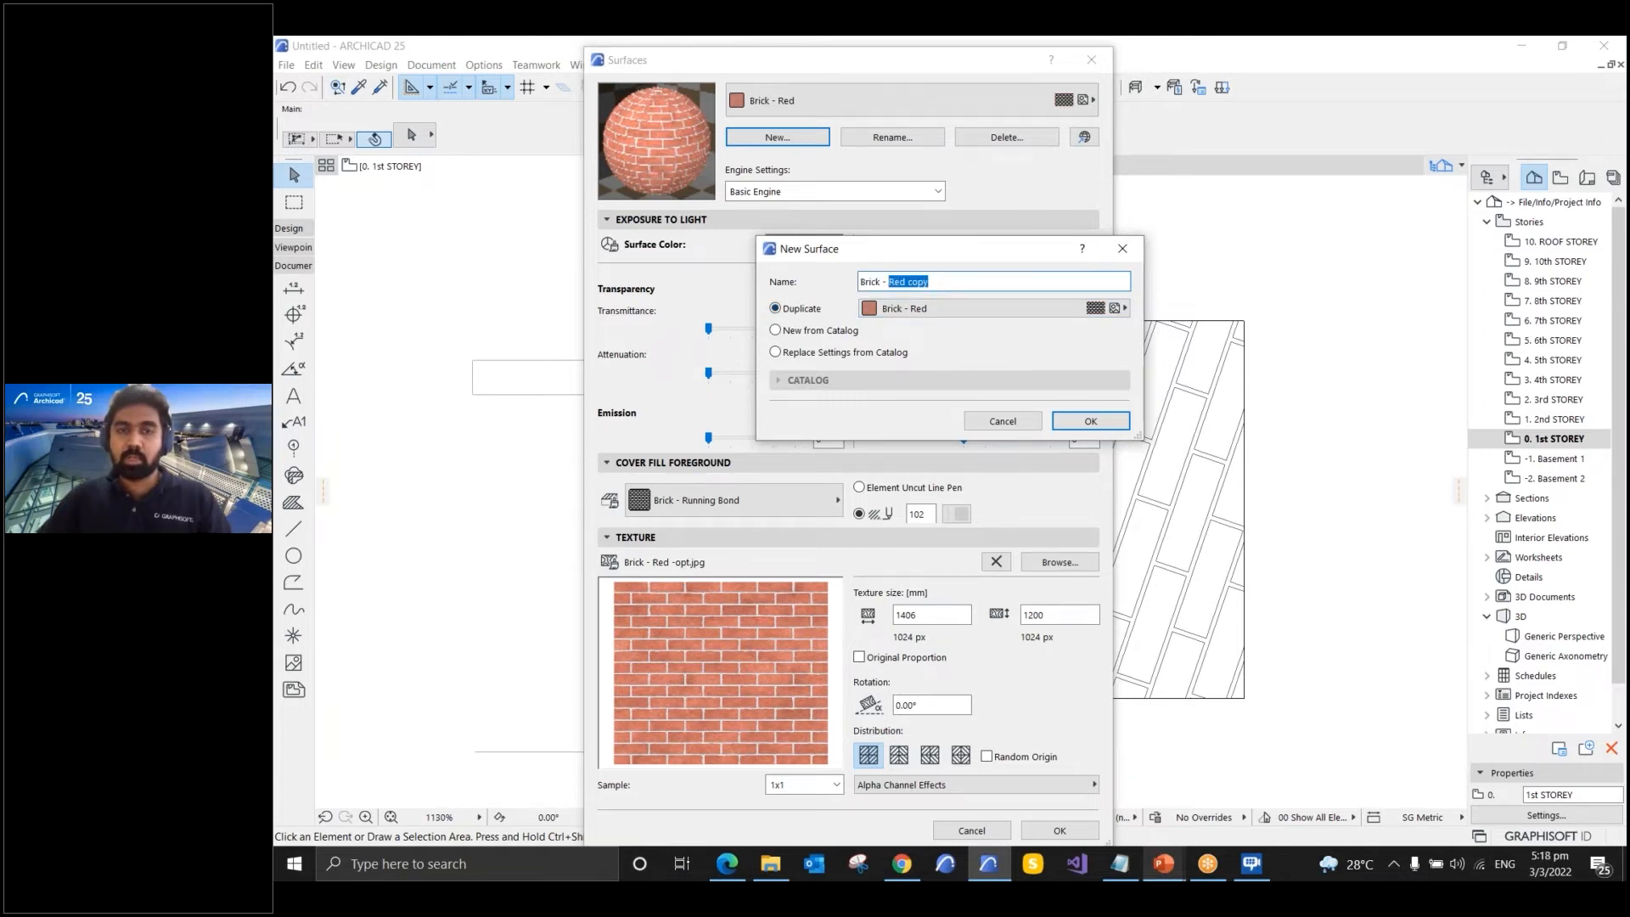
type("Black")
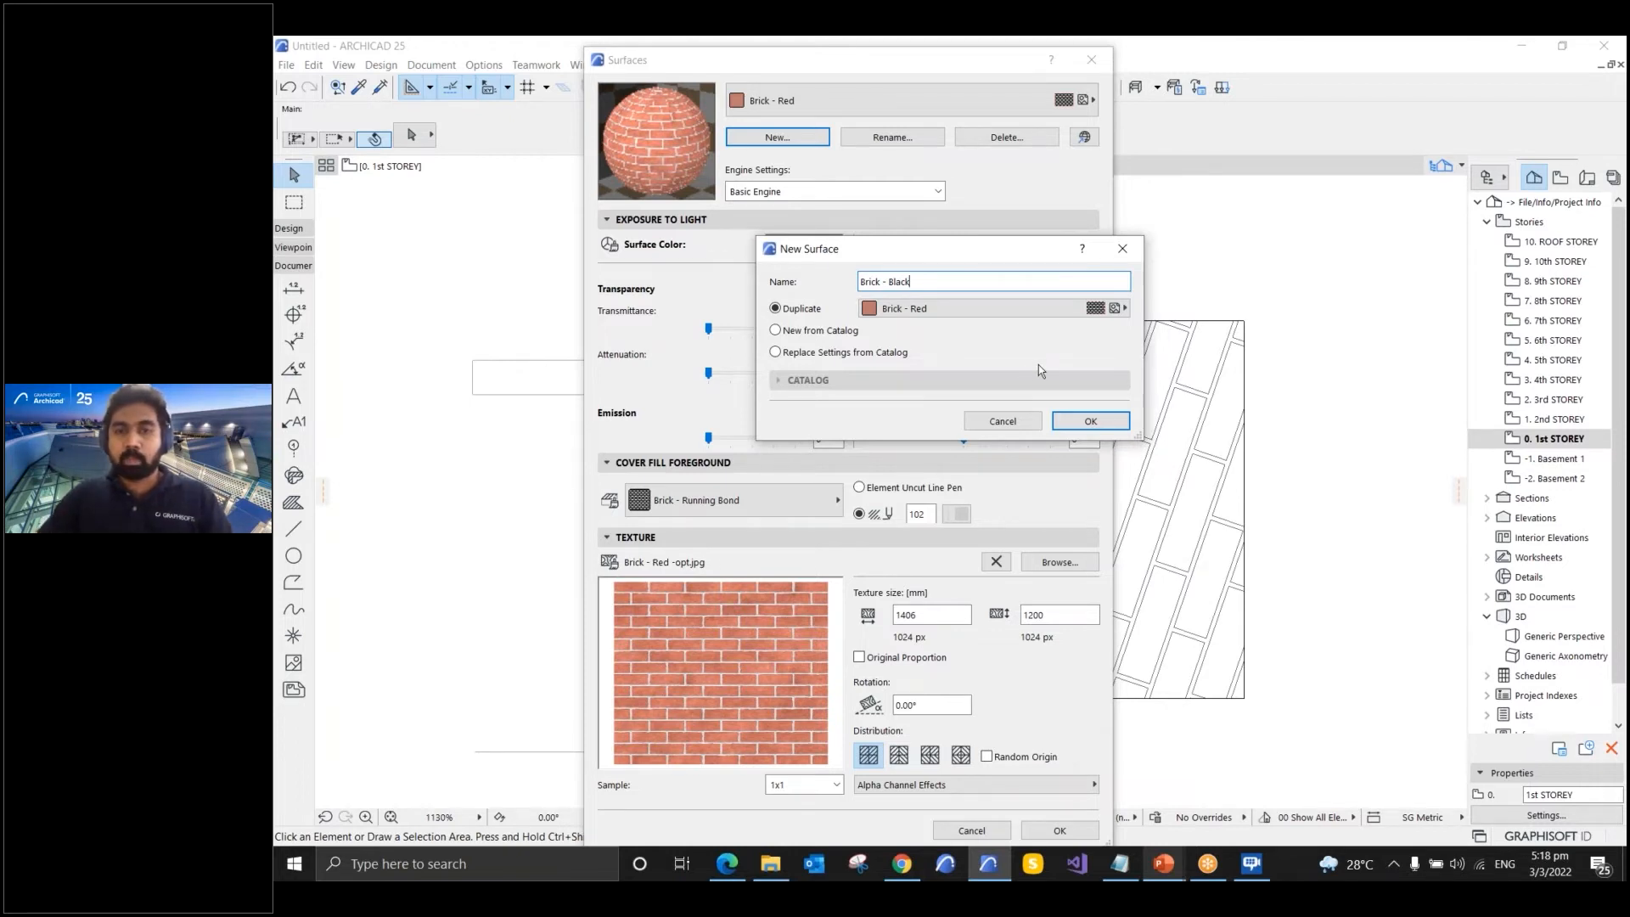
left_click(1075, 423)
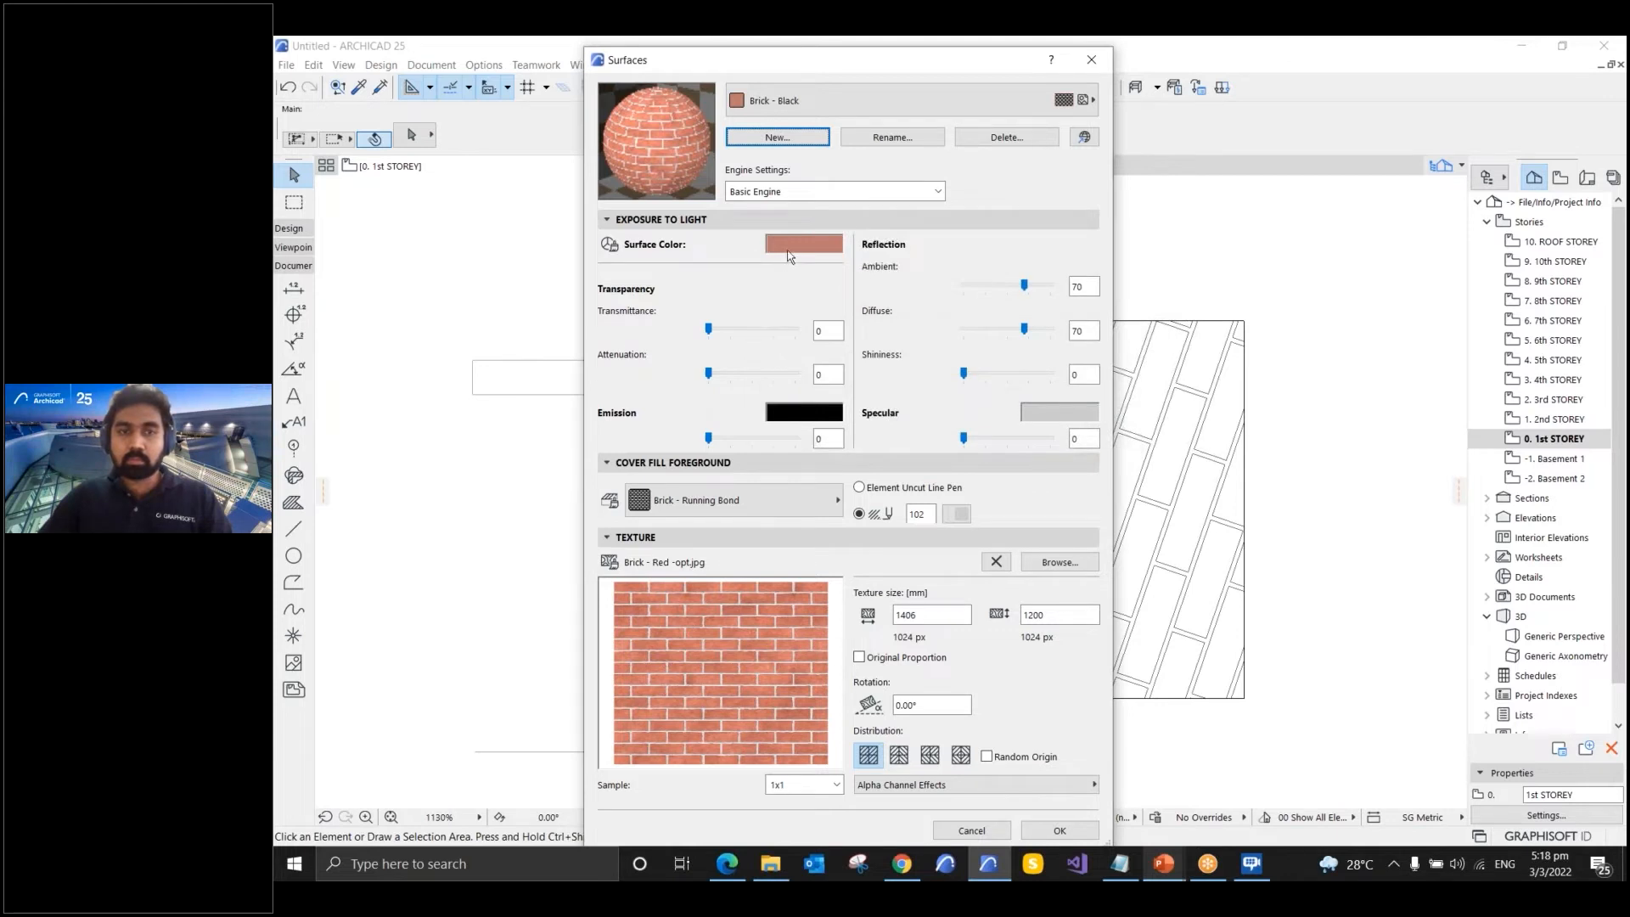
- Change the Brick - Black surface color to a light grey
left_click(785, 244)
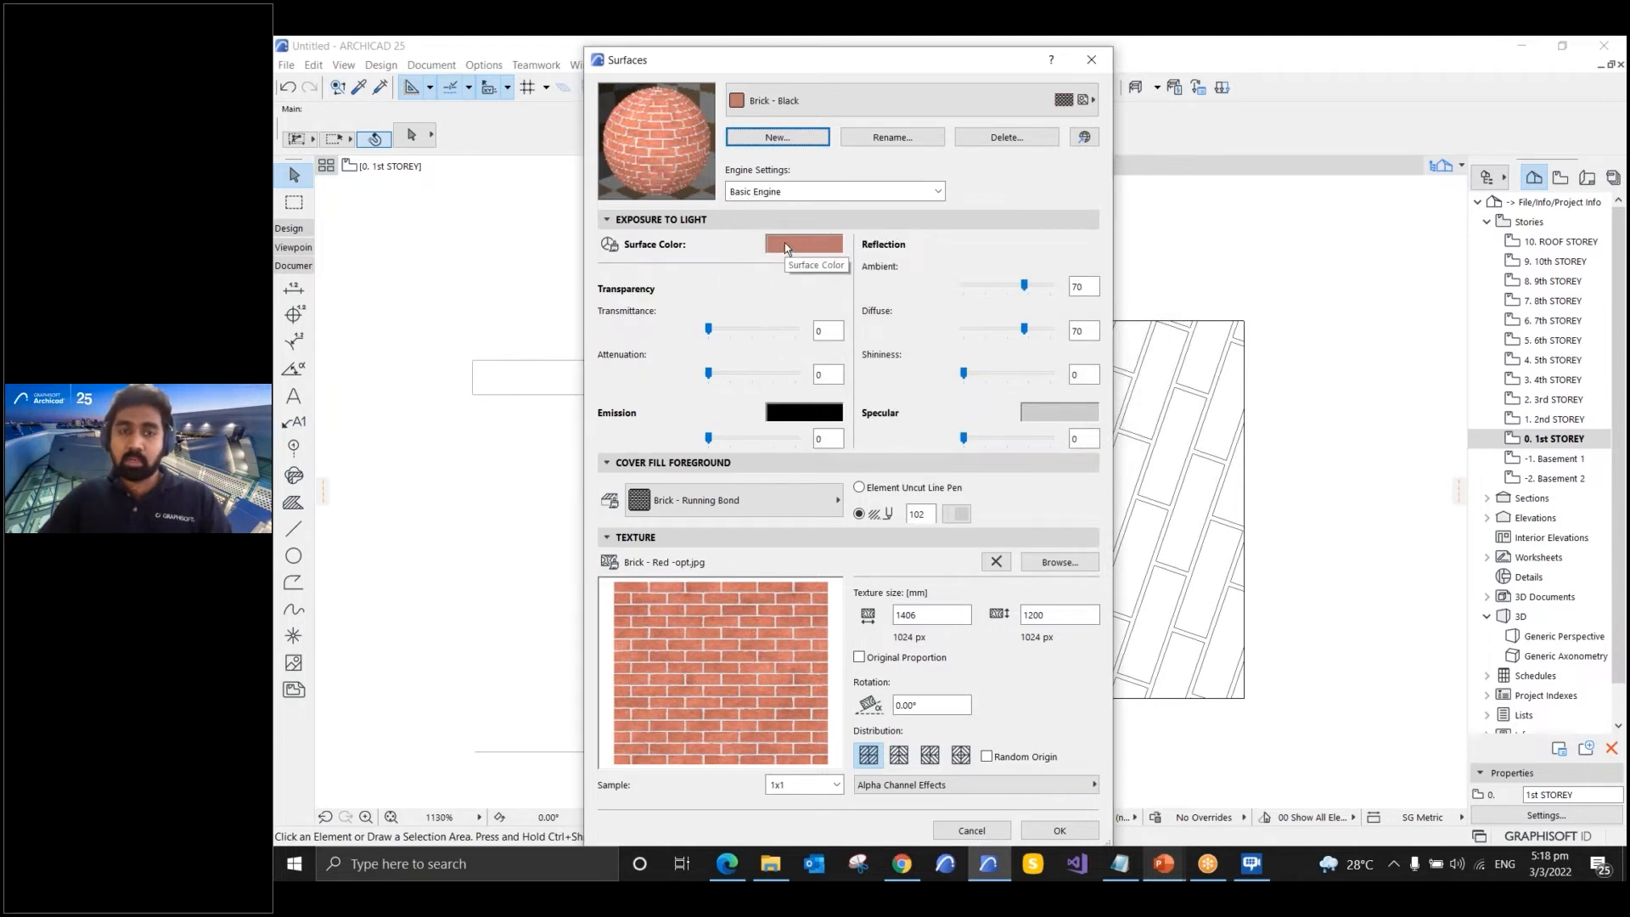
left_click(784, 244)
left_click(803, 246)
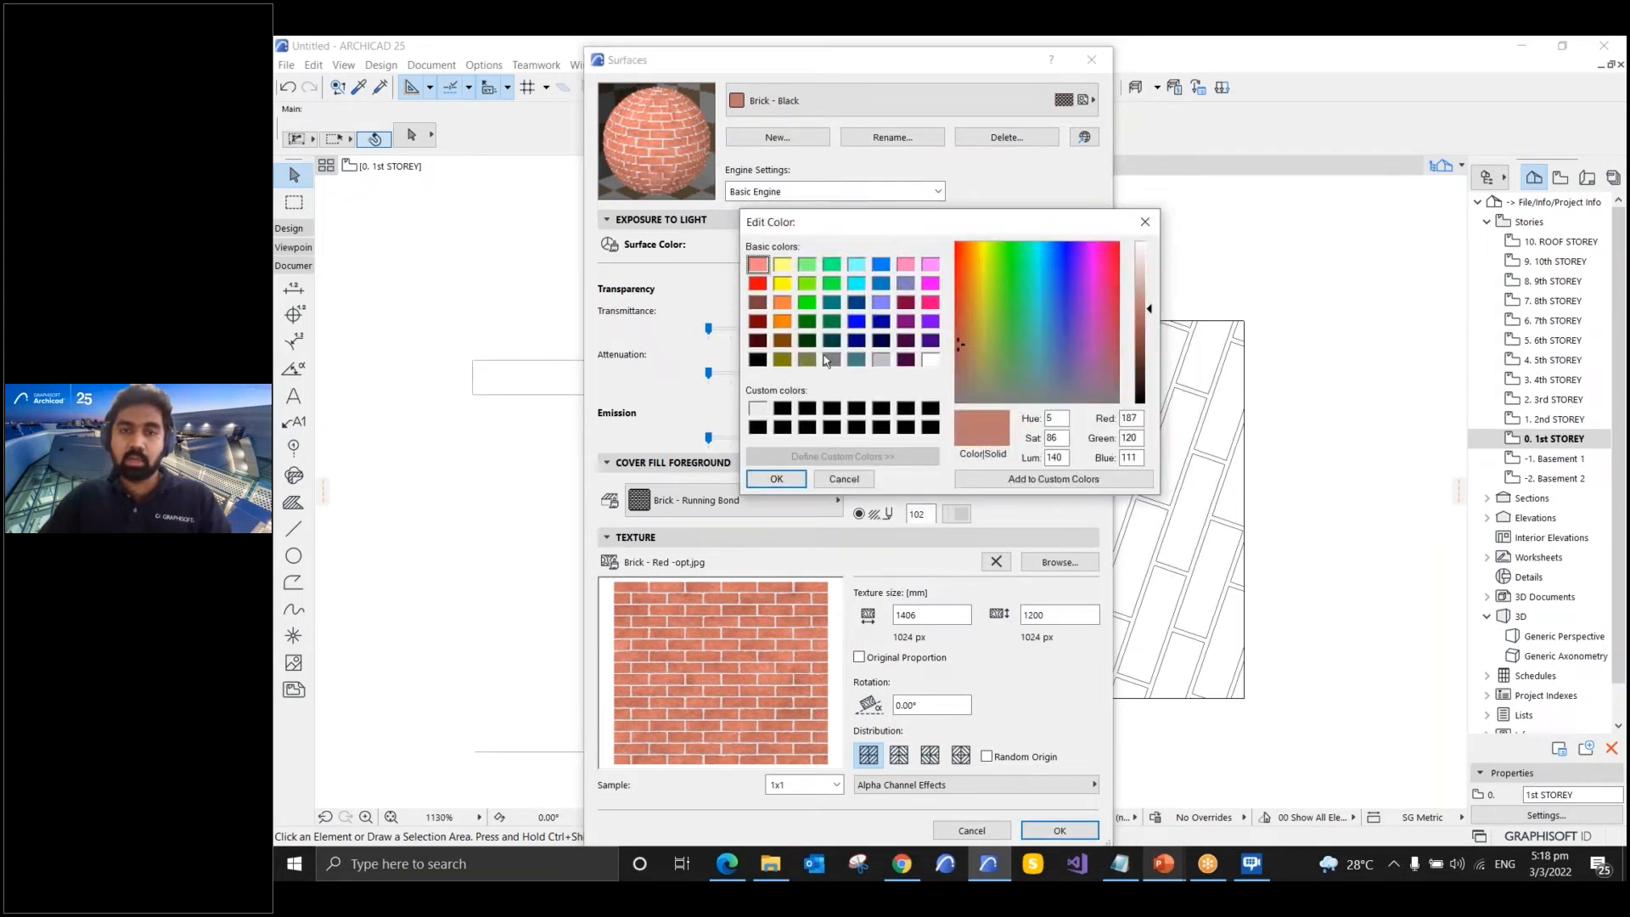
left_click(758, 427)
left_click_drag(1146, 318, 1150, 293)
left_click(776, 479)
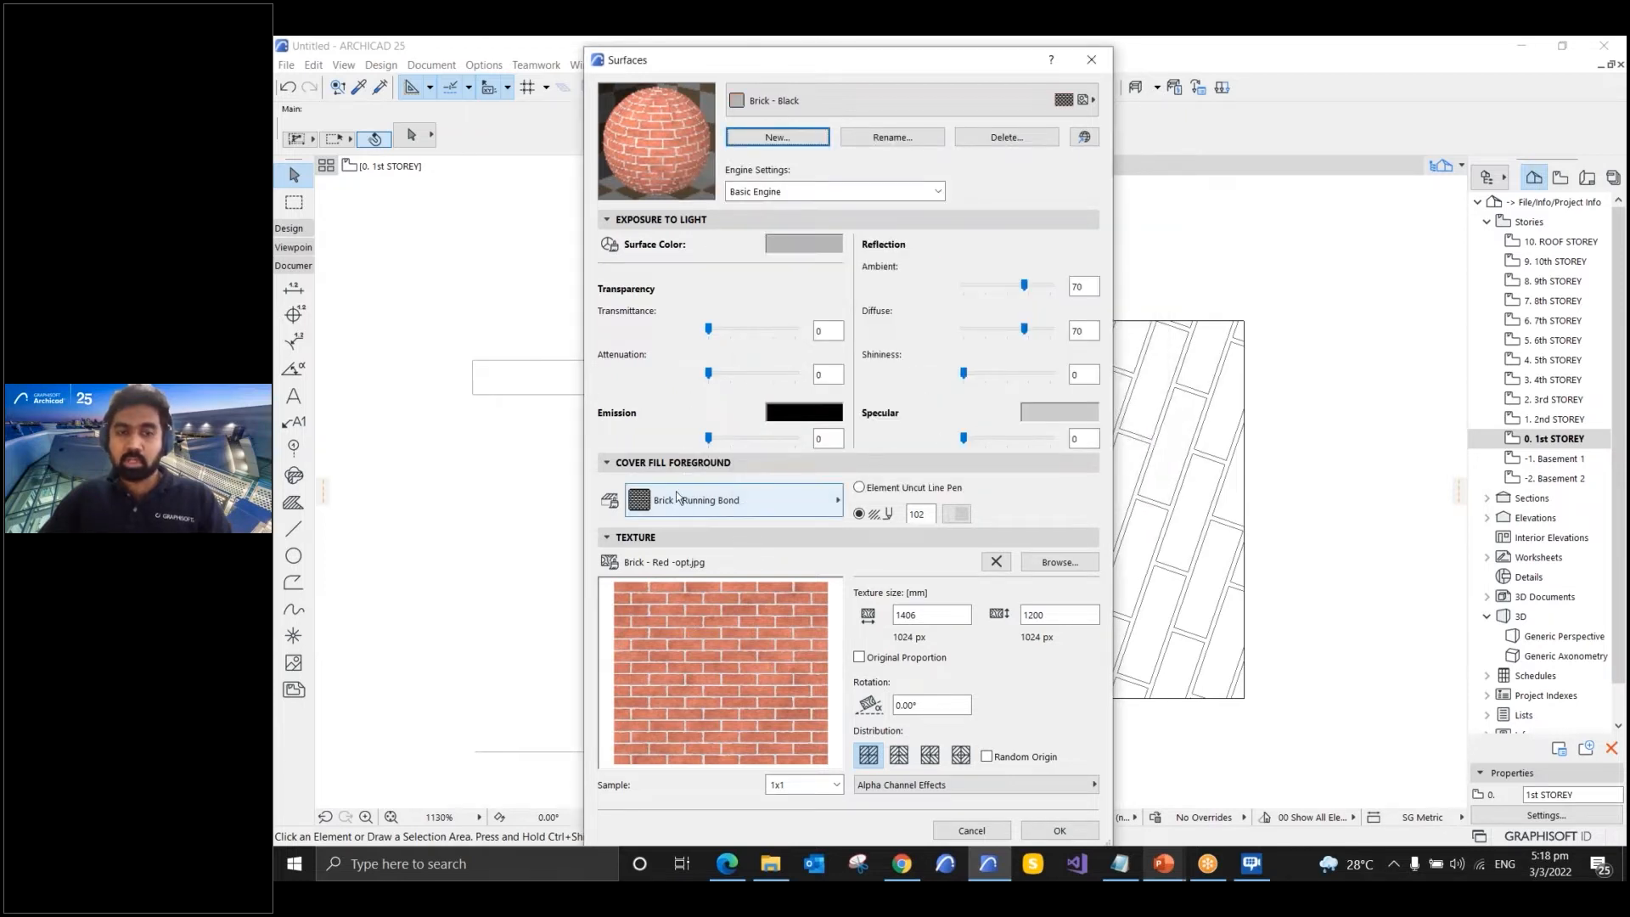
- Assign the Brick Fill symbol fill as the surface's cover fill foreground
left_click(826, 510)
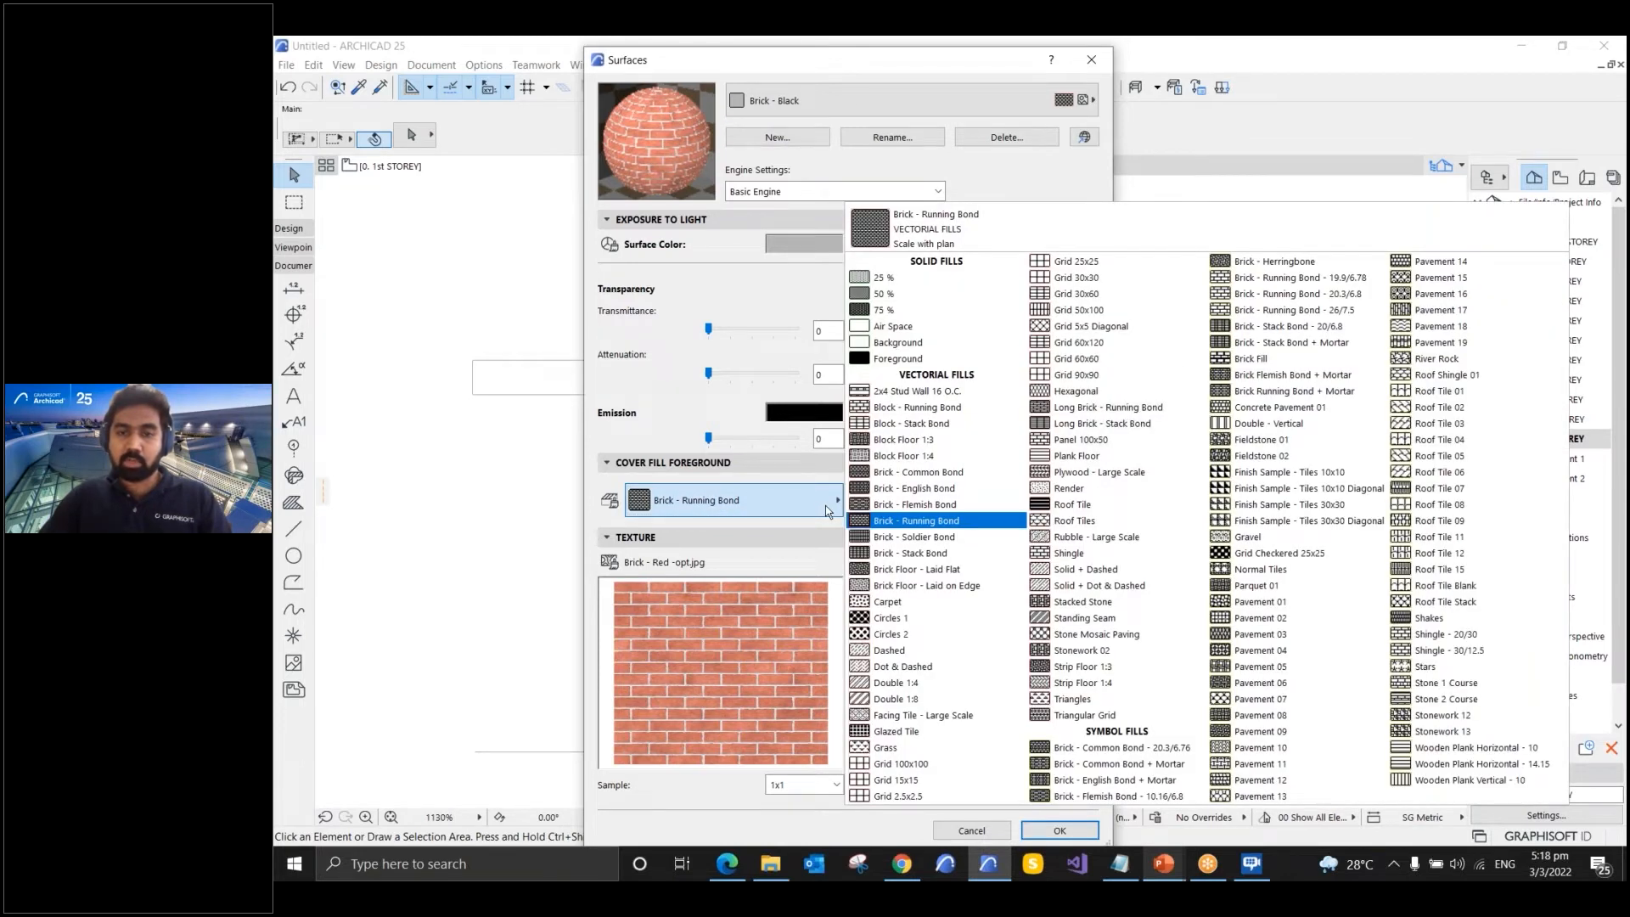
left_click(1247, 360)
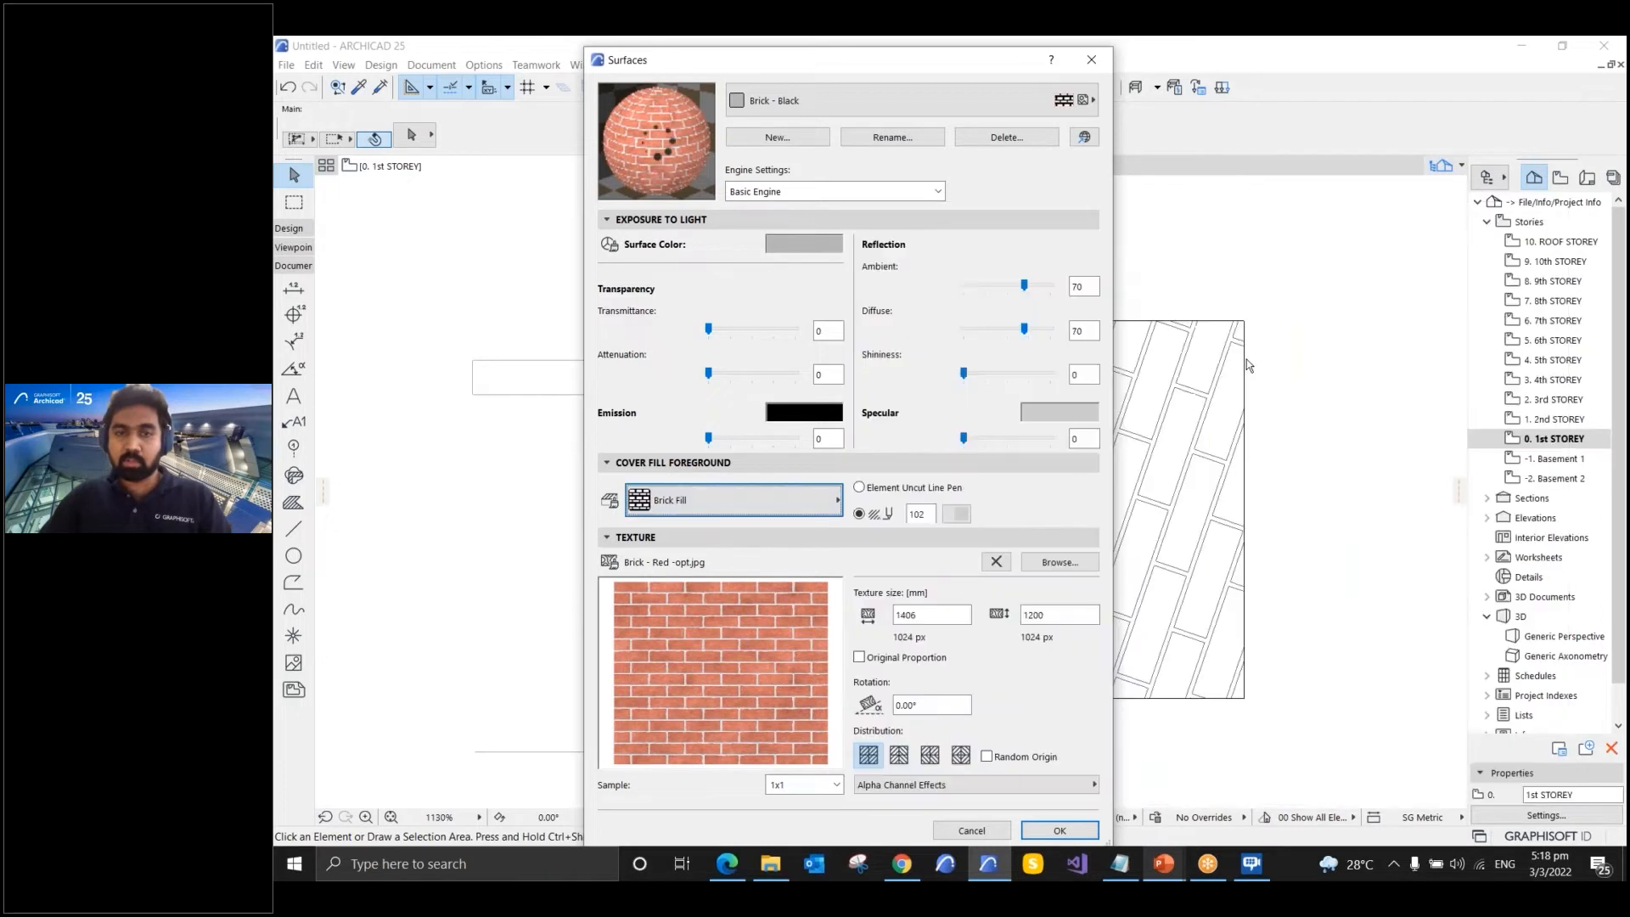
left_click(679, 502)
left_click(747, 499)
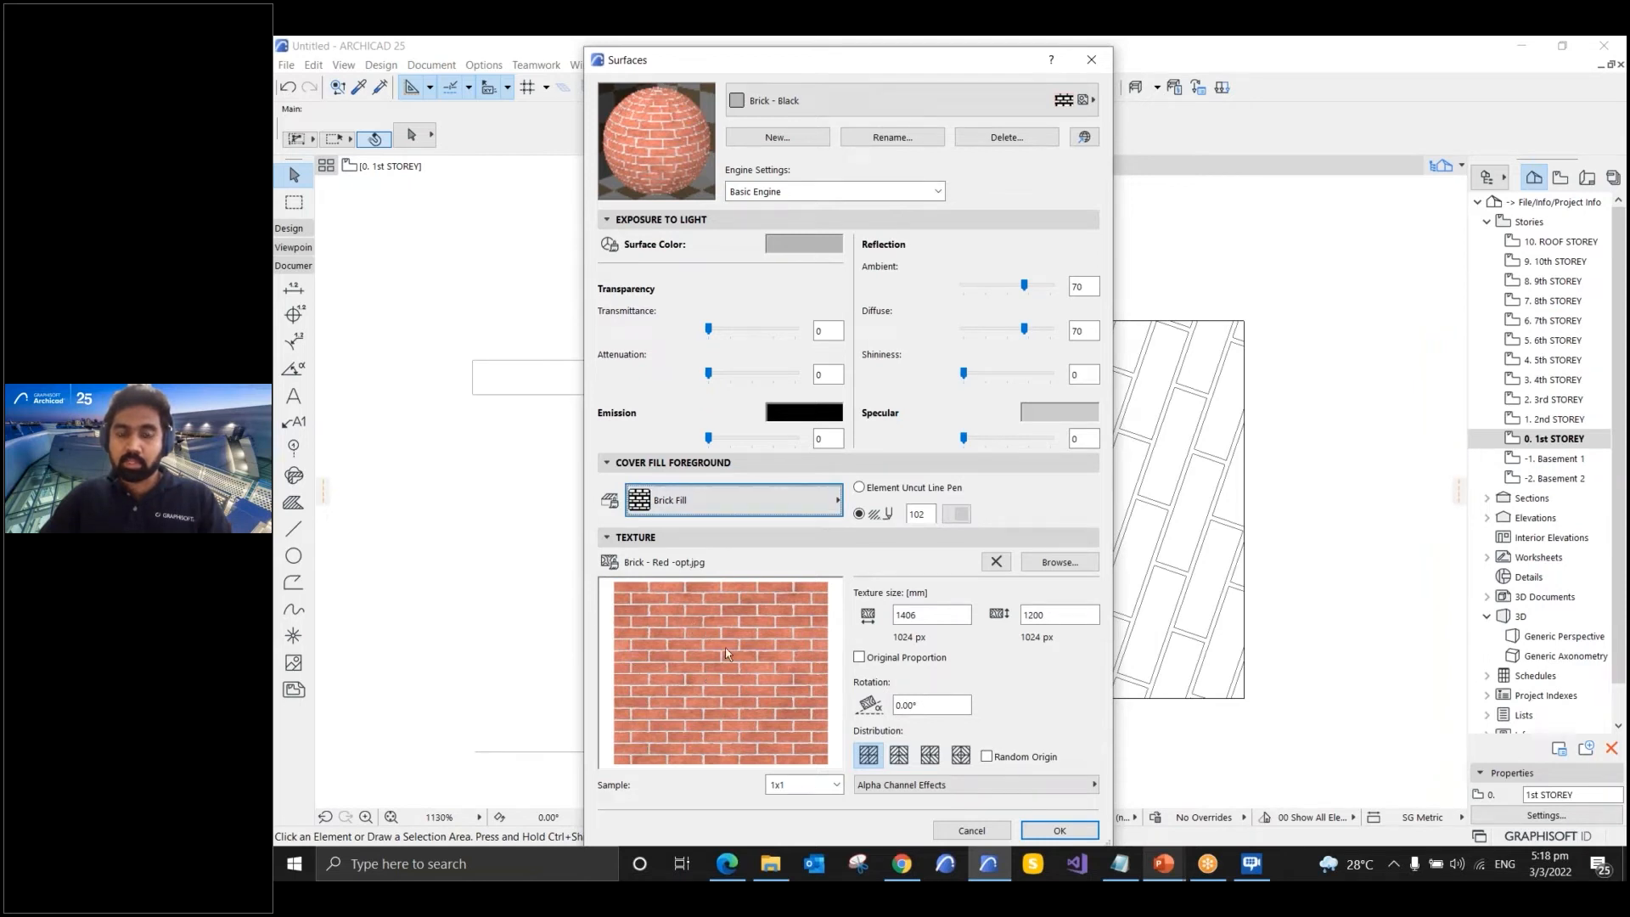
- Try to load R10962_image1.jfif from the Brick folder as the surface's texture image
left_click(1041, 563)
left_click(1042, 564)
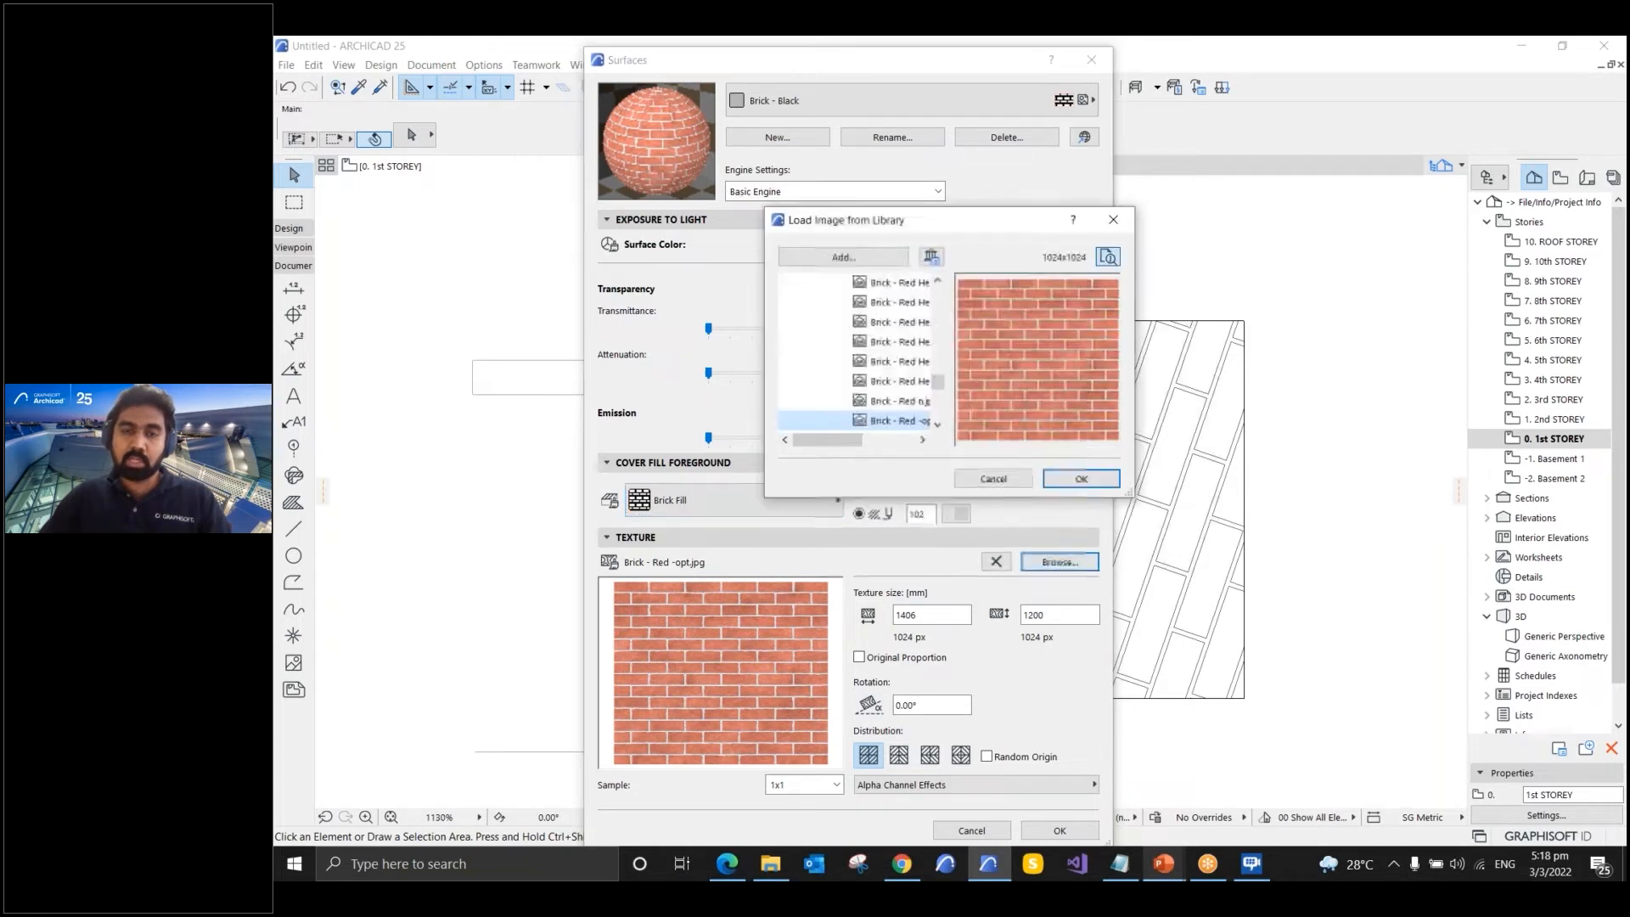
left_click(836, 254)
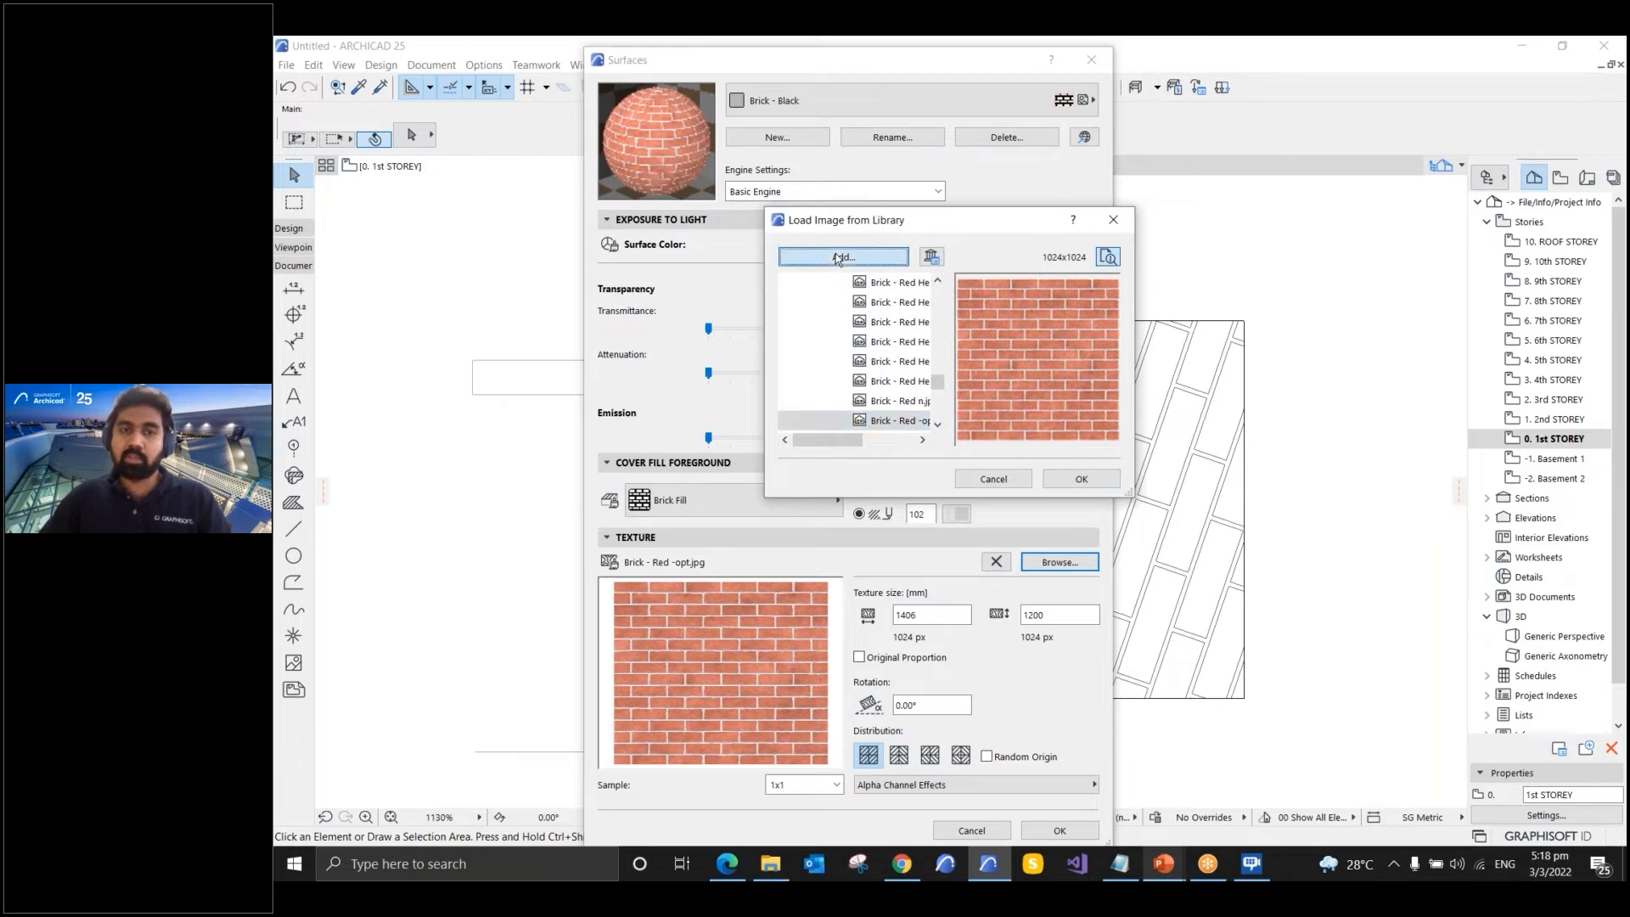
left_click(845, 299)
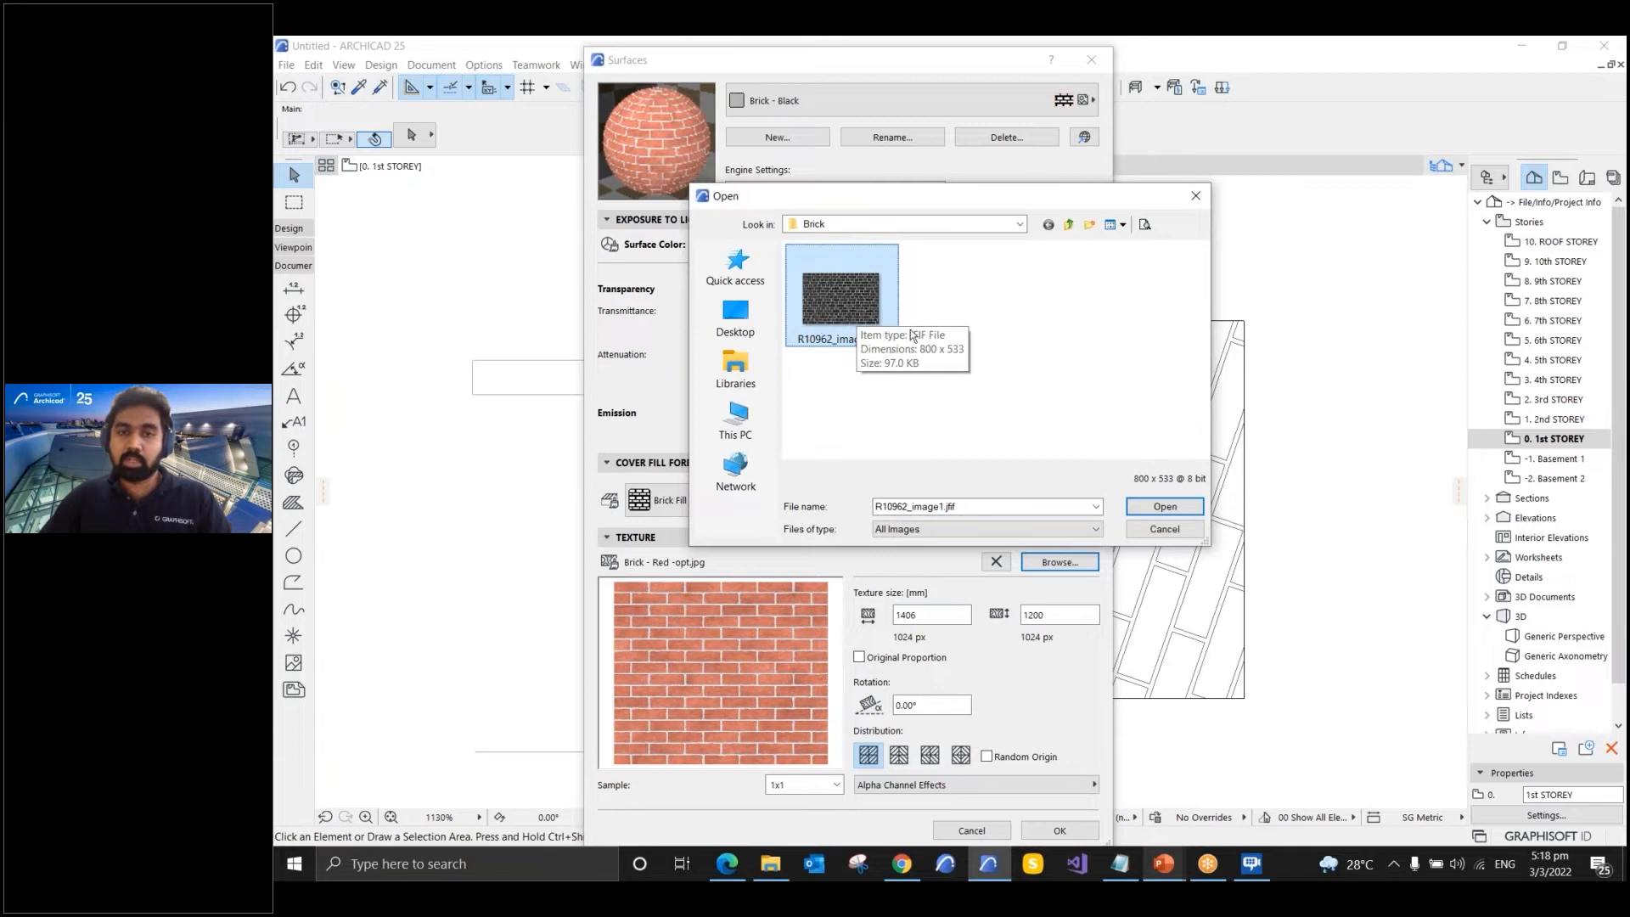
left_click(1150, 508)
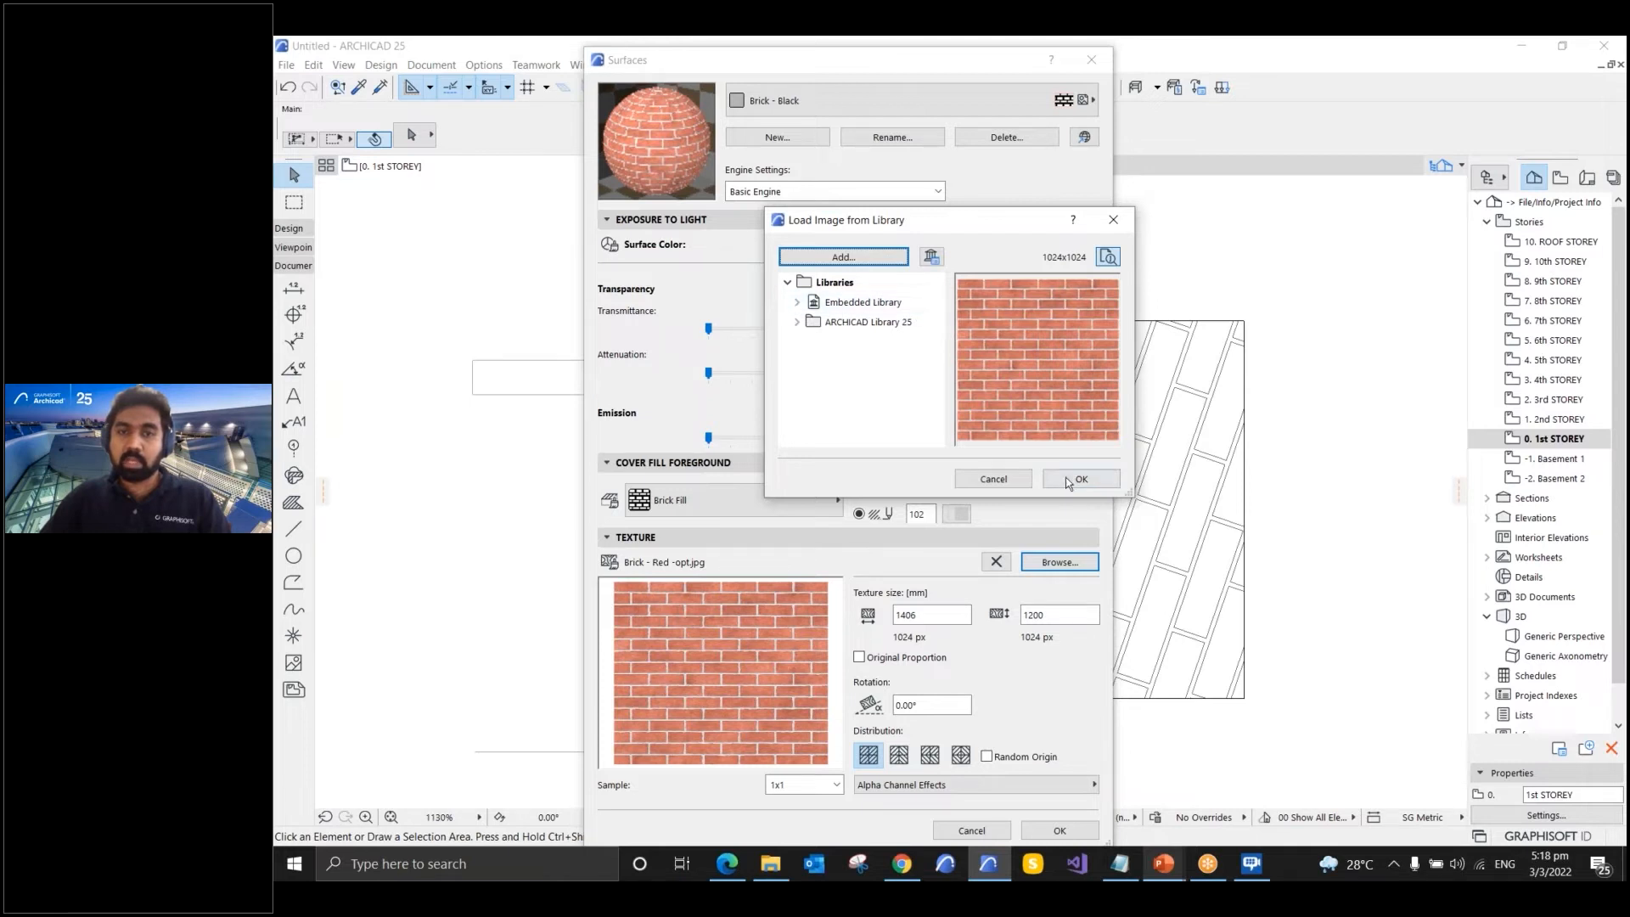
left_click(1081, 479)
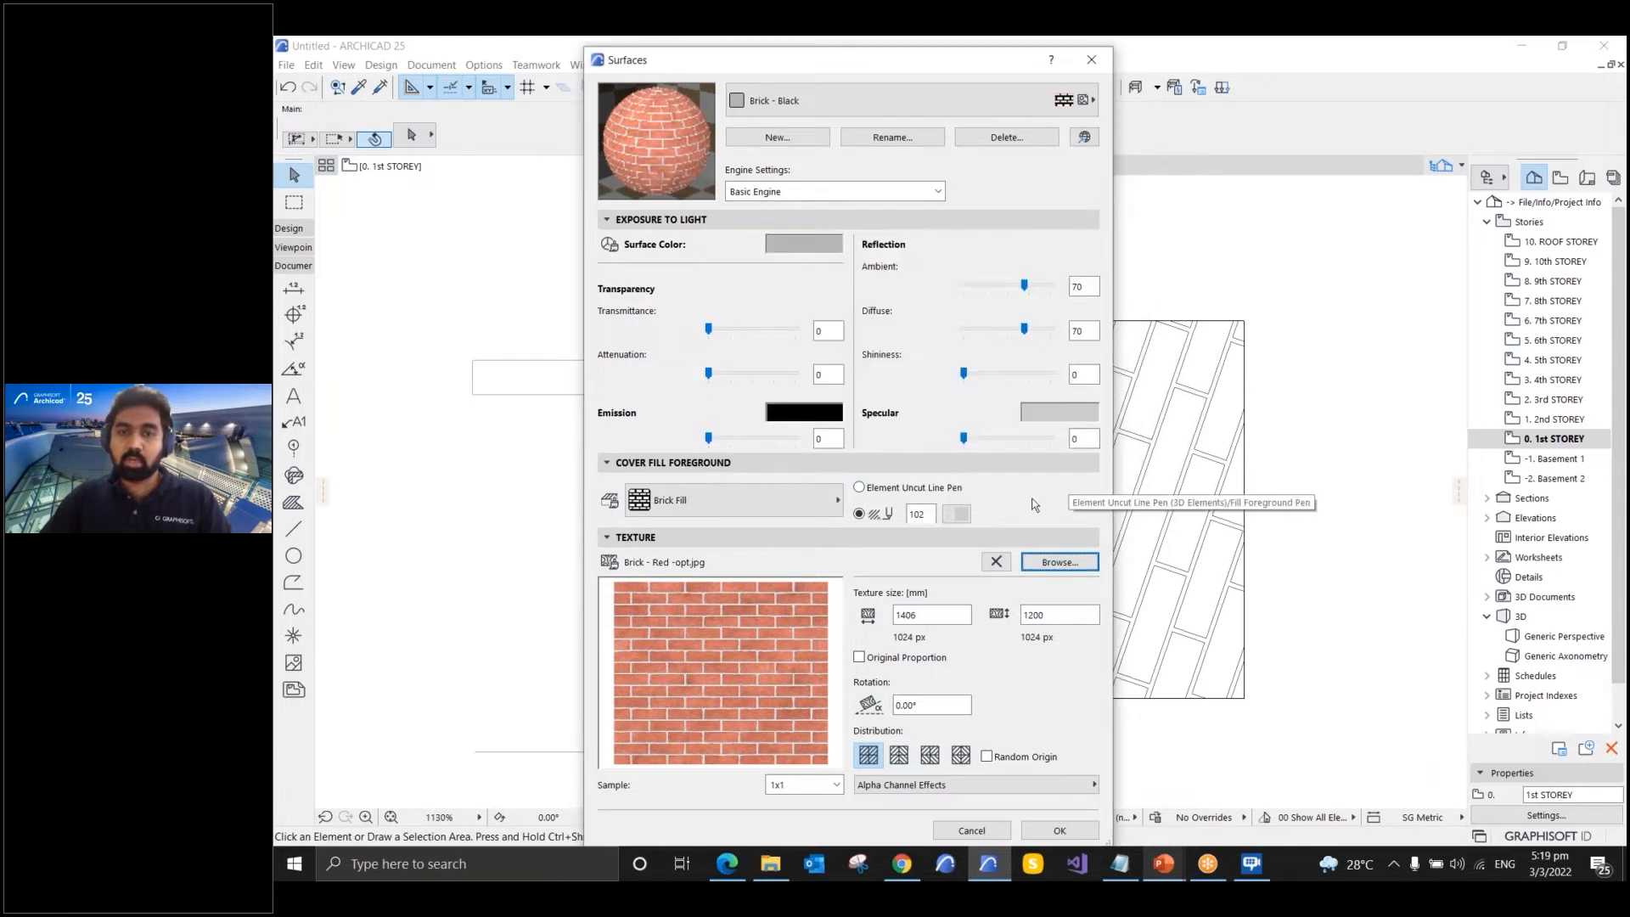
- Add R10962_image1.jfif from the Brick folder to the embedded library and apply it as the Brick - Black texture
left_click(1051, 562)
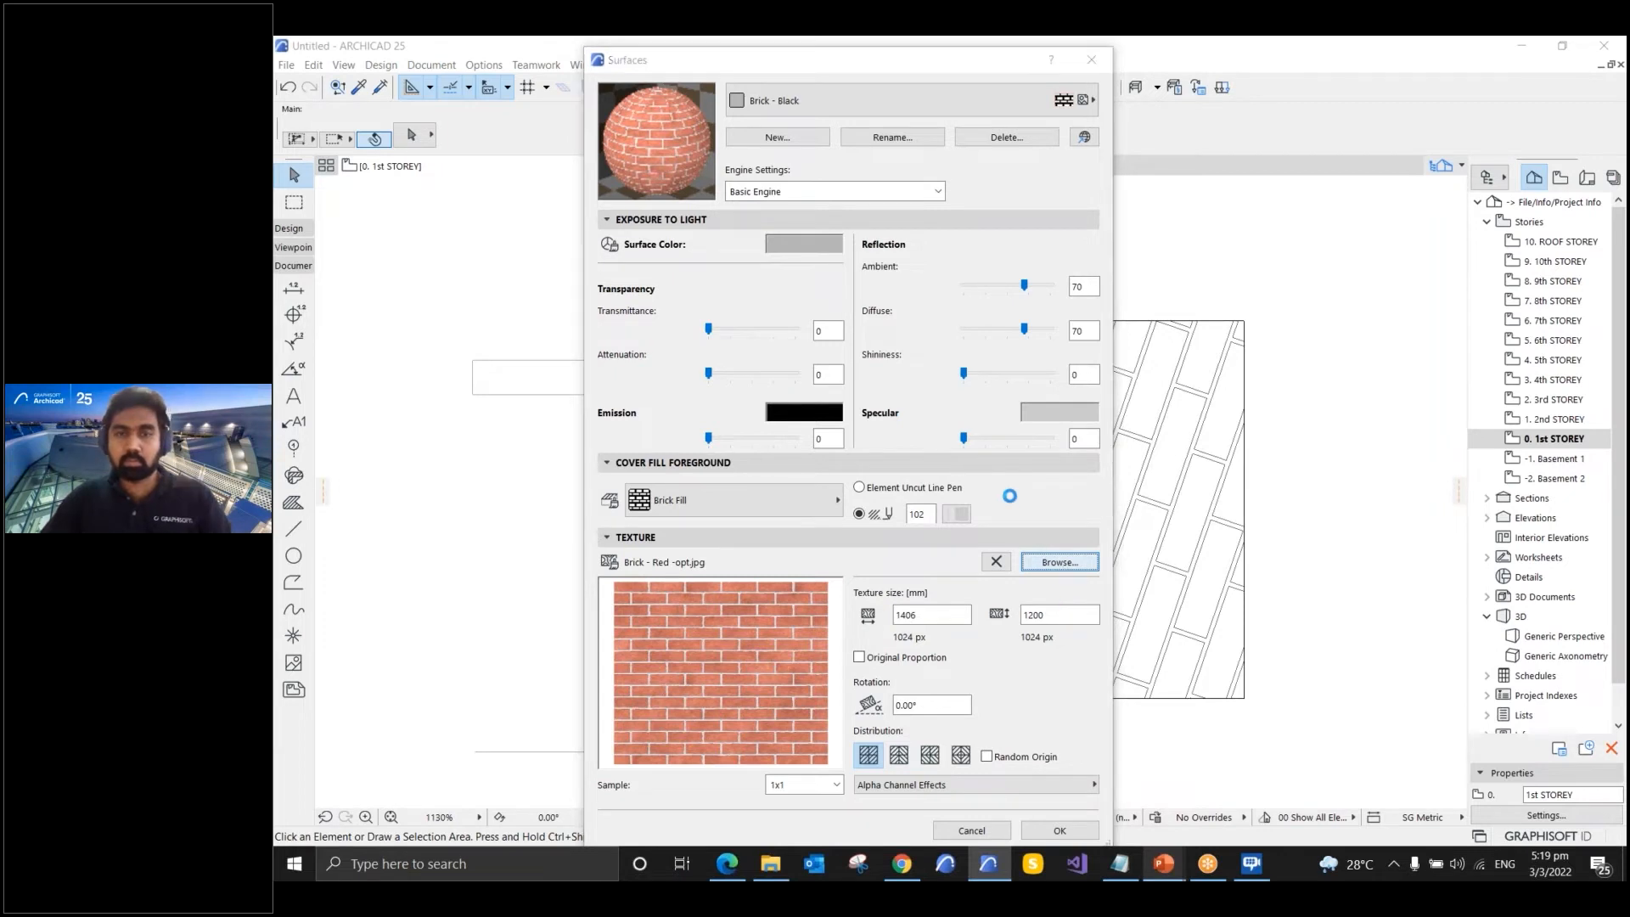
left_click(845, 256)
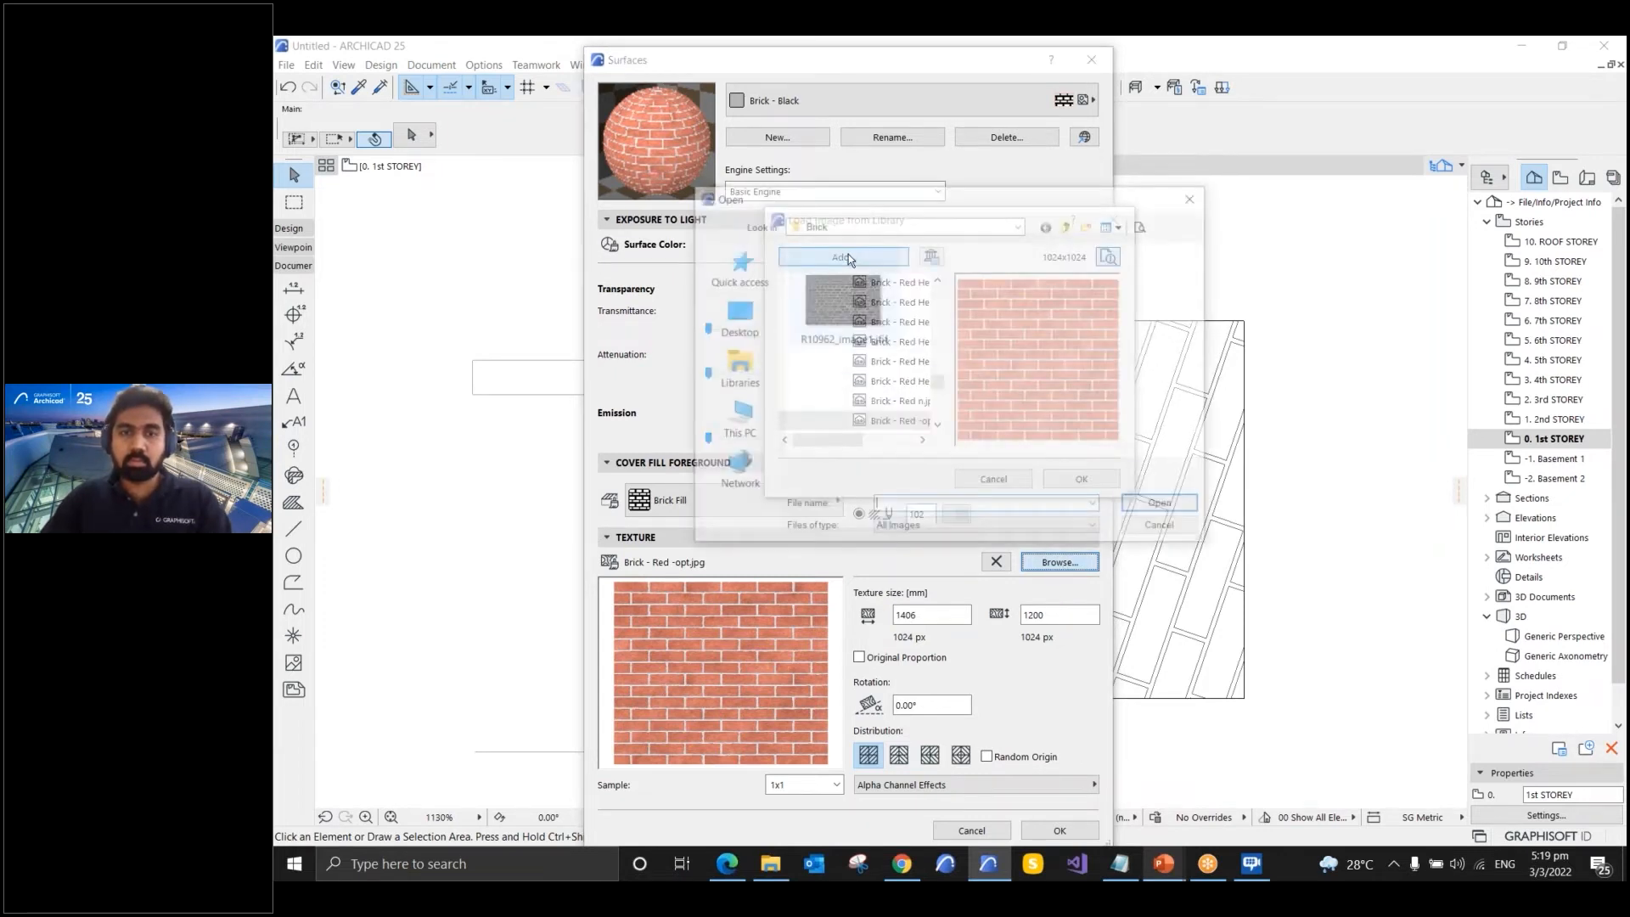
left_click(1148, 505)
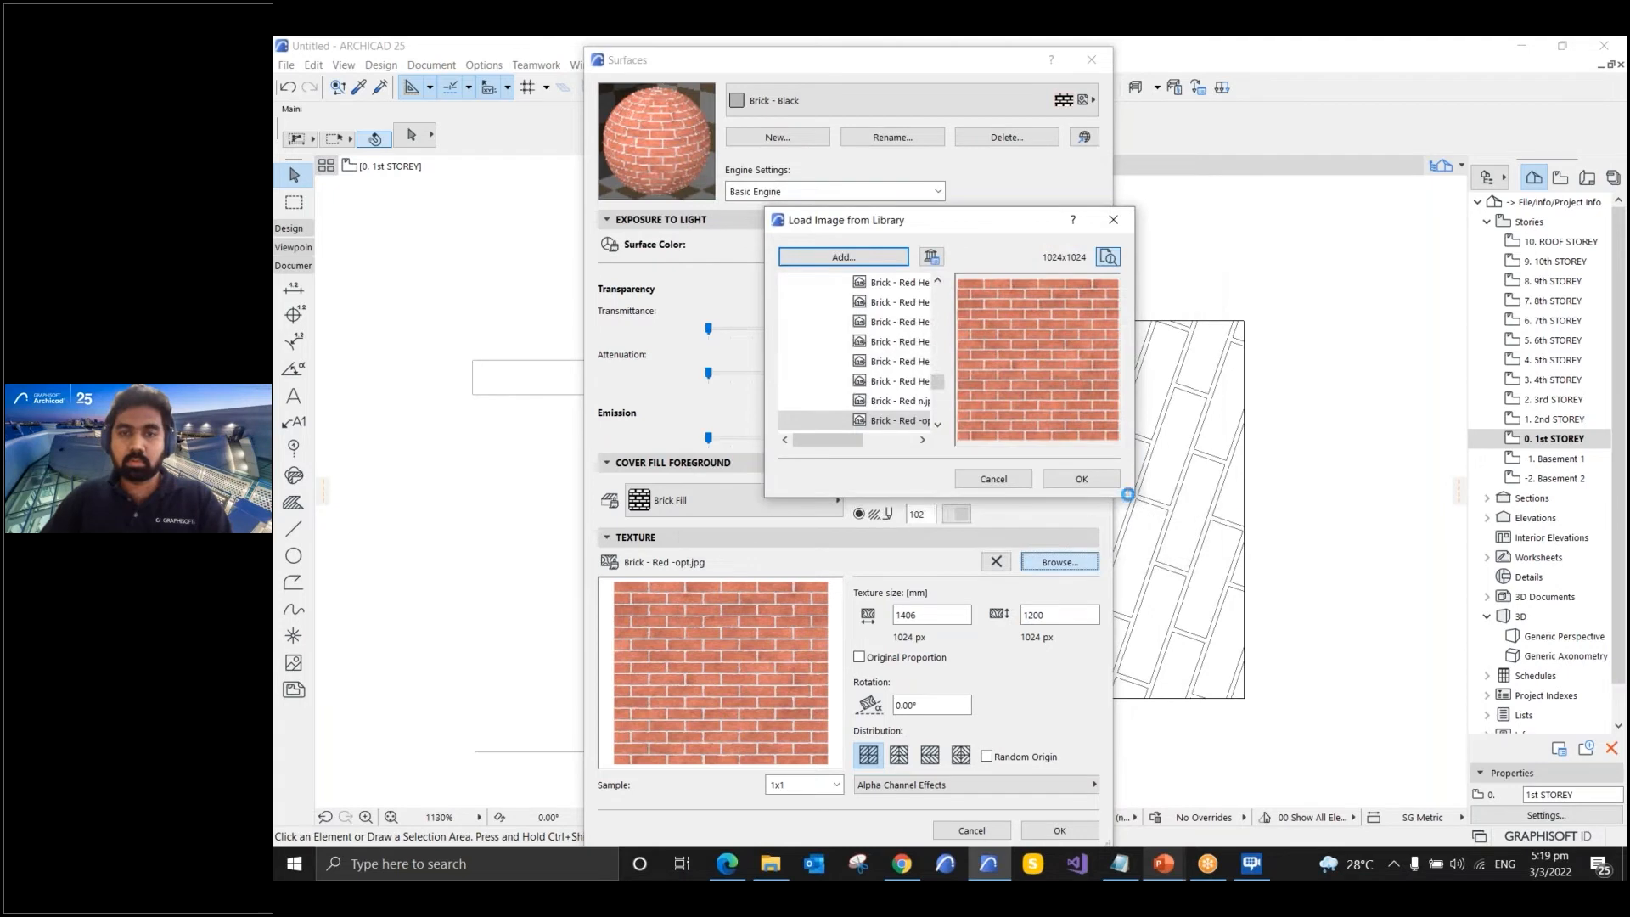
left_click(797, 302)
left_click(828, 324)
left_click(1081, 479)
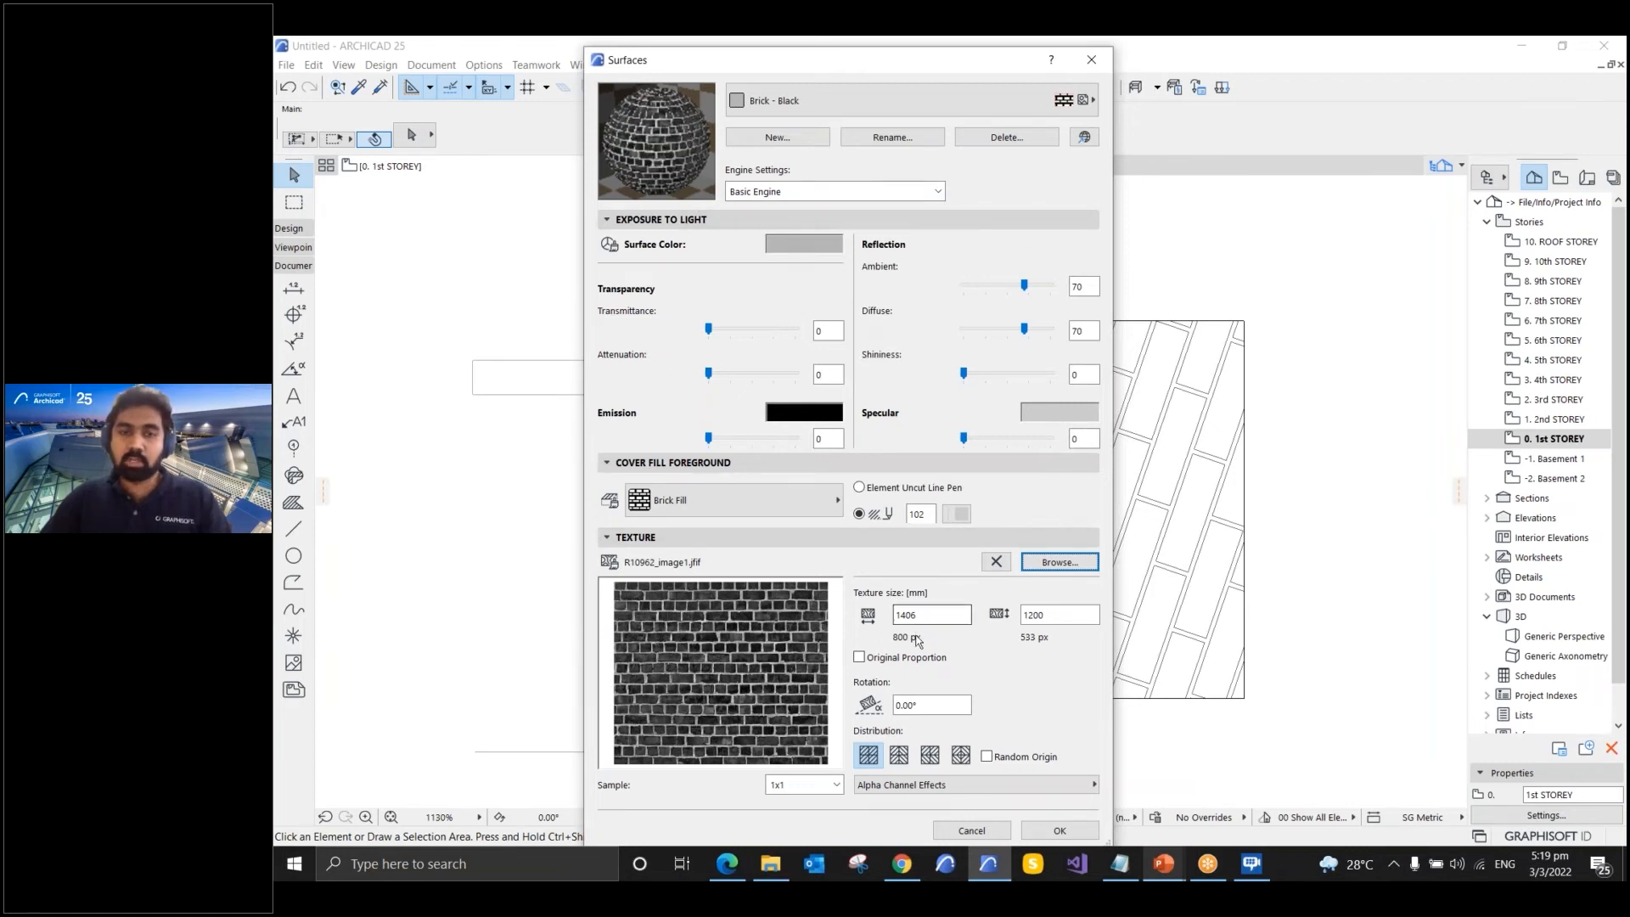
- Keep the texture's original proportion and set its width to 2000 mm
left_click(859, 658)
left_click(859, 658)
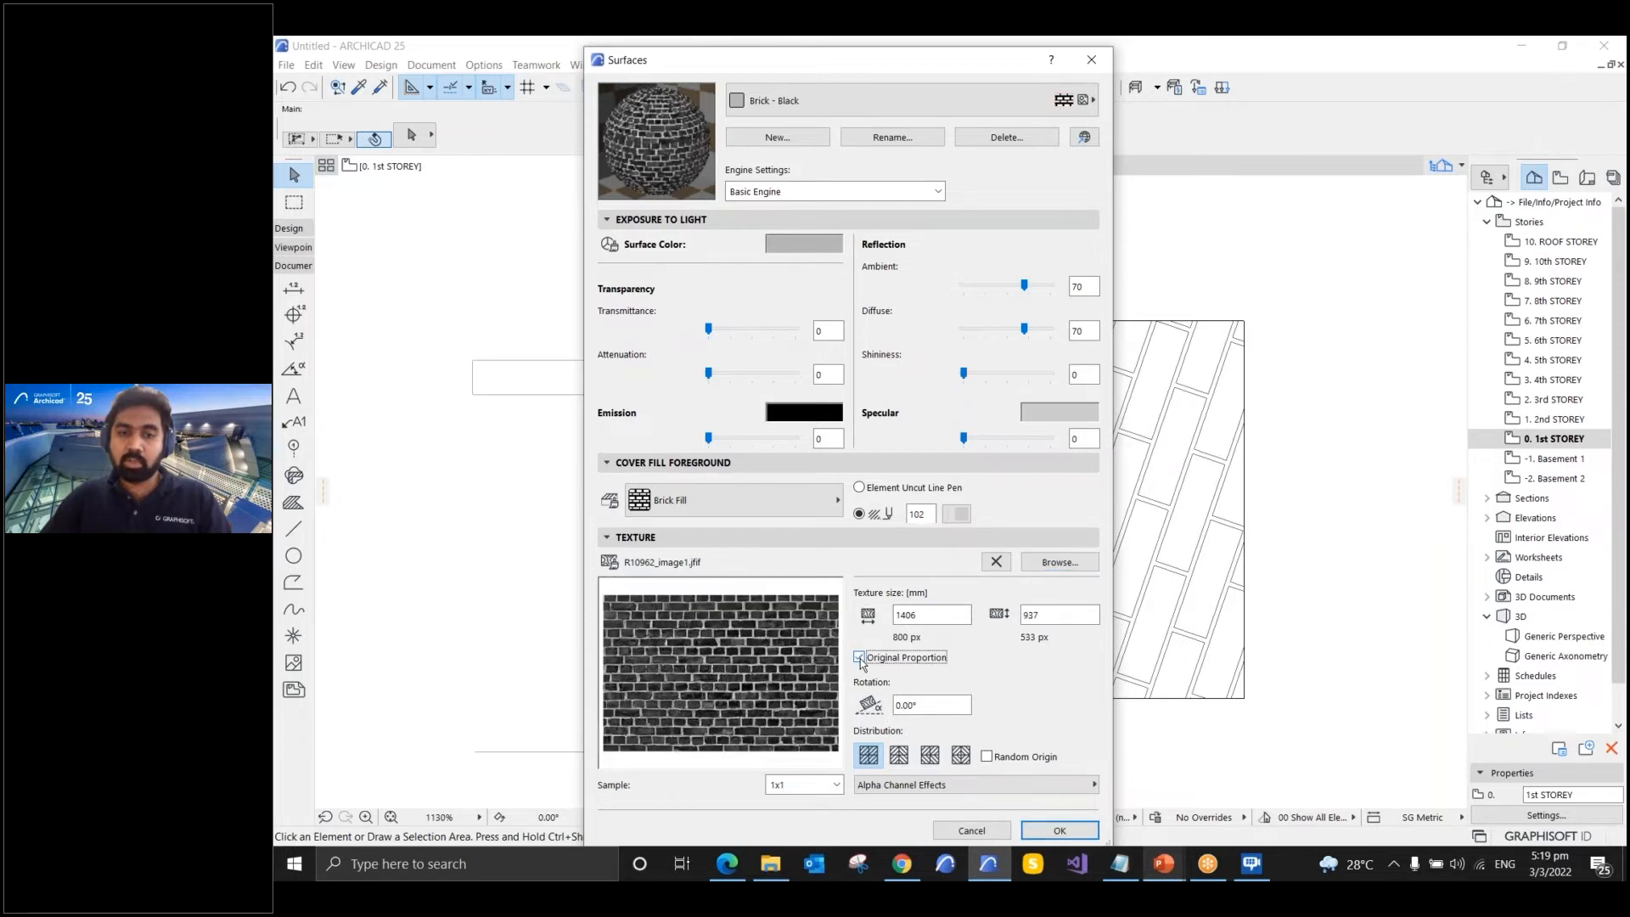
double_click(931, 614)
type("2000")
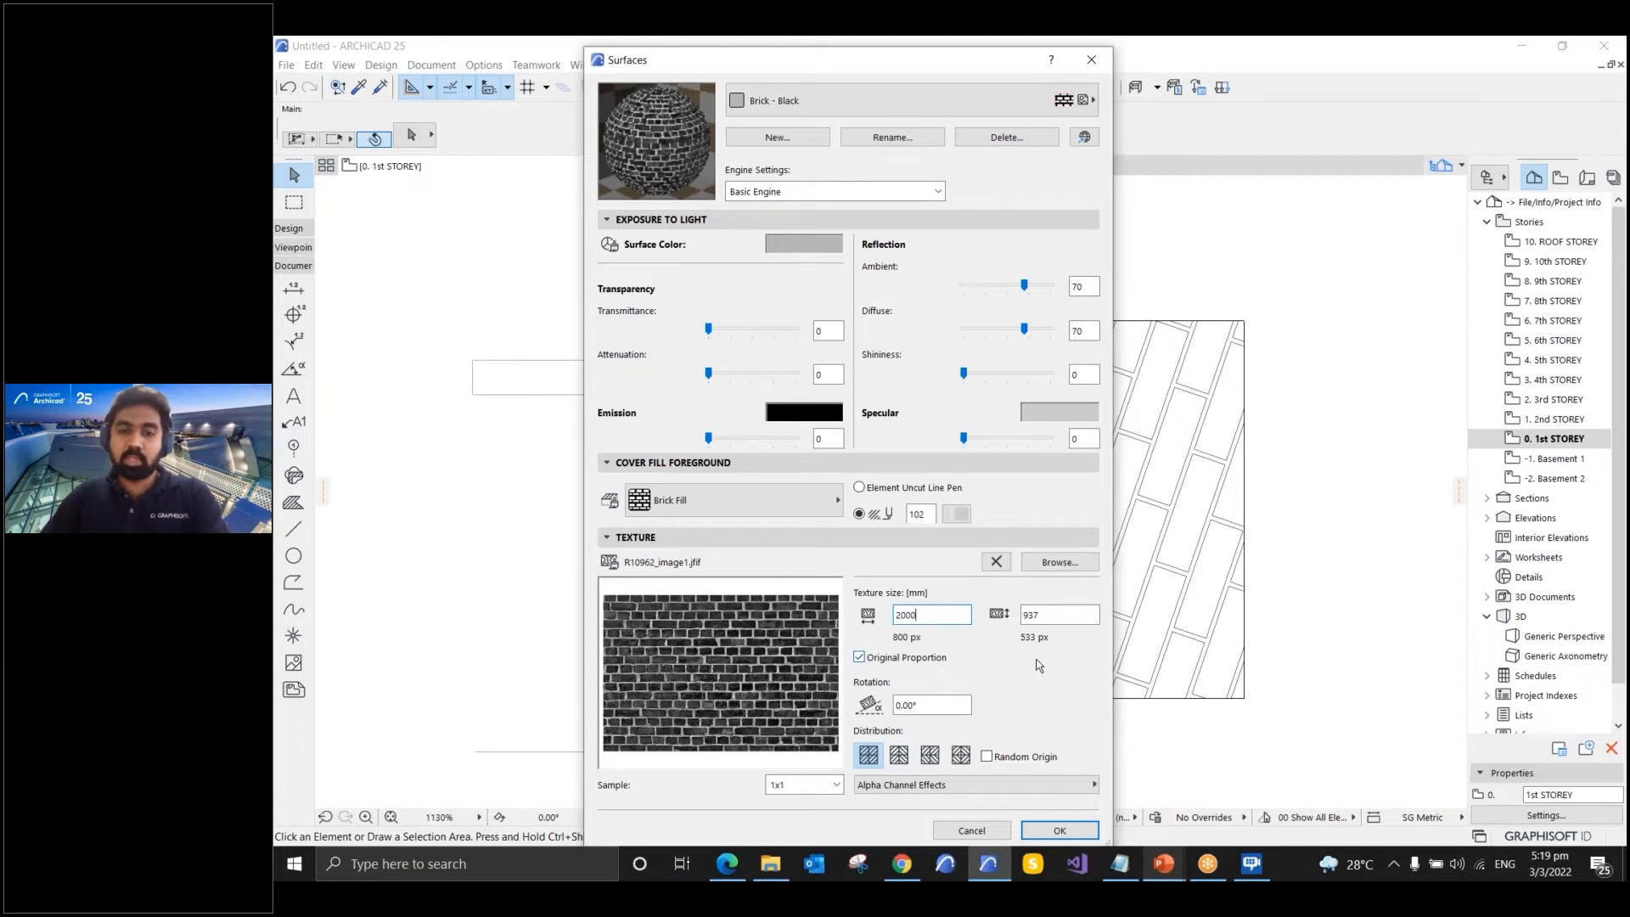
key("Tab")
left_click(890, 665)
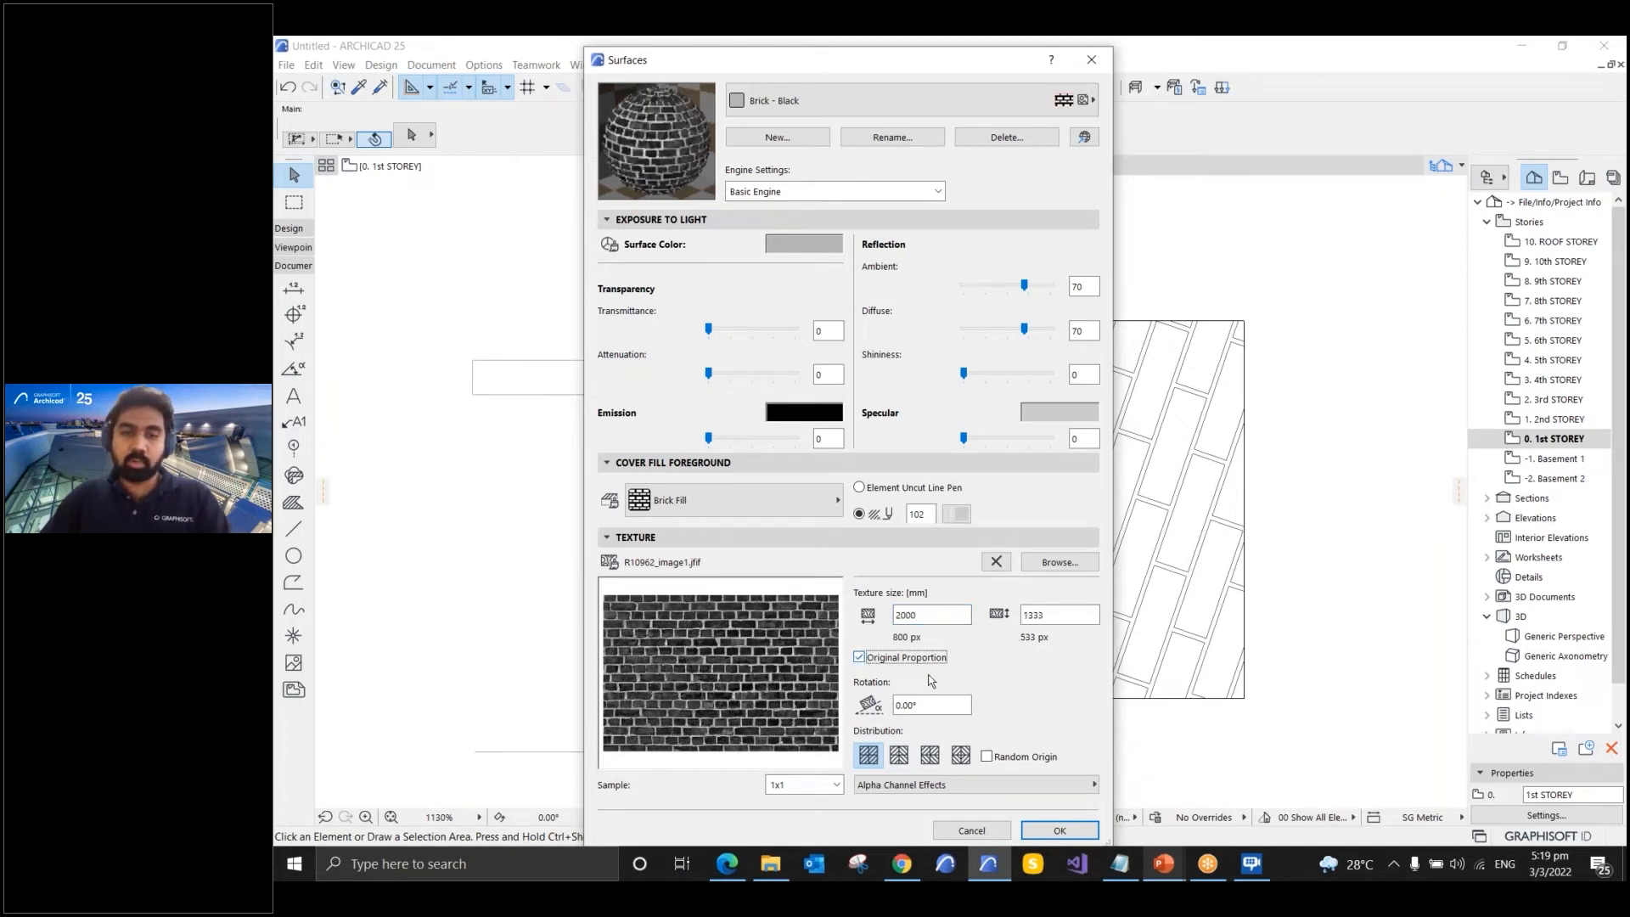
- Review the texture's height, rotation and alpha channel effects, and accept the Brick - Black surface settings
left_click_drag(1064, 614, 995, 617)
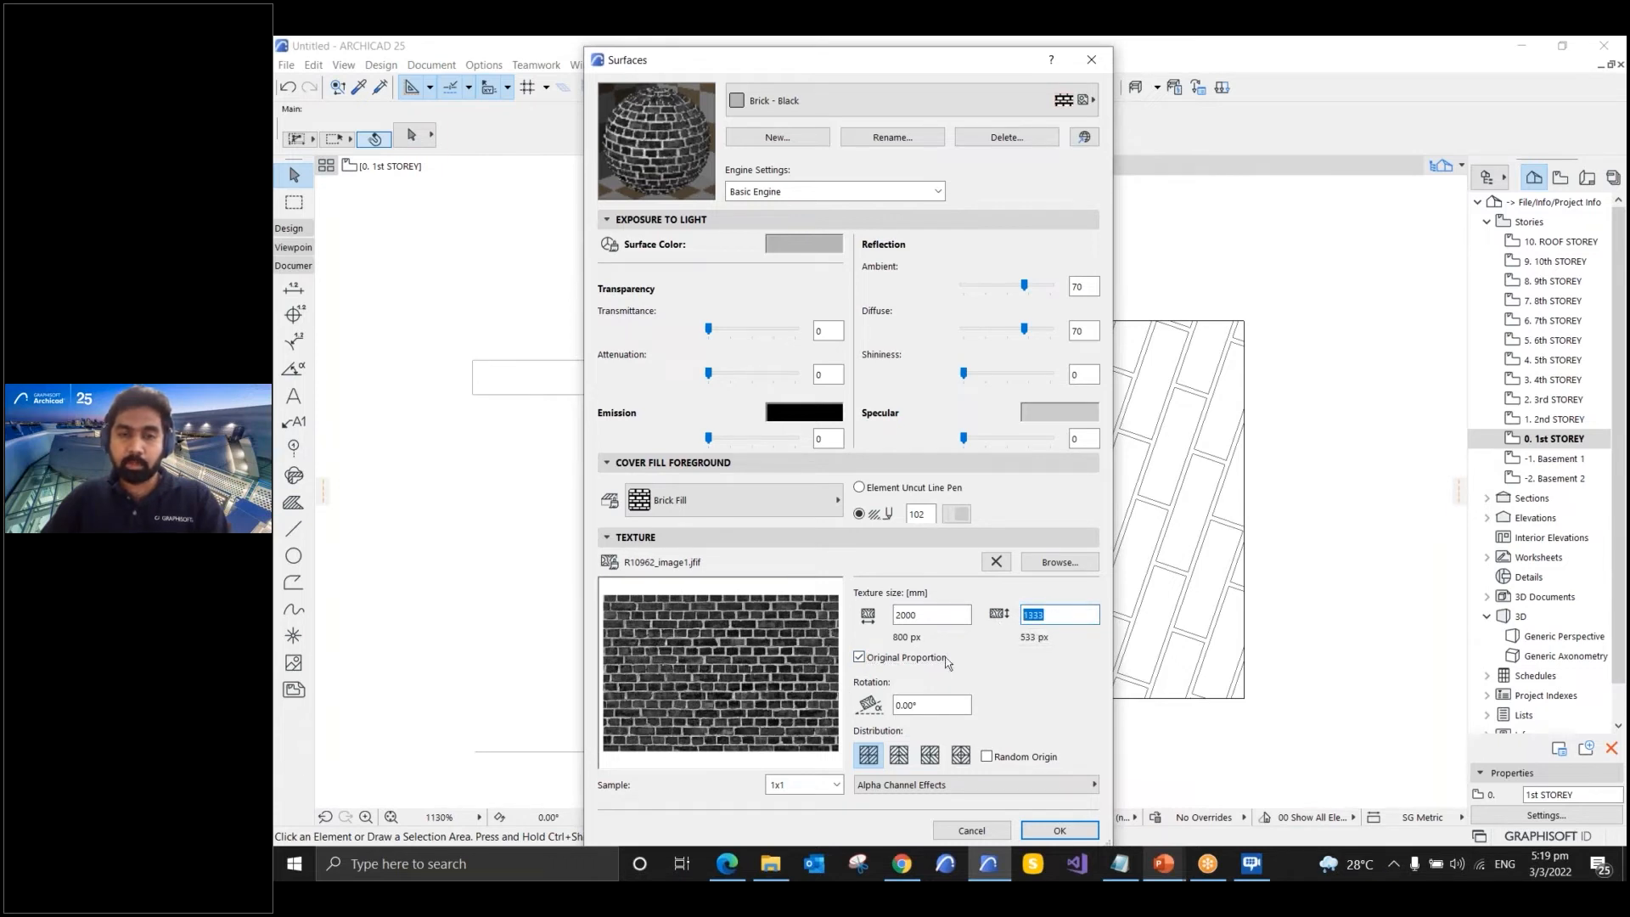
left_click_drag(927, 707, 871, 709)
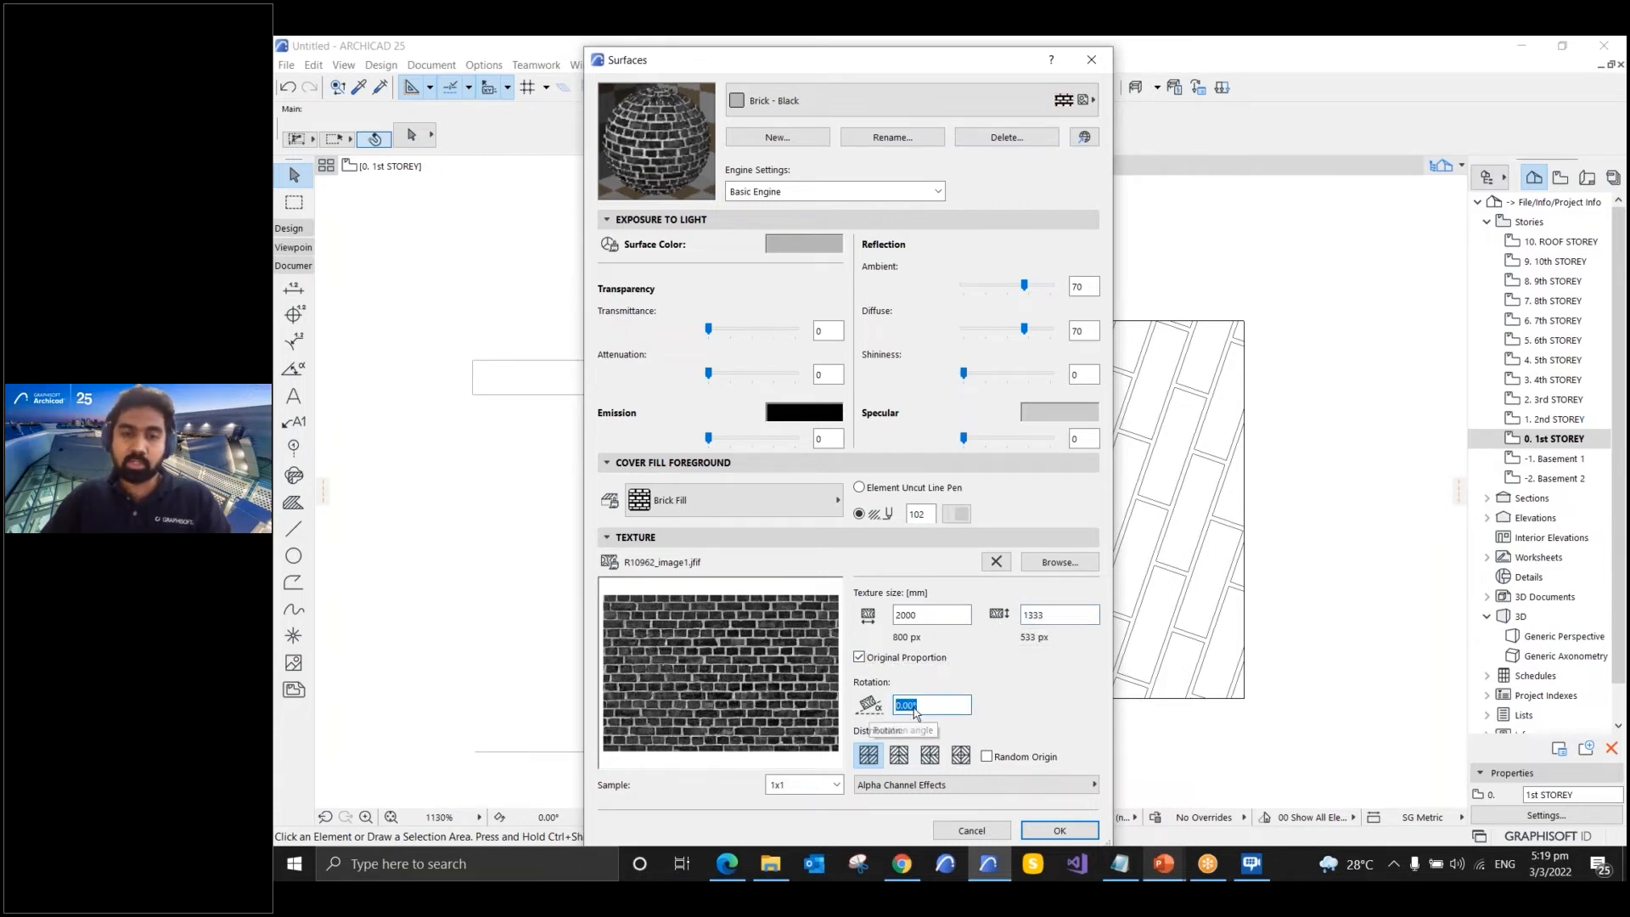
key("ctrl")
key("ctrl")
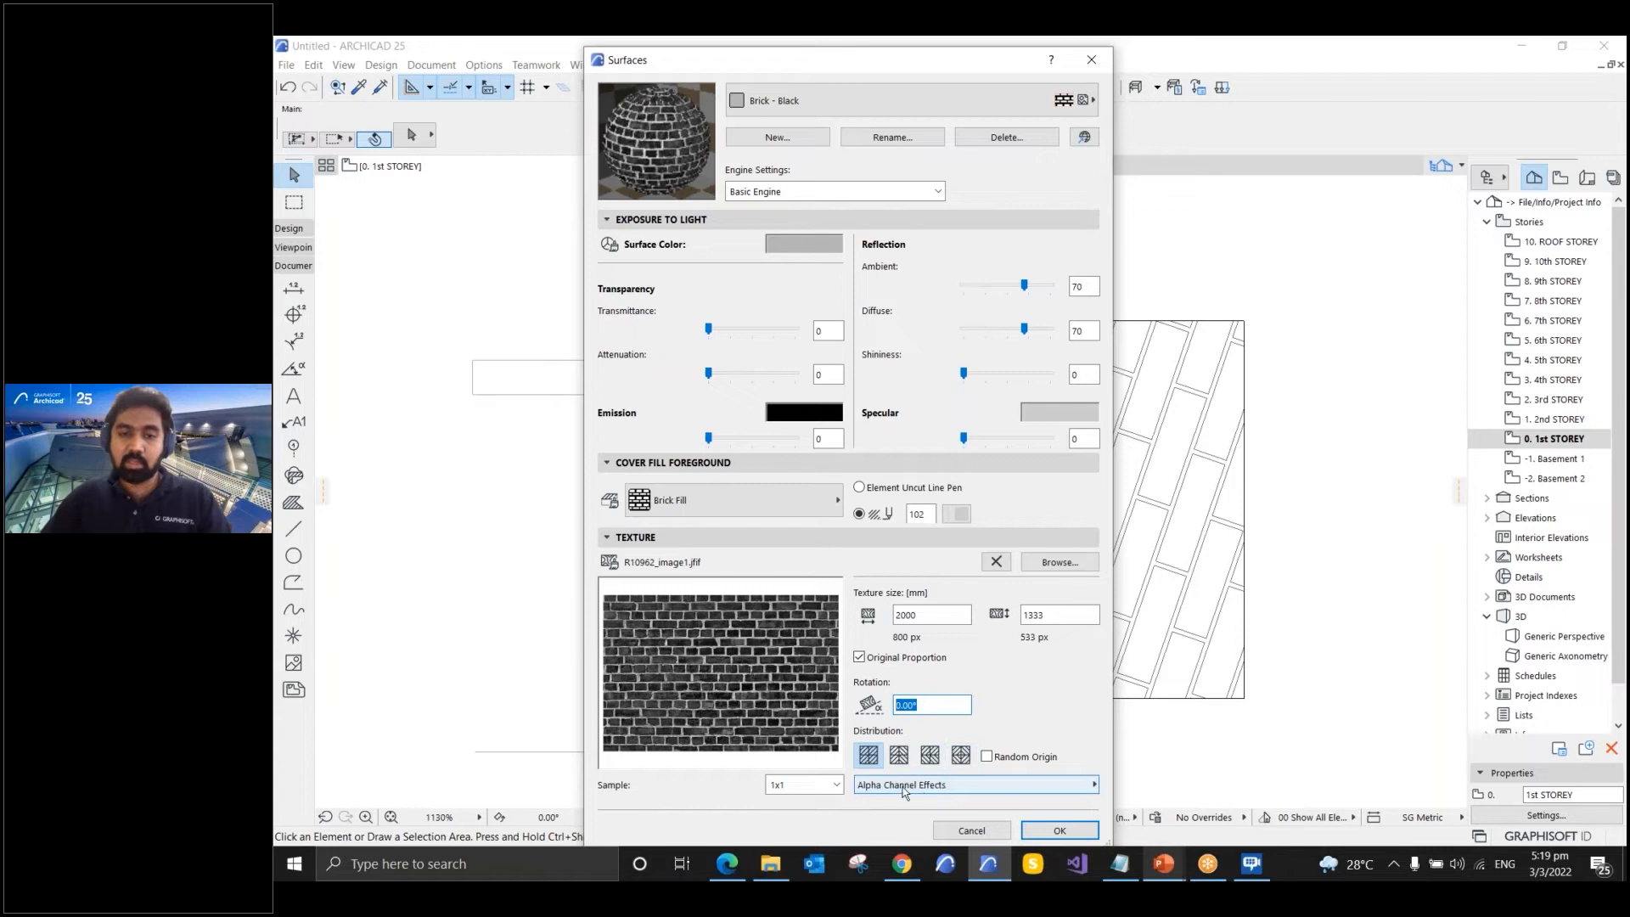
left_click(967, 786)
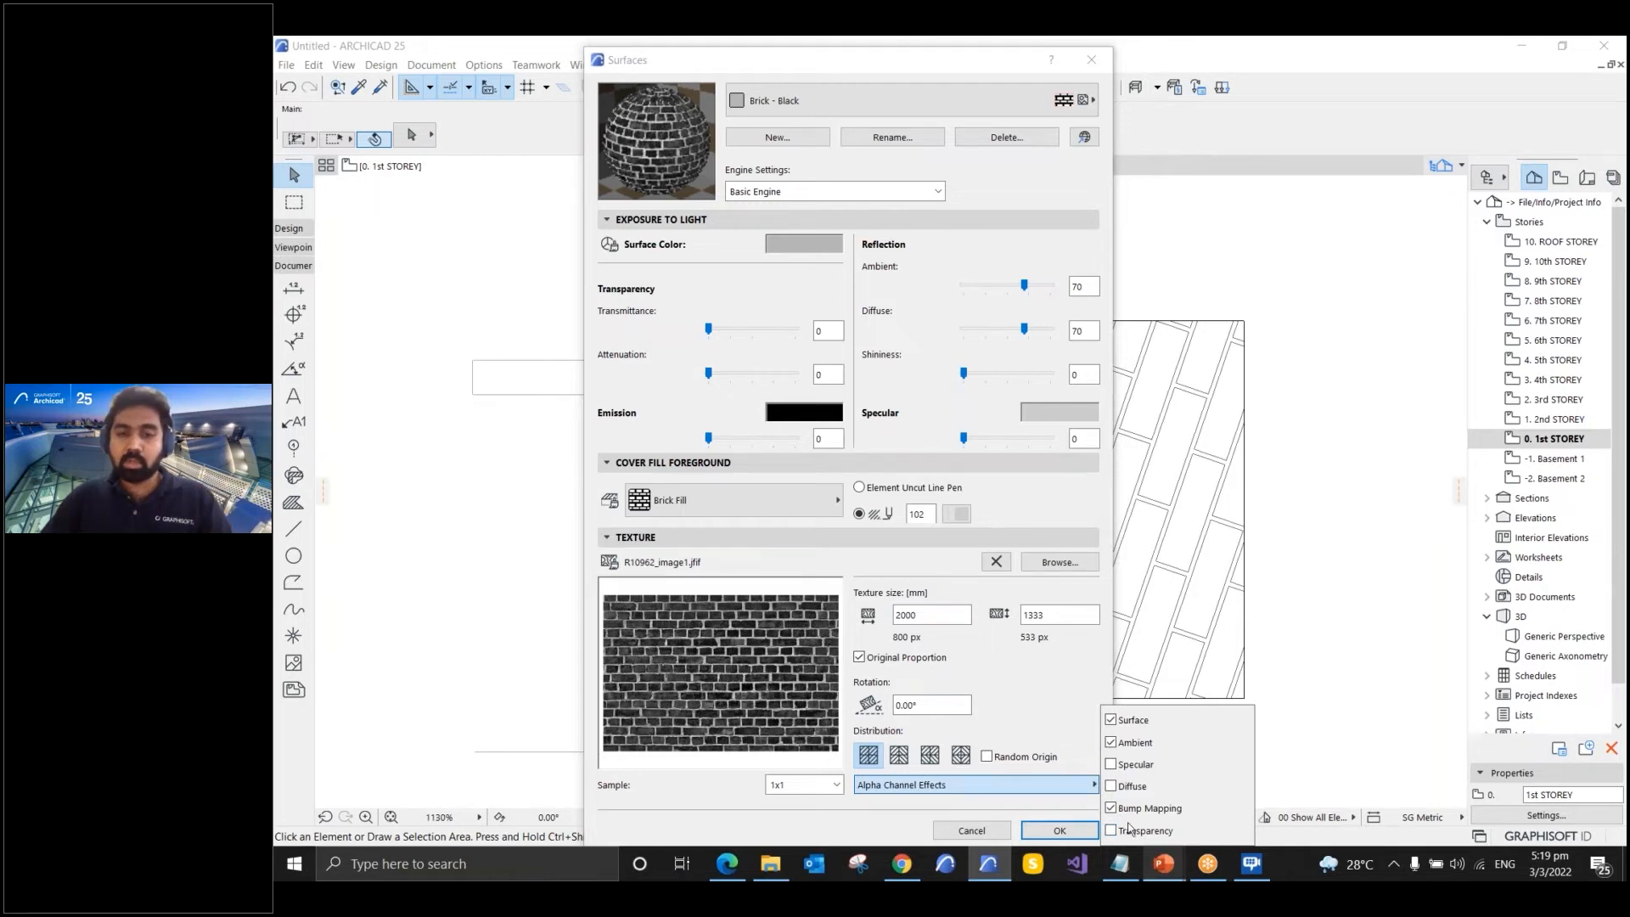
left_click(1062, 712)
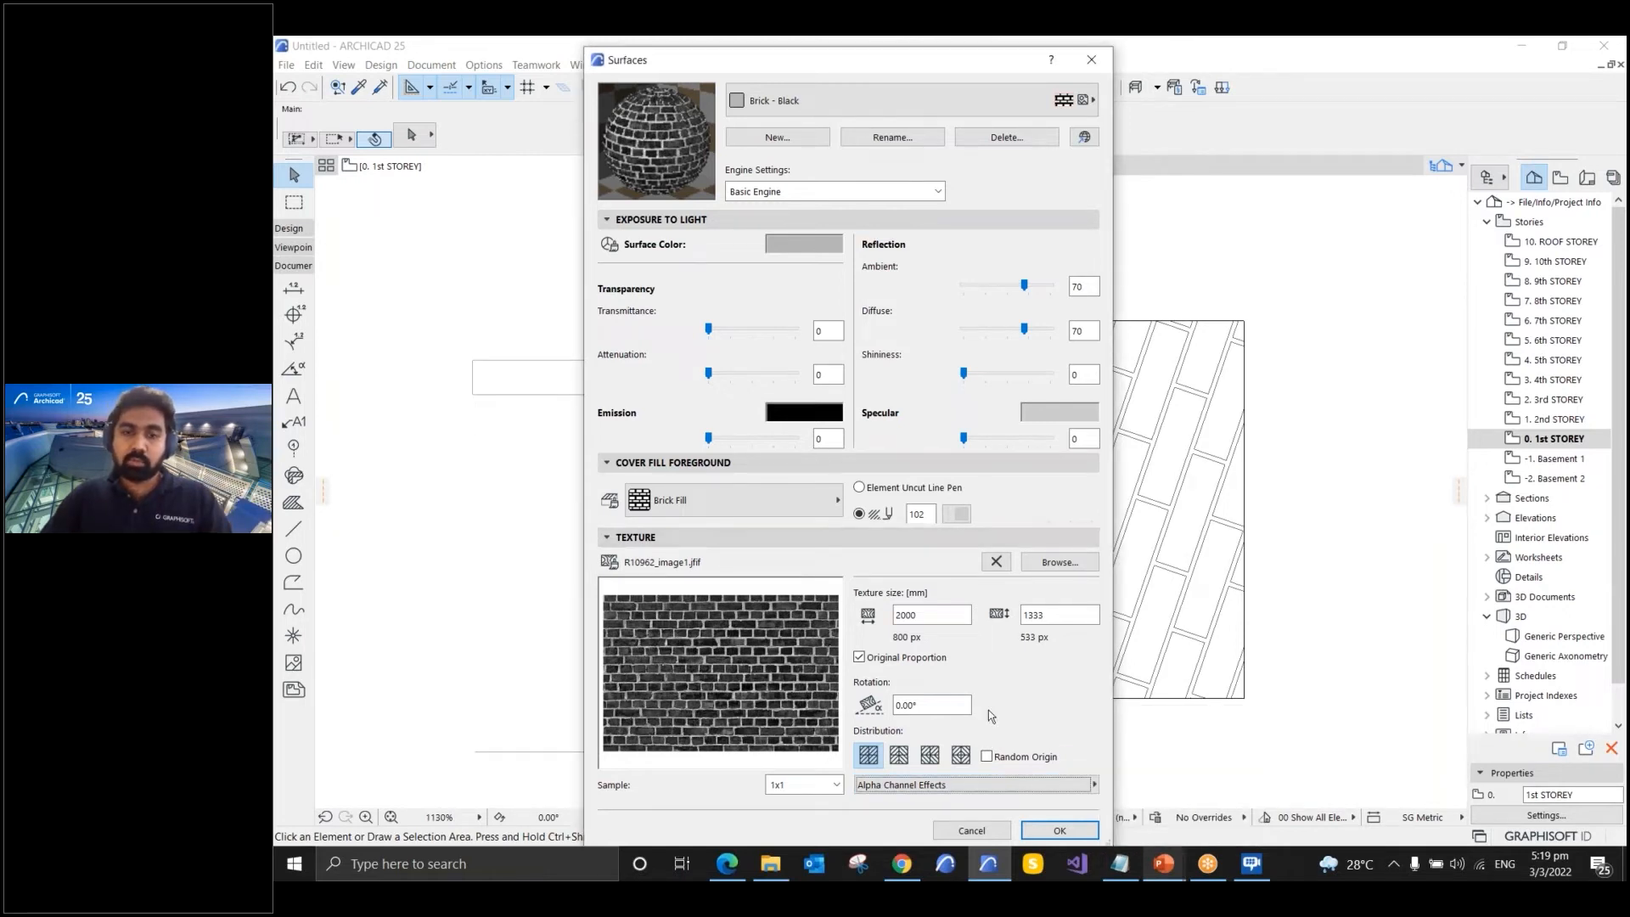
left_click(1019, 787)
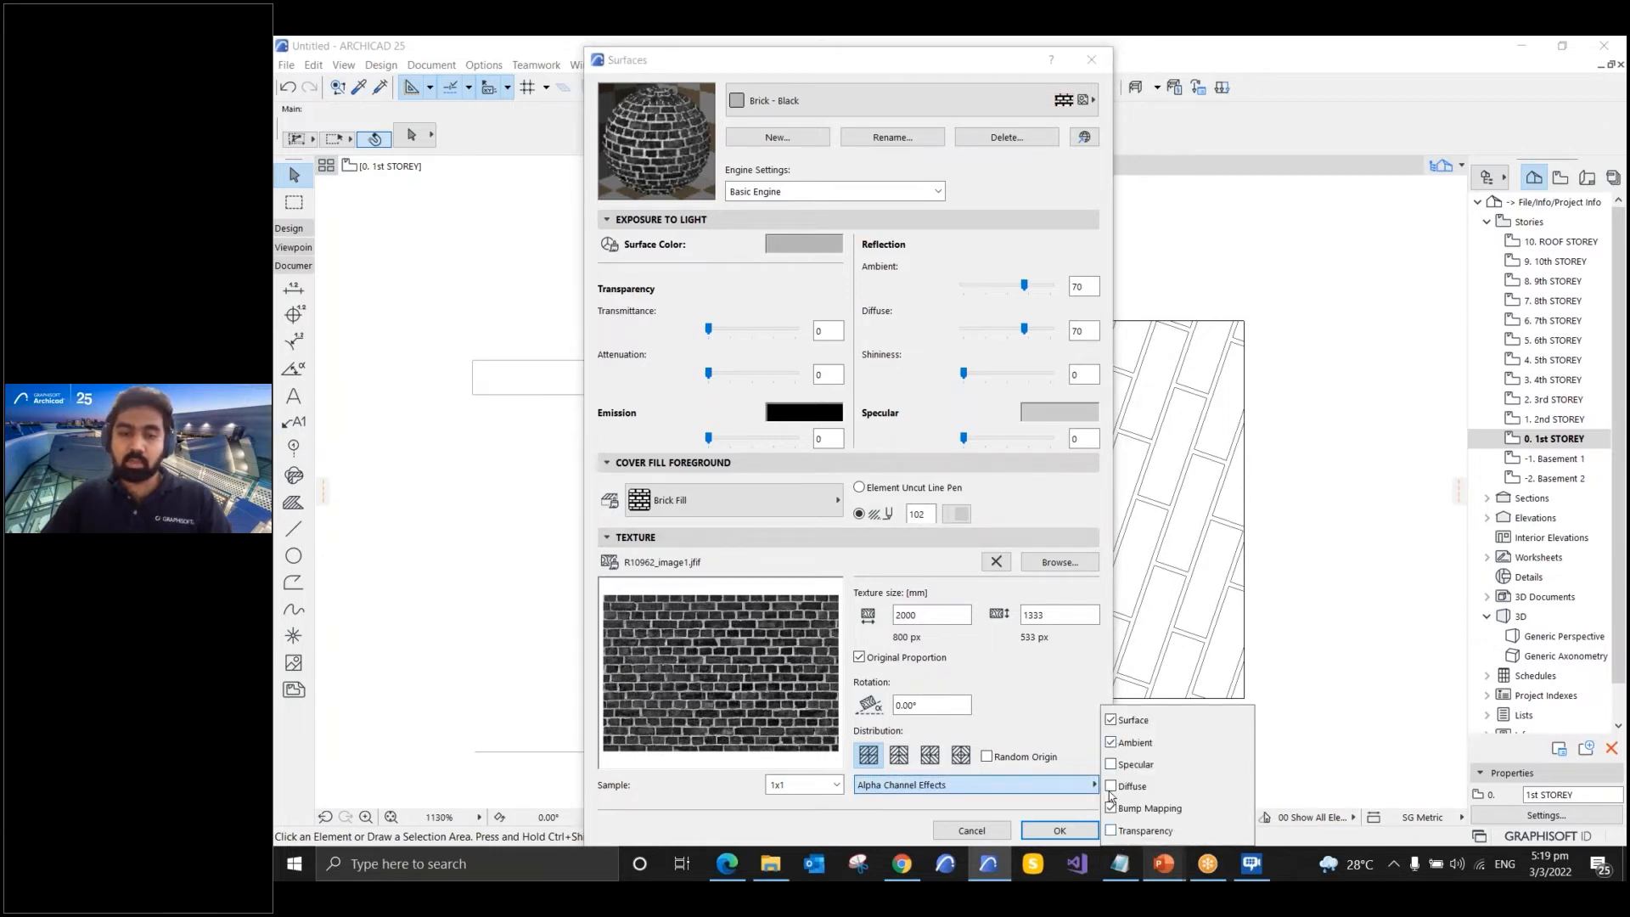
left_click(1042, 713)
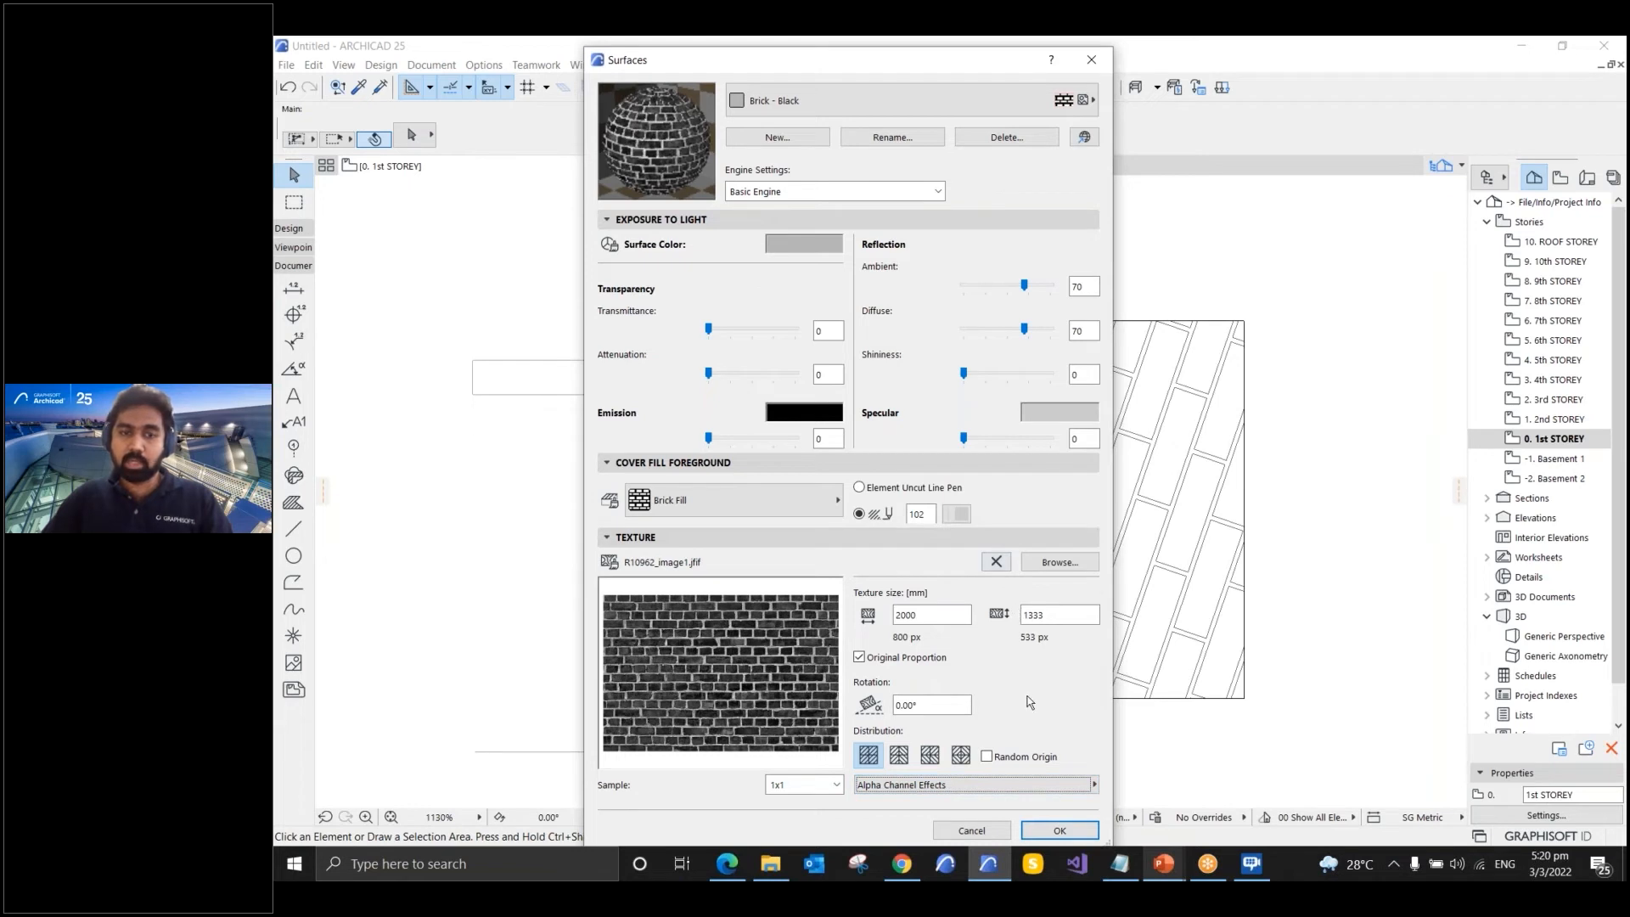
left_click(1061, 833)
scroll(866, 528, "down", 2)
middle_click_drag(1219, 511, 794, 510)
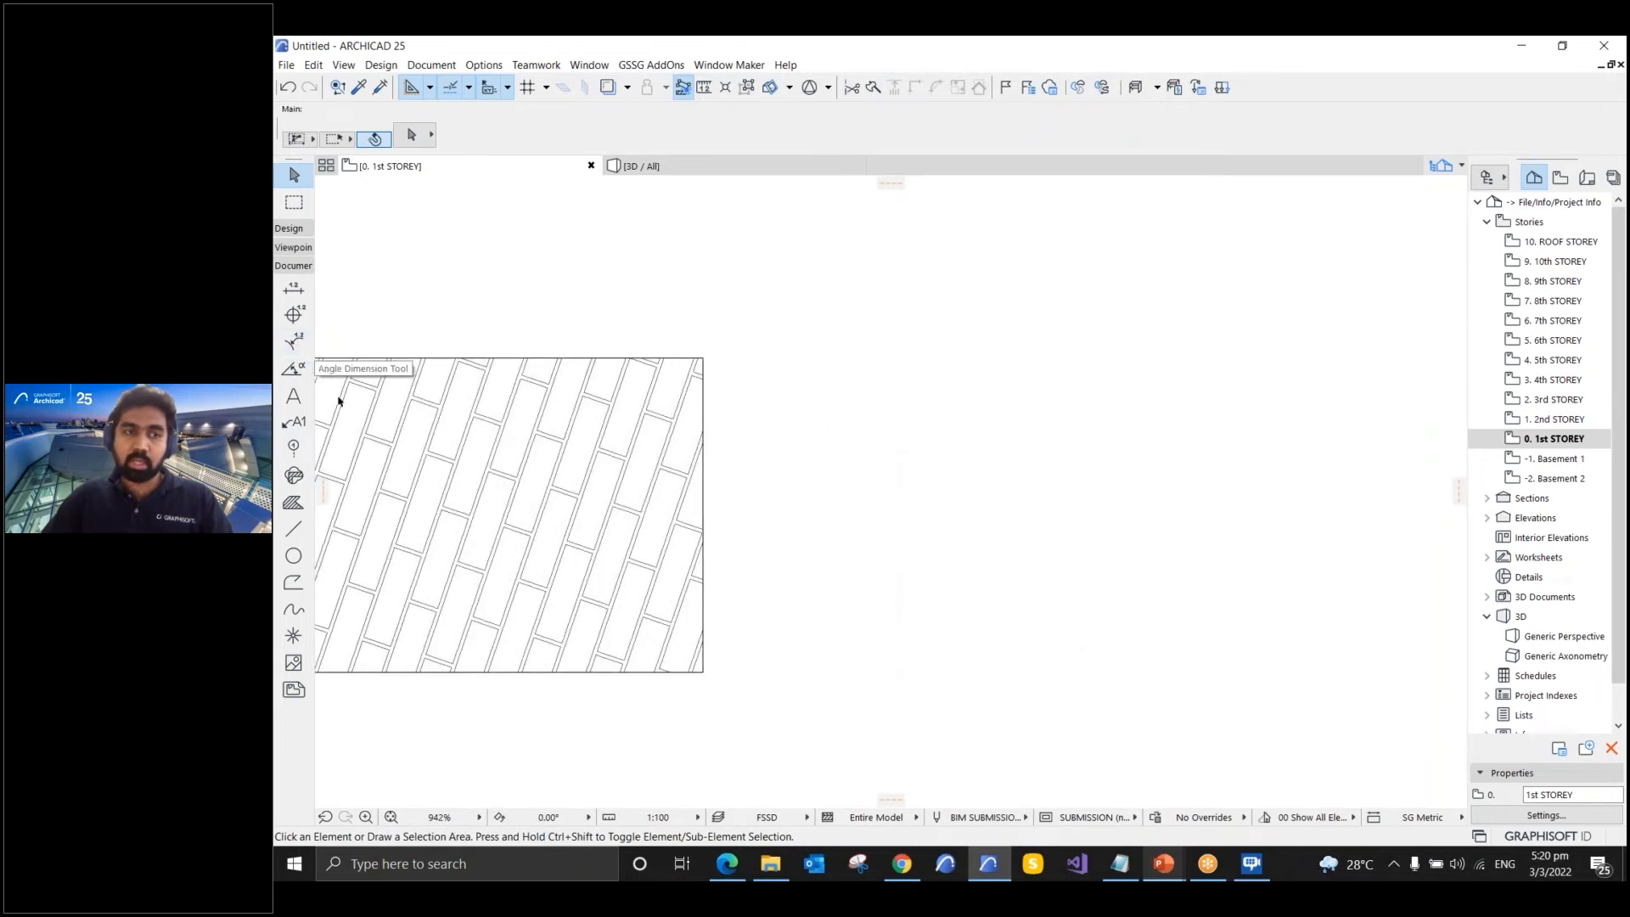
scroll(862, 407, "down", 2)
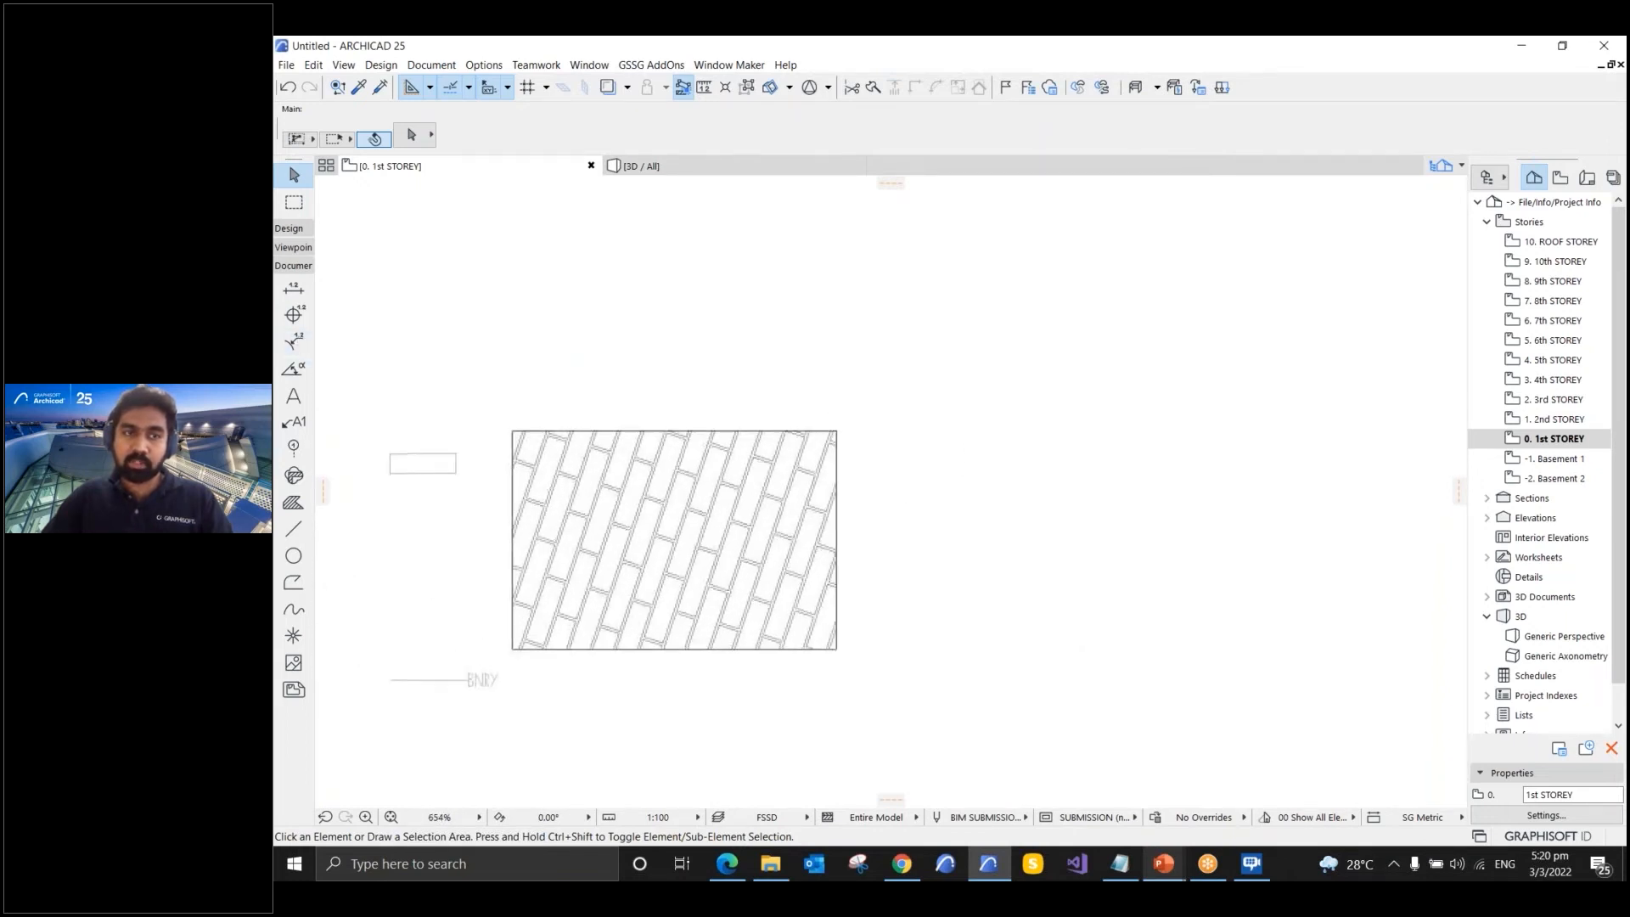
- In the 3D view, select the exterior walls, override their outside surface with Brick - Black, and inspect the texture up close
left_click(722, 165)
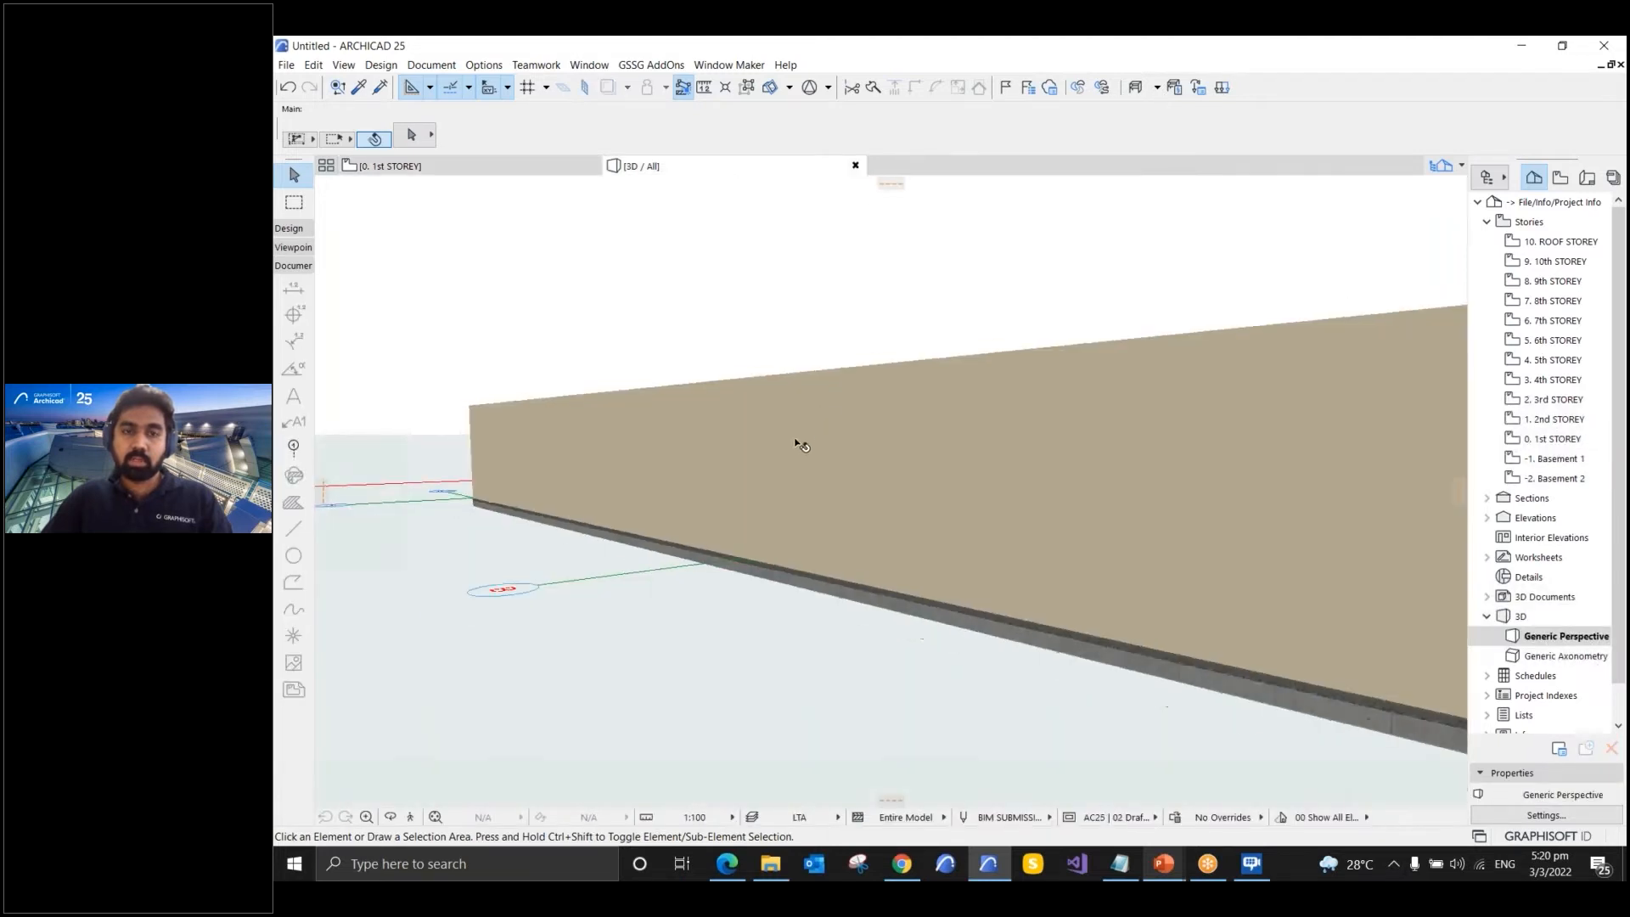
scroll(796, 442, "down", 2)
mouse_move(951, 418)
middle_mouse_down("shift")
mouse_move(964, 544)
mouse_move(884, 606)
mouse_move(1110, 467)
mouse_move(963, 423)
middle_mouse_up("shift")
left_click(1112, 467)
scroll(1044, 143, "down", 5)
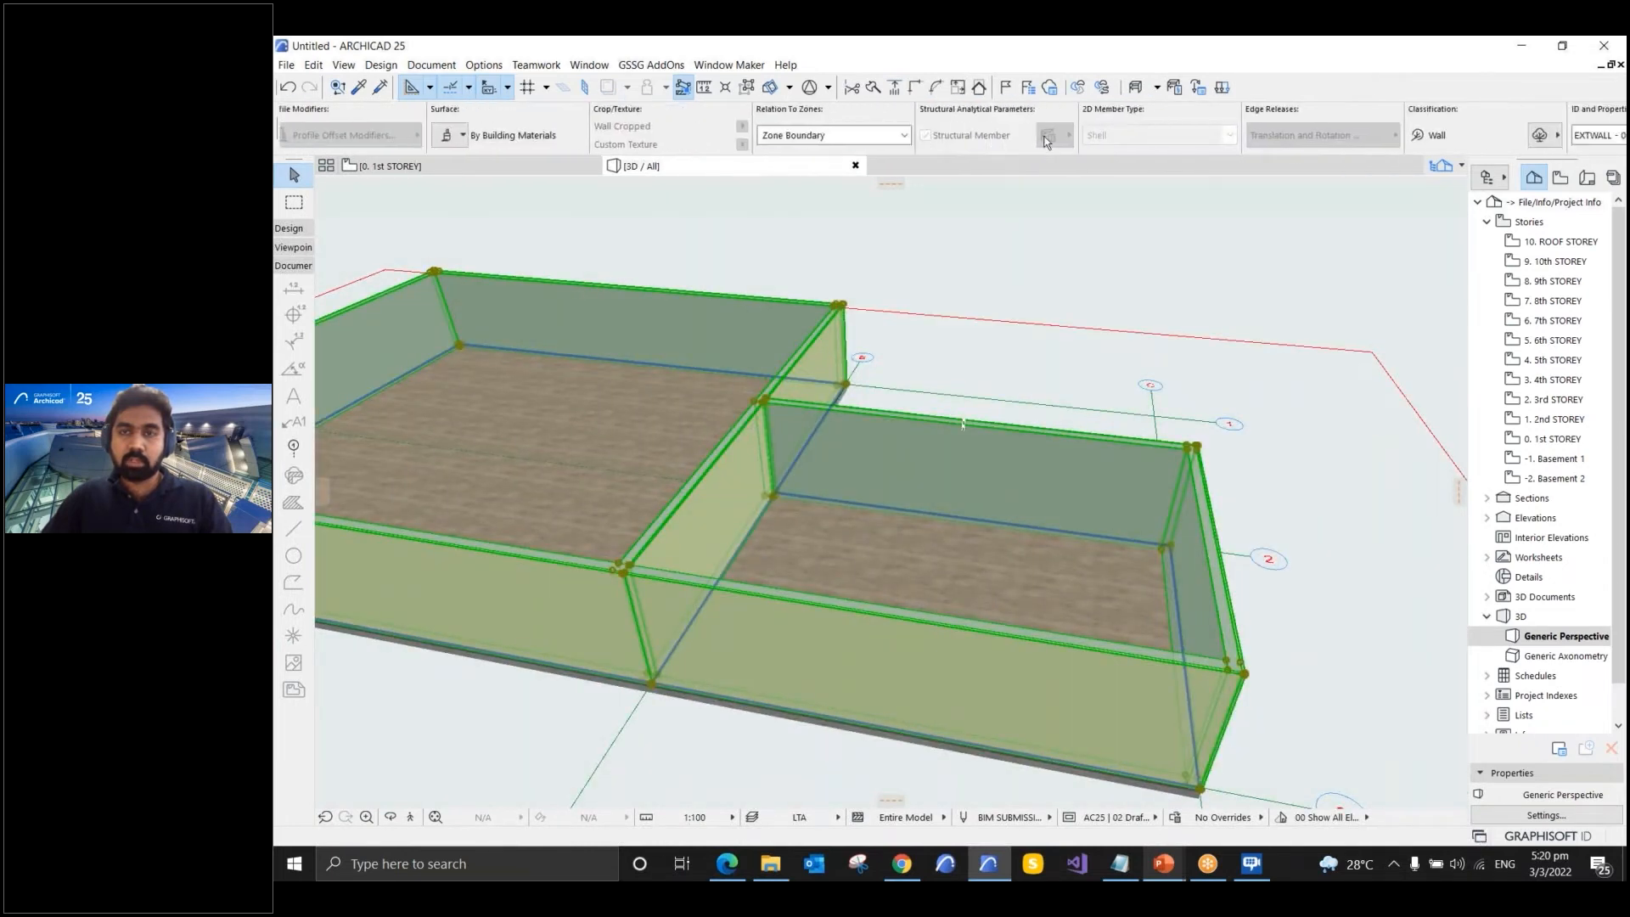
scroll(730, 136, "up", 4)
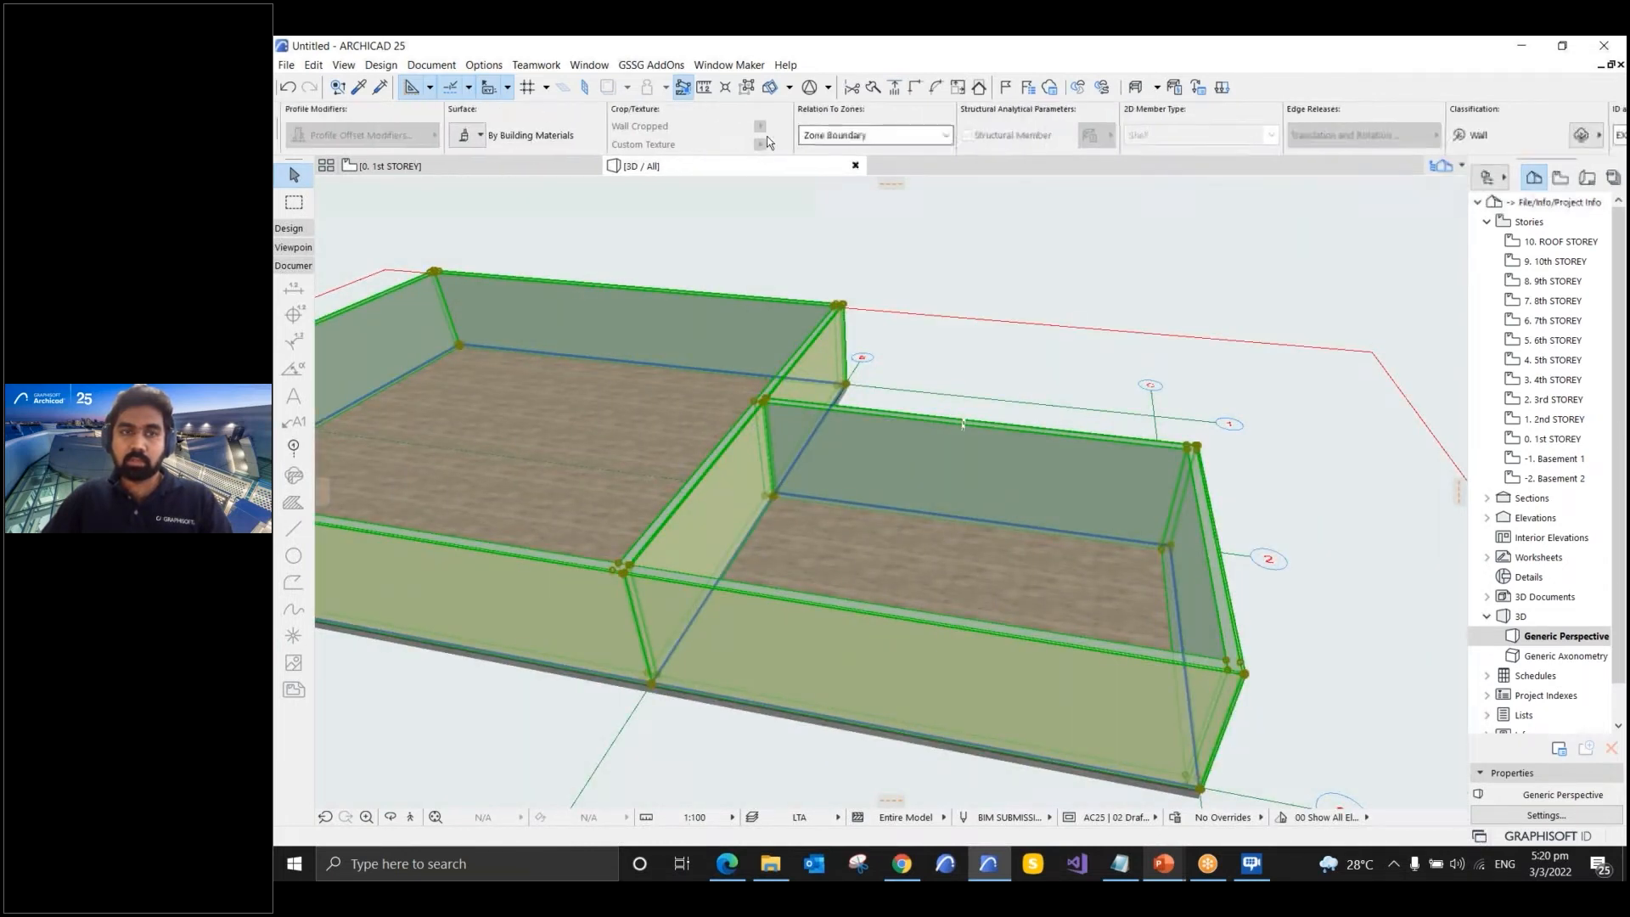
left_click(727, 136)
left_click(730, 179)
left_click(807, 179)
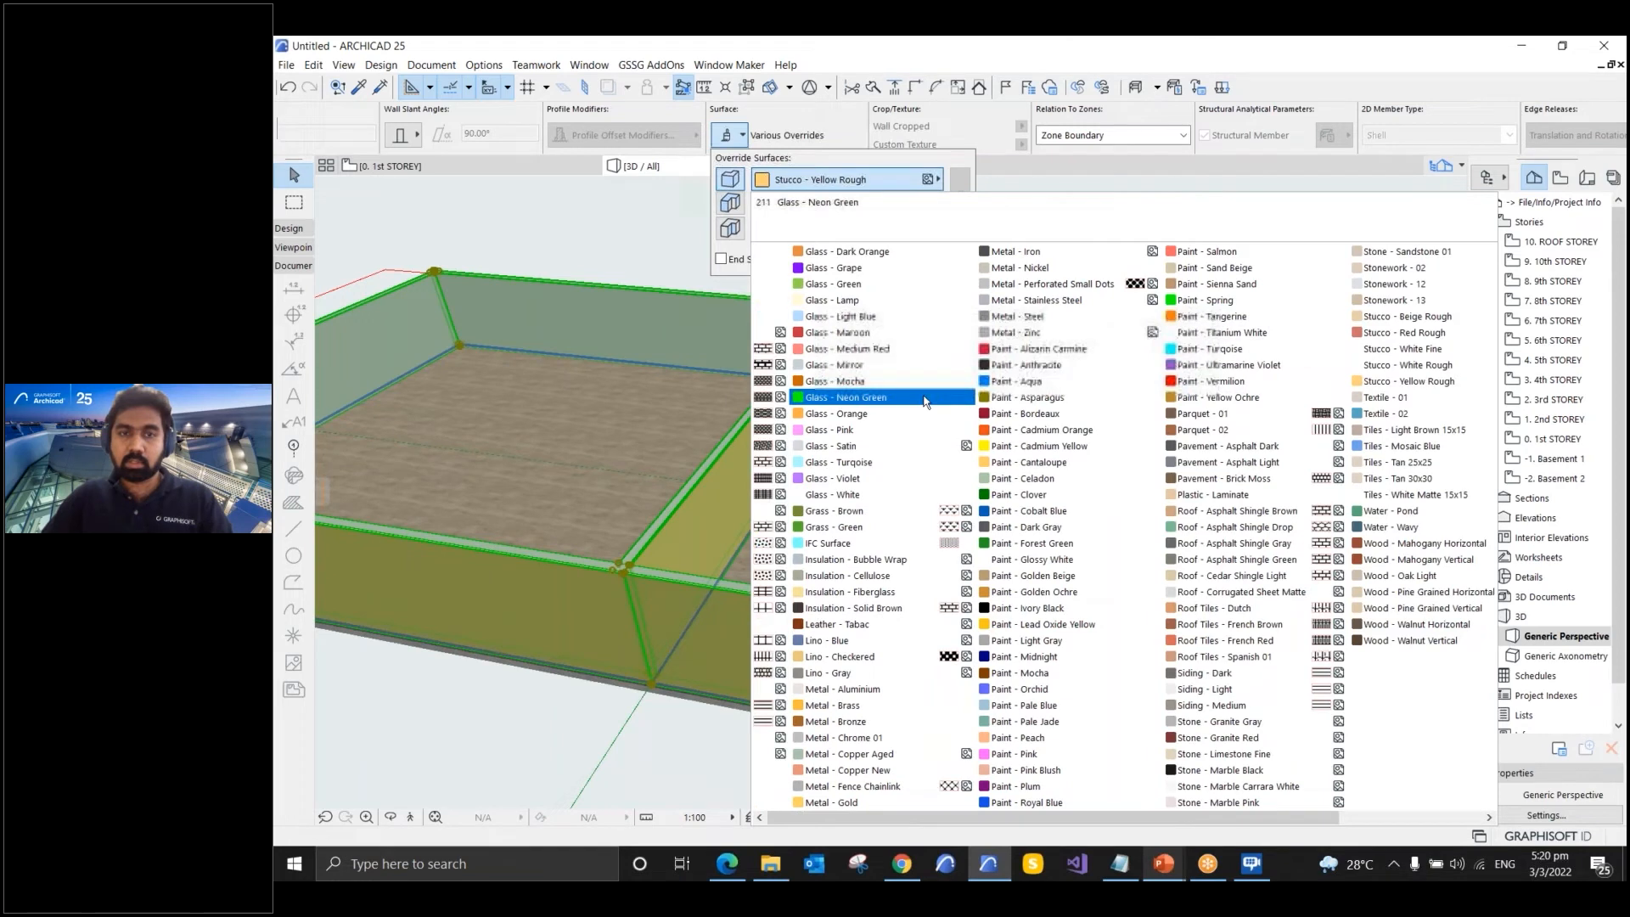
left_click(849, 365)
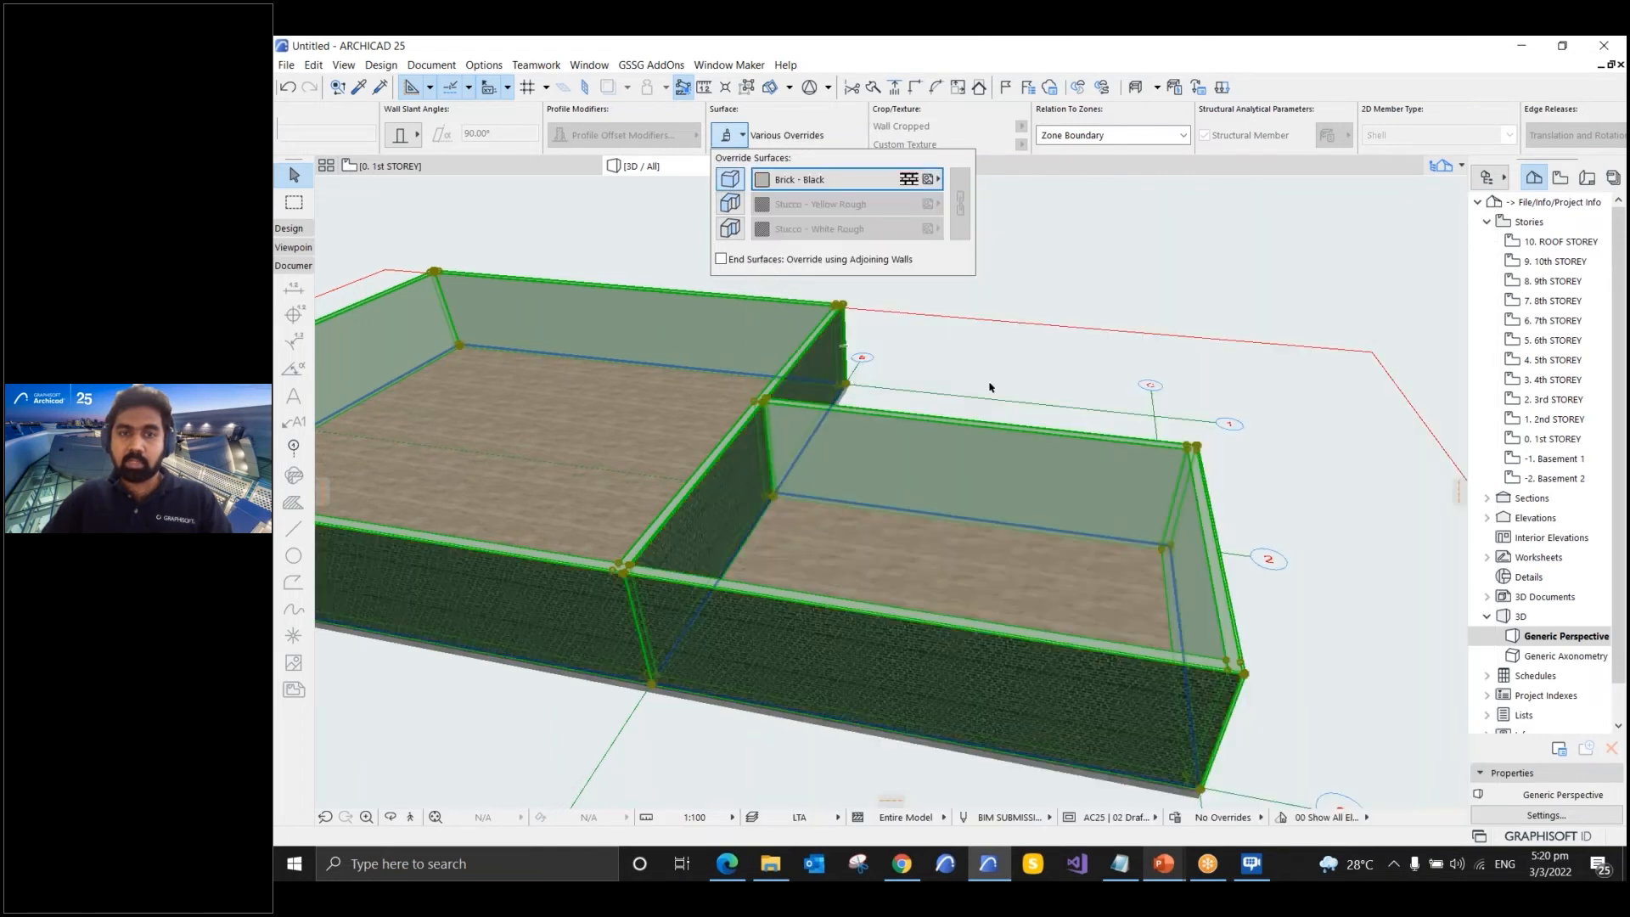
middle_click_drag(868, 705, 915, 488, "shift")
scroll(916, 487, "up", 5)
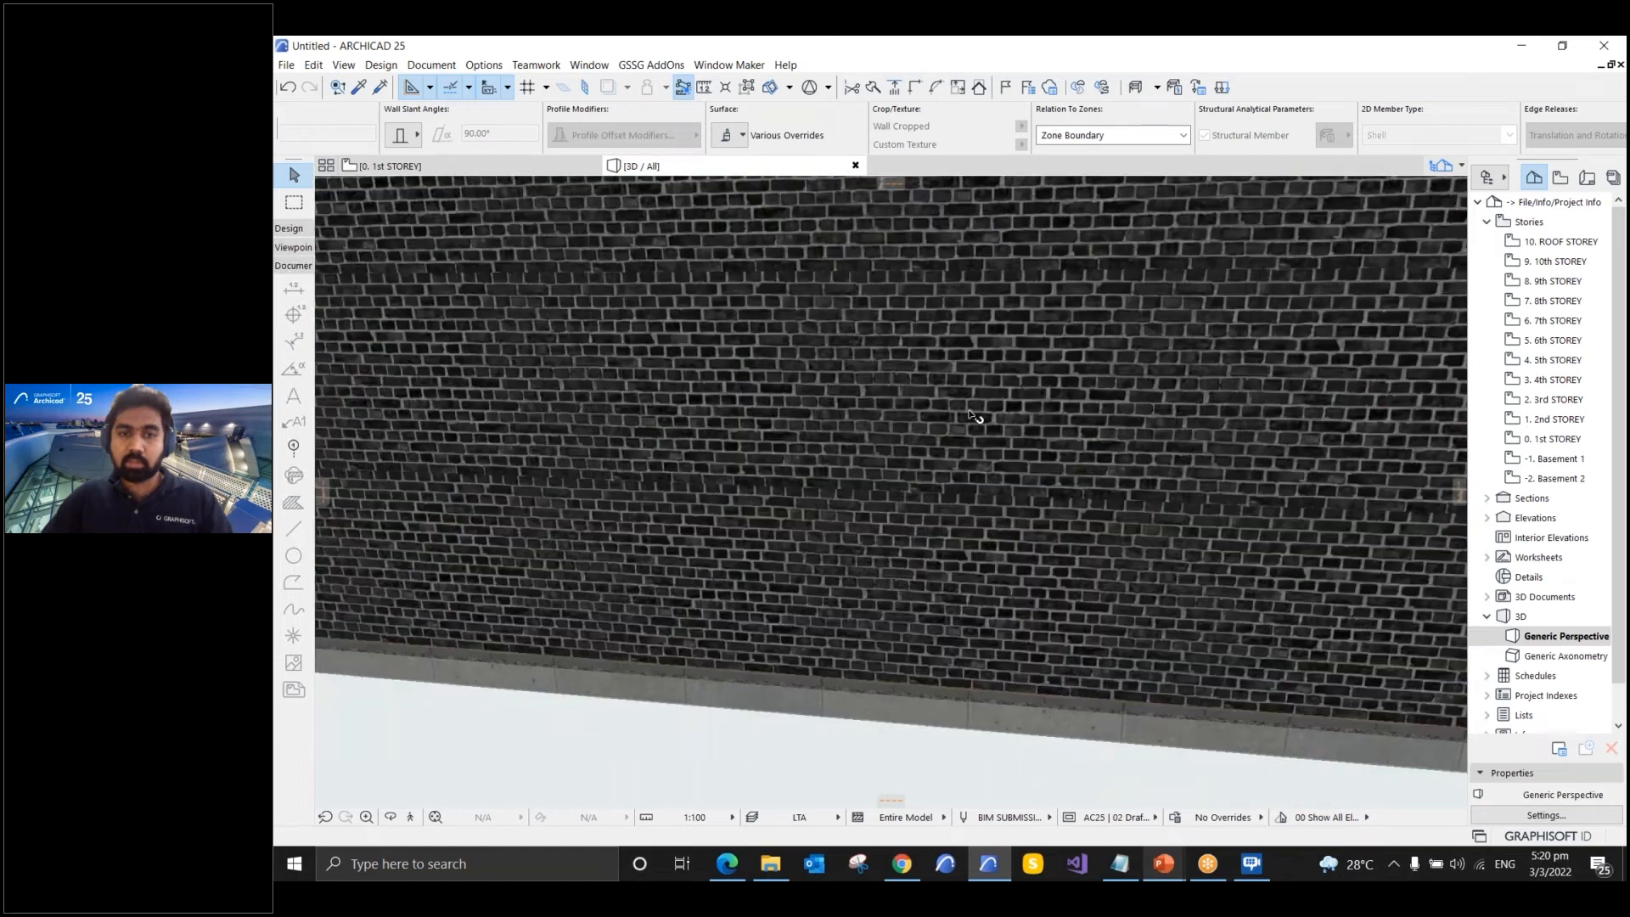
middle_click_drag(979, 418, 939, 391, "shift")
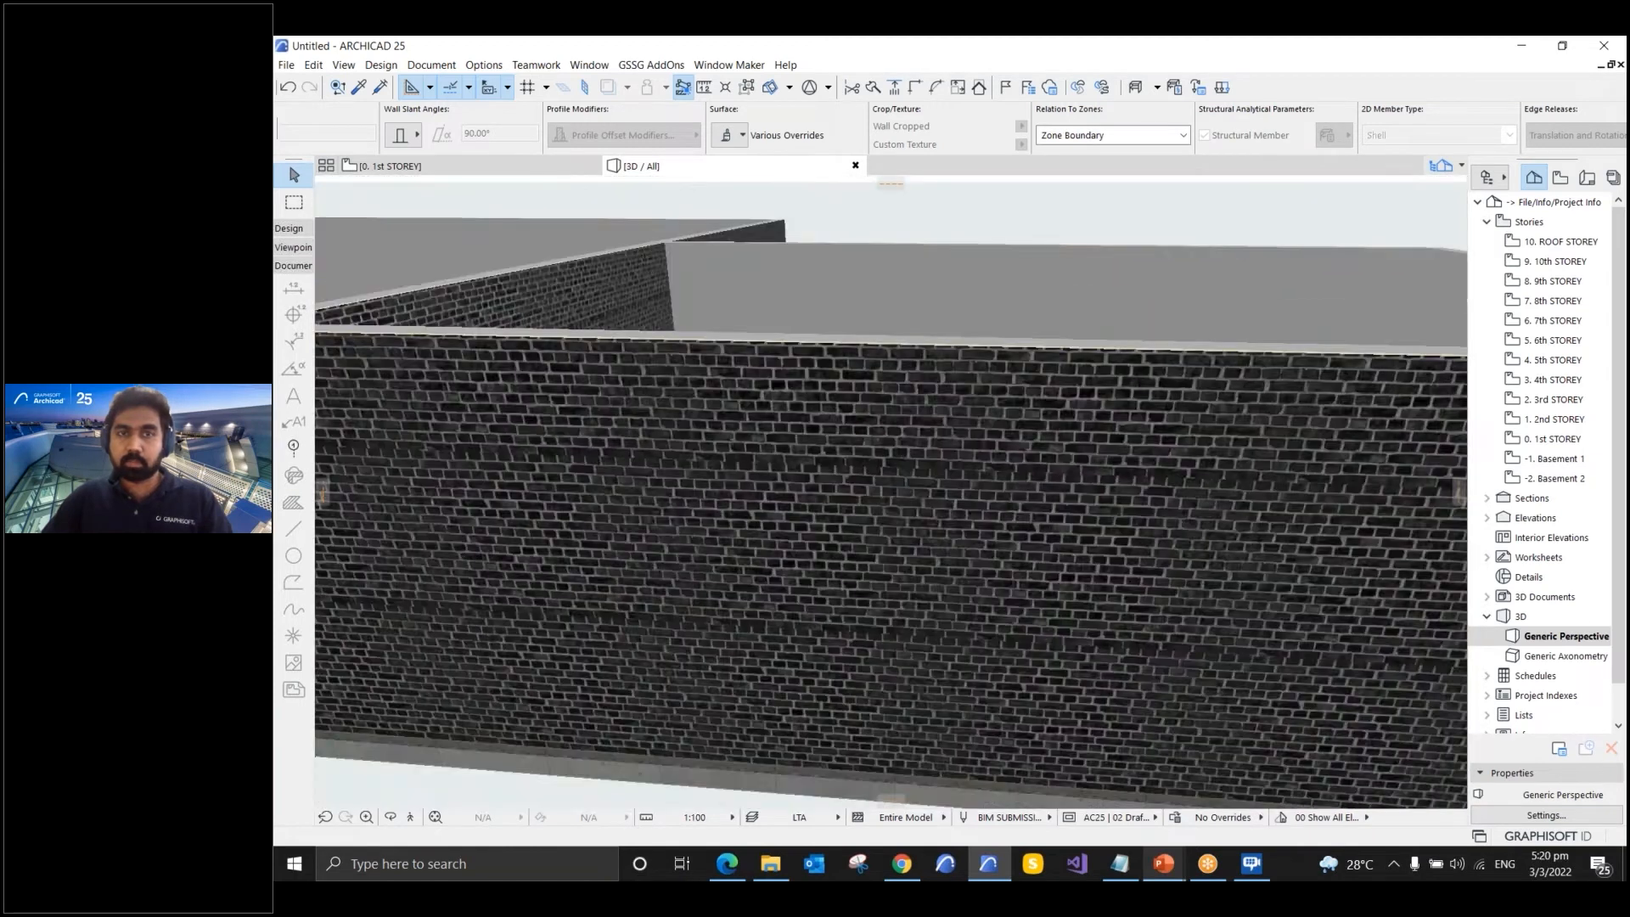
- Remove the surface override from the exterior walls and deselect them
left_click(731, 135)
left_click(730, 179)
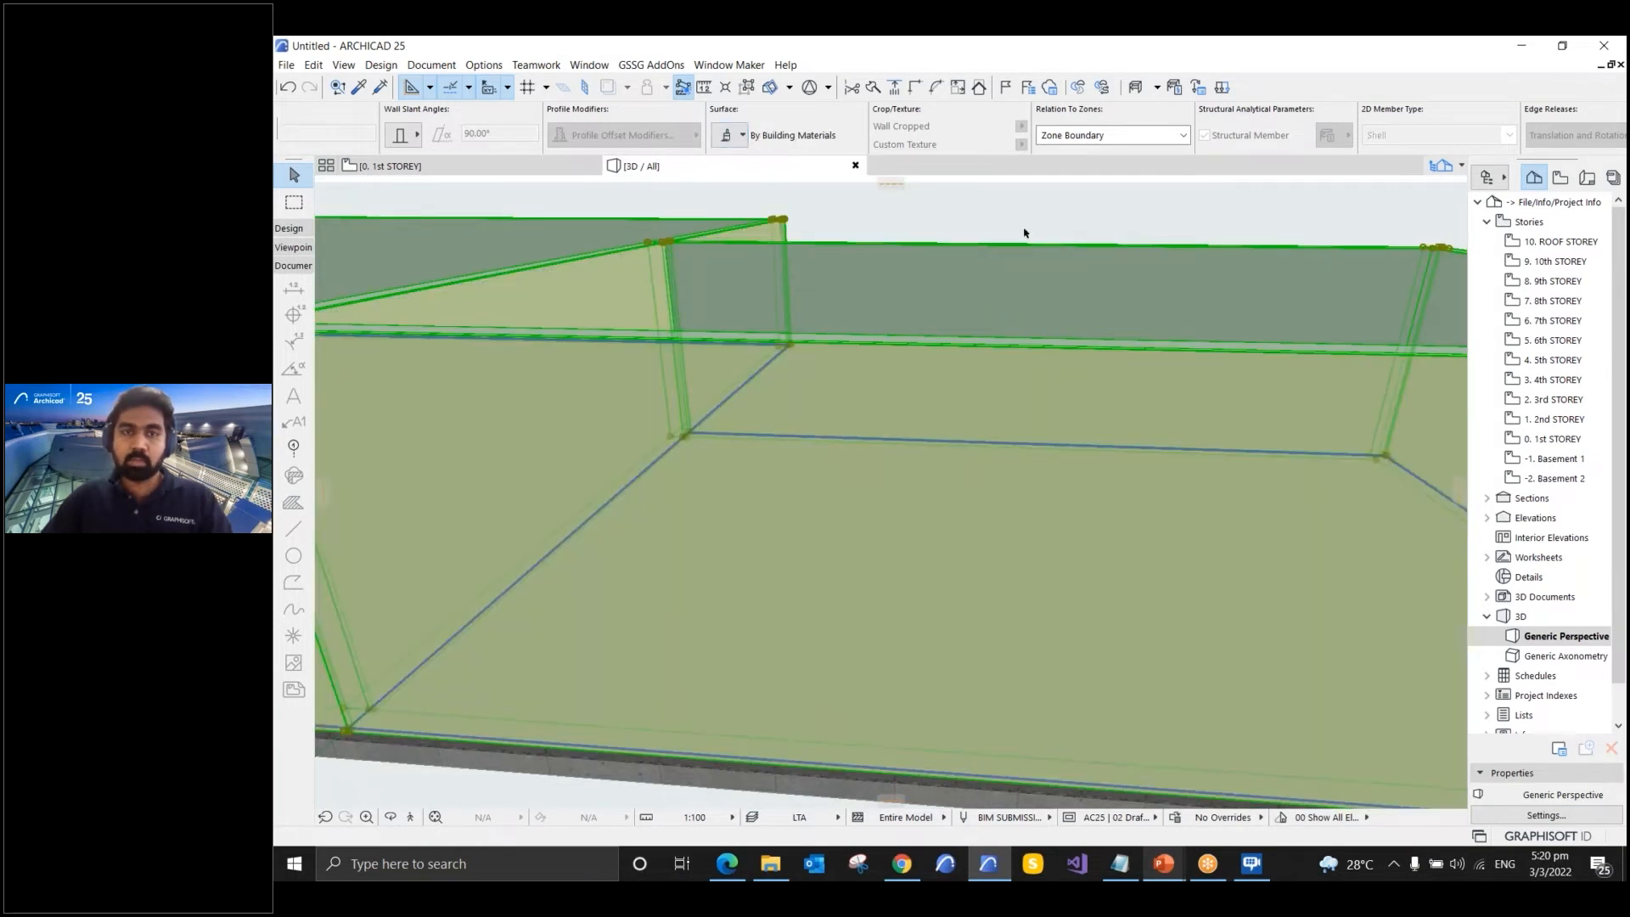
left_click(964, 226)
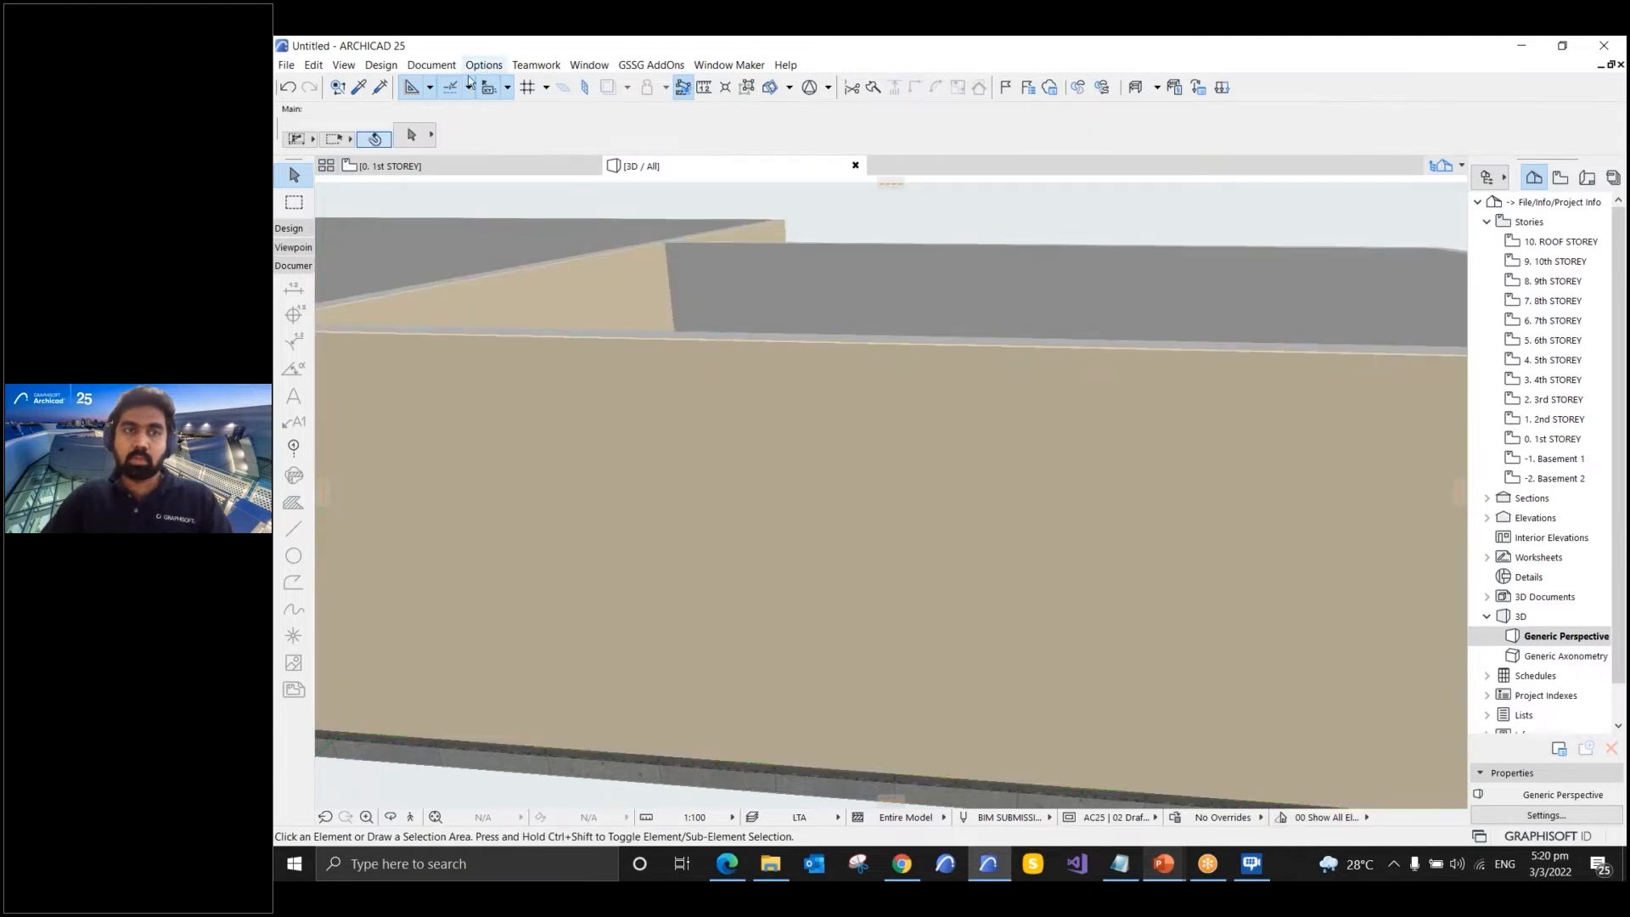
- Return to the 1st storey plan, open the Building Materials settings, and review the Brick material's physical properties
left_click(442, 165)
left_click(498, 67)
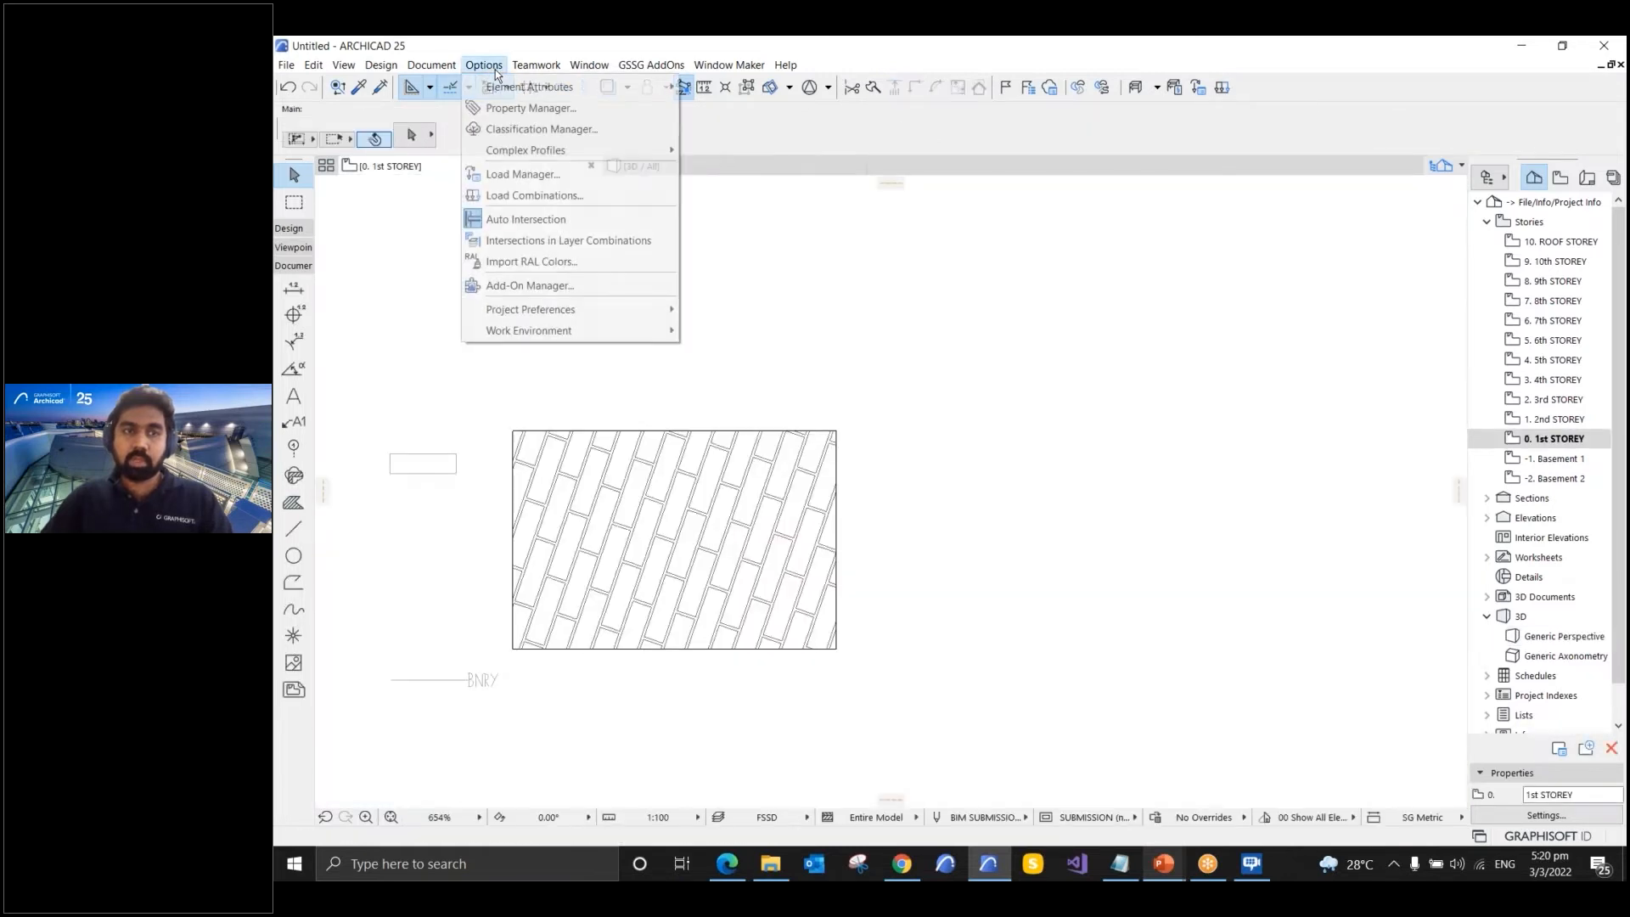
mouse_move(513, 86)
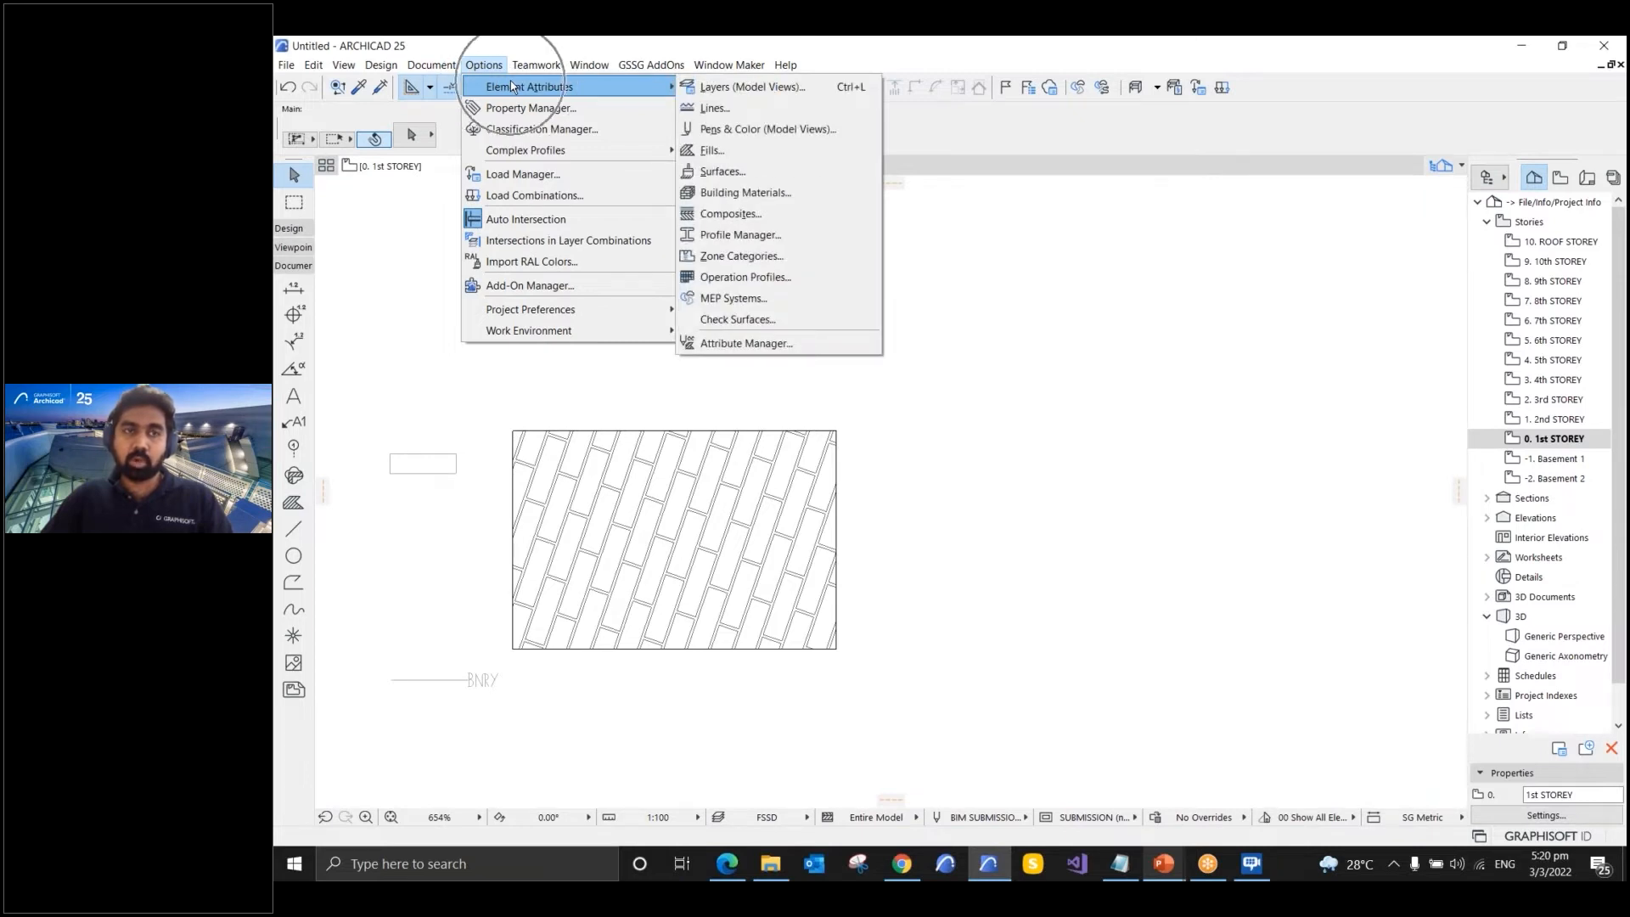
left_click(761, 194)
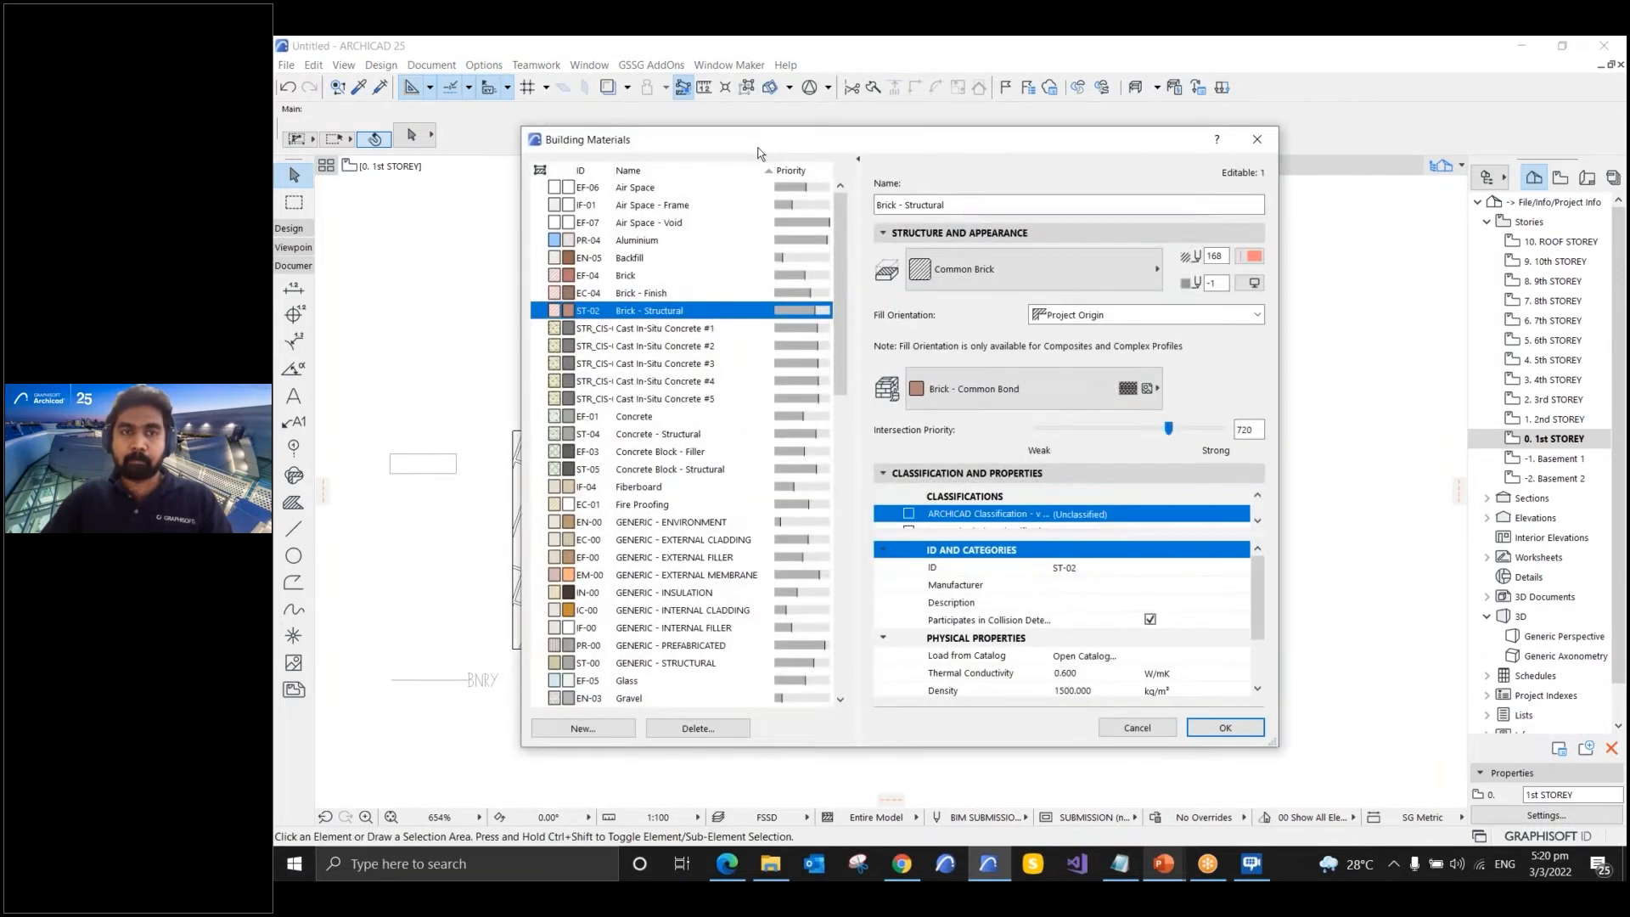
left_click_drag(759, 146, 742, 97)
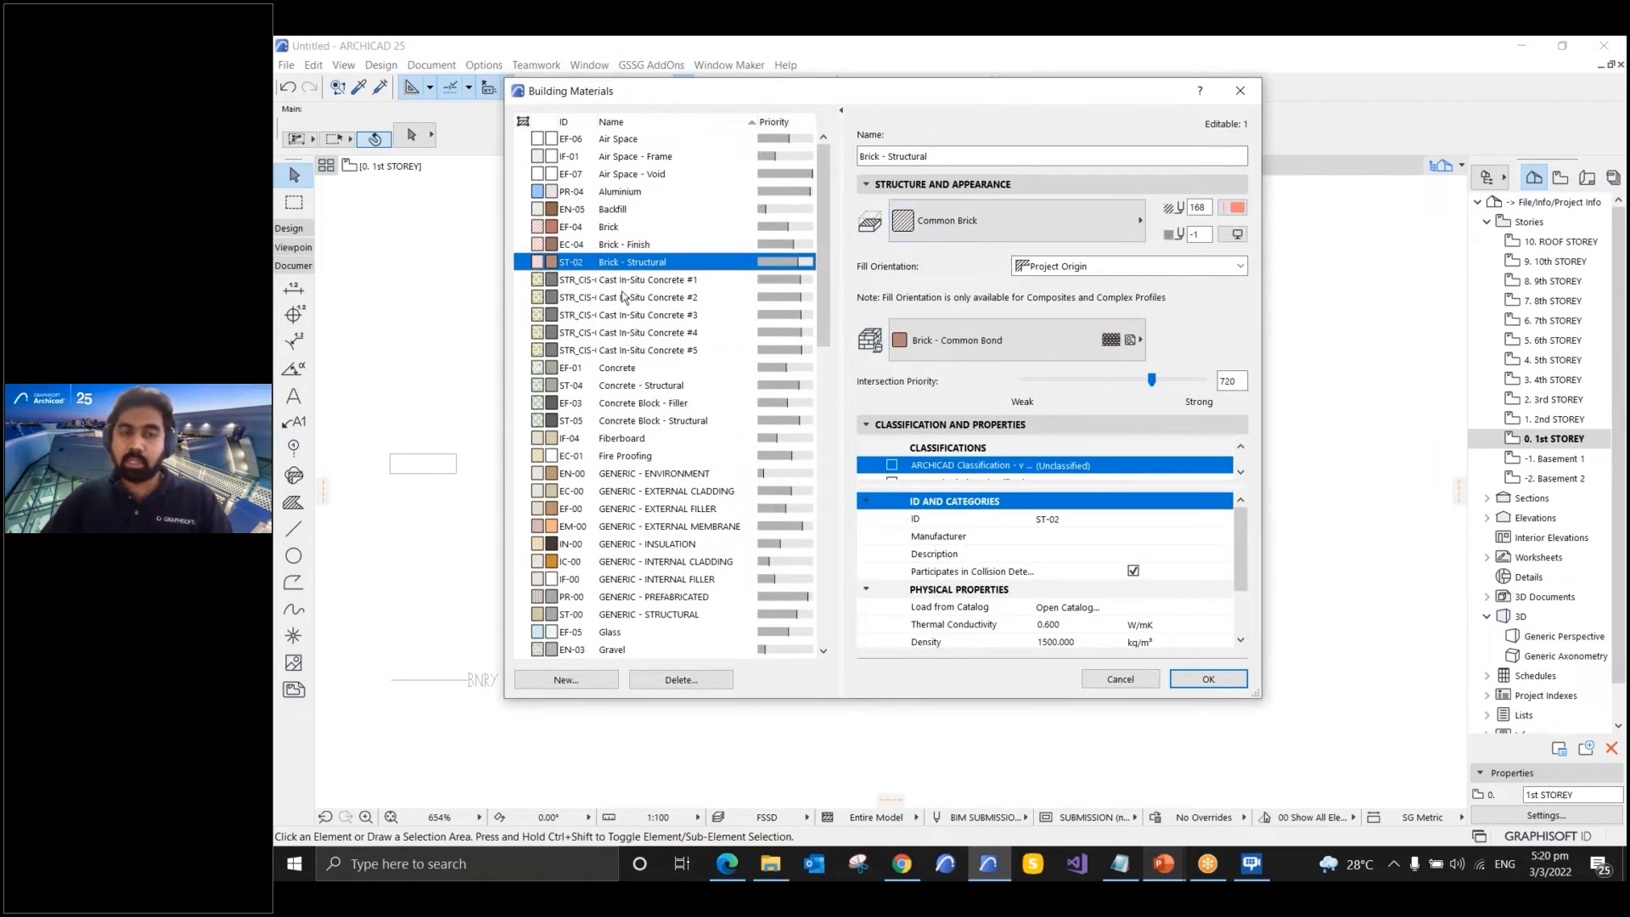
left_click(627, 228)
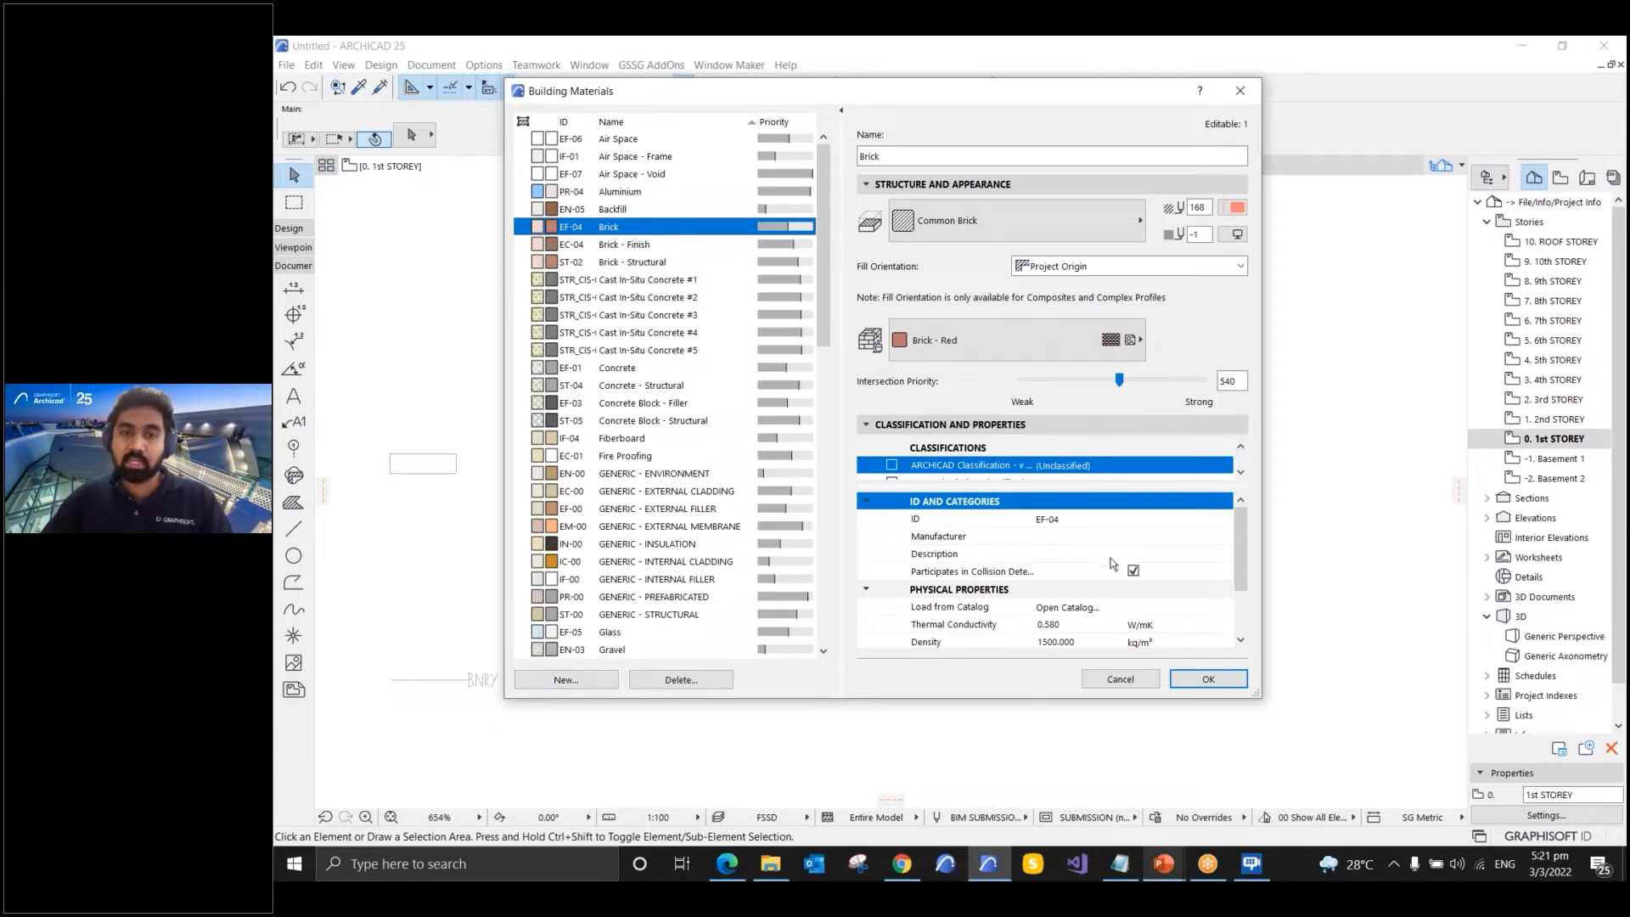
left_click_drag(1238, 540, 1236, 581)
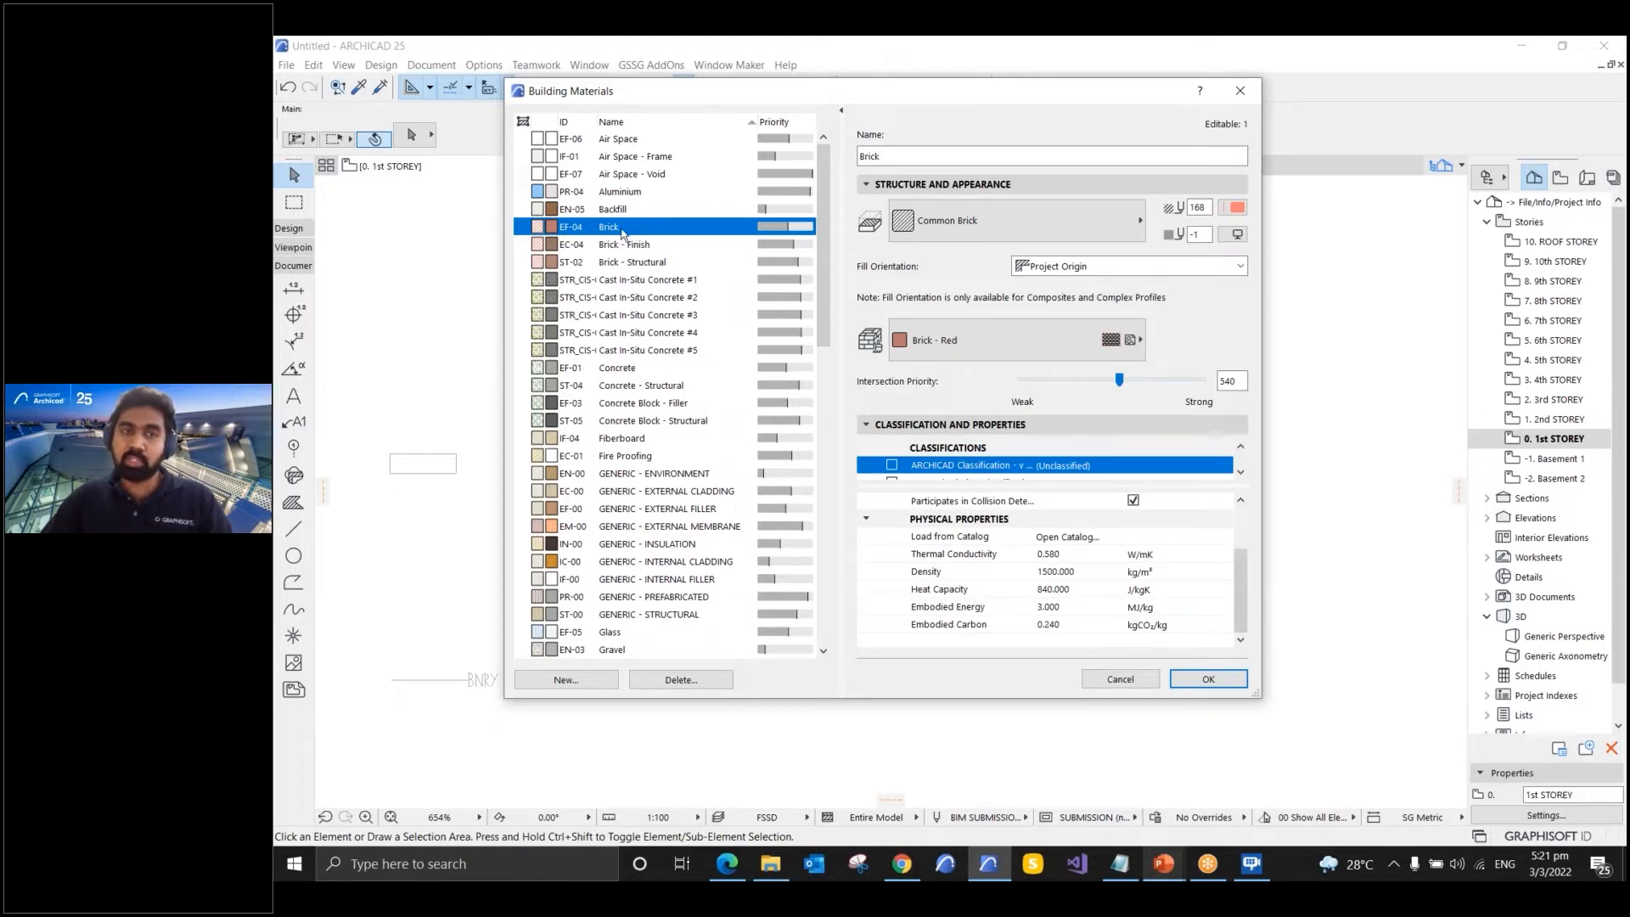
- Duplicate the Brick building material under the name Brick - Black
left_click(567, 679)
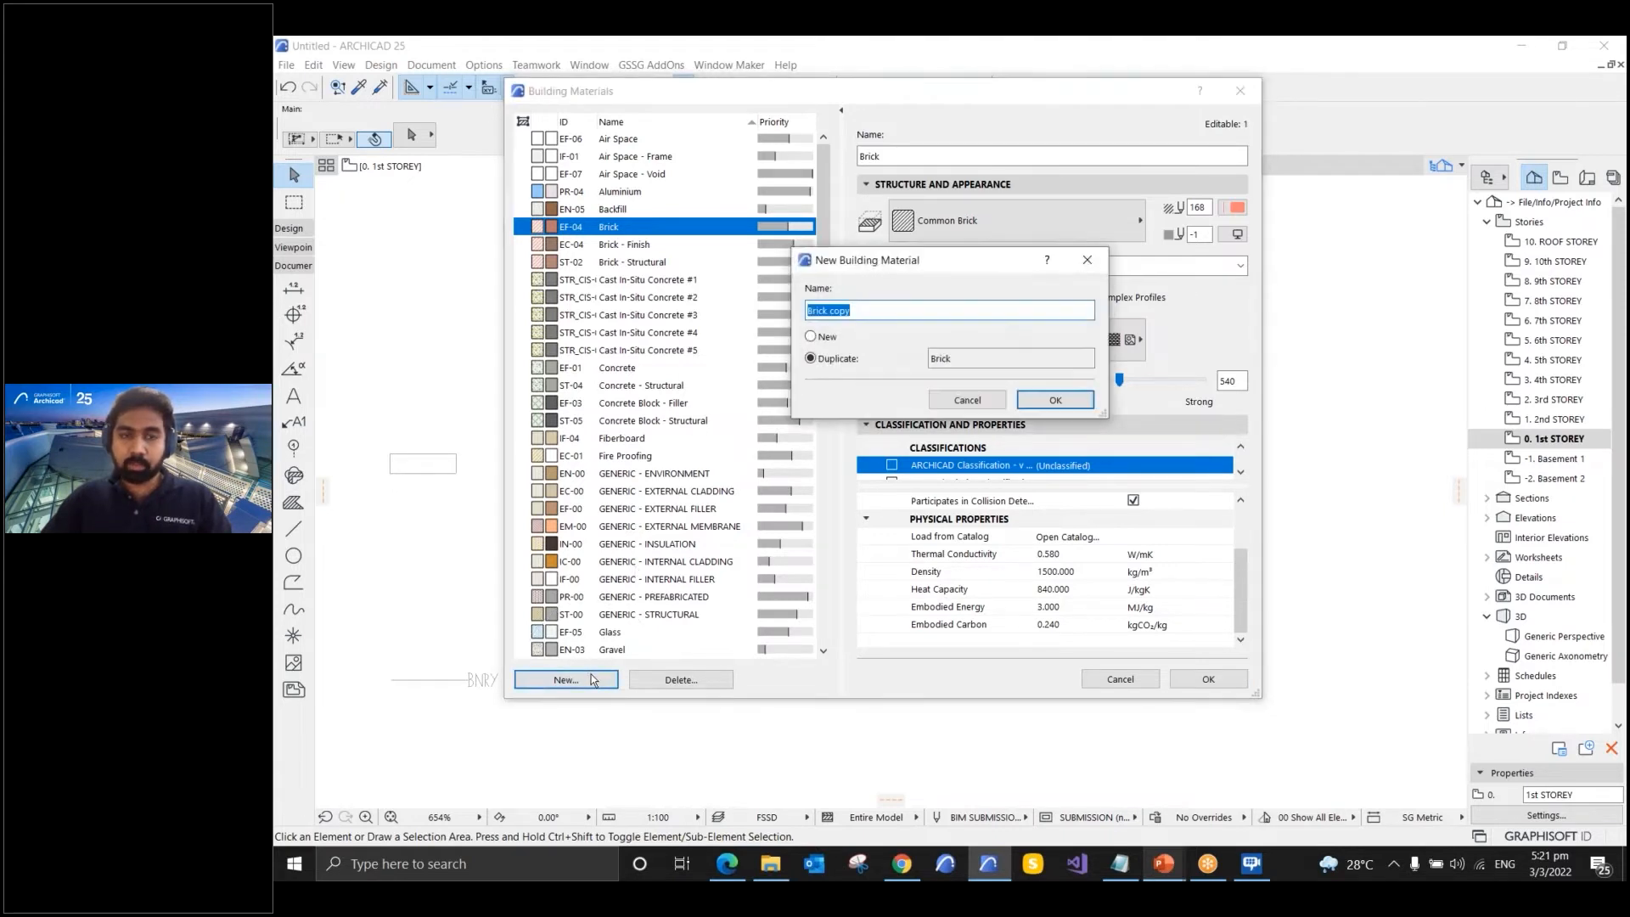
left_click(878, 309)
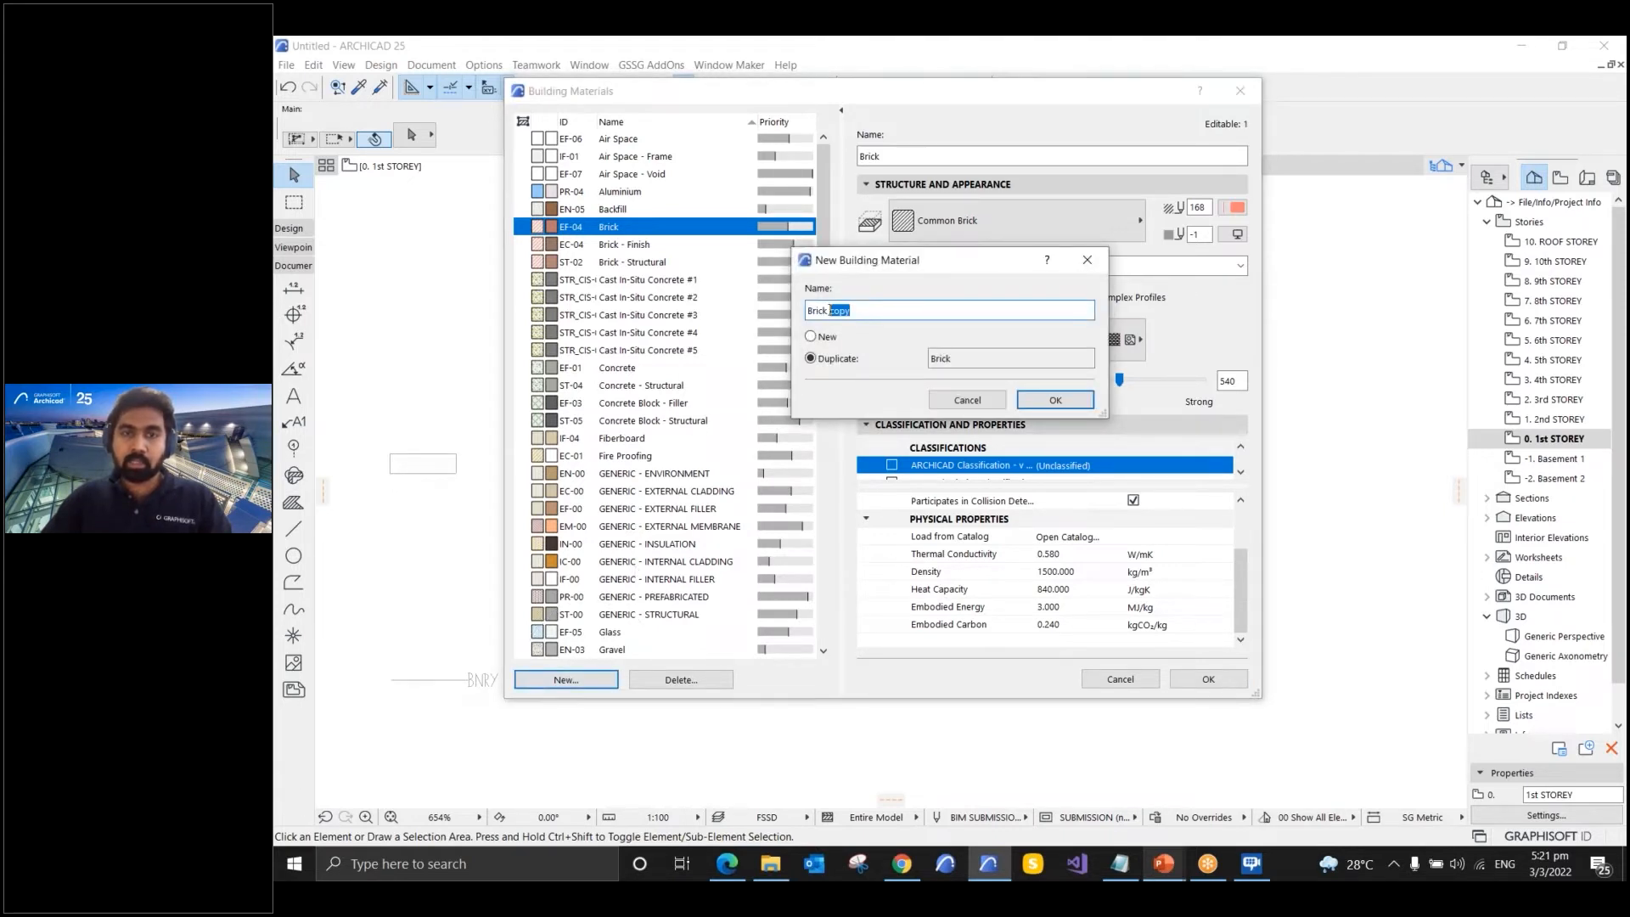
type("- Black")
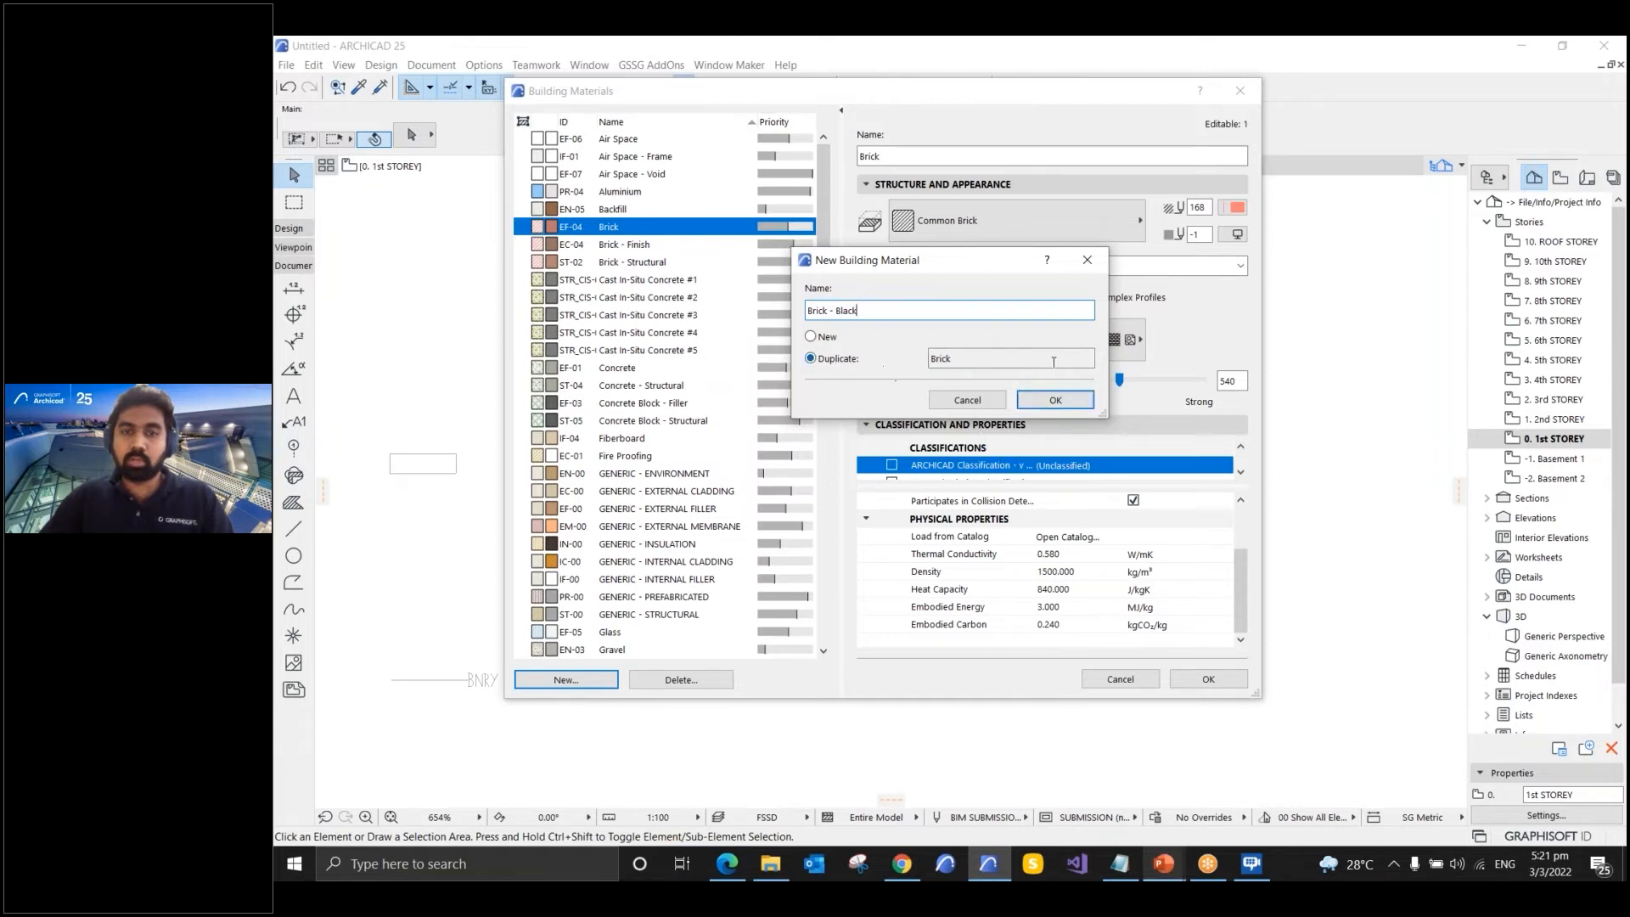
left_click(1052, 398)
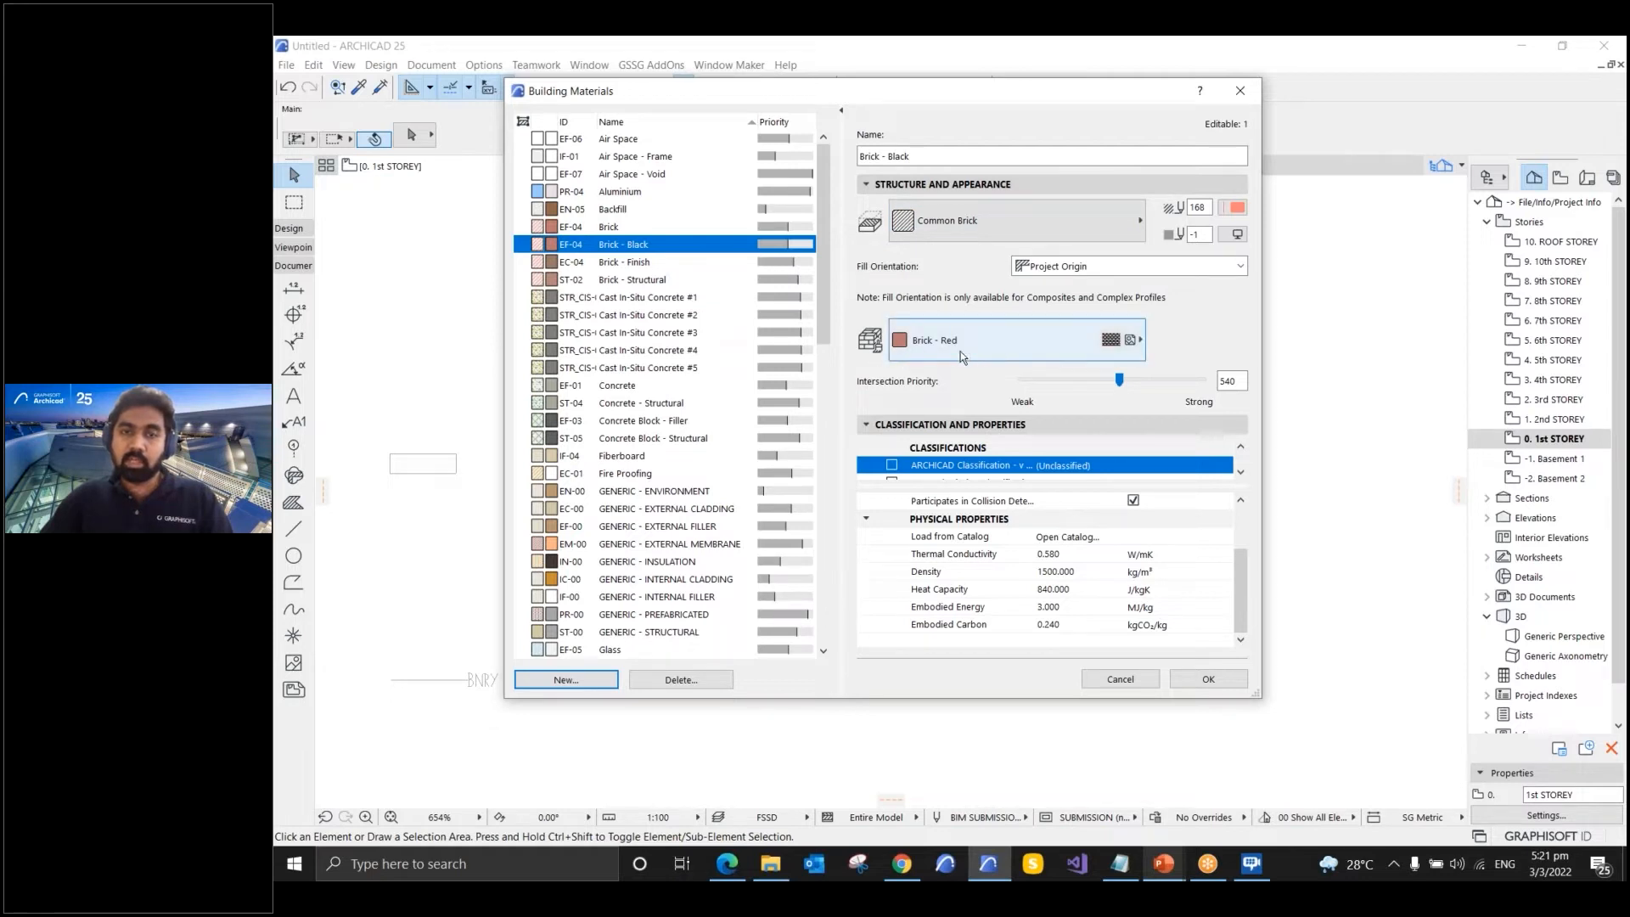
- Assign the Brick - Black surface to the new building material, keep its Common Brick cut fill, and set the fill foreground pen to 1
left_click(1093, 357)
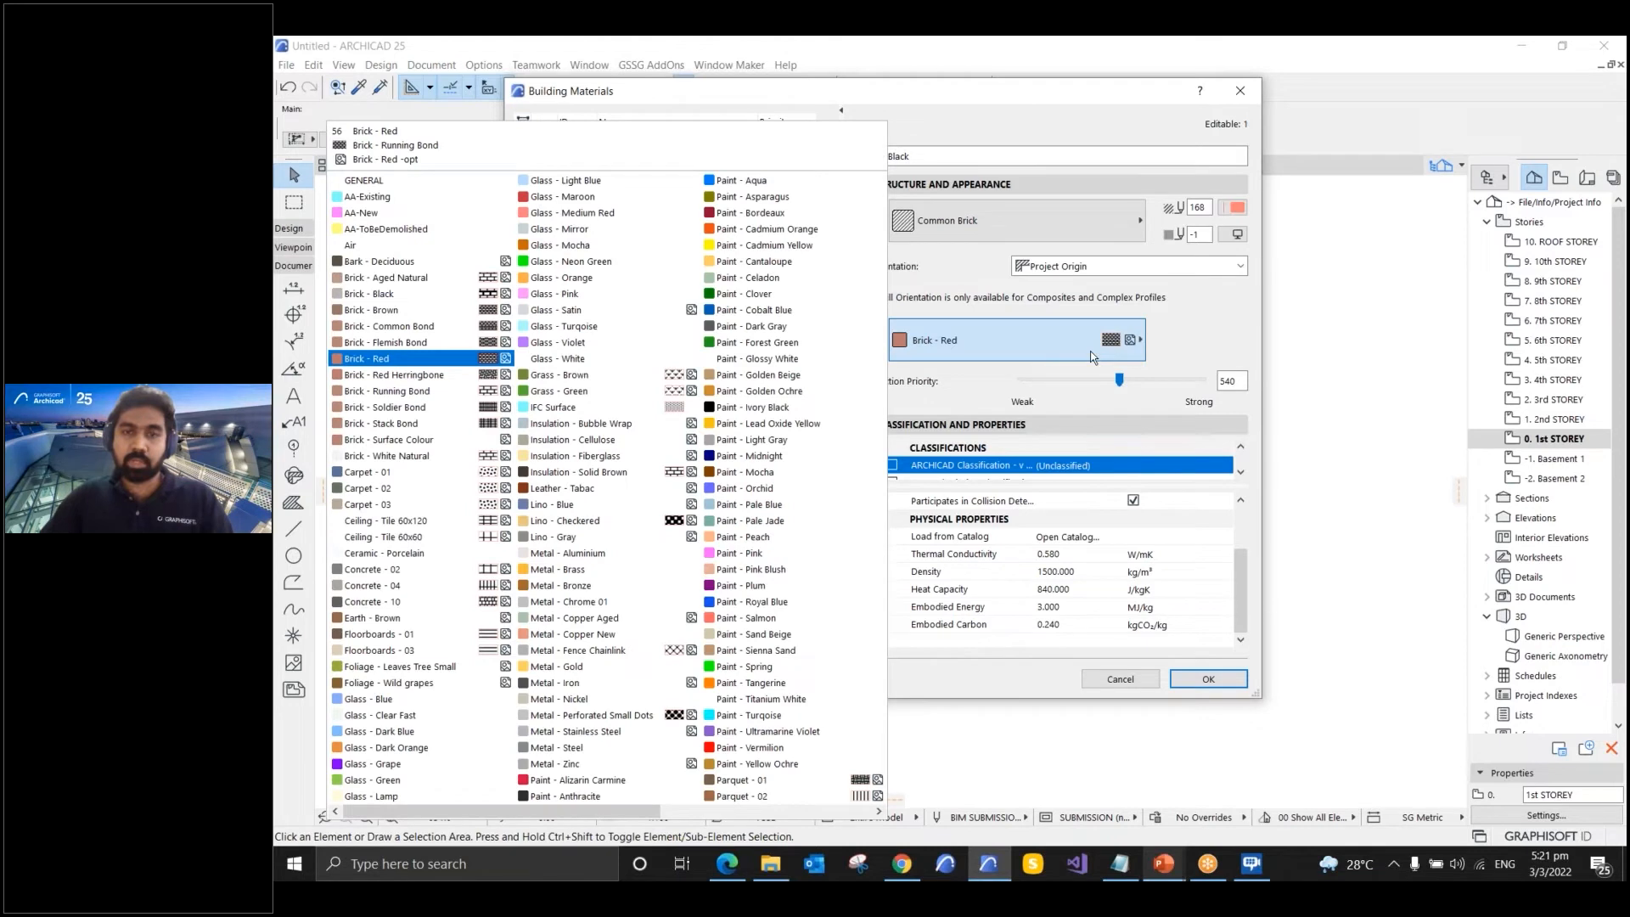
left_click(399, 294)
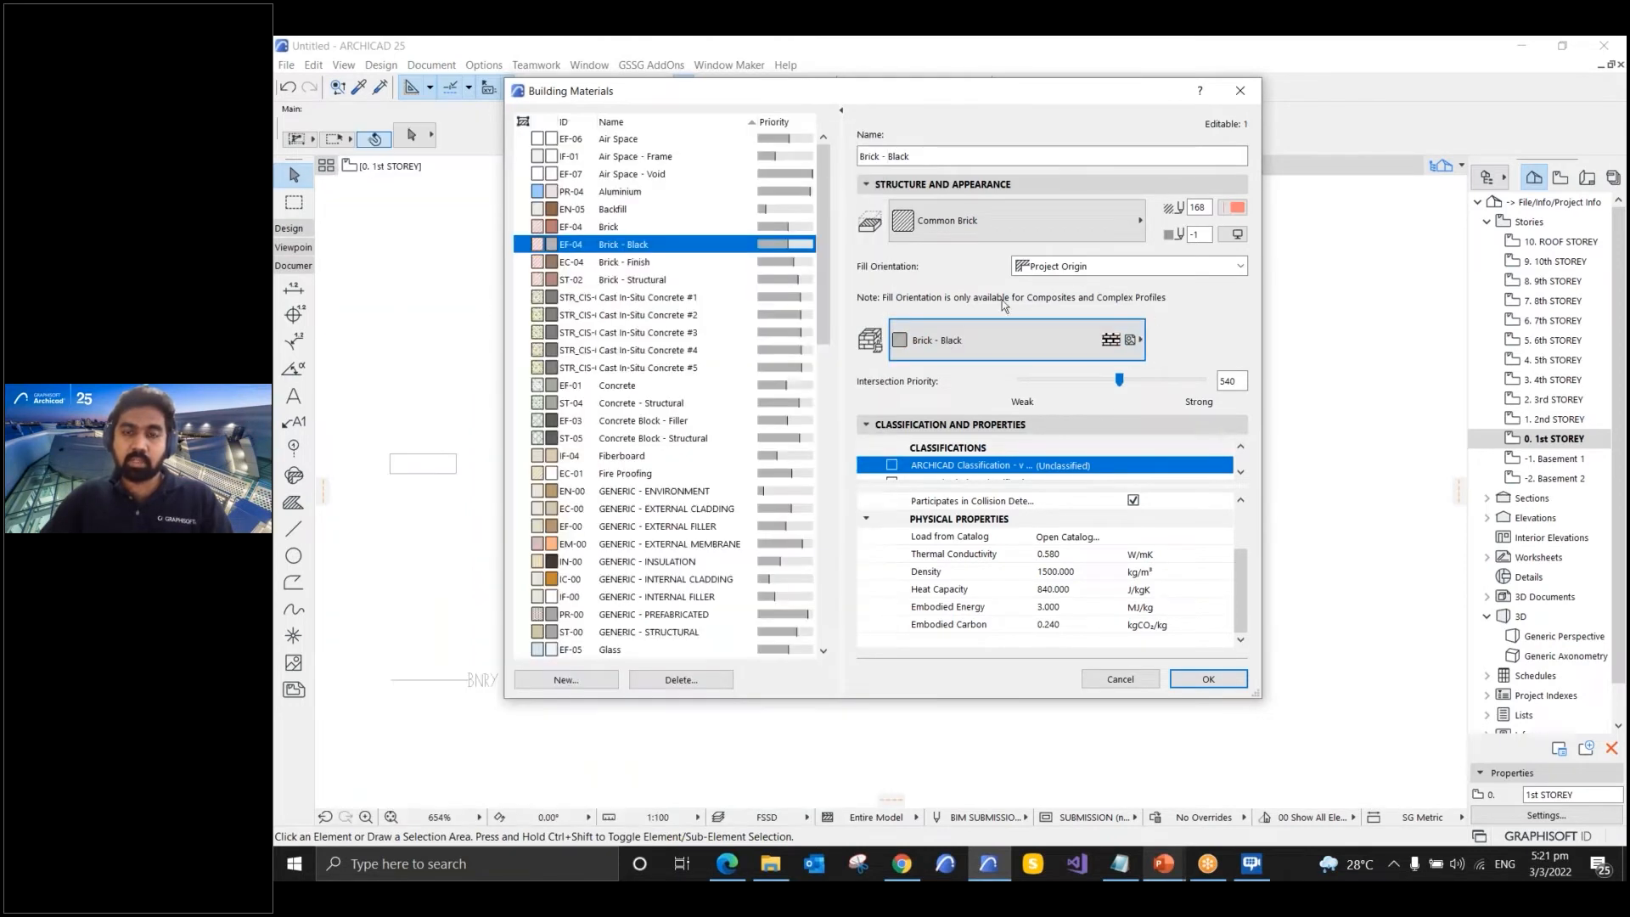
left_click(1017, 228)
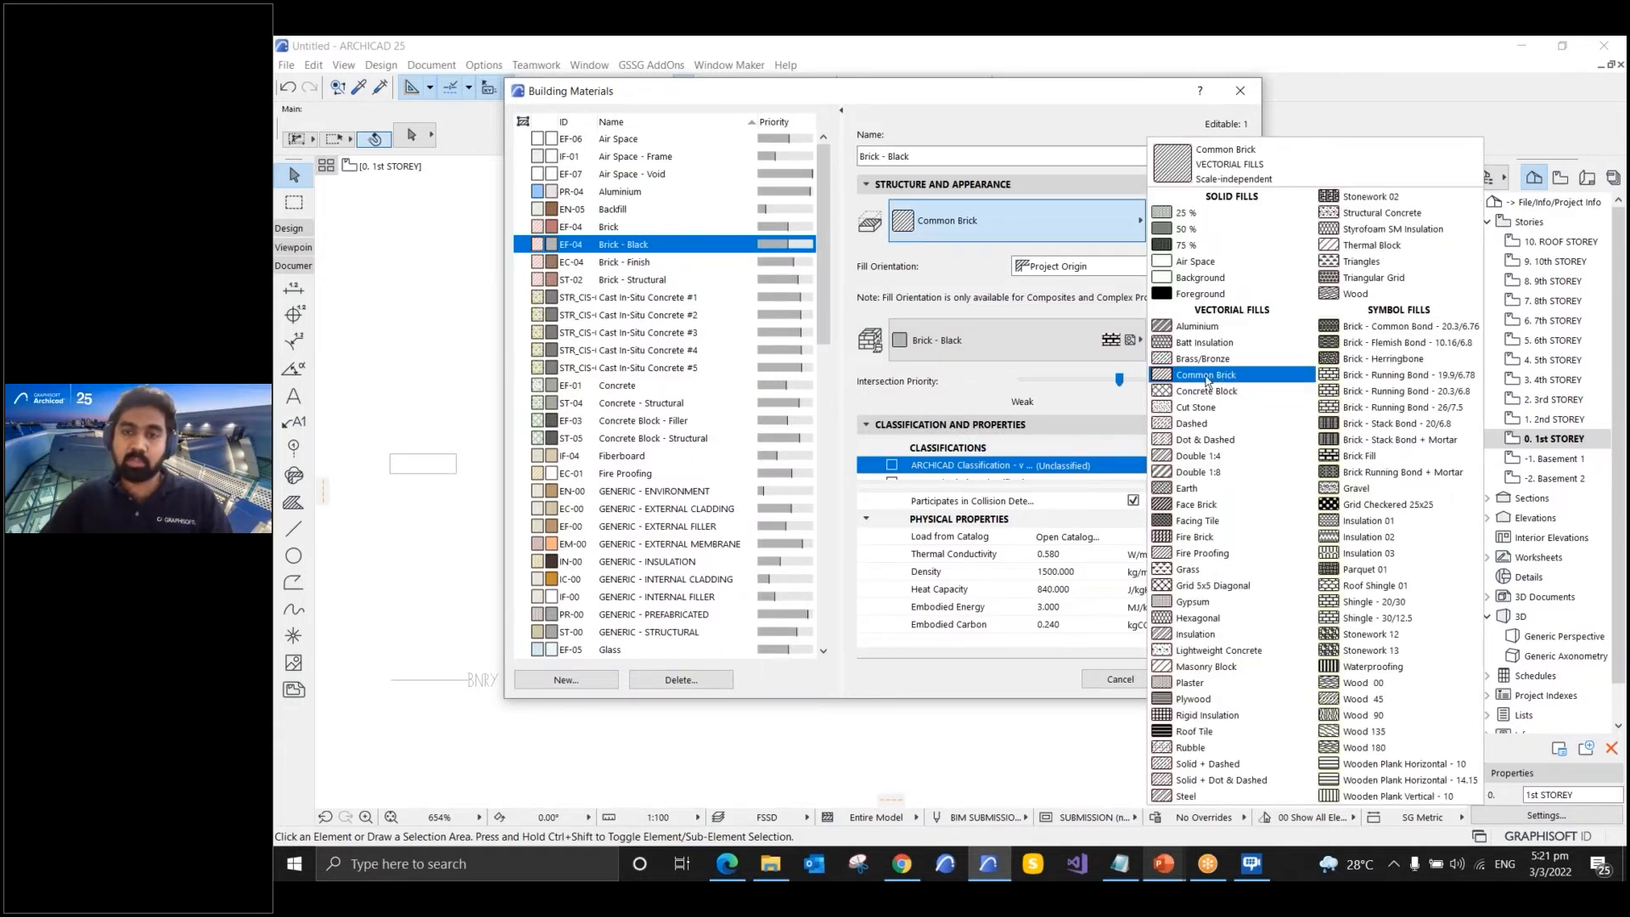
left_click(952, 280)
left_click(1237, 208)
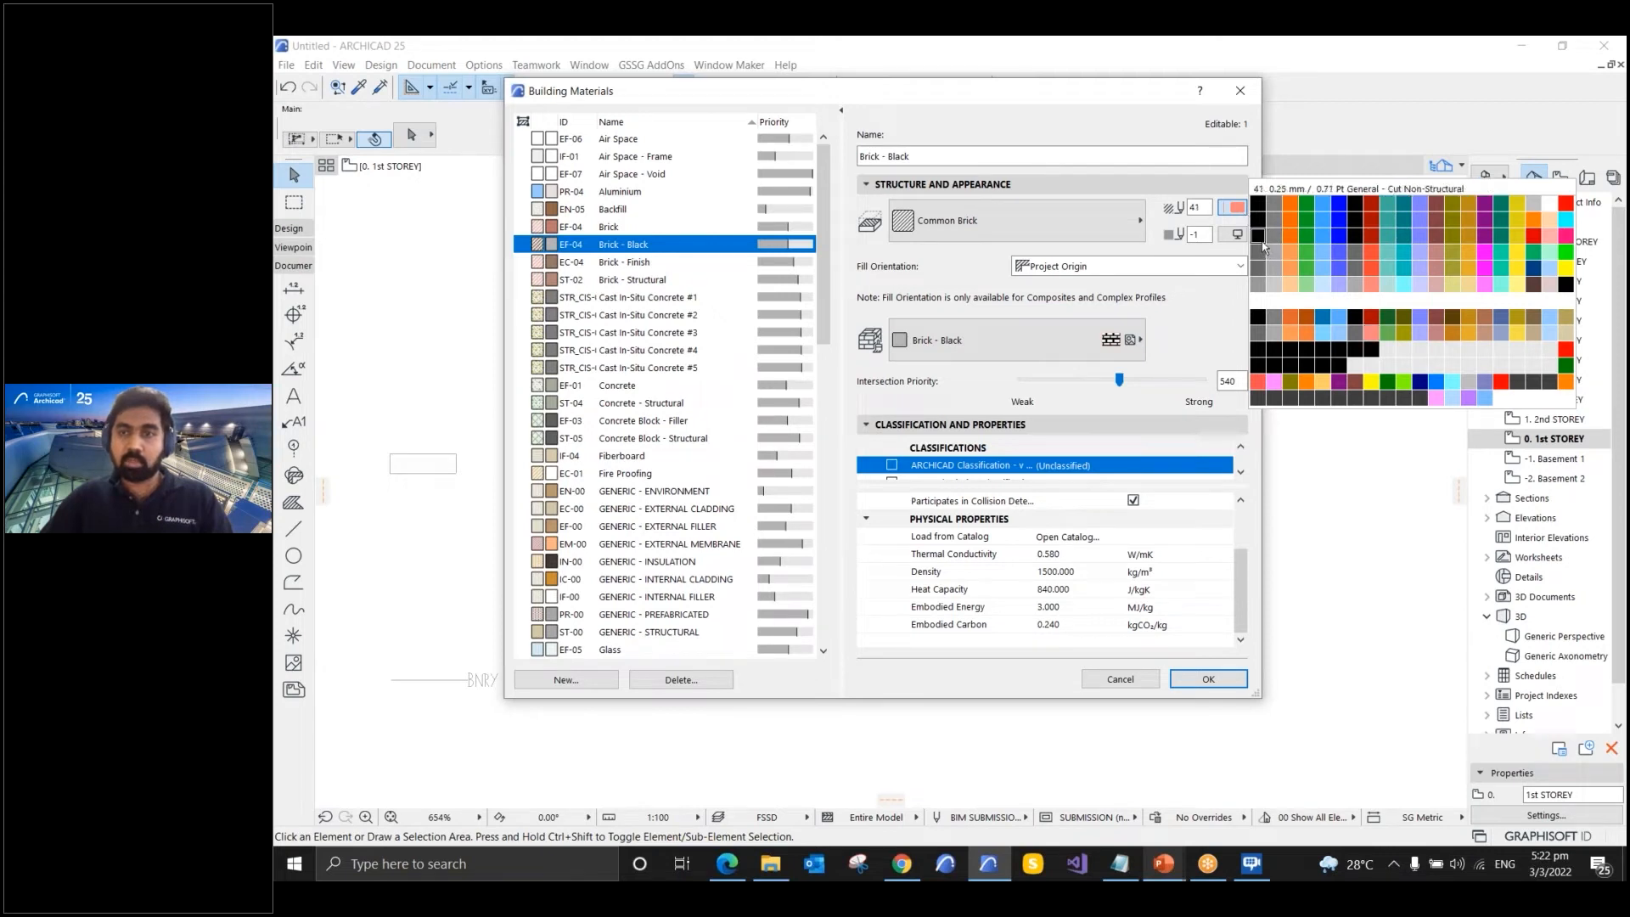
left_click(1258, 204)
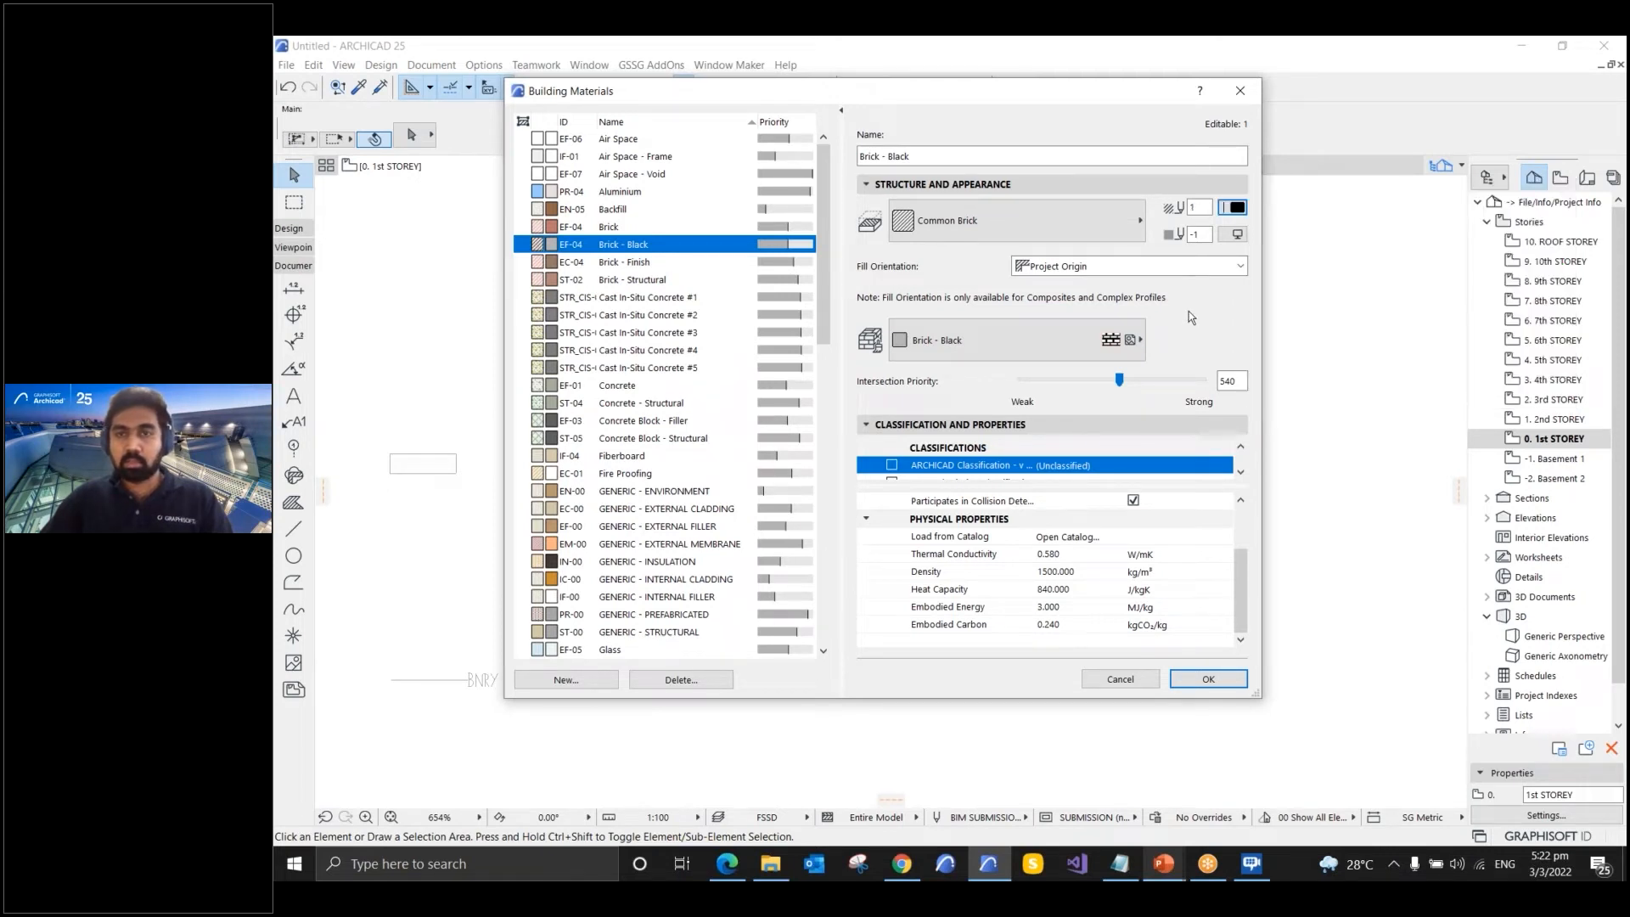
- Check the fill orientation options, keep Project Origin, and accept the Brick - Black building material
left_click(1107, 269)
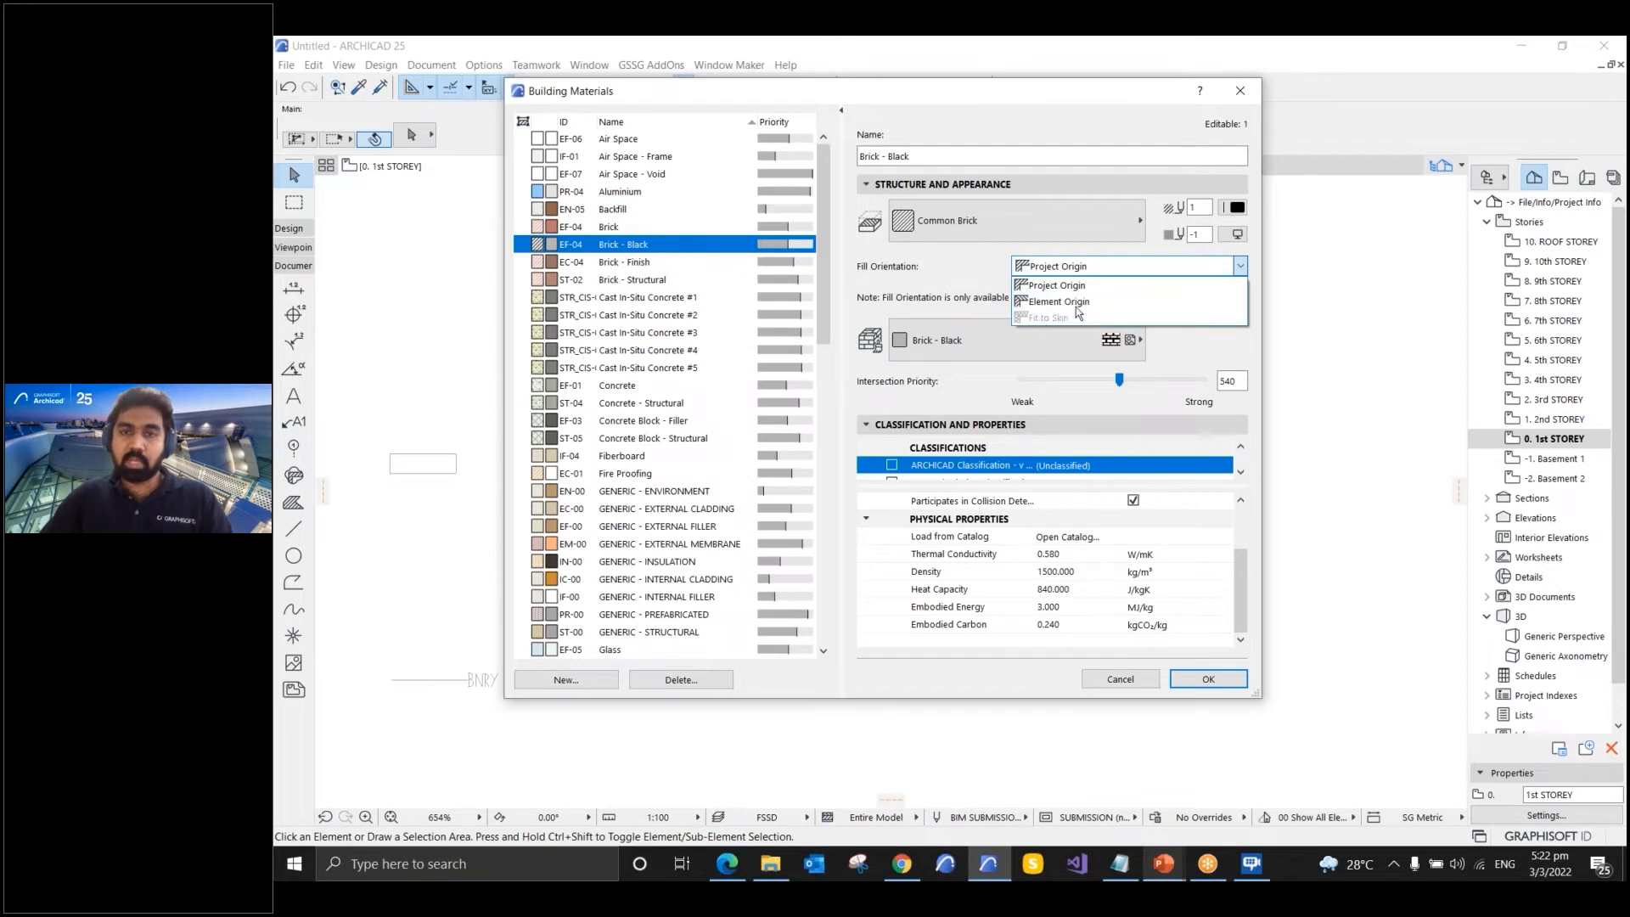
left_click(966, 275)
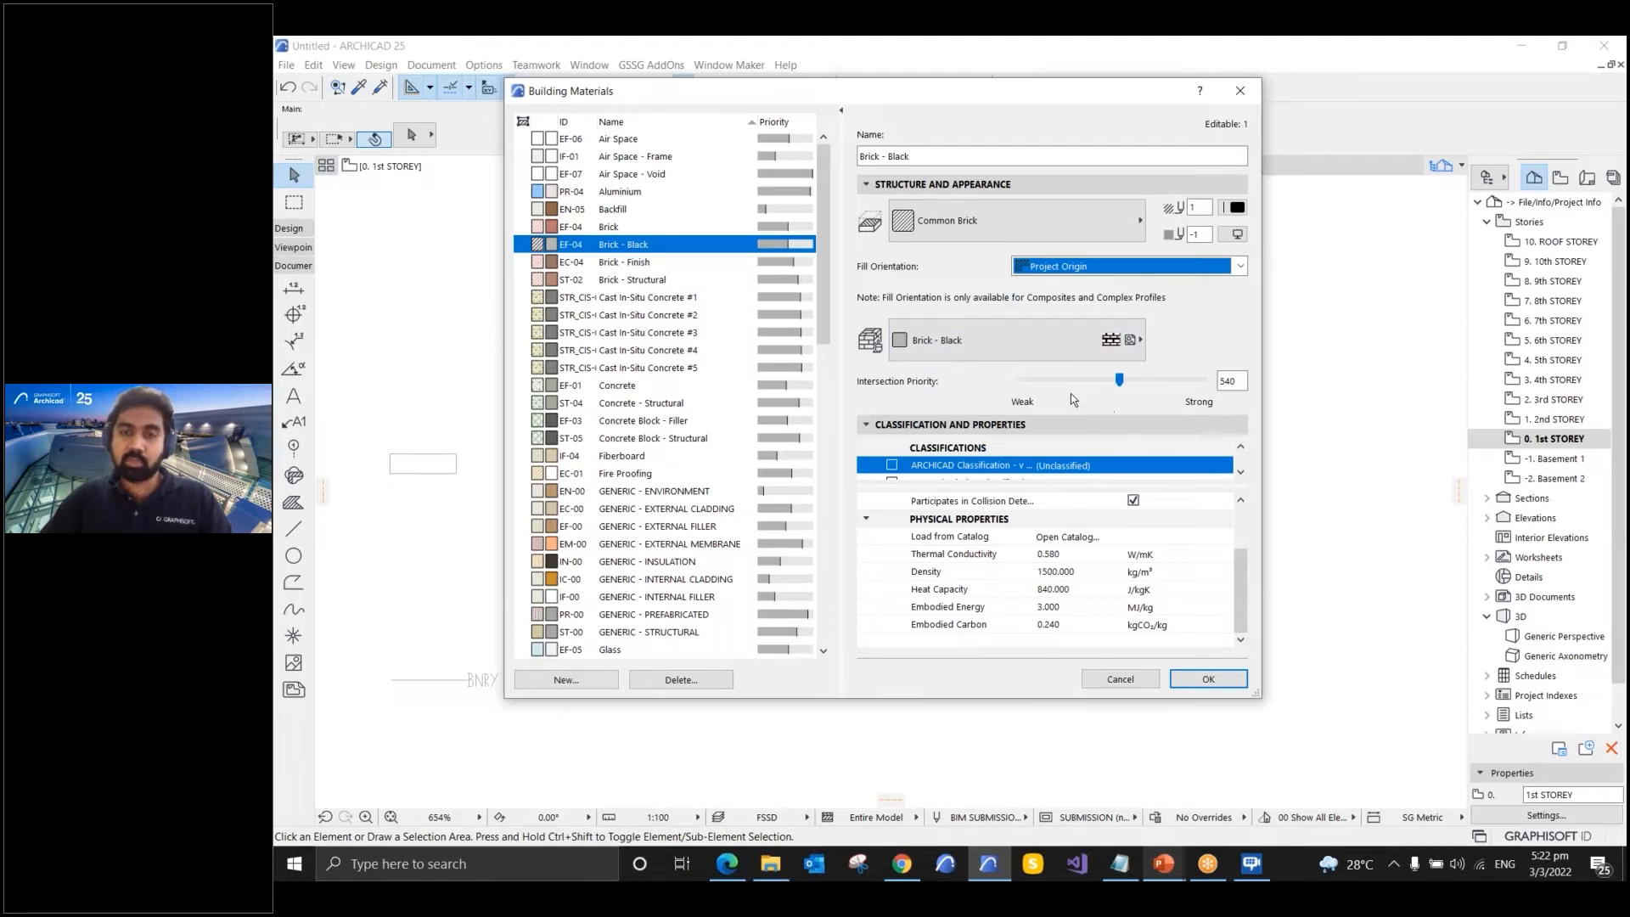
left_click(1193, 680)
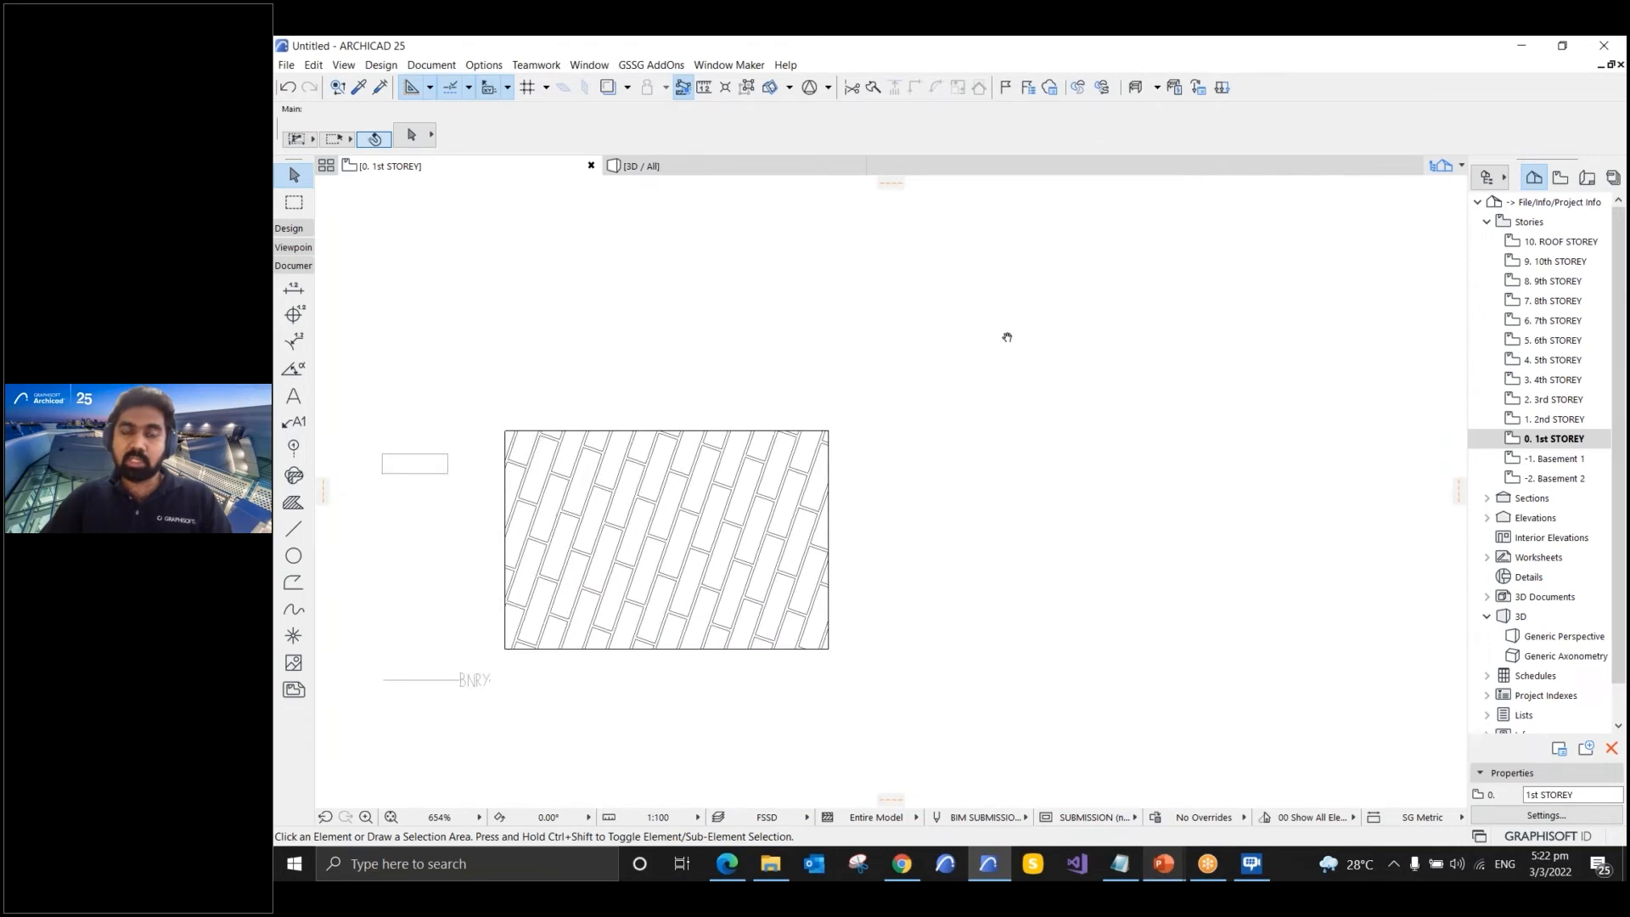
- Activate the Wall tool with a basic structure and the Brick - Black building material
middle_click_drag(1096, 330, 998, 335)
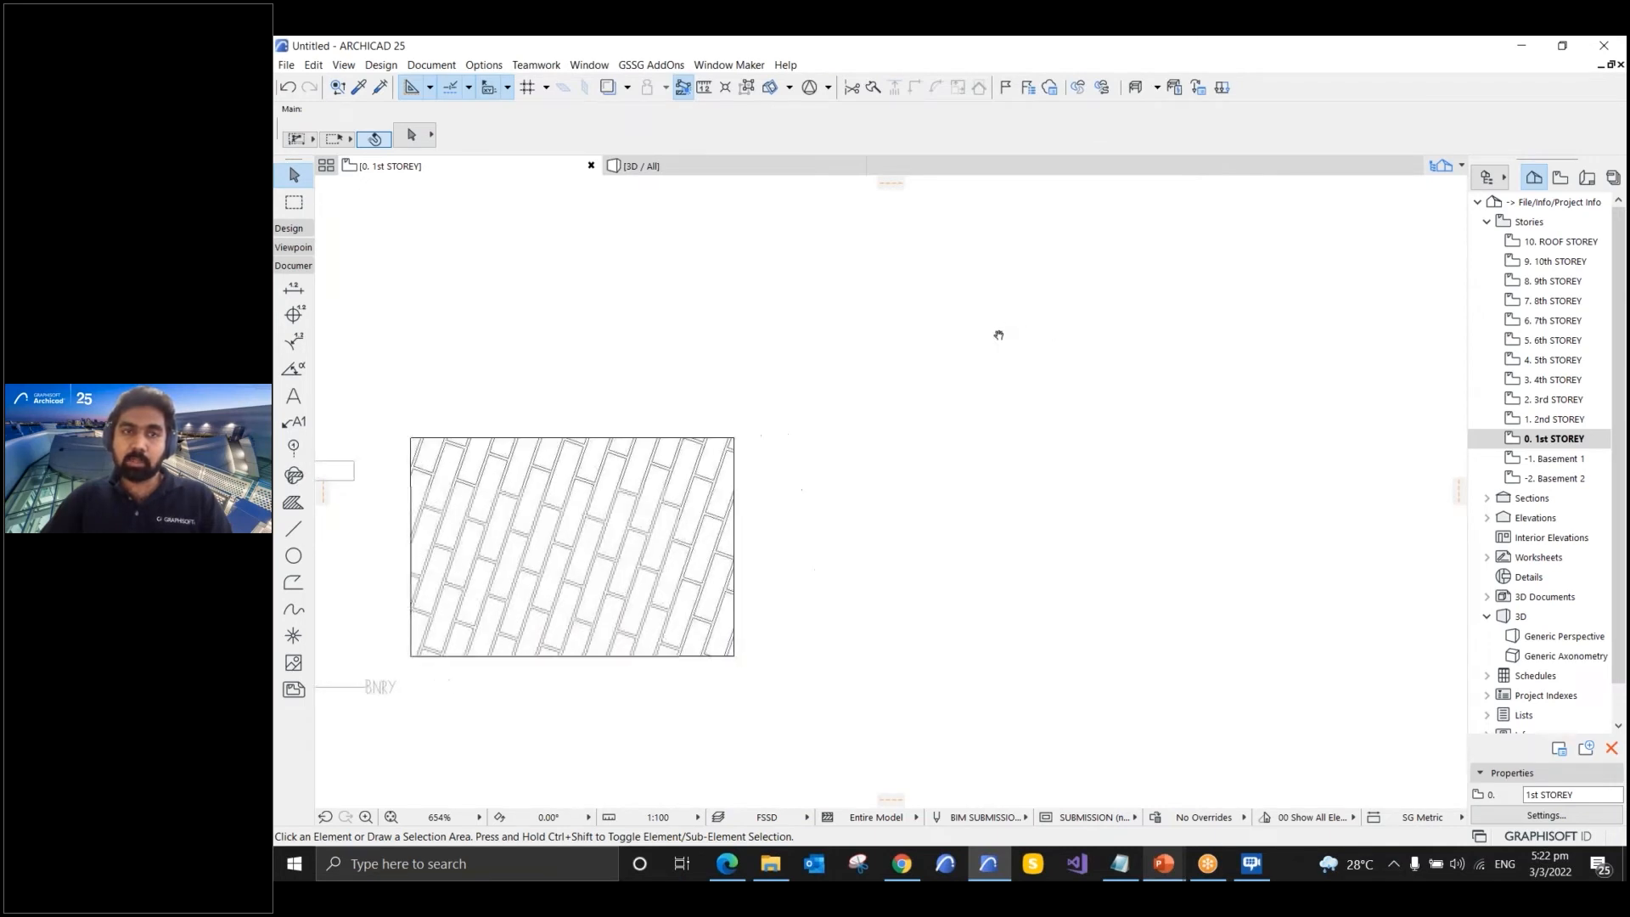
left_click(290, 233)
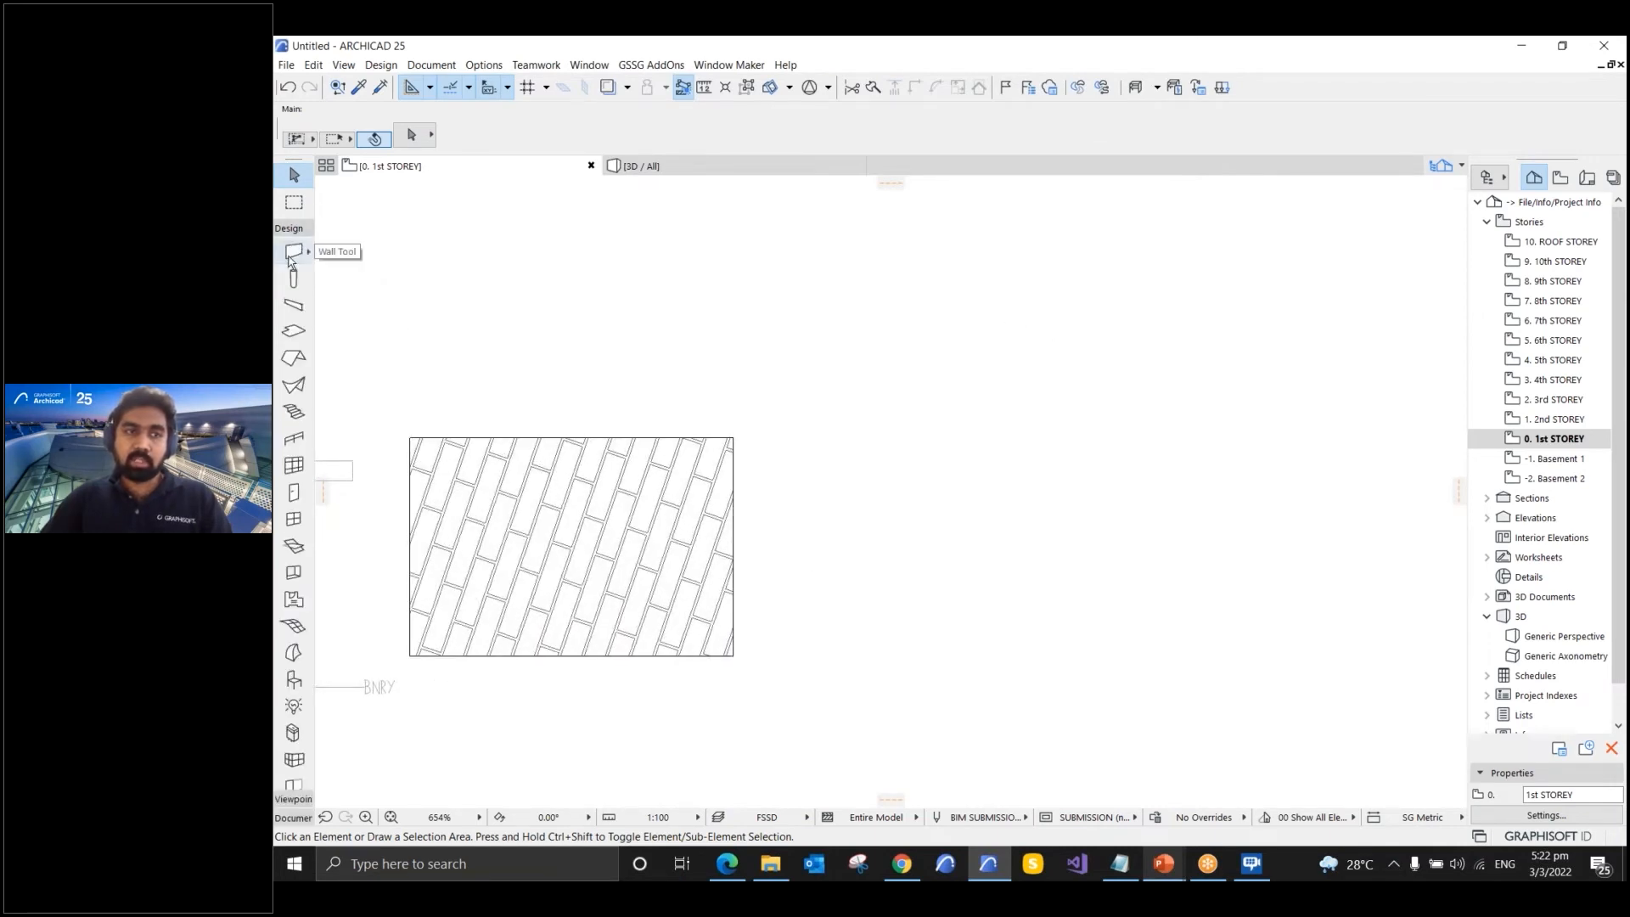
left_click(291, 253)
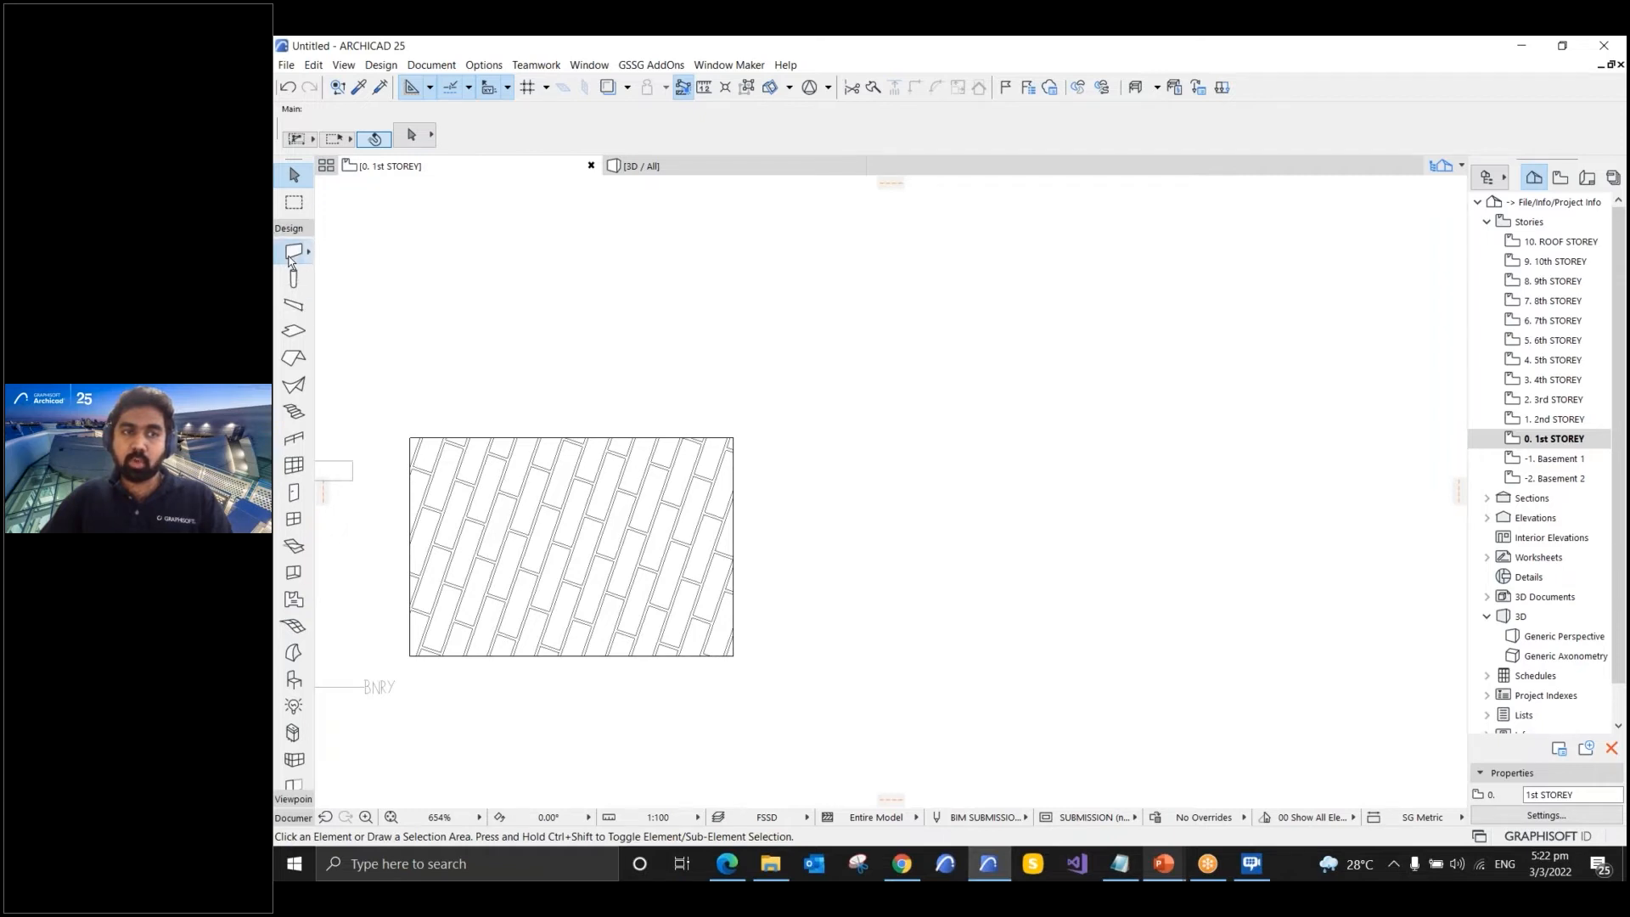
mouse_move(845, 169)
left_click(966, 134)
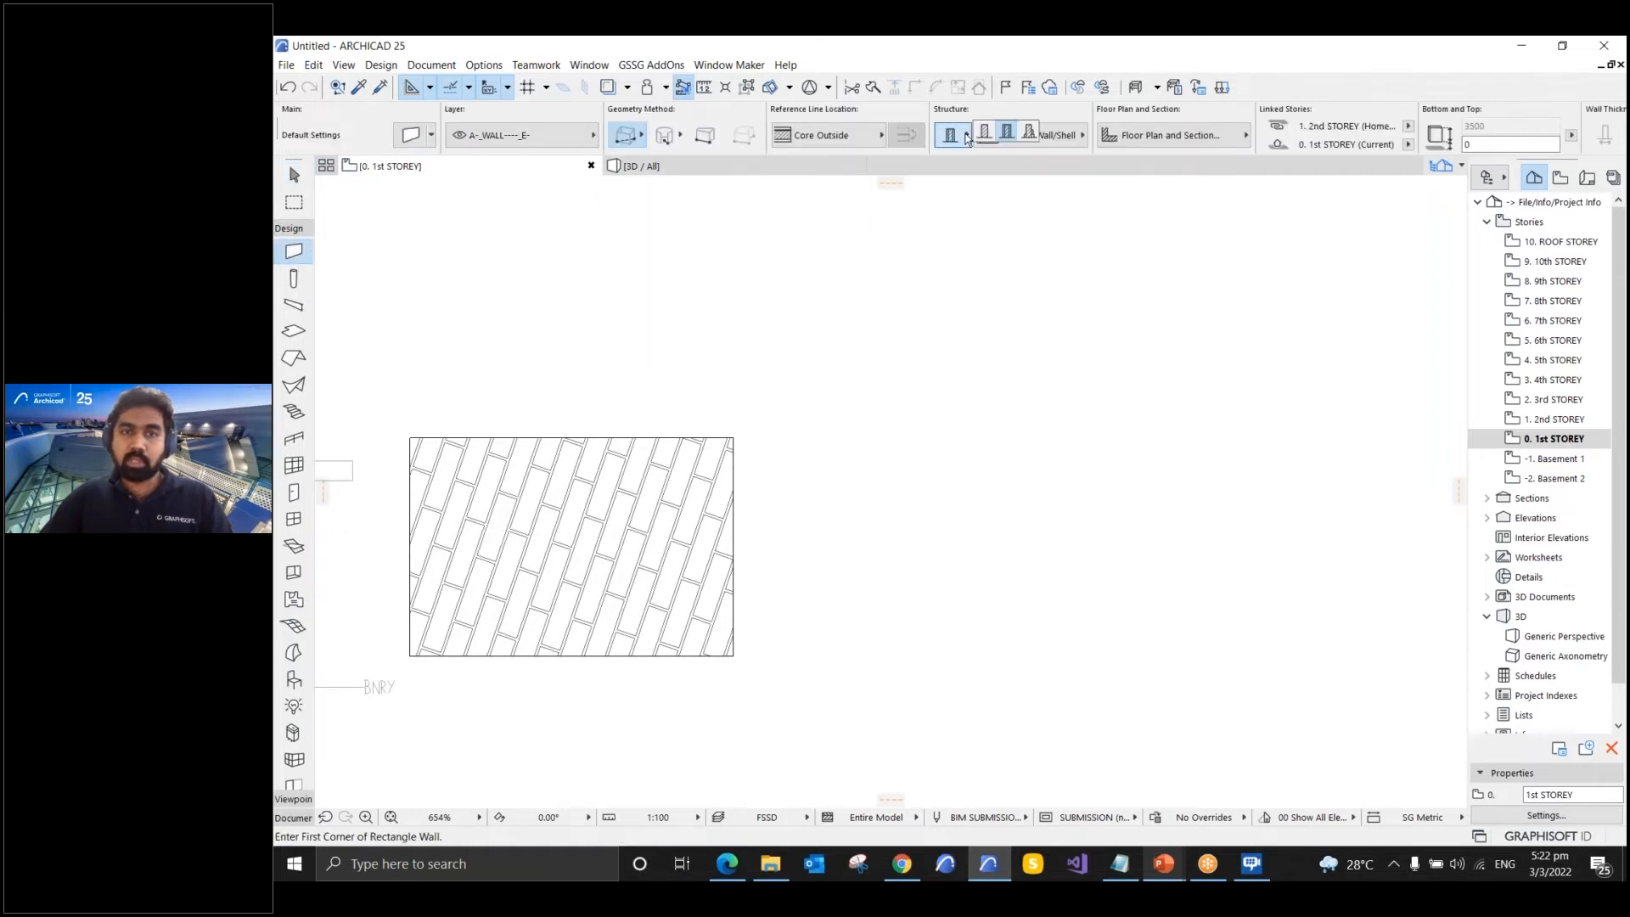
left_click(983, 134)
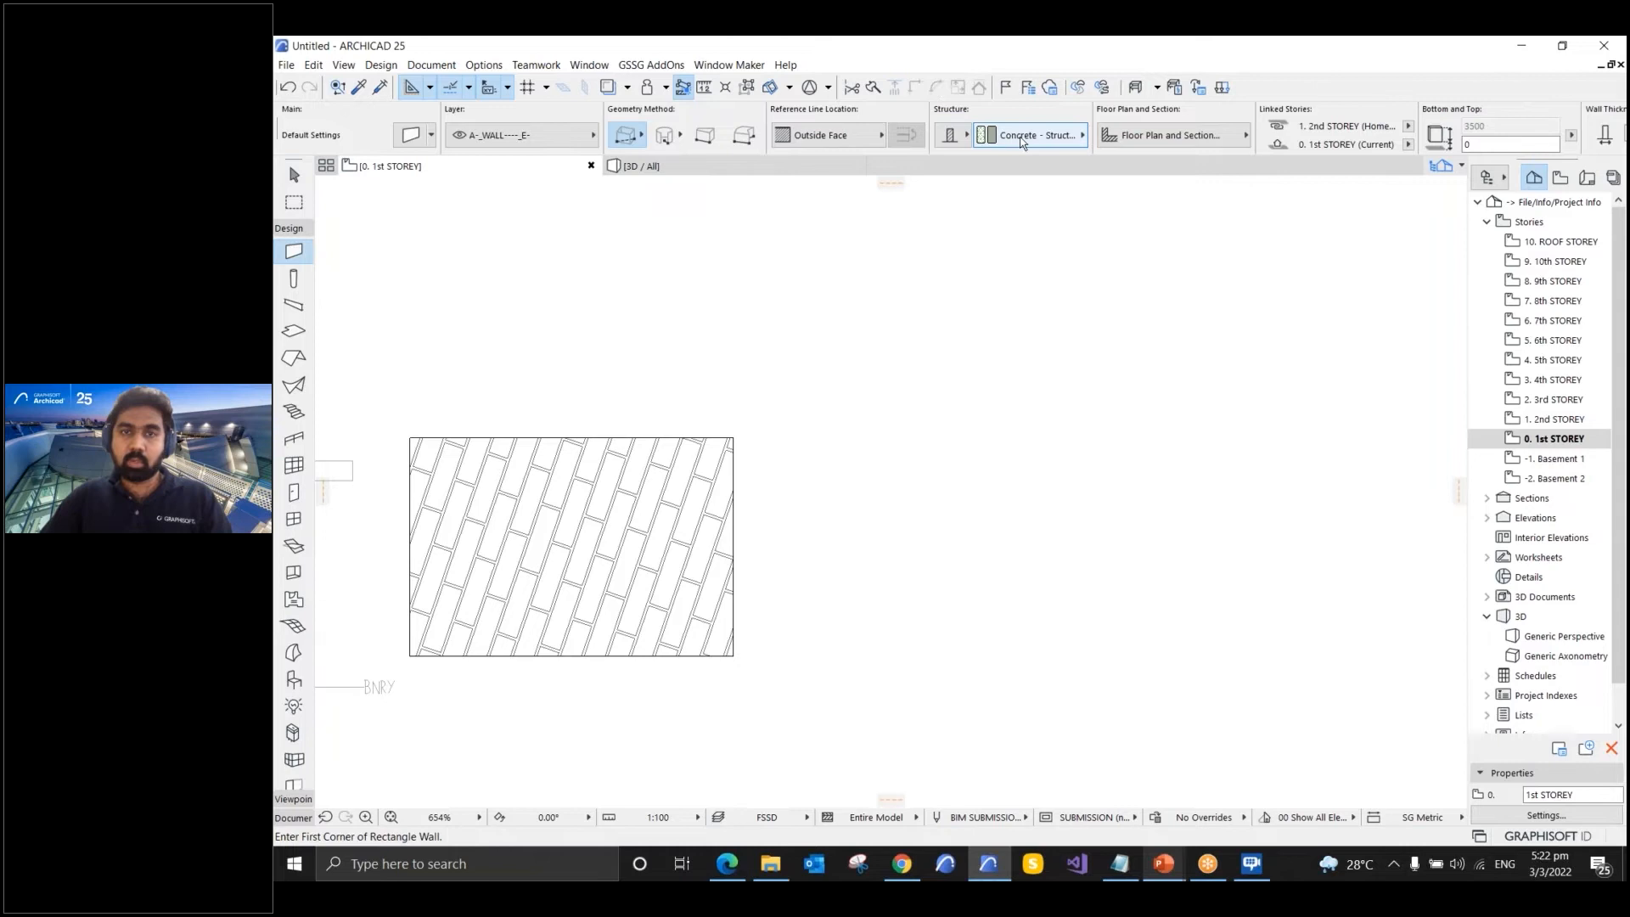
left_click(1029, 141)
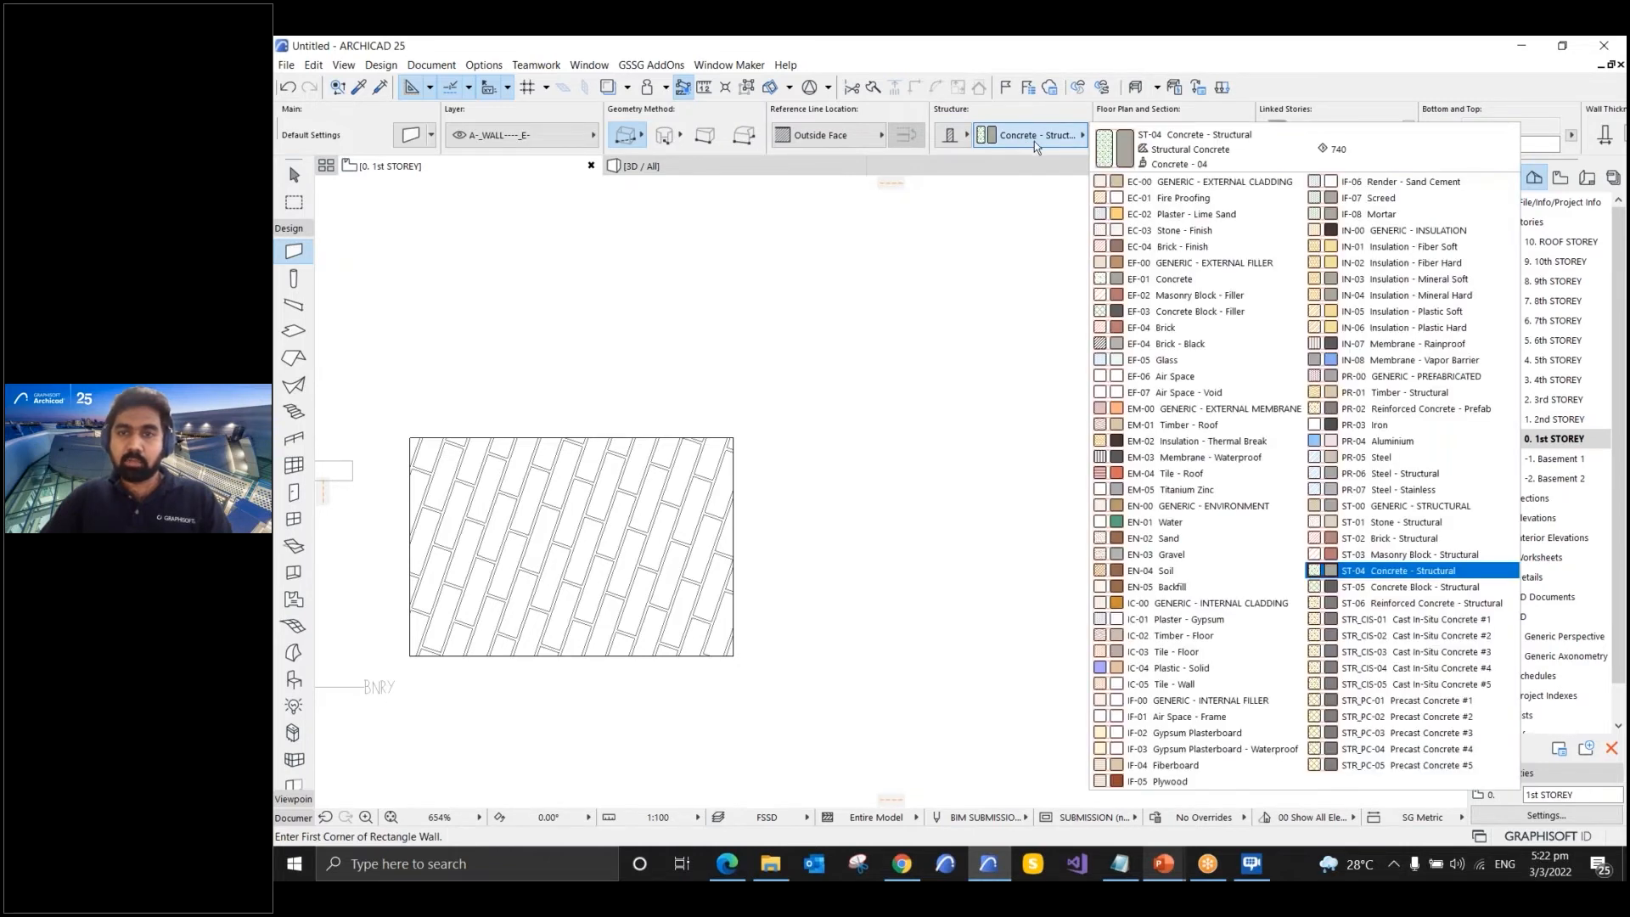
left_click(1227, 344)
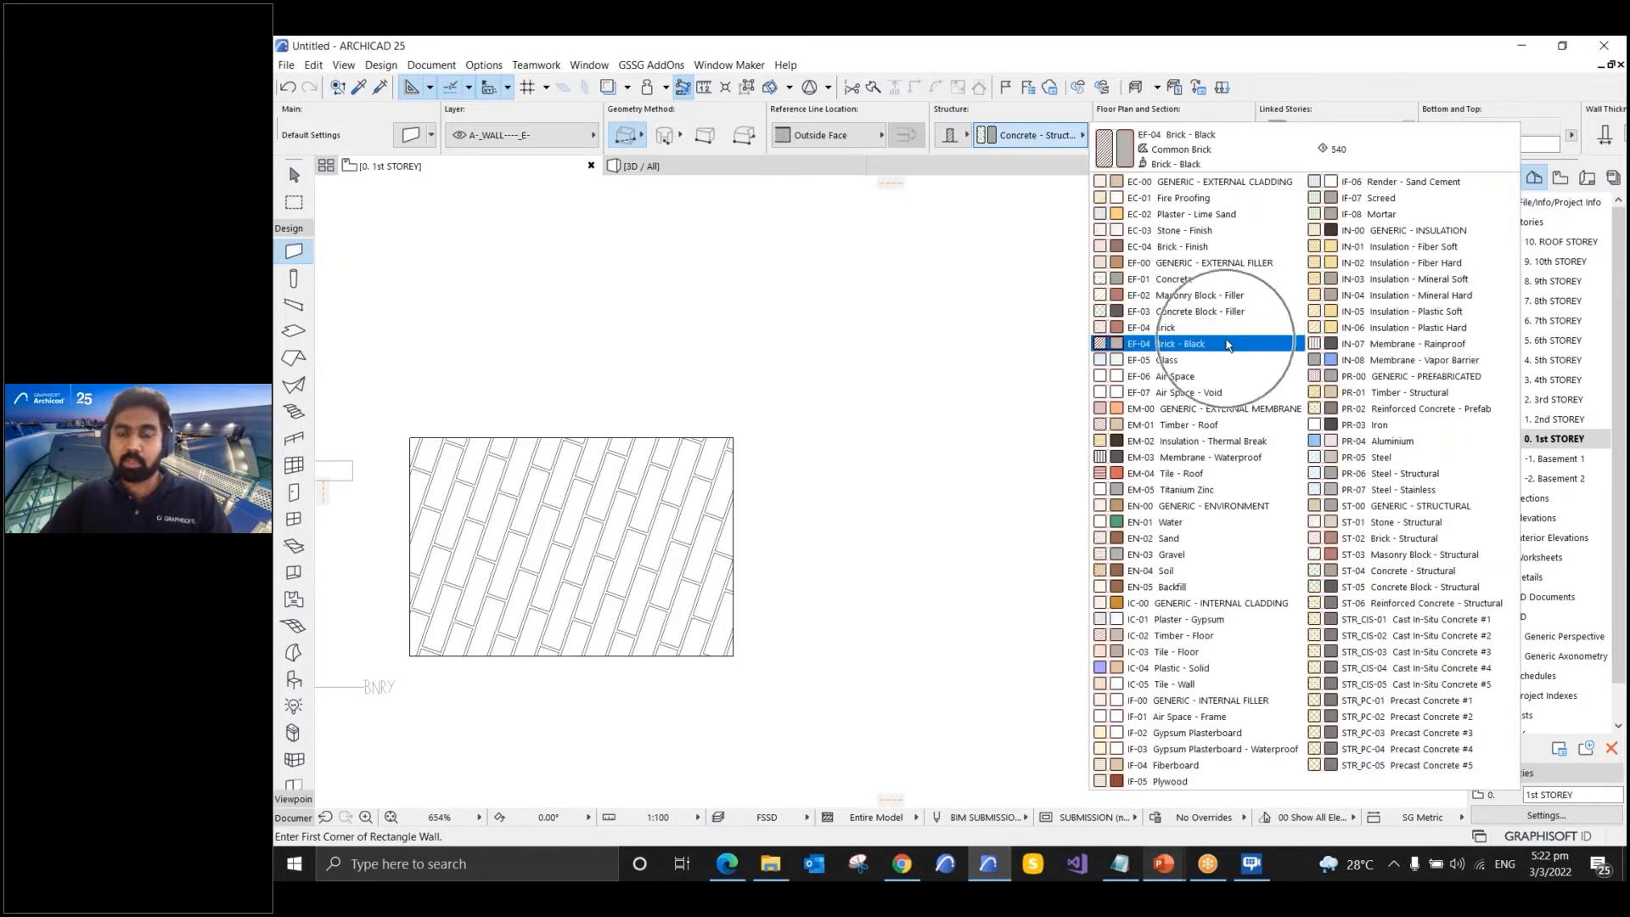
- Draw a rectangular enclosure of four Brick - Black walls in the empty area beside the brick fill sample
scroll(776, 303, "down", 6)
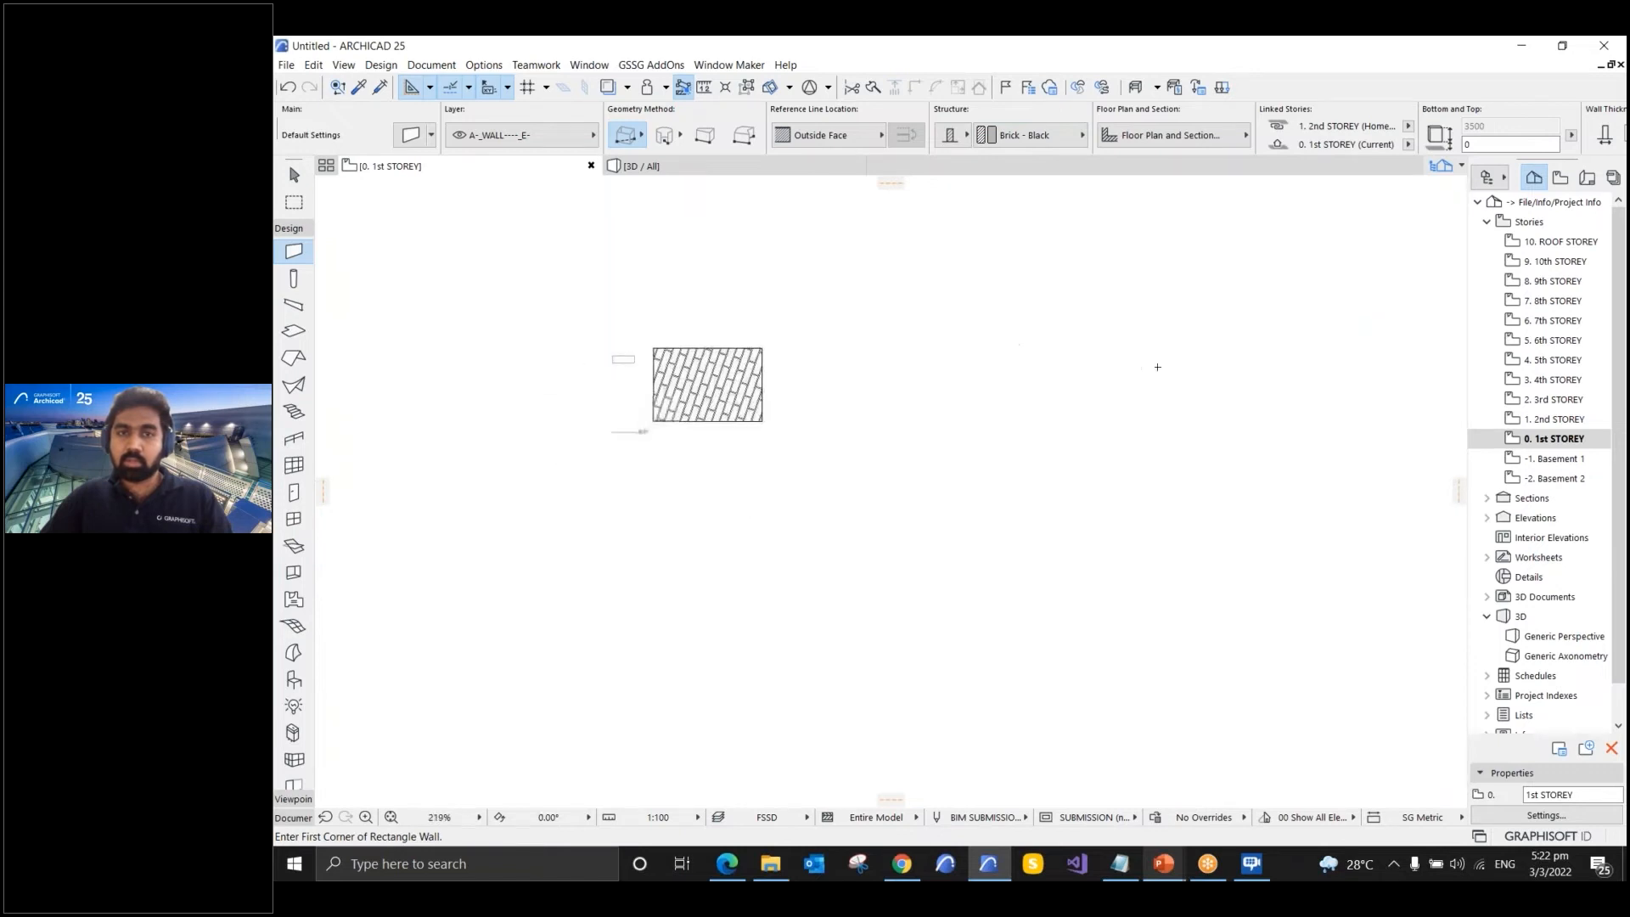
middle_click_drag(1157, 367, 992, 354)
left_click(843, 434)
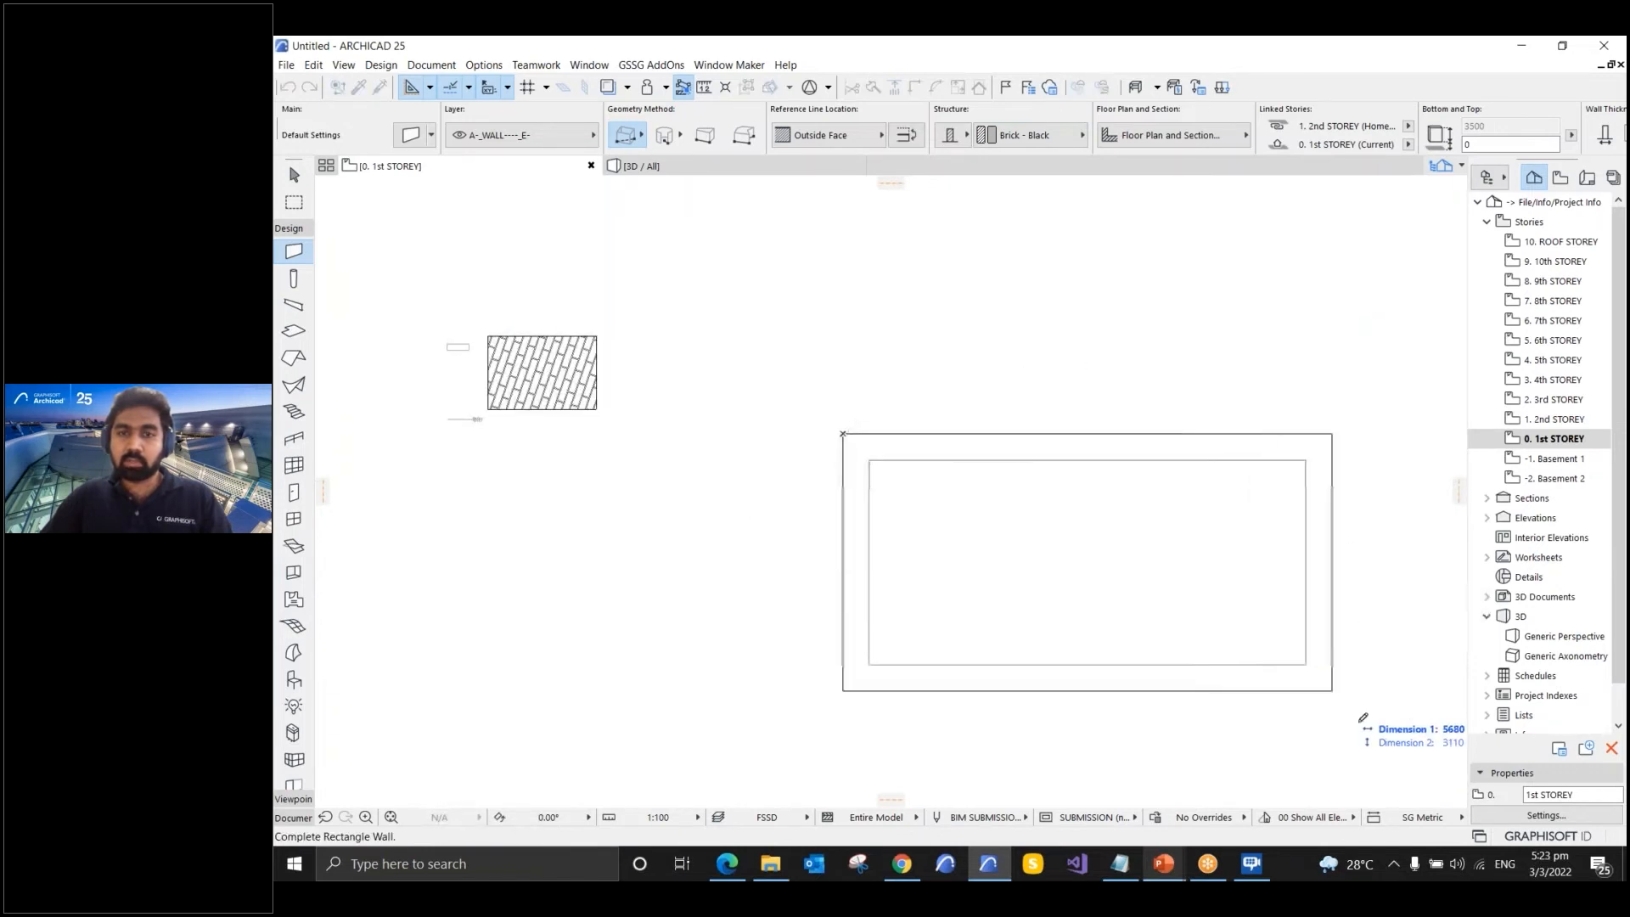
left_click(1386, 746)
key("Escape")
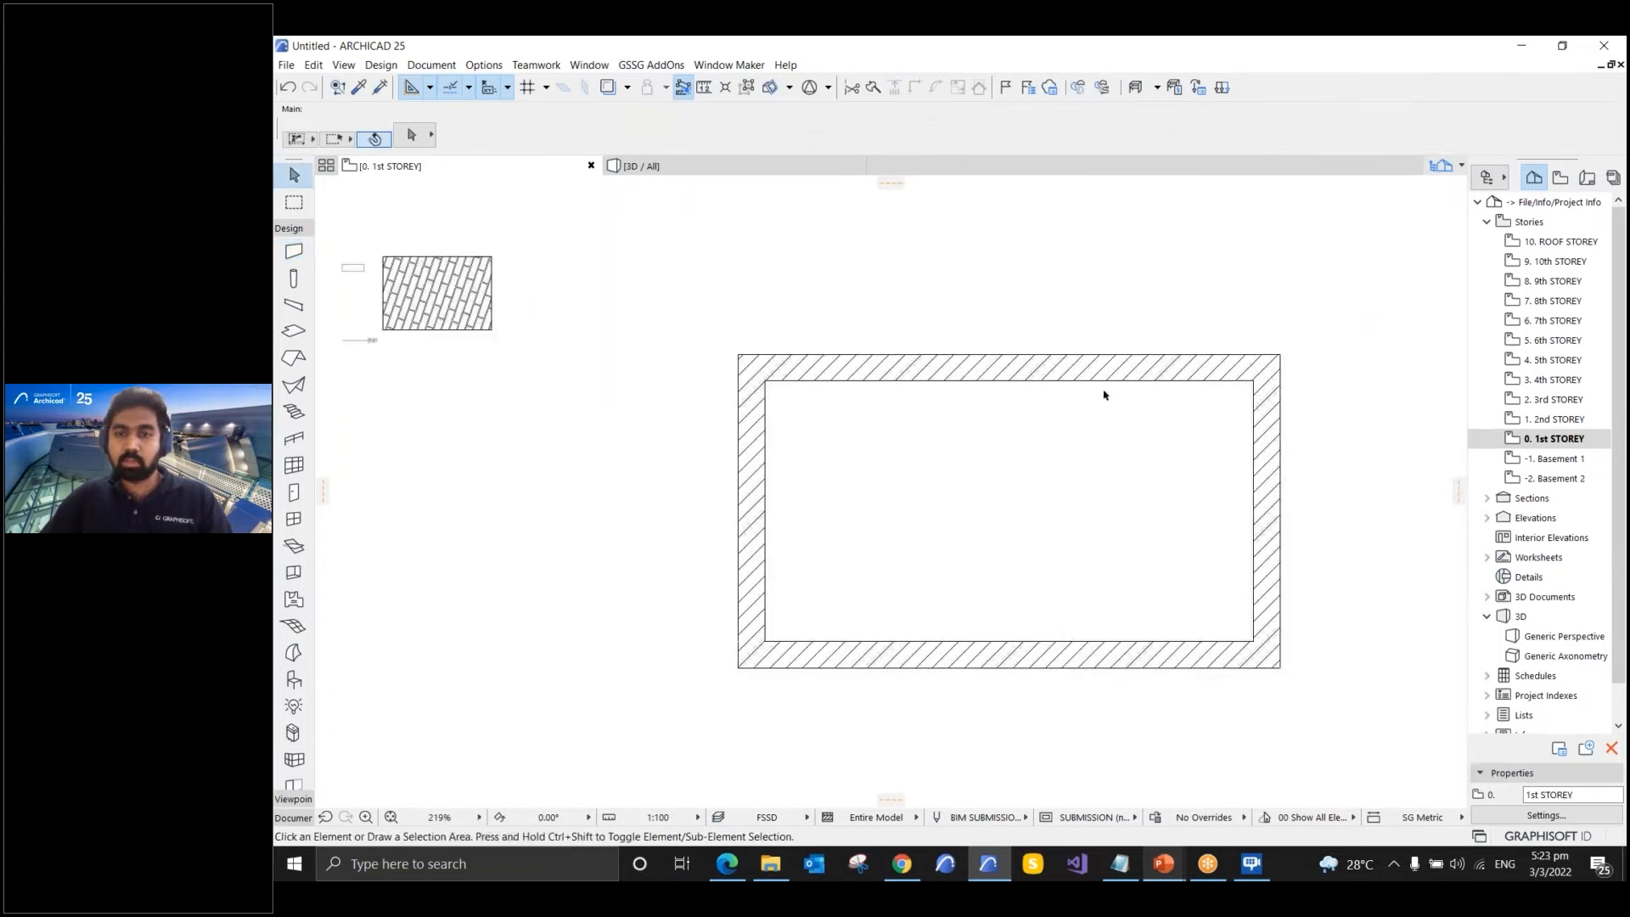
- Select the four grouped walls, show only them in 3D, and inspect their Brick - Black surface
left_click(987, 373)
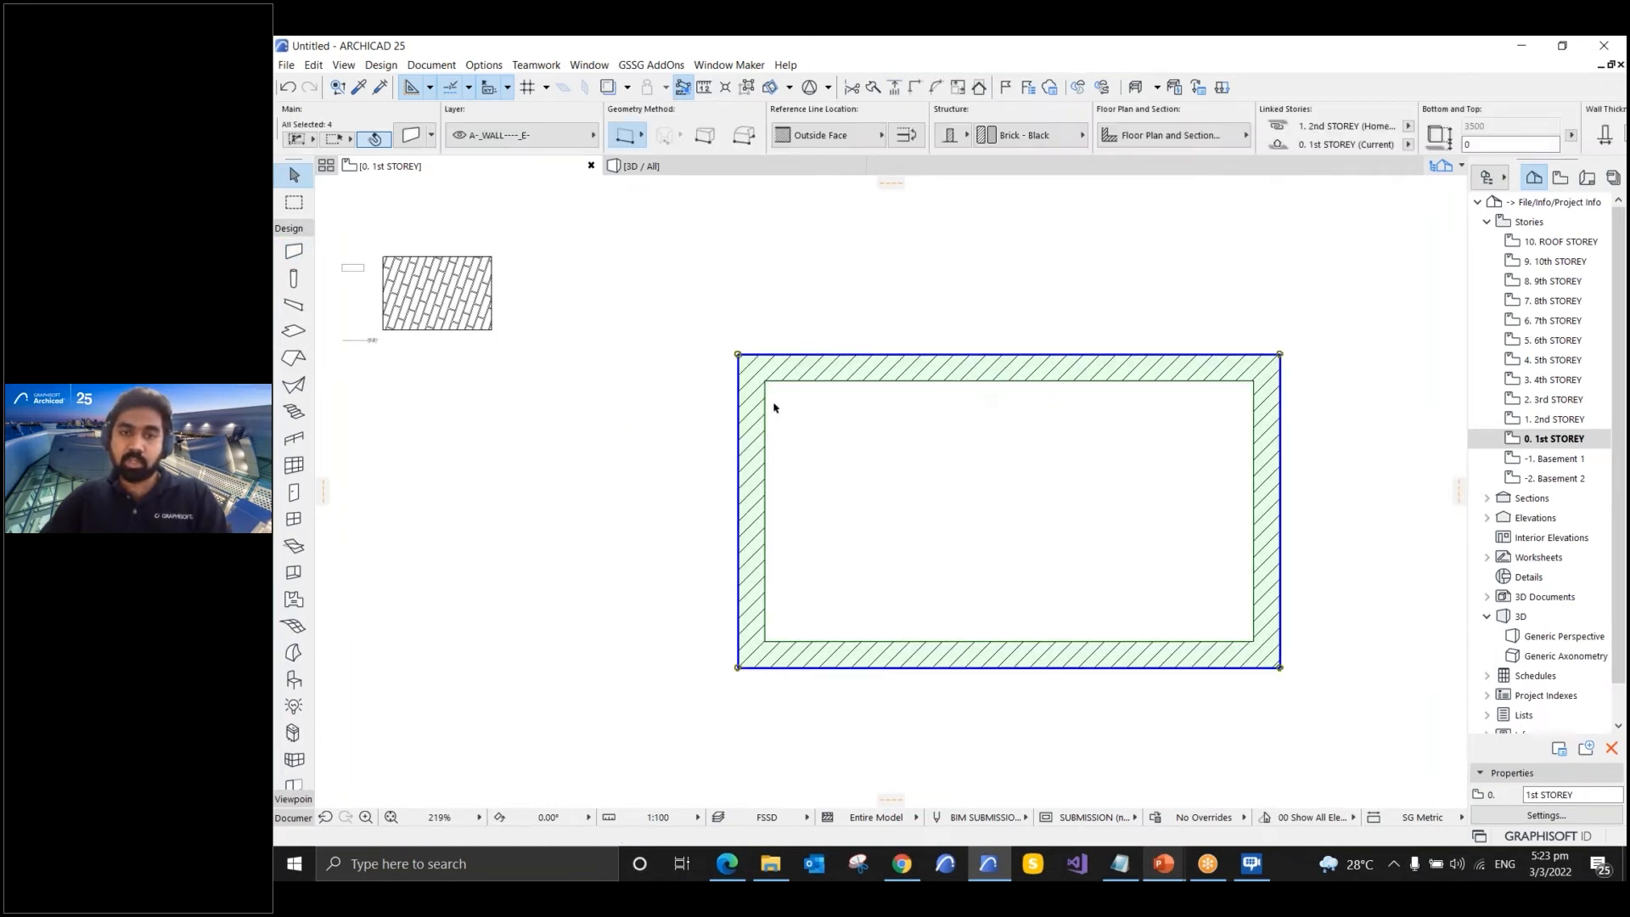
right_click(924, 379)
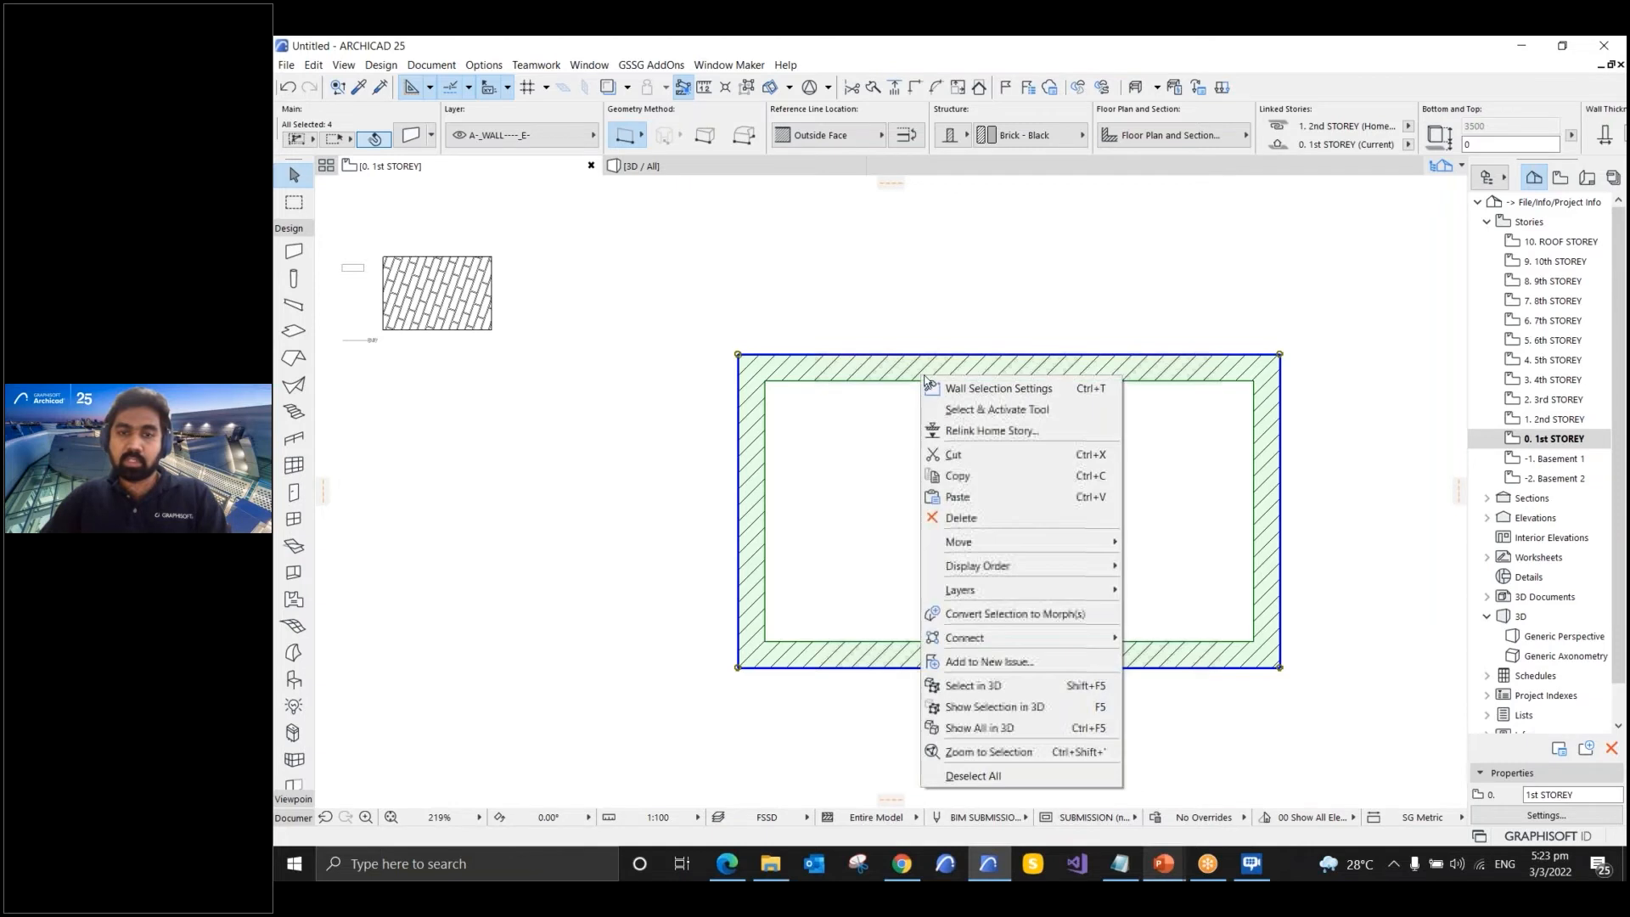
left_click(1023, 707)
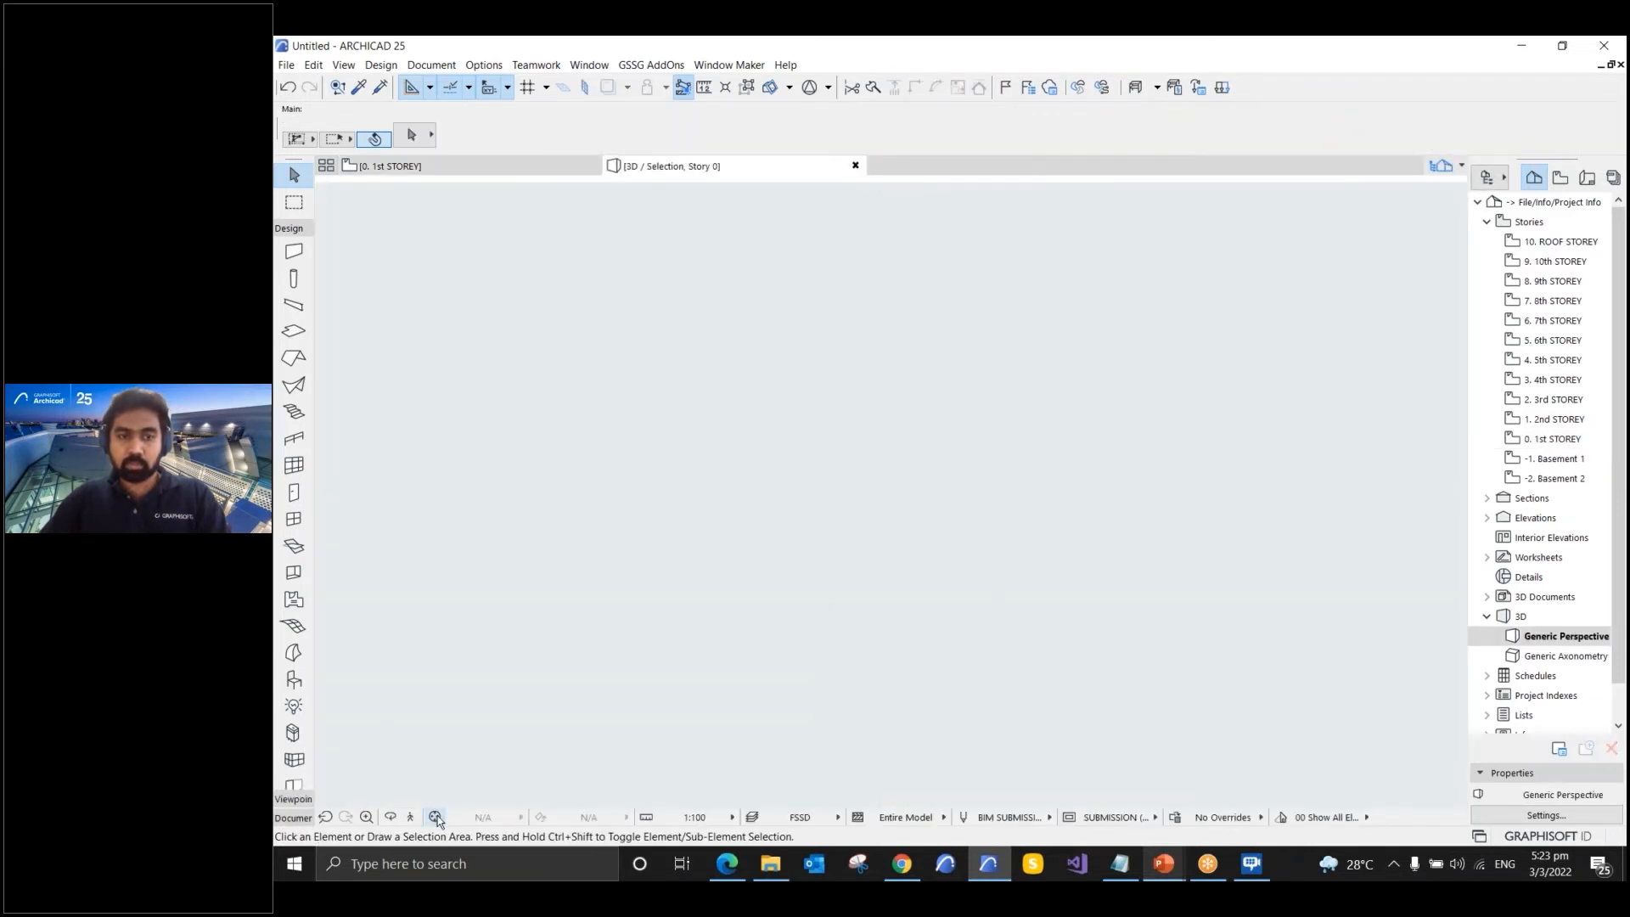
middle_click_drag(1040, 506, 802, 612, "shift")
middle_click_drag(1009, 399, 1024, 330)
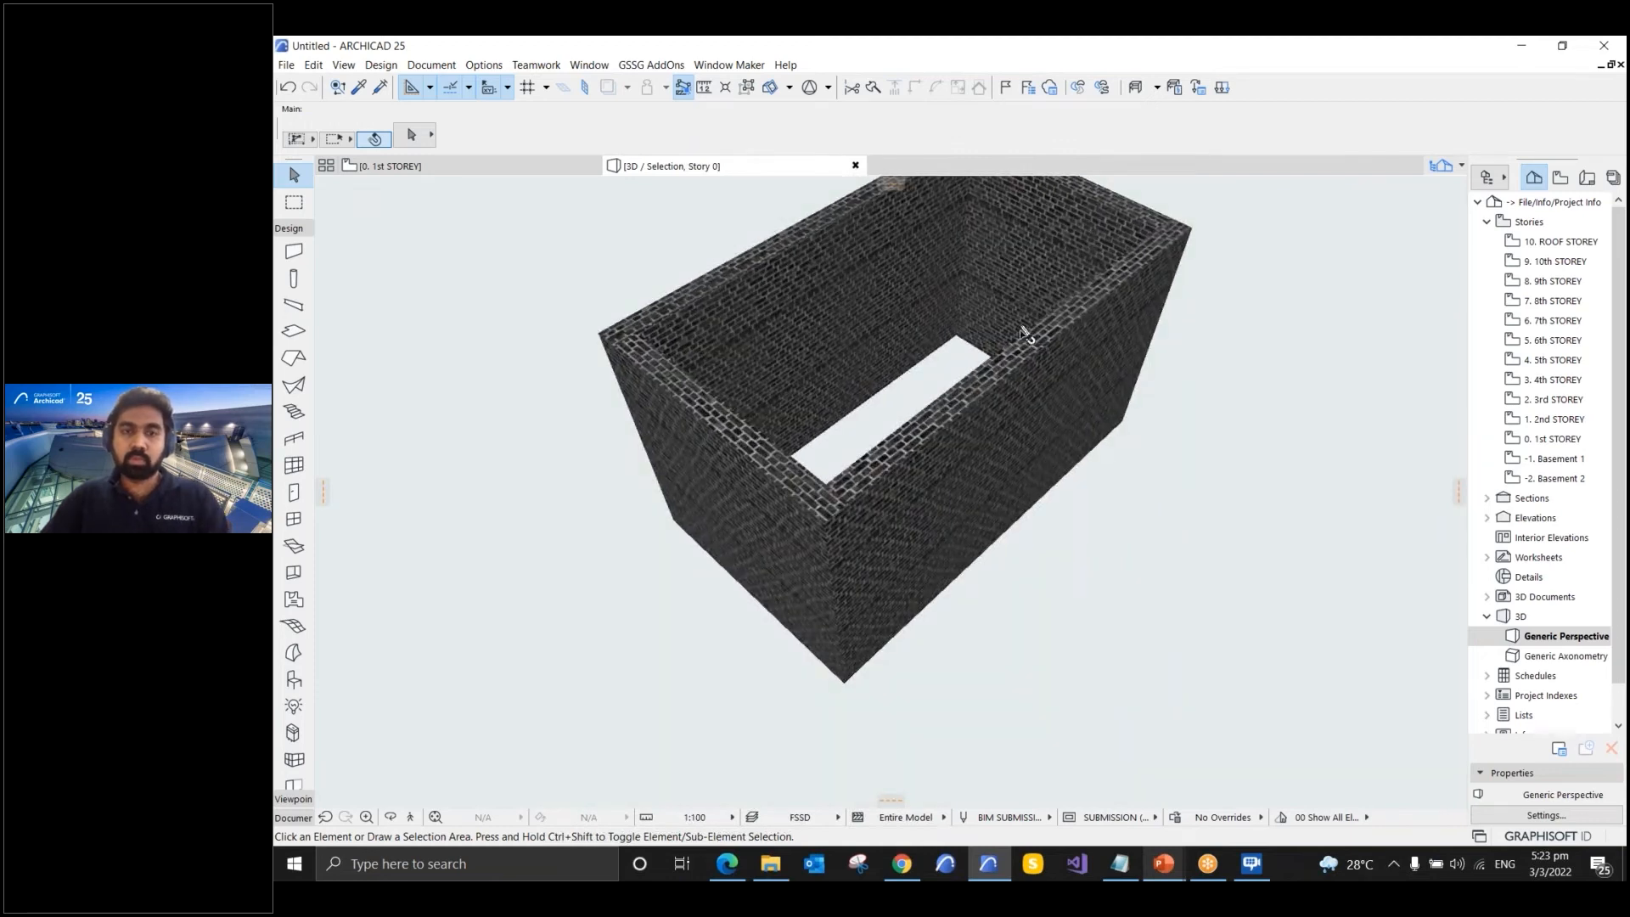
left_click(977, 391)
key("Escape")
key("Escape")
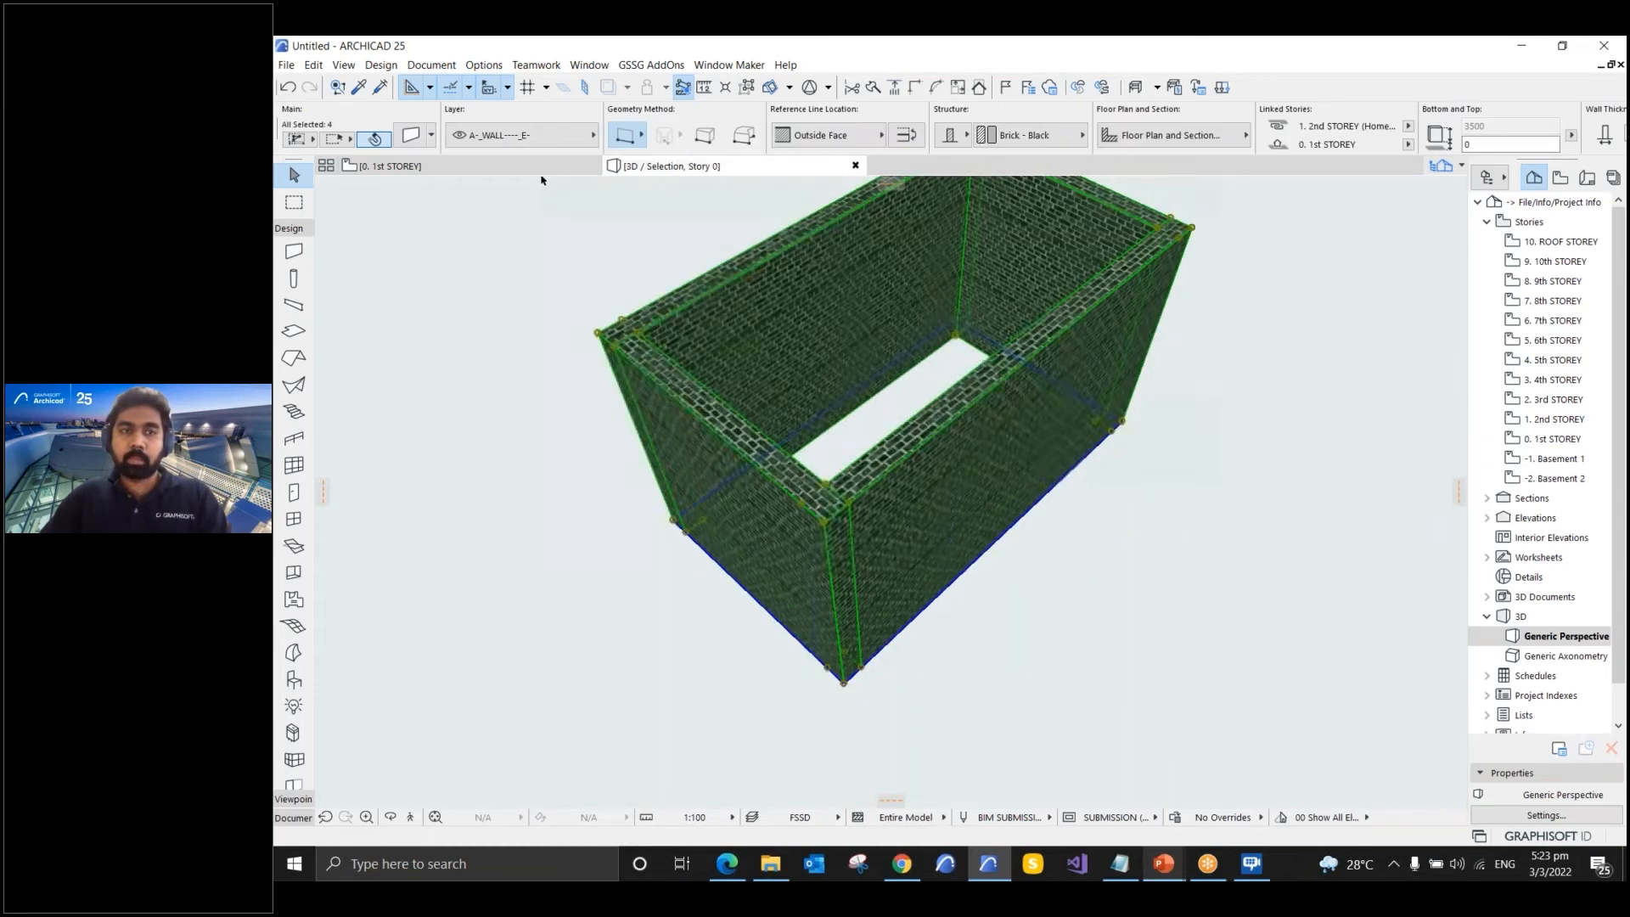
- Return to the 1st storey plan, deselect the walls, open the Composites settings, and review the list of existing composites
left_click(512, 170)
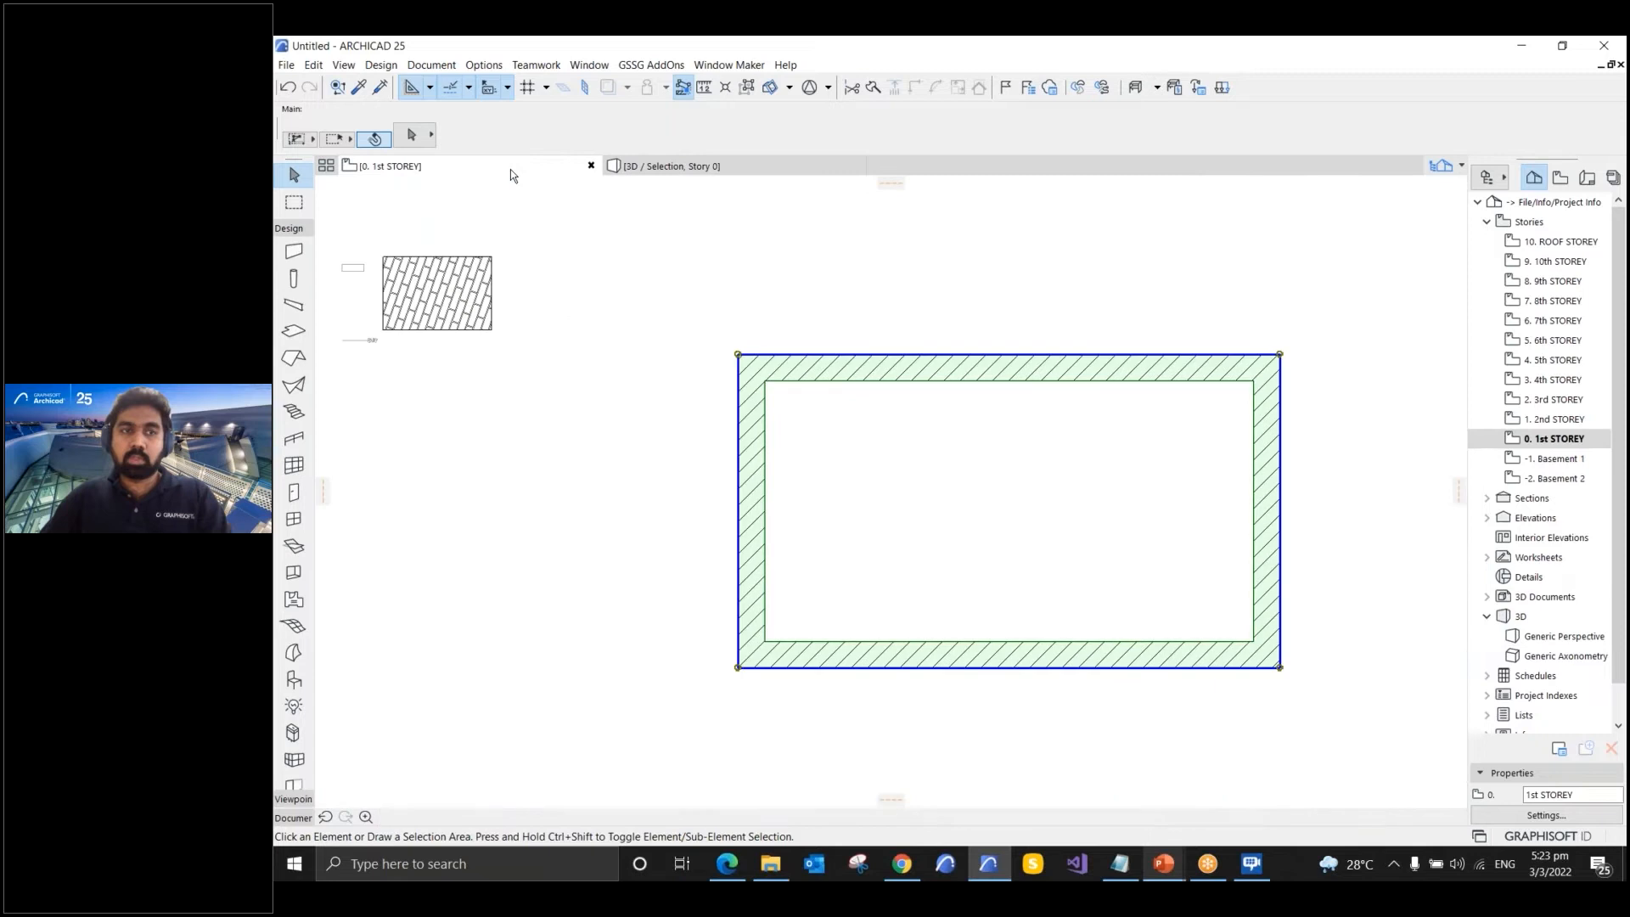
scroll(944, 474, "down", 2)
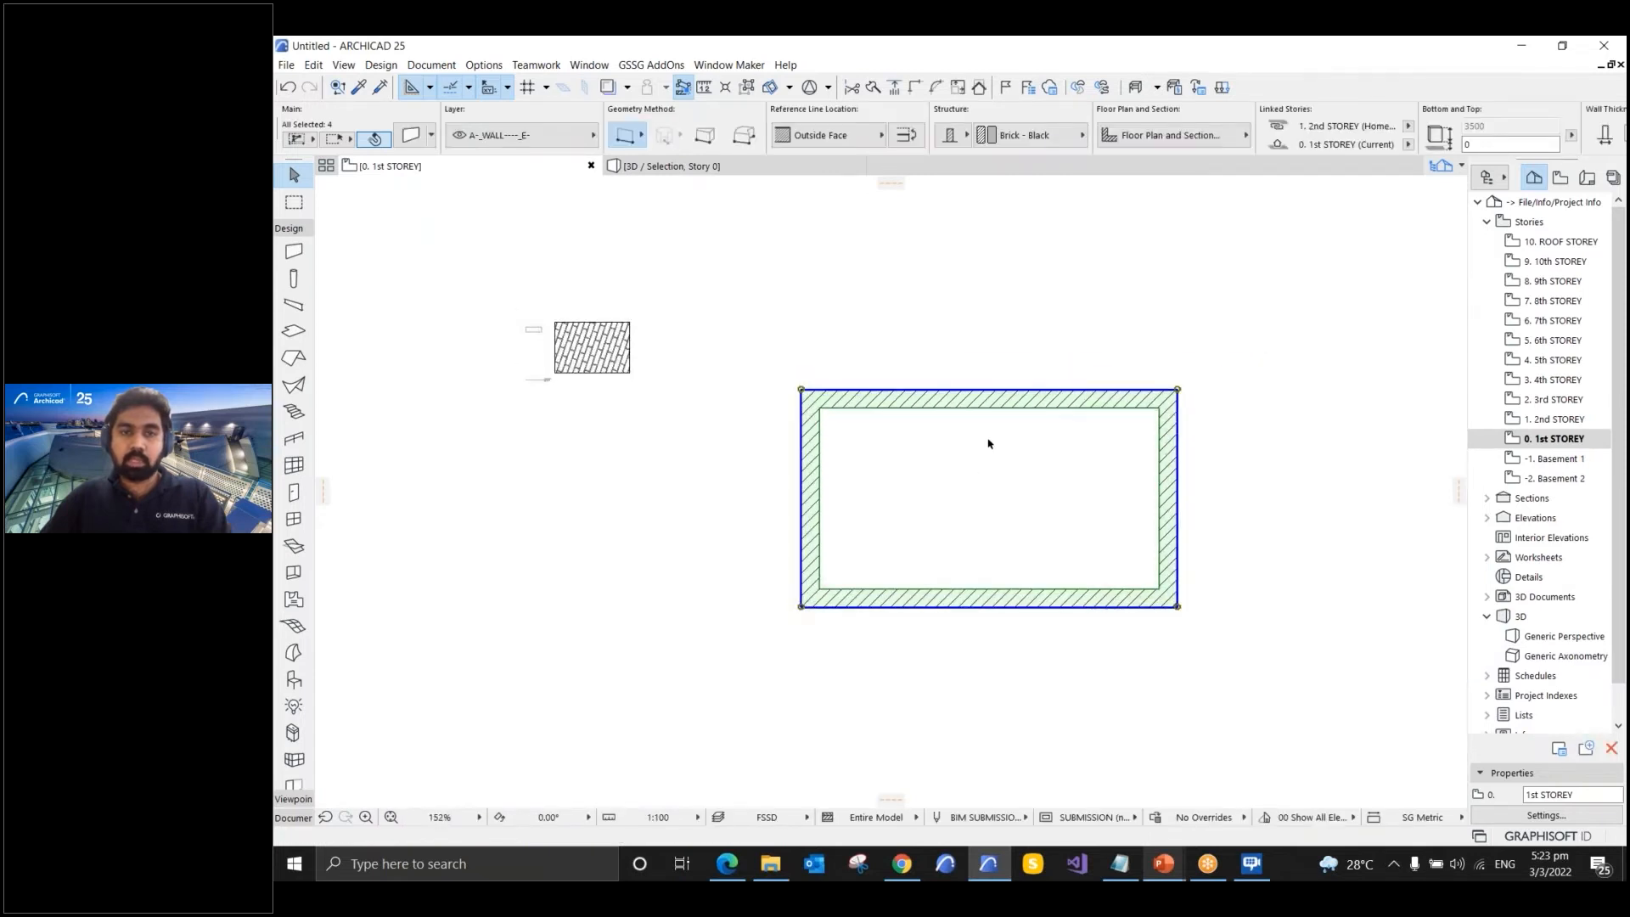
left_click(954, 322)
left_click(484, 65)
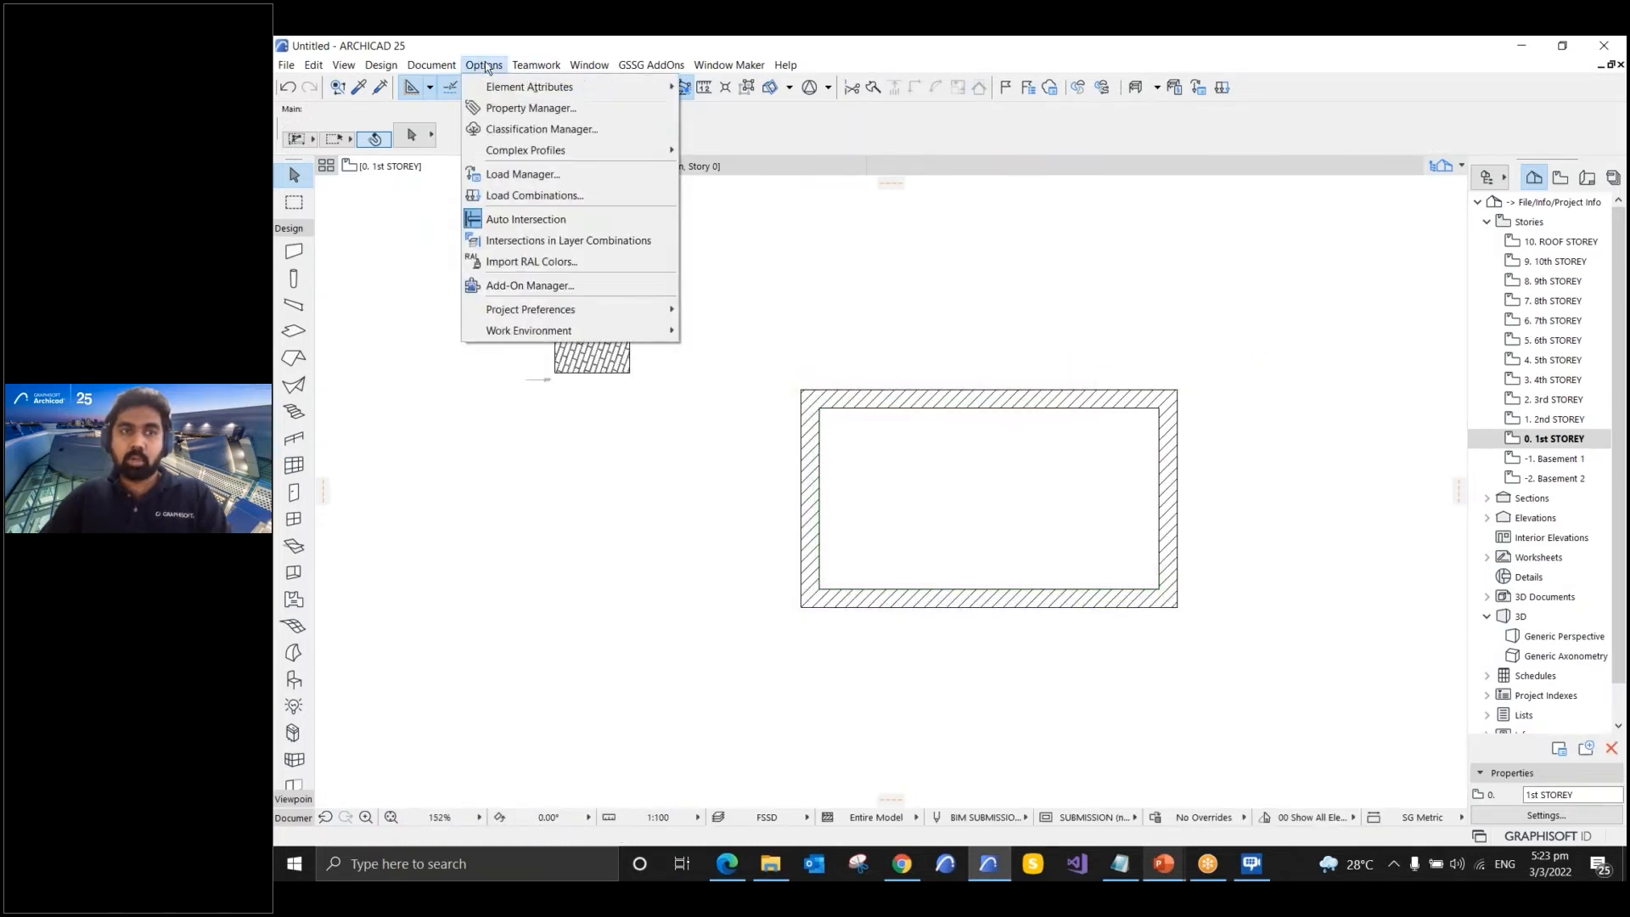
mouse_move(515, 85)
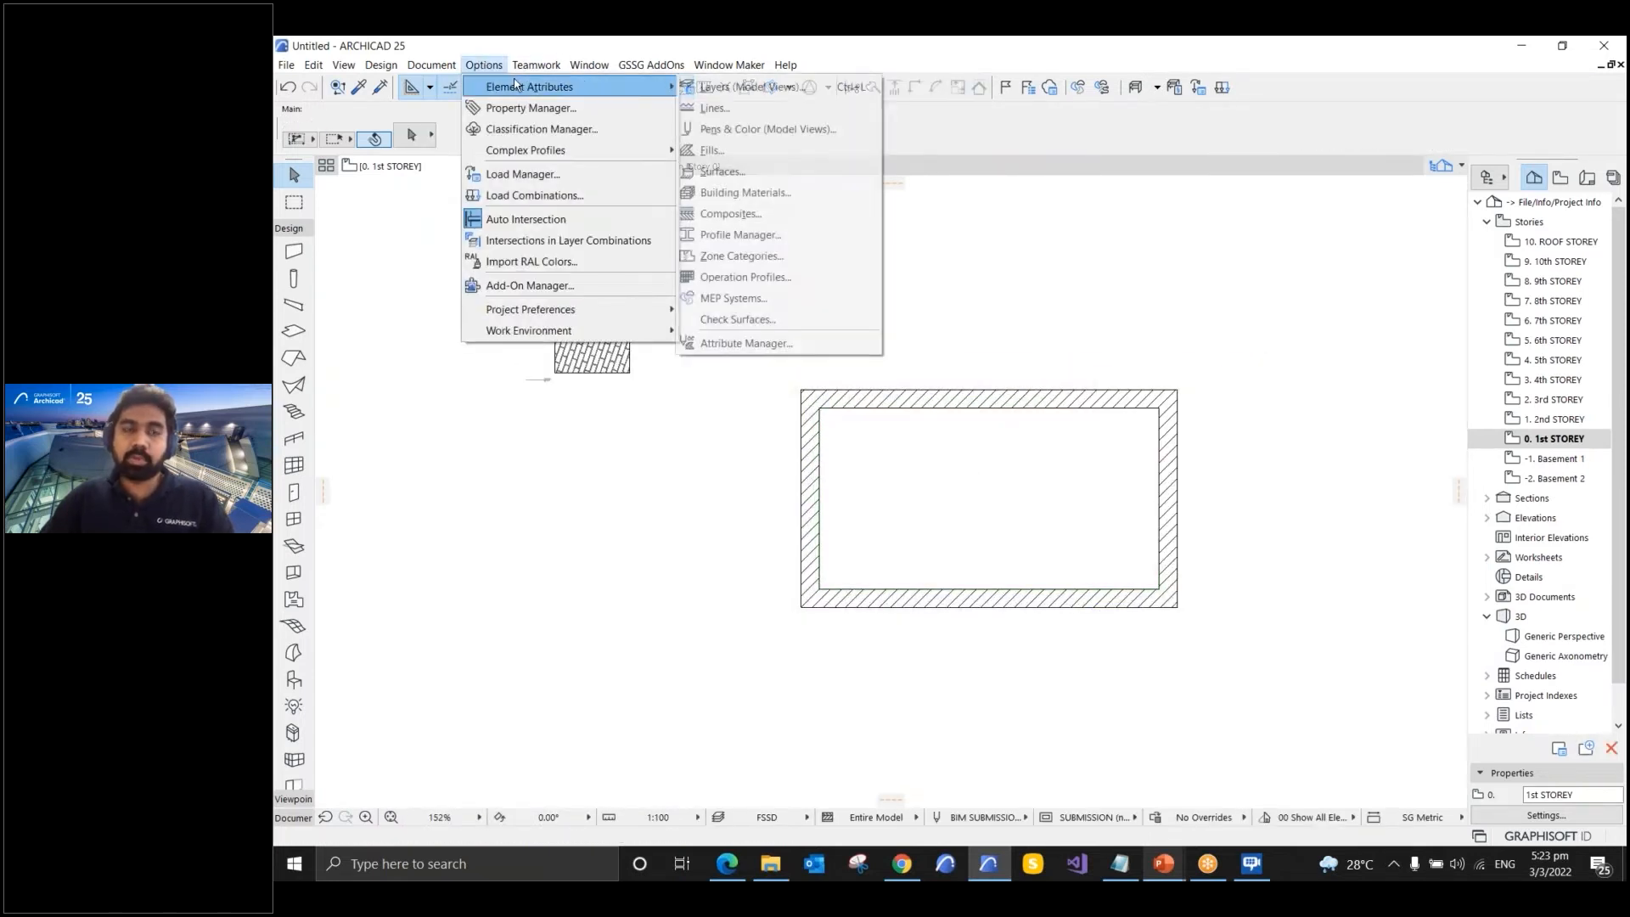
left_click(768, 216)
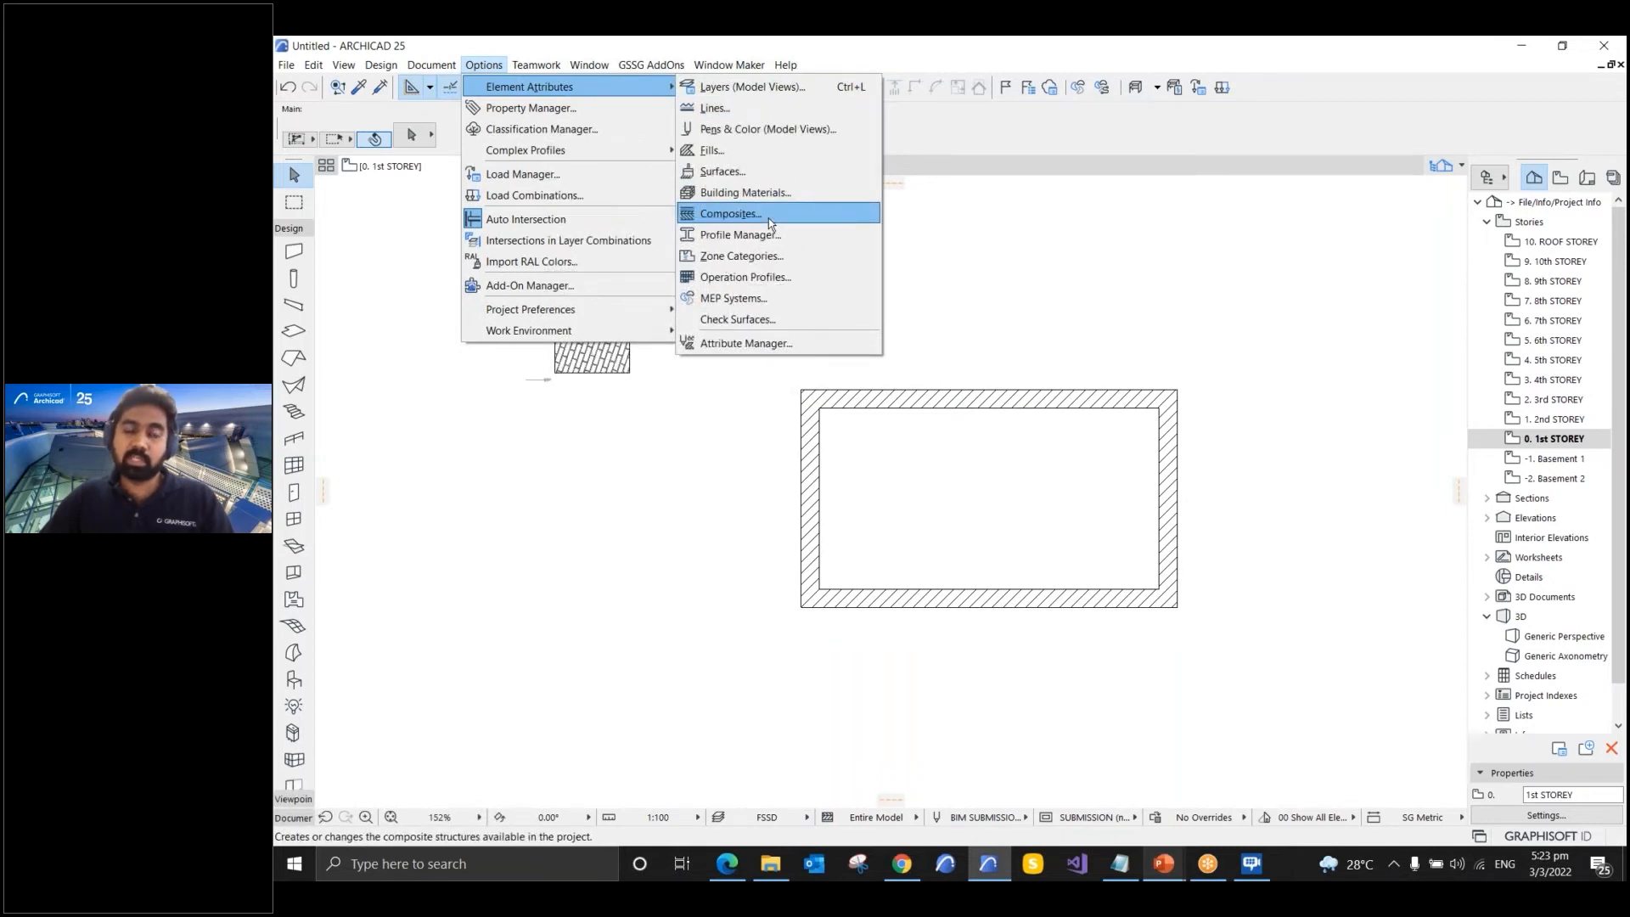
key("ctrl")
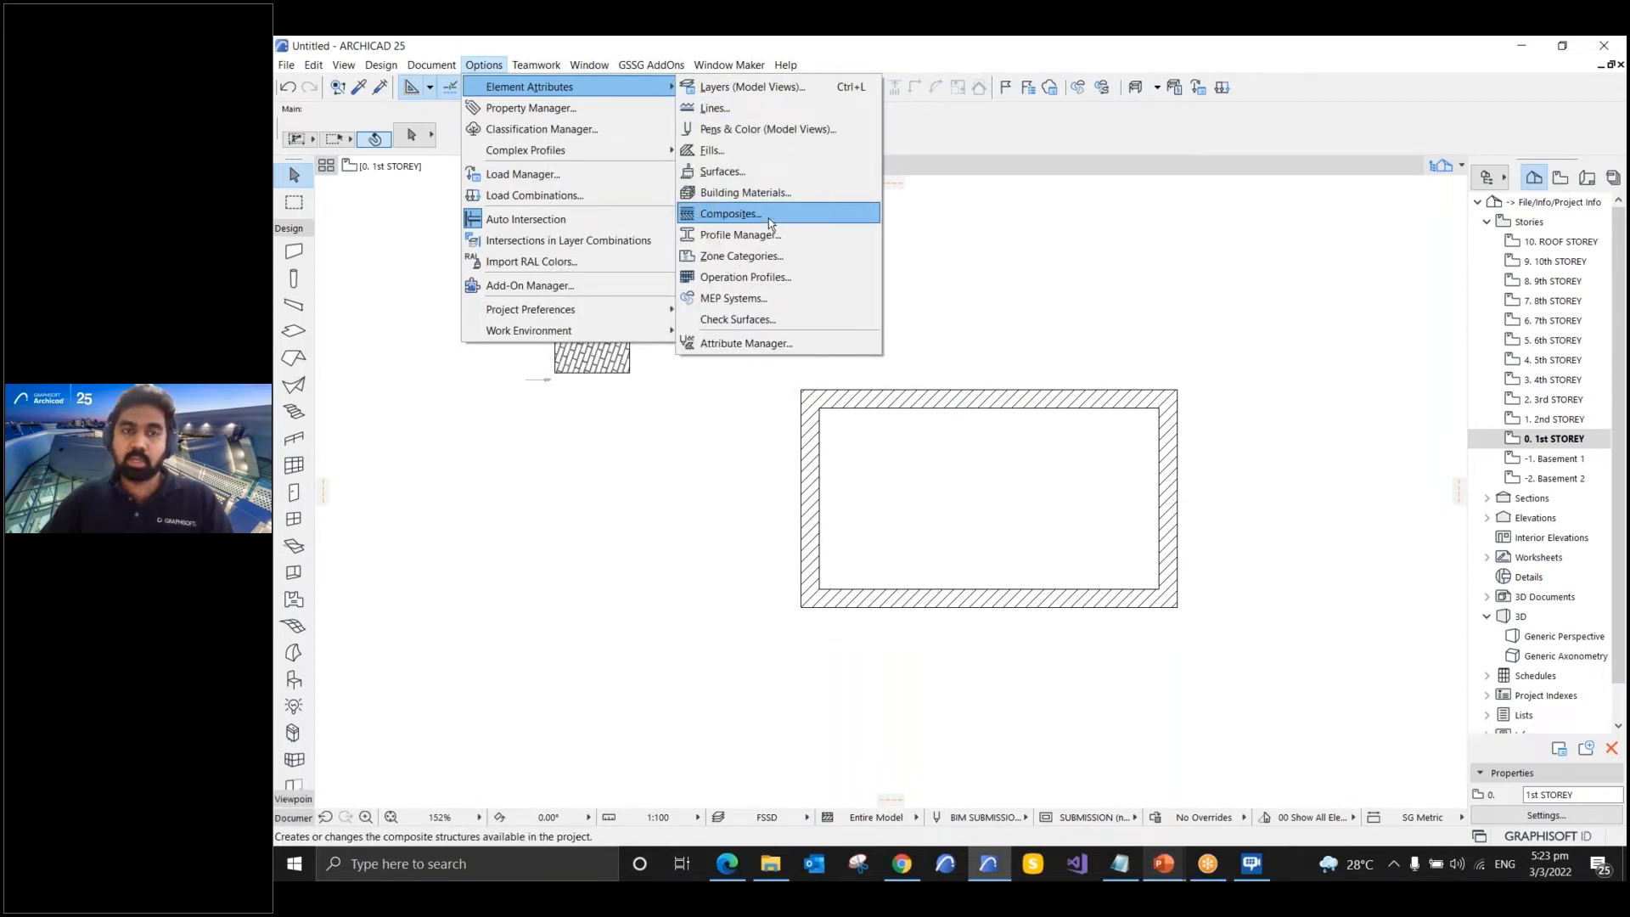
left_click(713, 224)
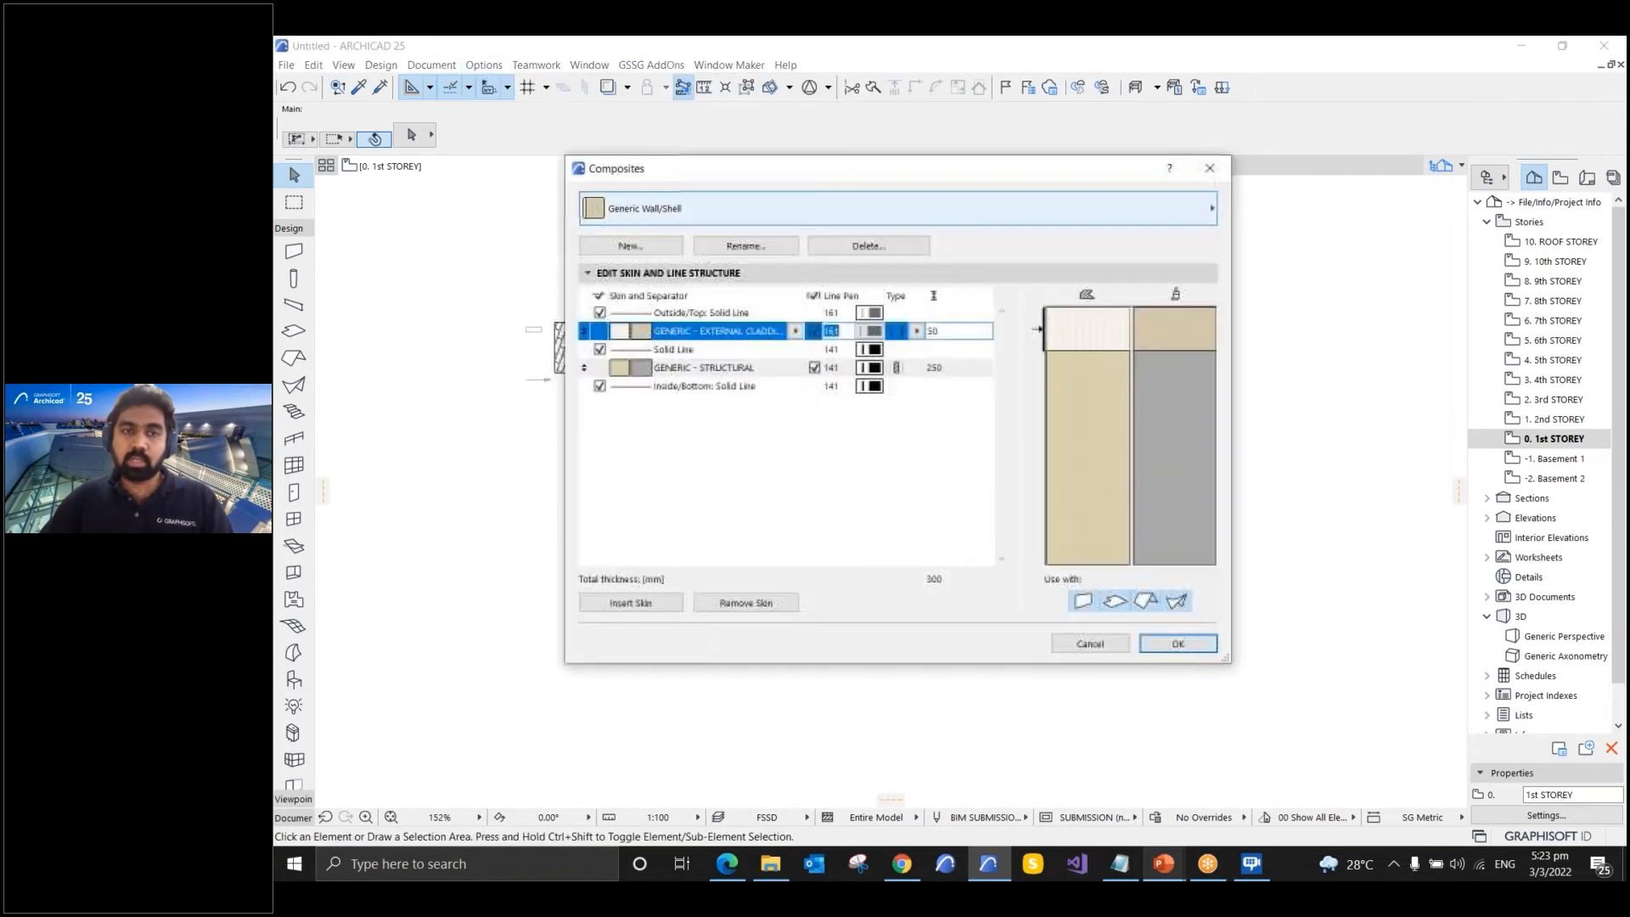
left_click_drag(668, 179, 674, 126)
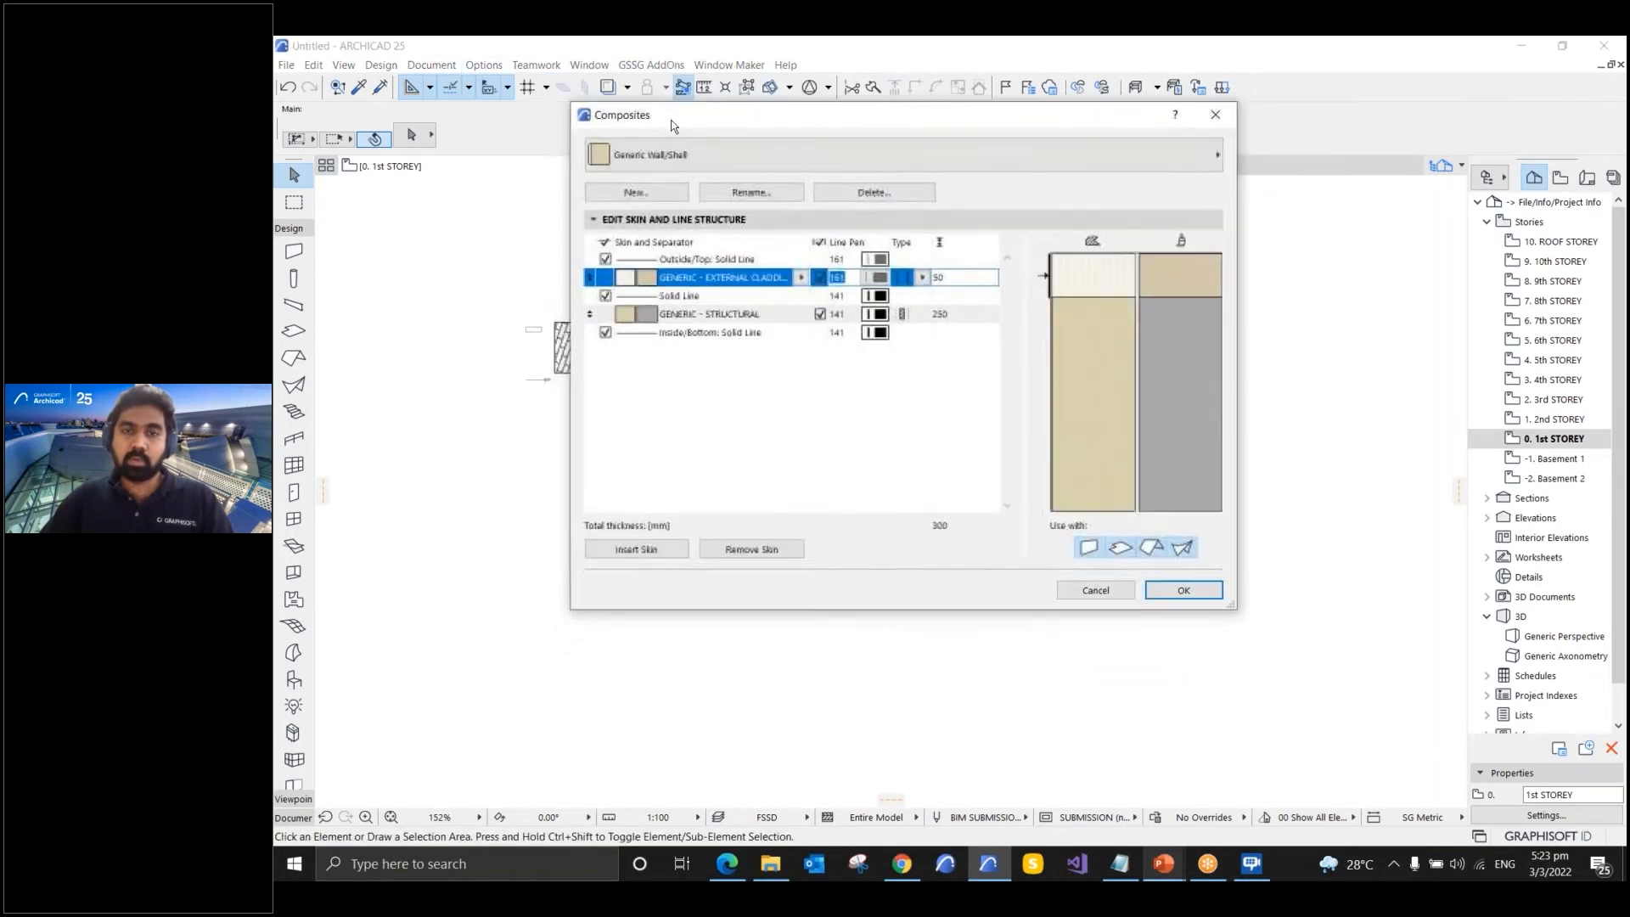
left_click(735, 166)
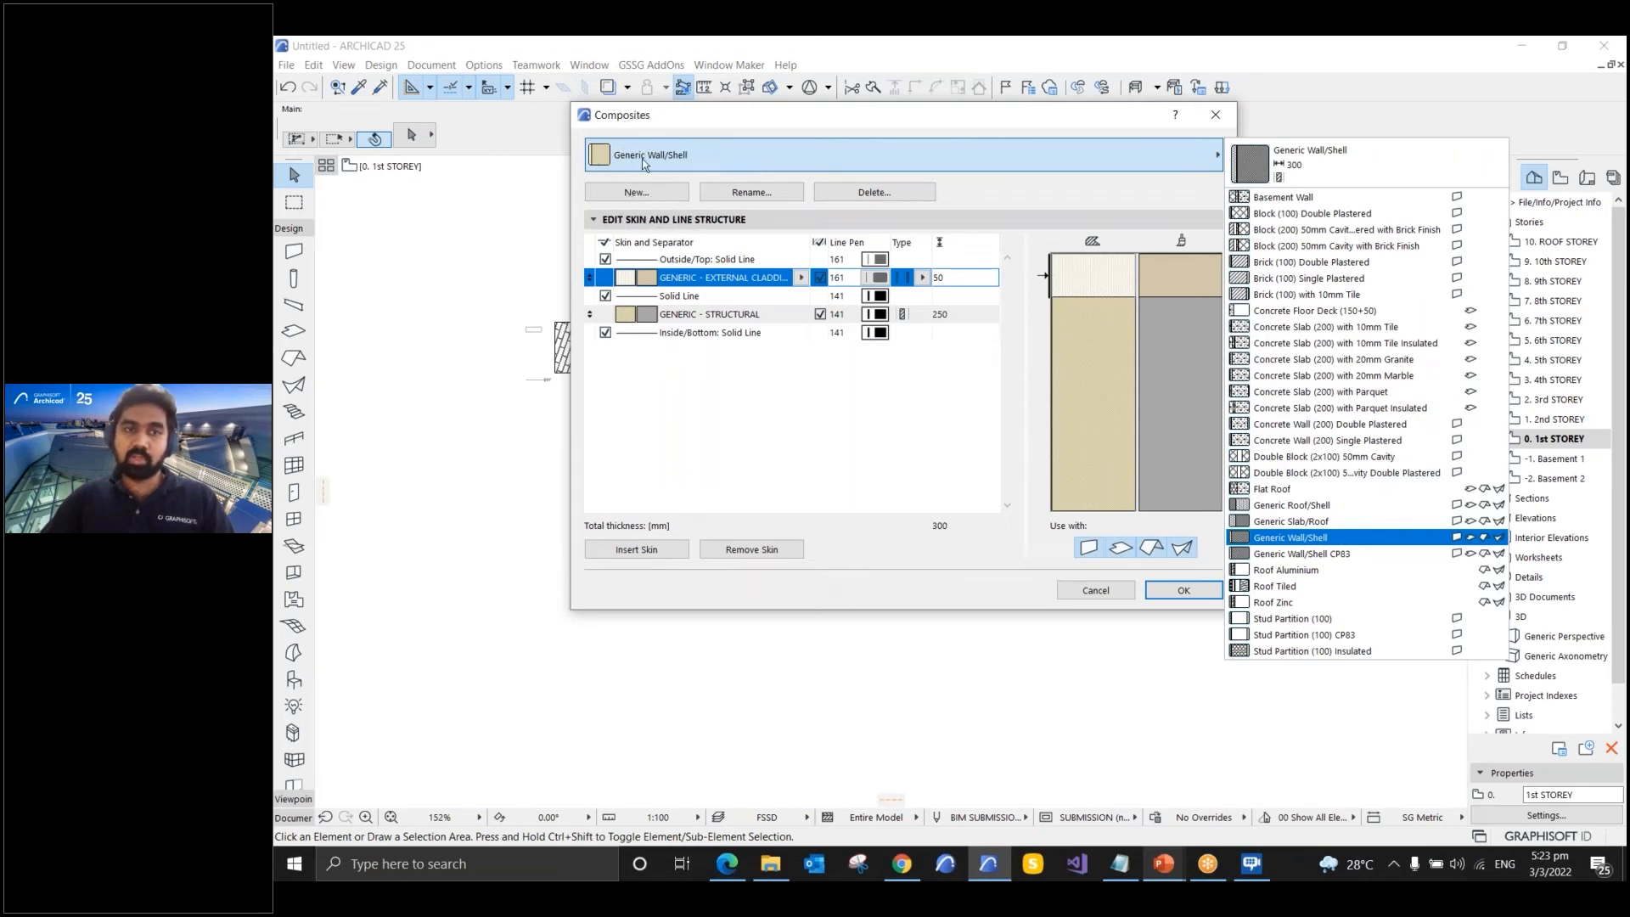
- Duplicate the Generic Wall/Shell composite under the name Generic Wall/Shell - New
left_click(672, 201)
left_click(673, 201)
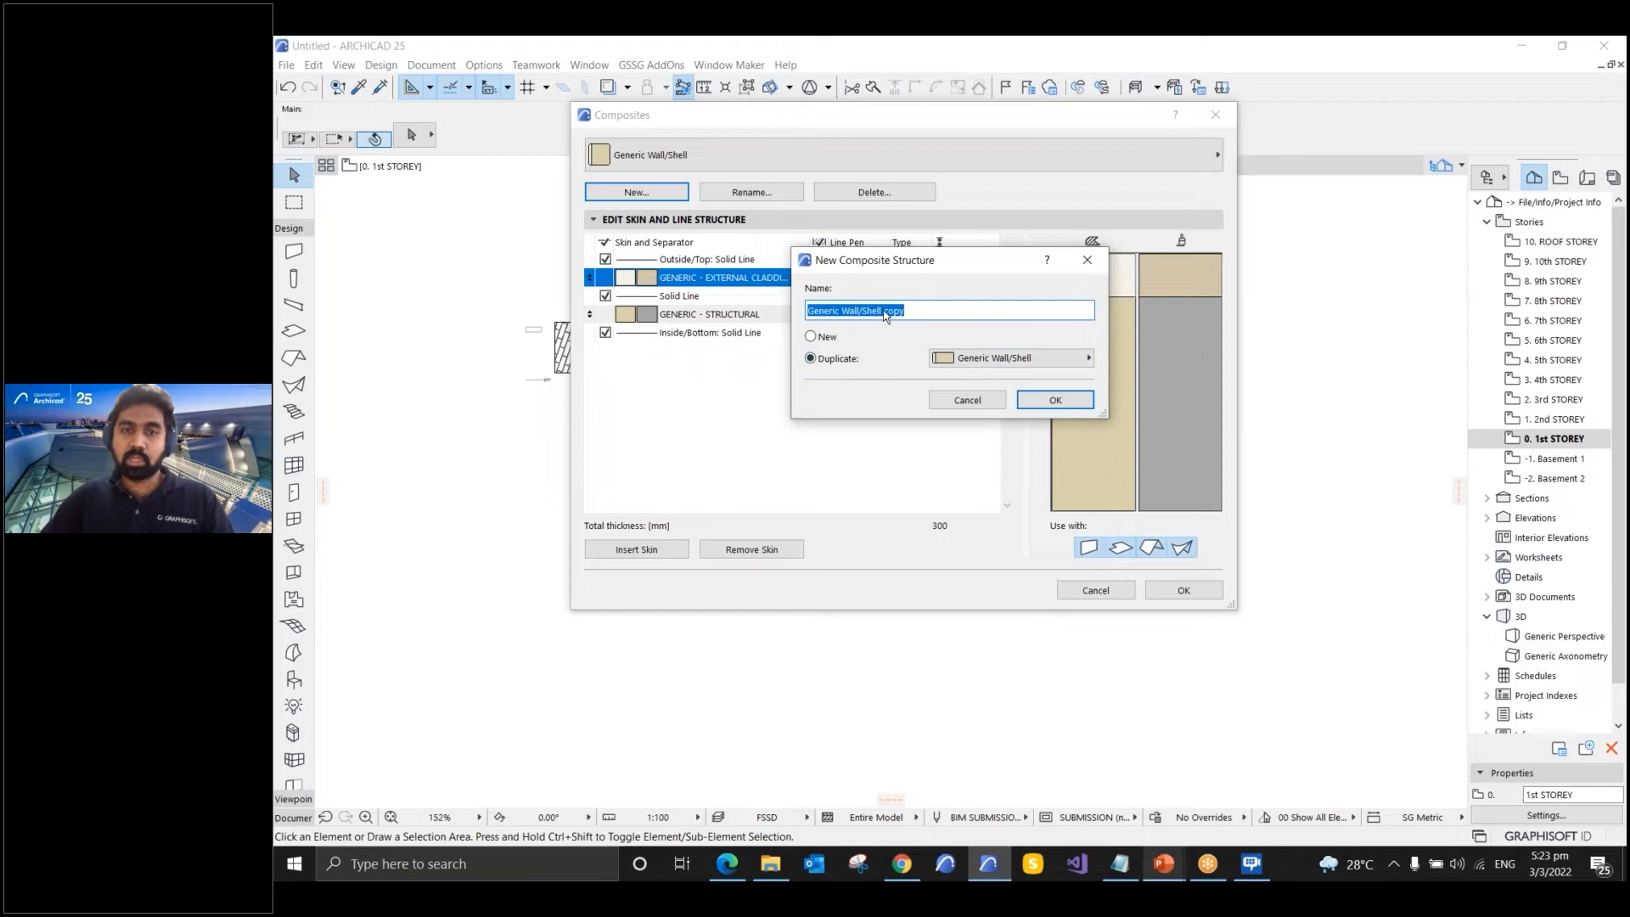
left_click(939, 310)
double_click(895, 311)
type("- ")
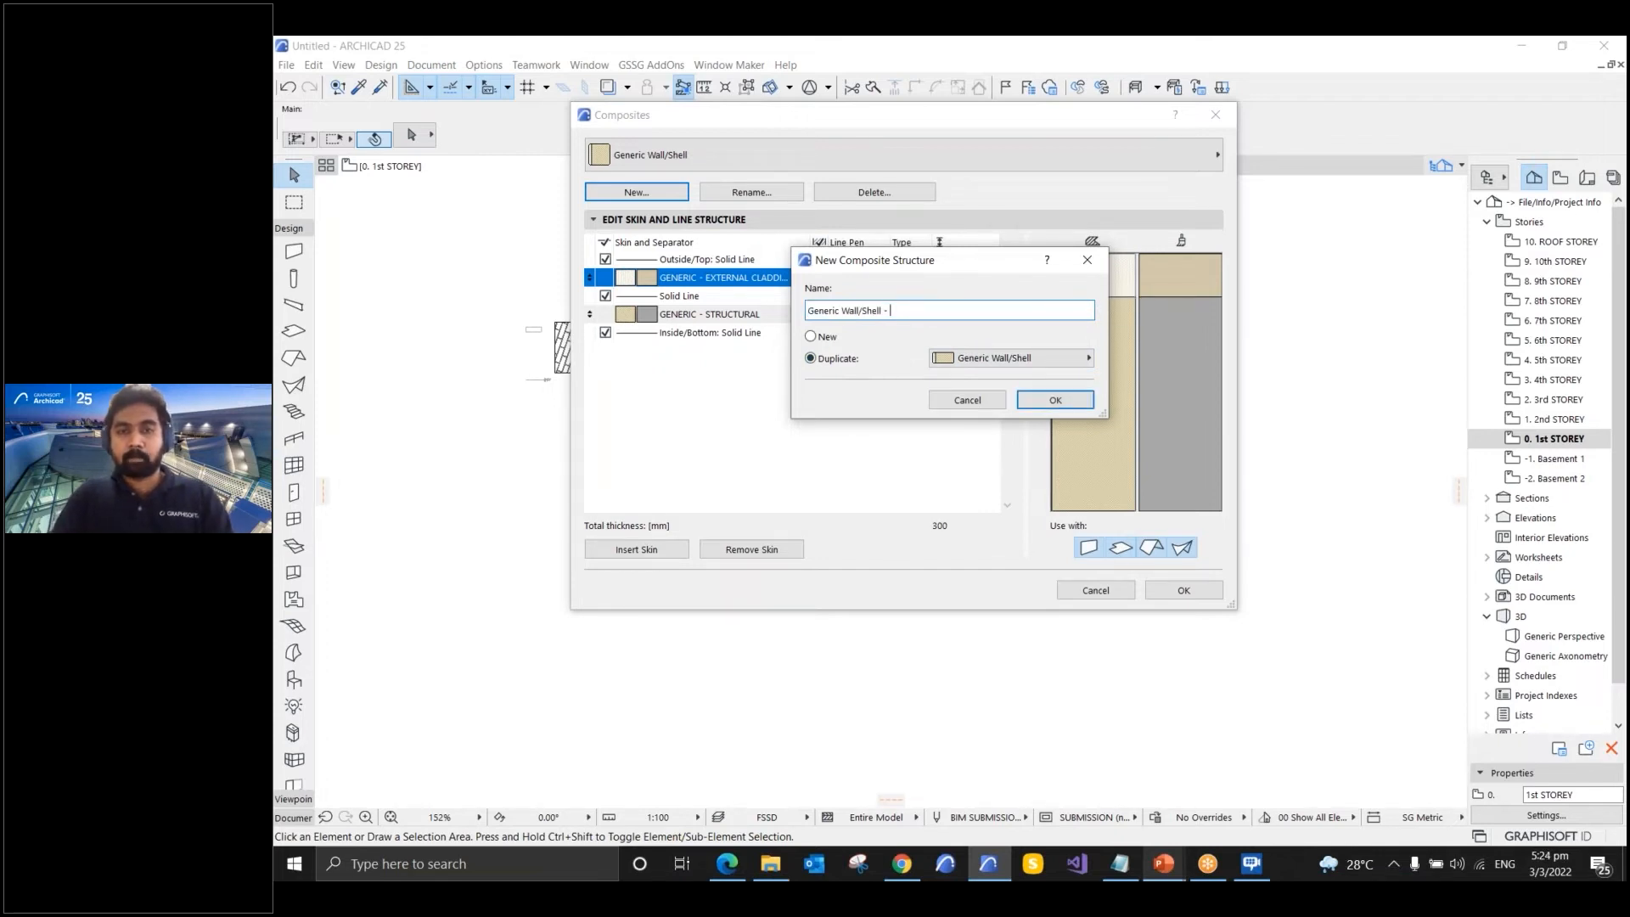
type("New")
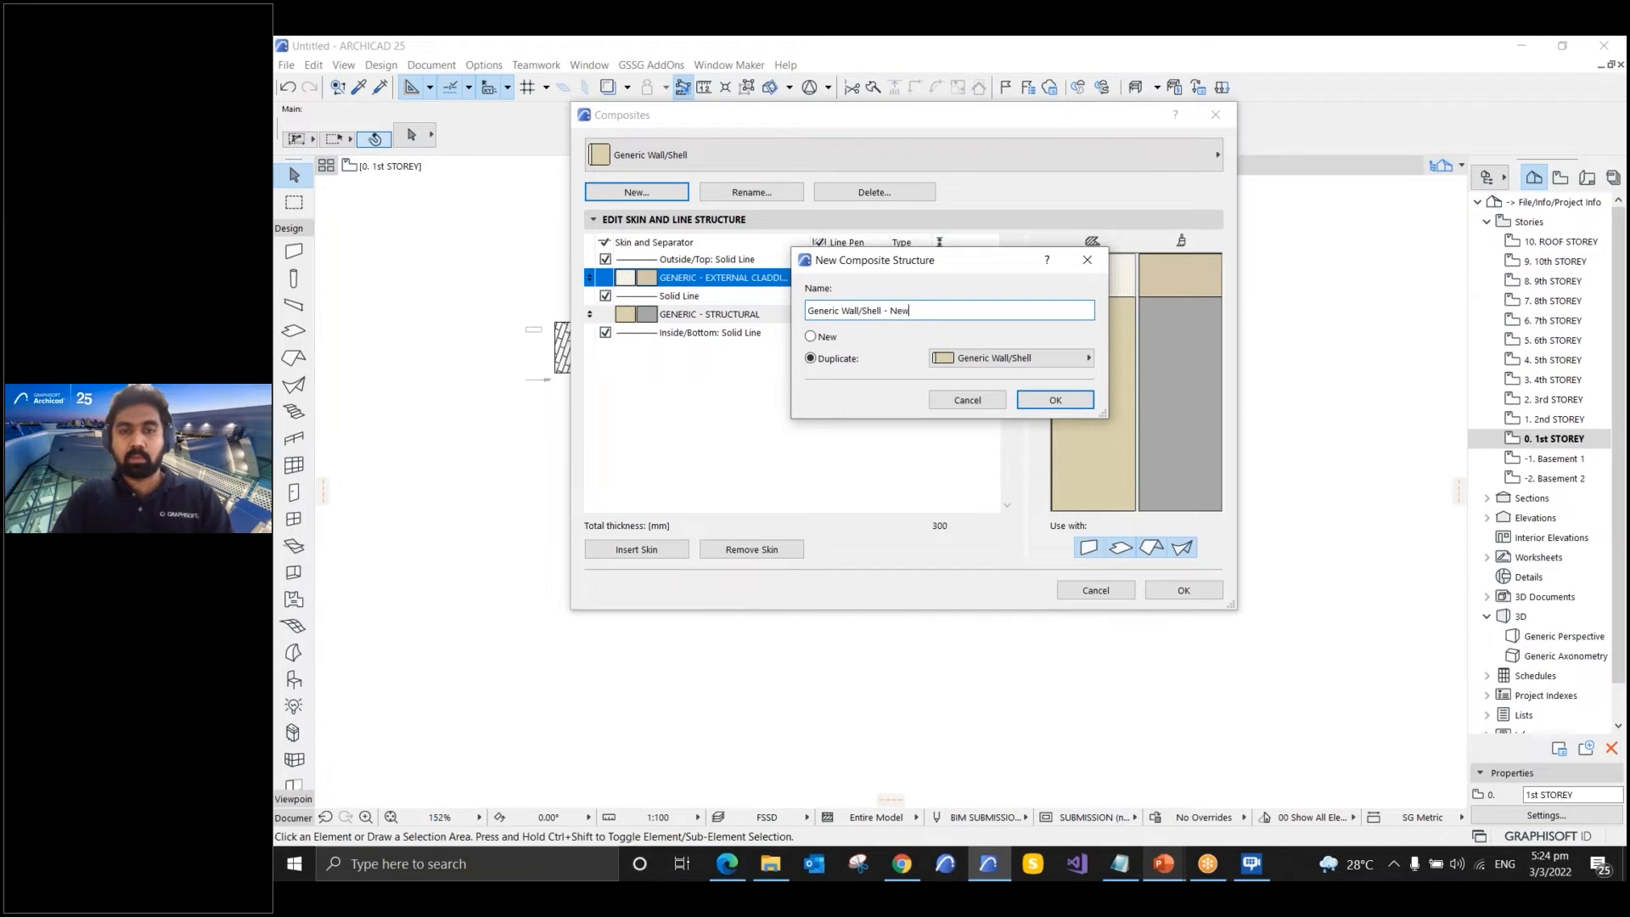
left_click(1078, 397)
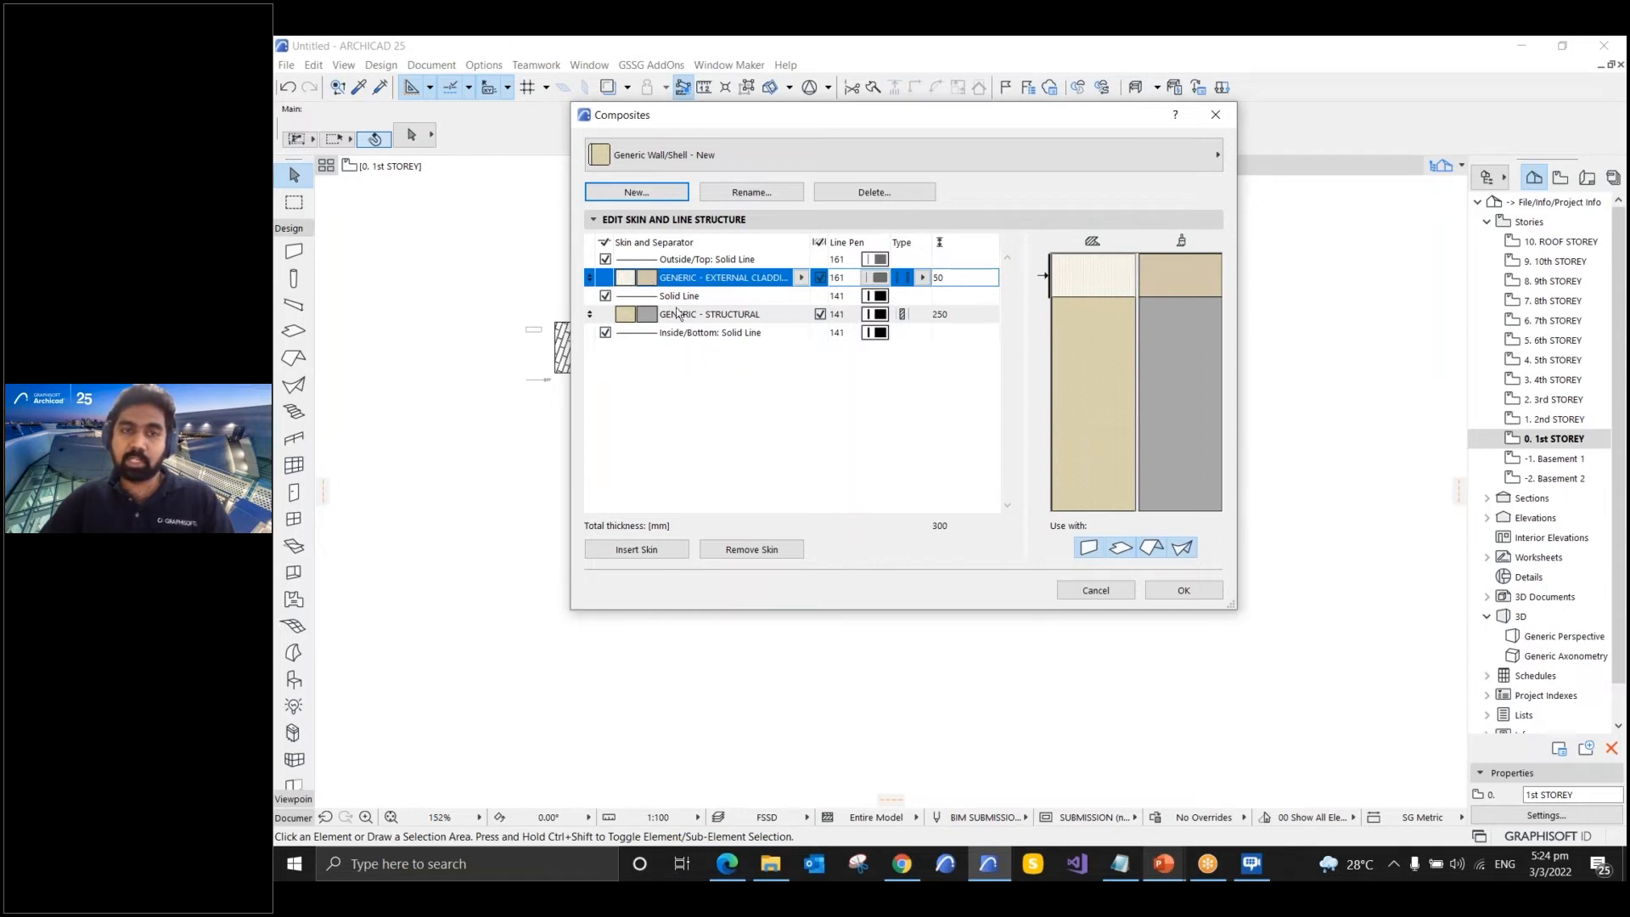
- Change the building material of the GENERIC - EXTERNAL CLADDING skin in the Generic Wall/Shell - New composite
left_click(800, 277)
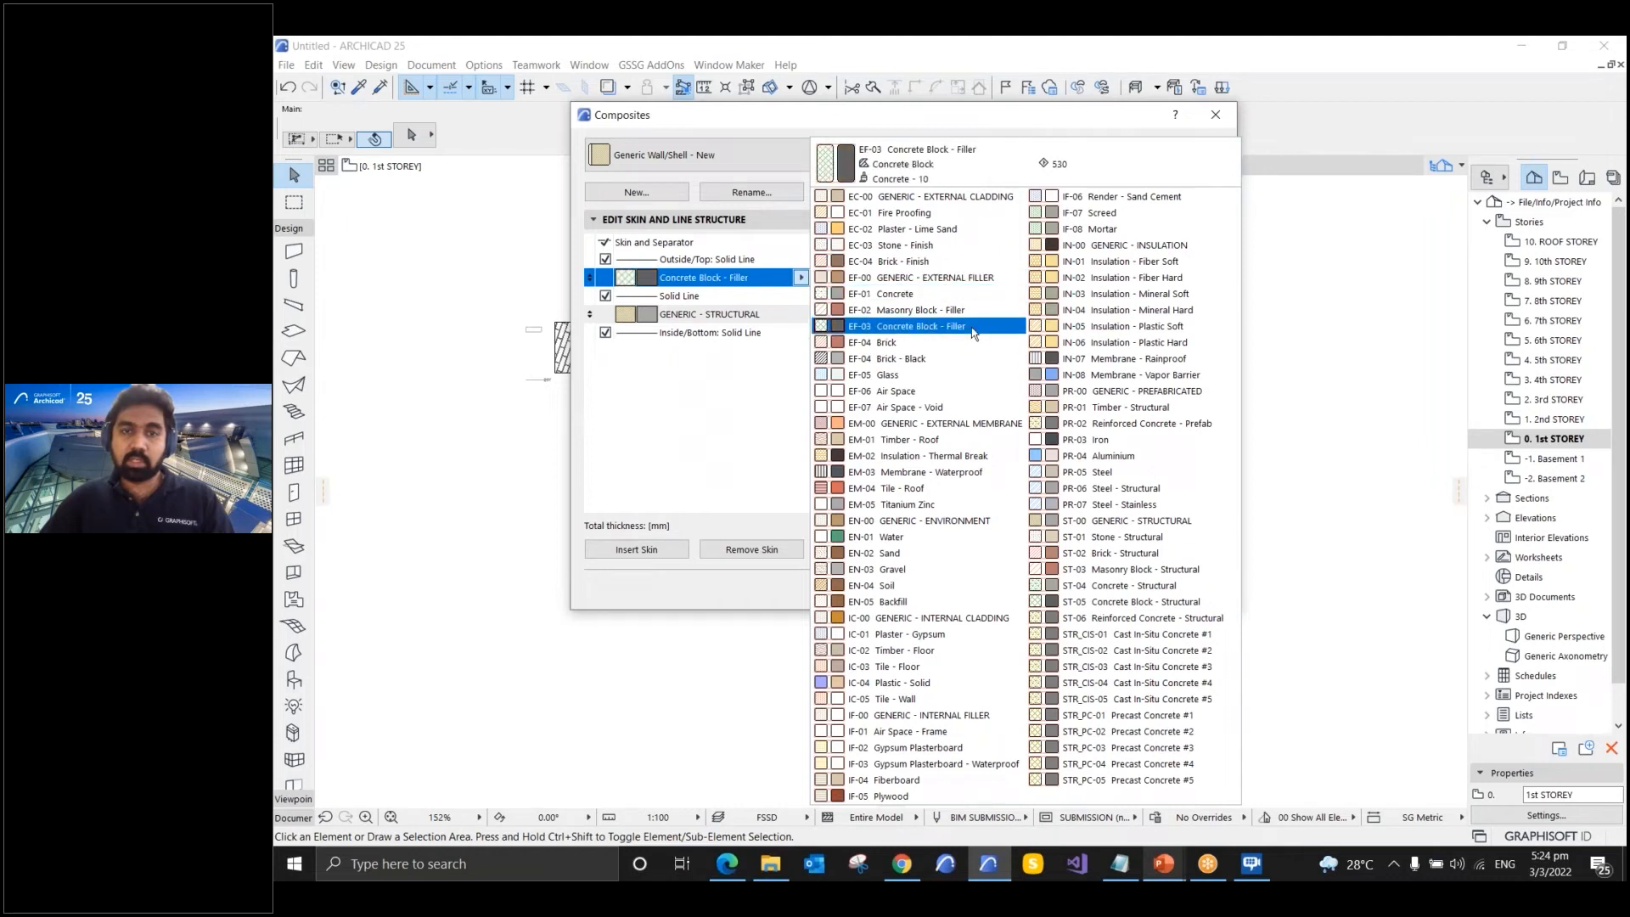
- Set the outer skin's building material to Brick - Black and the structural skin's material to Concrete Block - Structural
left_click(924, 360)
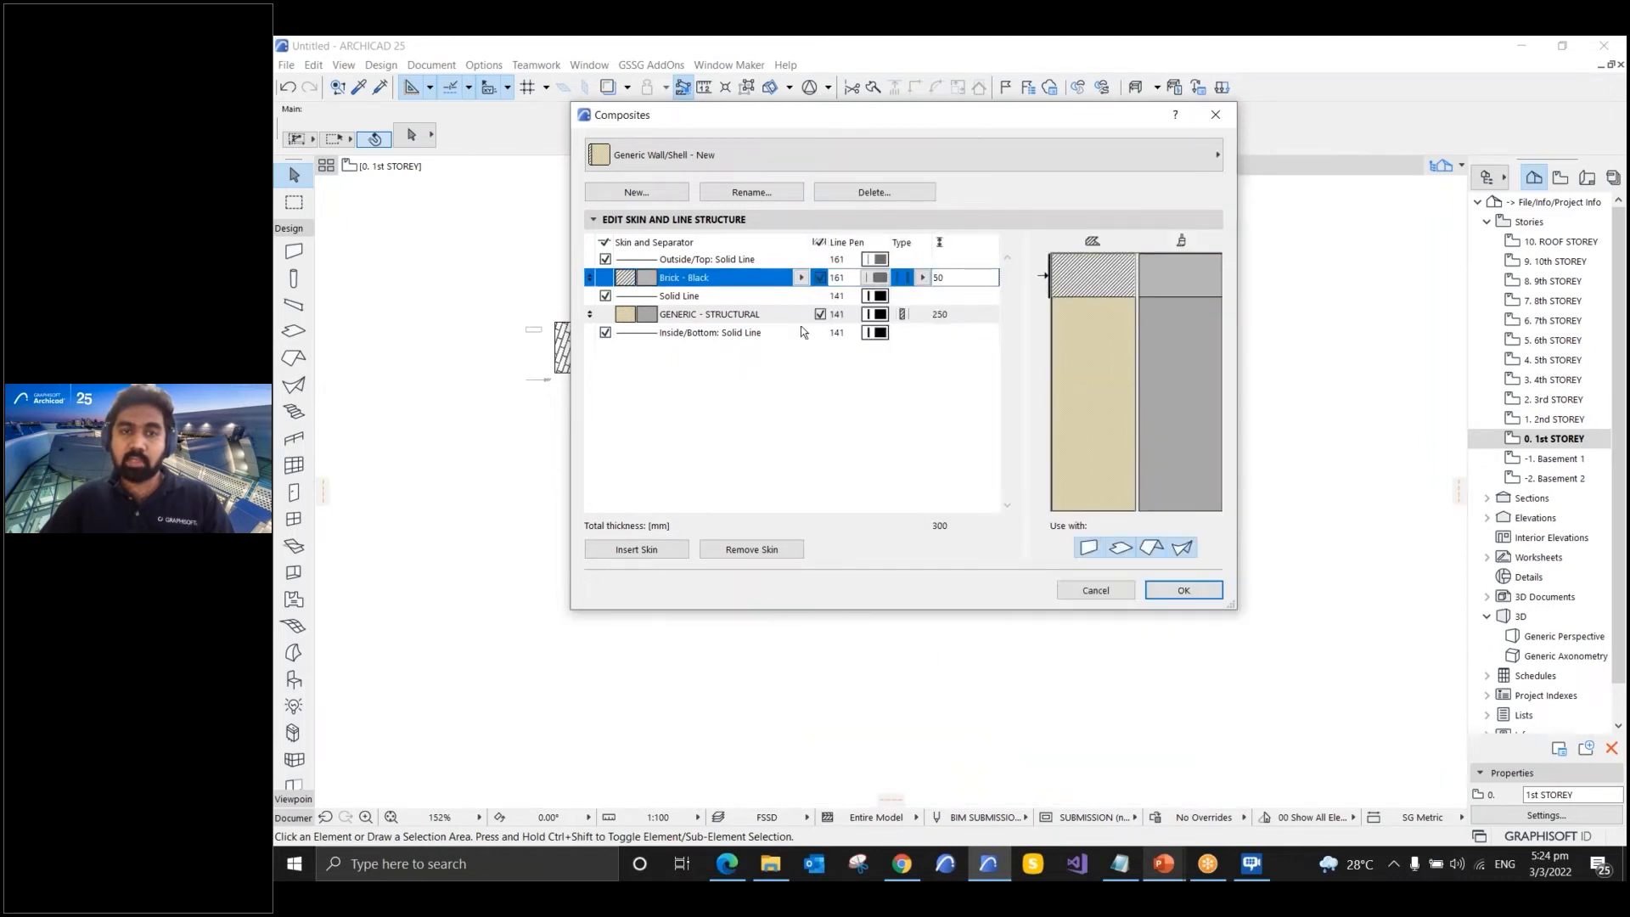
left_click(753, 319)
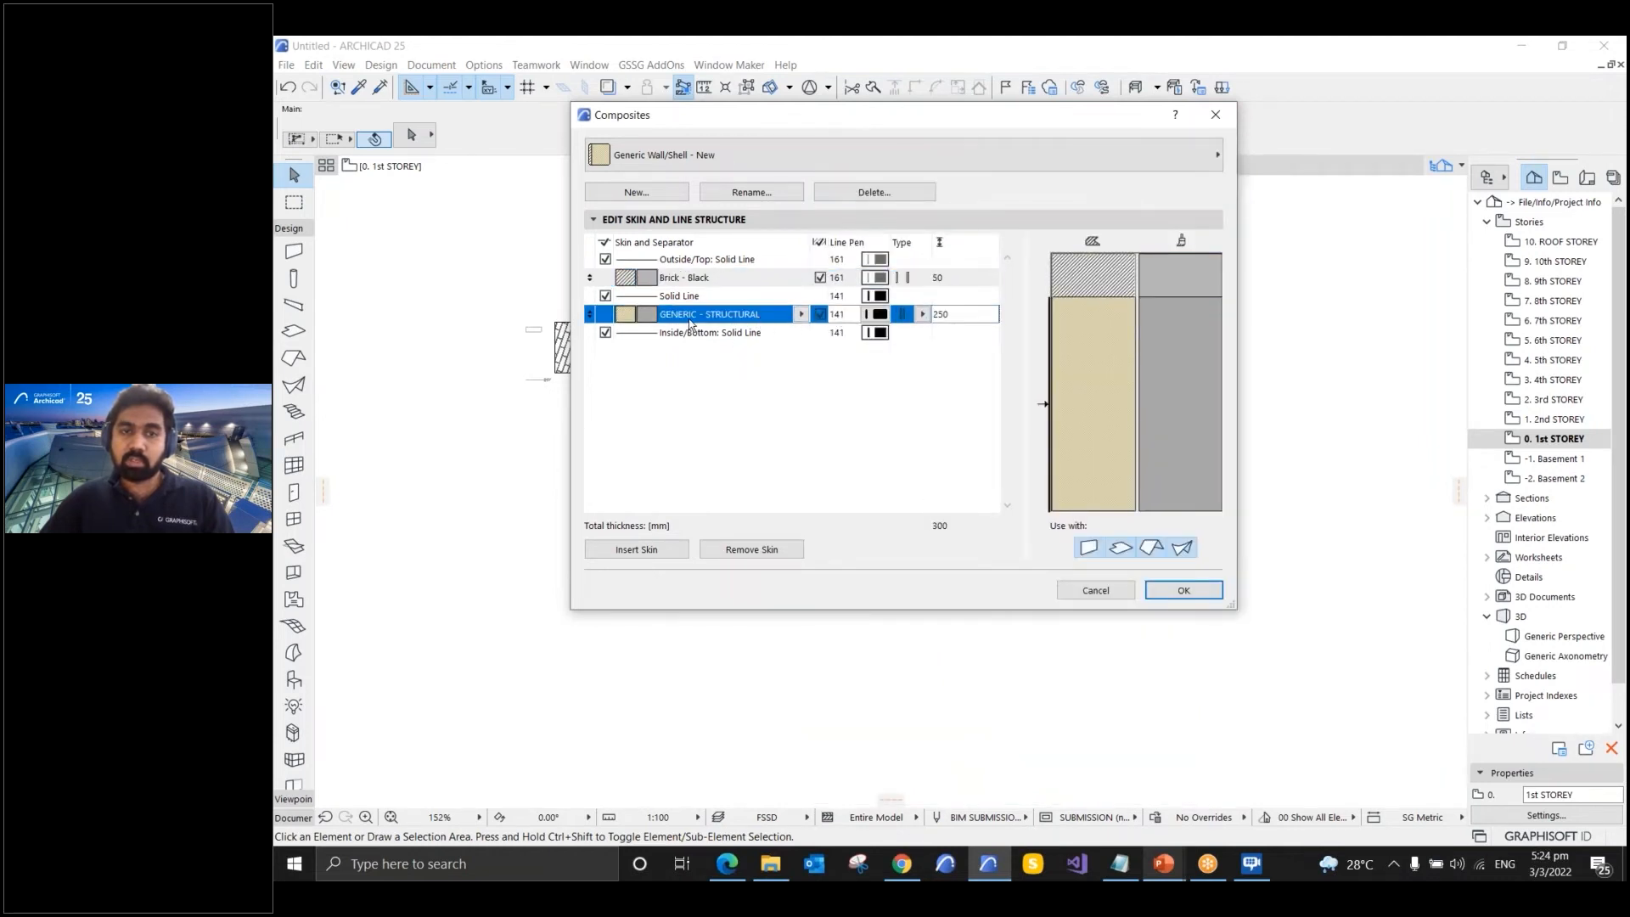
left_click(801, 315)
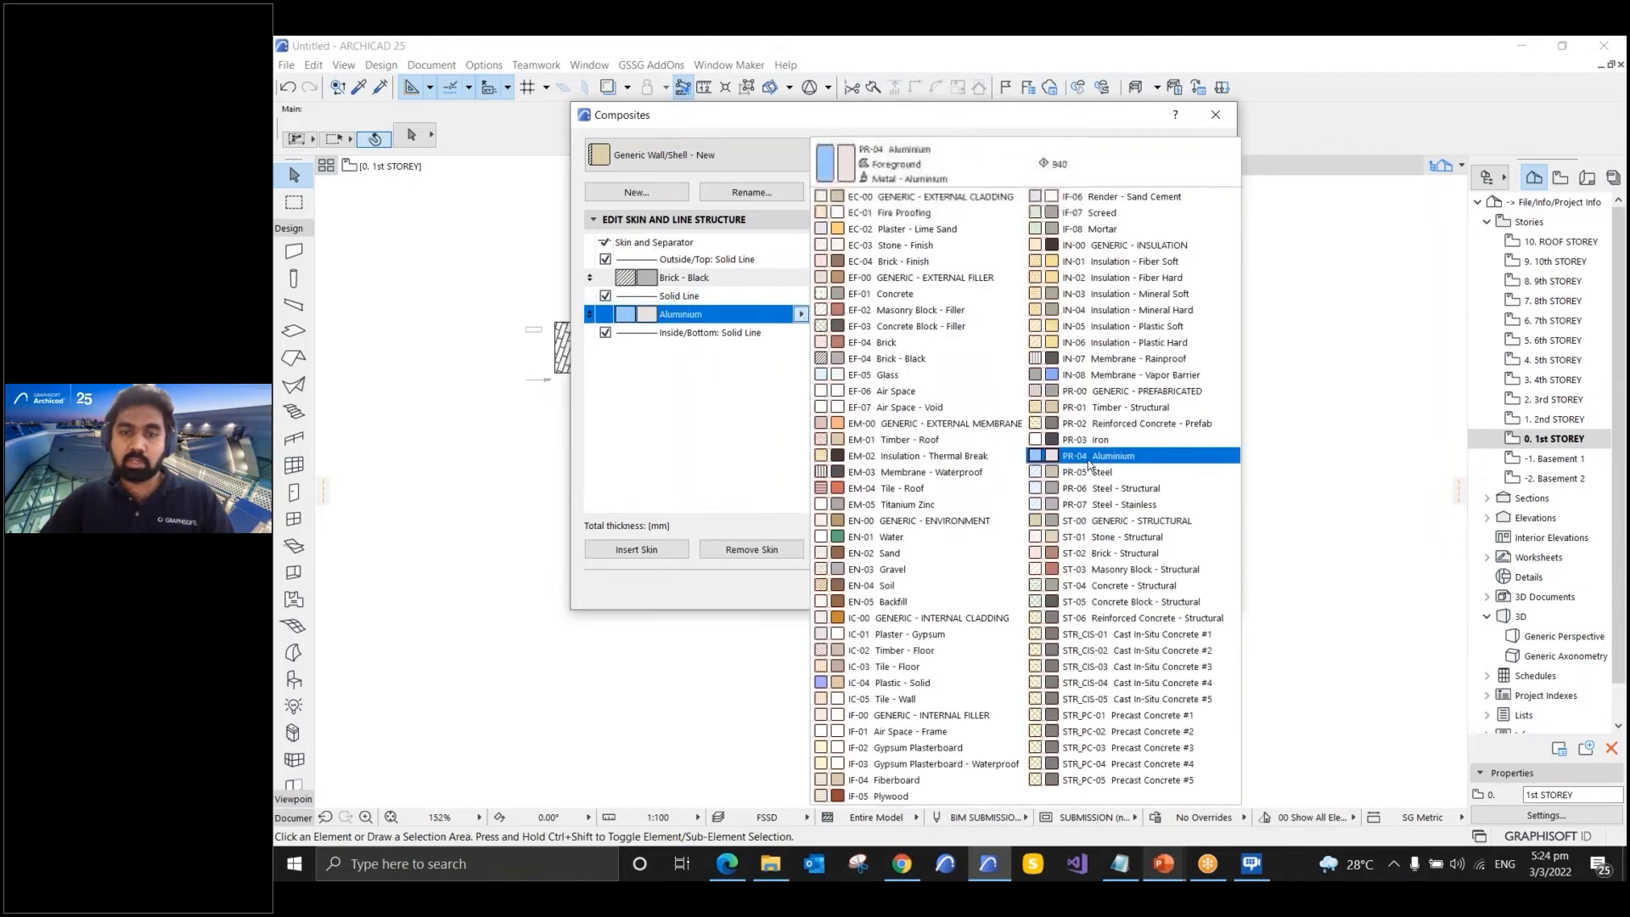
left_click(1160, 603)
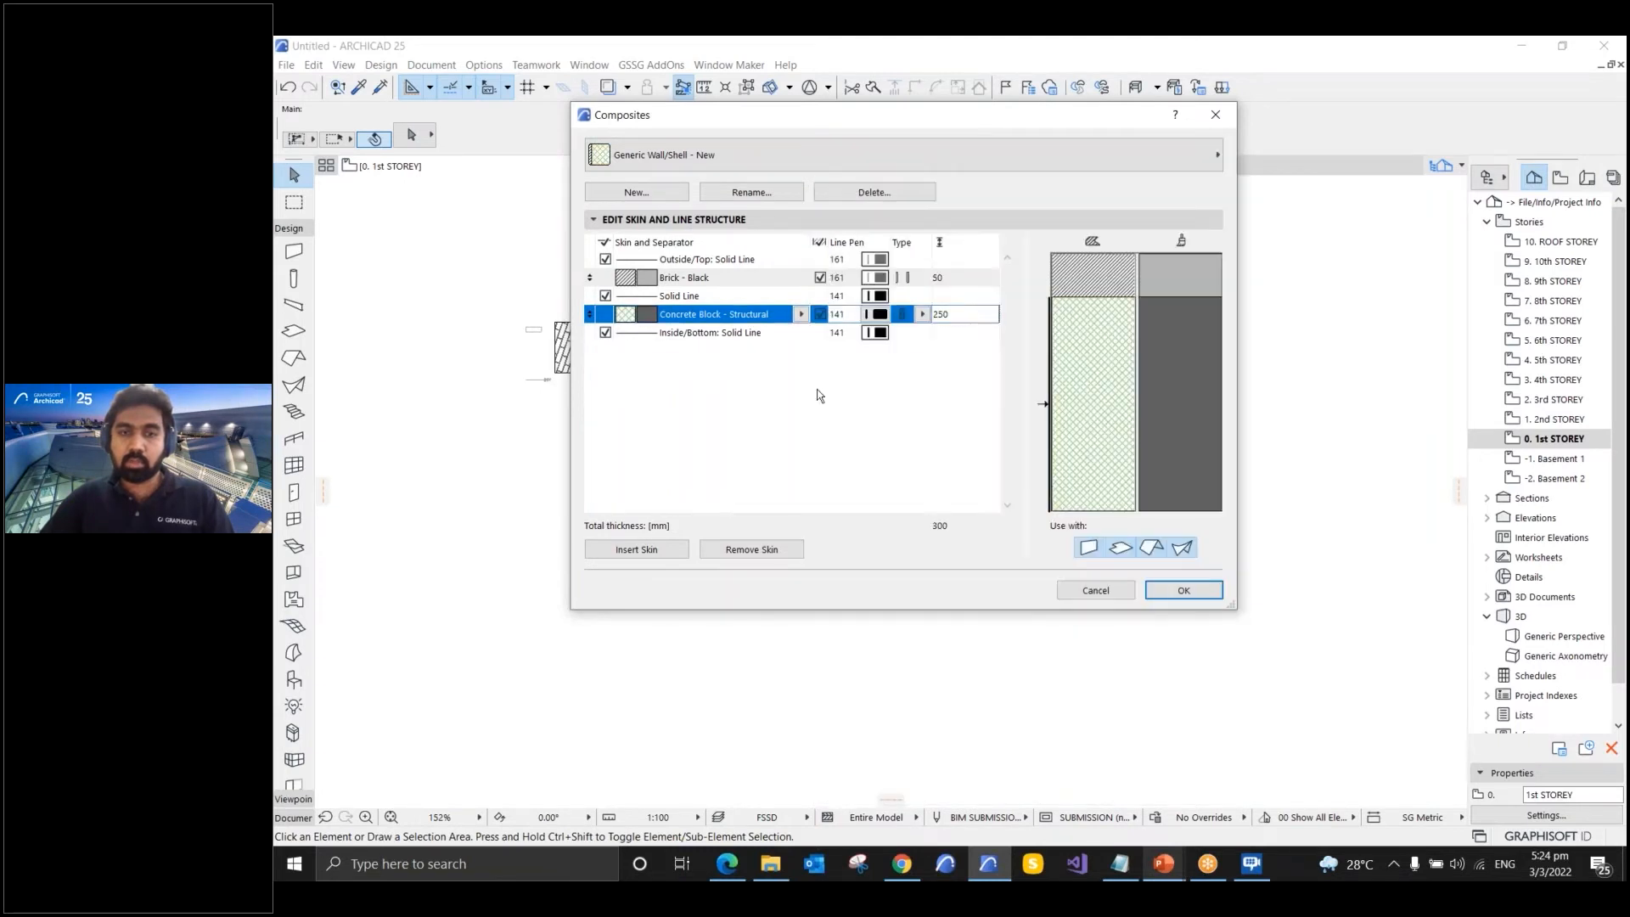
- Review the line types available for the separator between the brick and concrete block skins
left_click(710, 297)
left_click(801, 295)
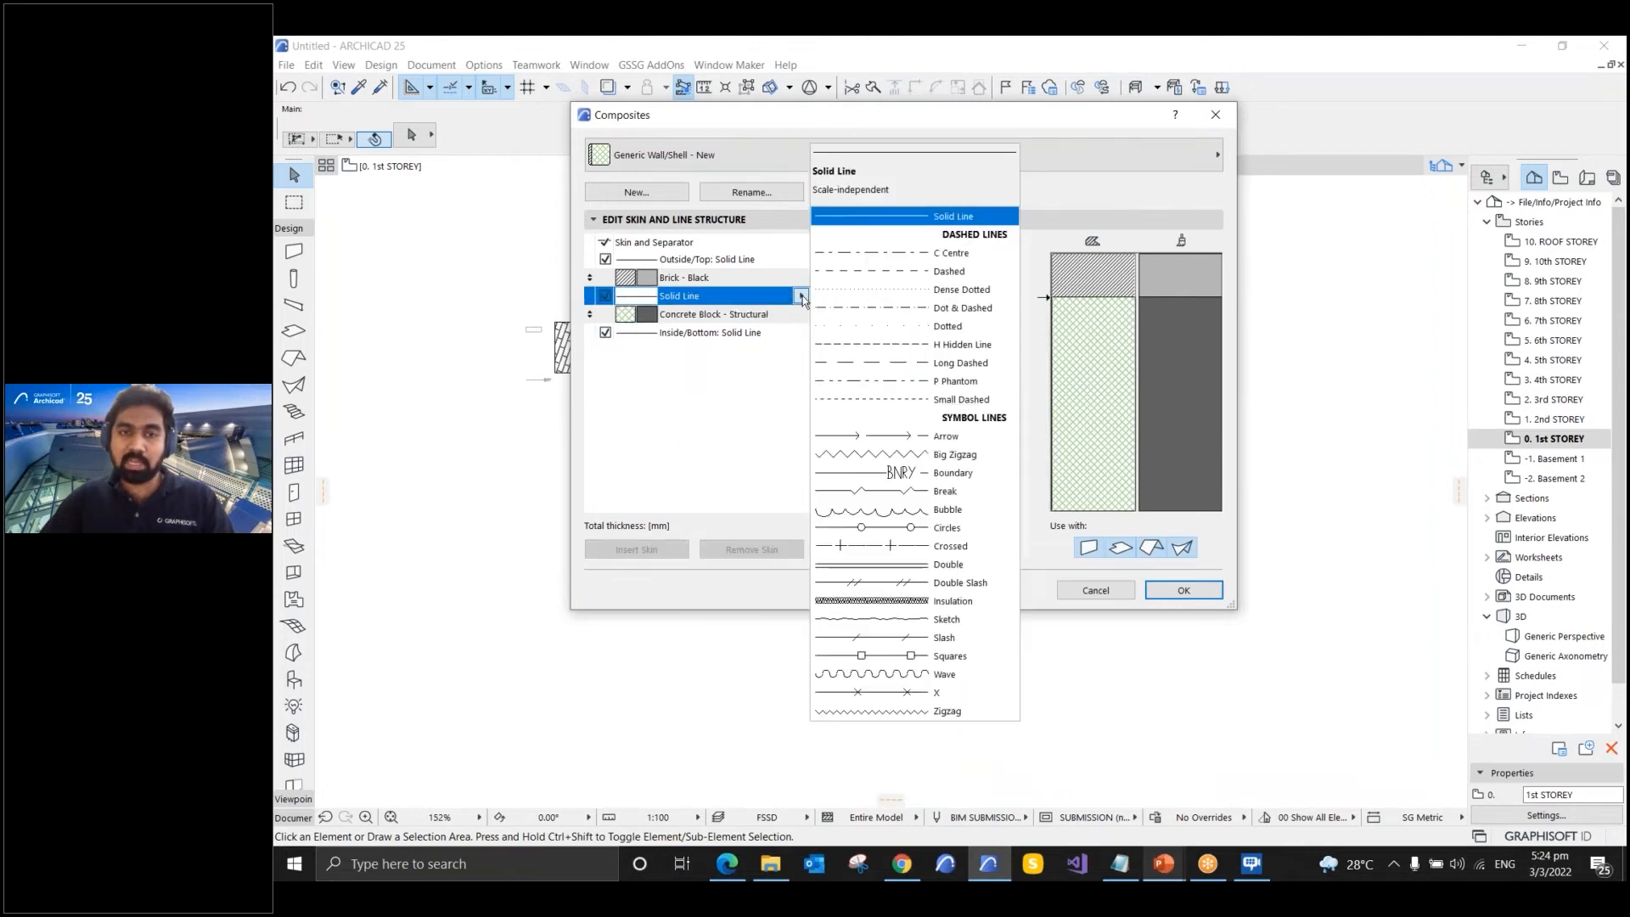
left_click(764, 386)
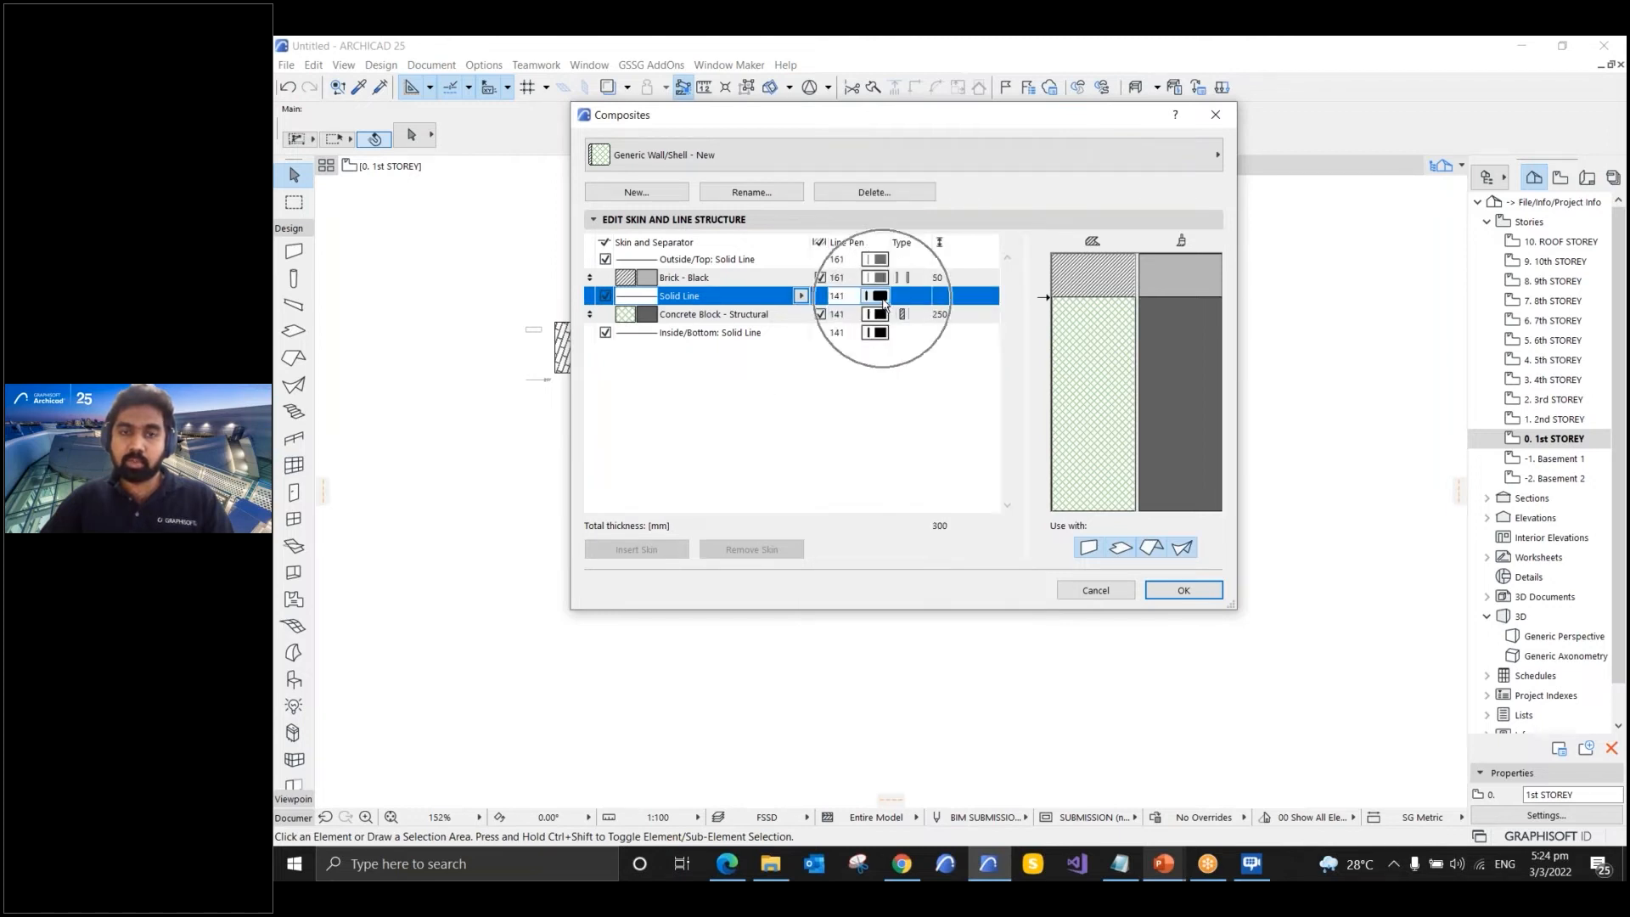
- Review the Core, Finish and Other type options and the thickness values of the concrete block and brick skins
left_click(769, 319)
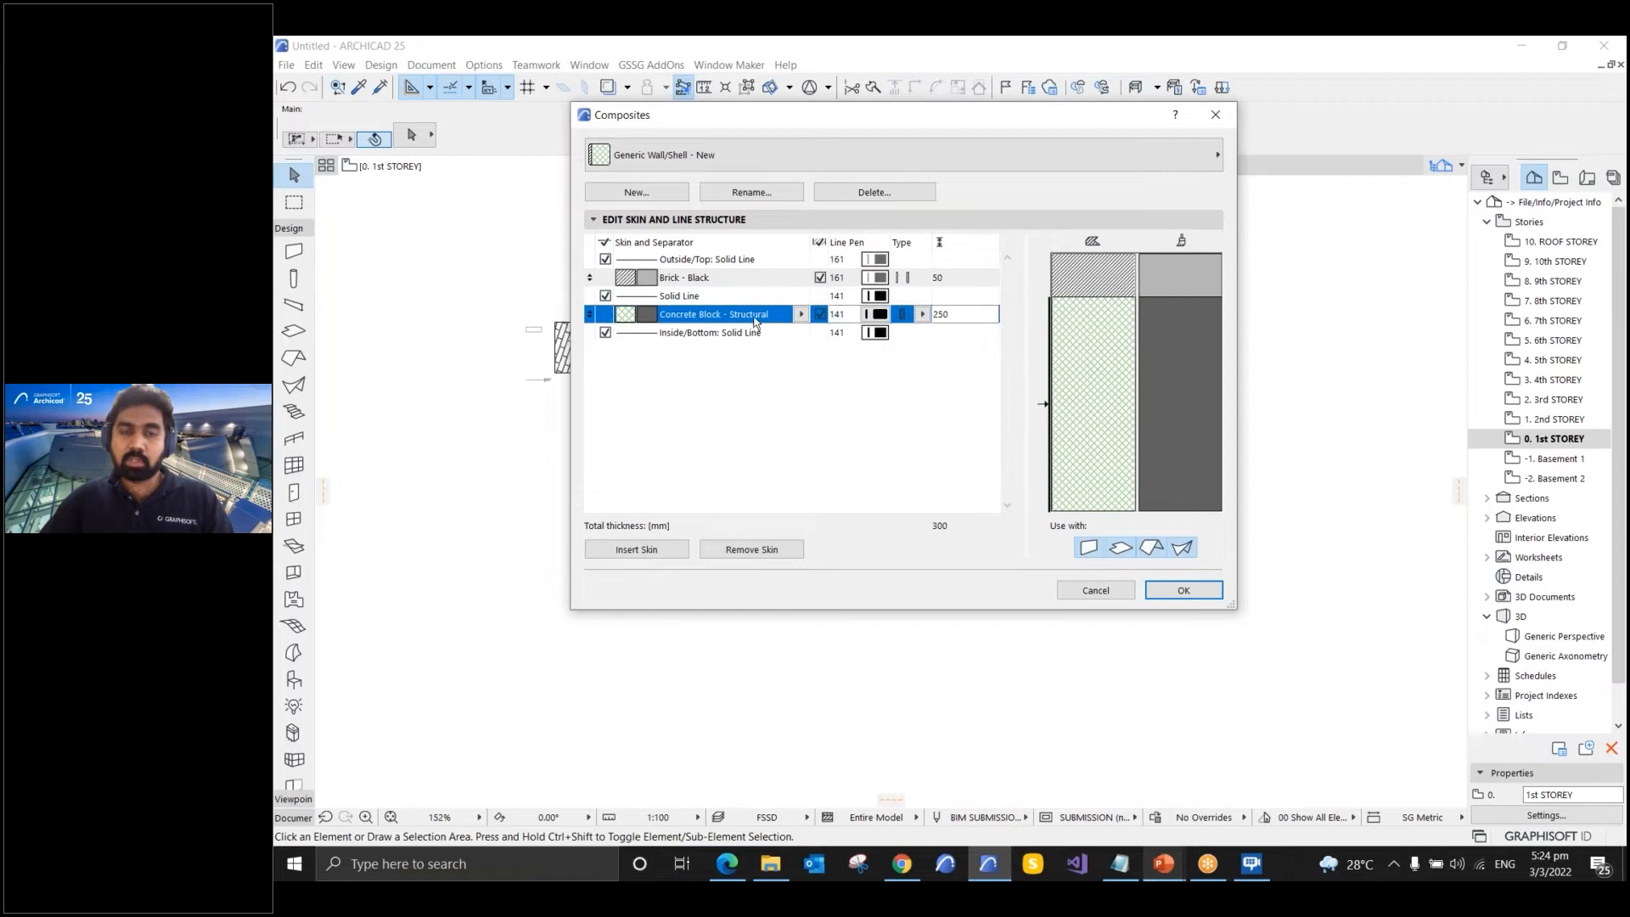
left_click(922, 315)
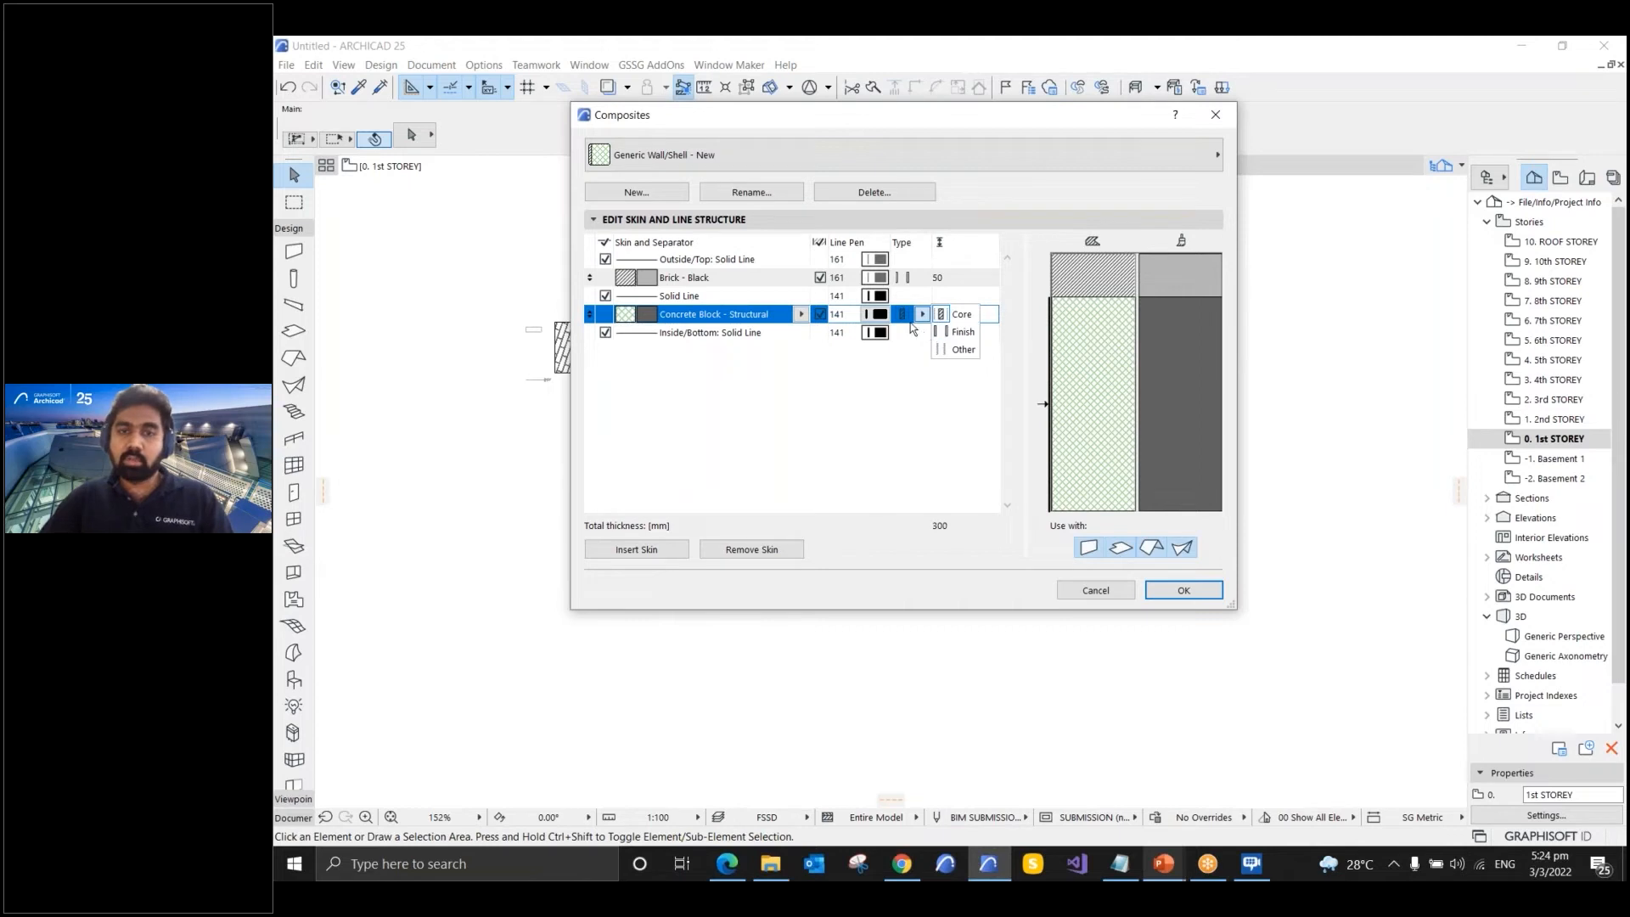
key("ctrl")
key("ctrl")
key("ctrl")
key("ctrl")
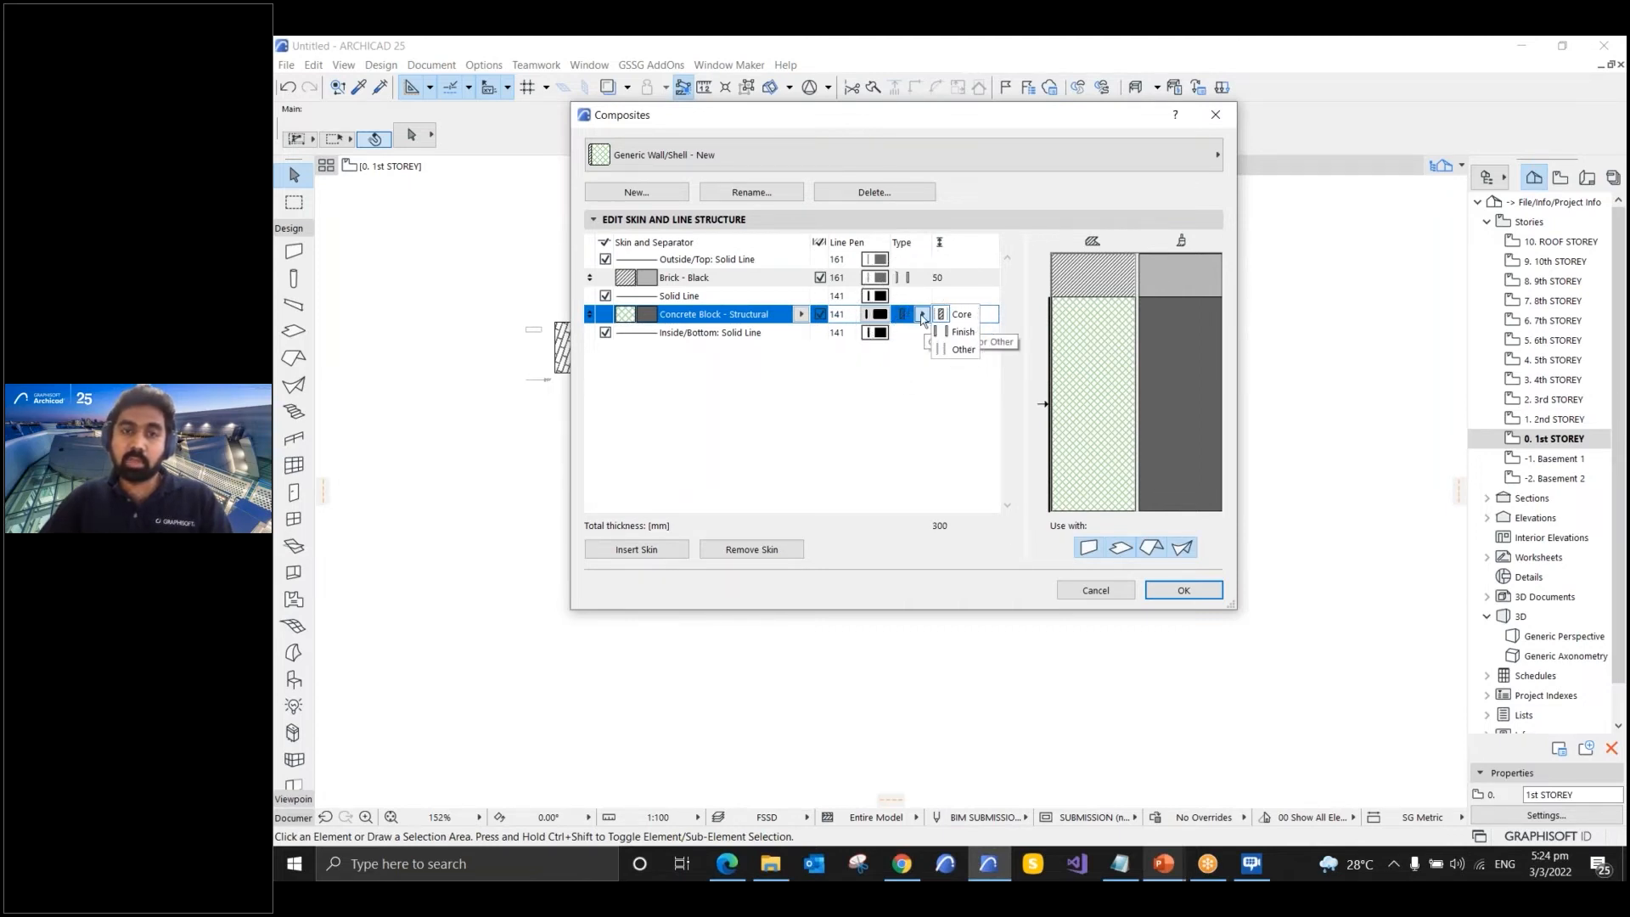
left_click(921, 280)
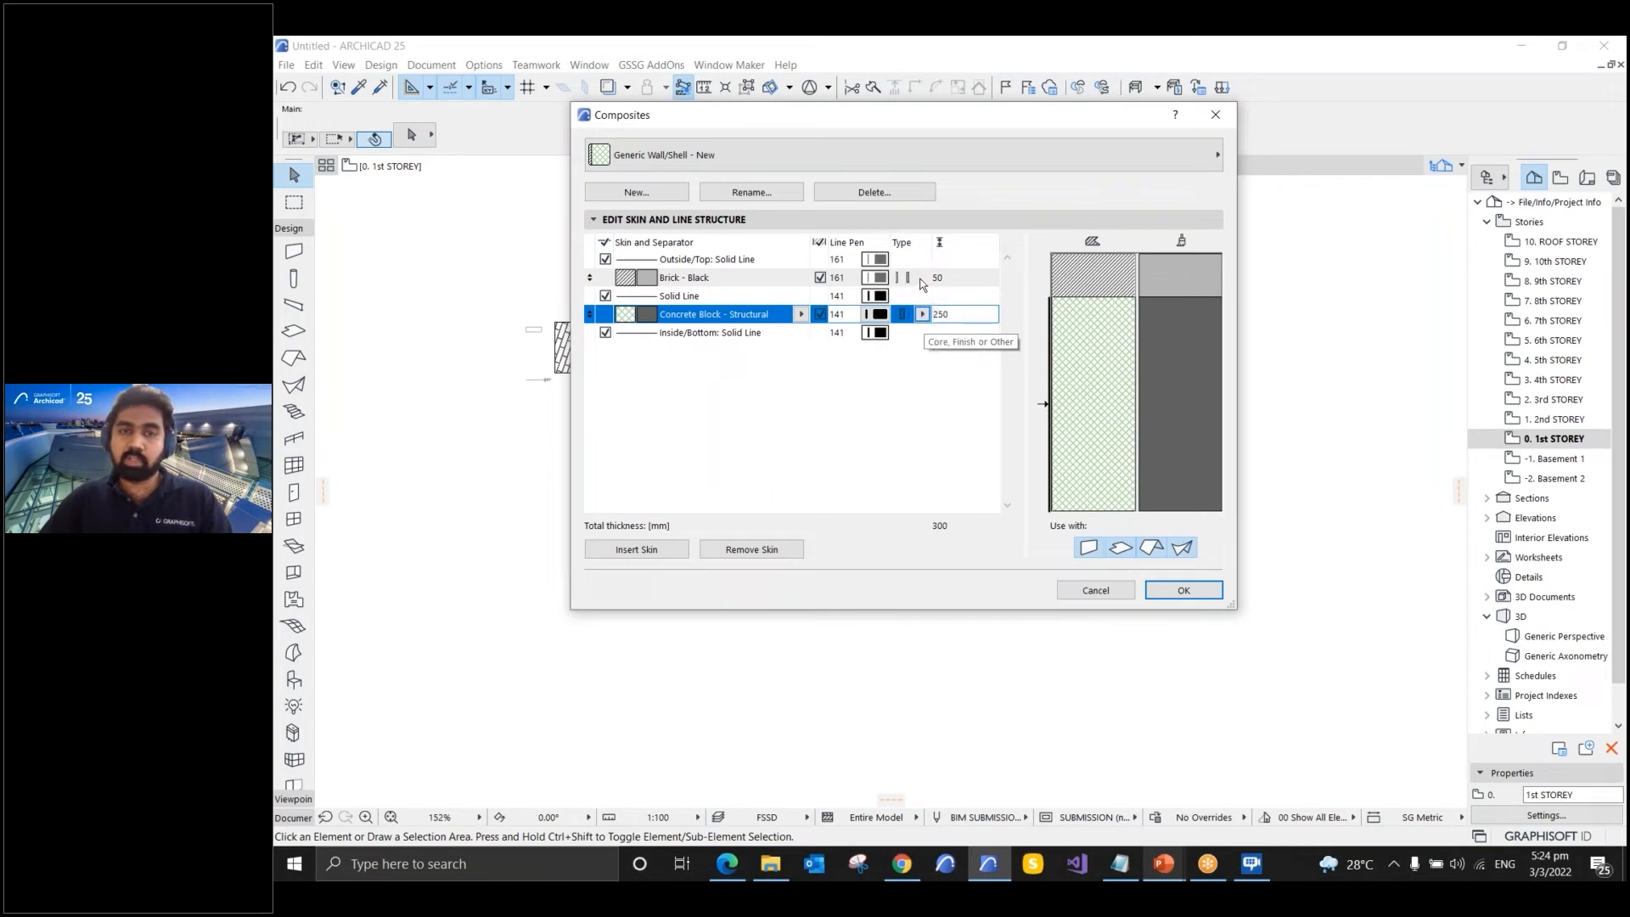
left_click(921, 280)
key("ctrl")
key("ctrl")
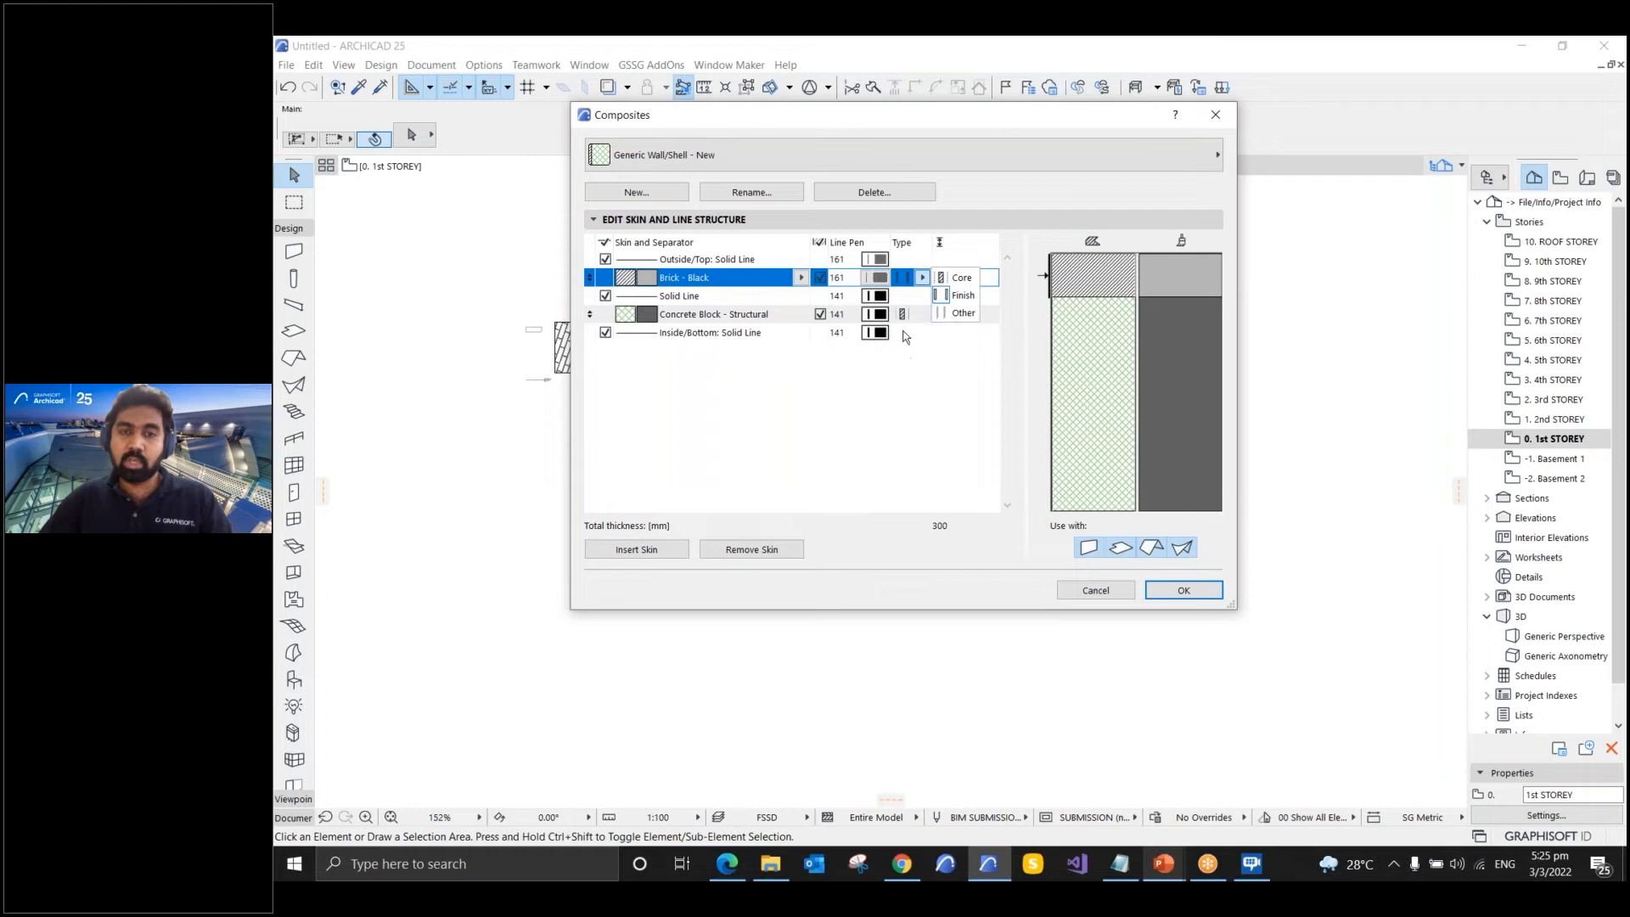
left_click(937, 390)
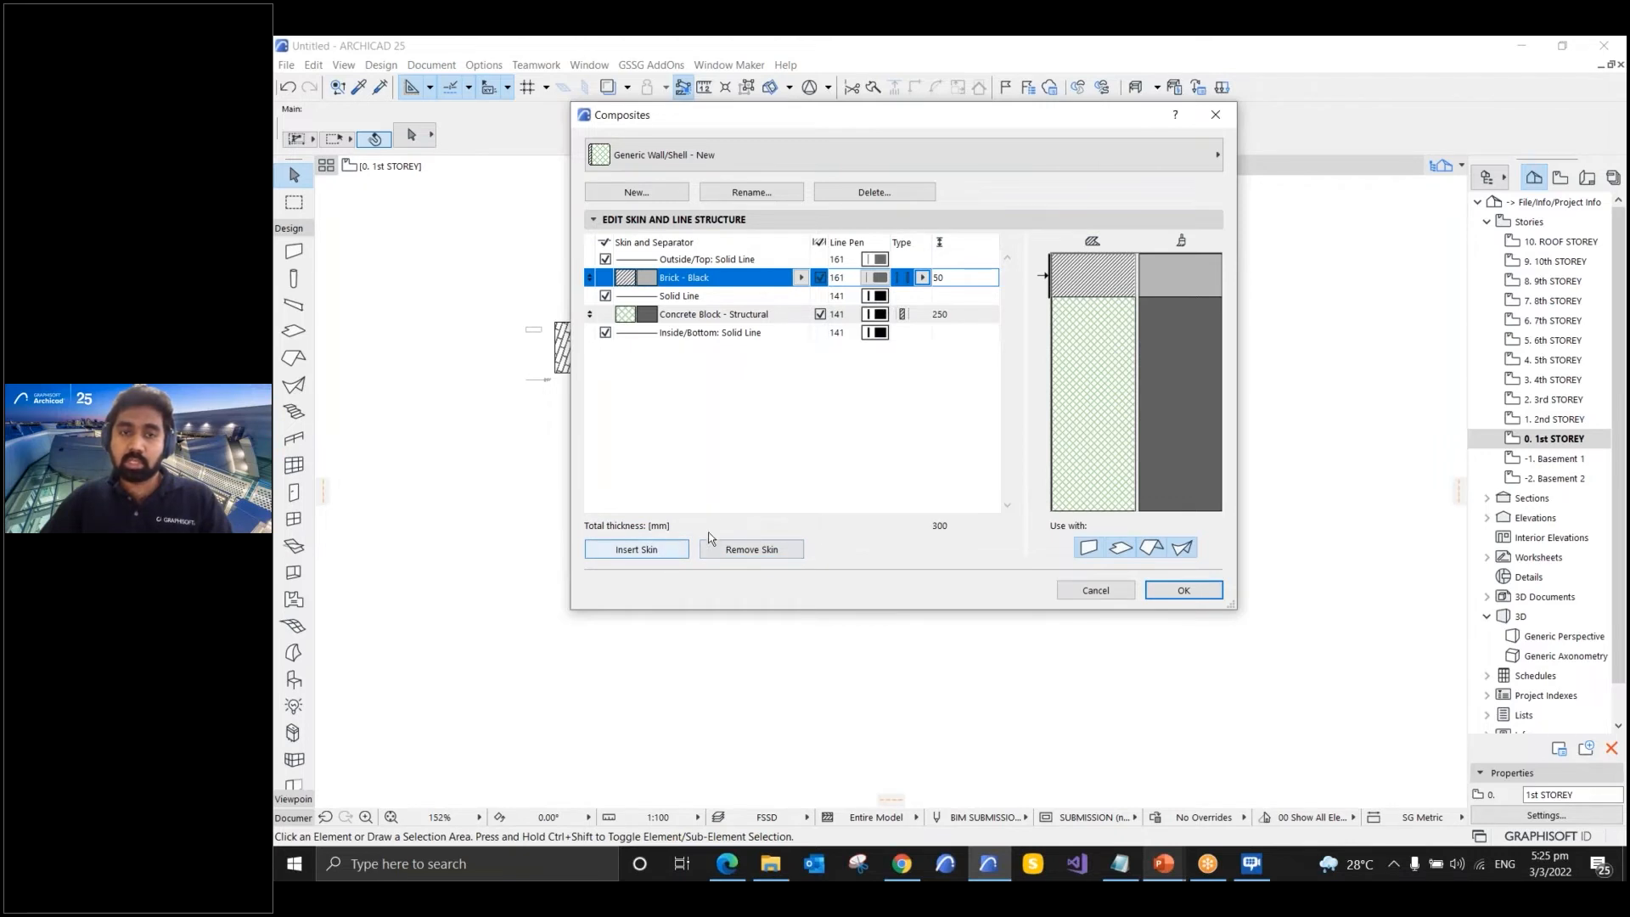
left_click_drag(951, 278, 914, 276)
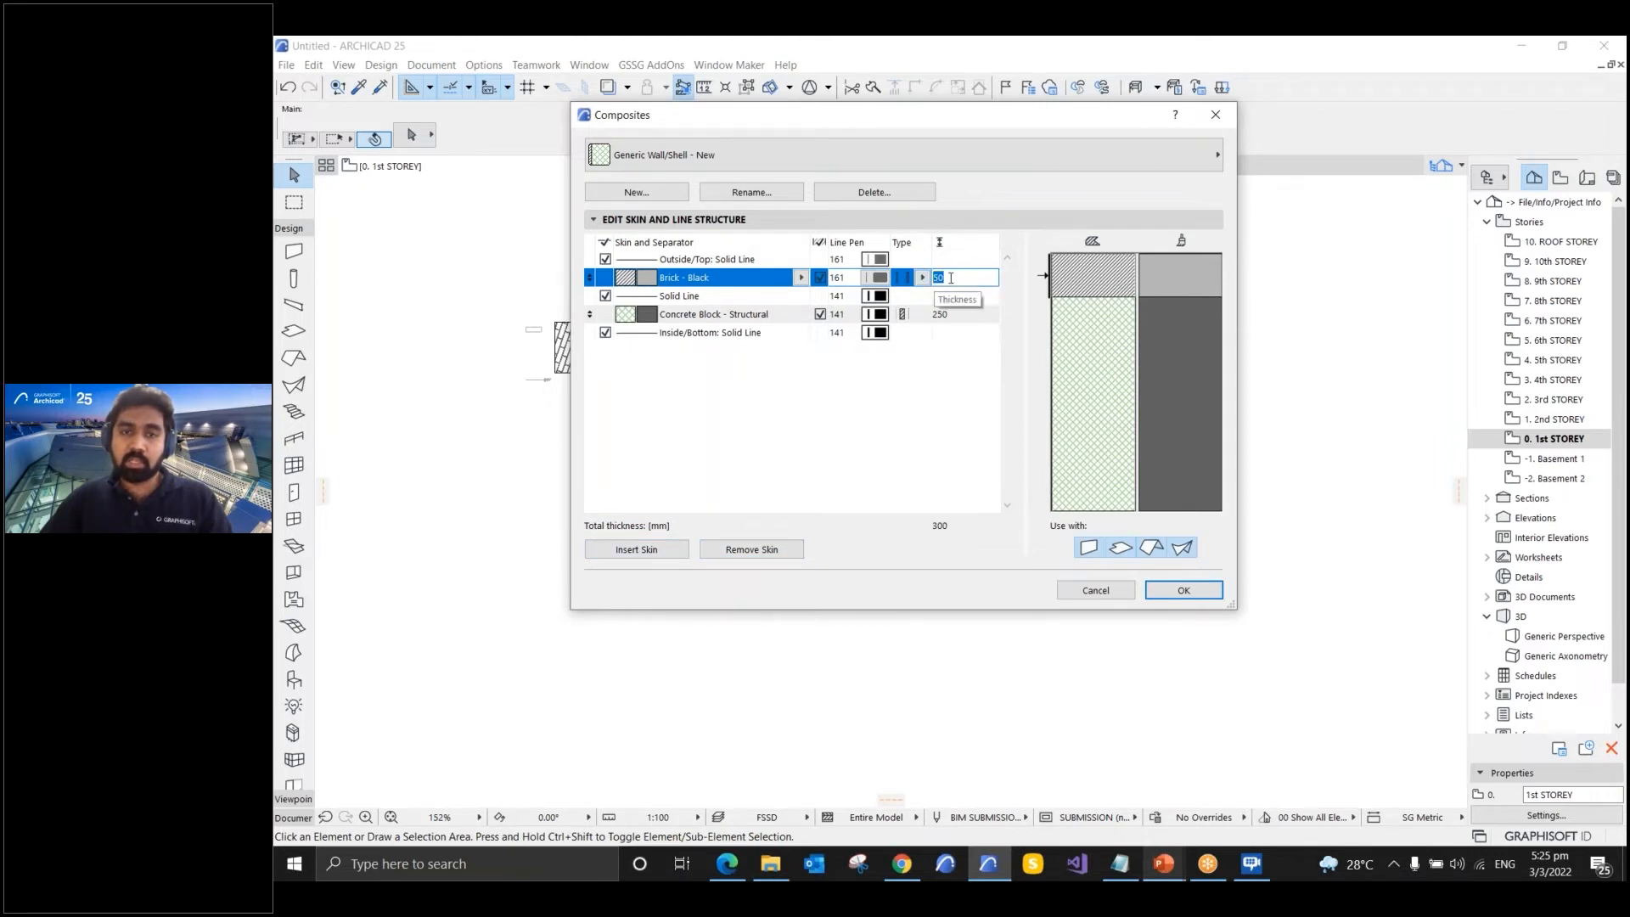
left_click_drag(956, 313, 938, 316)
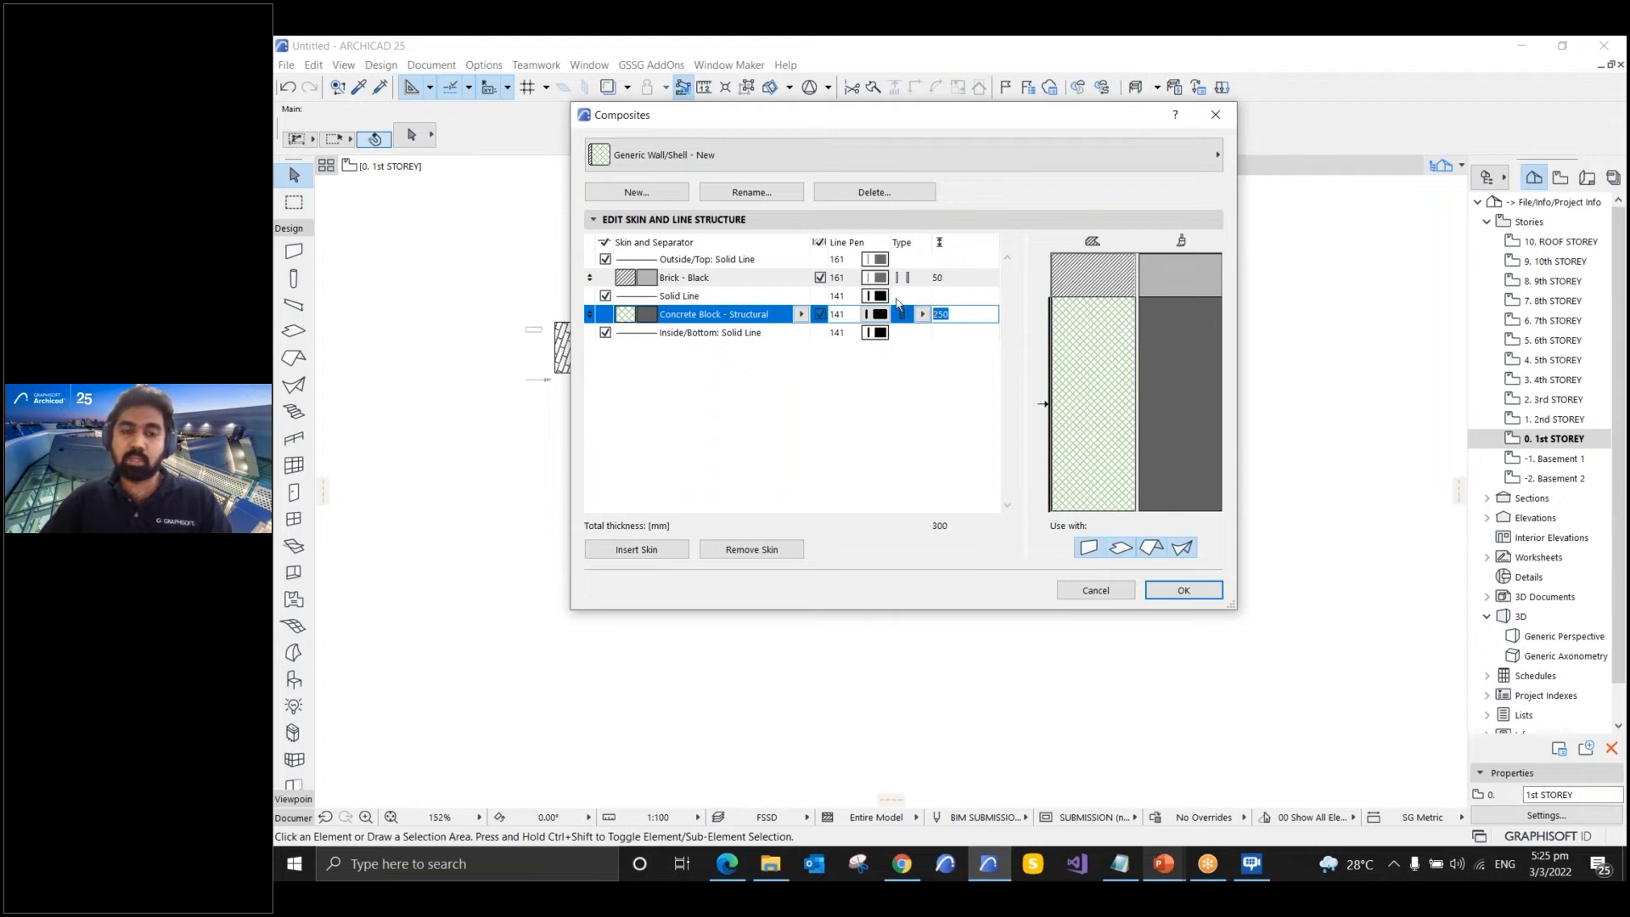
- Insert an extra Concrete Block - Structural skin, browse its building materials, and remove the skin again
left_click(664, 551)
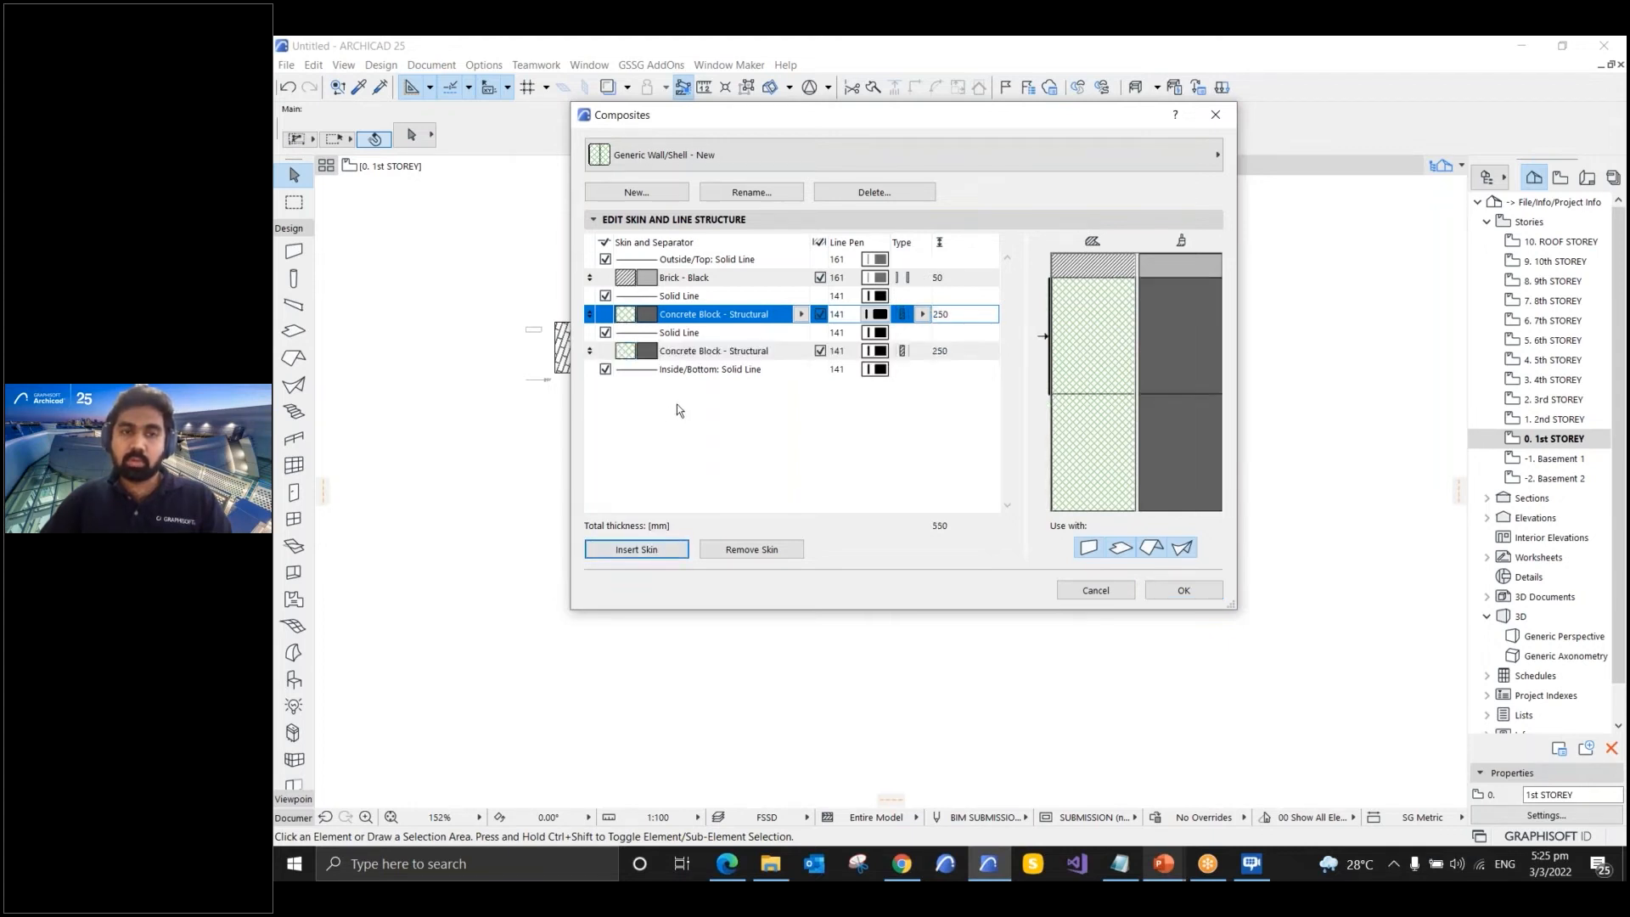
left_click(693, 357)
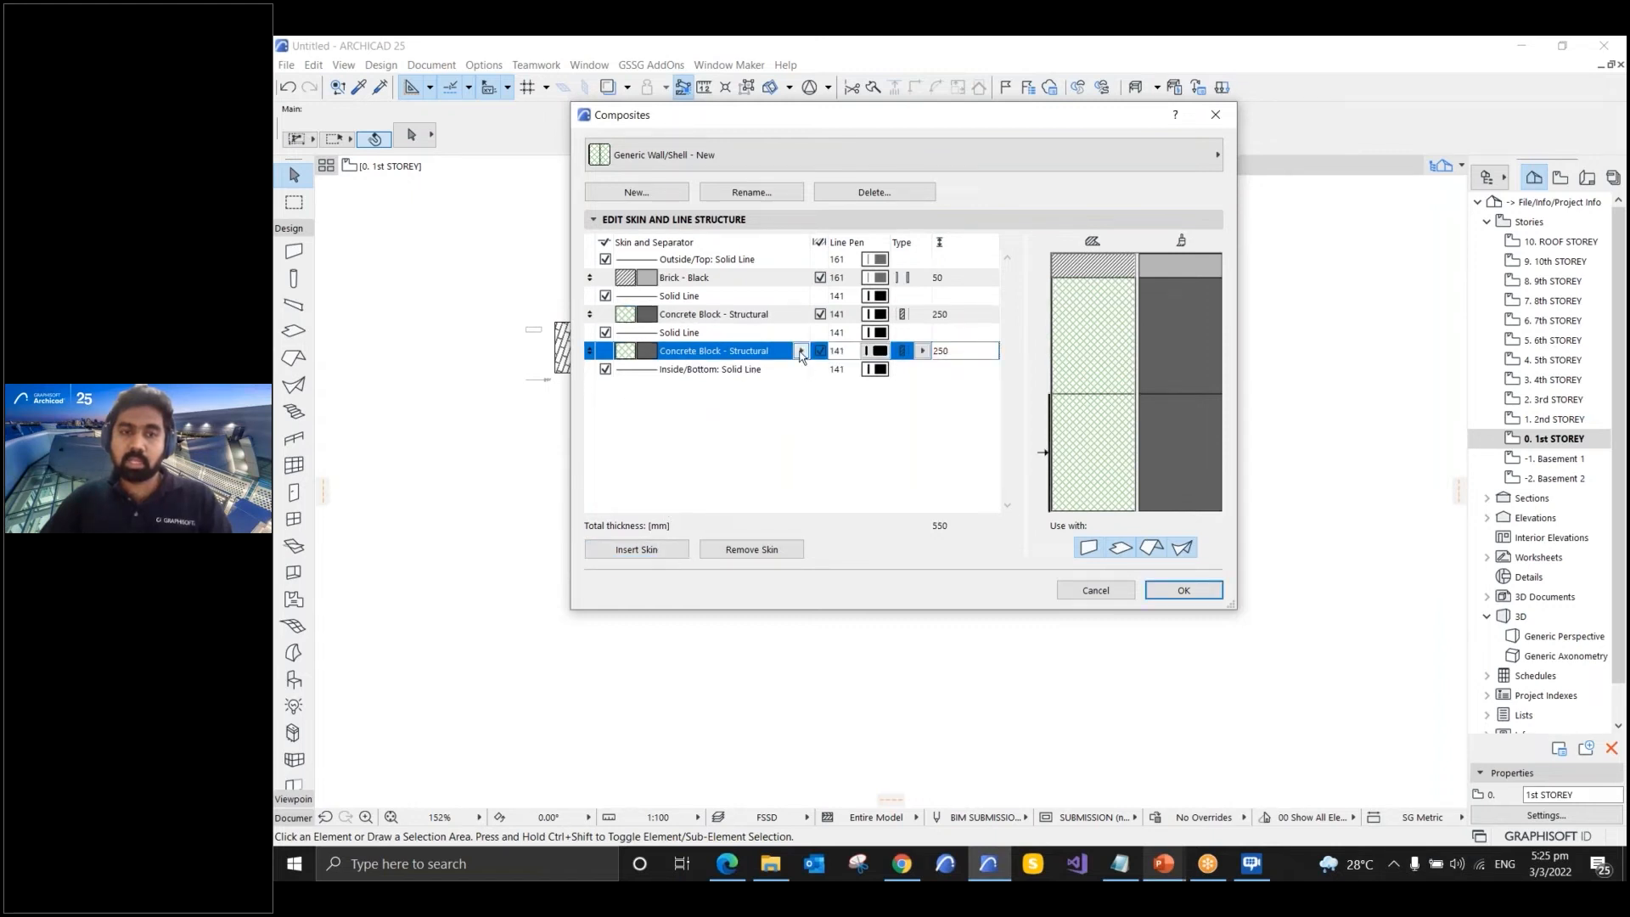
left_click(799, 352)
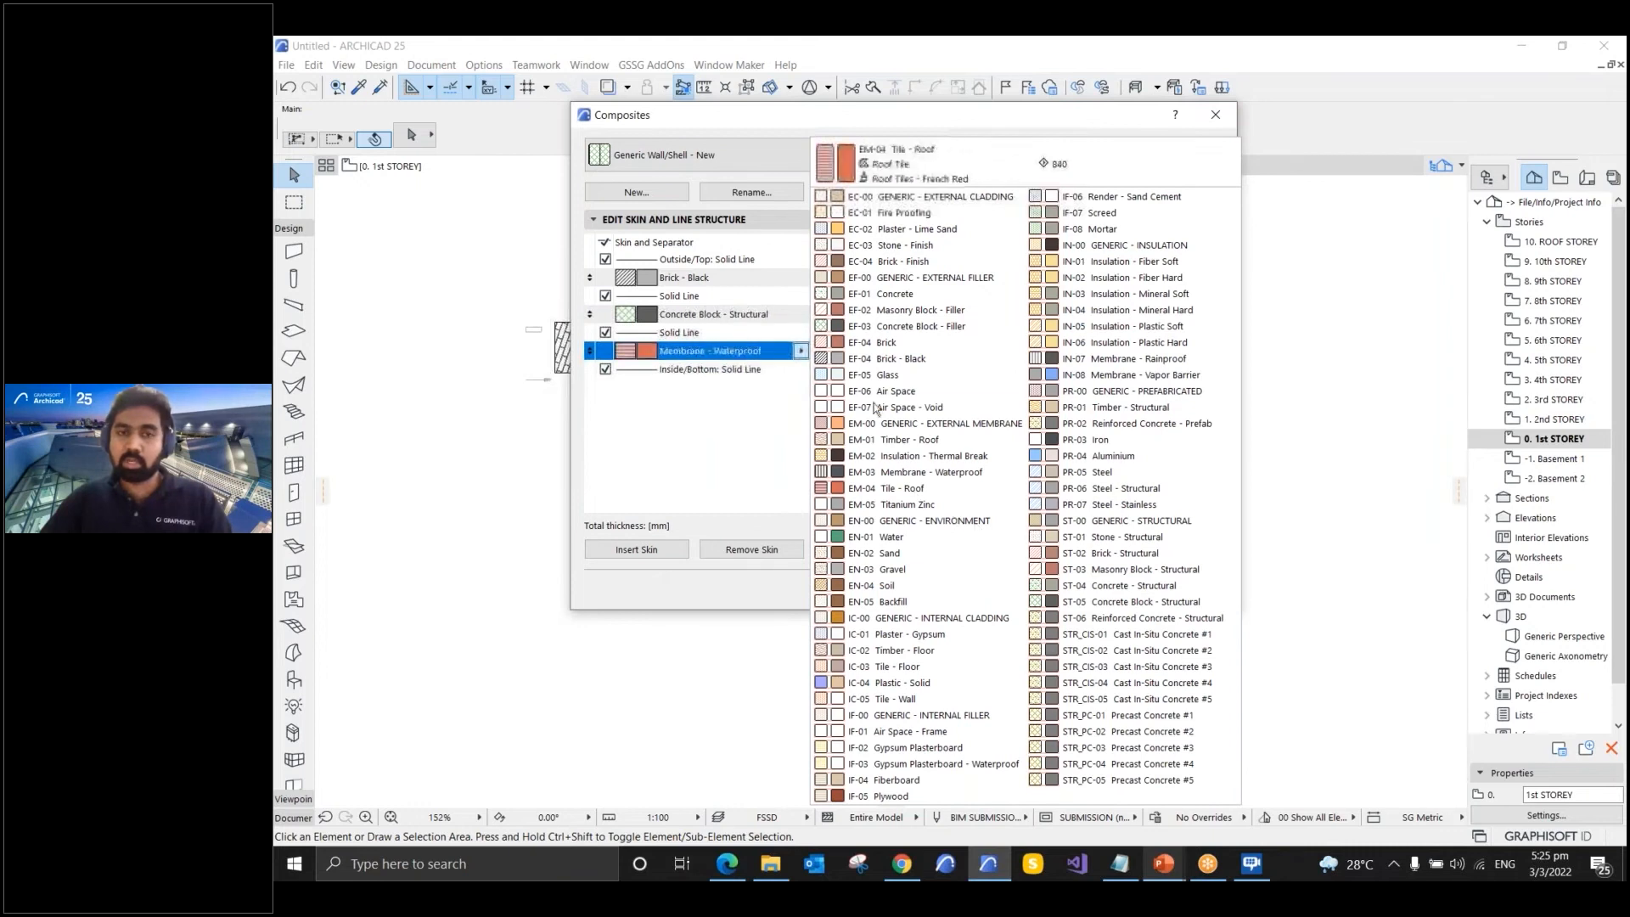
left_click(771, 429)
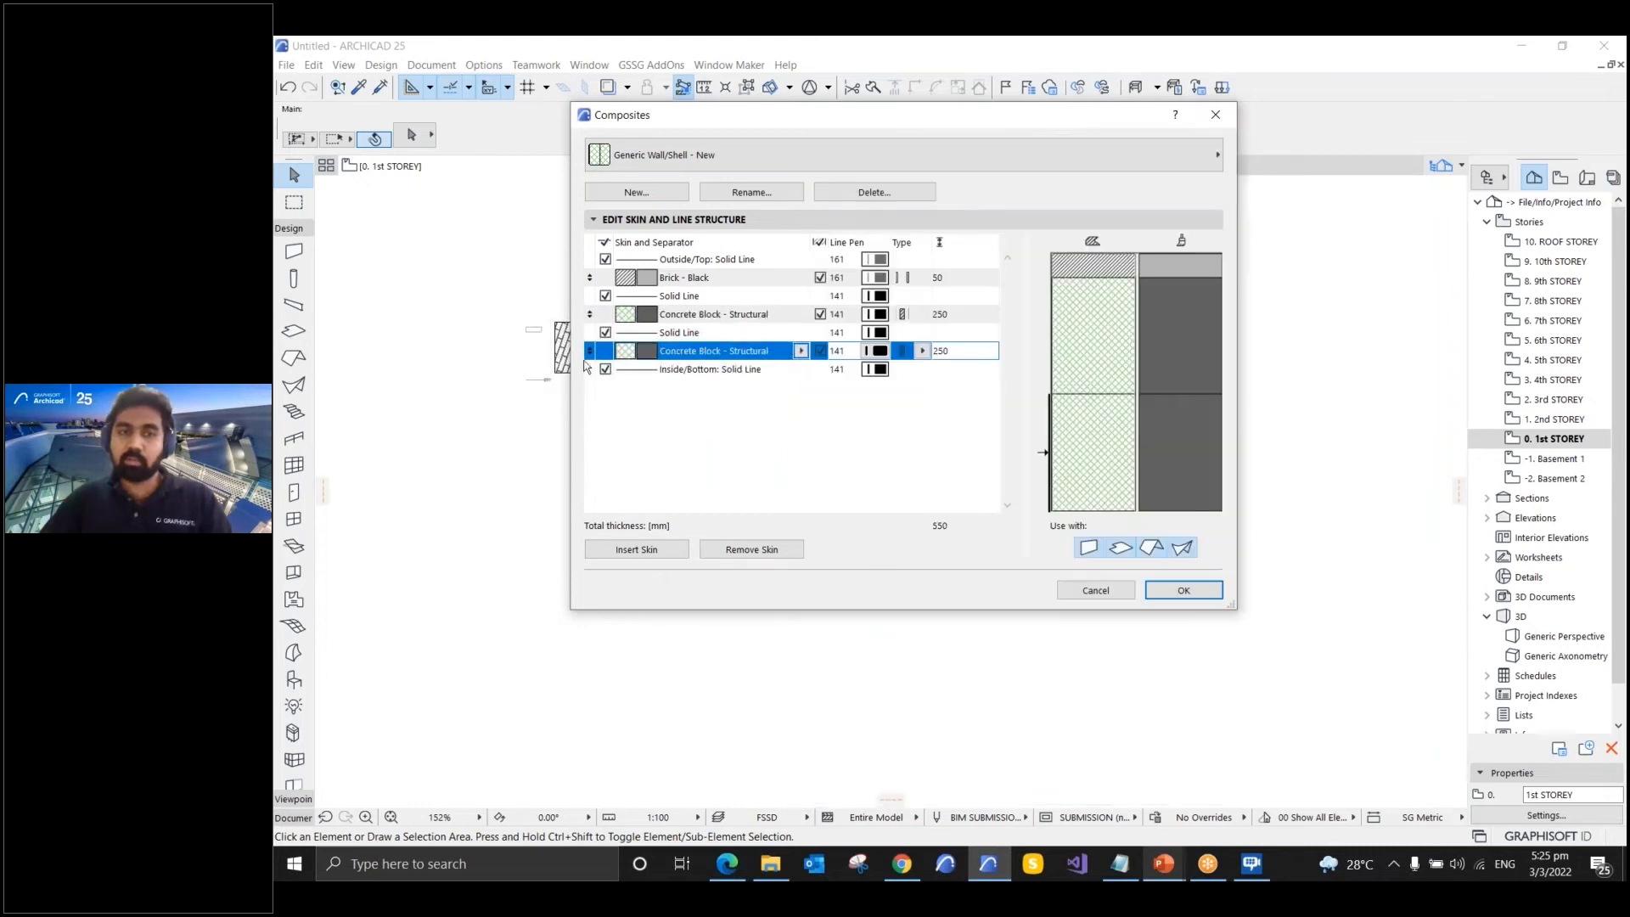
left_click(750, 557)
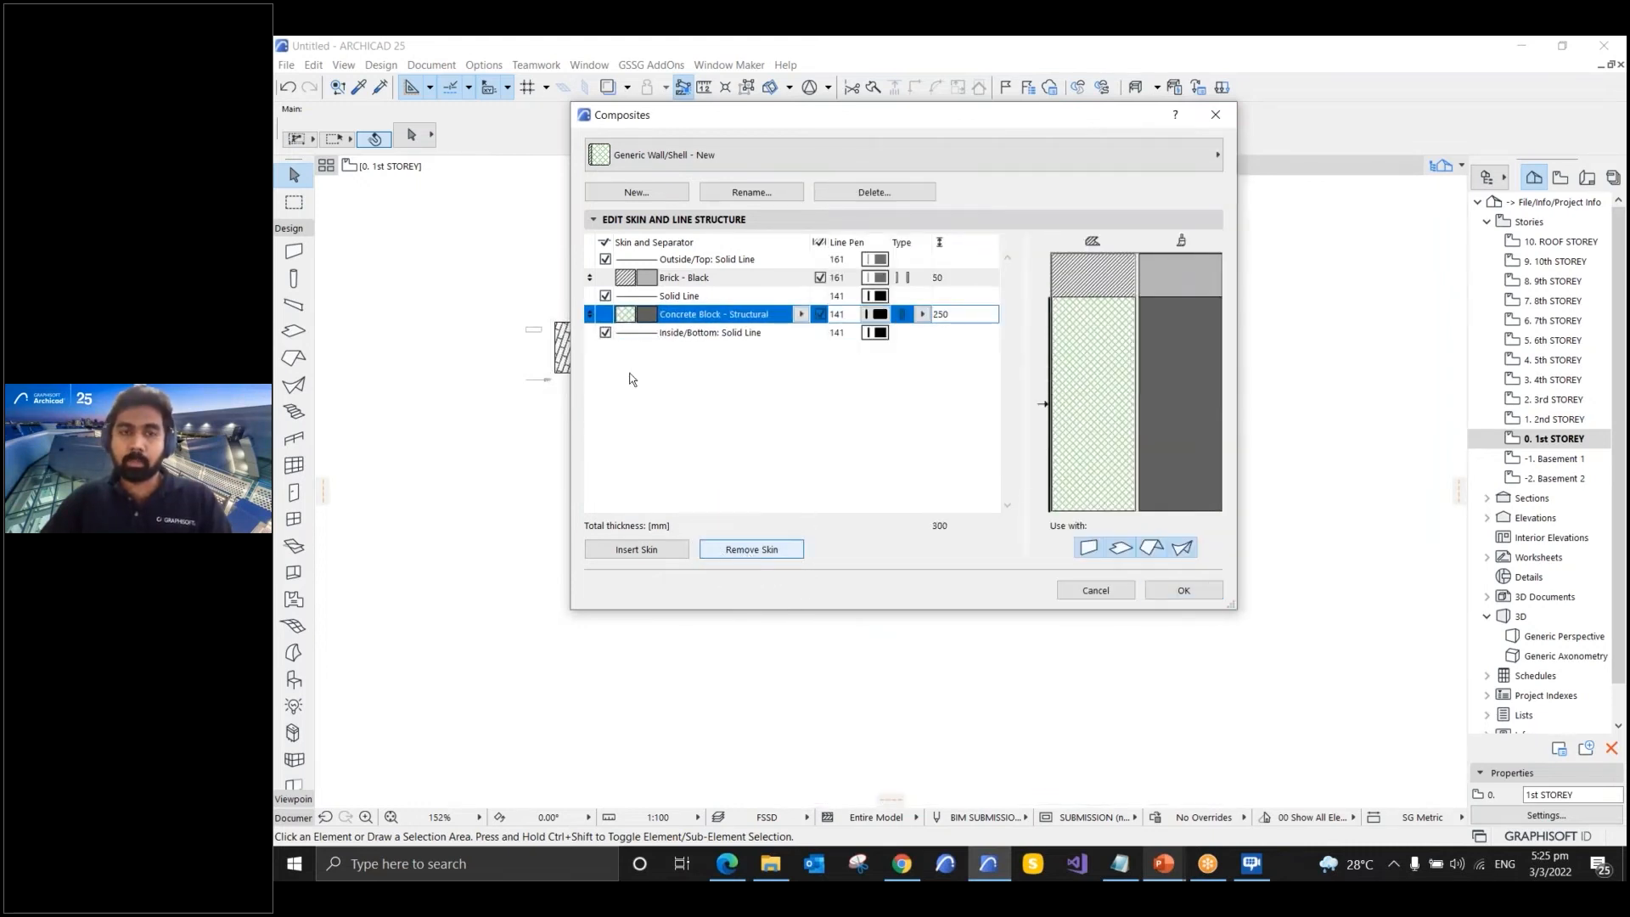
- Save the composite edits and apply the Generic Wall/Shell - New composite structure to all four walls of the rectangle
left_click(1186, 597)
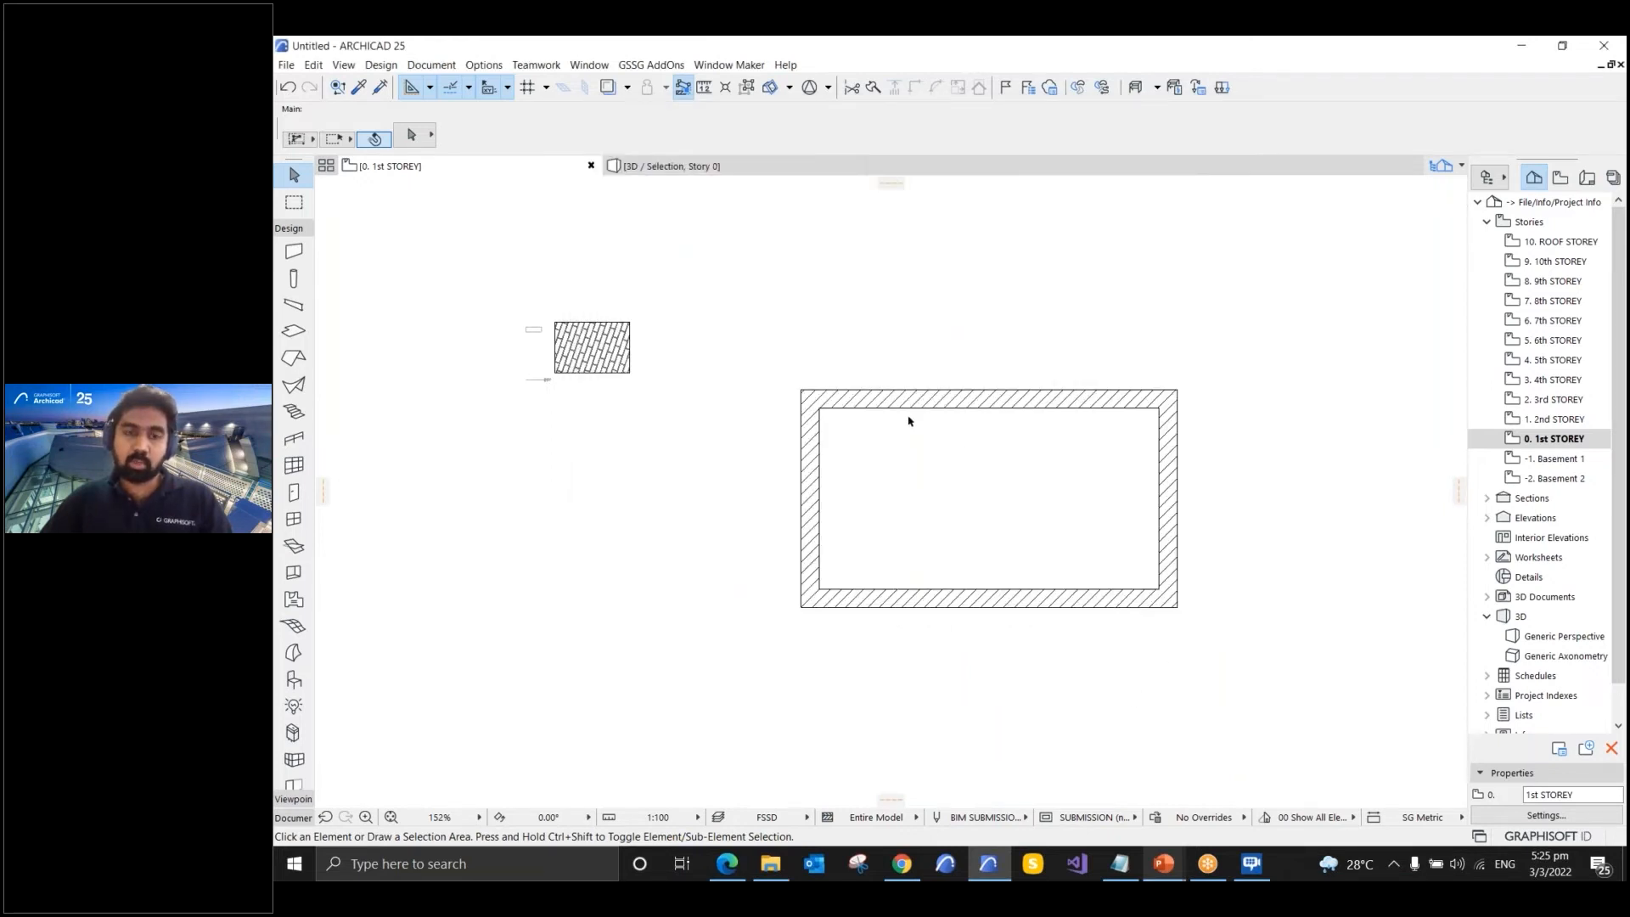
left_click(1042, 397)
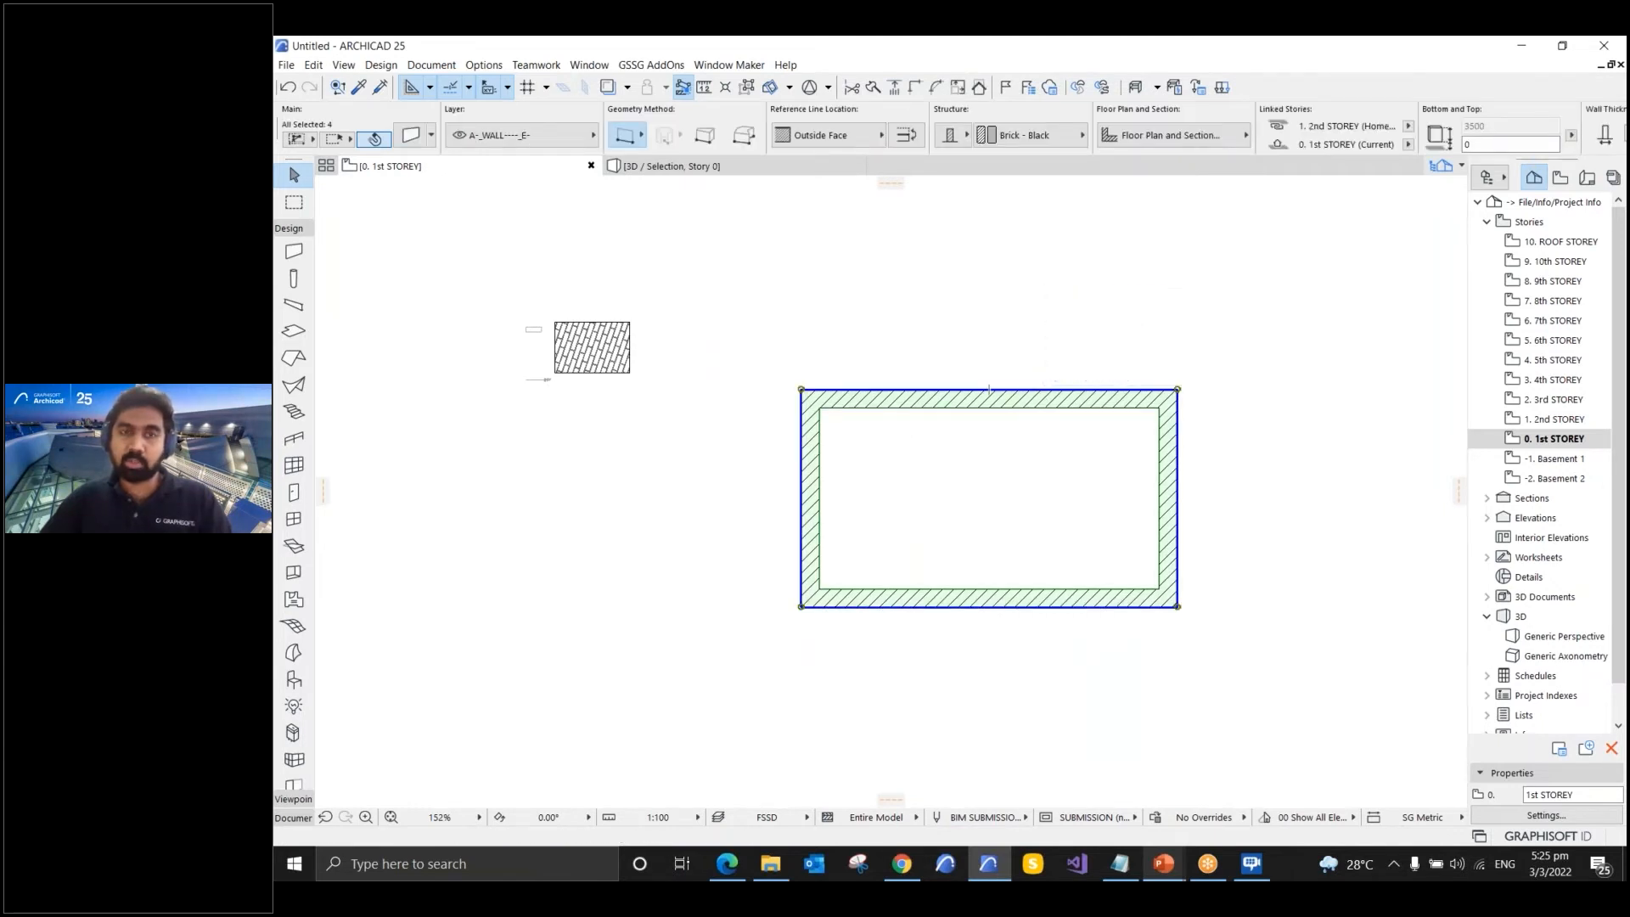
scroll(1126, 404, "up", 2)
left_click(956, 136)
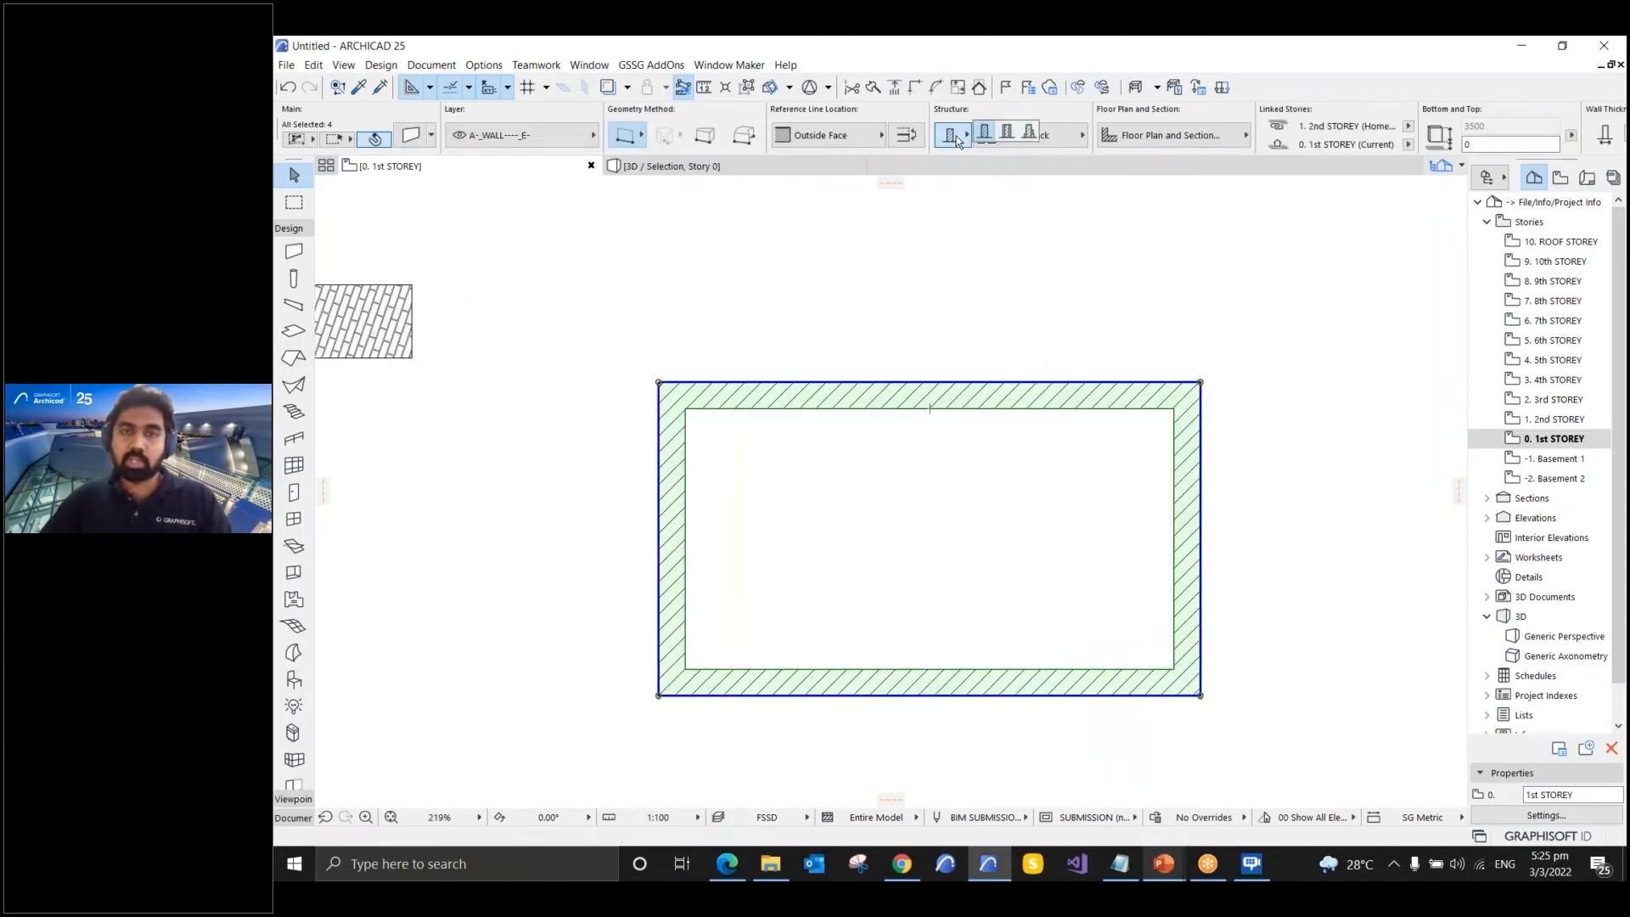
left_click(1008, 136)
left_click(1032, 139)
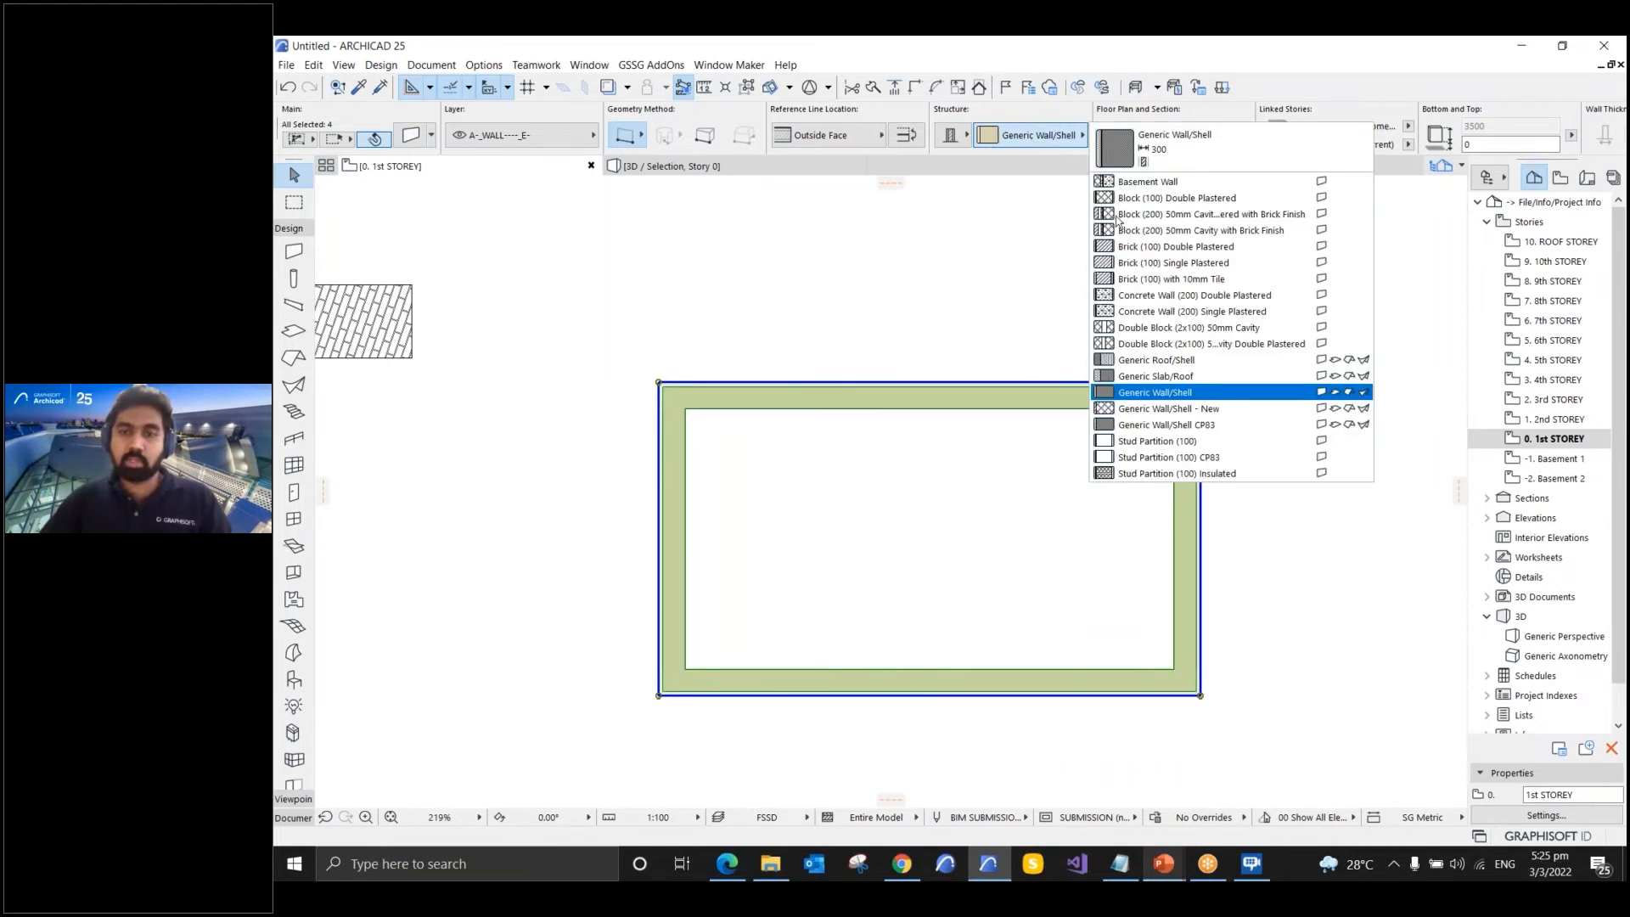
left_click(1163, 408)
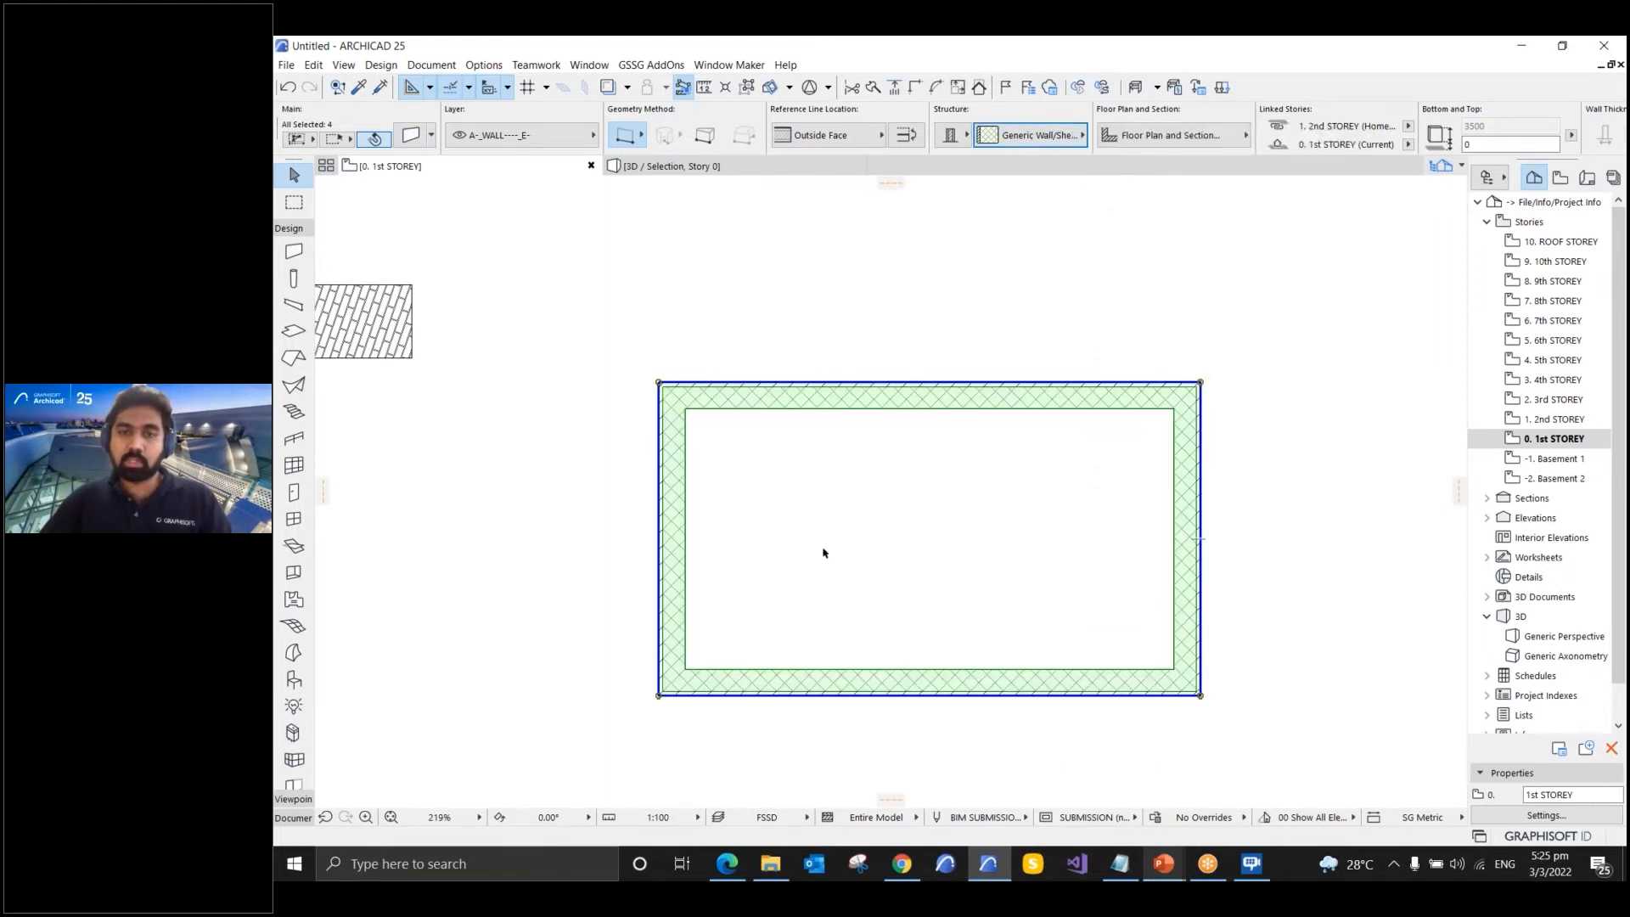
left_click(798, 546)
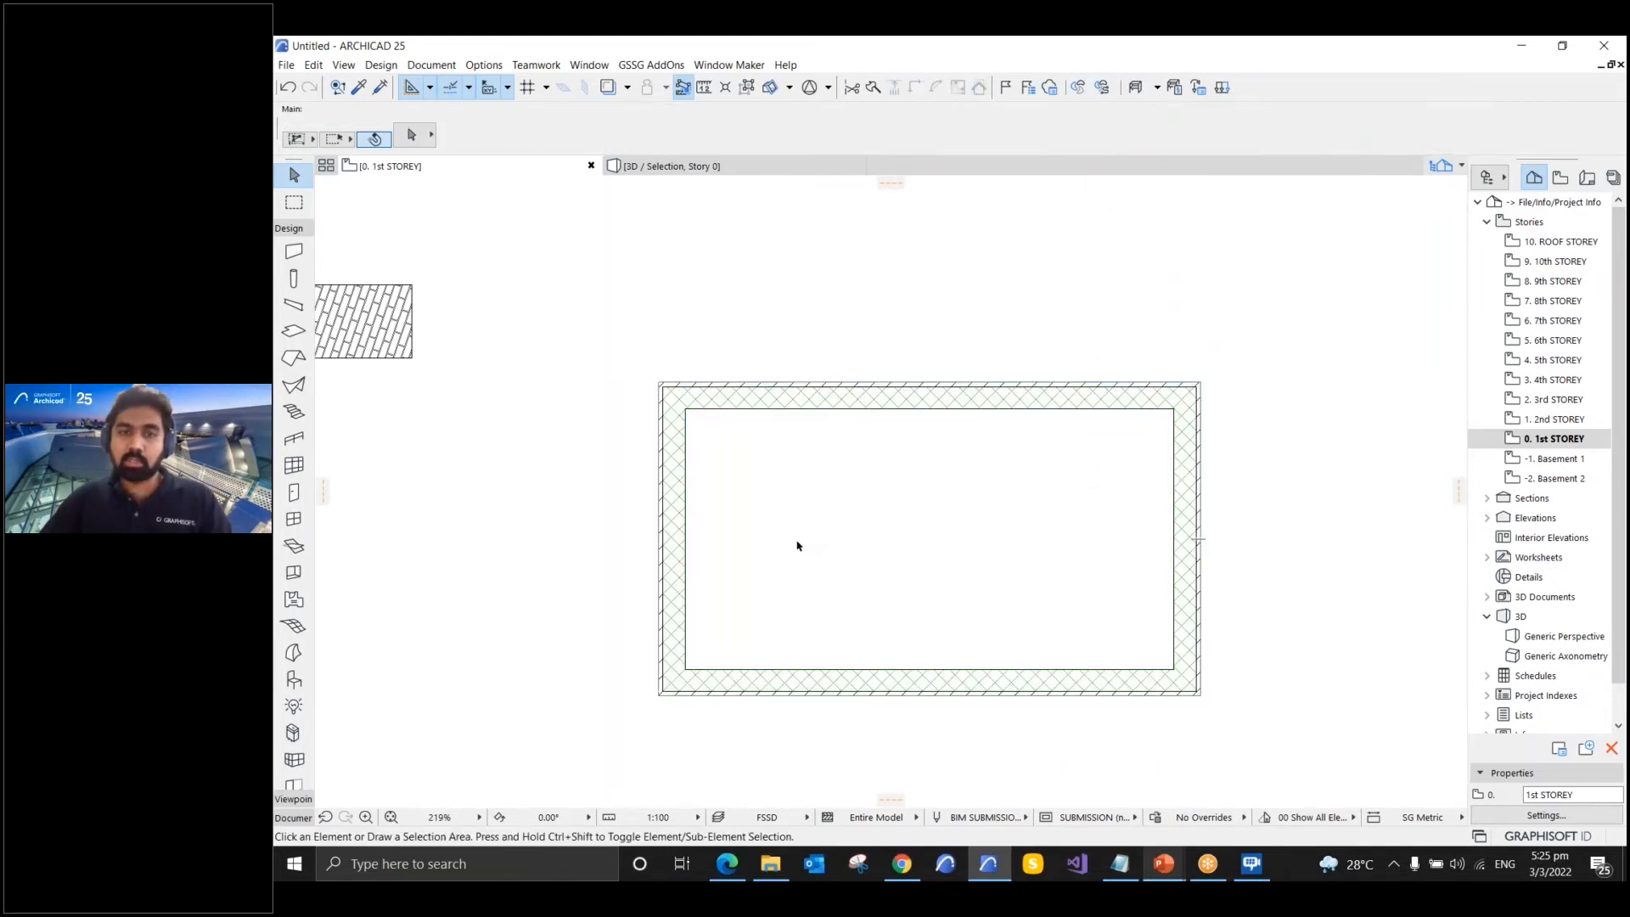
- Examine the walls' exterior and layered top faces in the 3D view
left_click(727, 168)
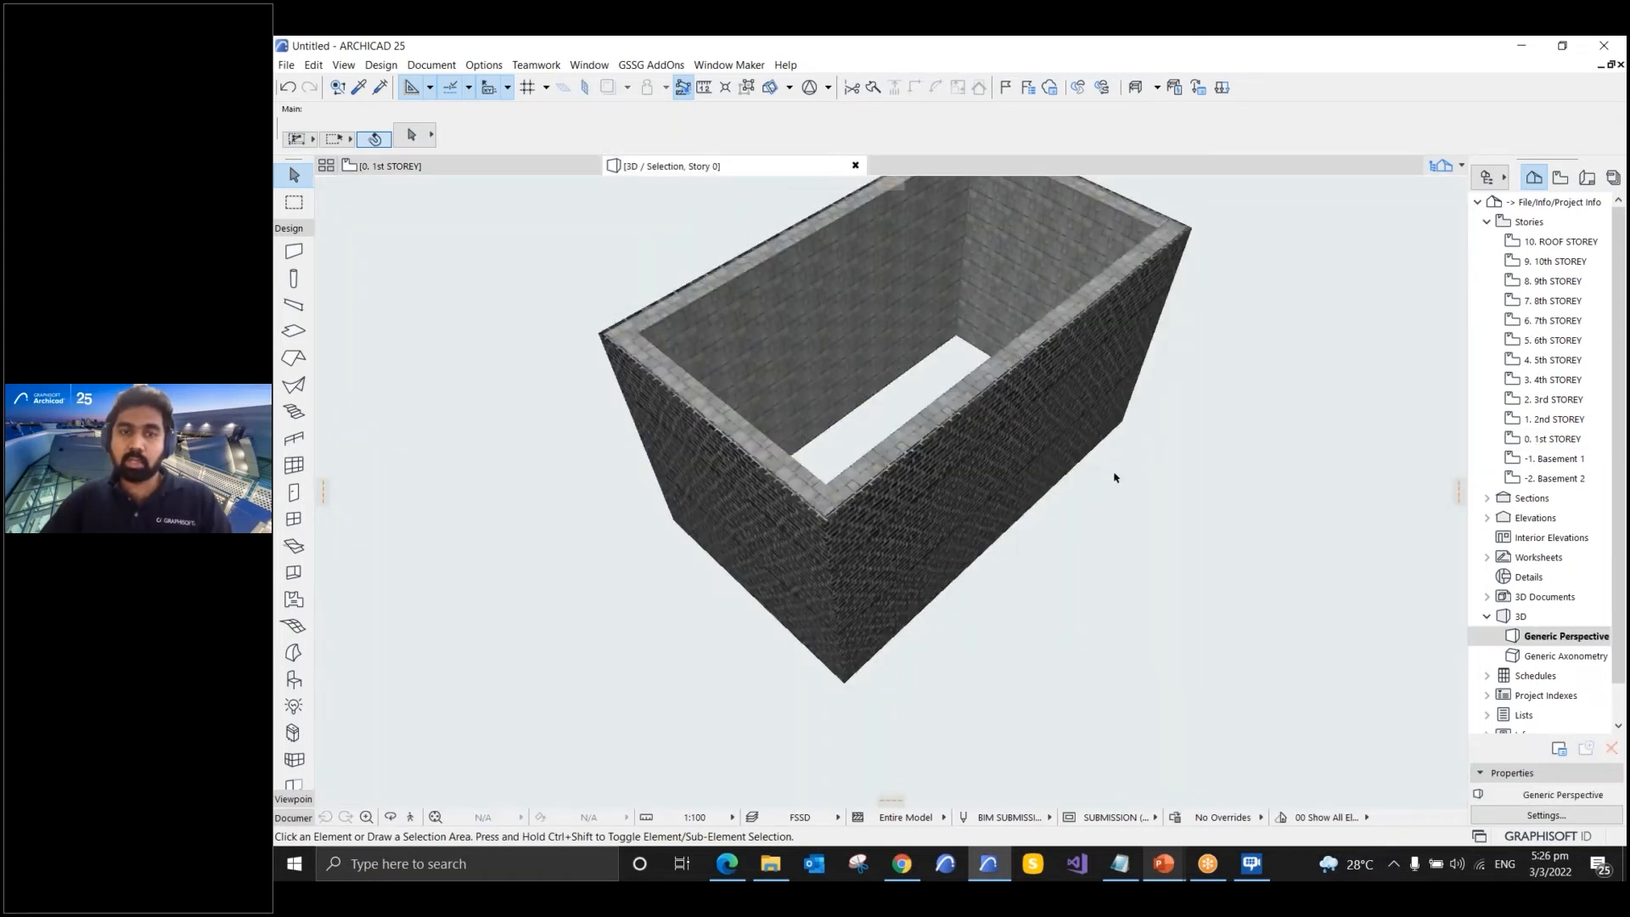
scroll(747, 442, "up", 4)
middle_click_drag(747, 441, 993, 480, "shift")
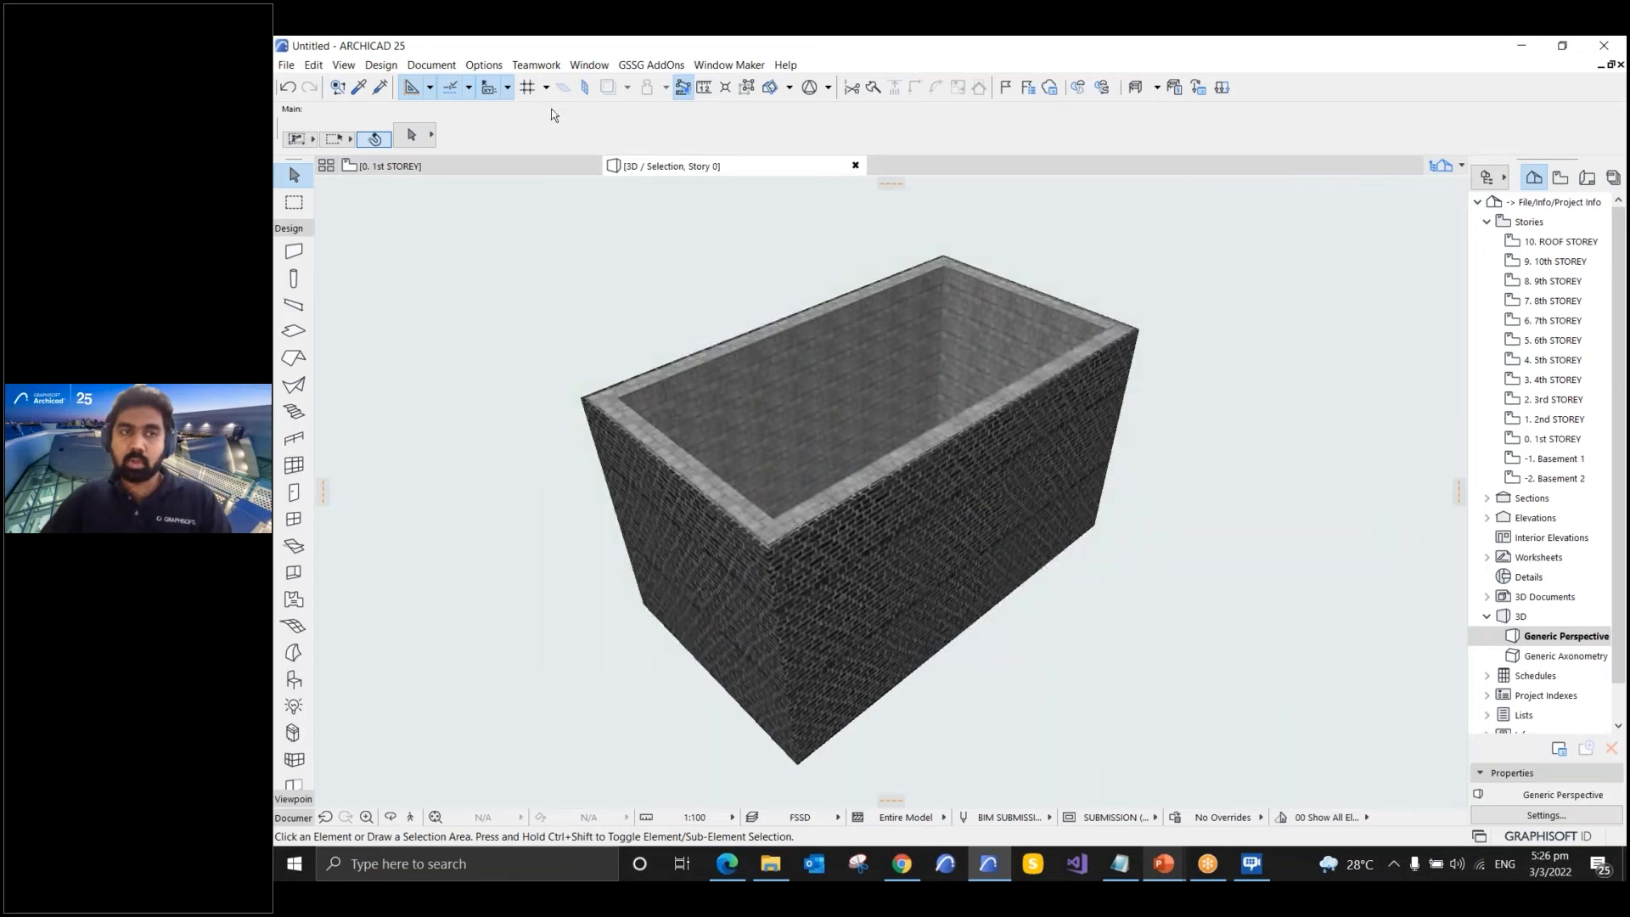
- Look over the Element Attributes commands and switch to the PowerPoint slide show, advancing to the slide on relationships between element attributes
left_click(498, 66)
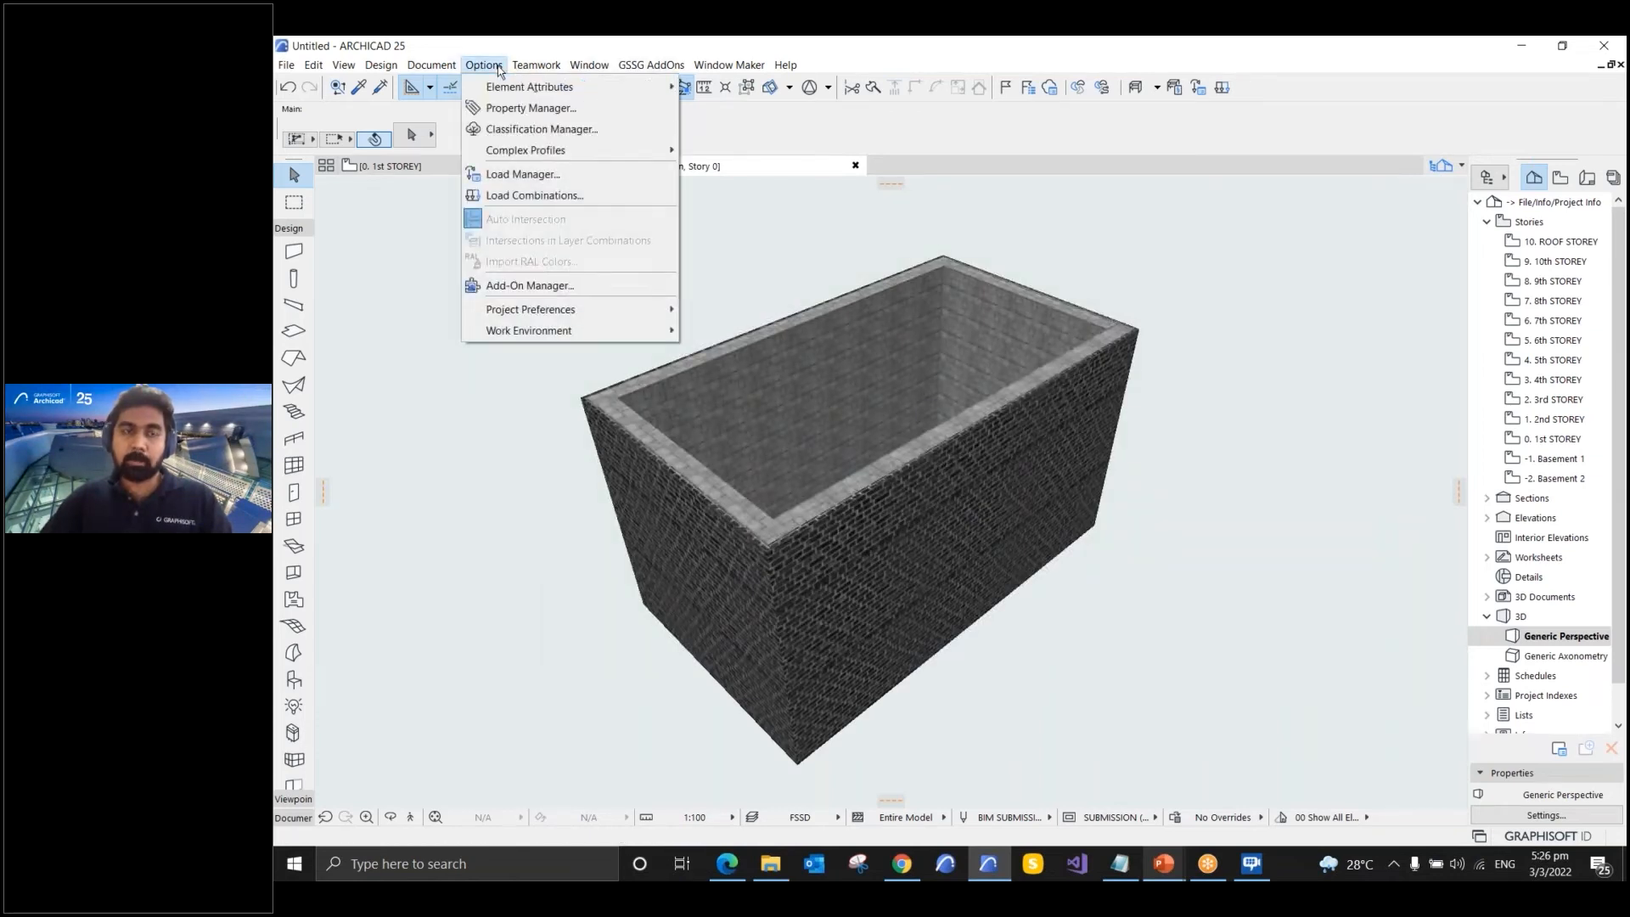
mouse_move(513, 75)
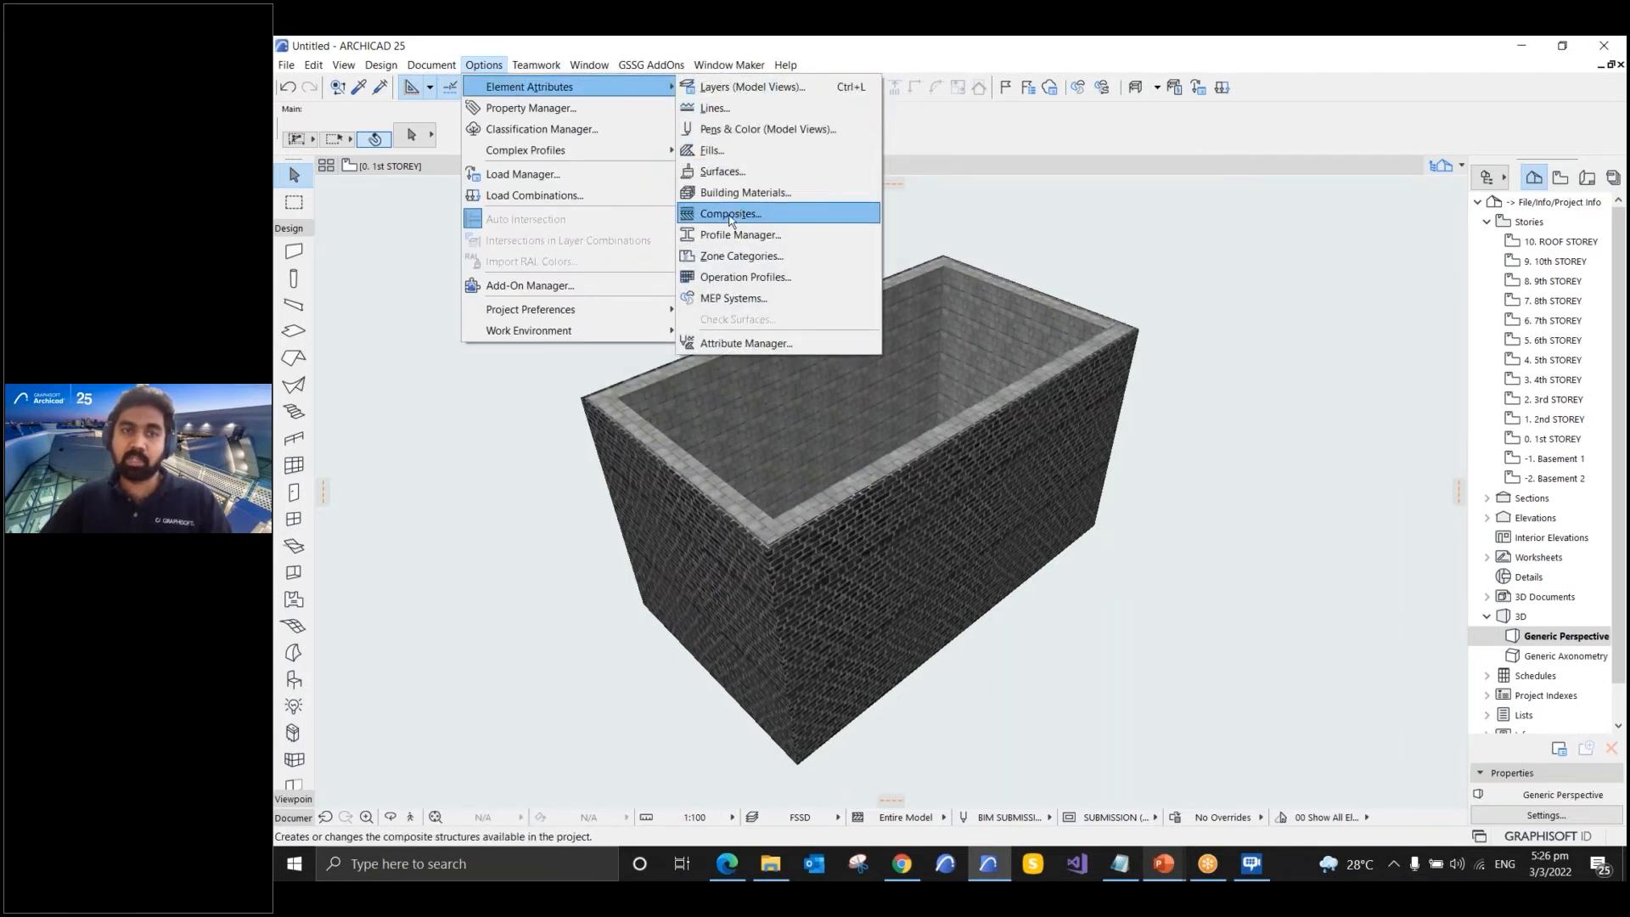
mouse_move(1168, 865)
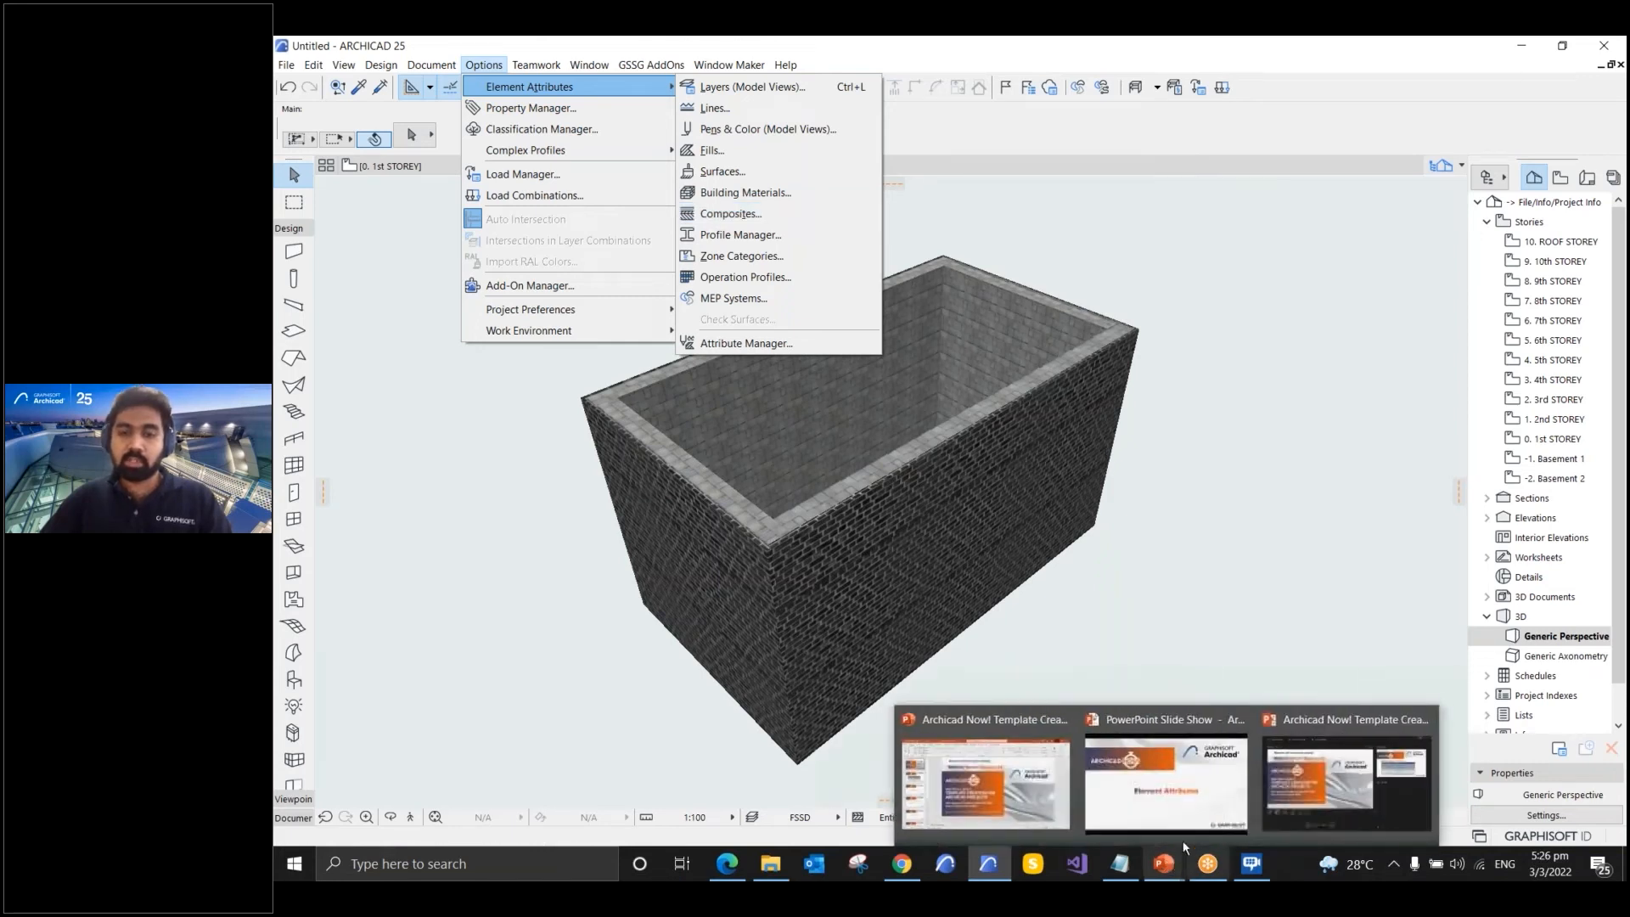
left_click(1176, 802)
key("Right")
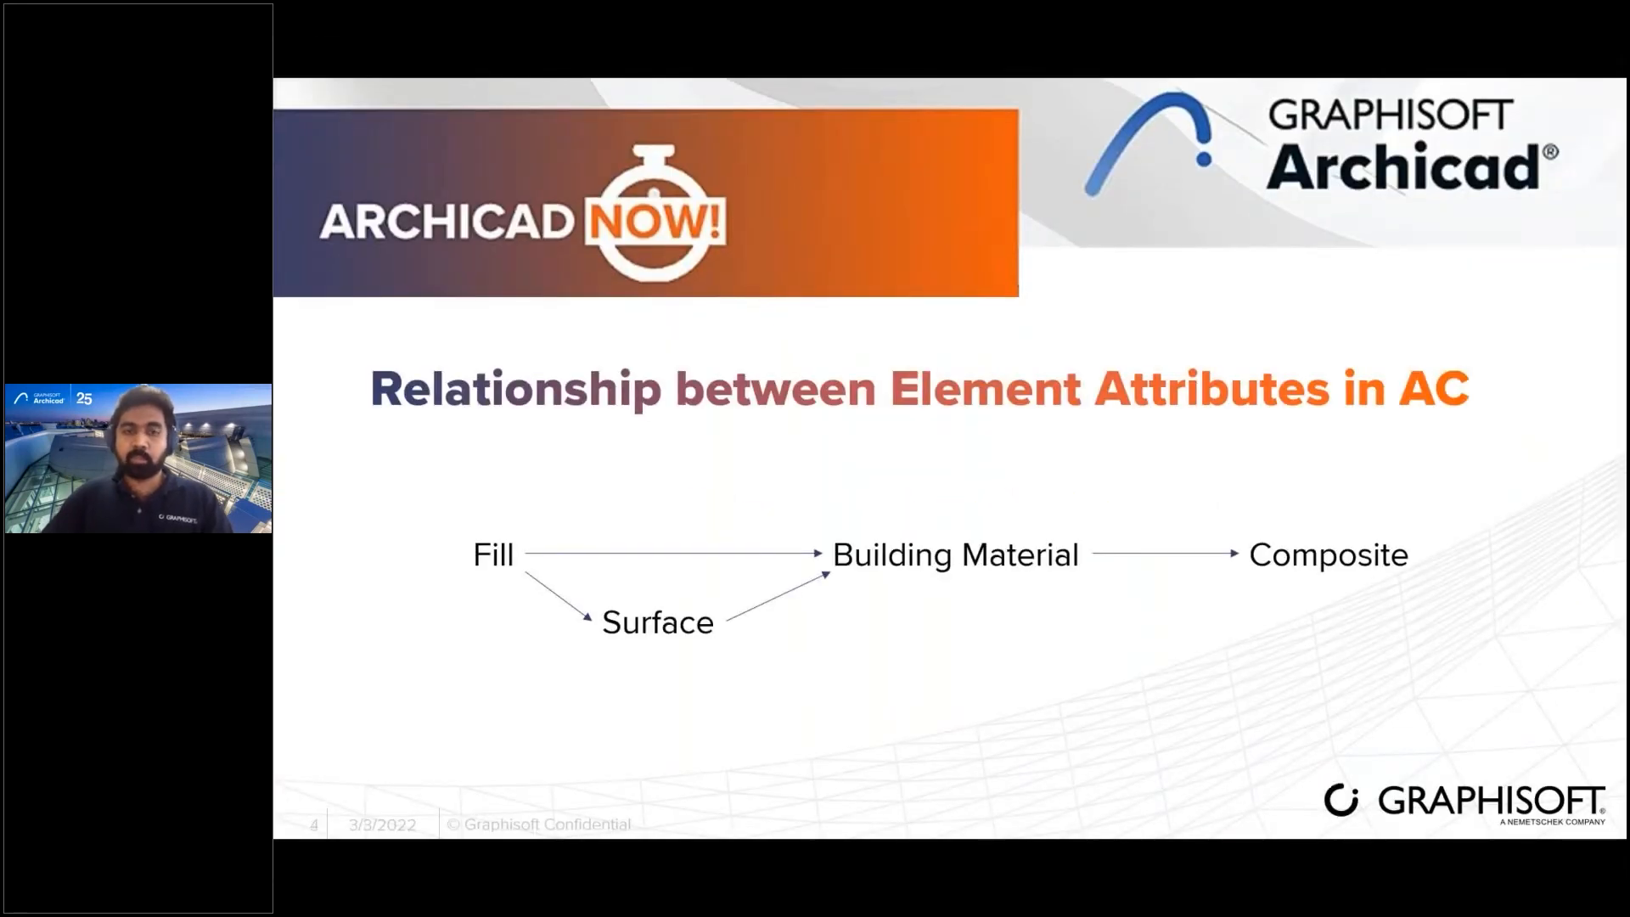
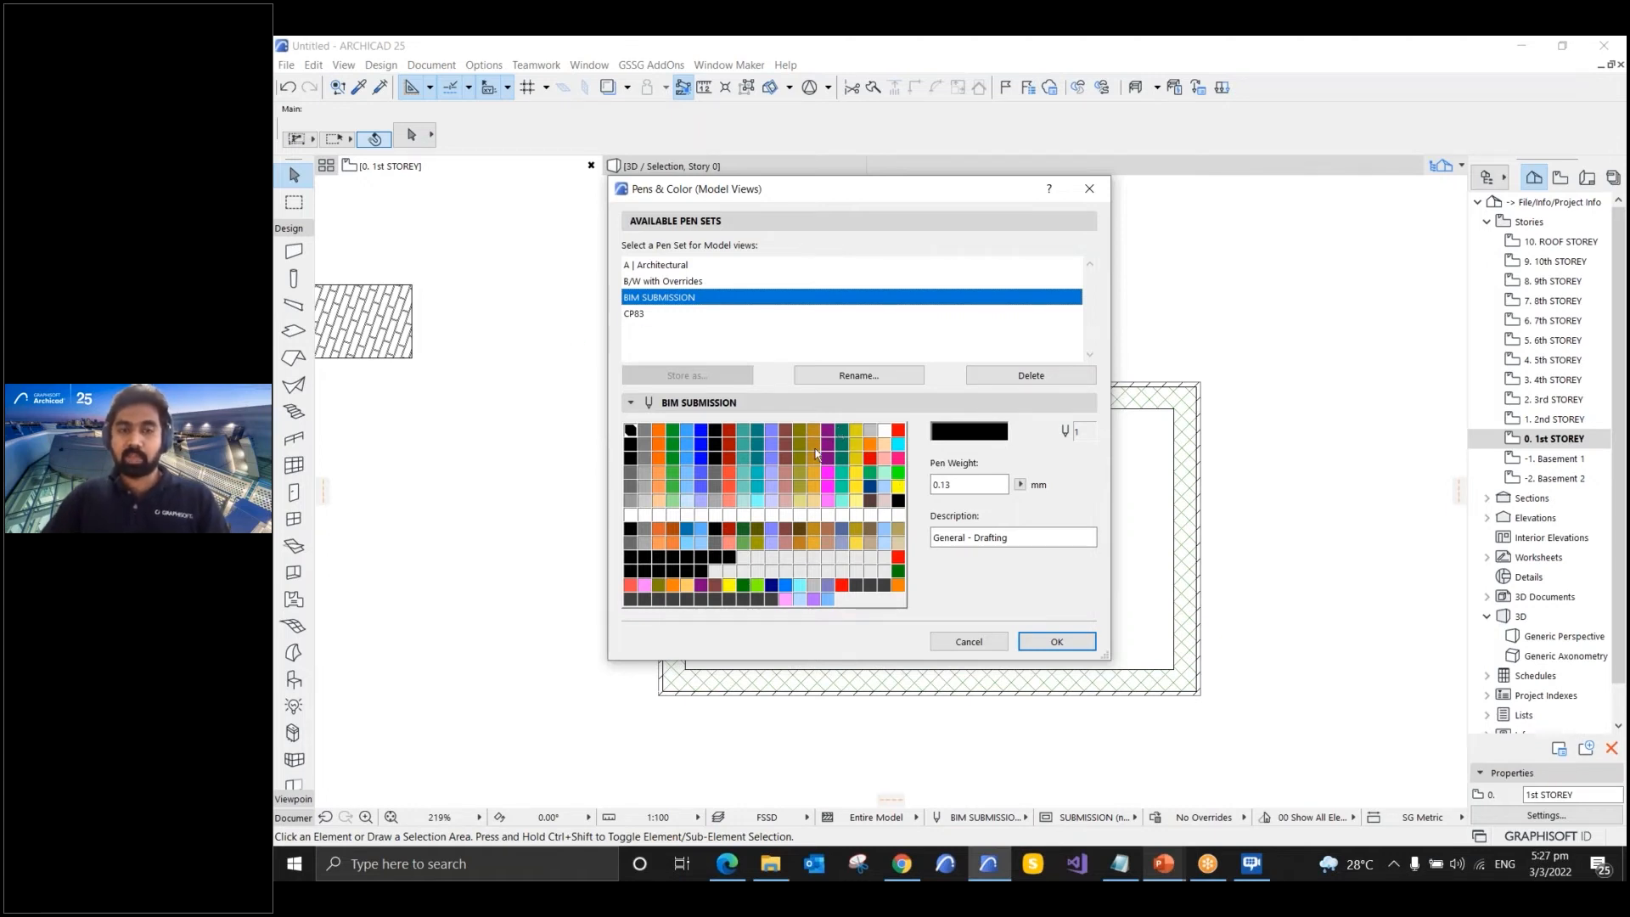
- Choose the A | Architectural pen set and examine the weights and descriptions of the pens in the first column
left_click(687, 268)
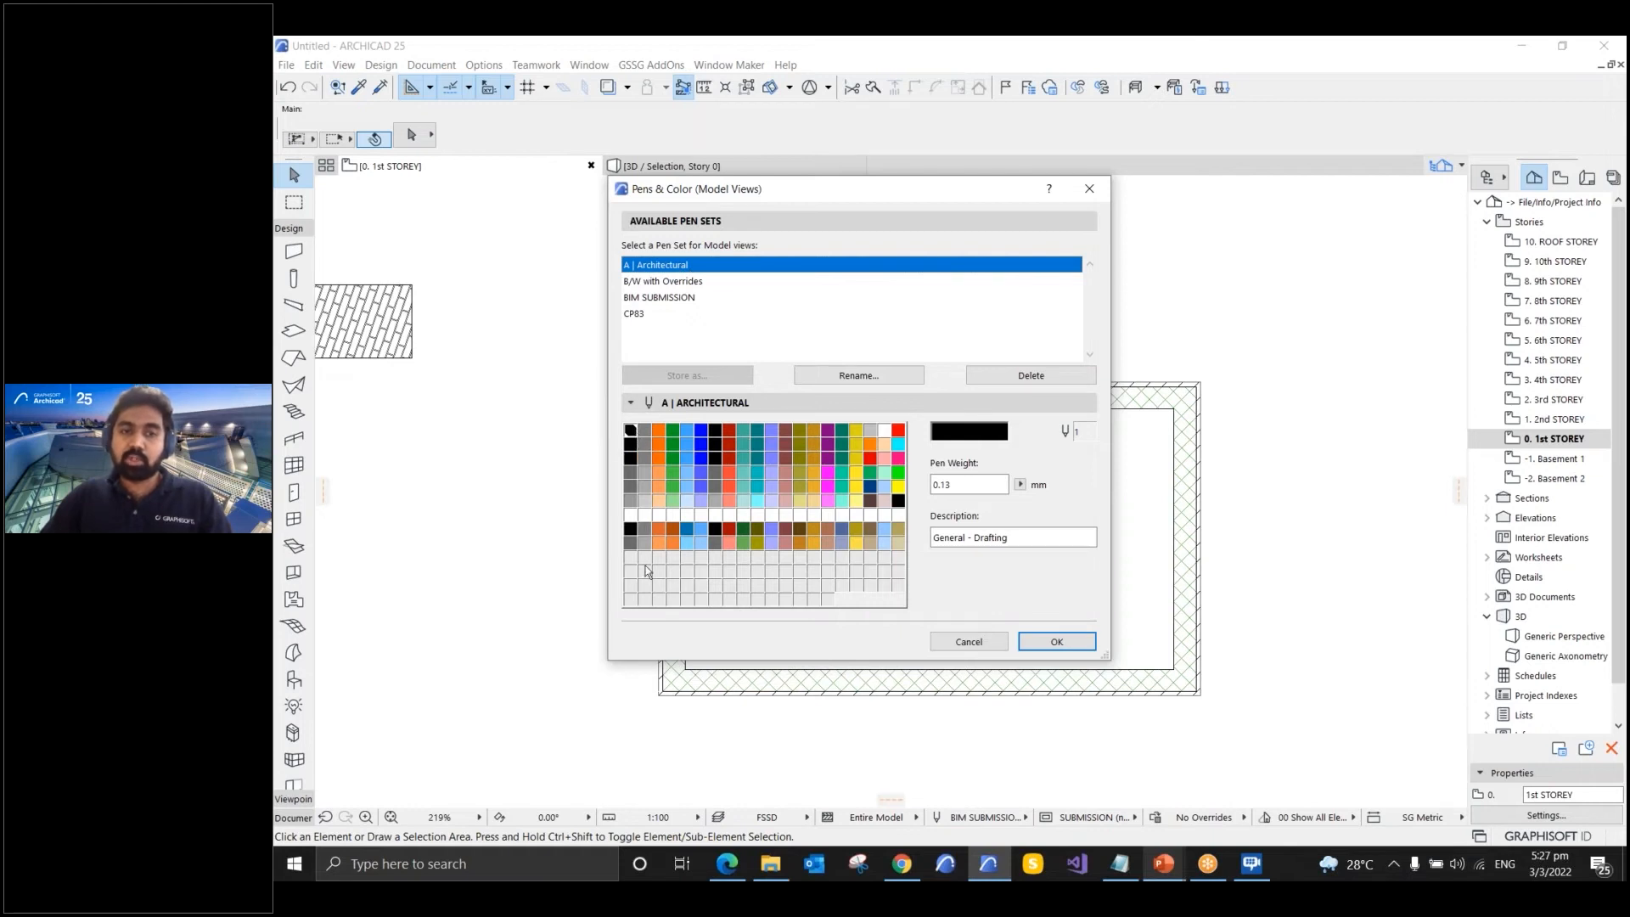
left_click(630, 443)
left_click(630, 458)
left_click(630, 472)
left_click(630, 487)
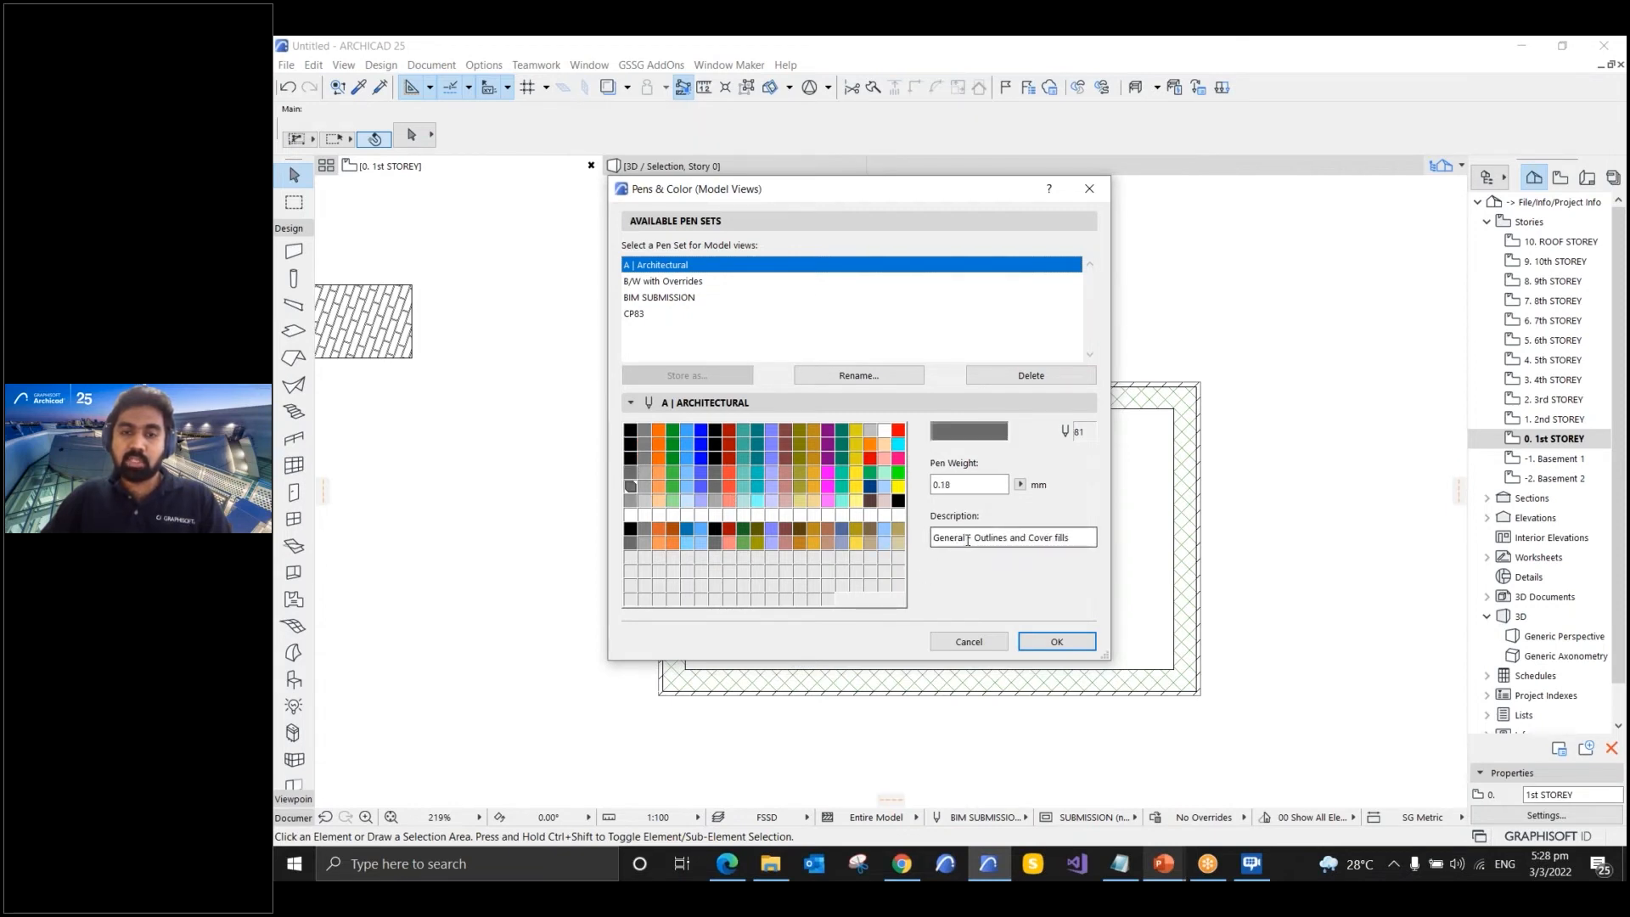
left_click_drag(968, 540, 939, 541)
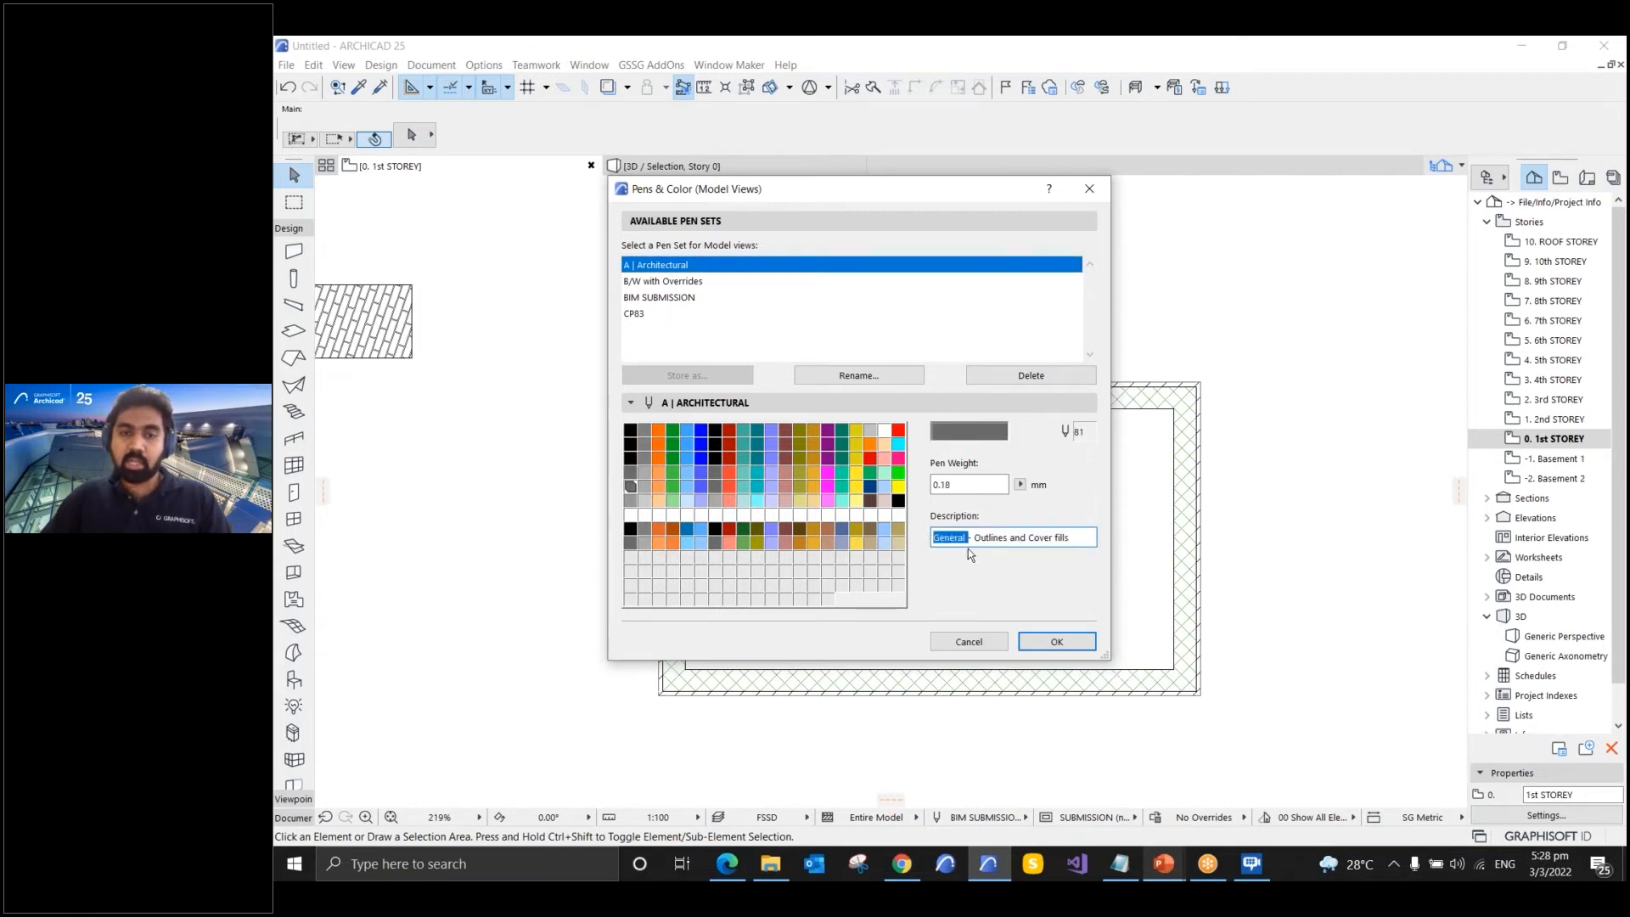
- Examine the weights and descriptions of the General - Backgrounds pen and the first-row drafting, 2D elements, openings and objects pens
left_click(977, 540)
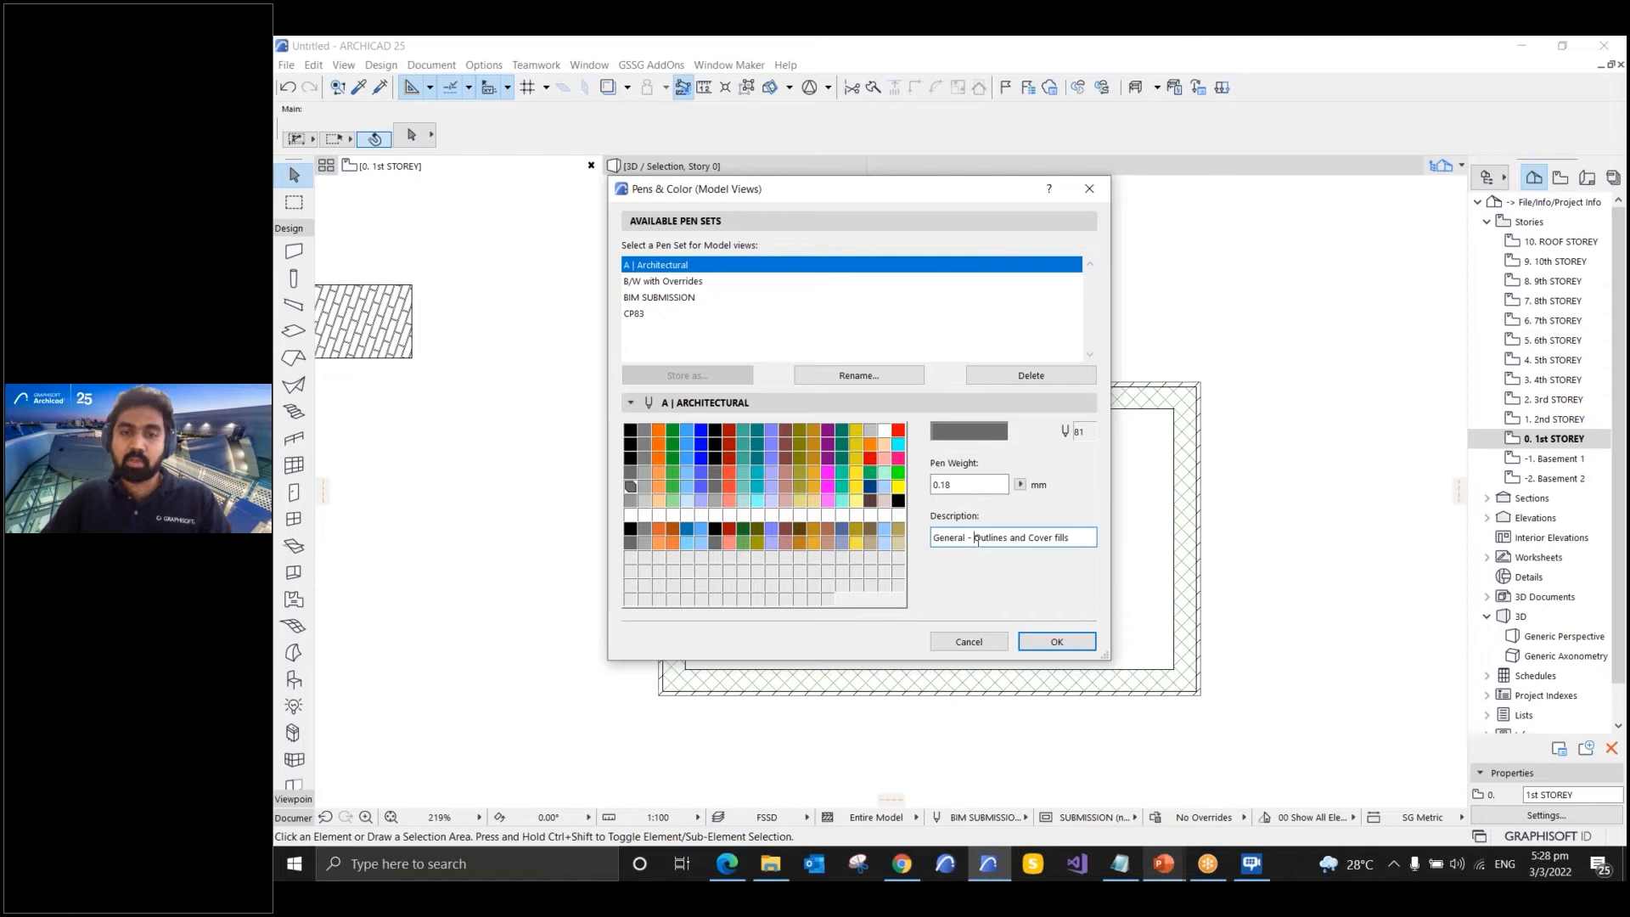
left_click(630, 514)
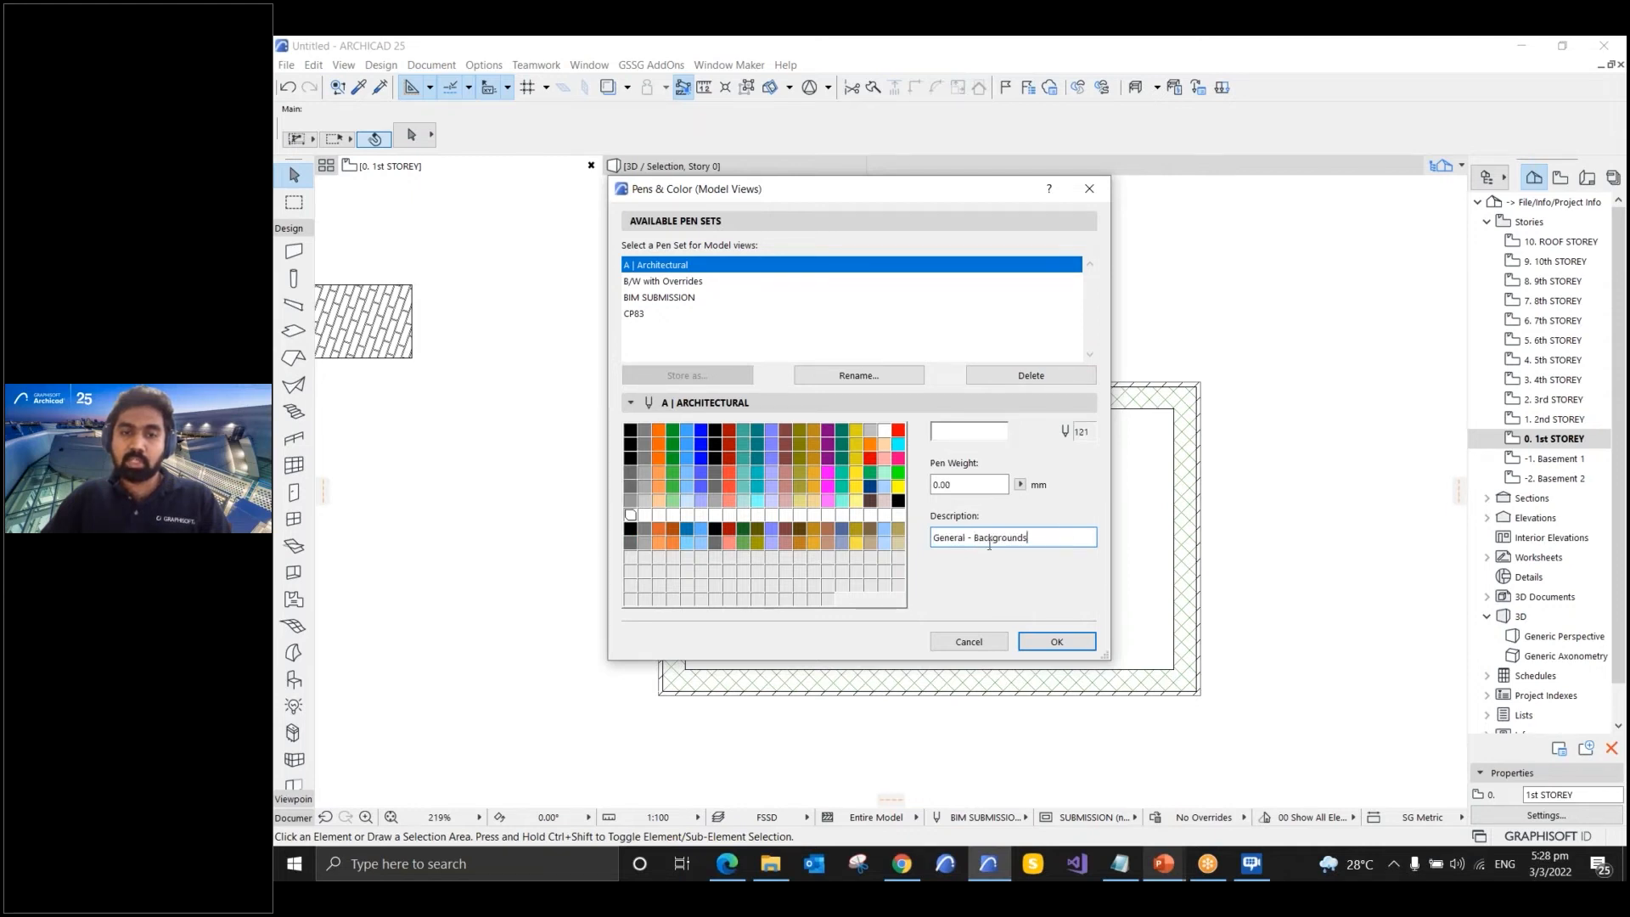
left_click(630, 431)
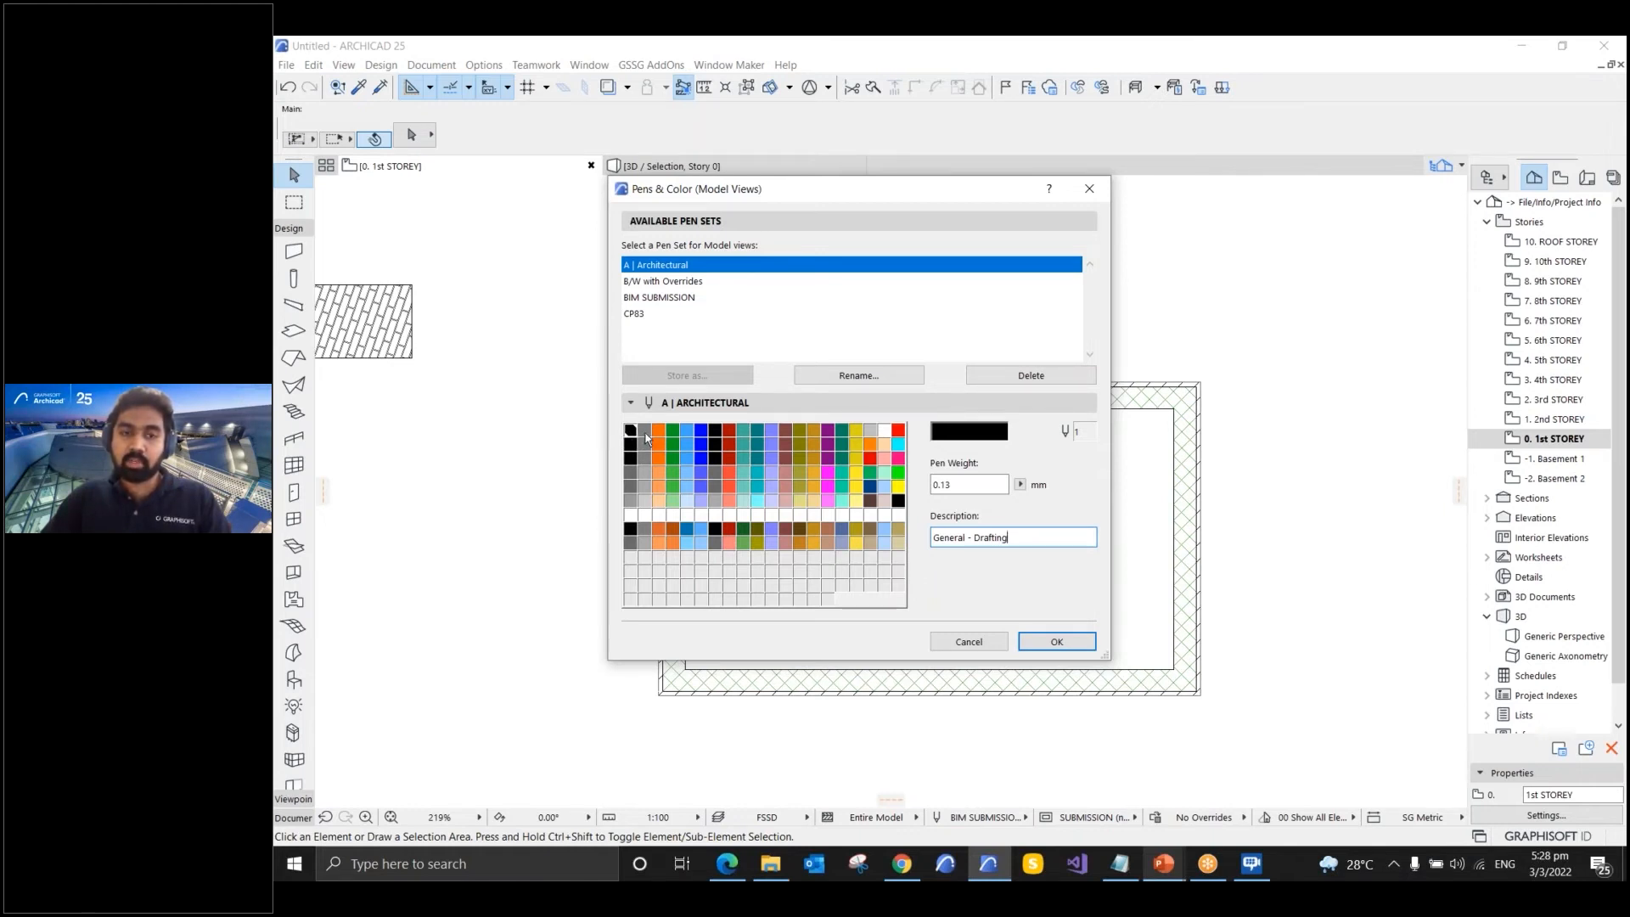
left_click(645, 431)
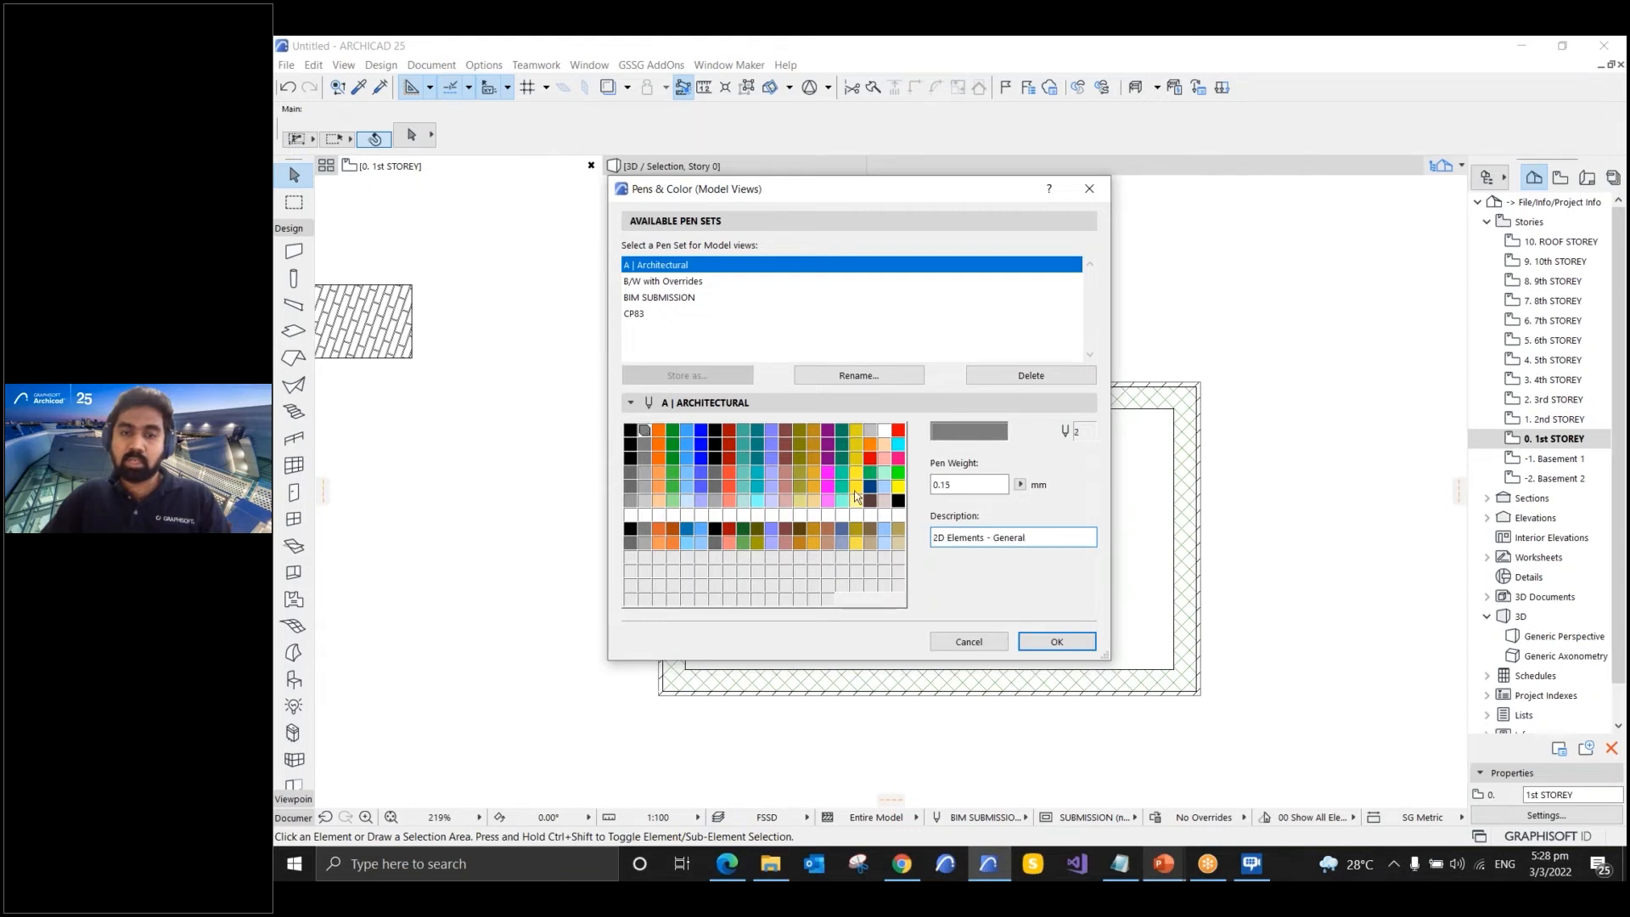
left_click(659, 431)
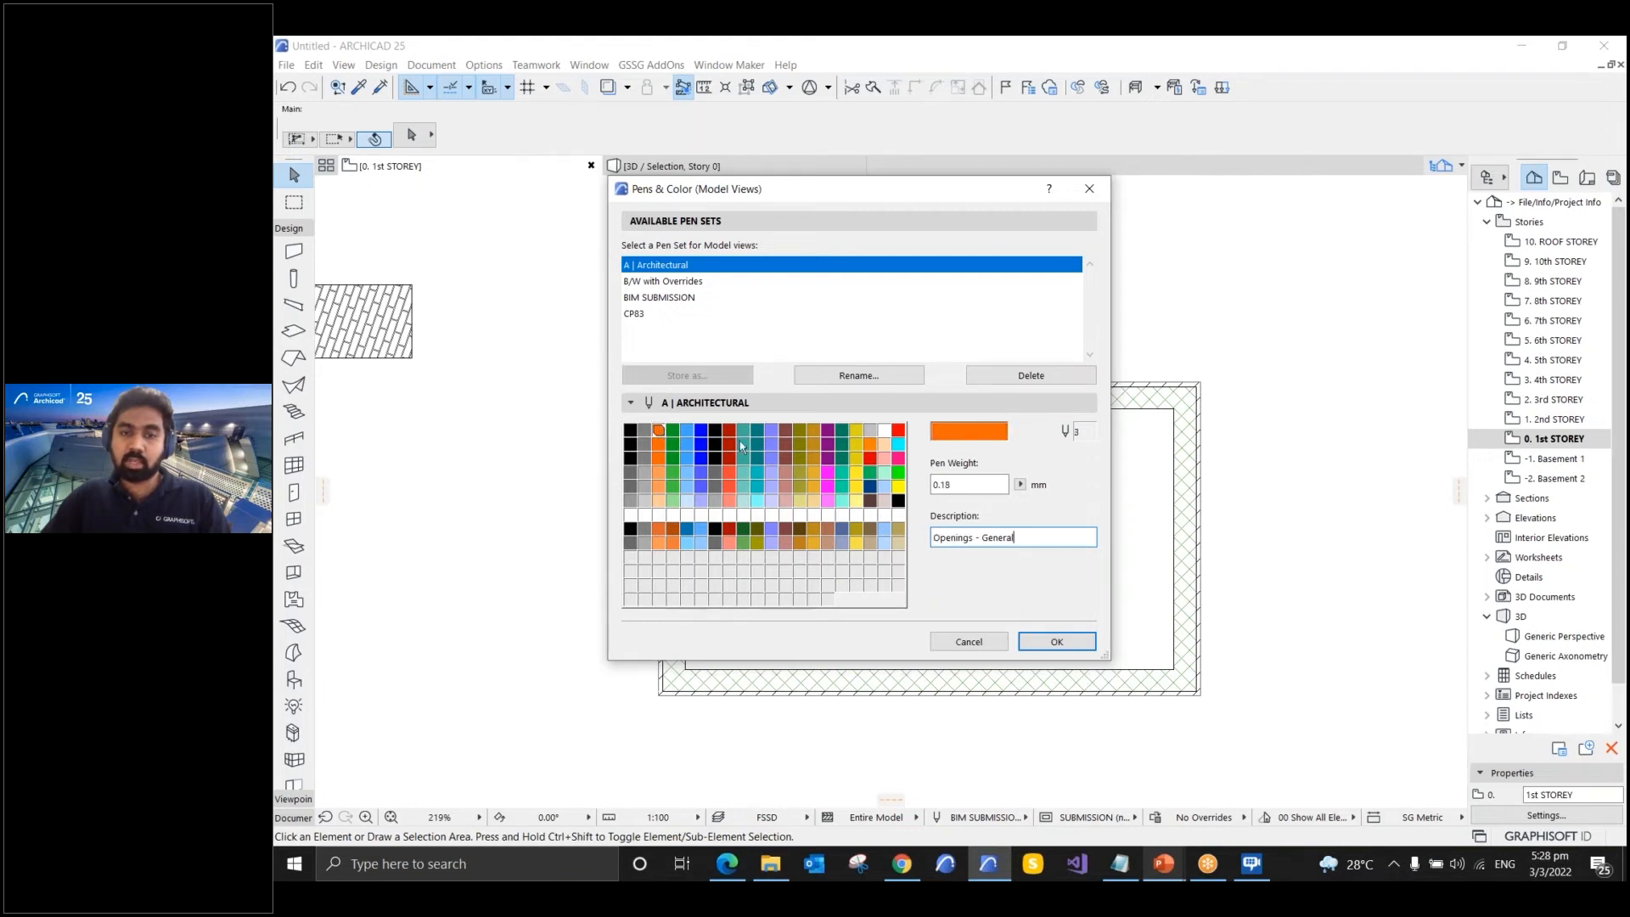
left_click(673, 431)
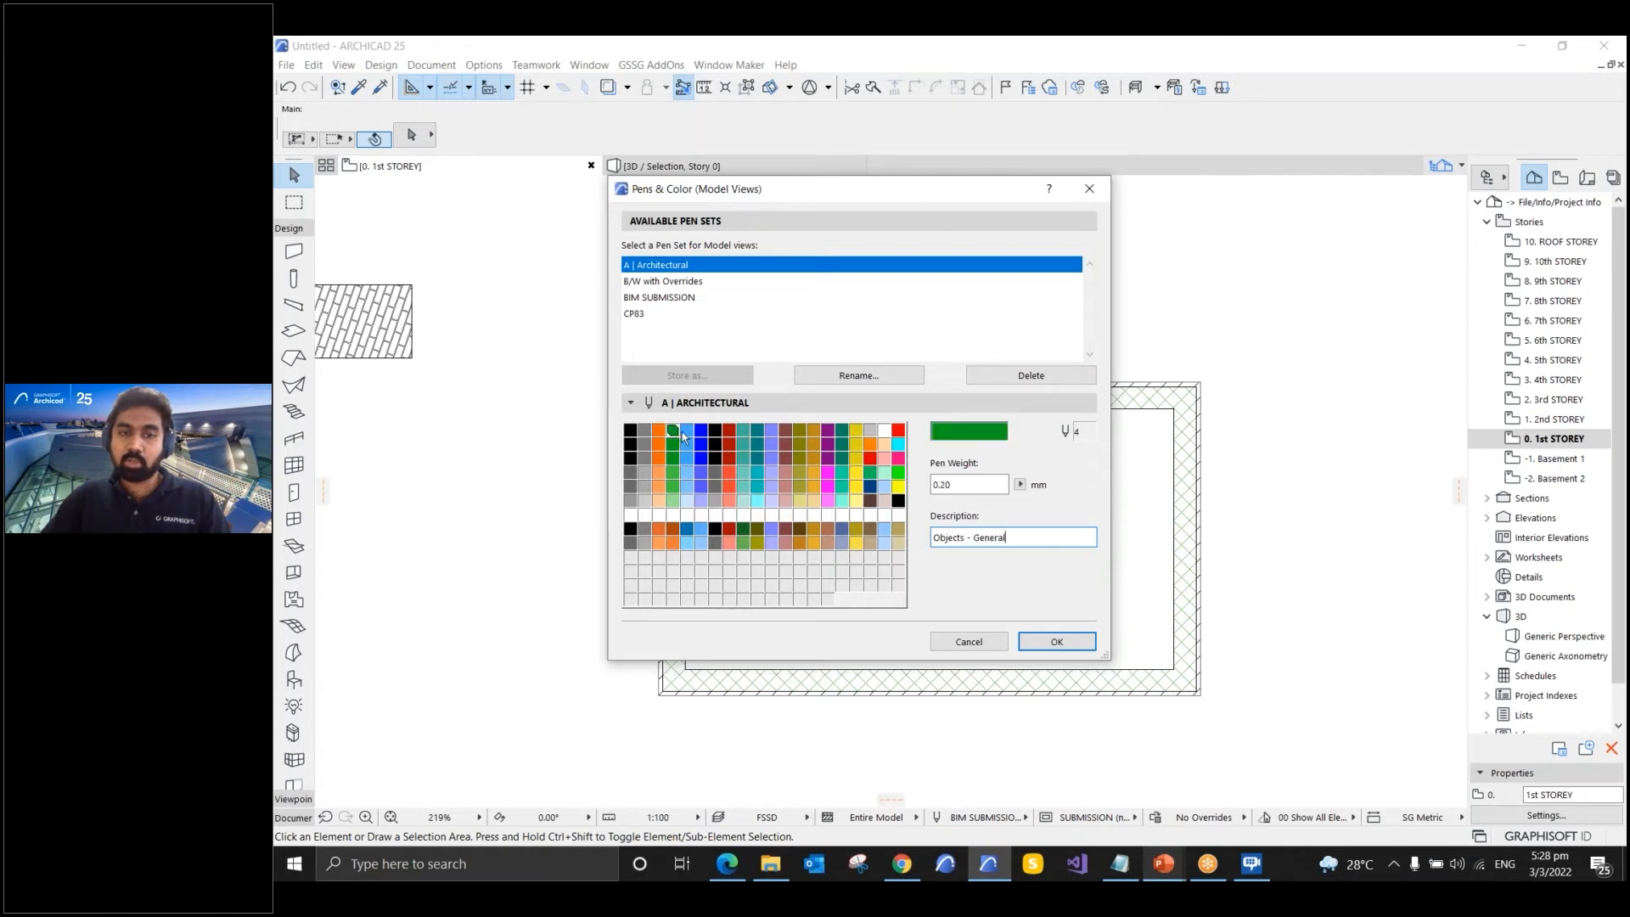
- Examine the weights and descriptions of the annotation pens, from Annotation - General and Annotation - Frames to Annotation Text - General
left_click(686, 431)
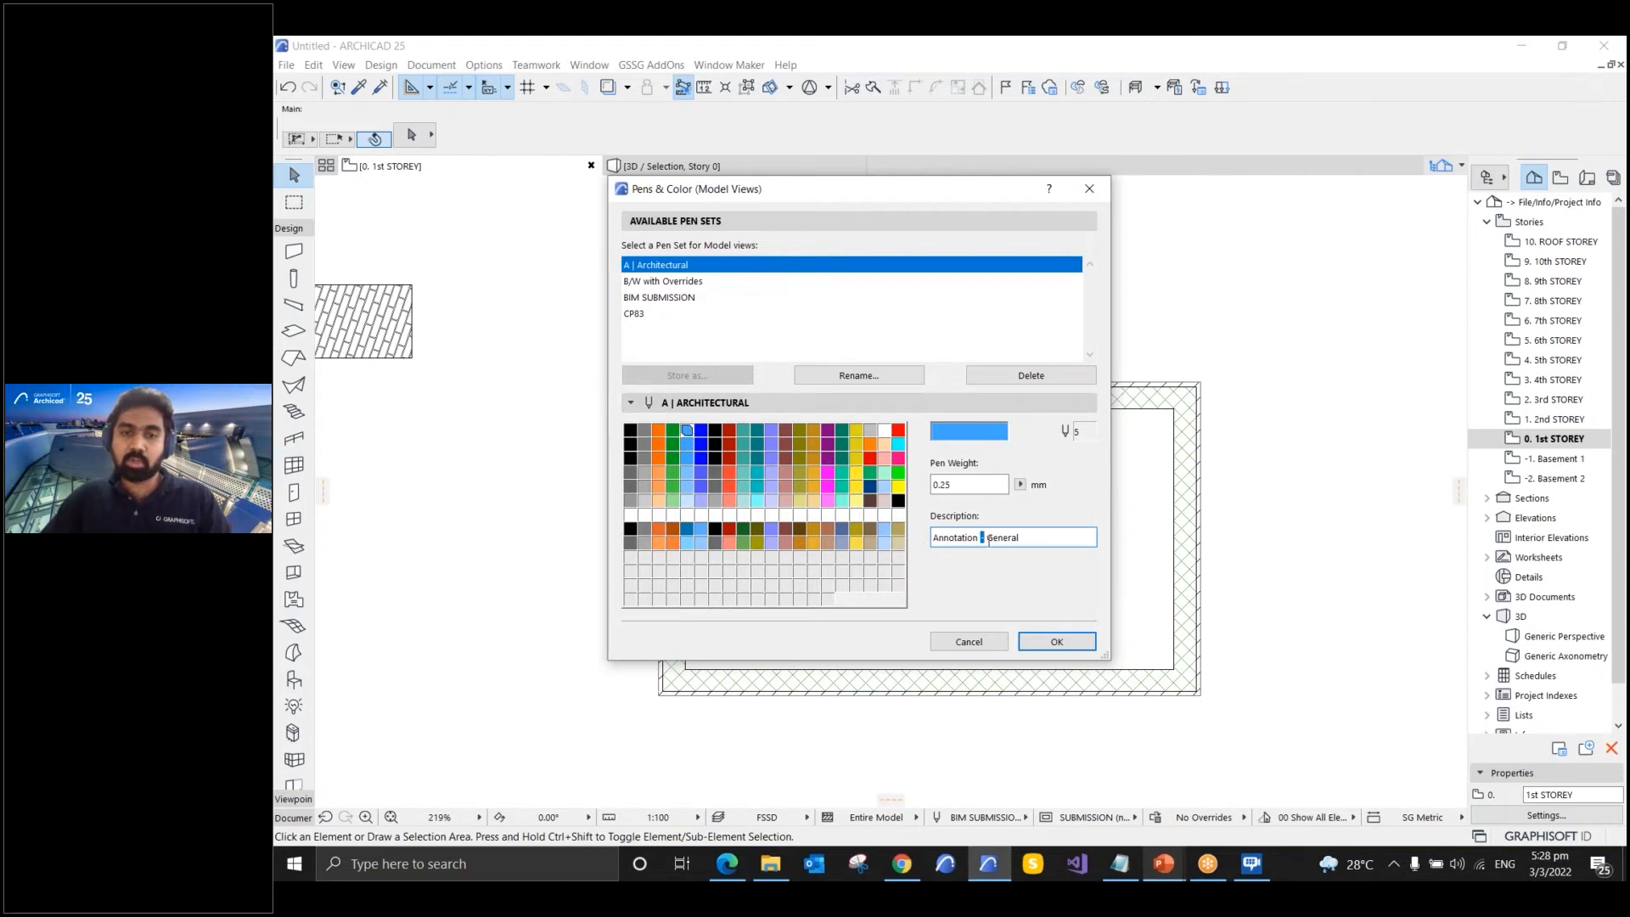
left_click(690, 448)
left_click(688, 460)
left_click(688, 472)
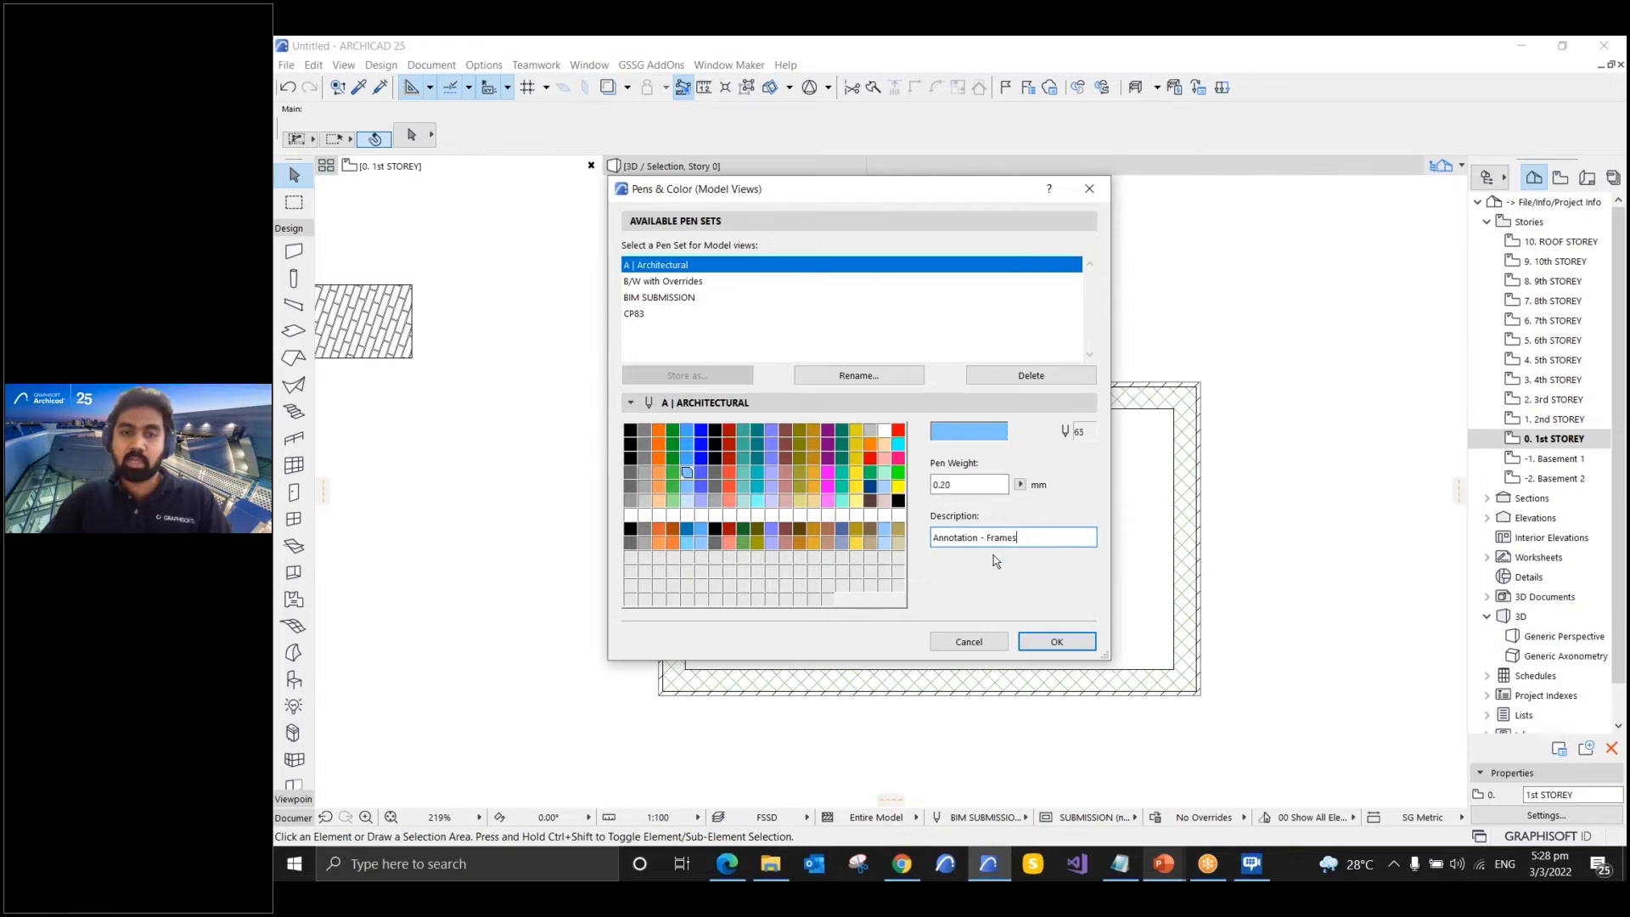
left_click(702, 433)
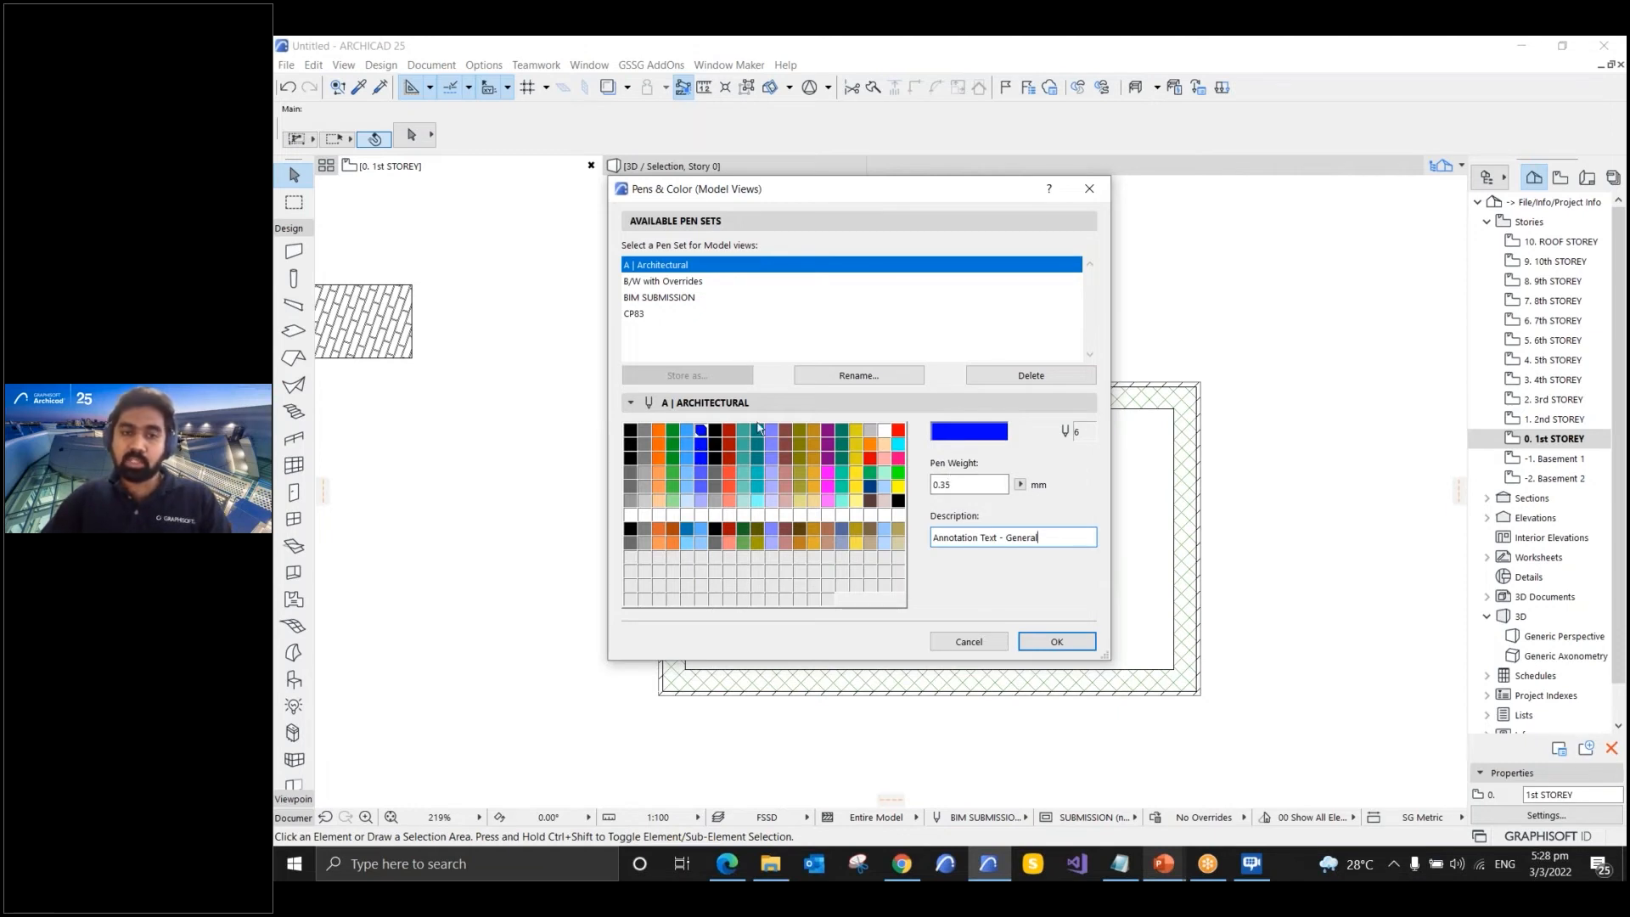
left_click_drag(971, 484, 928, 482)
- Review the user-defined pen block and the morph/mesh, slab and column veneer pens, and close the pen settings without saving
left_click_drag(630, 562, 905, 604)
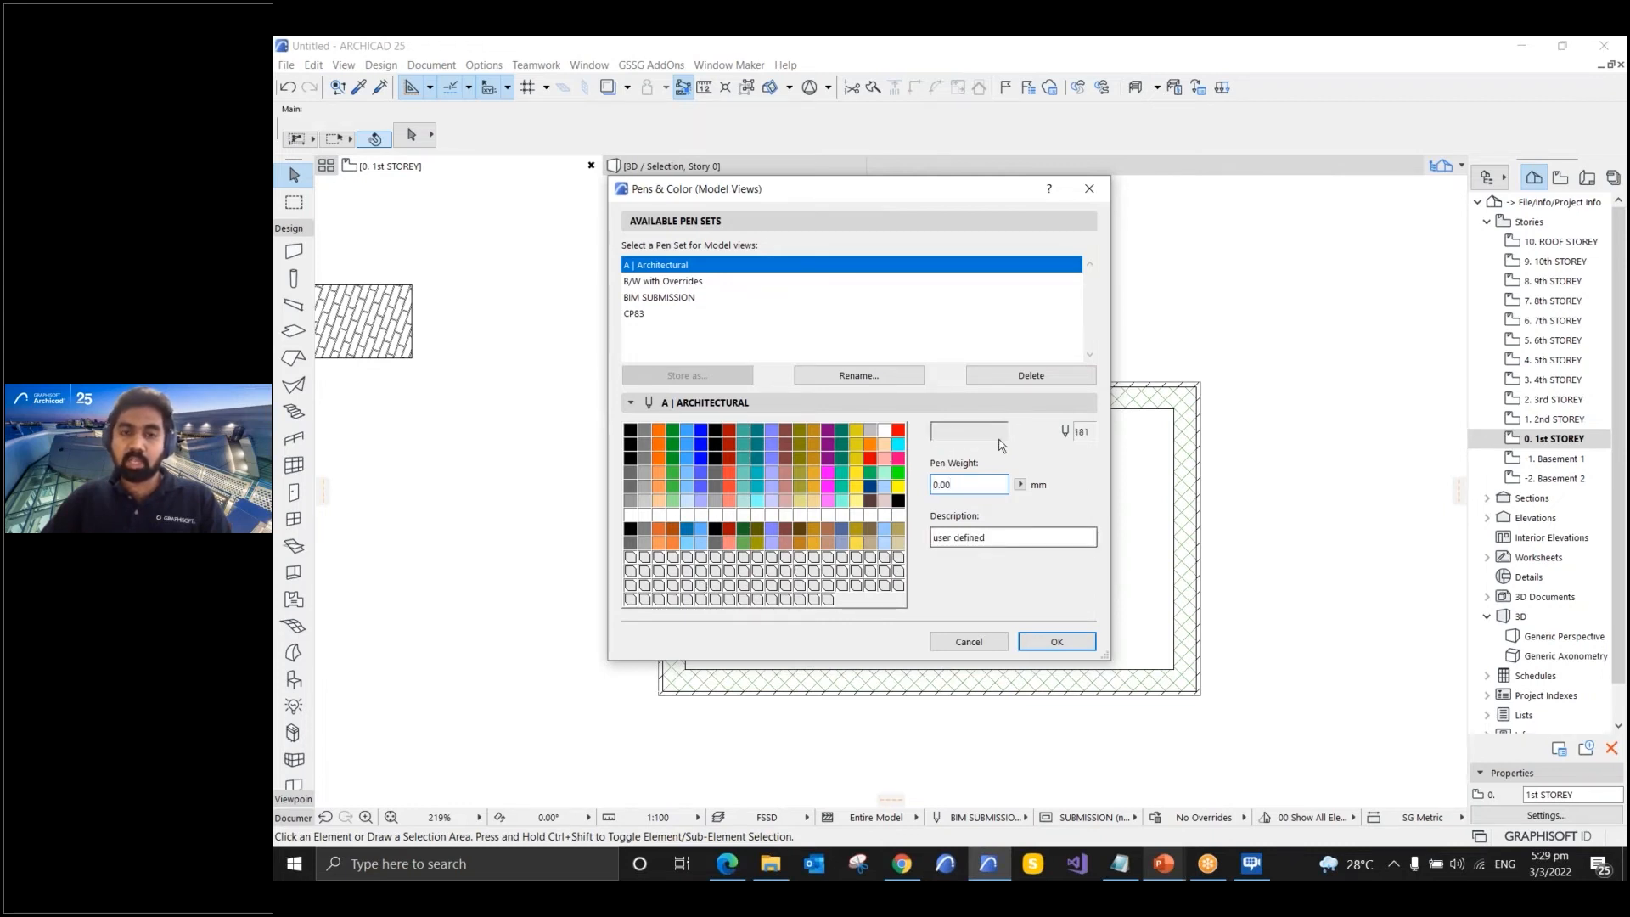
left_click(801, 458)
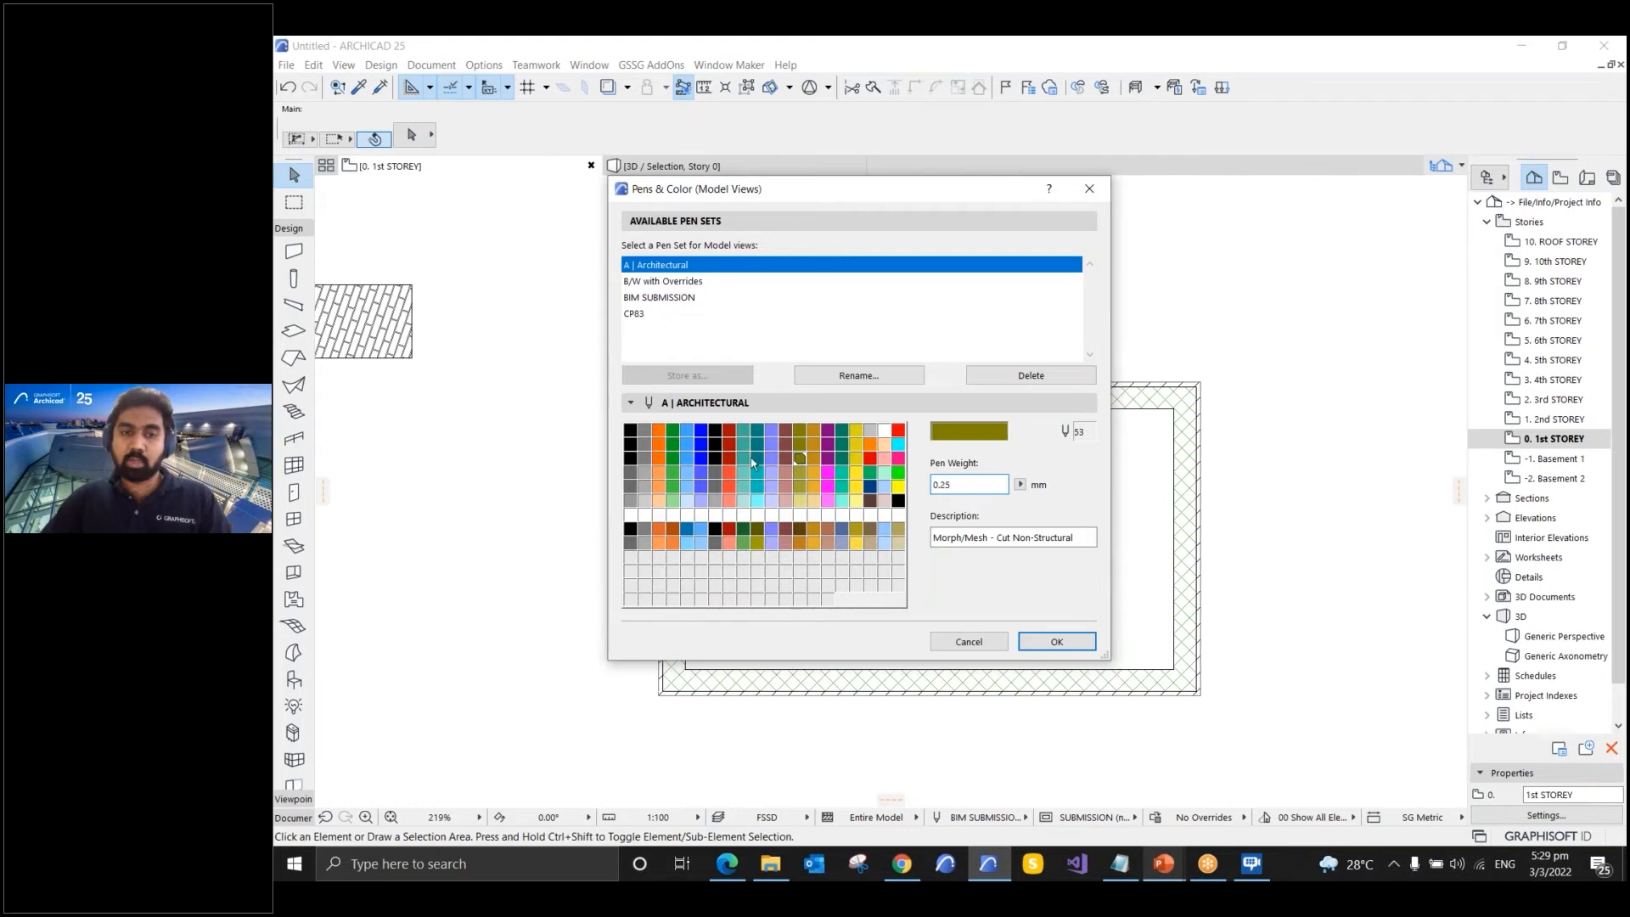
left_click(744, 458)
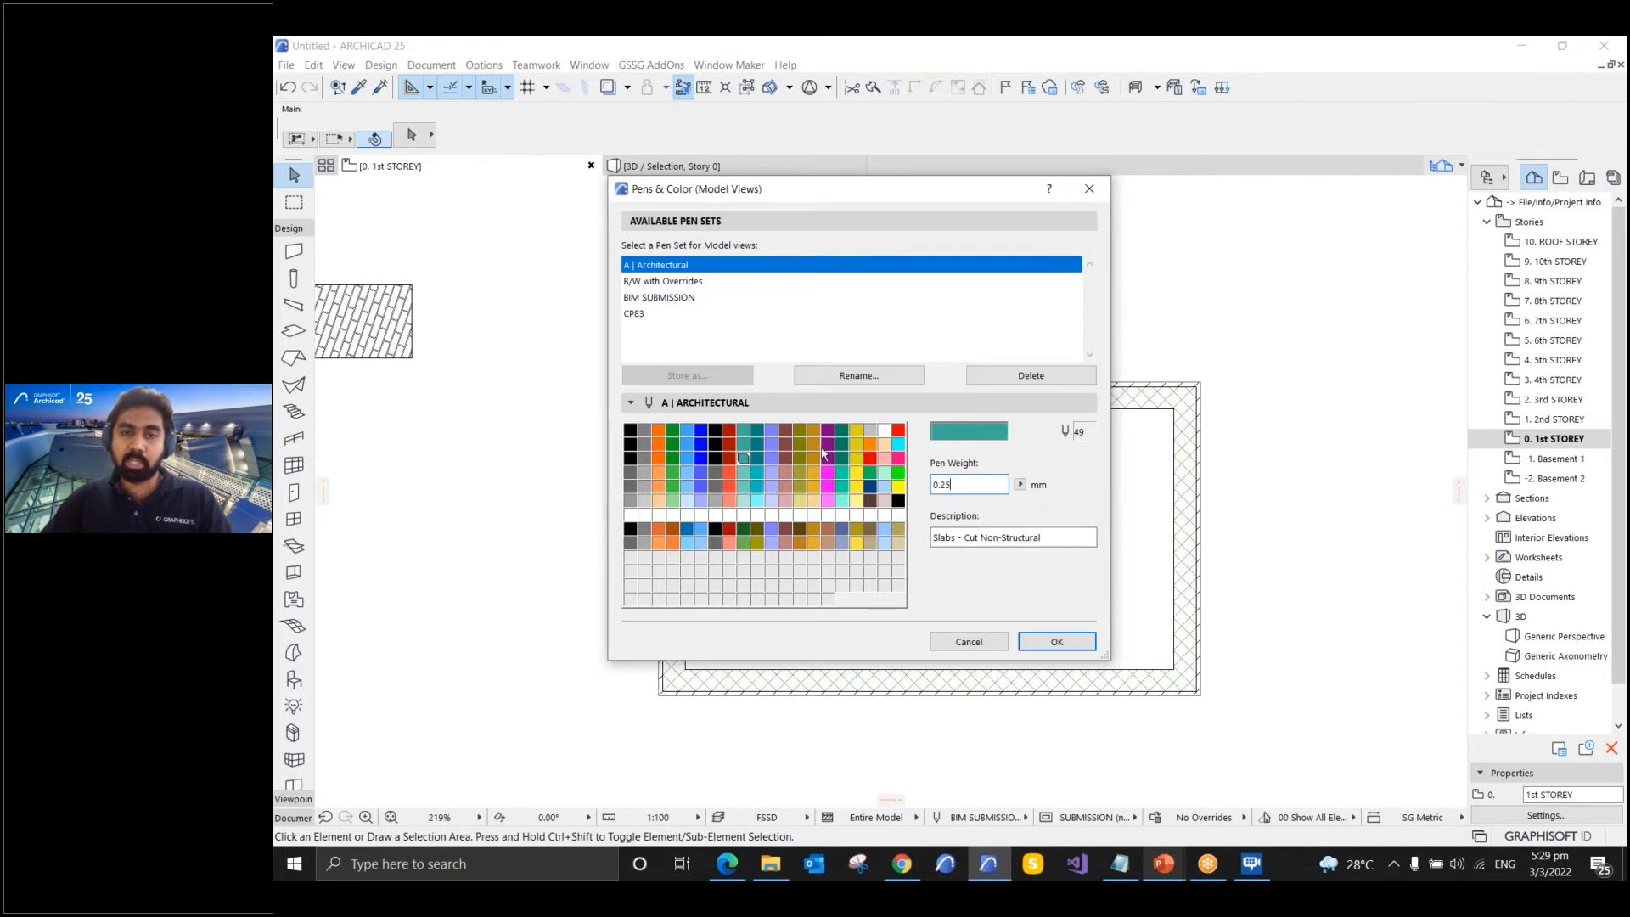
left_click(729, 458)
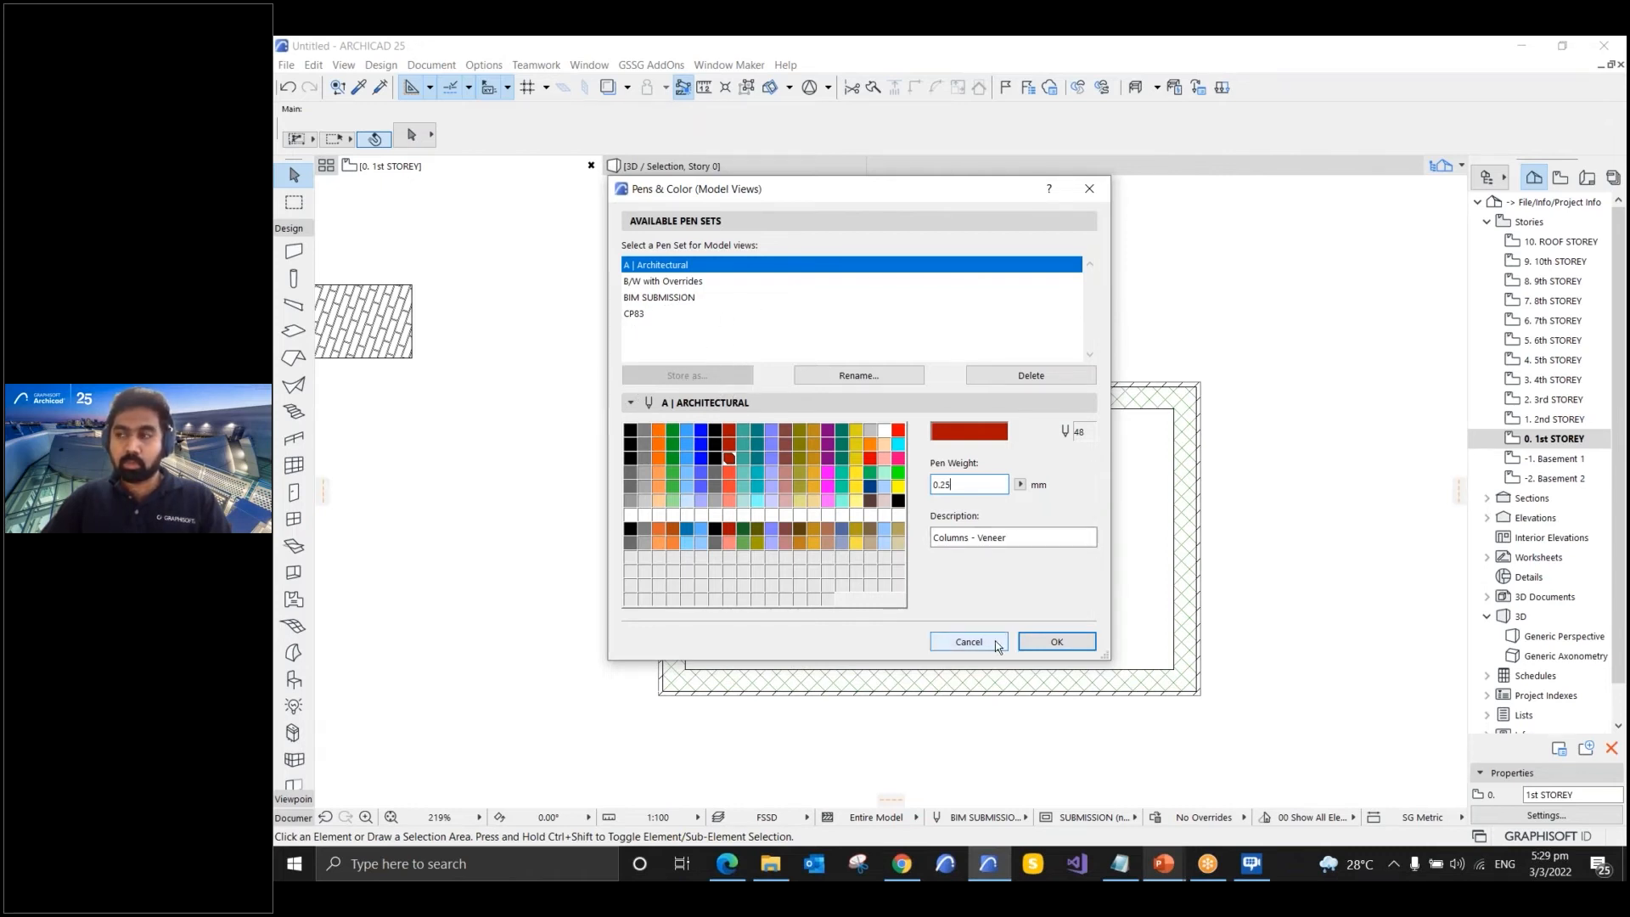
left_click(969, 642)
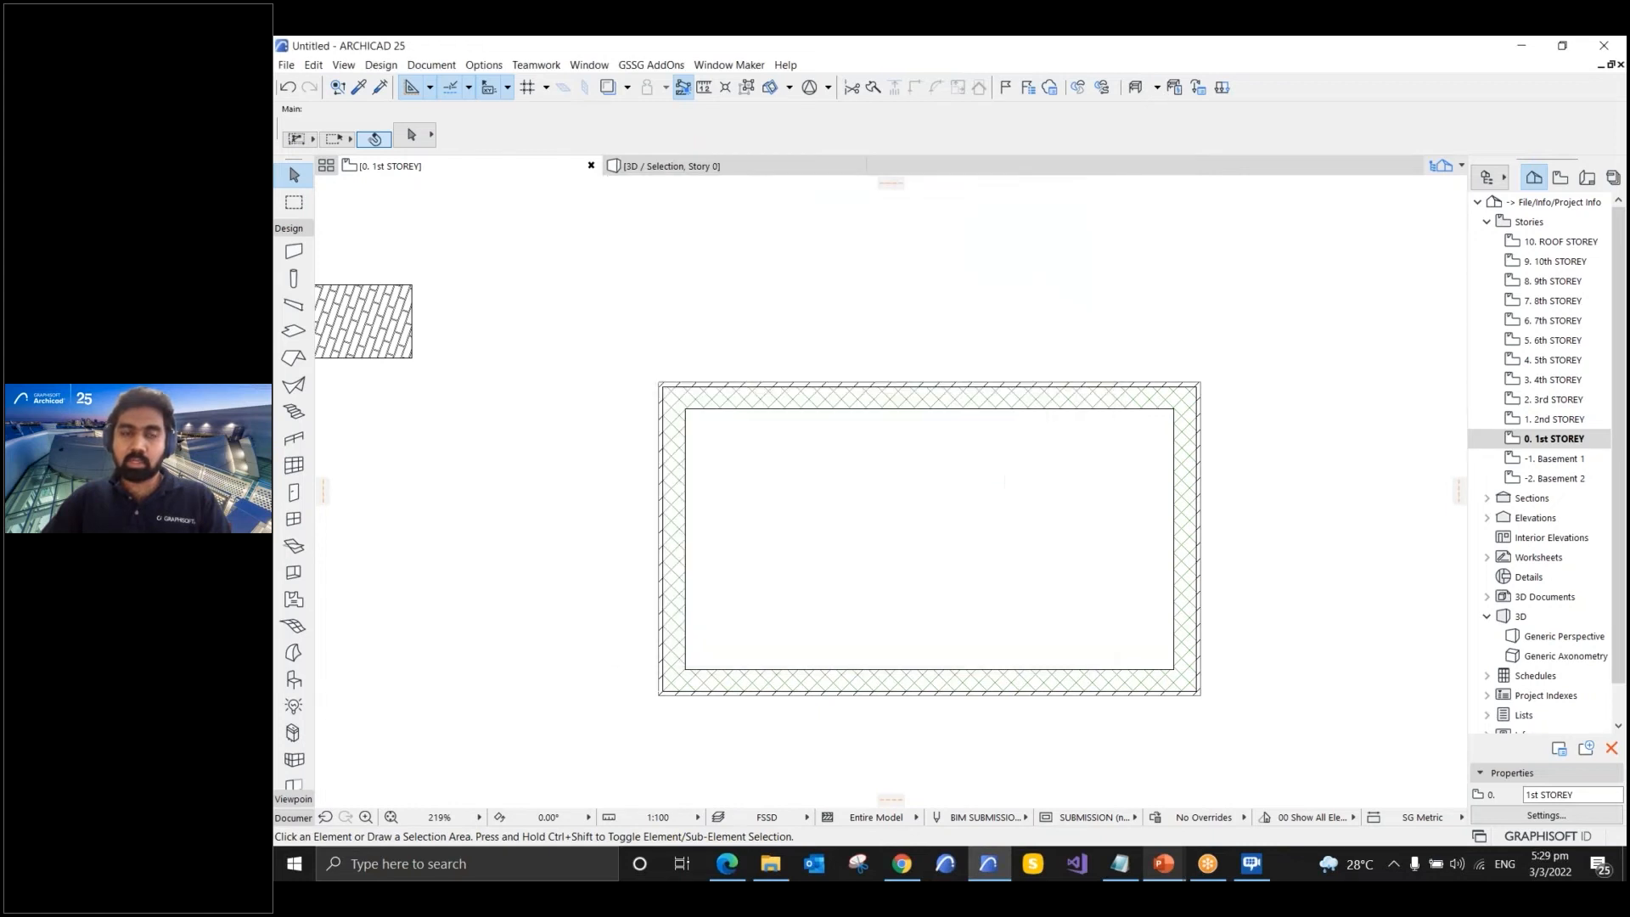
- Choose the Brick Wall w Footing profile in the Profile Manager and open it for editing
left_click(497, 68)
mouse_move(518, 84)
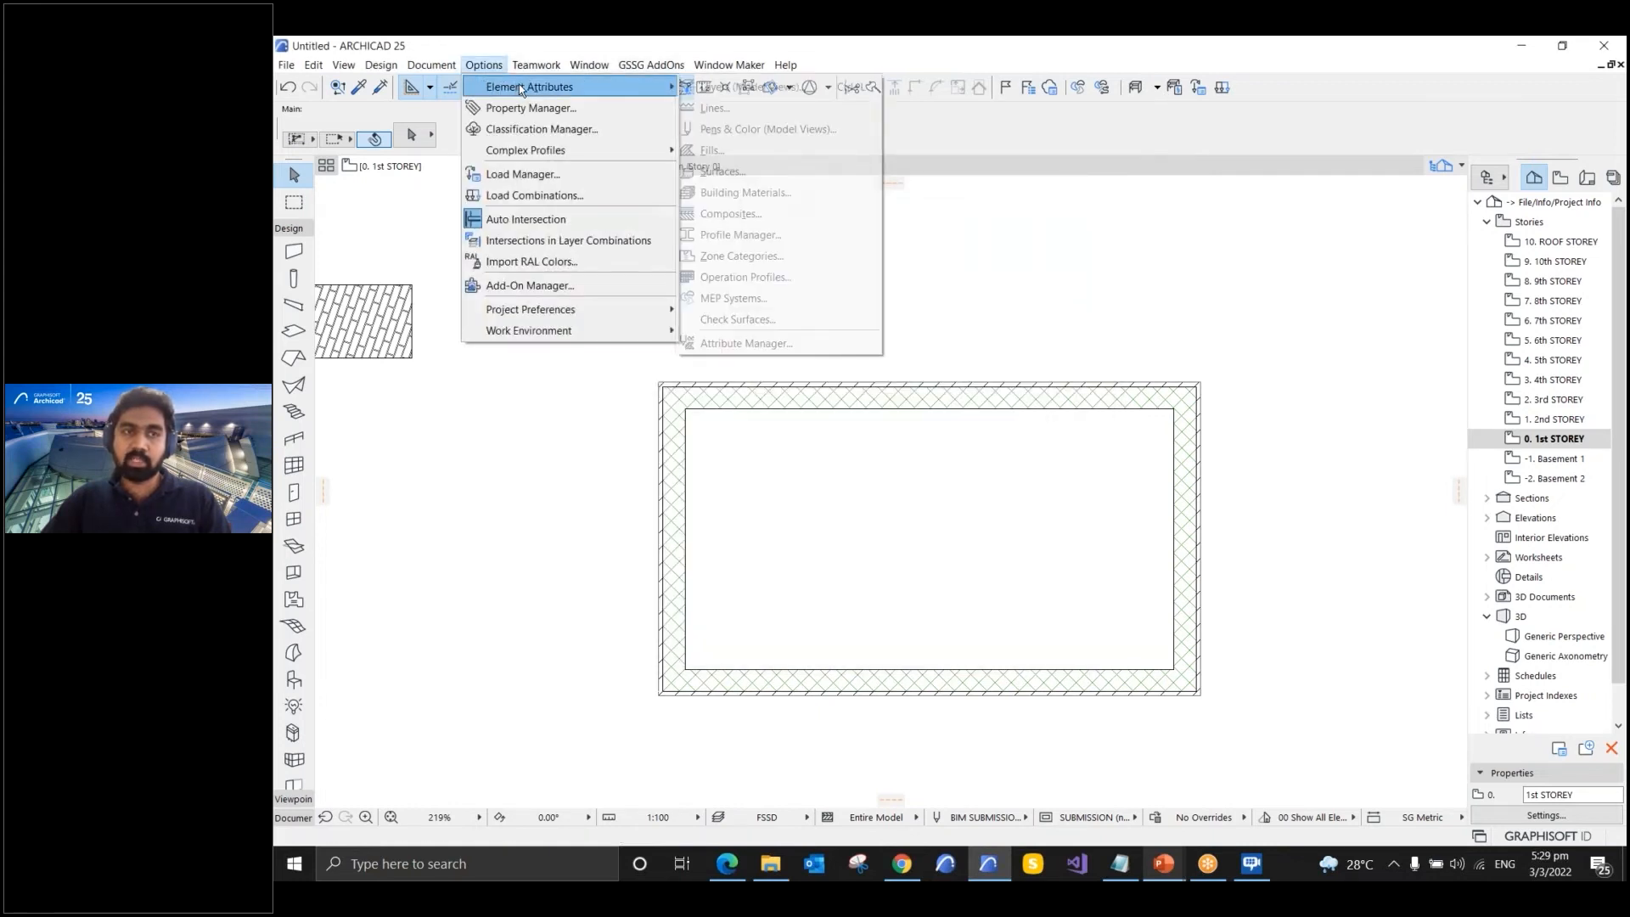
left_click(773, 239)
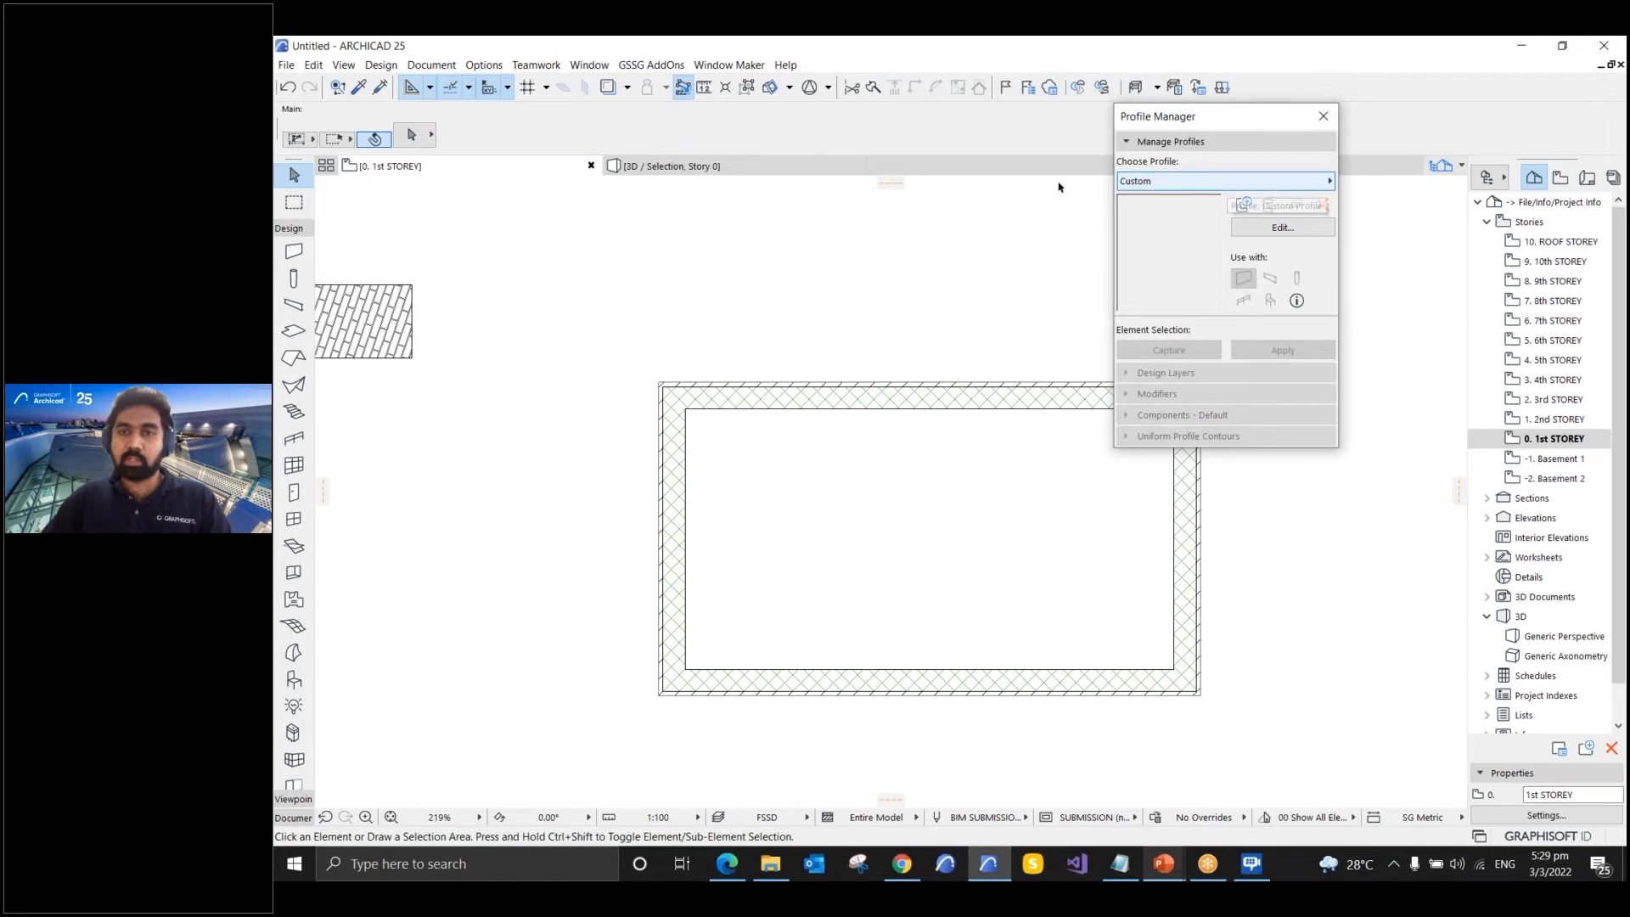
left_click_drag(1226, 119, 1300, 120)
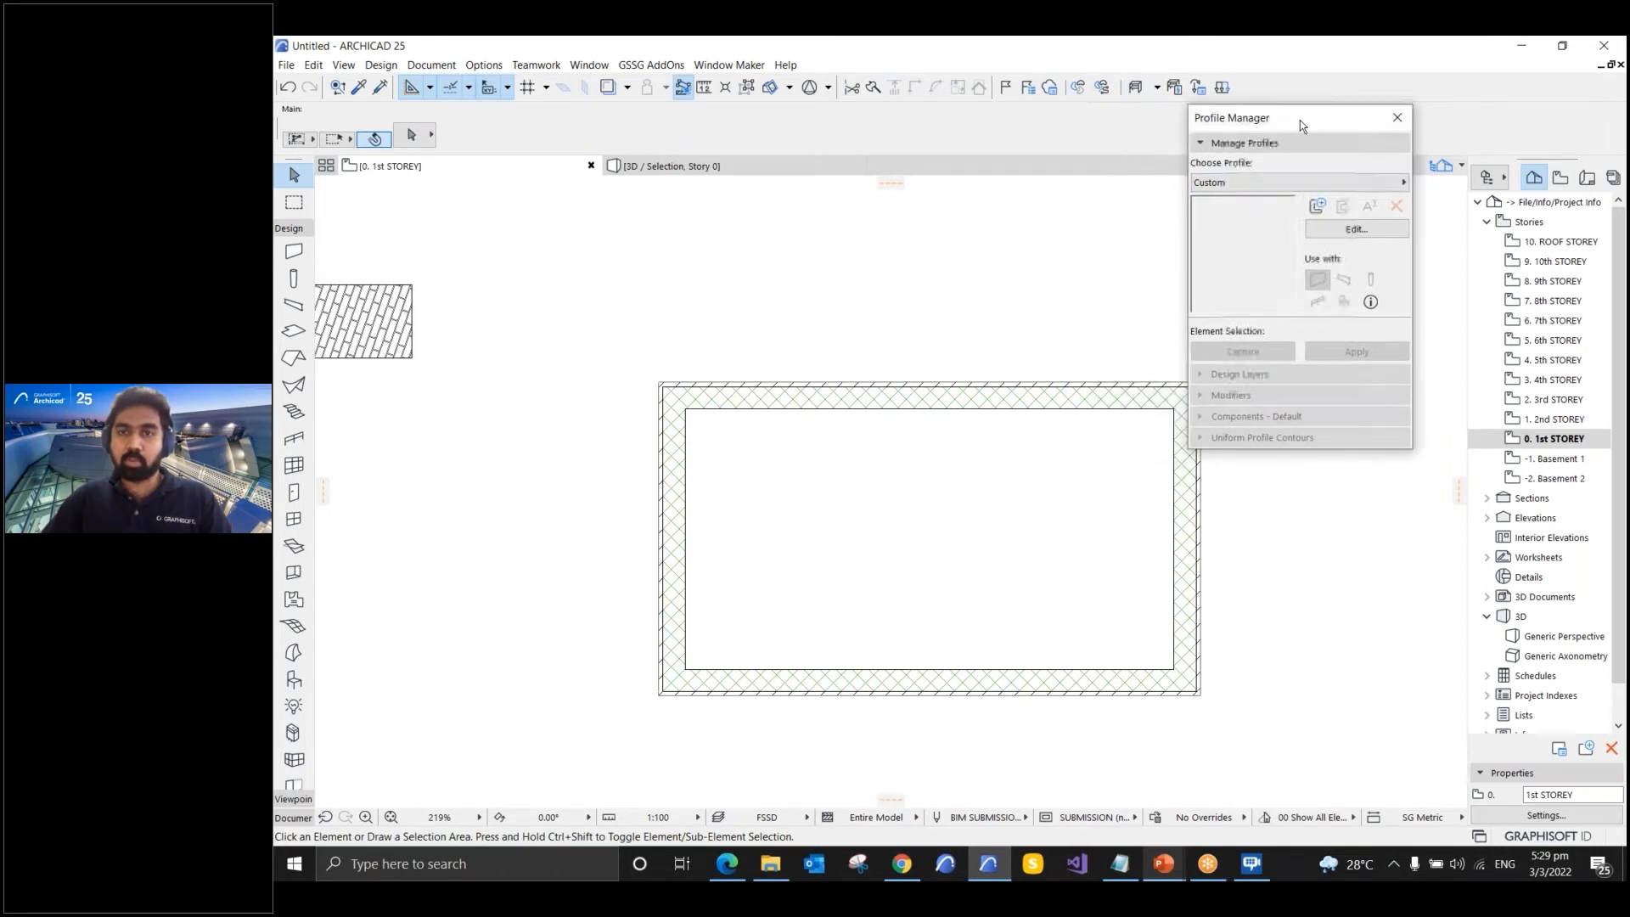
left_click(1314, 183)
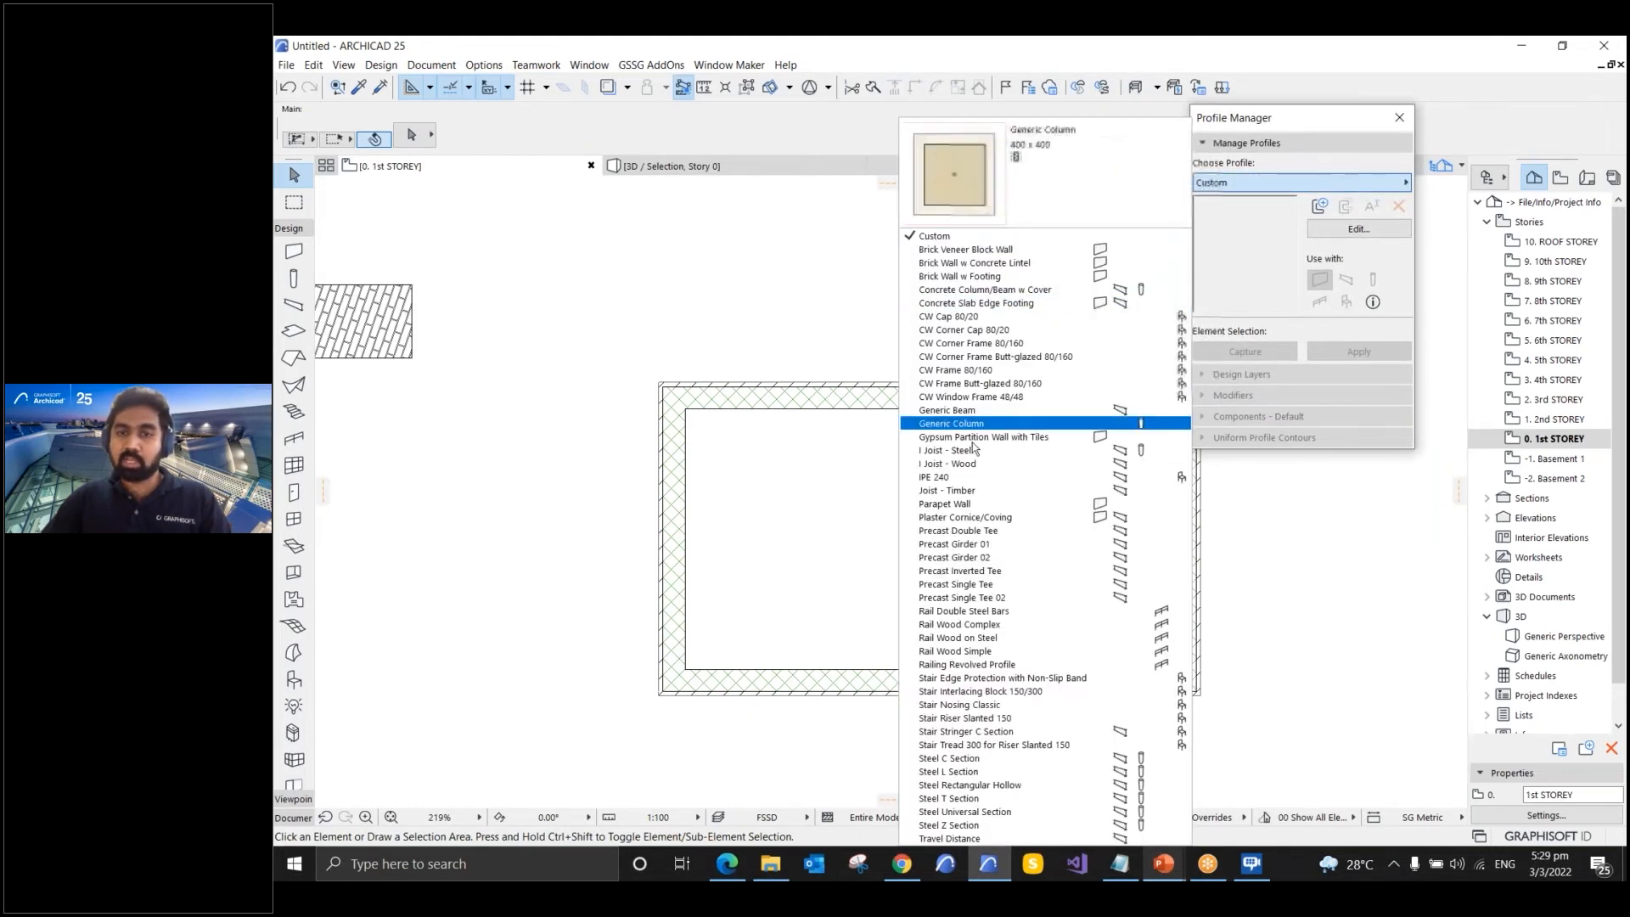
left_click(985, 276)
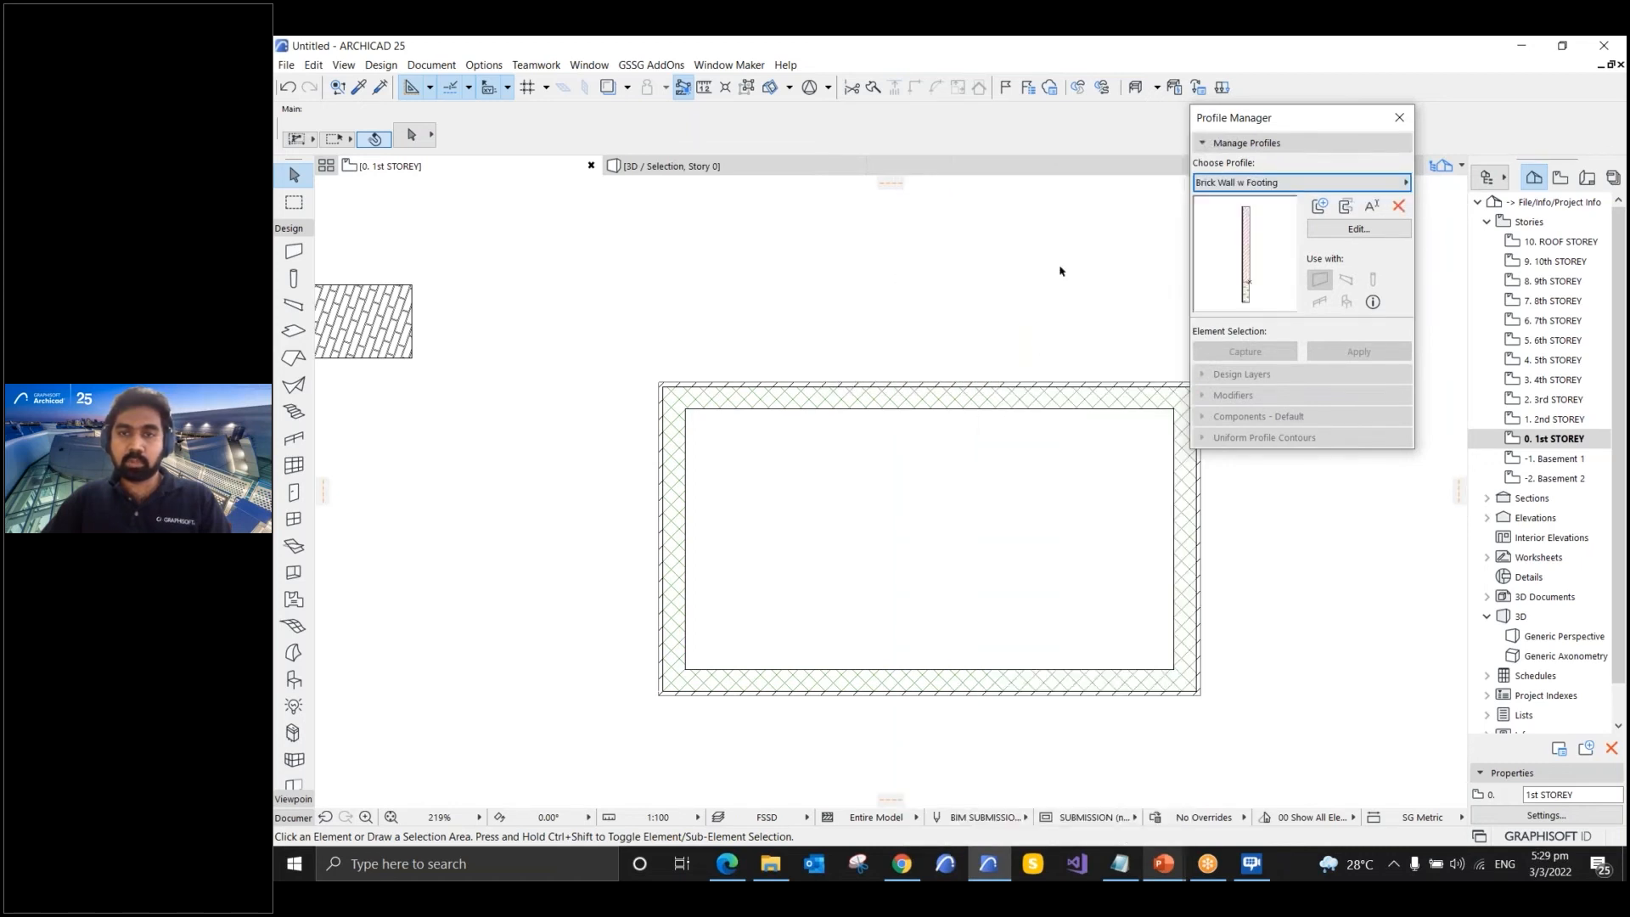
left_click(1358, 231)
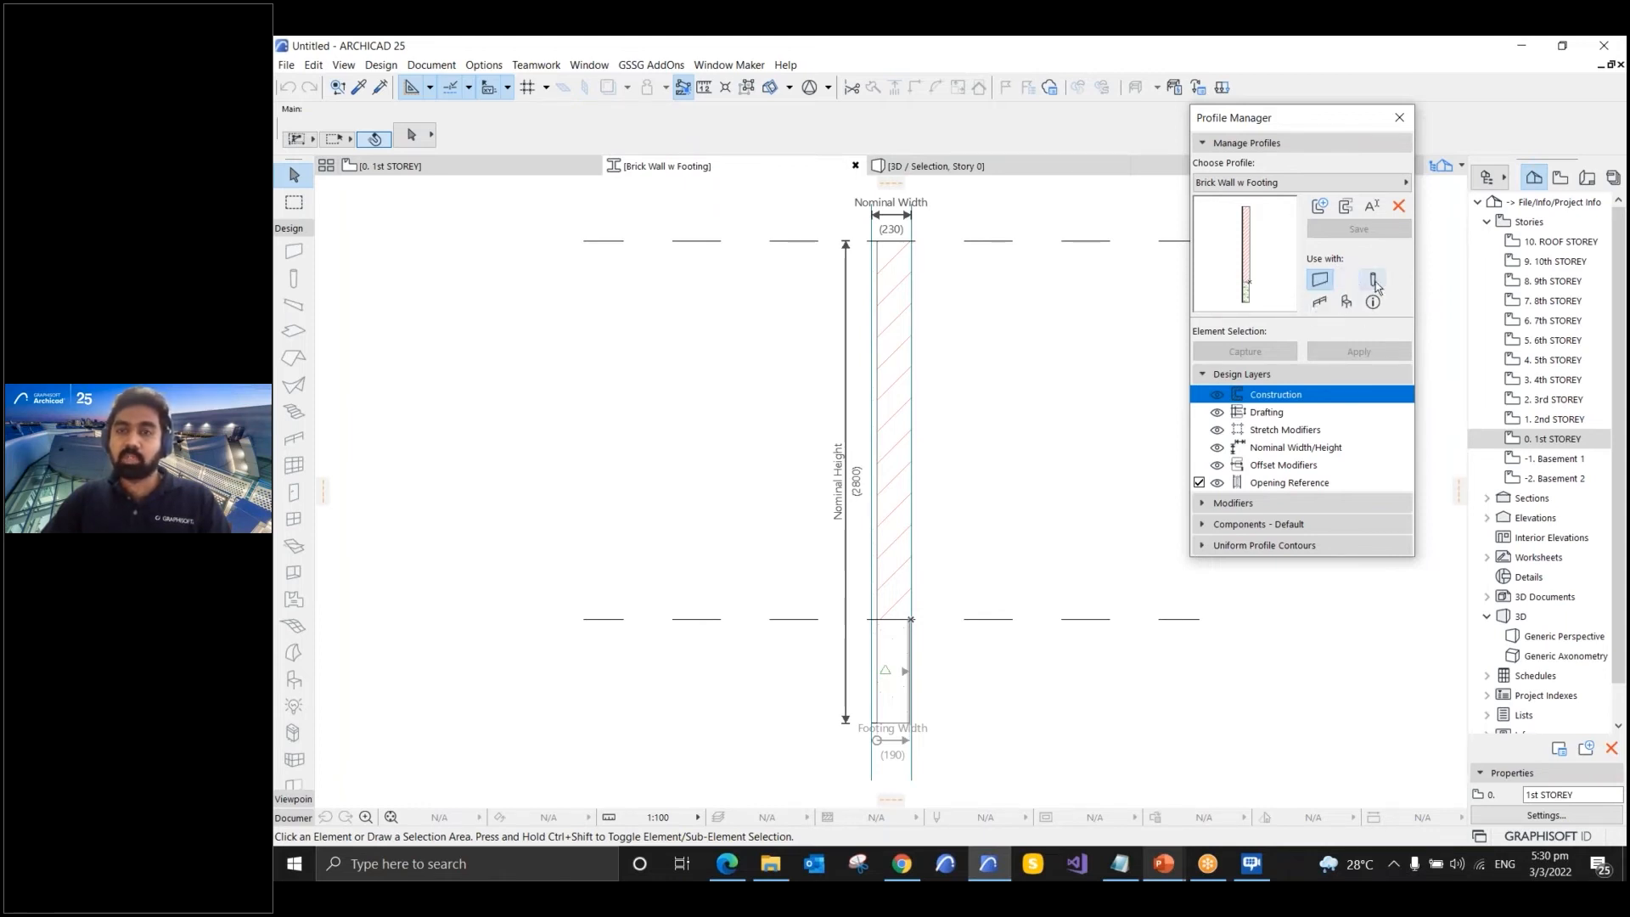
- Review which element types the Brick Wall w Footing profile can be used with and its modifiers, and close the Profile Manager
key("ctrl")
key("ctrl")
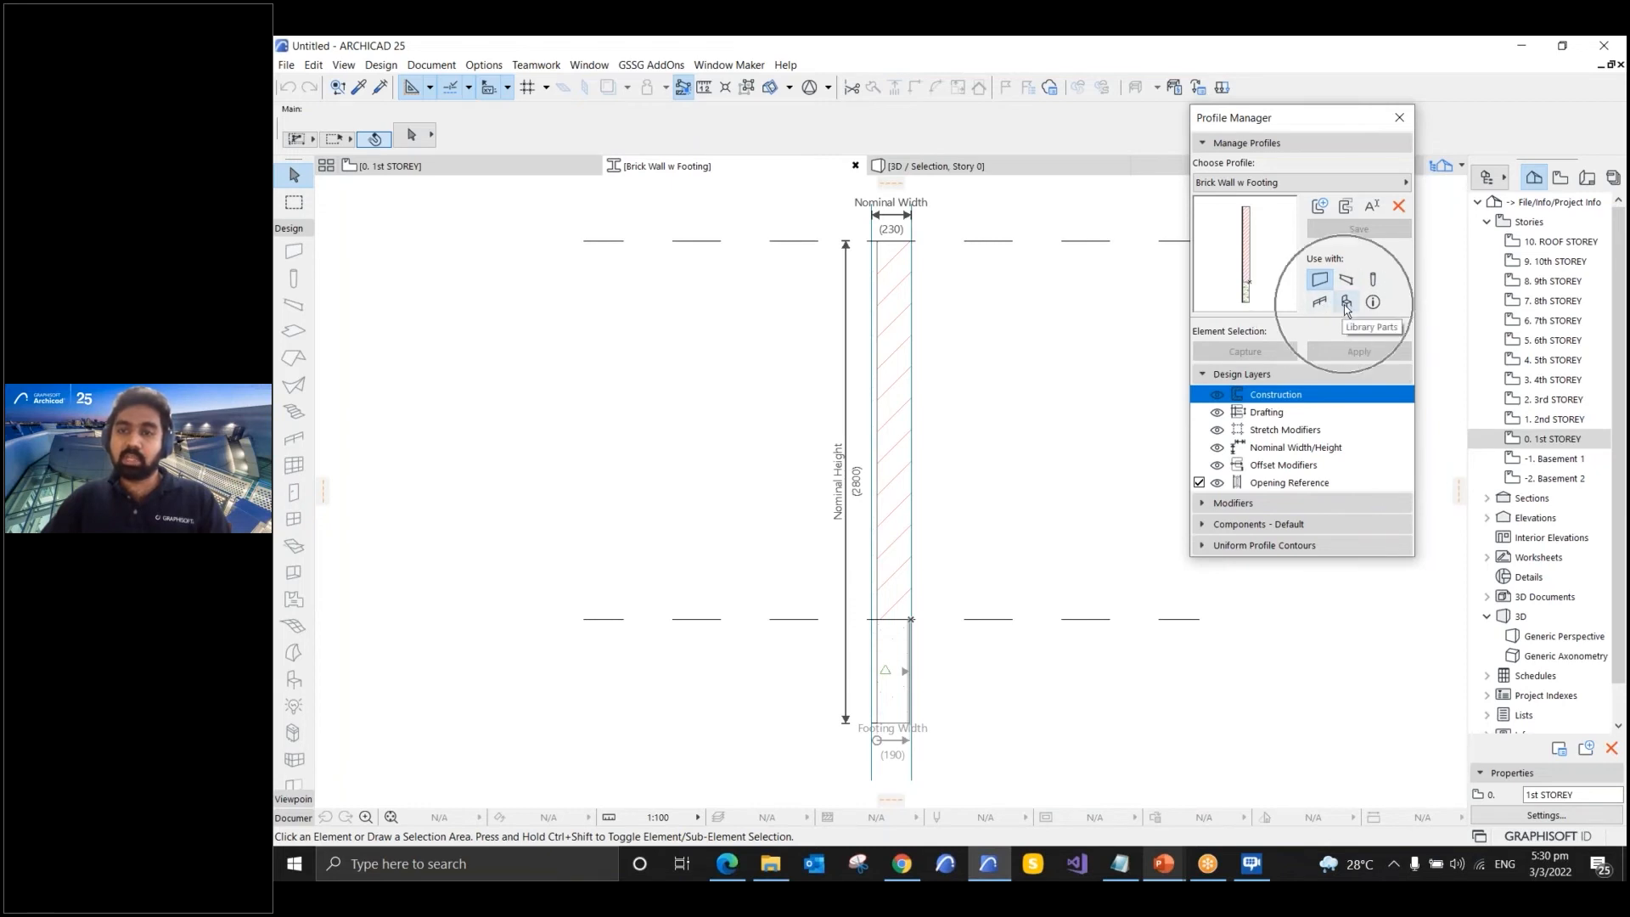
left_click(1205, 504)
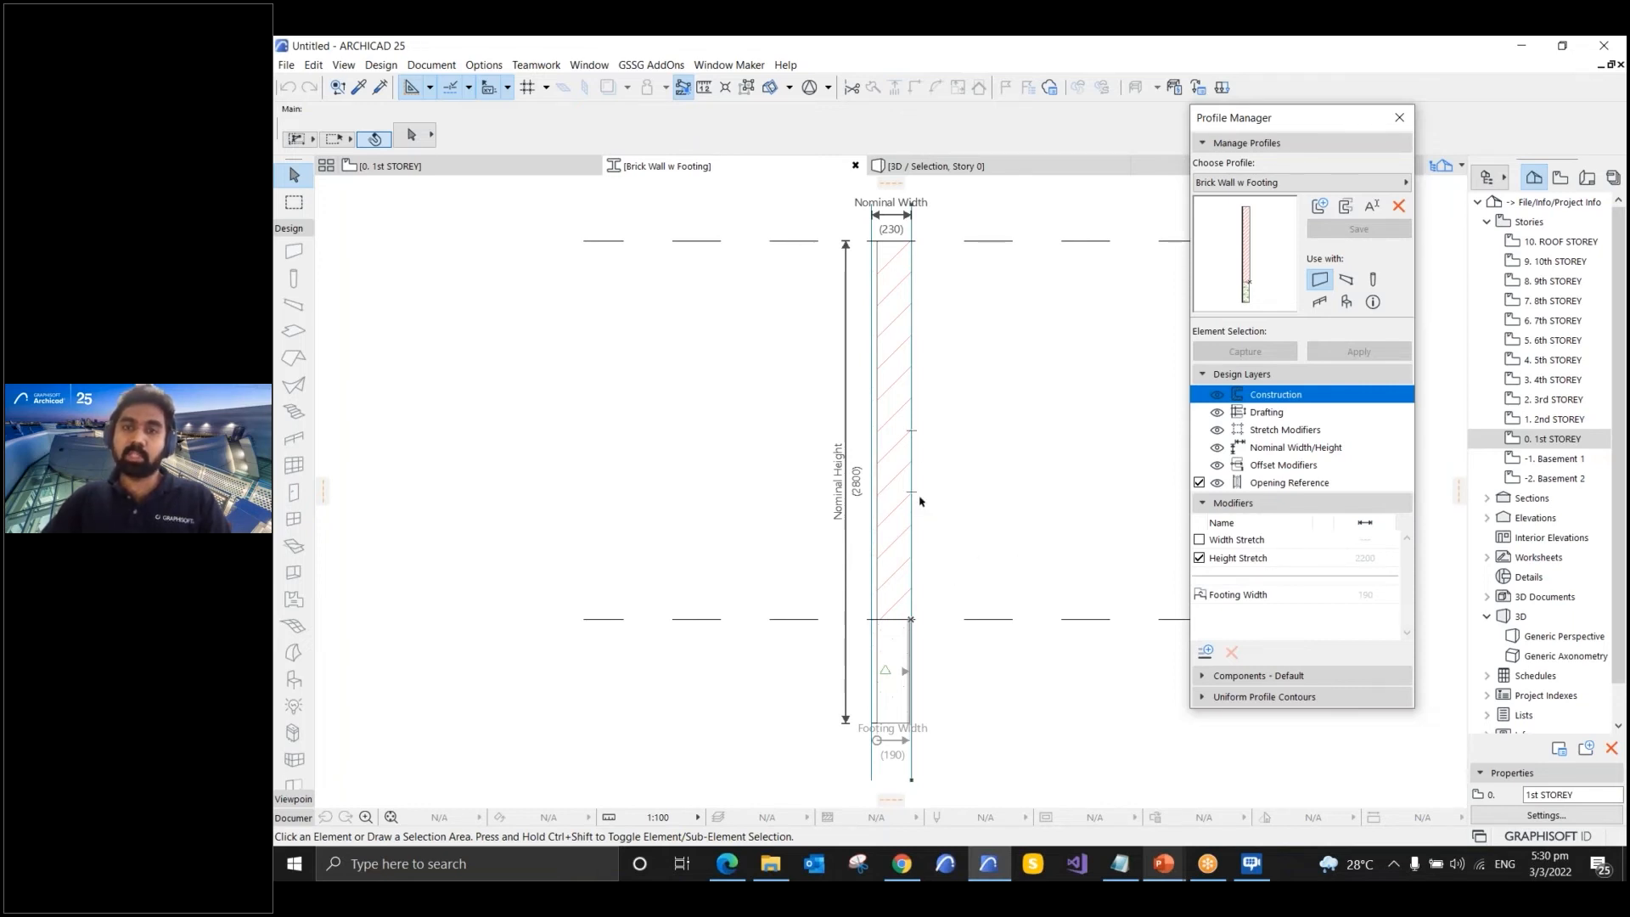
left_click(1399, 120)
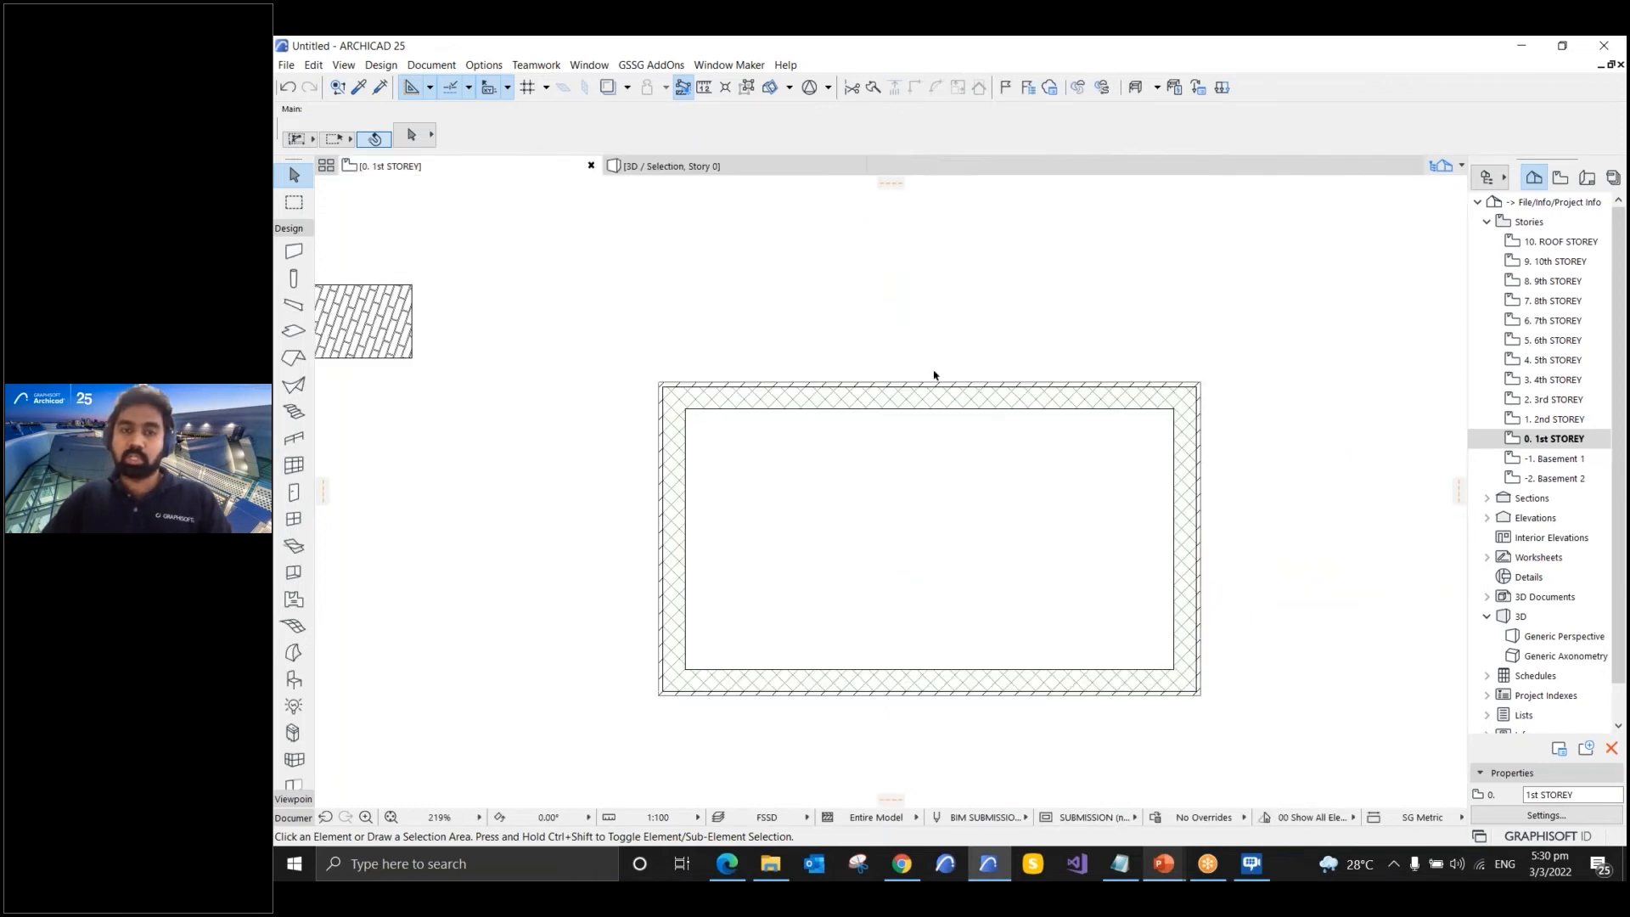
- Open the Zone Categories settings and look through the available categories, keeping GFA Zone selected
left_click(492, 65)
mouse_move(517, 87)
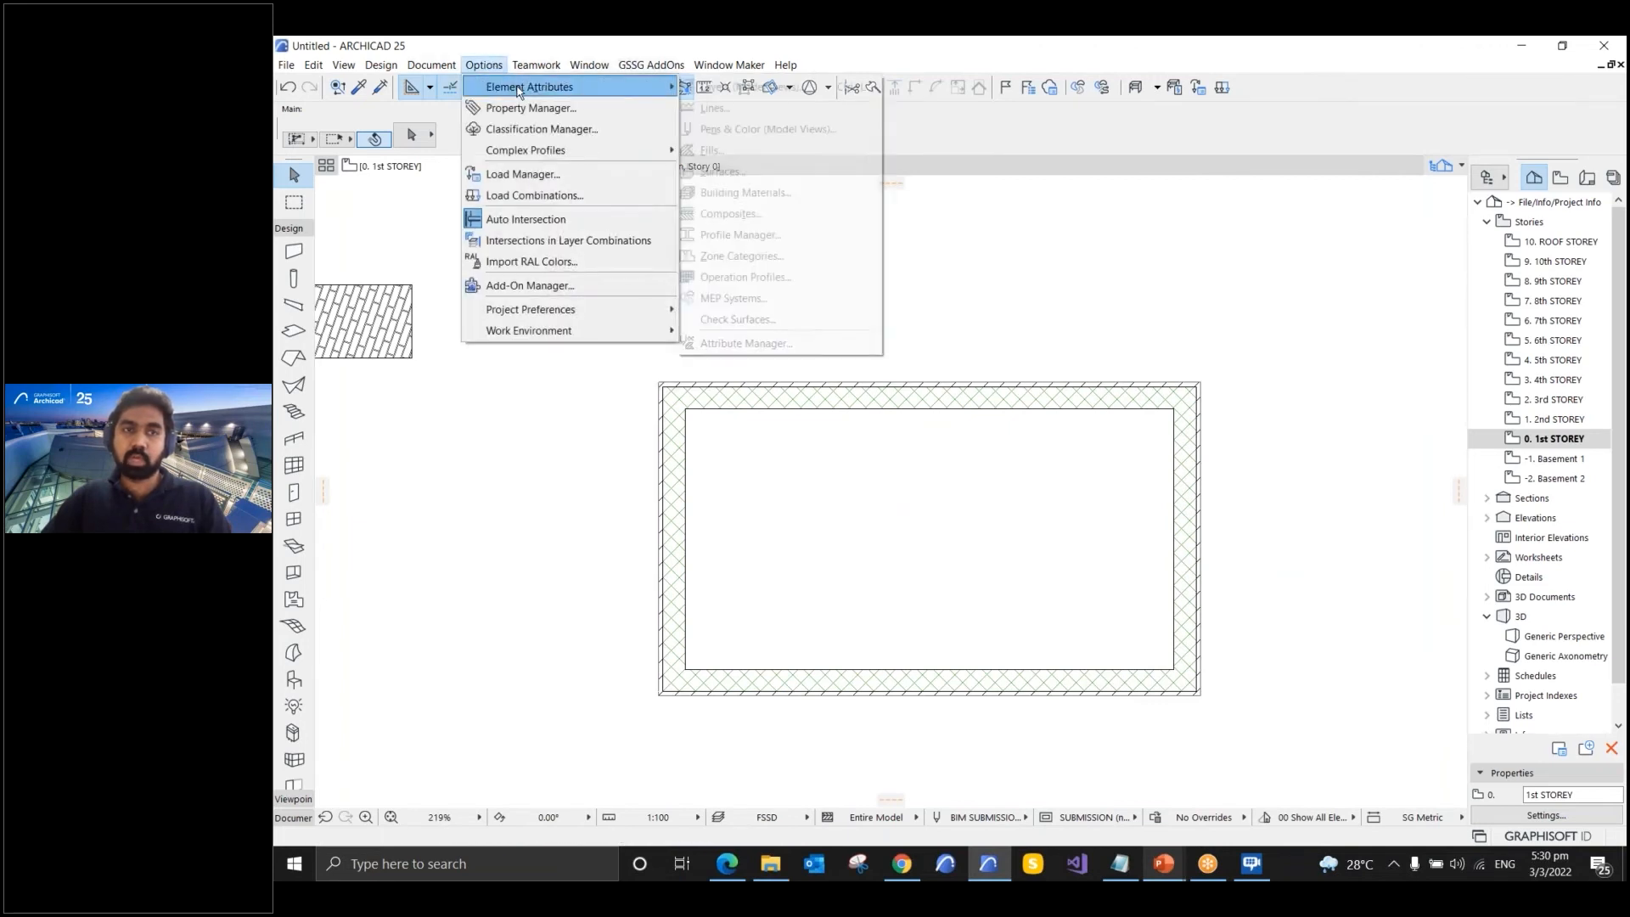
left_click(736, 255)
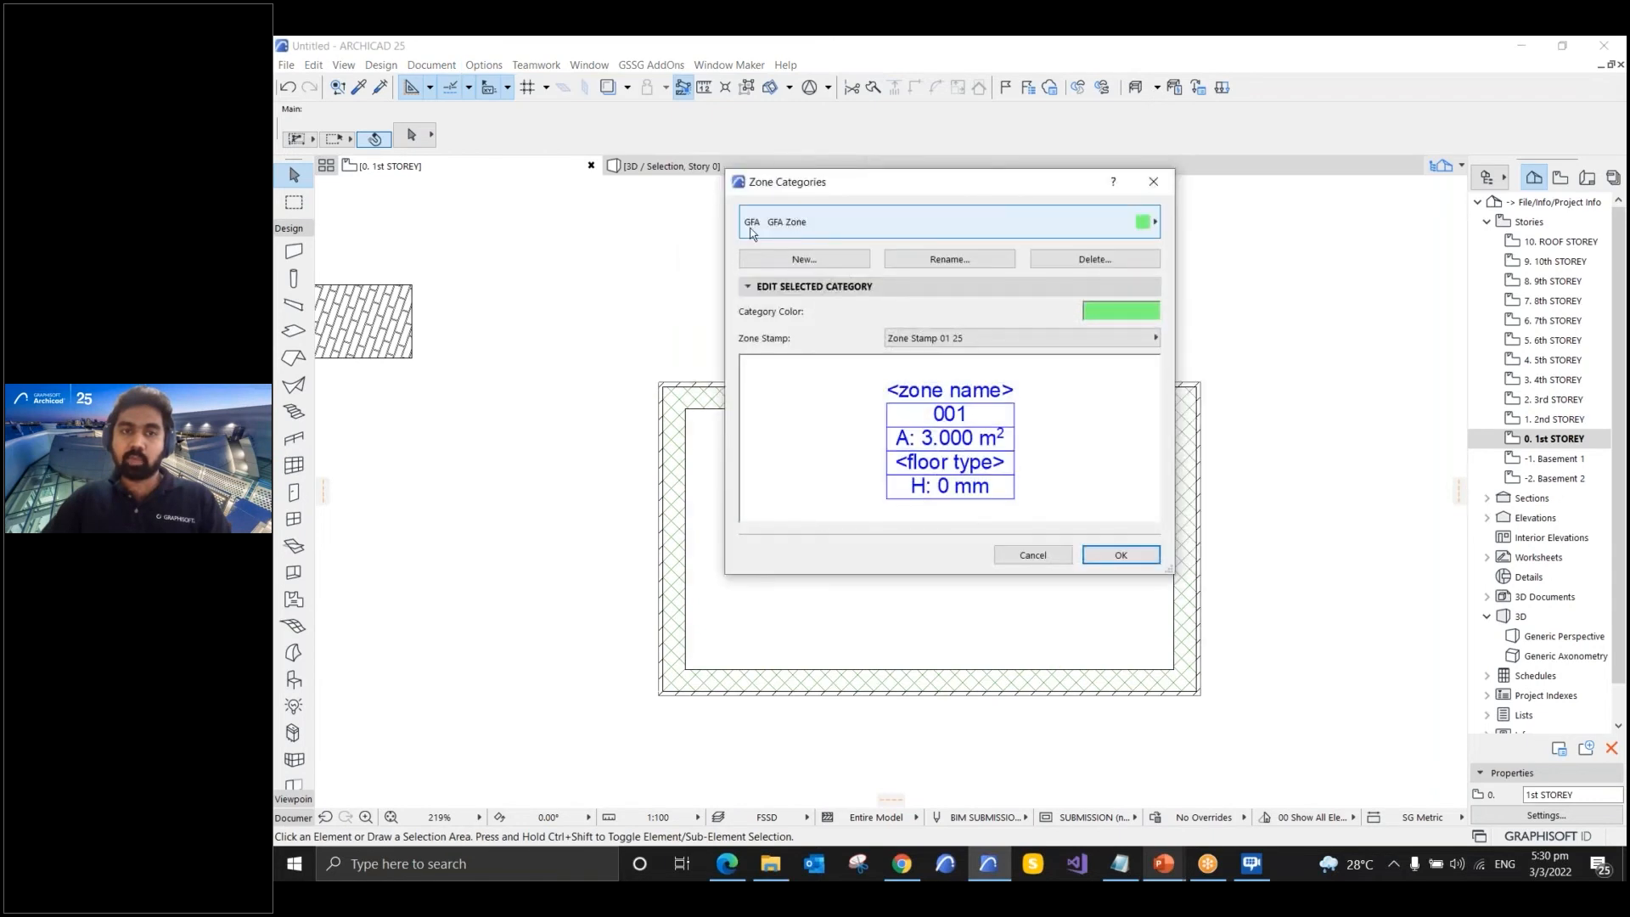
left_click_drag(813, 183, 776, 150)
left_click(943, 191)
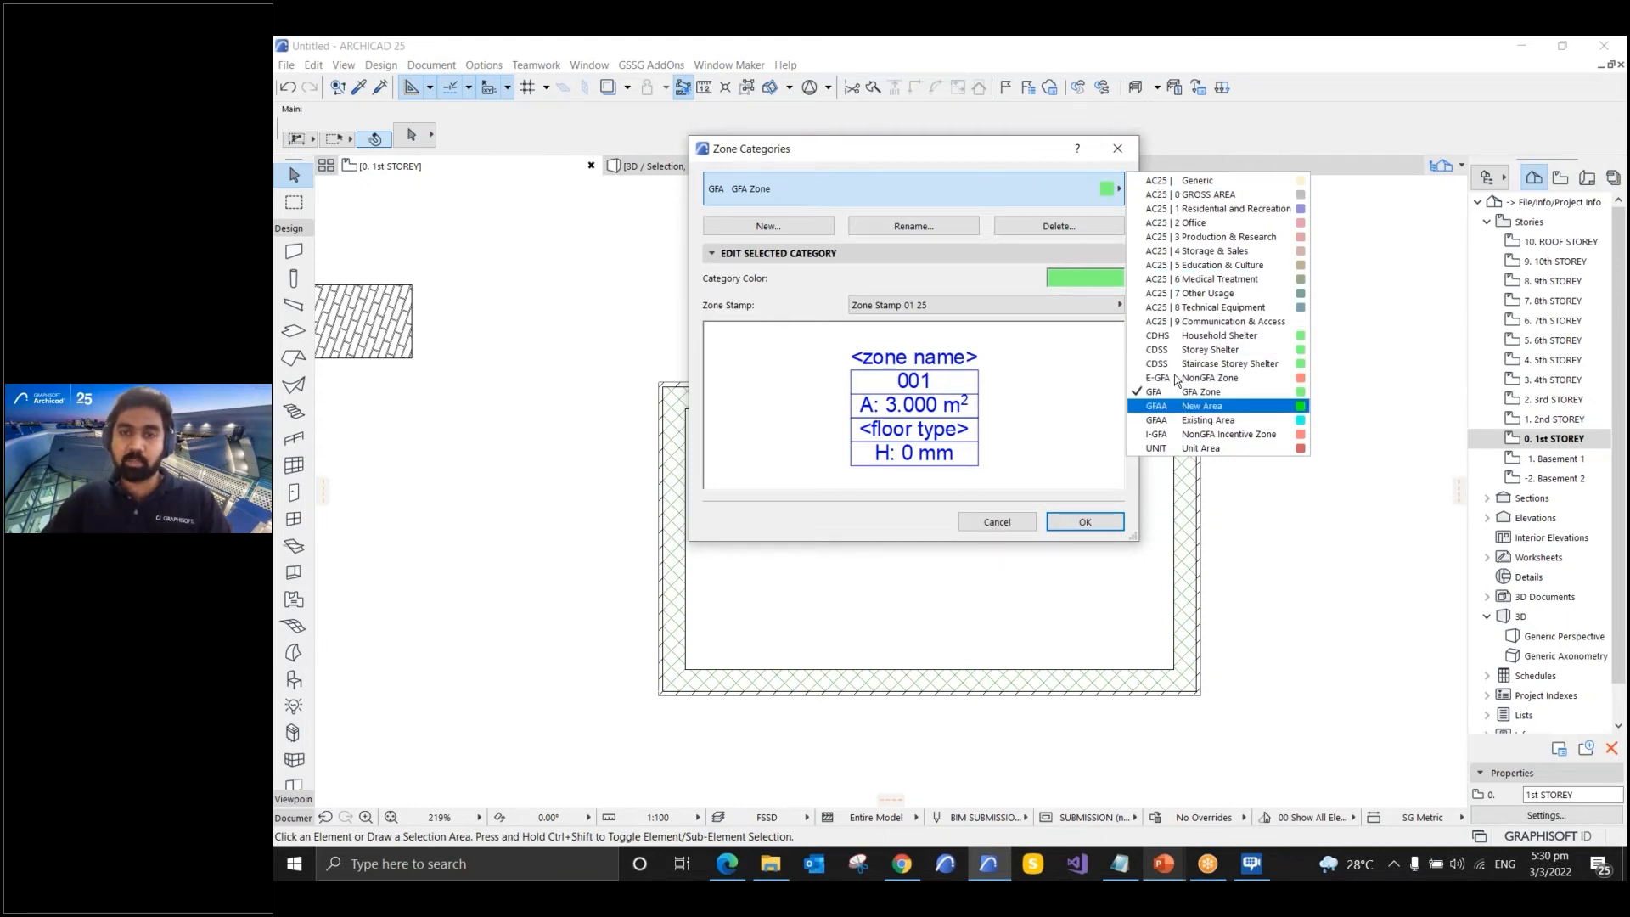
left_click(927, 266)
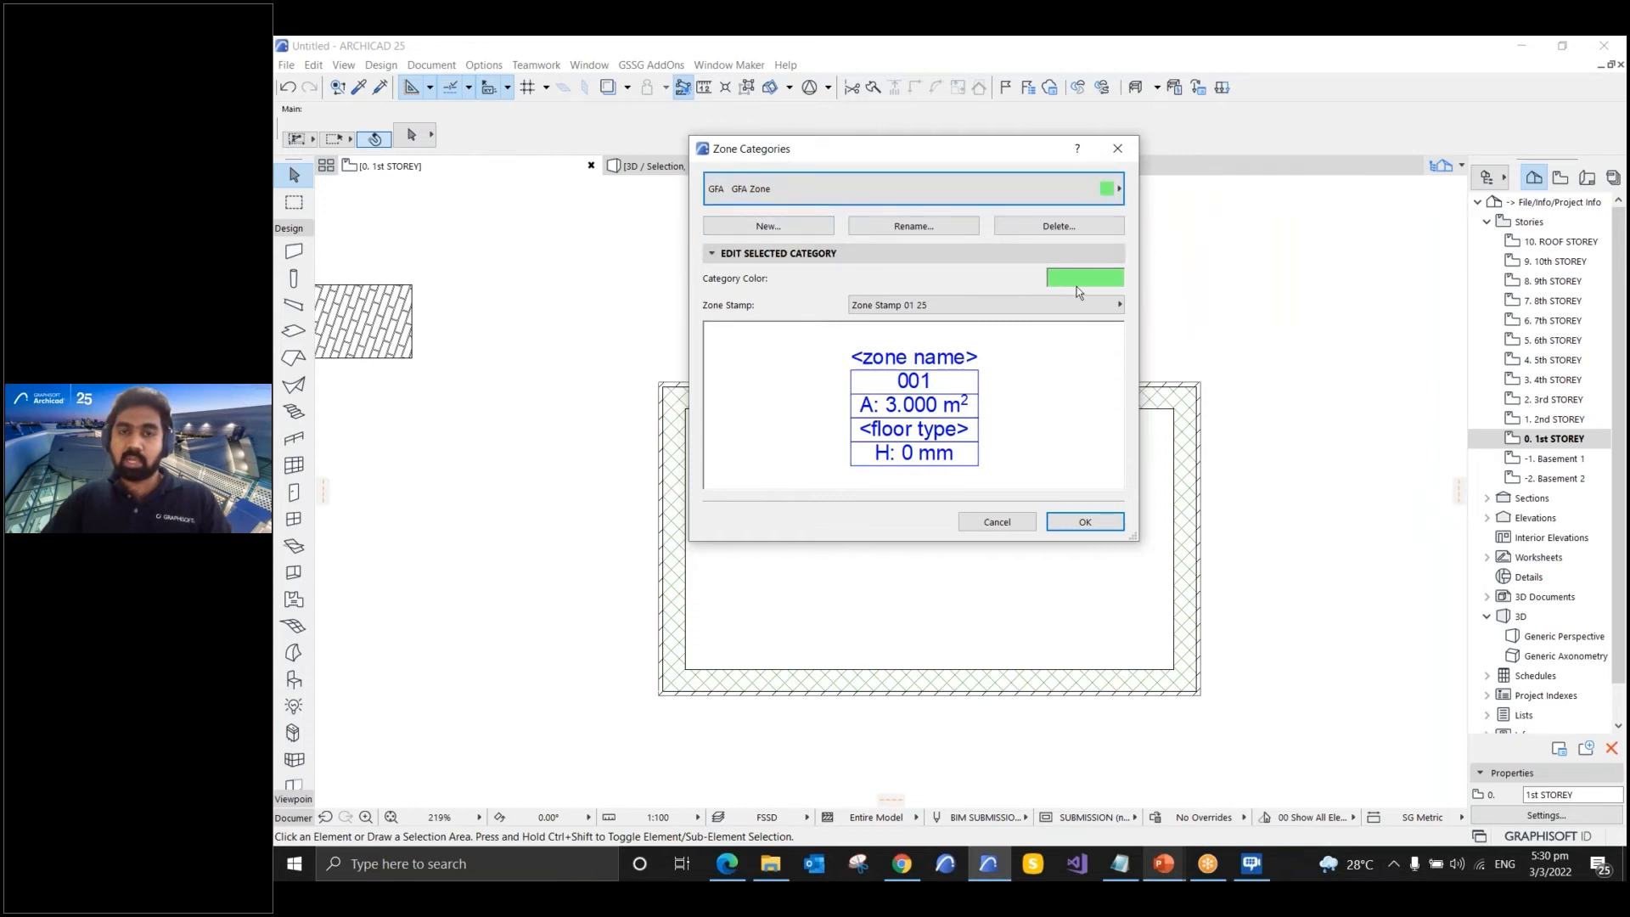
- Look through the zone stamps available for the GFA Zone category, keep Zone Stamp 01 25 and close the zone settings
left_click(1012, 303)
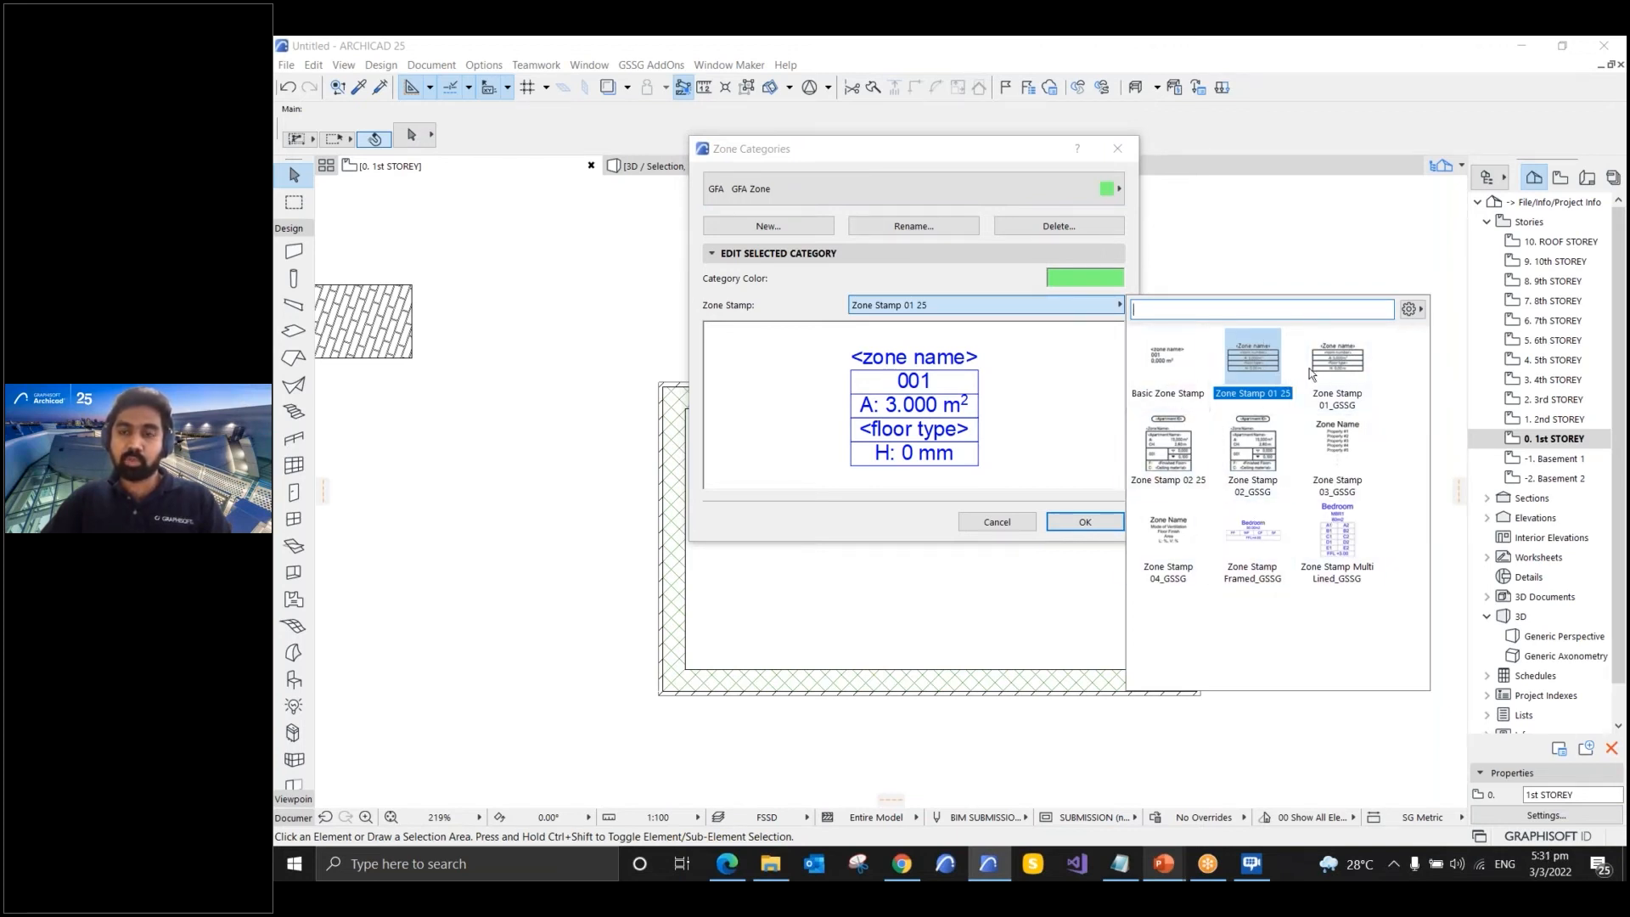
left_click(1003, 384)
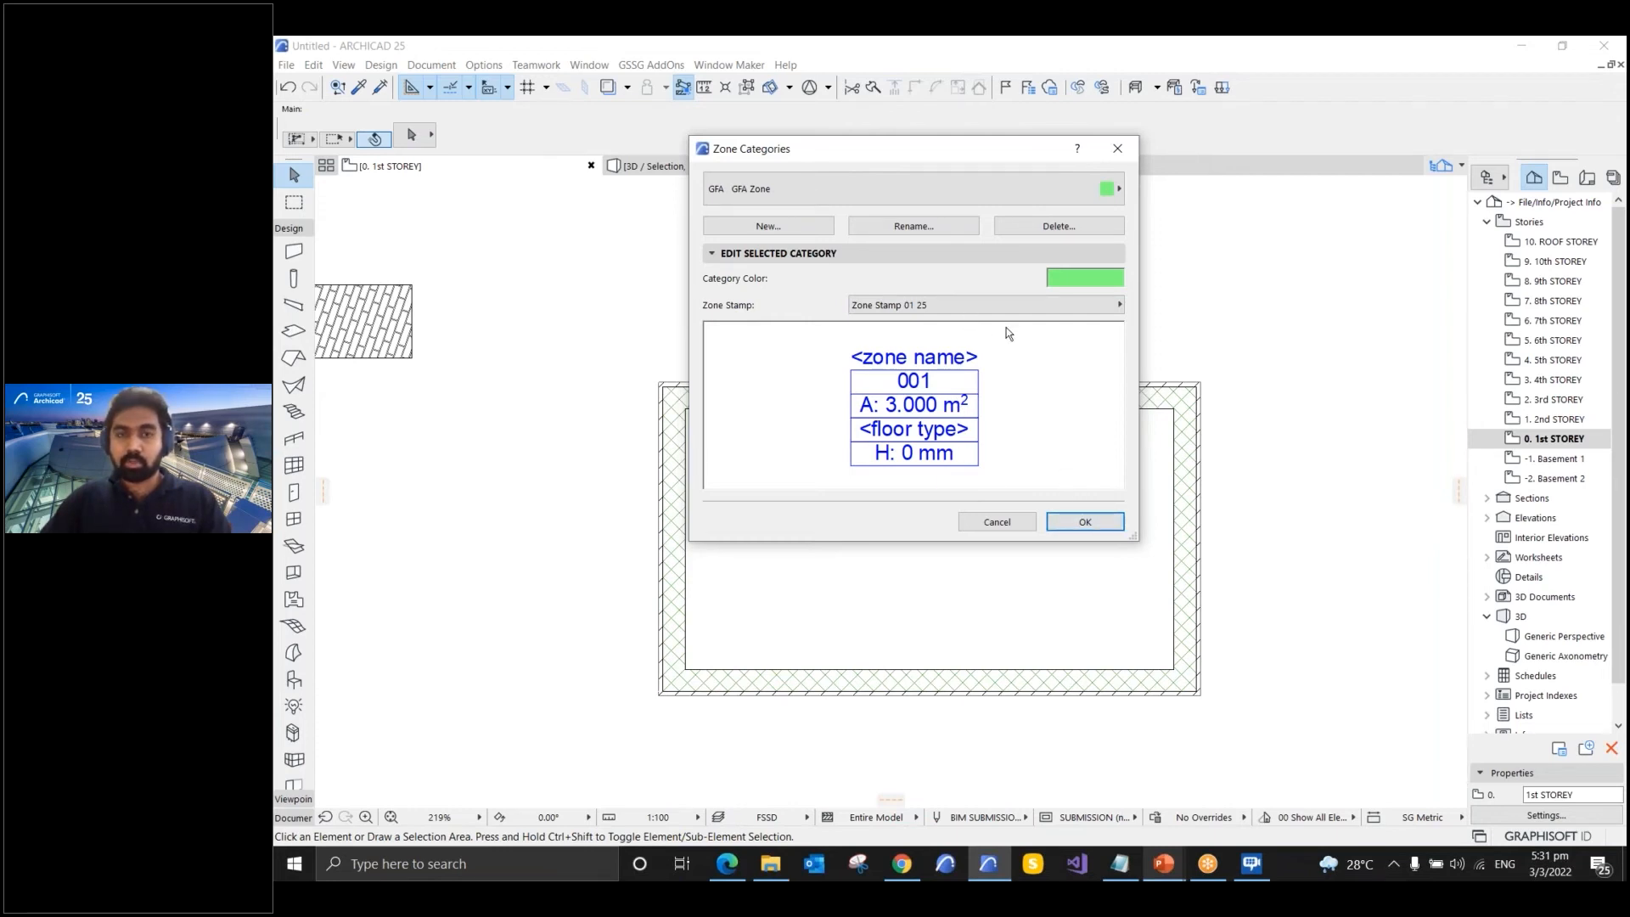
left_click(925, 312)
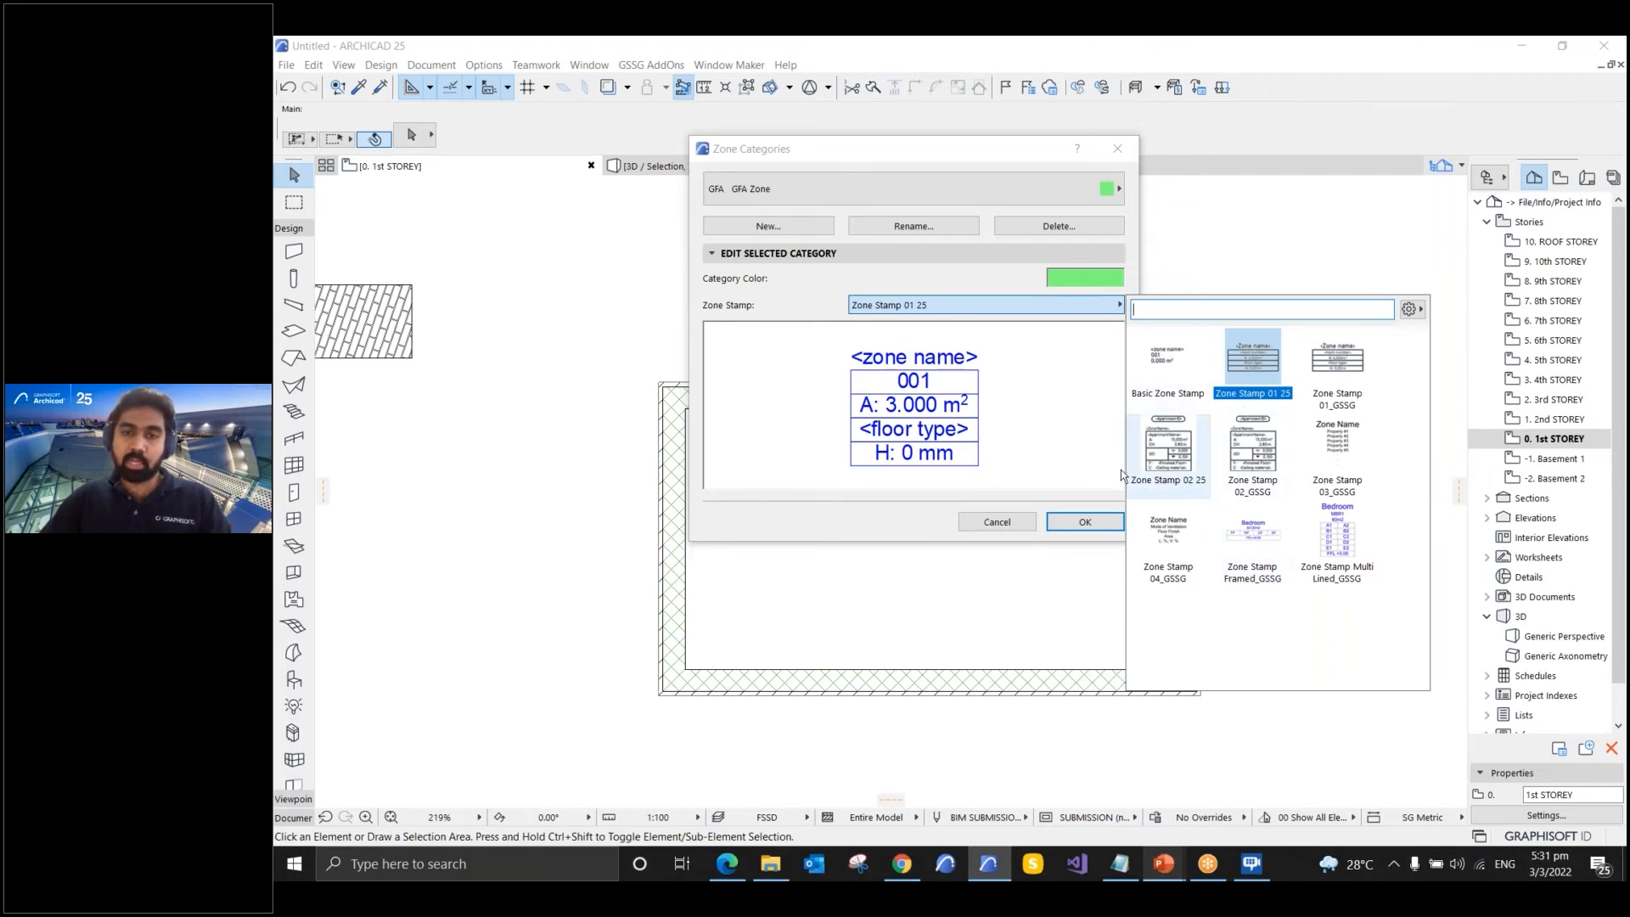
left_click(1060, 527)
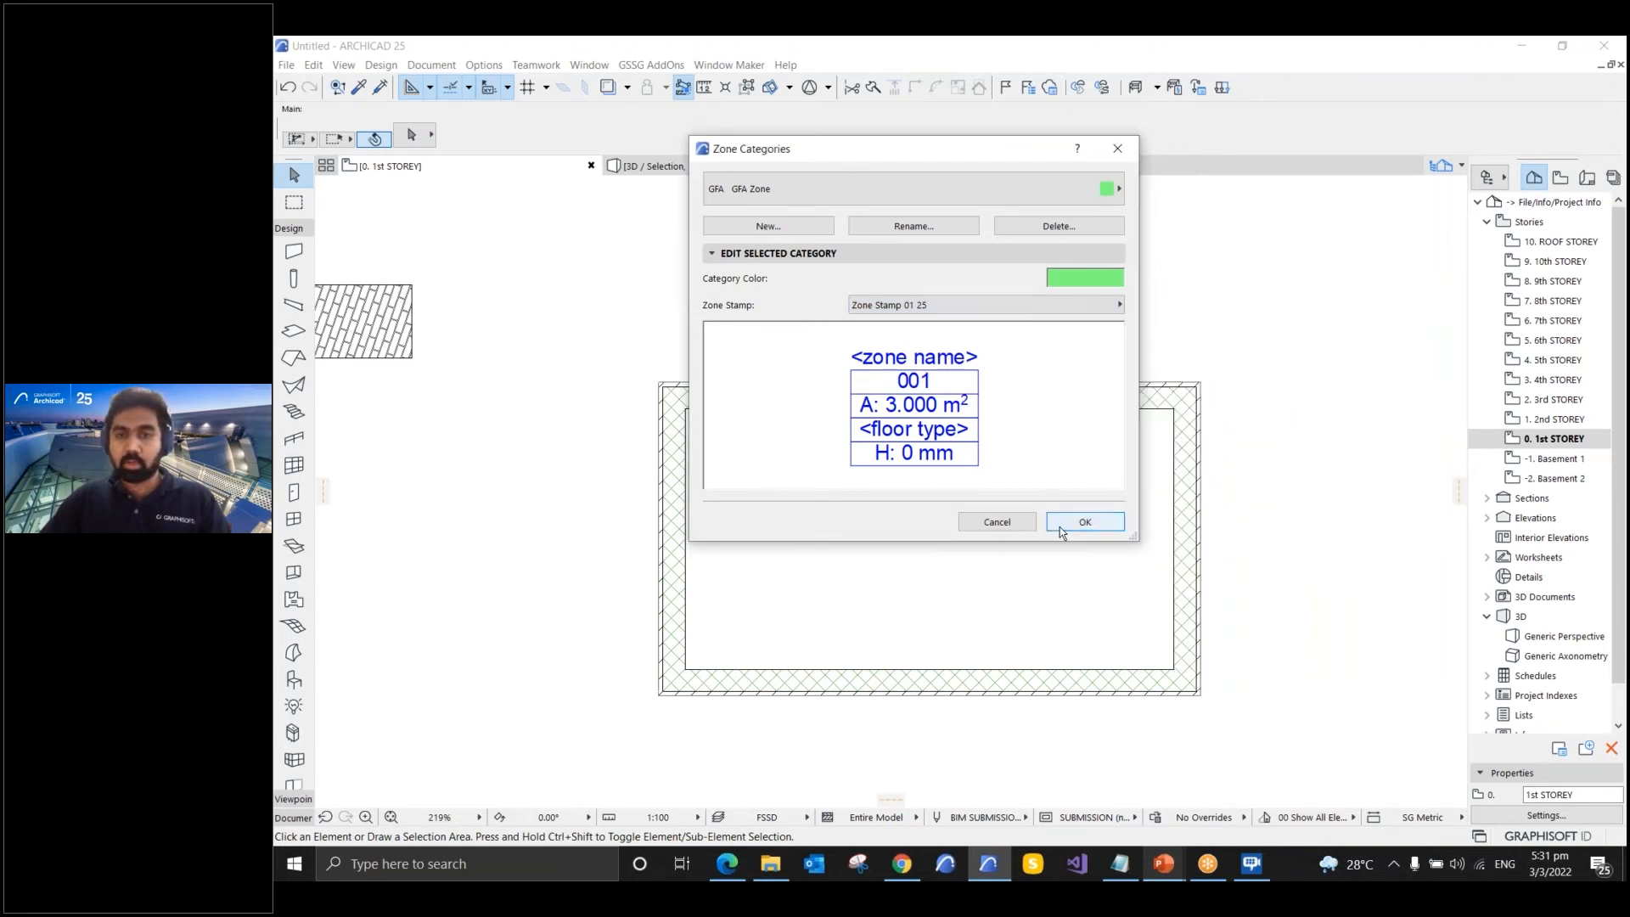
left_click(1061, 524)
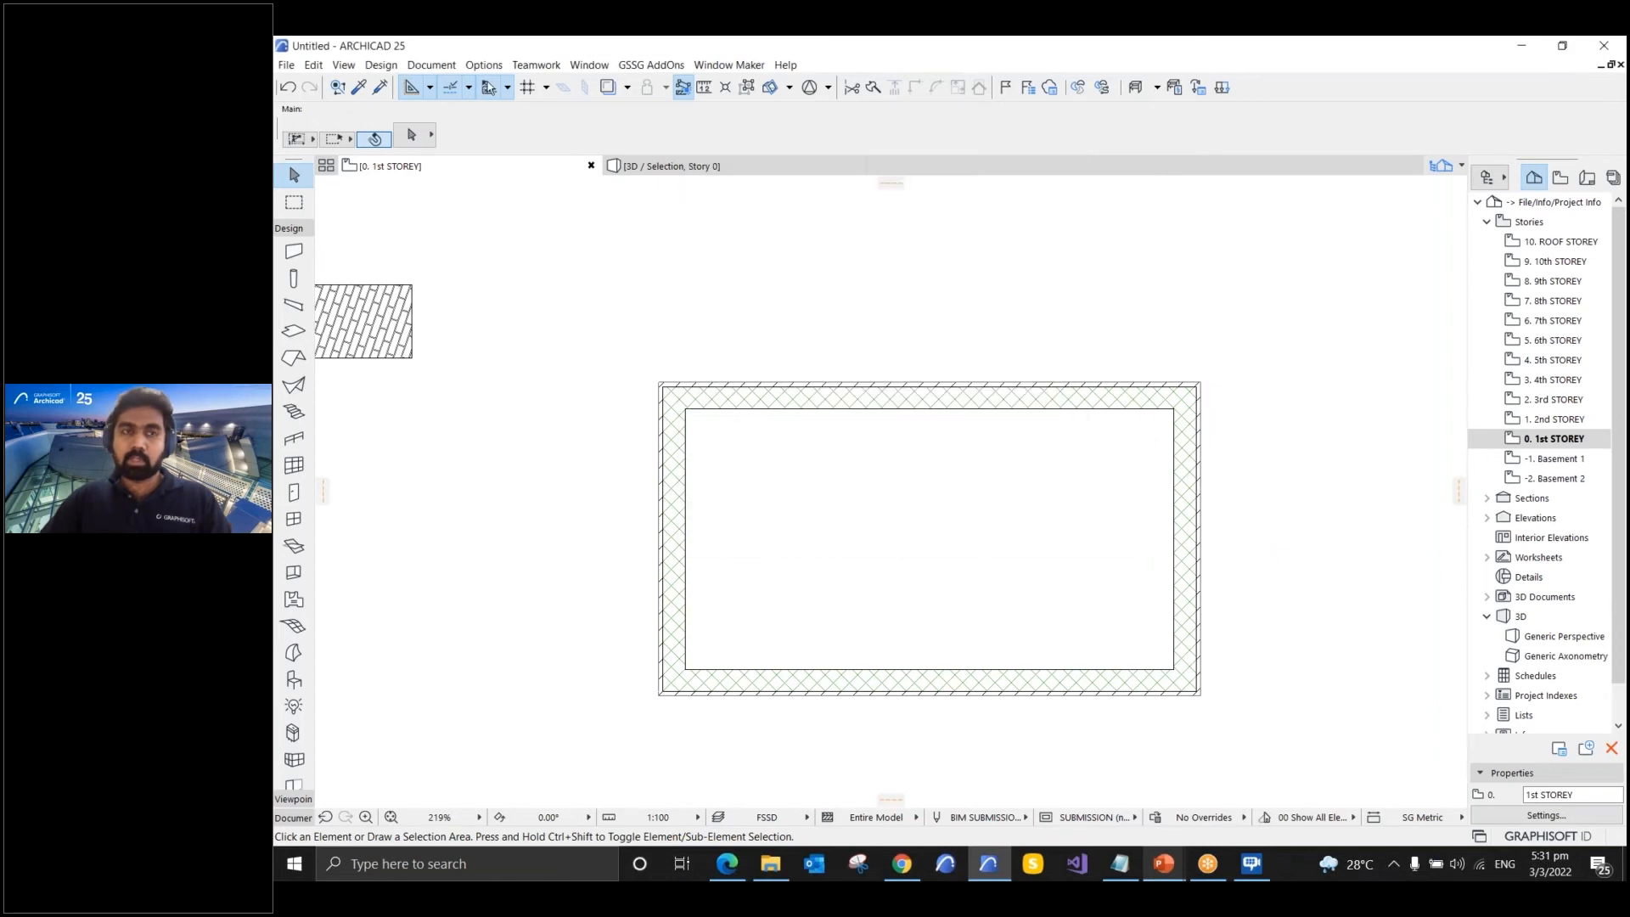
- Open the MEP Systems settings, widen and reposition the dialog to view the available systems, and close it
left_click(484, 65)
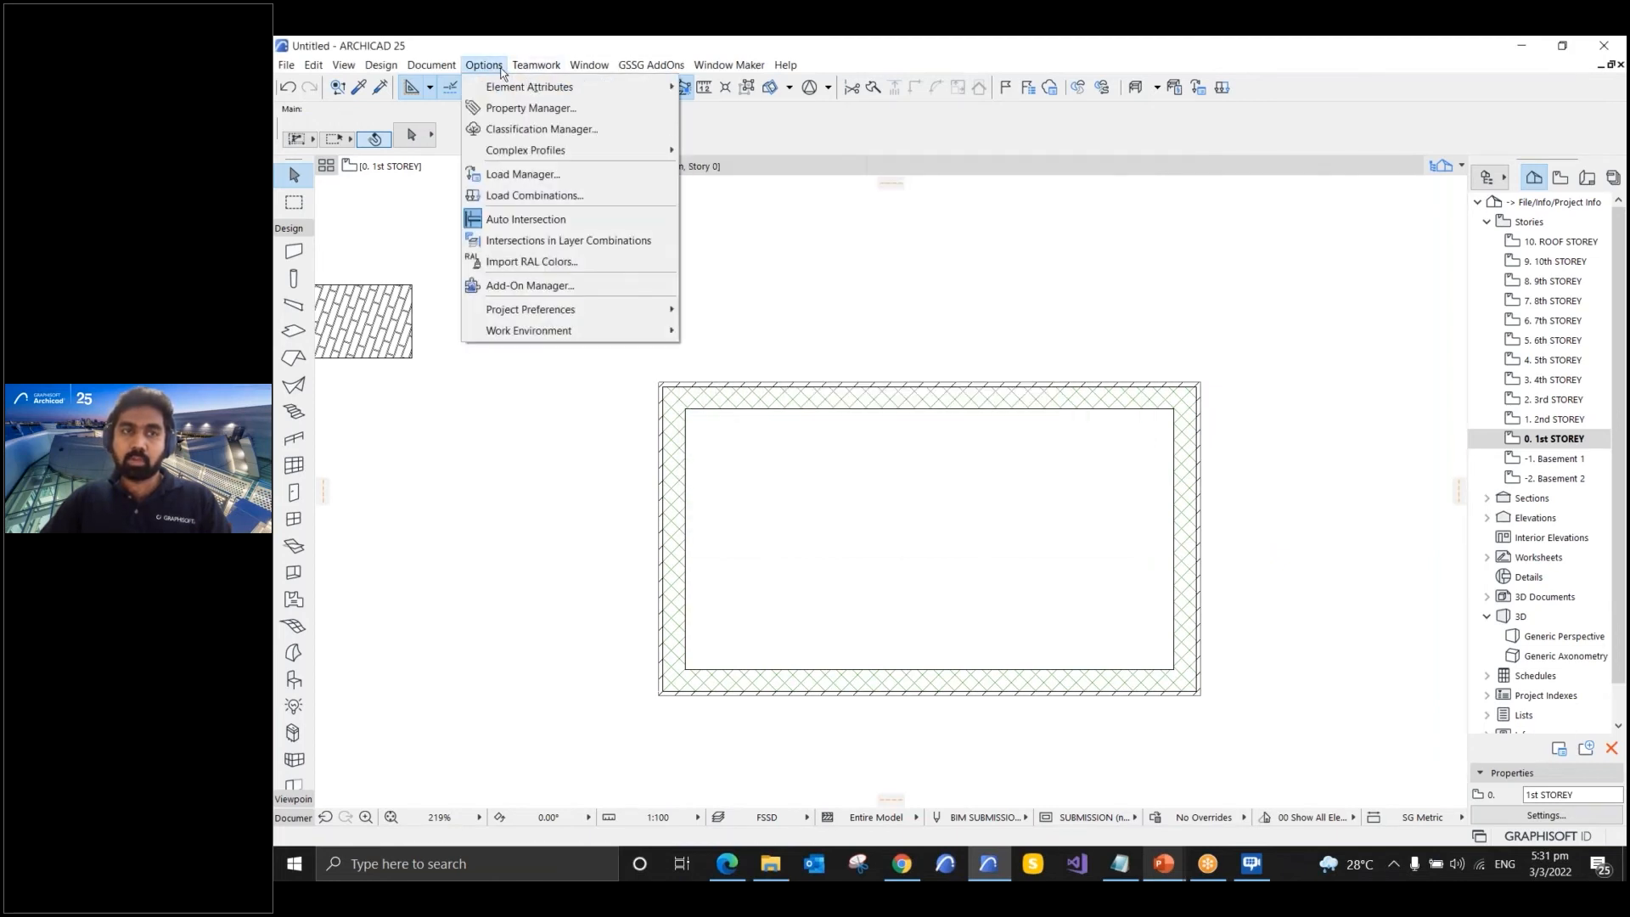
mouse_move(544, 86)
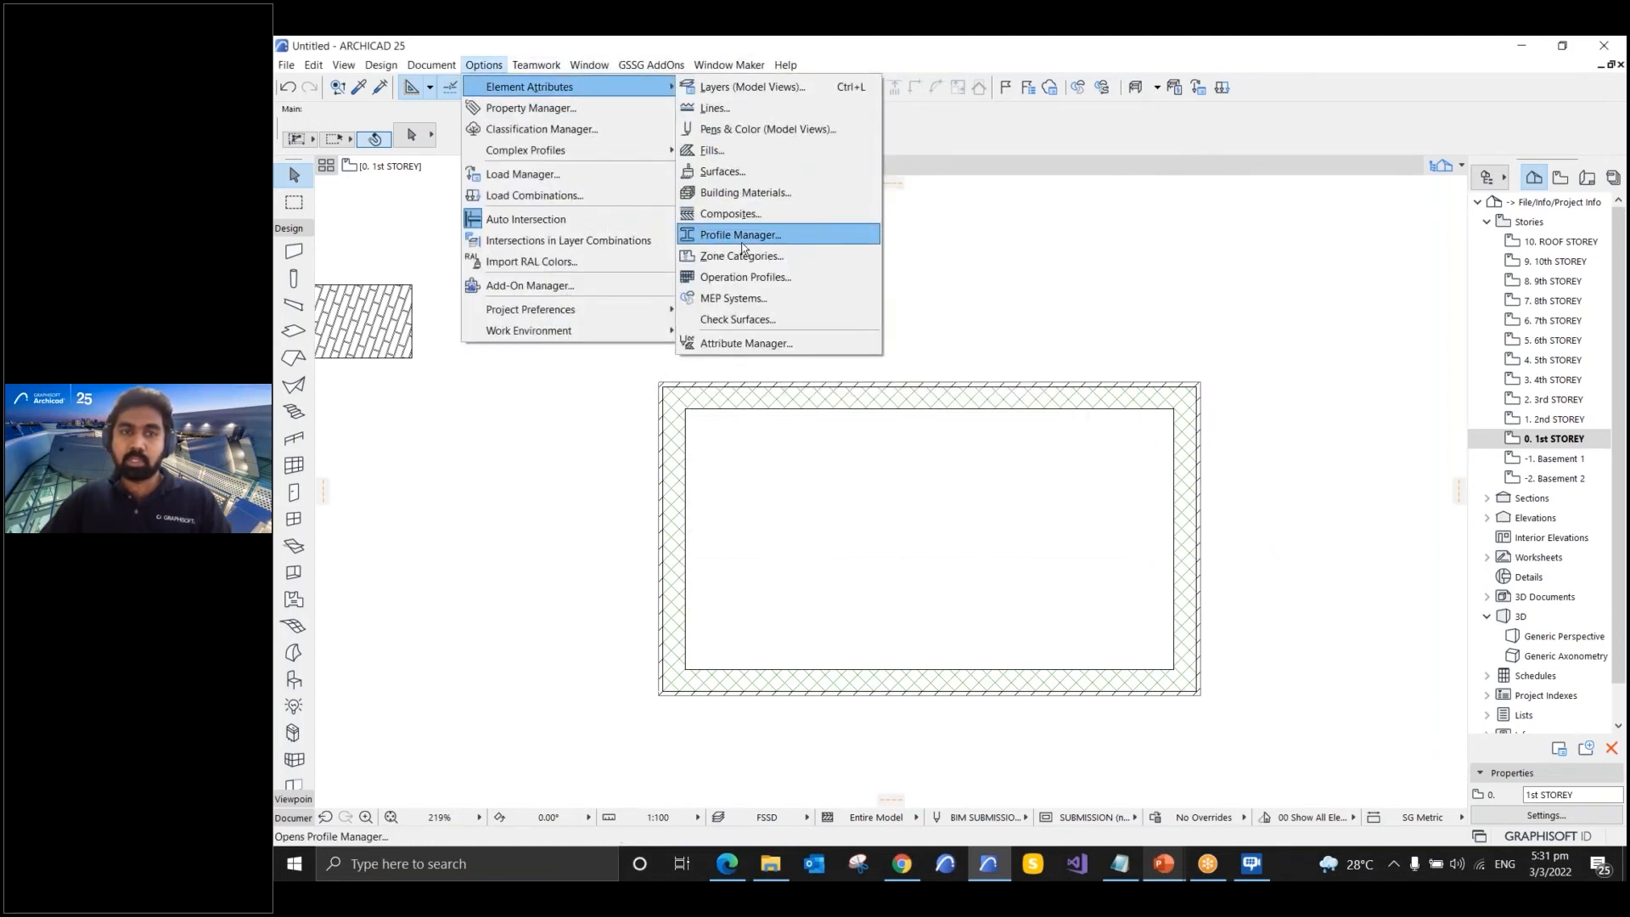
left_click(747, 283)
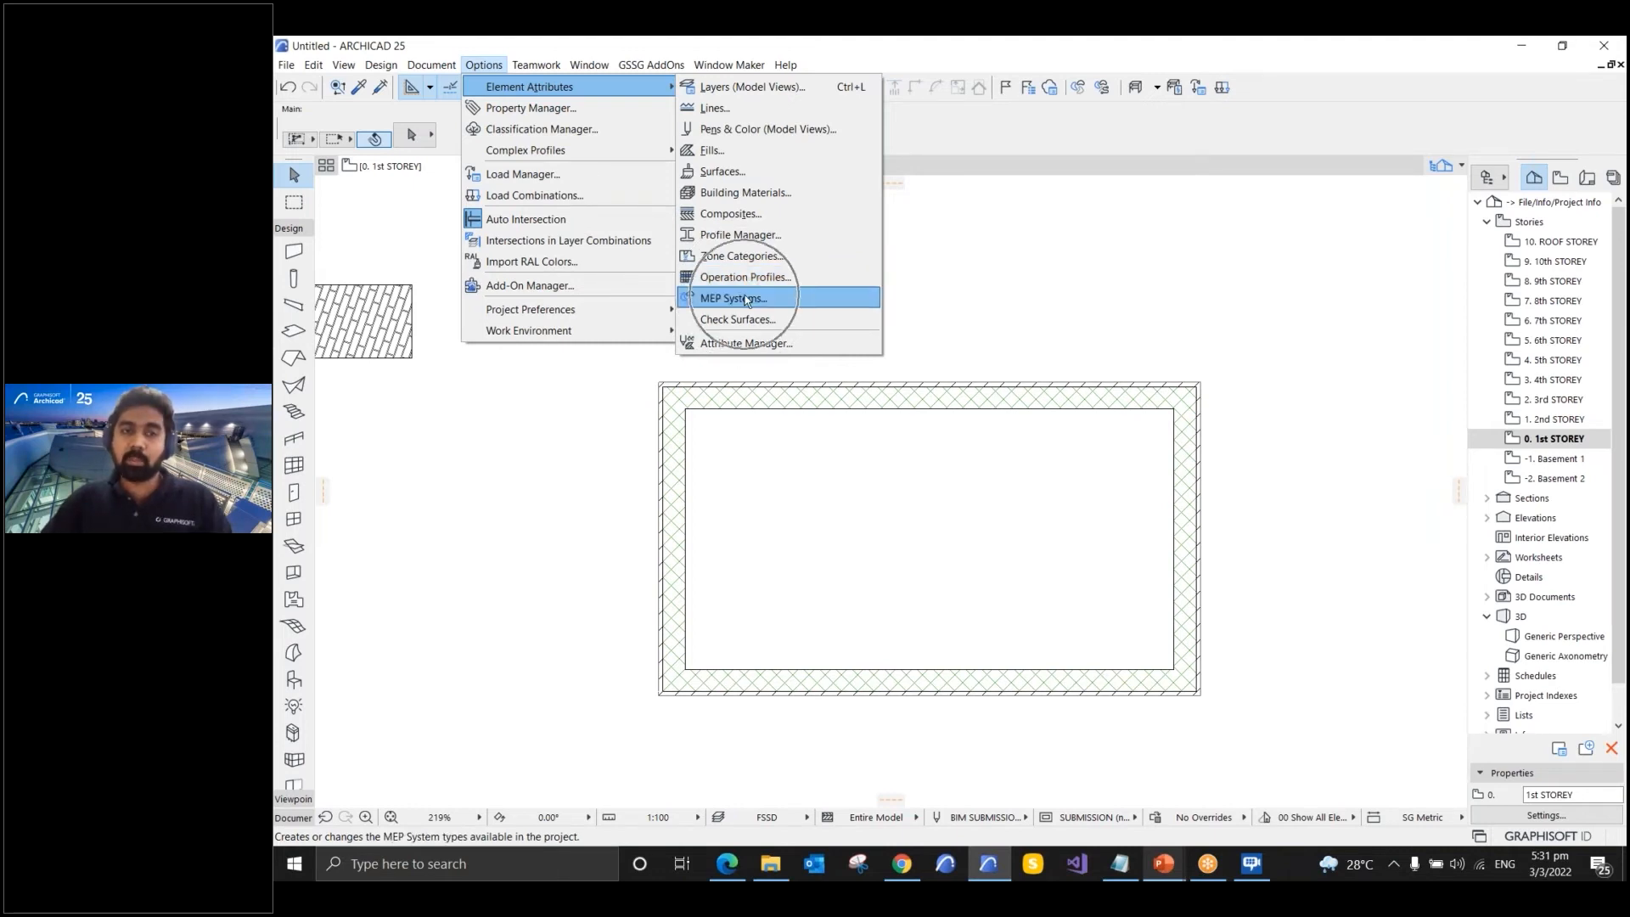
left_click(747, 300)
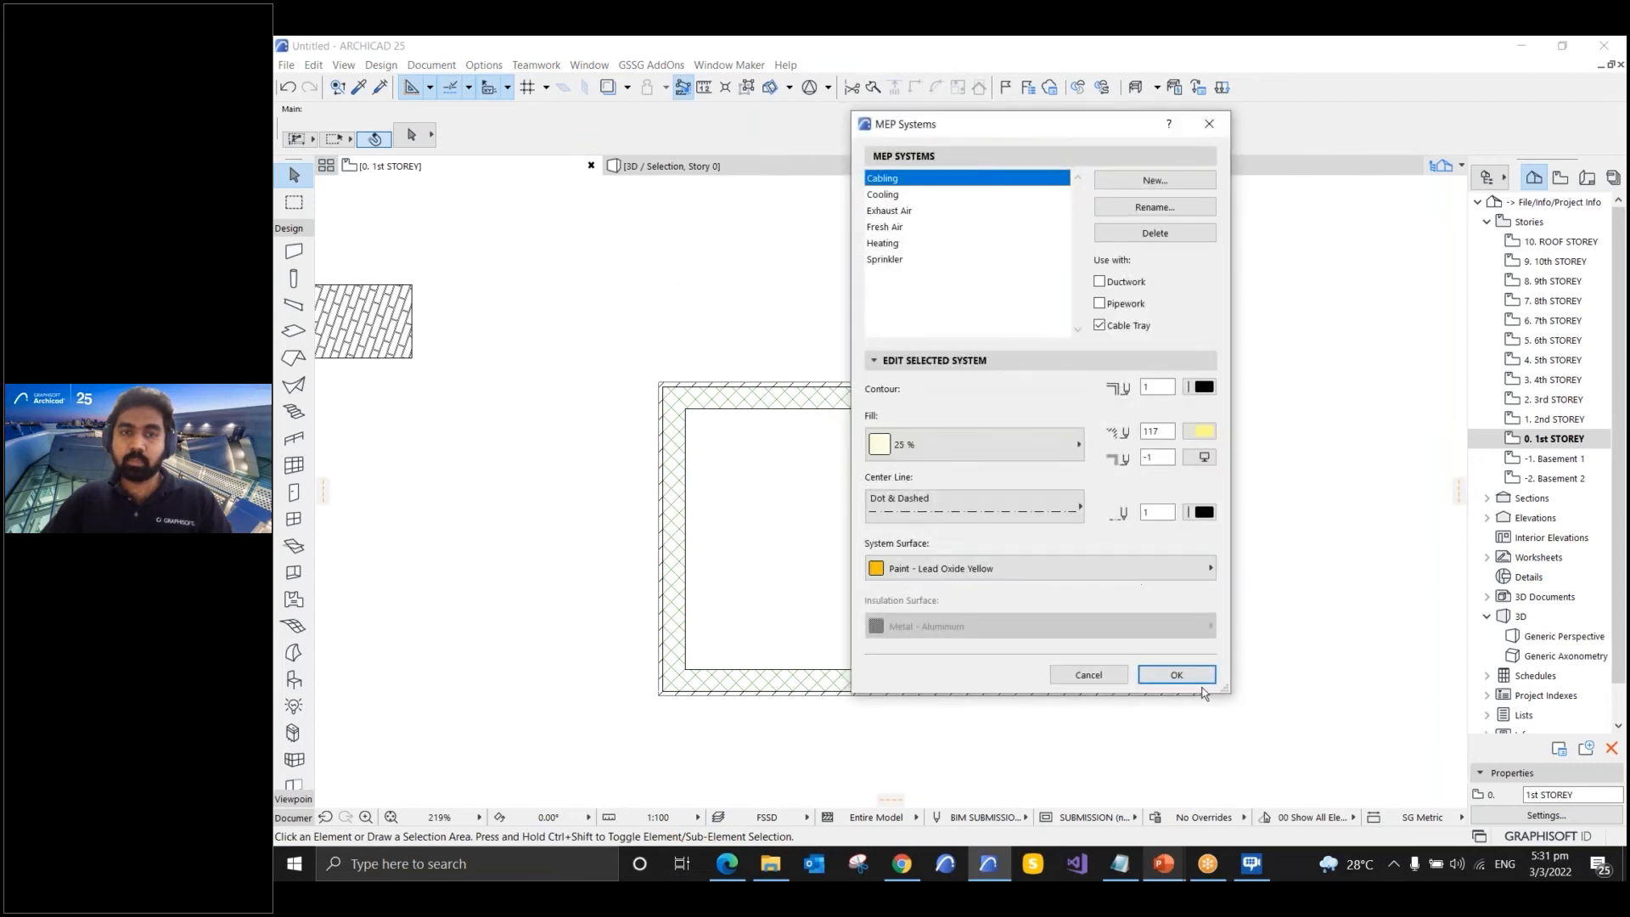
left_click_drag(1226, 689, 1280, 695)
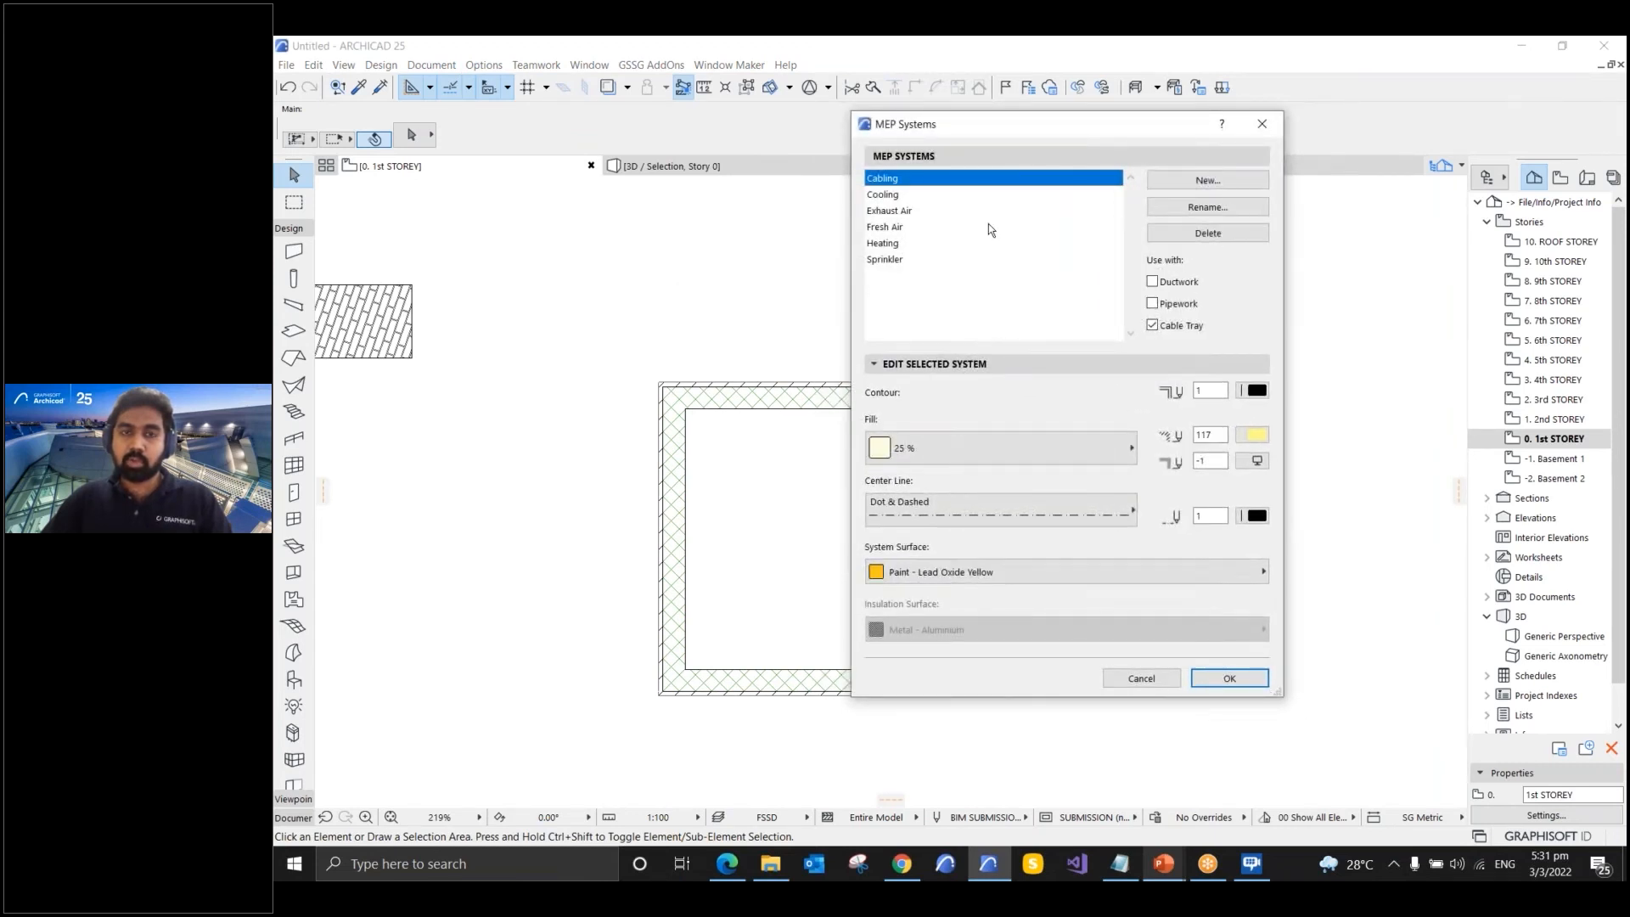
left_click_drag(991, 122, 835, 116)
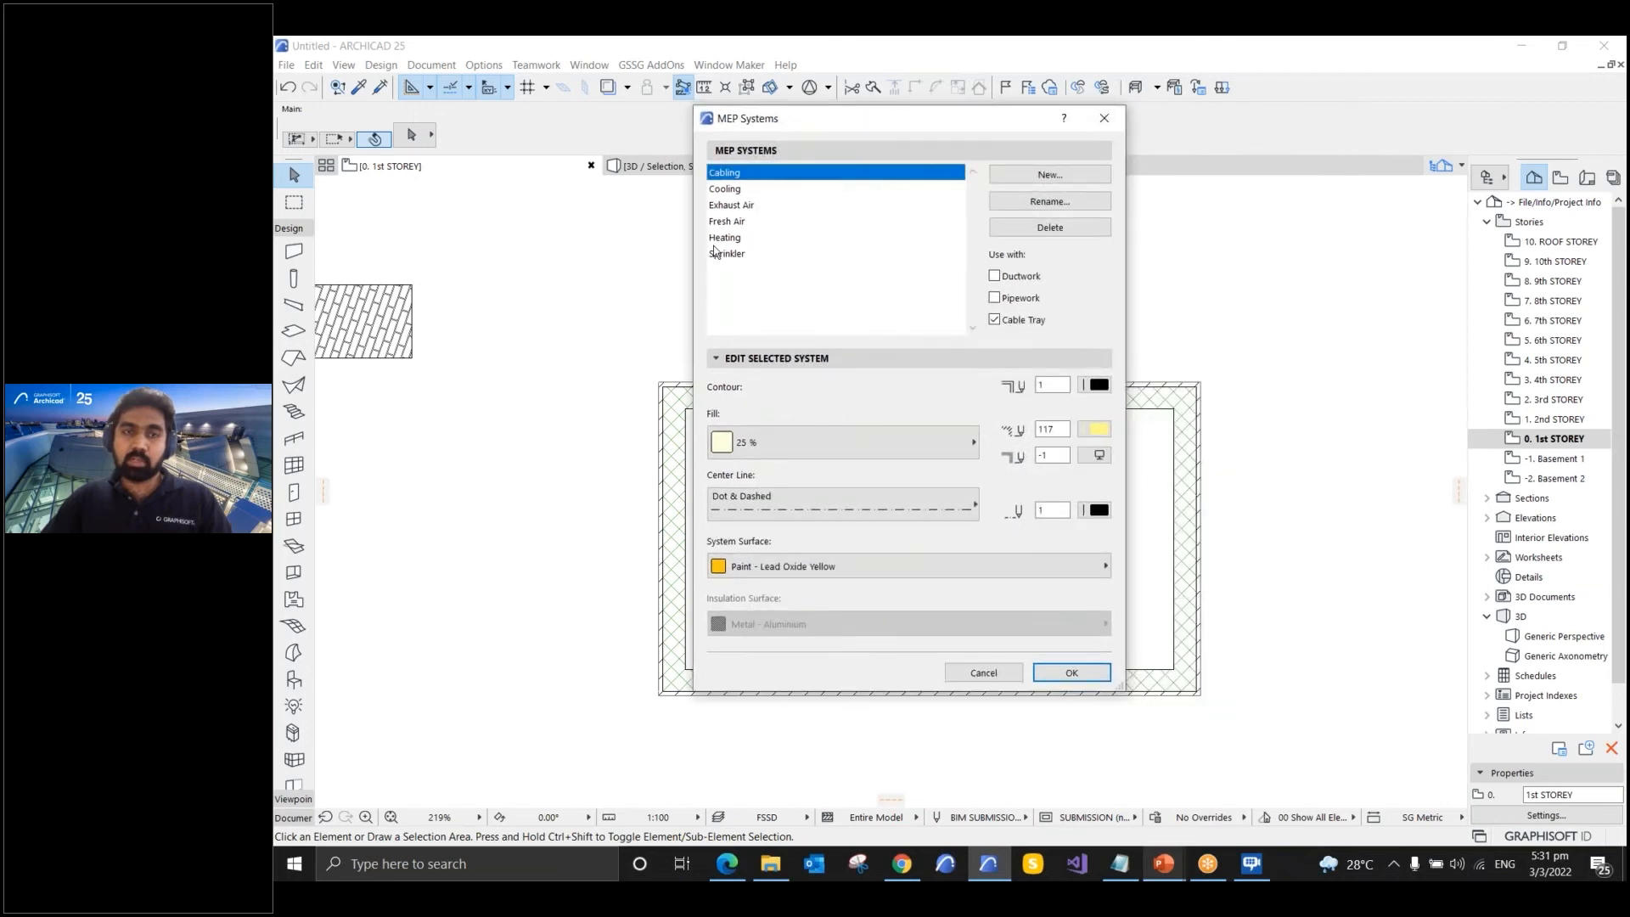
left_click(1104, 120)
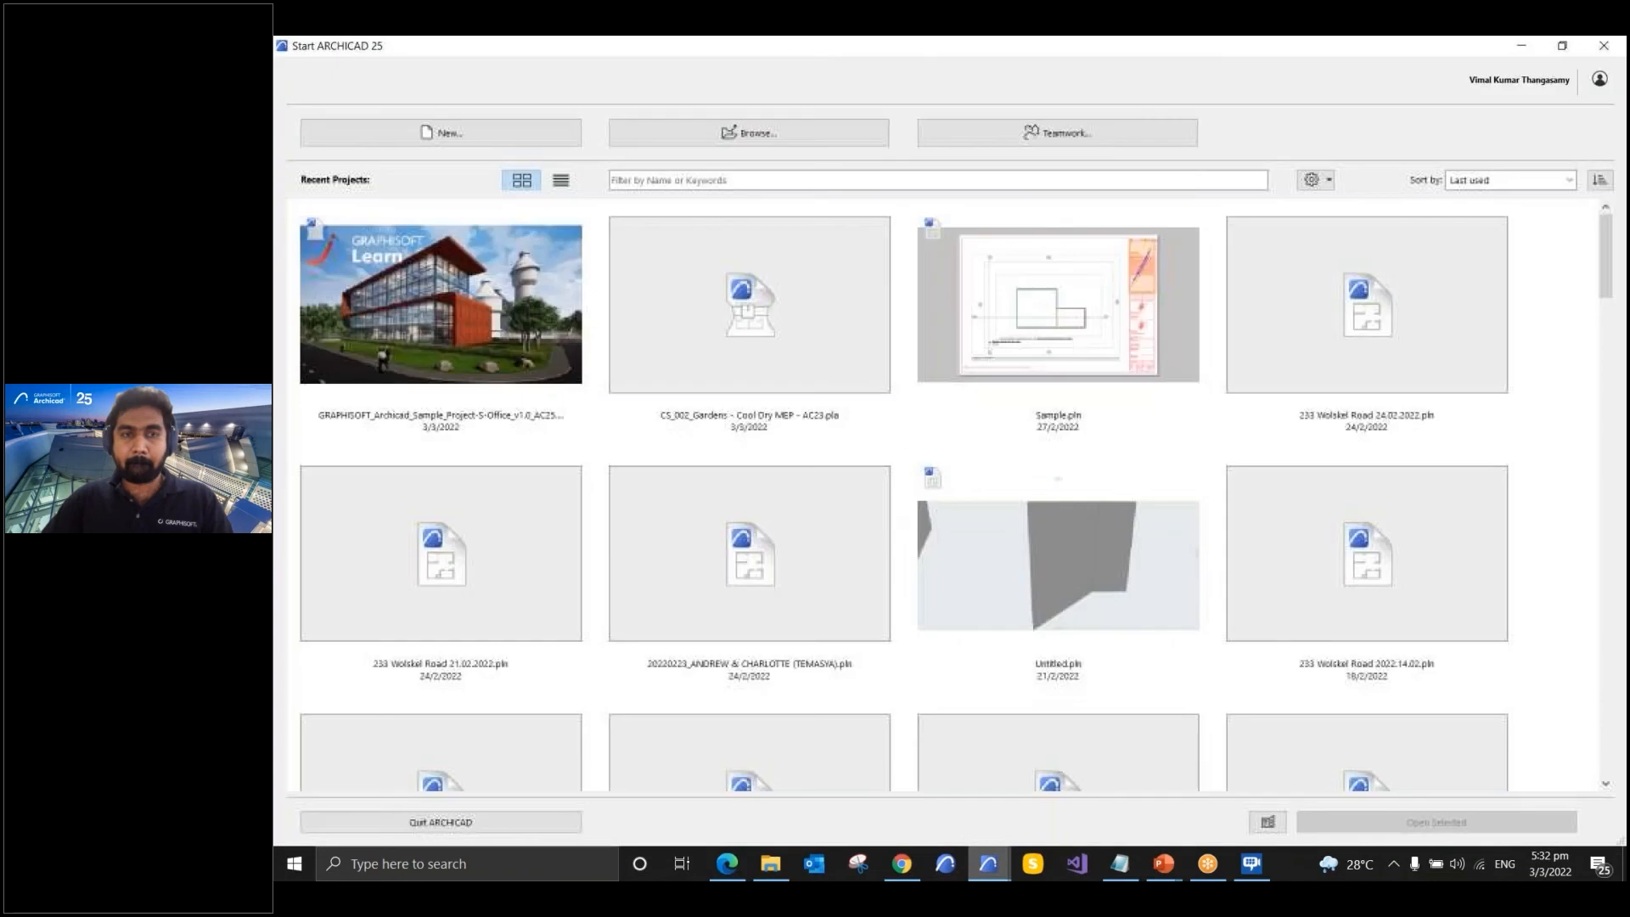
- Show the new project option in the start window and switch back to the Untitled project
left_click(512, 134)
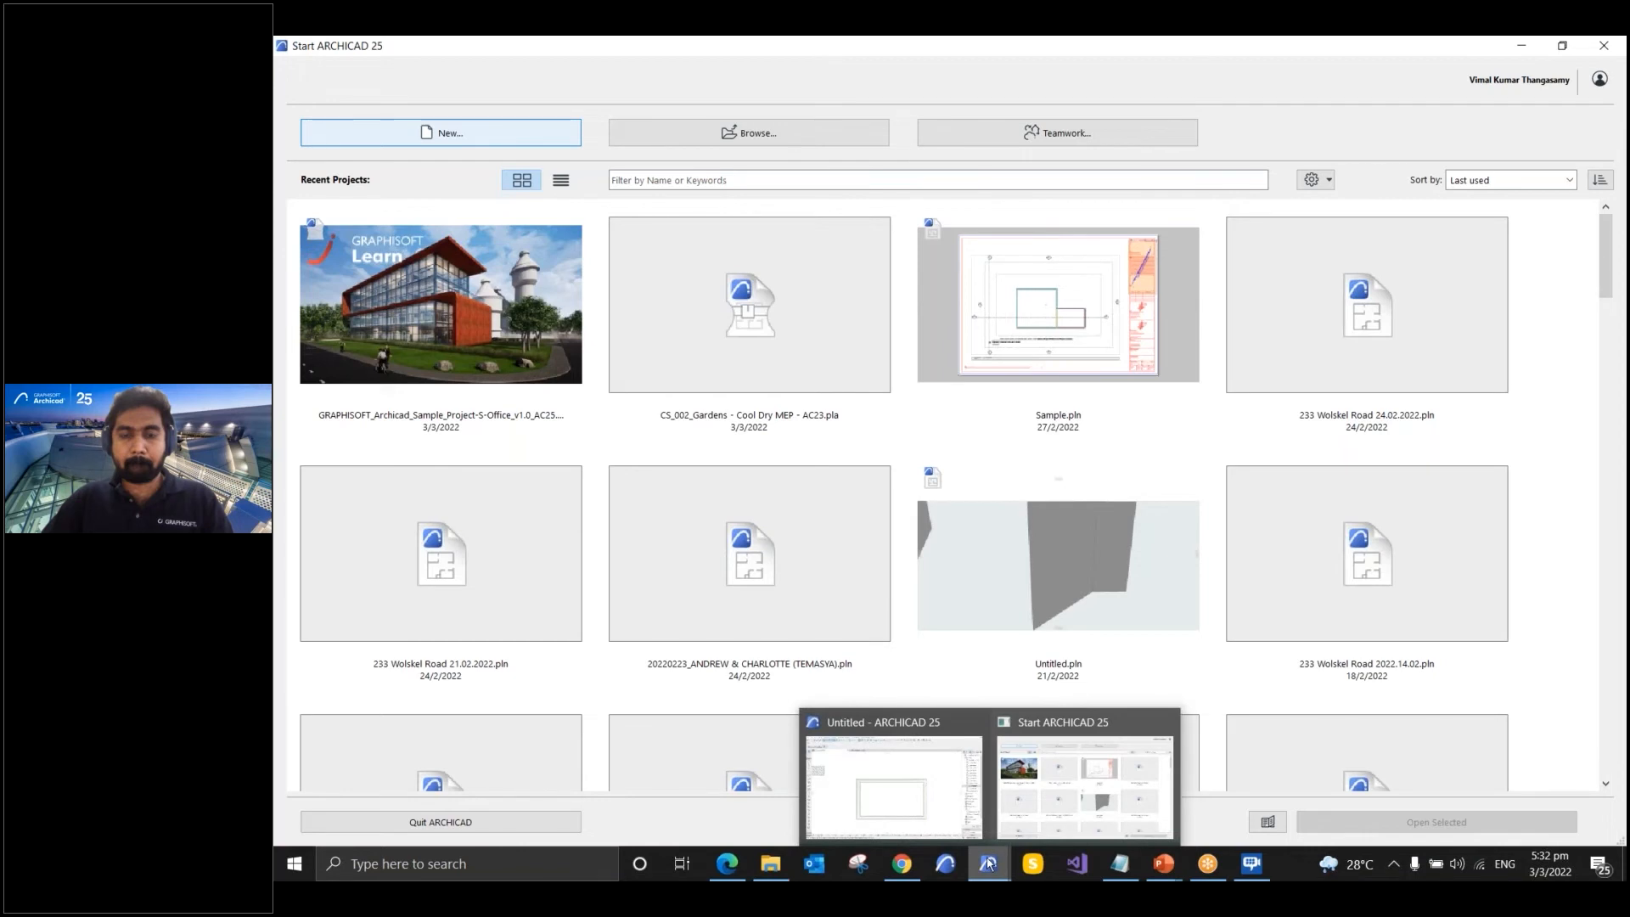
mouse_move(990, 840)
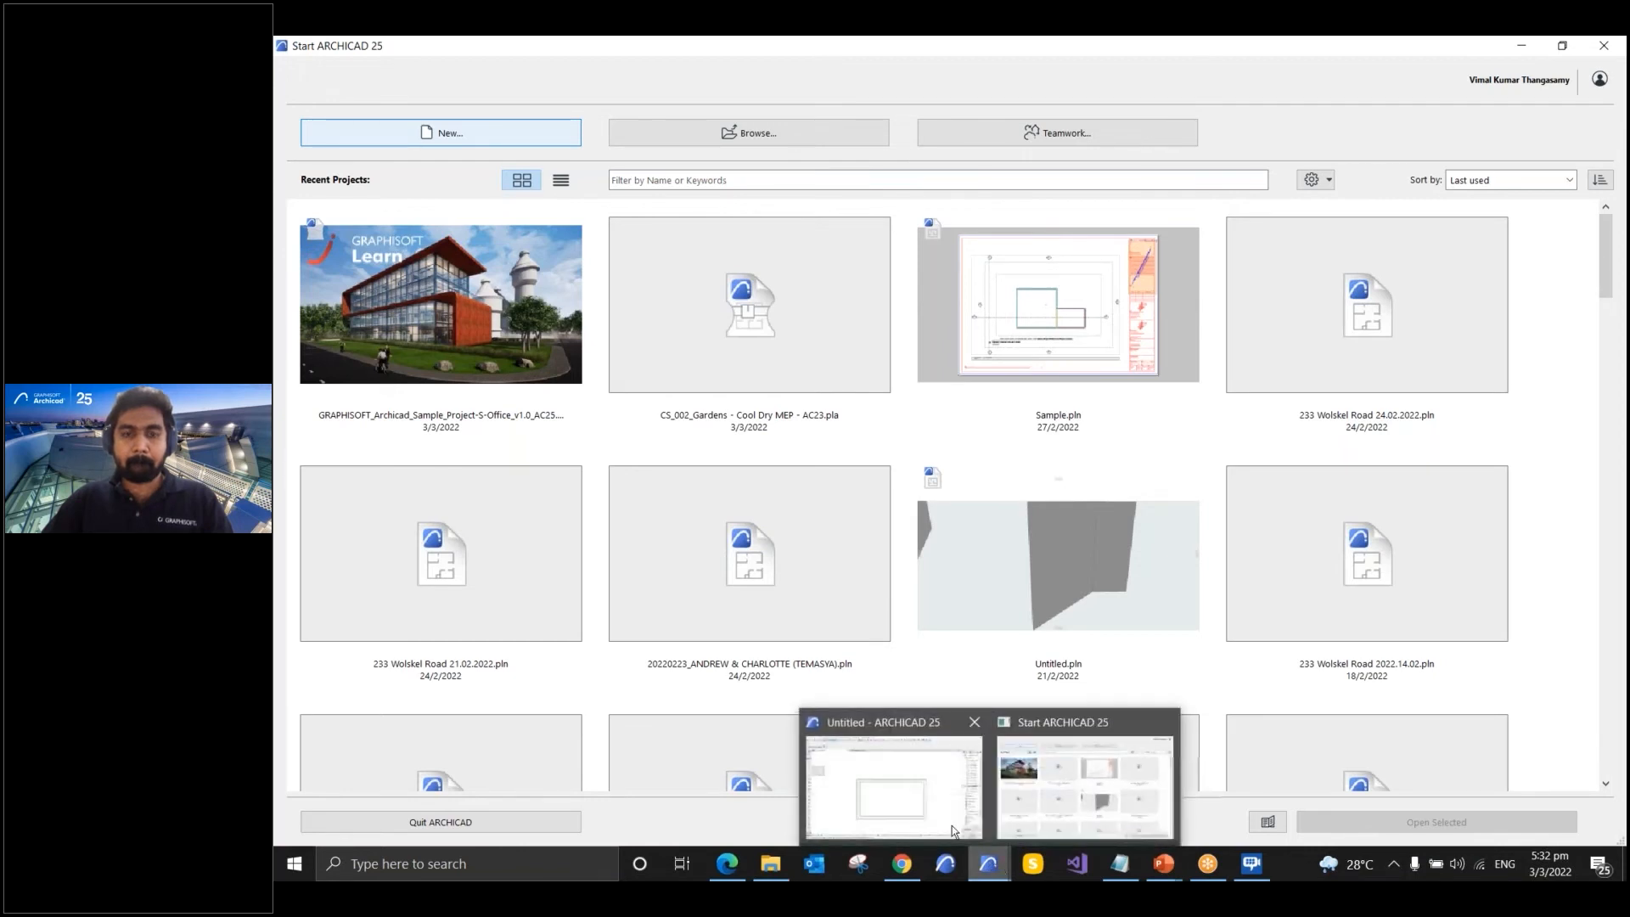
left_click(934, 777)
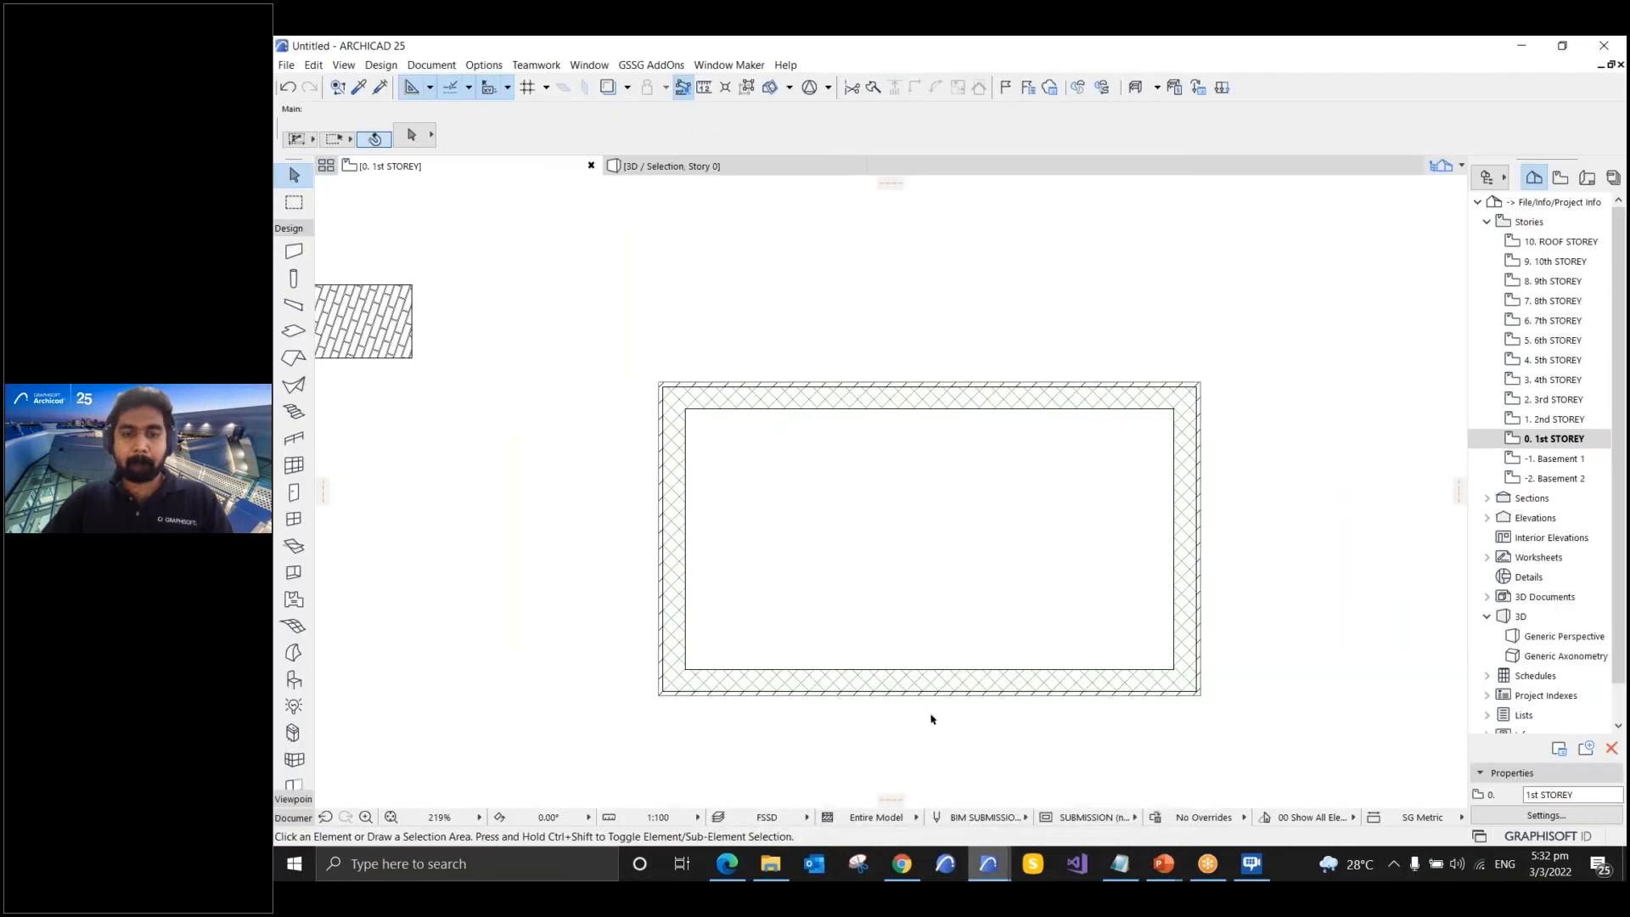
left_click(981, 874)
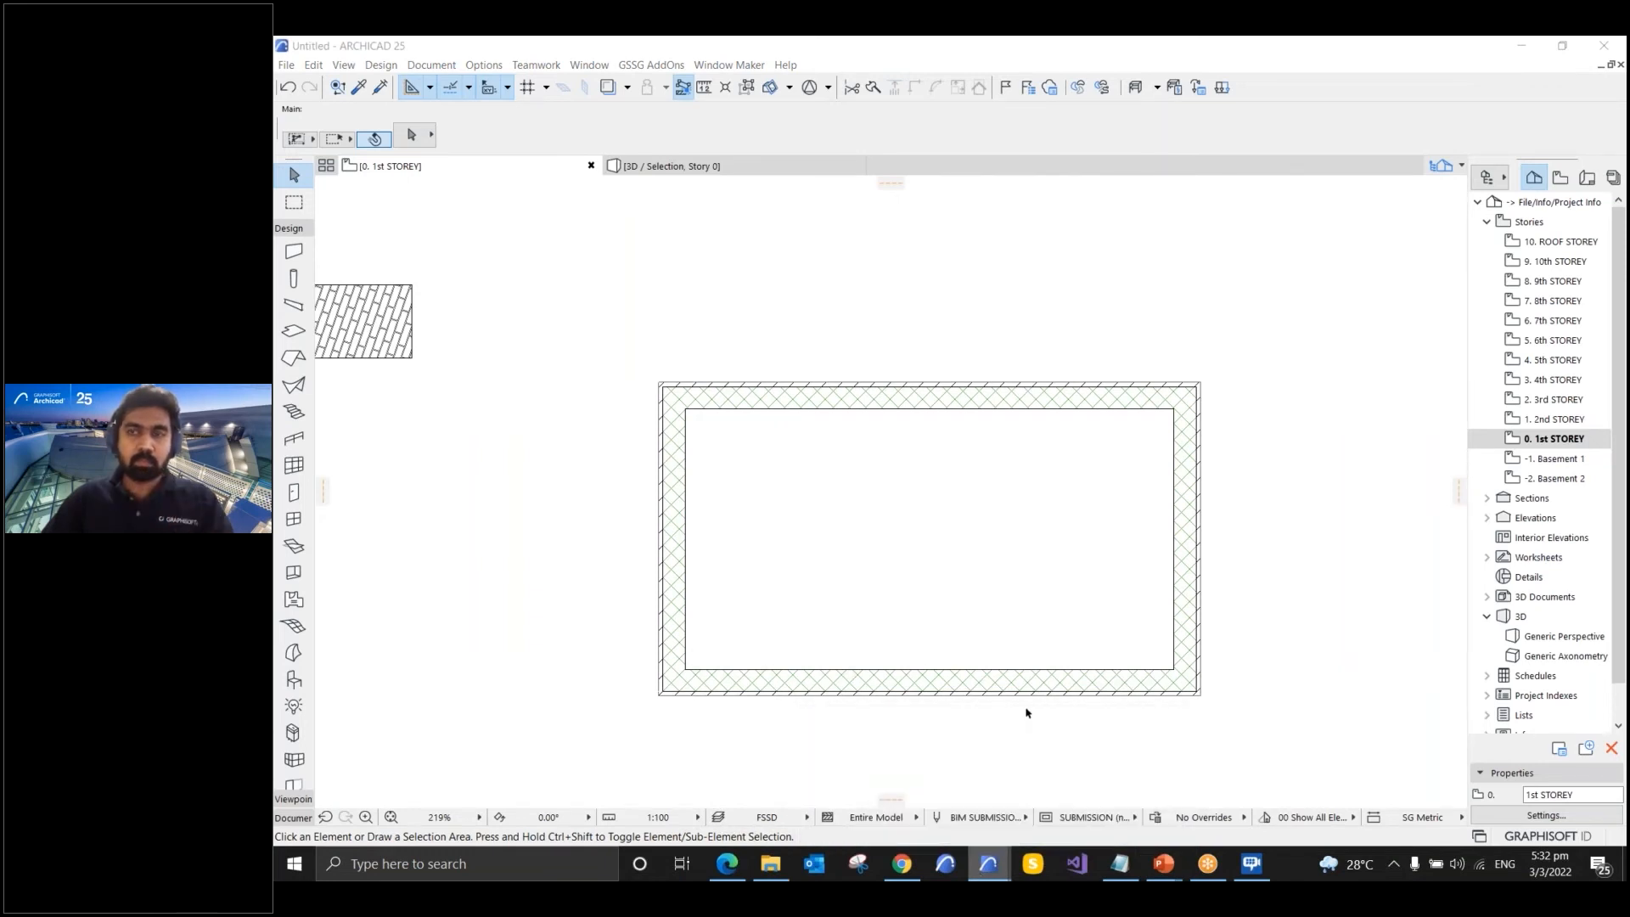
mouse_move(988, 872)
left_click(928, 767)
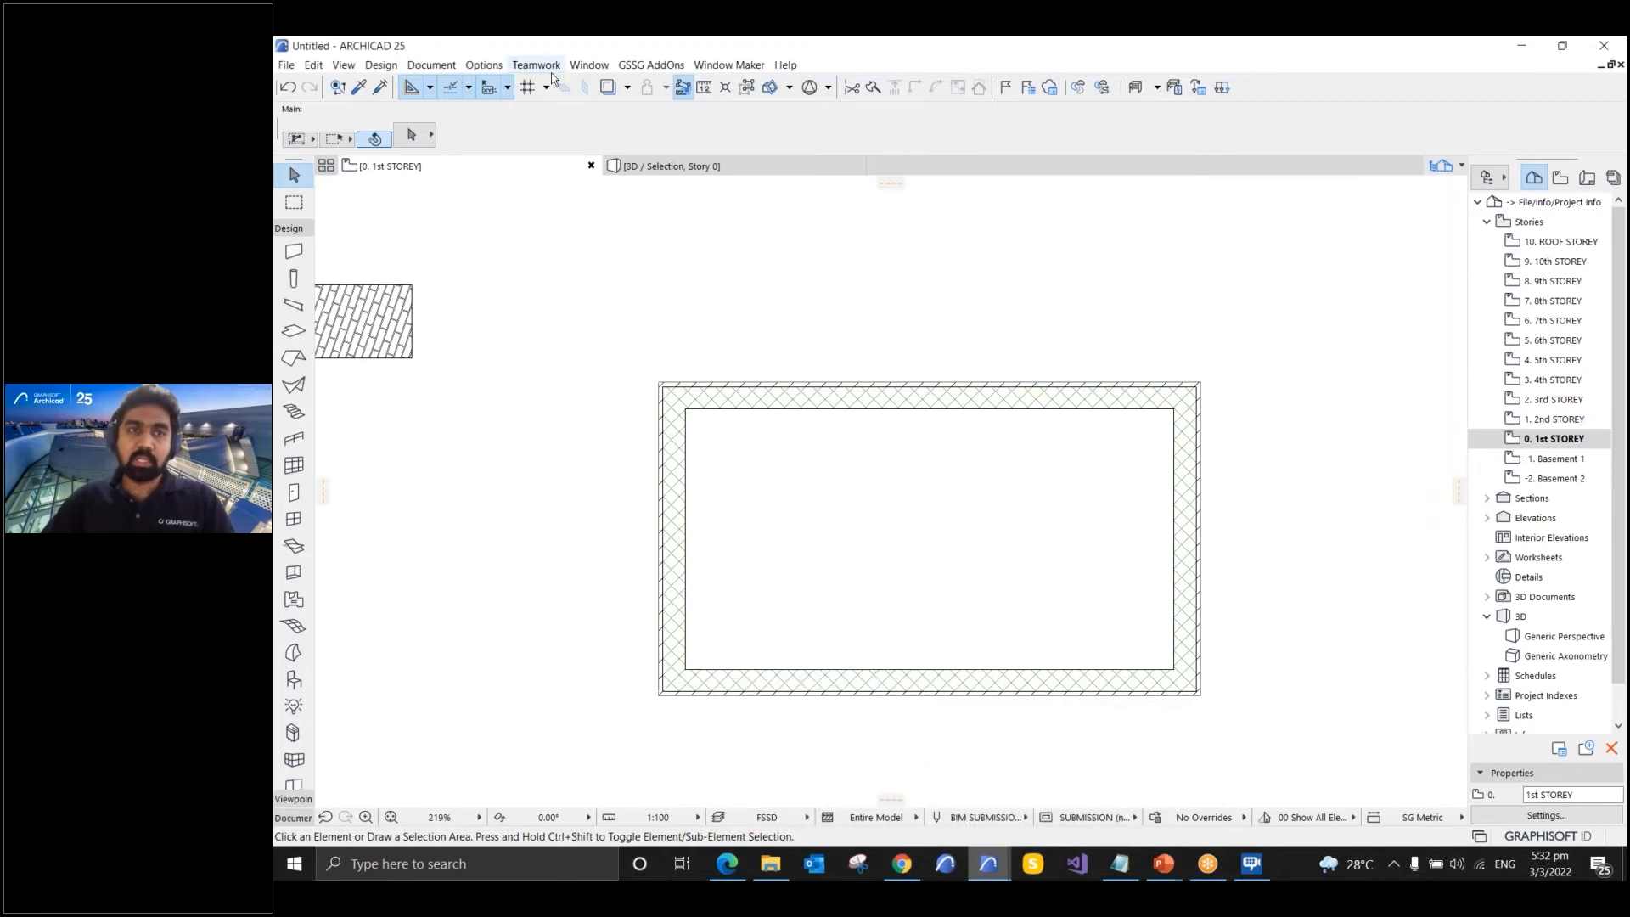
- Open the MEP Systems settings, look through the Cooling, Exhaust Air, Fresh Air, Heating and Sprinkler systems, and close the dialog
left_click(501, 64)
mouse_move(557, 92)
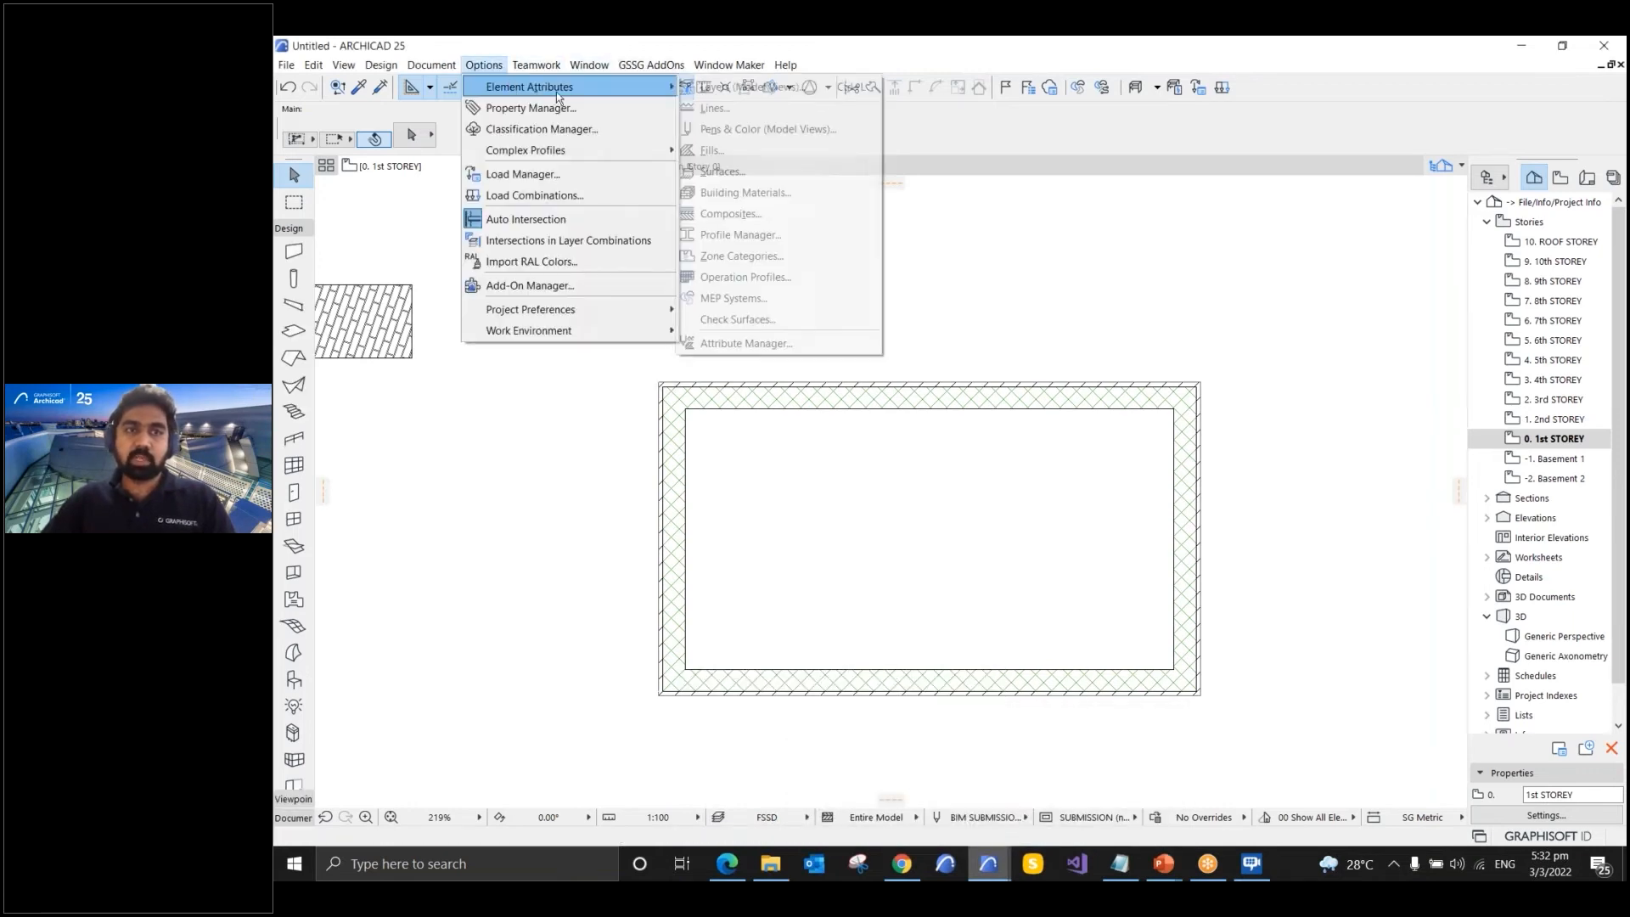
left_click(736, 298)
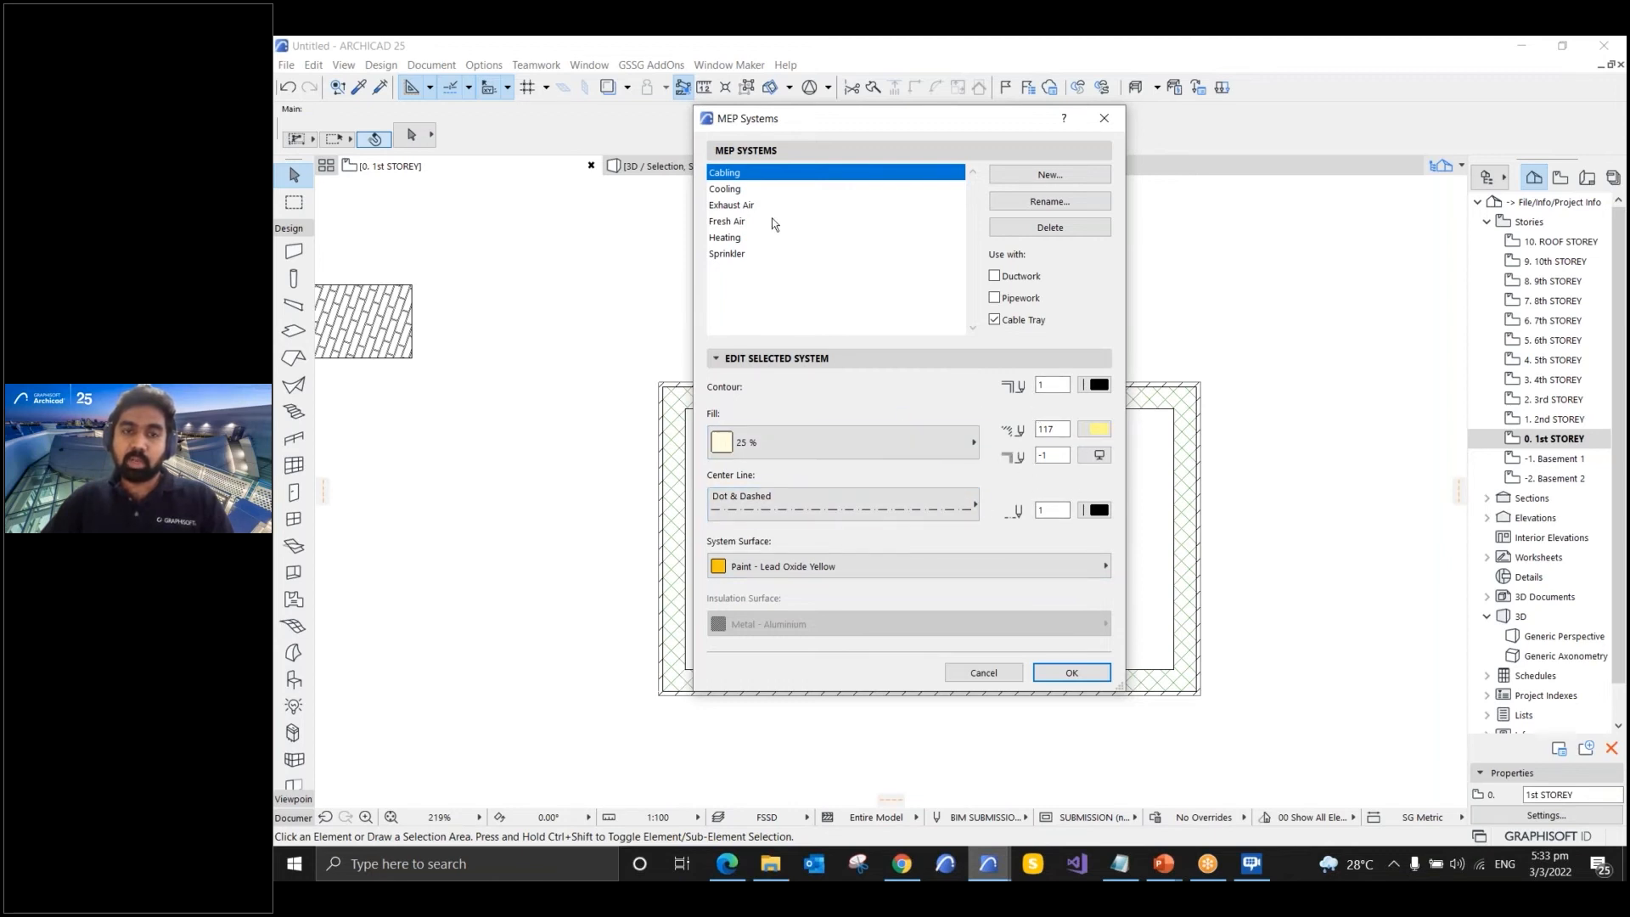
left_click(747, 188)
left_click(746, 206)
left_click(741, 223)
left_click(737, 243)
left_click(737, 253)
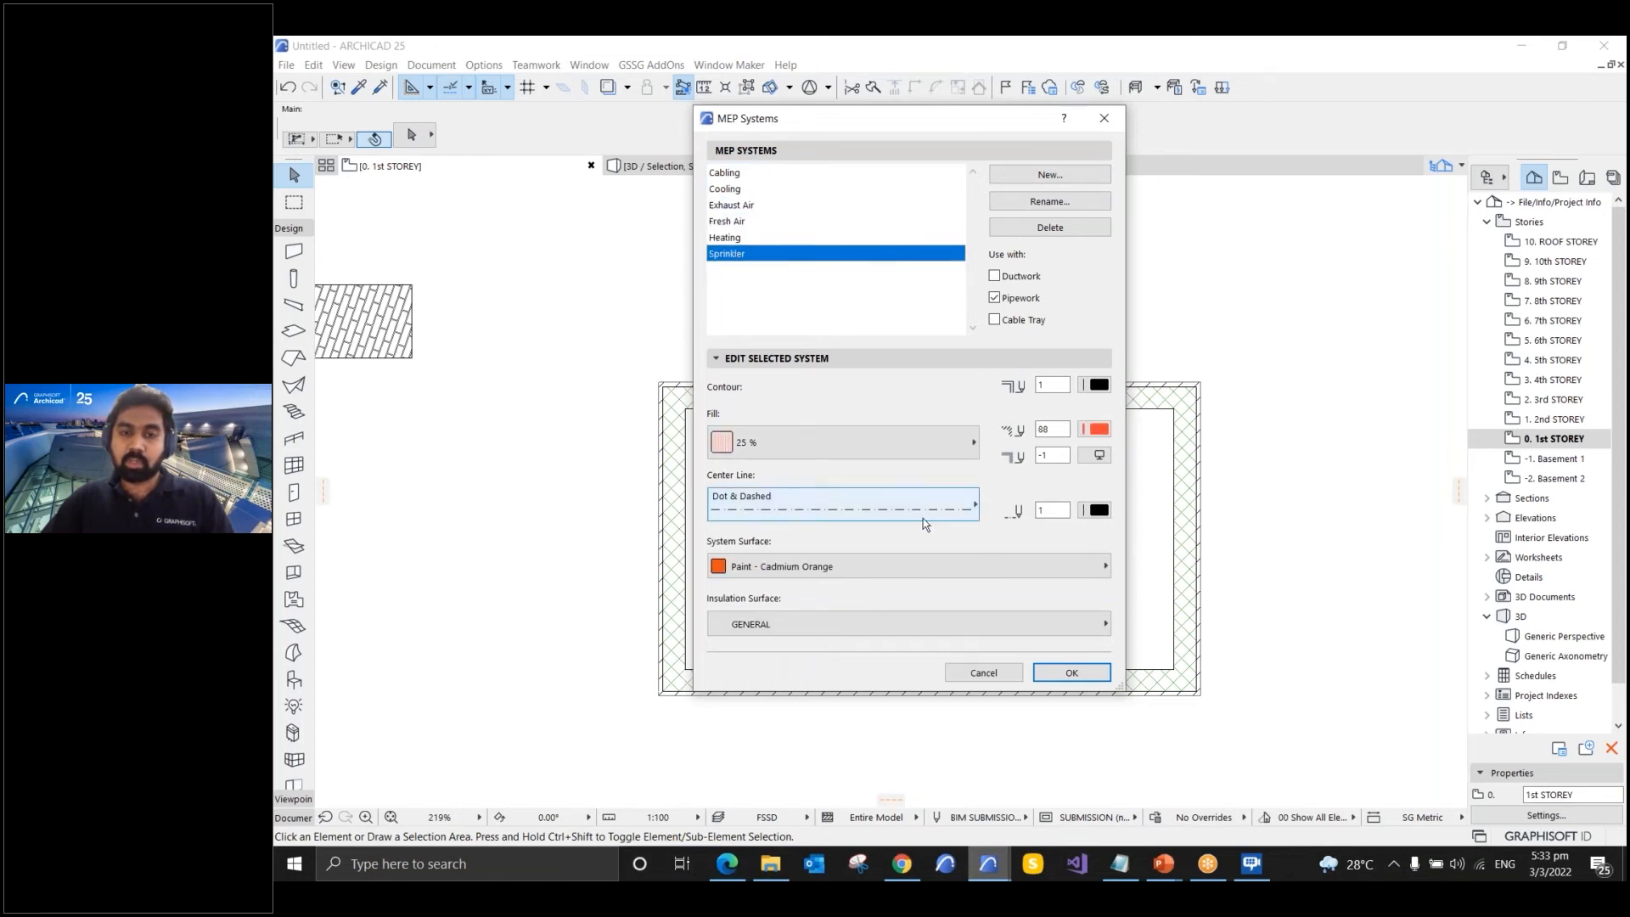
left_click(933, 634)
left_click(931, 632)
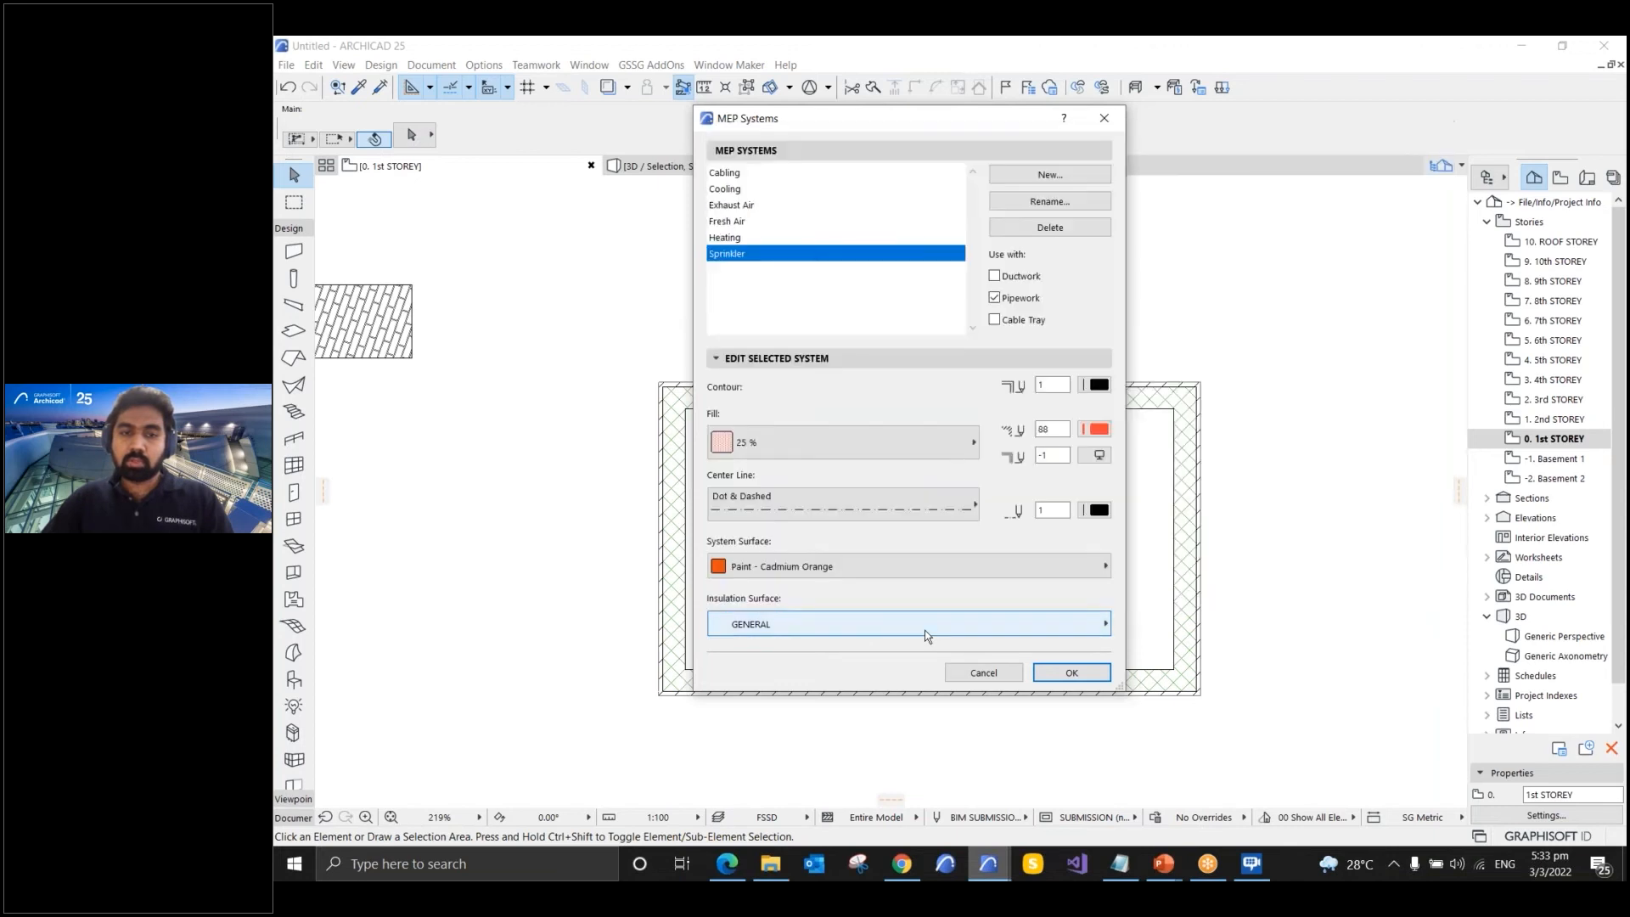
left_click(1063, 675)
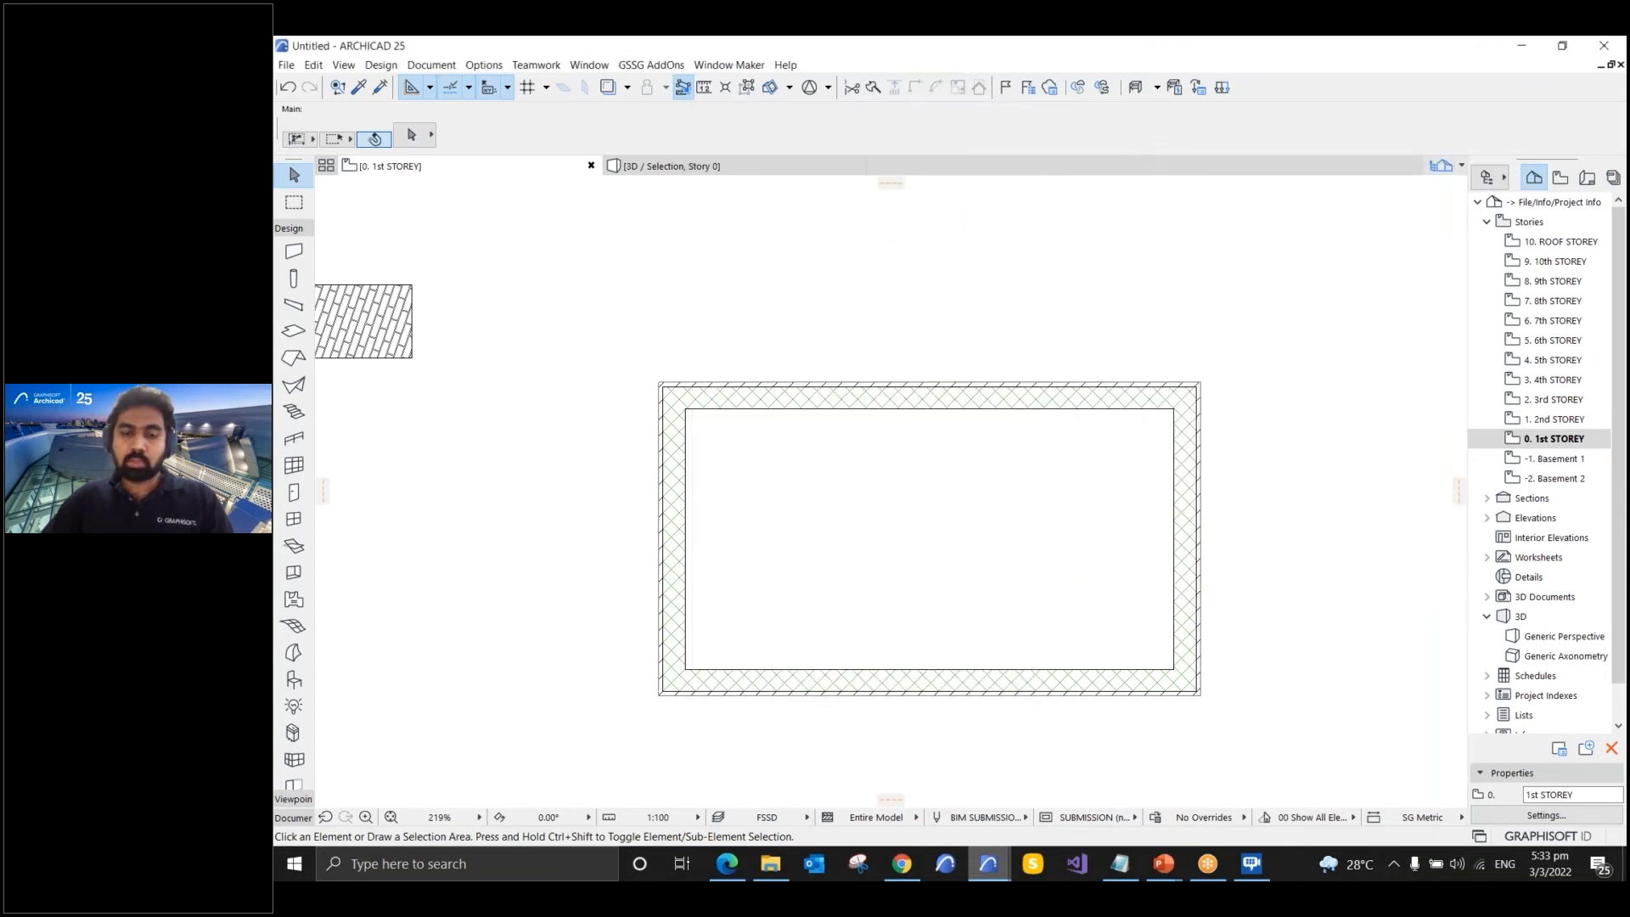
- Open the Attribute Manager and enlarge its window
left_click(534, 66)
mouse_move(484, 66)
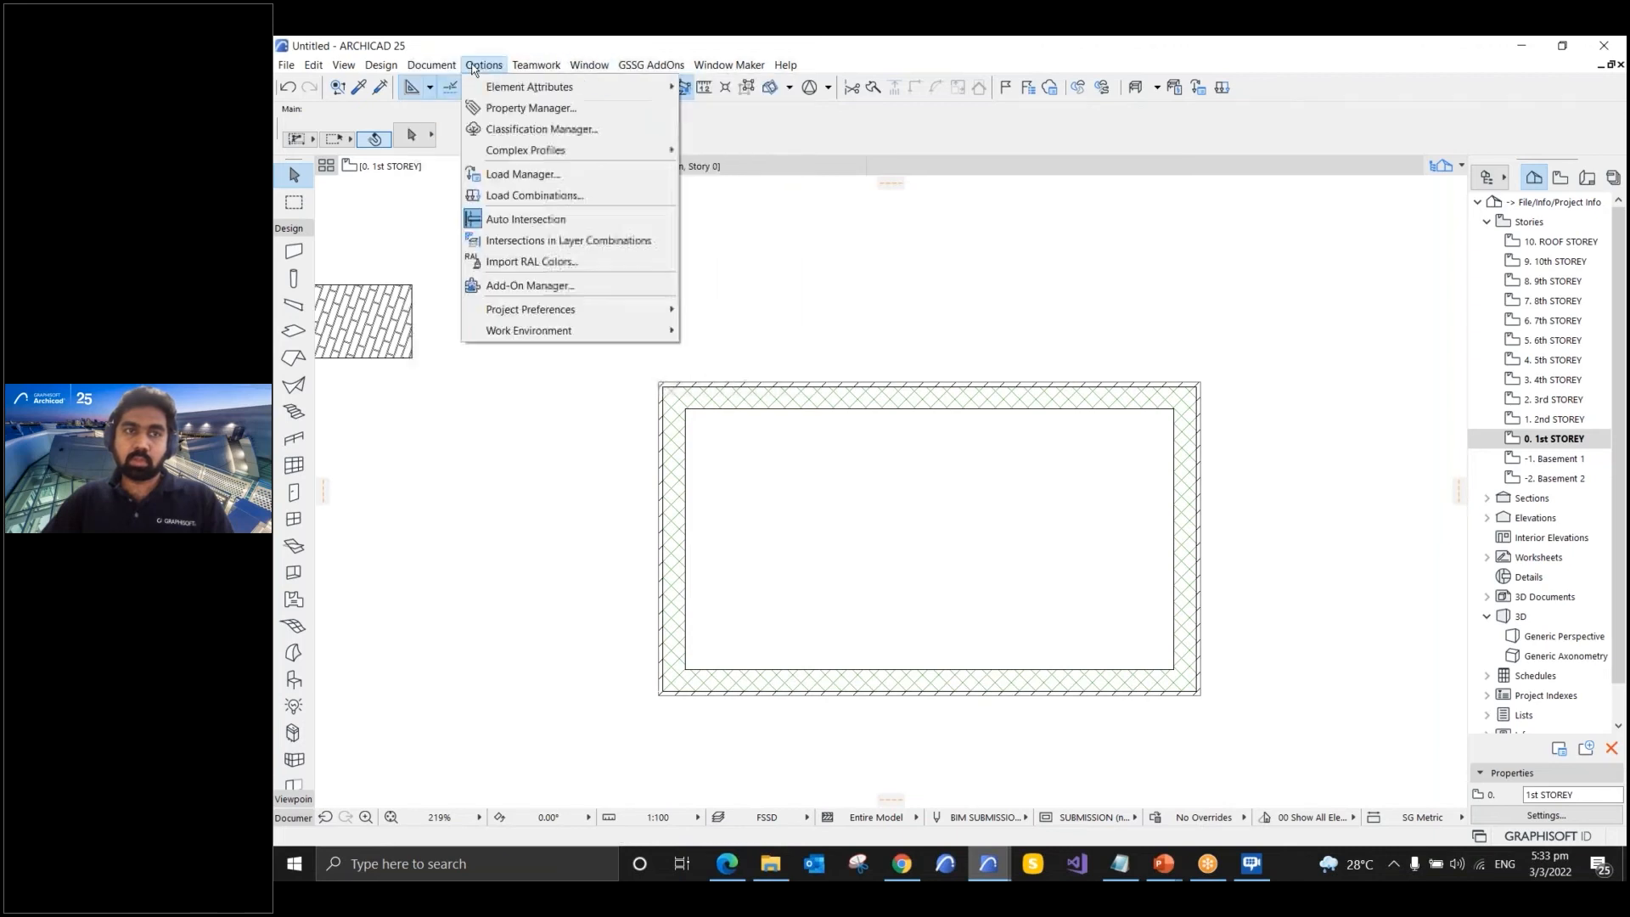
mouse_move(583, 95)
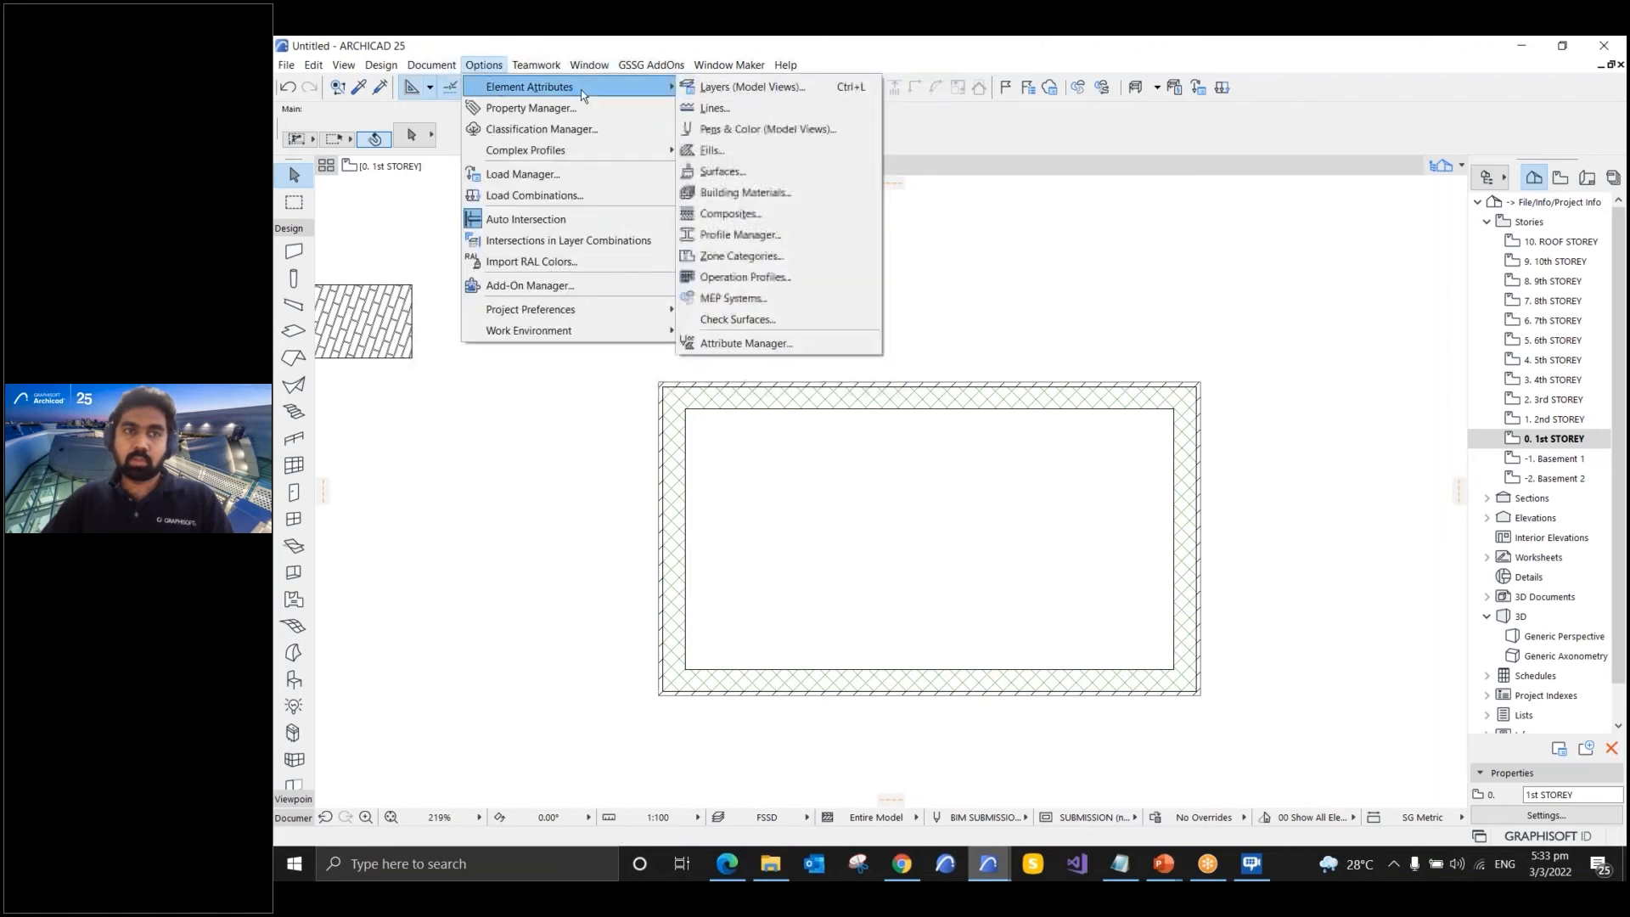
left_click(748, 345)
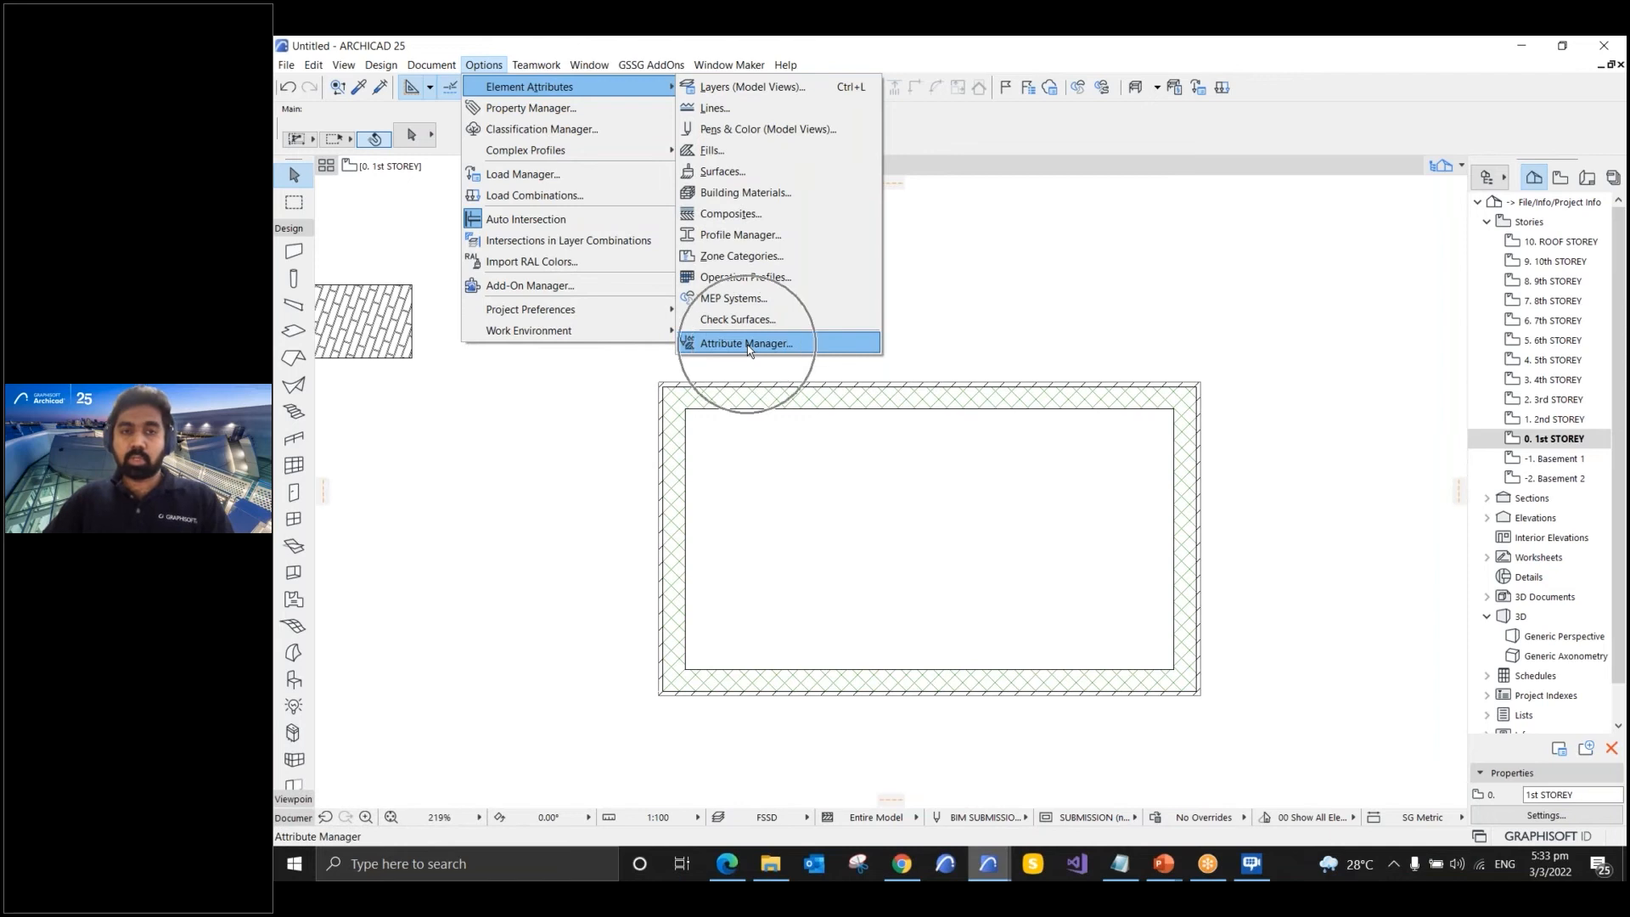
left_click(747, 344)
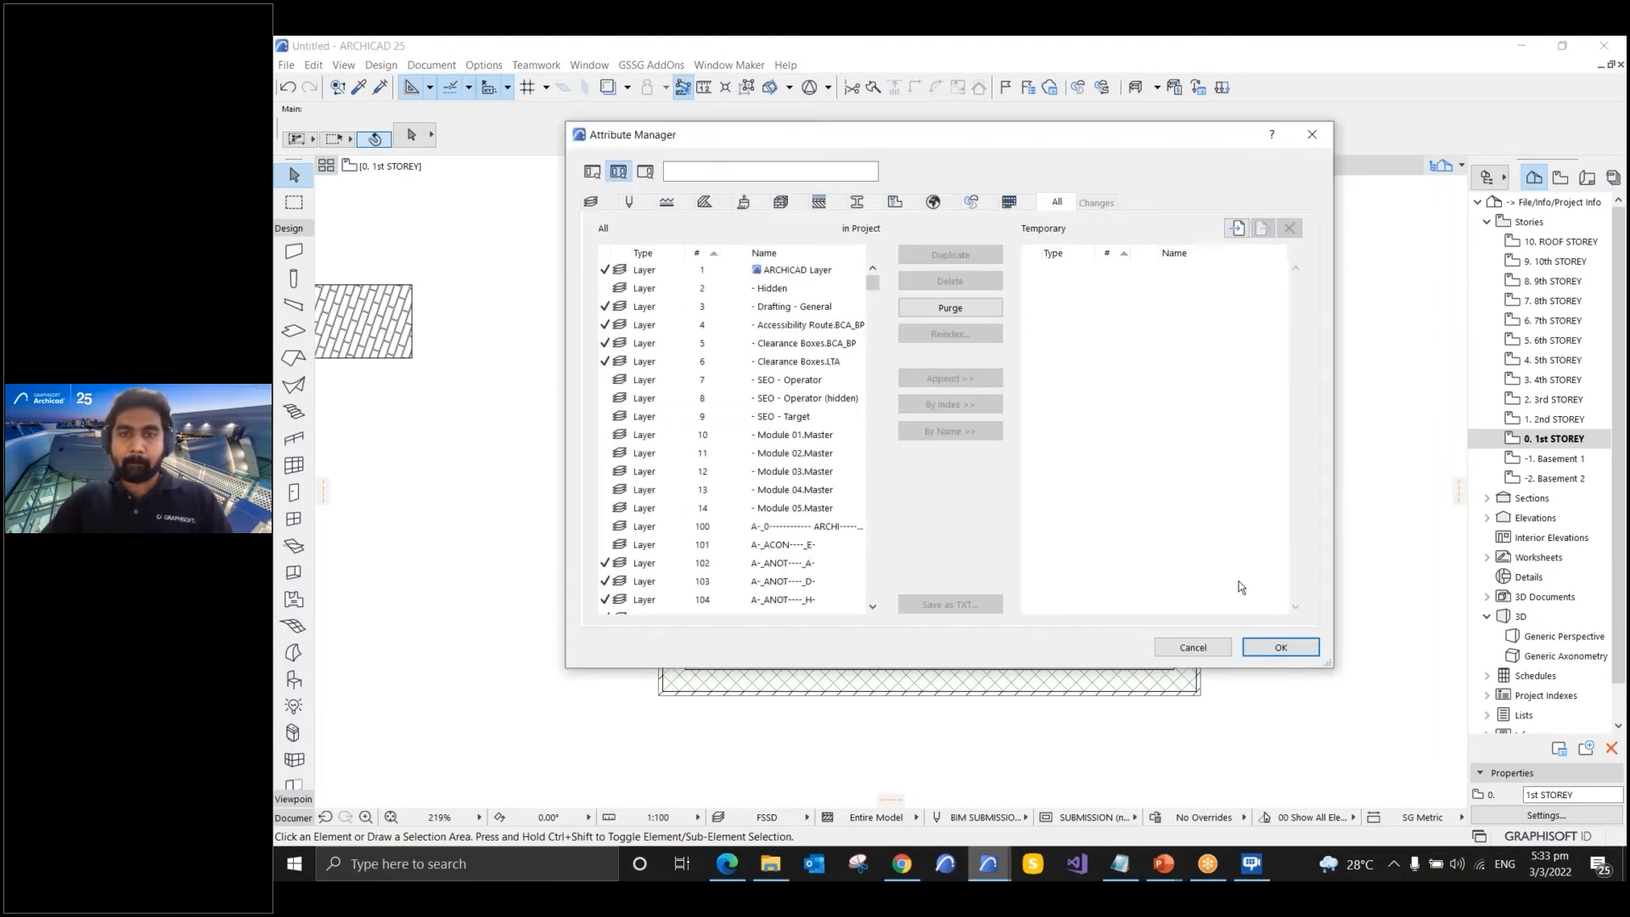
left_click_drag(1340, 671, 1448, 737)
- Look through the layer, pen, line, fill, surface and composite attributes in the Attribute Manager
left_click(594, 208)
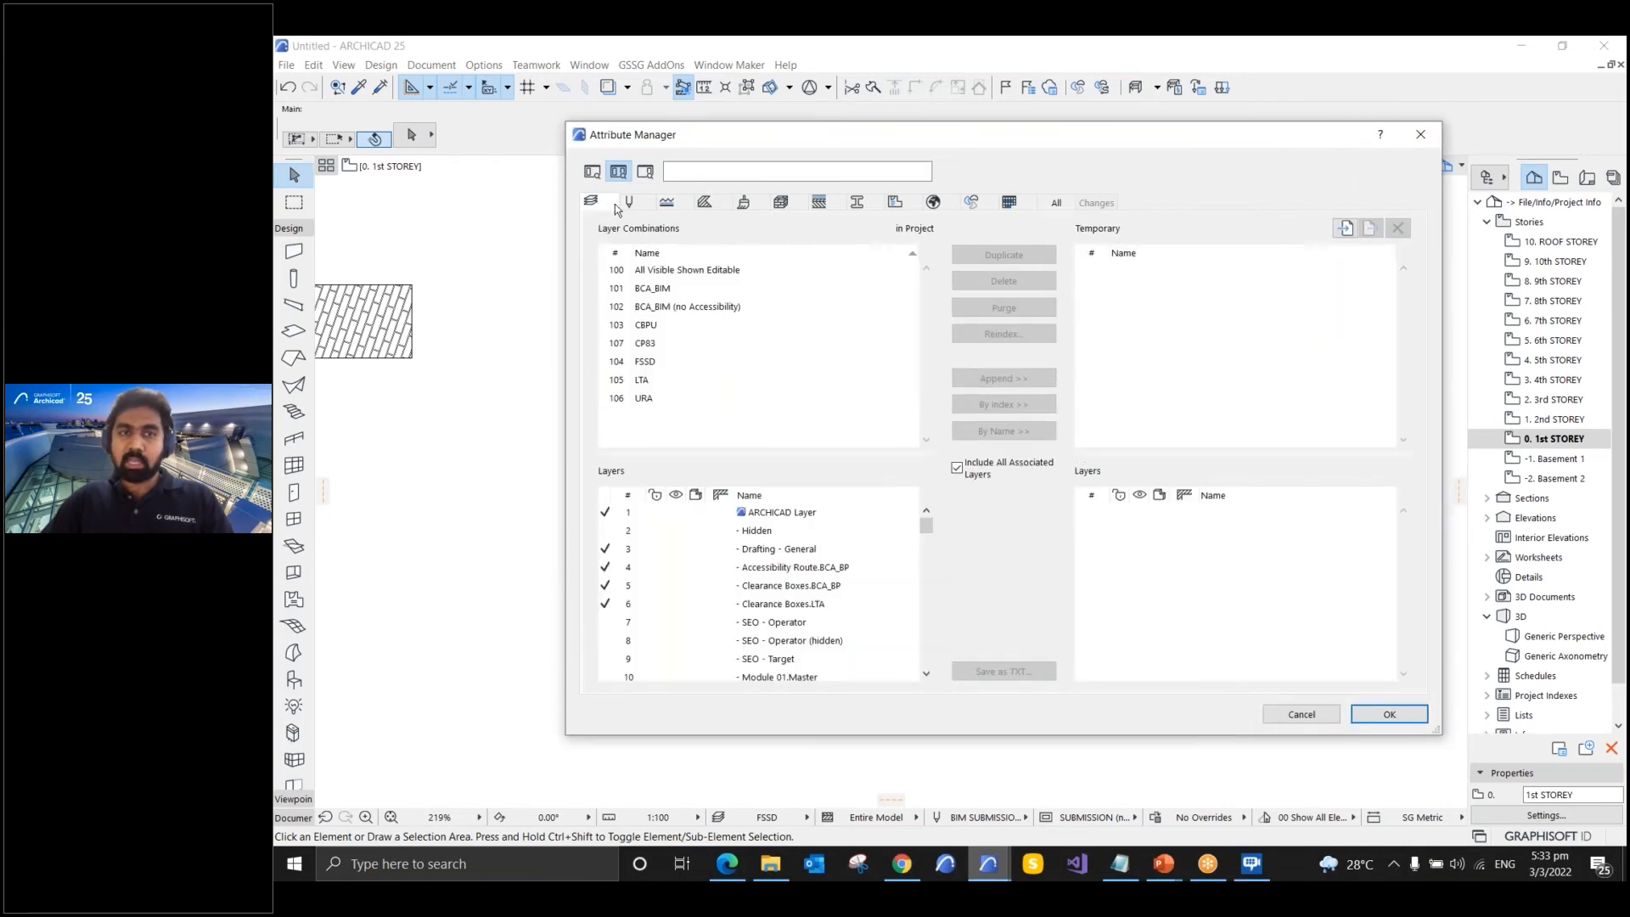
left_click(631, 207)
left_click(669, 208)
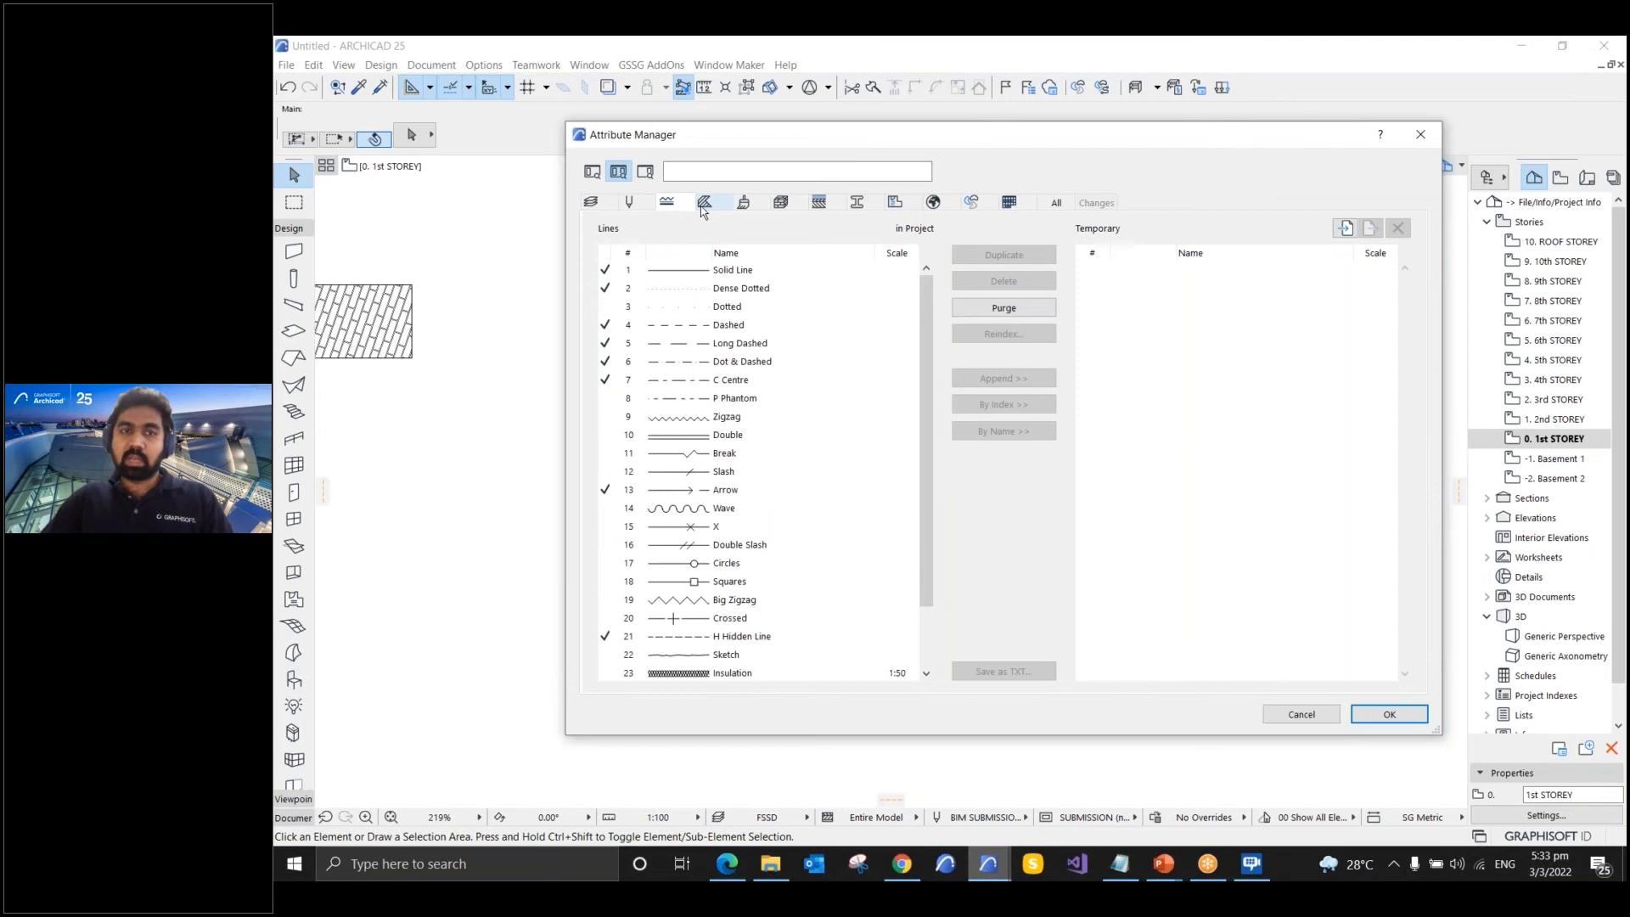
left_click(704, 204)
left_click(742, 206)
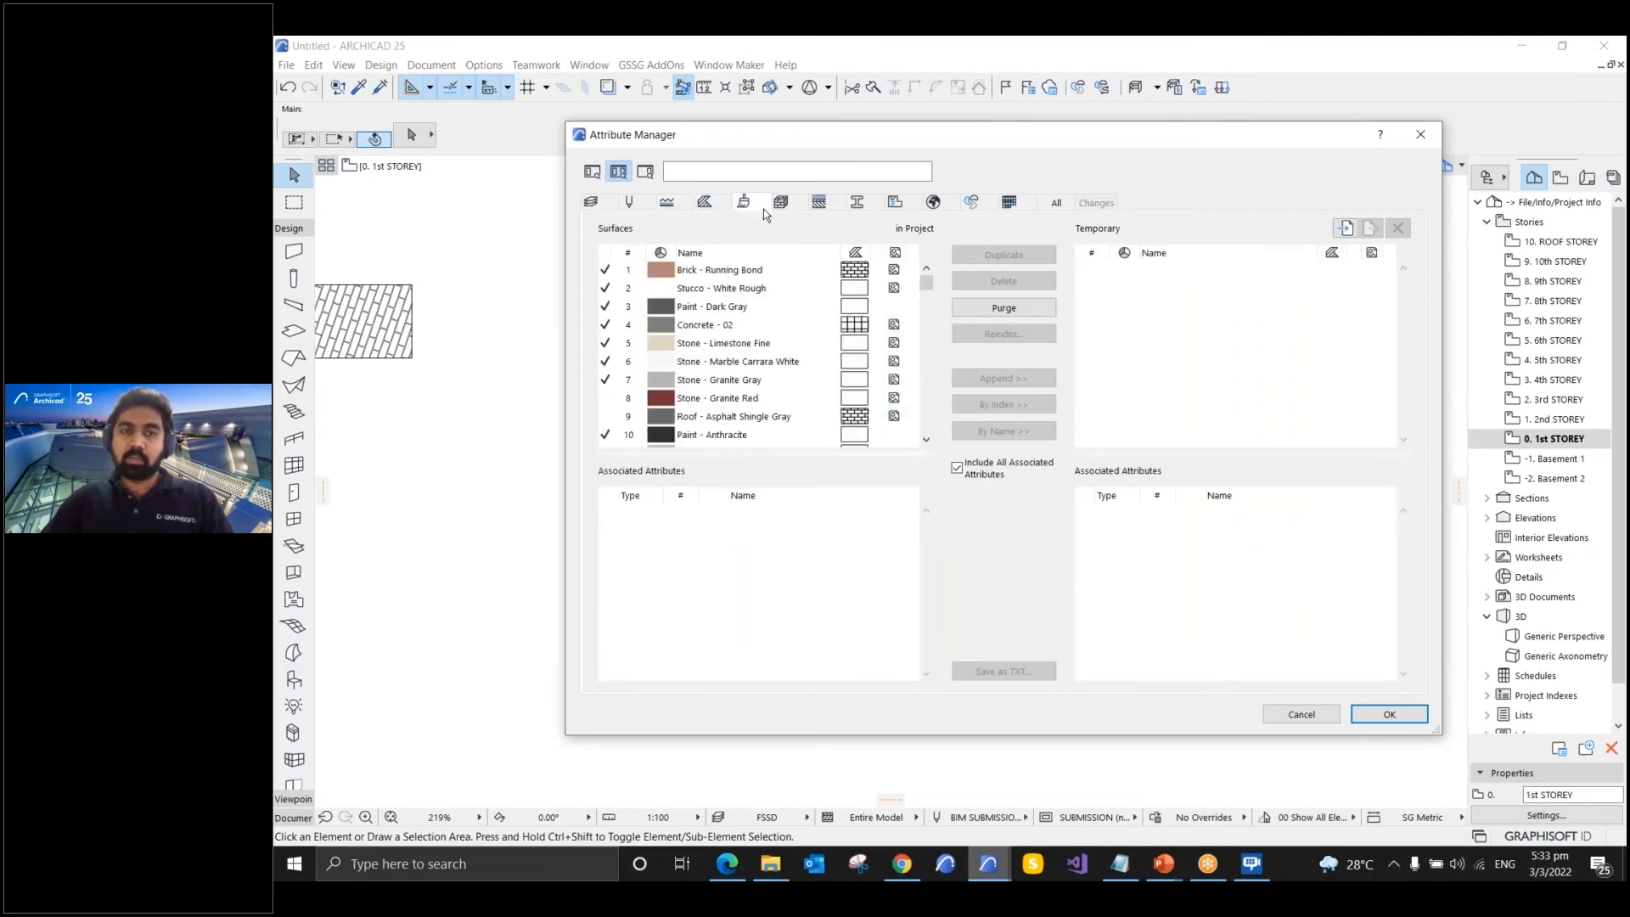
left_click(820, 204)
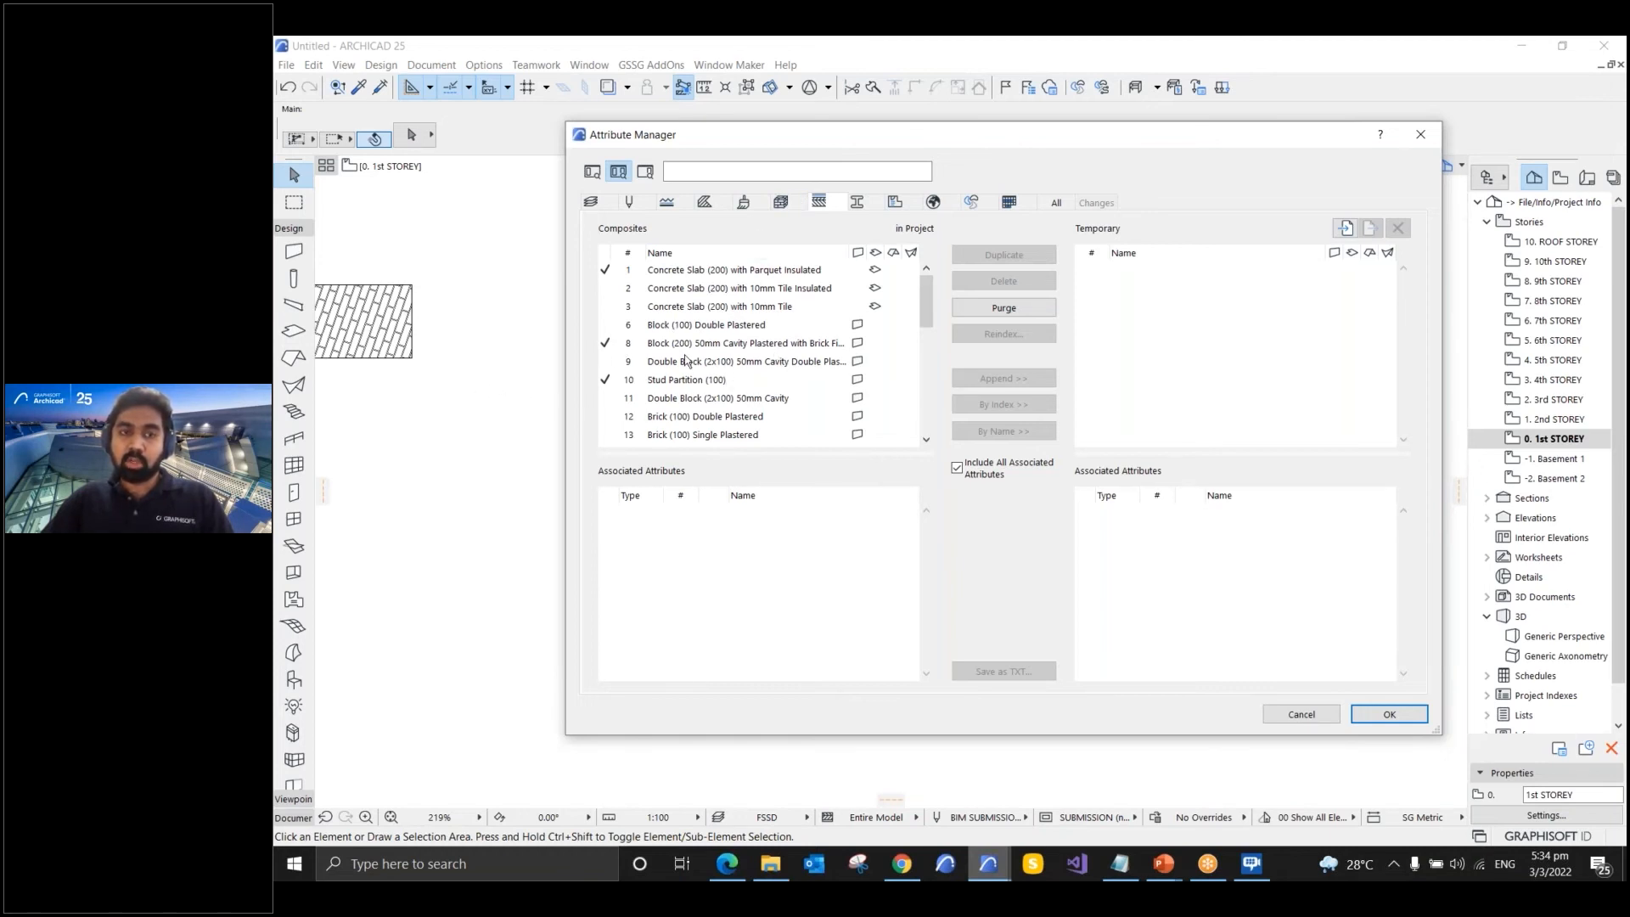
- Show the project's line types and append the Dashed line to the temporary attribute list
left_click(668, 203)
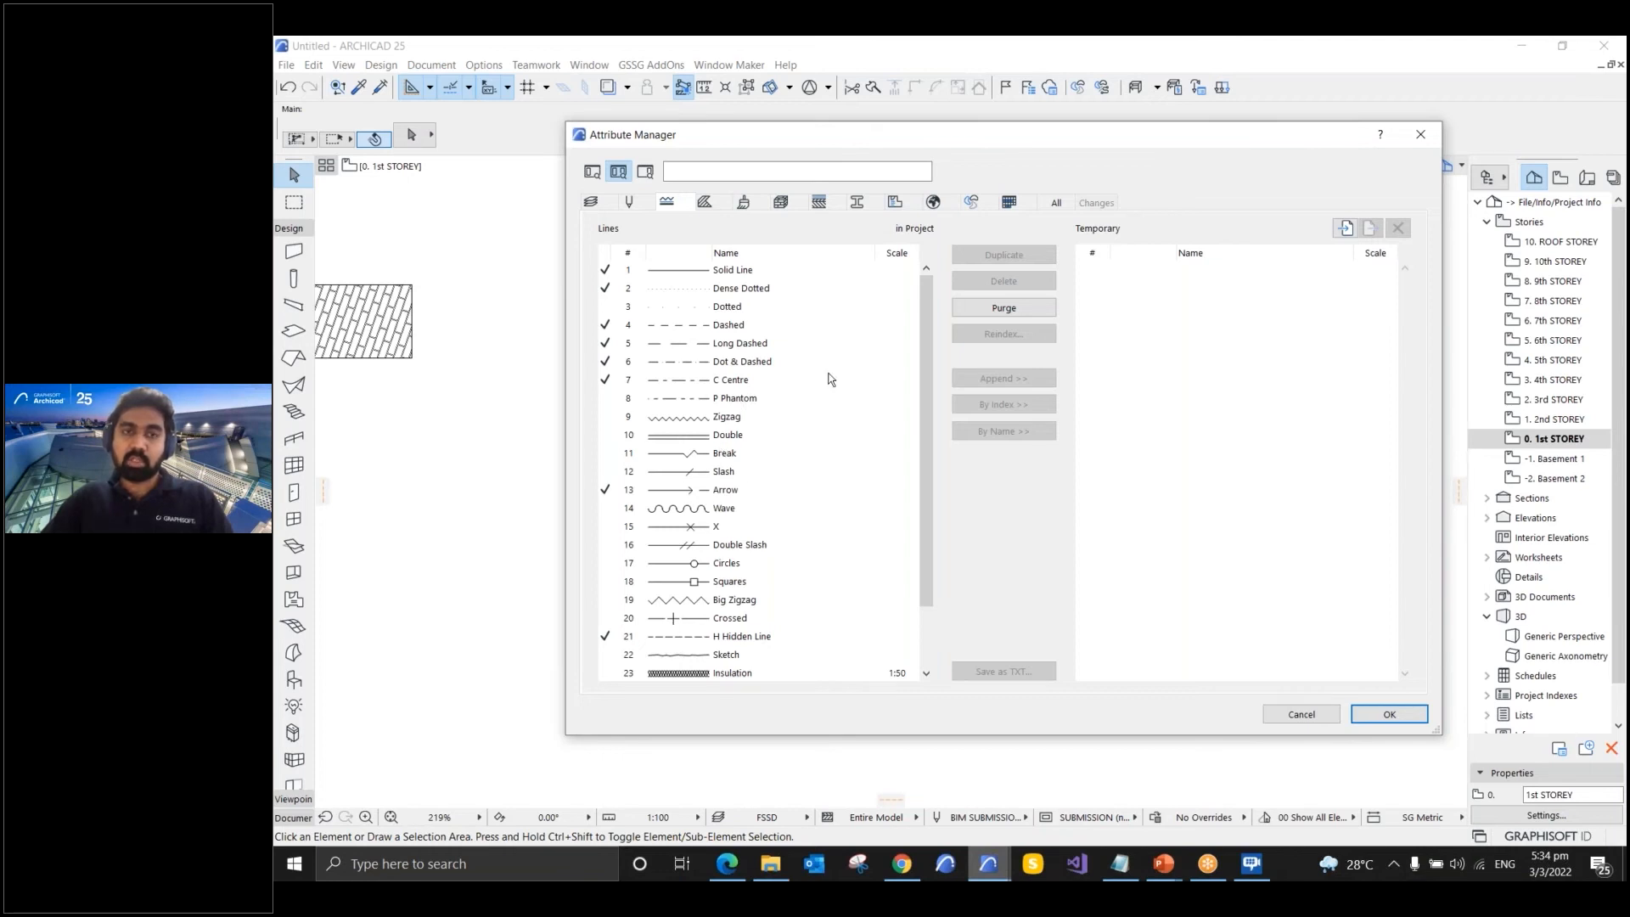
left_click(931, 285)
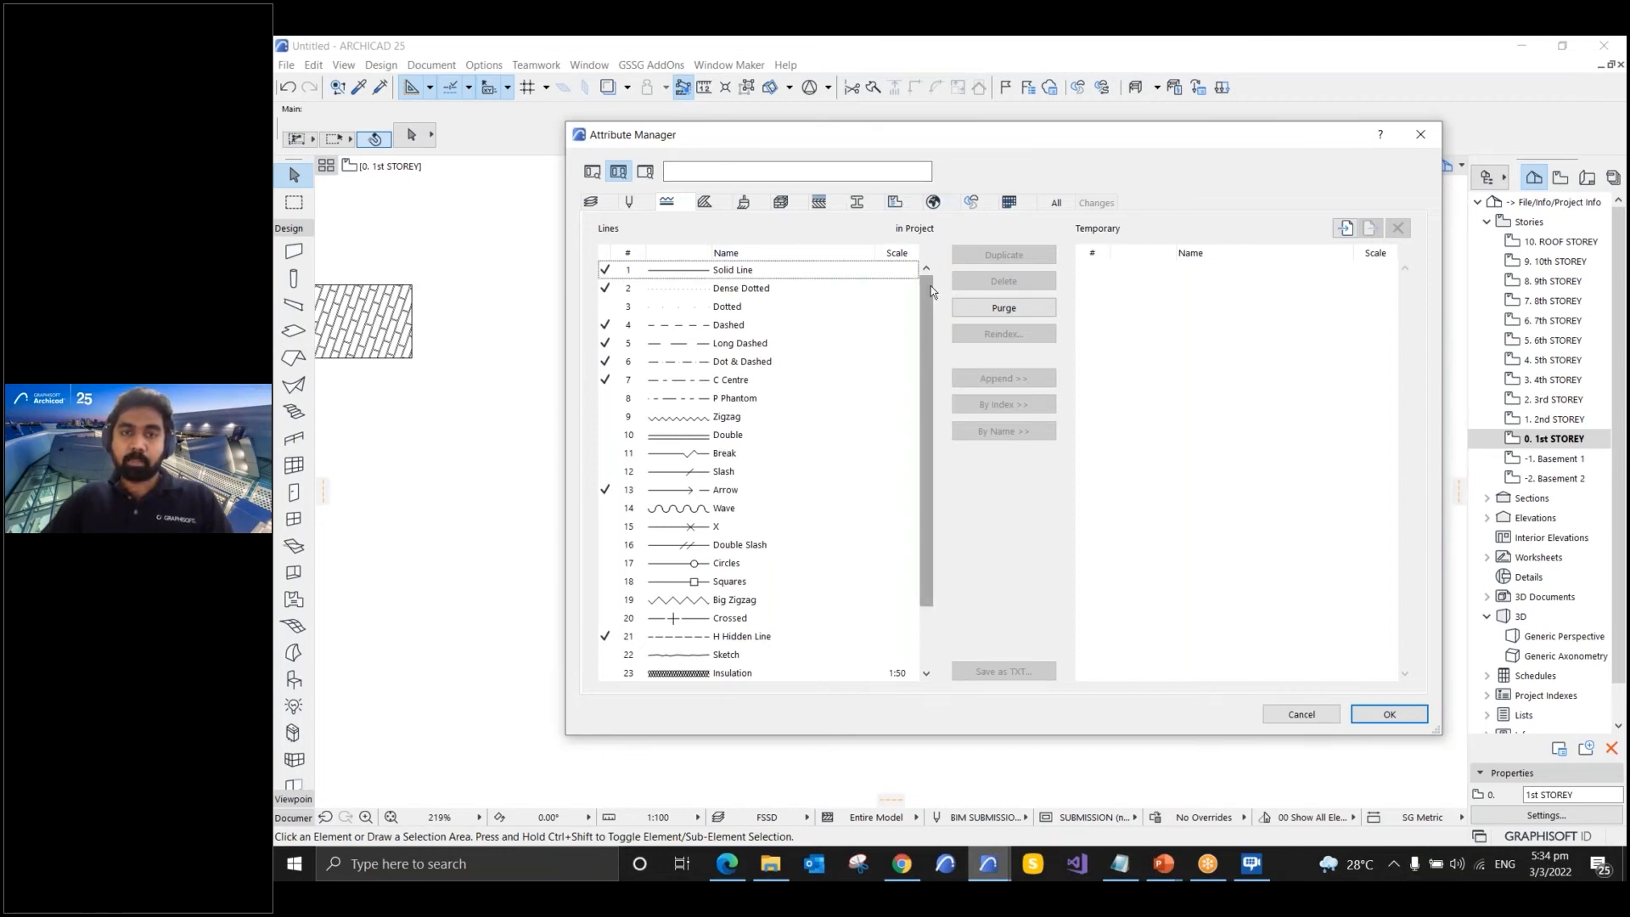
mouse_move(930, 291)
left_mouse_down()
mouse_move(925, 502)
mouse_move(910, 286)
left_mouse_up()
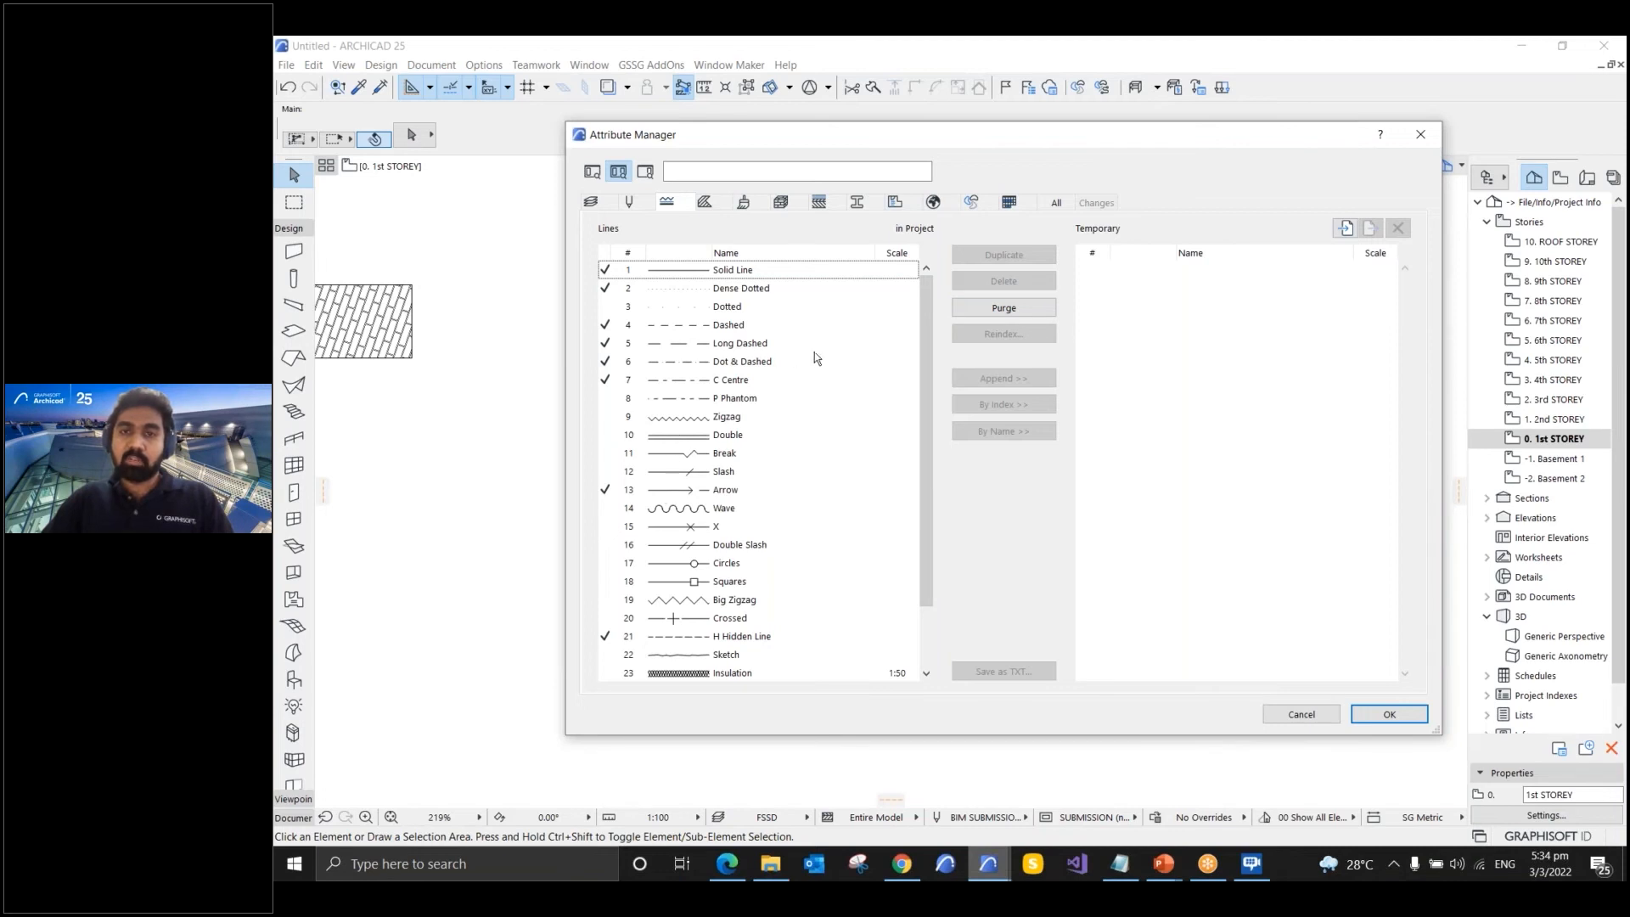
left_click(732, 326)
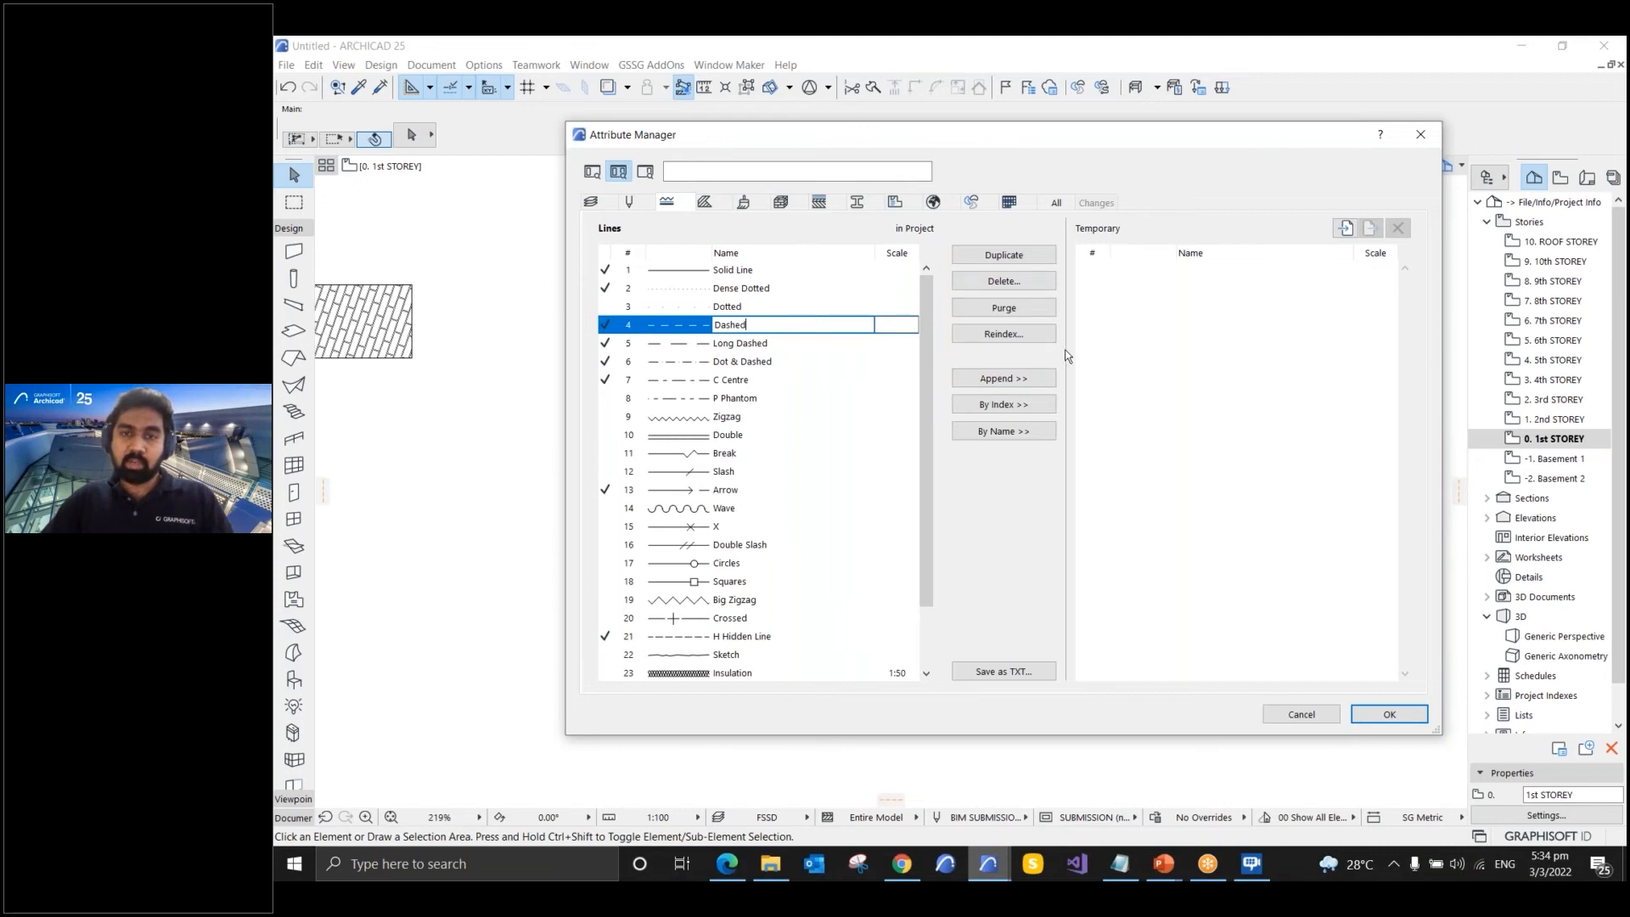
left_click(1008, 378)
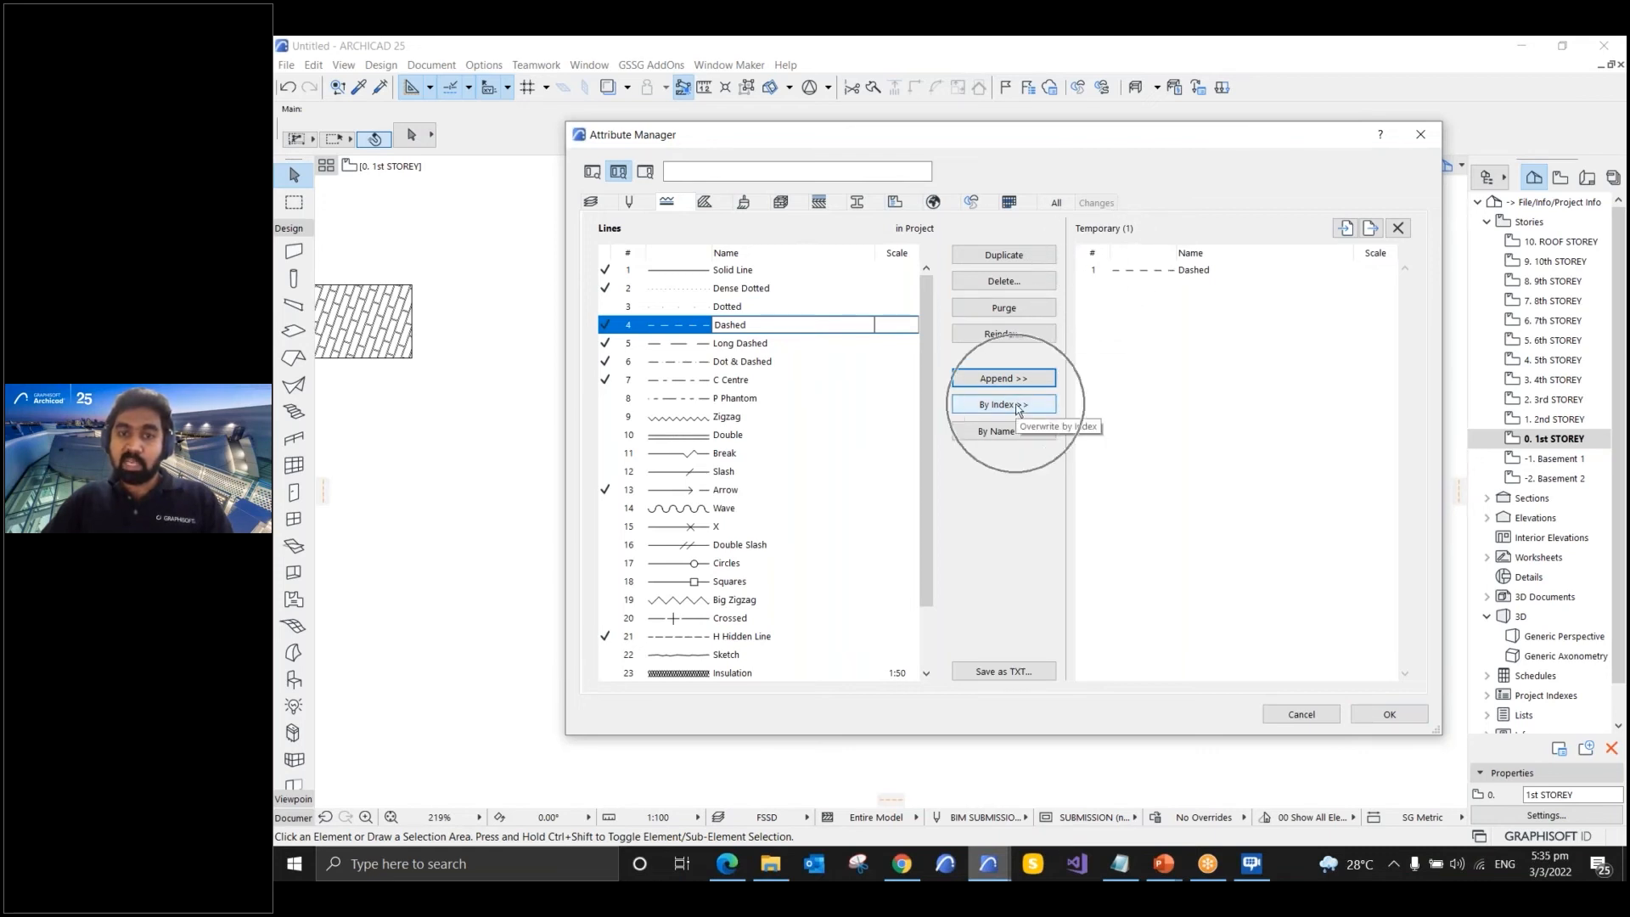
- Transfer Solid Line to the temporary list with overwrite by index, and Dotted with overwrite by name
left_click(754, 271)
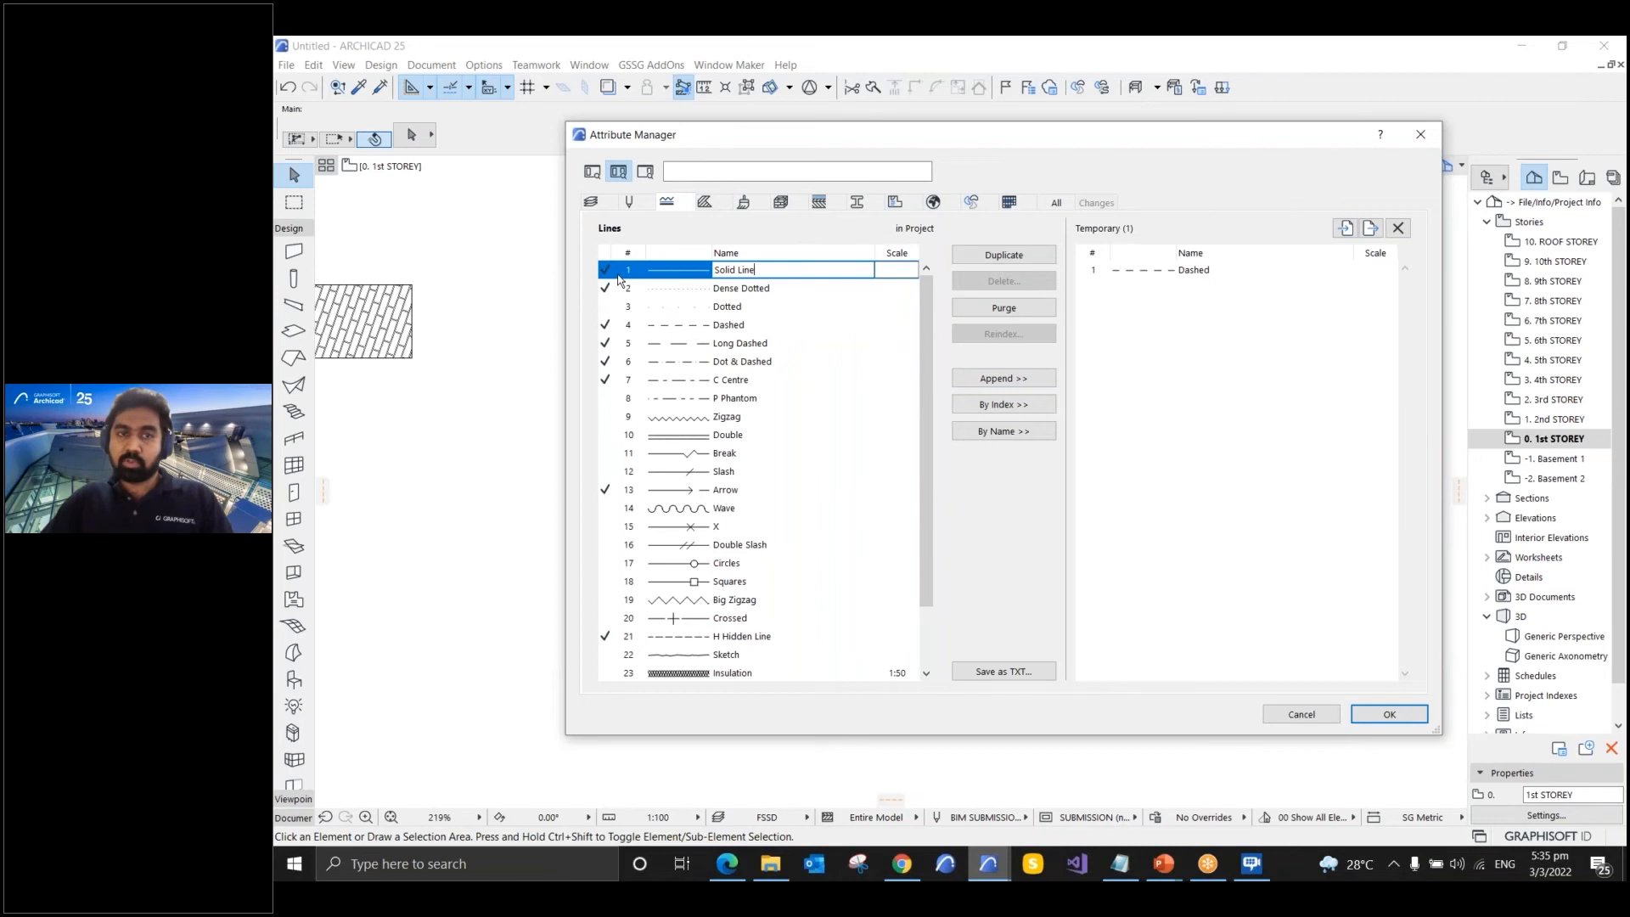
left_click(980, 406)
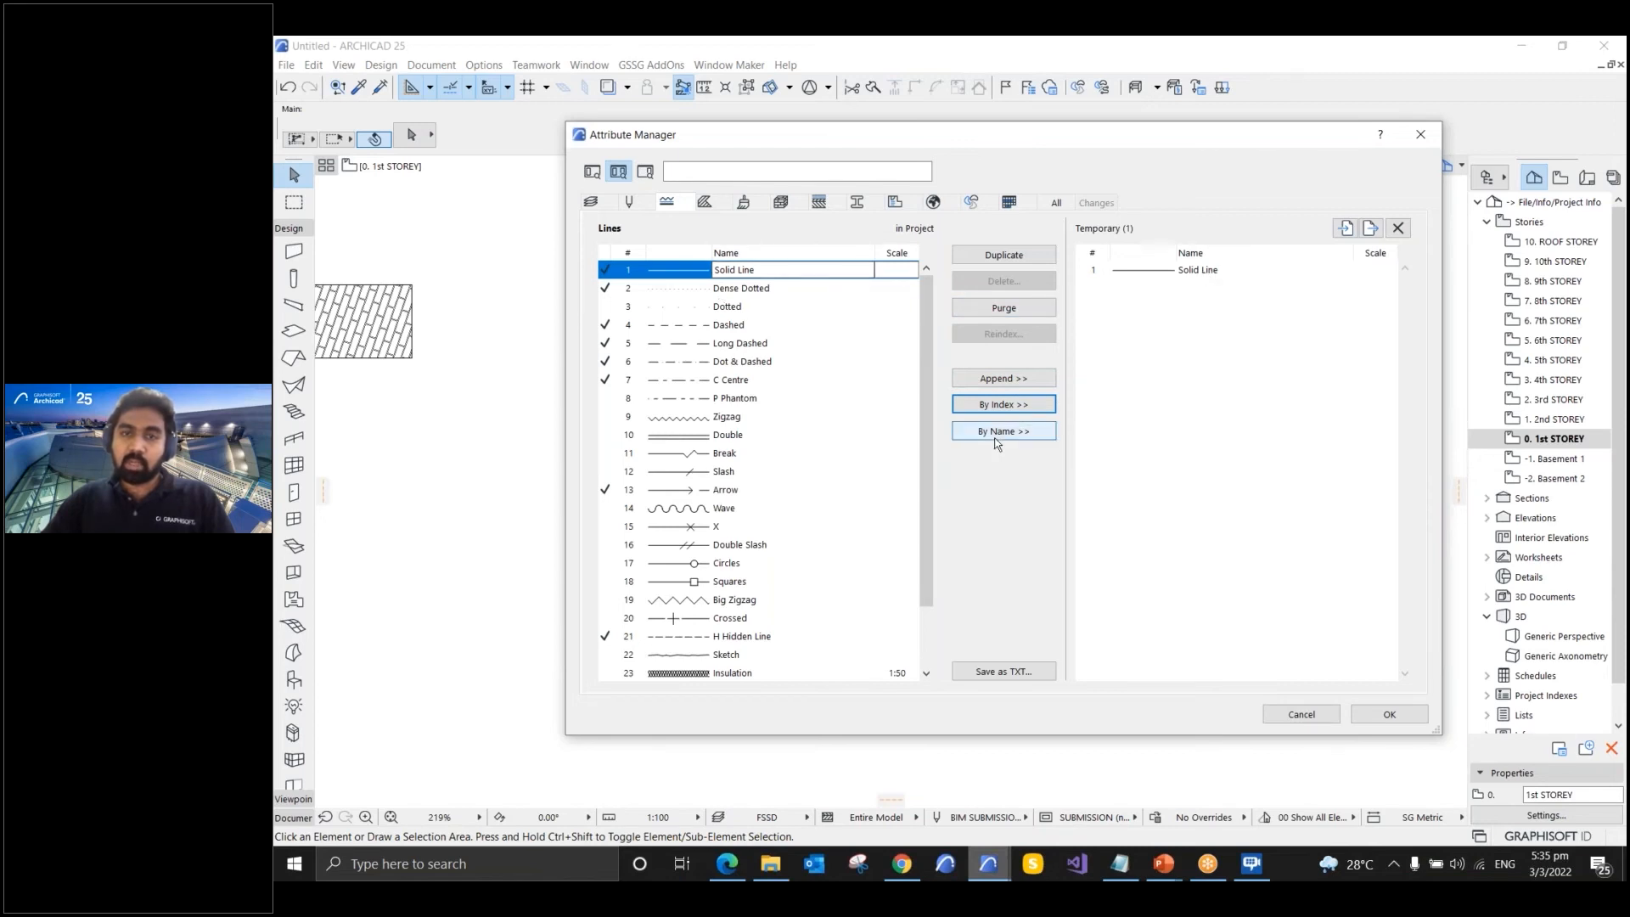
left_click(722, 309)
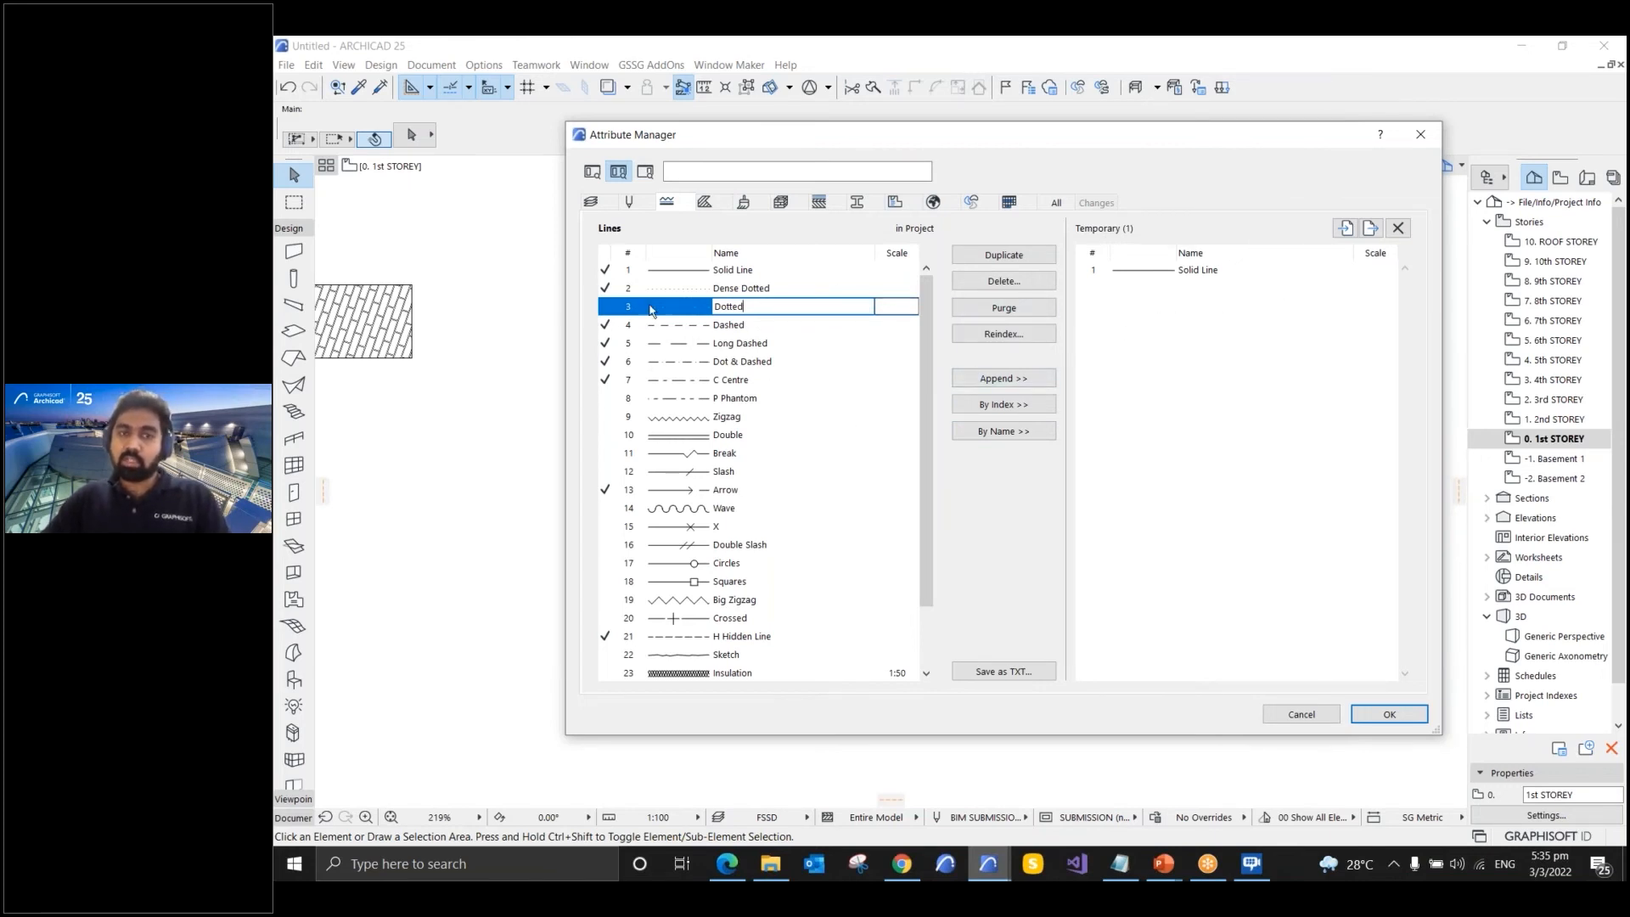
left_click(997, 433)
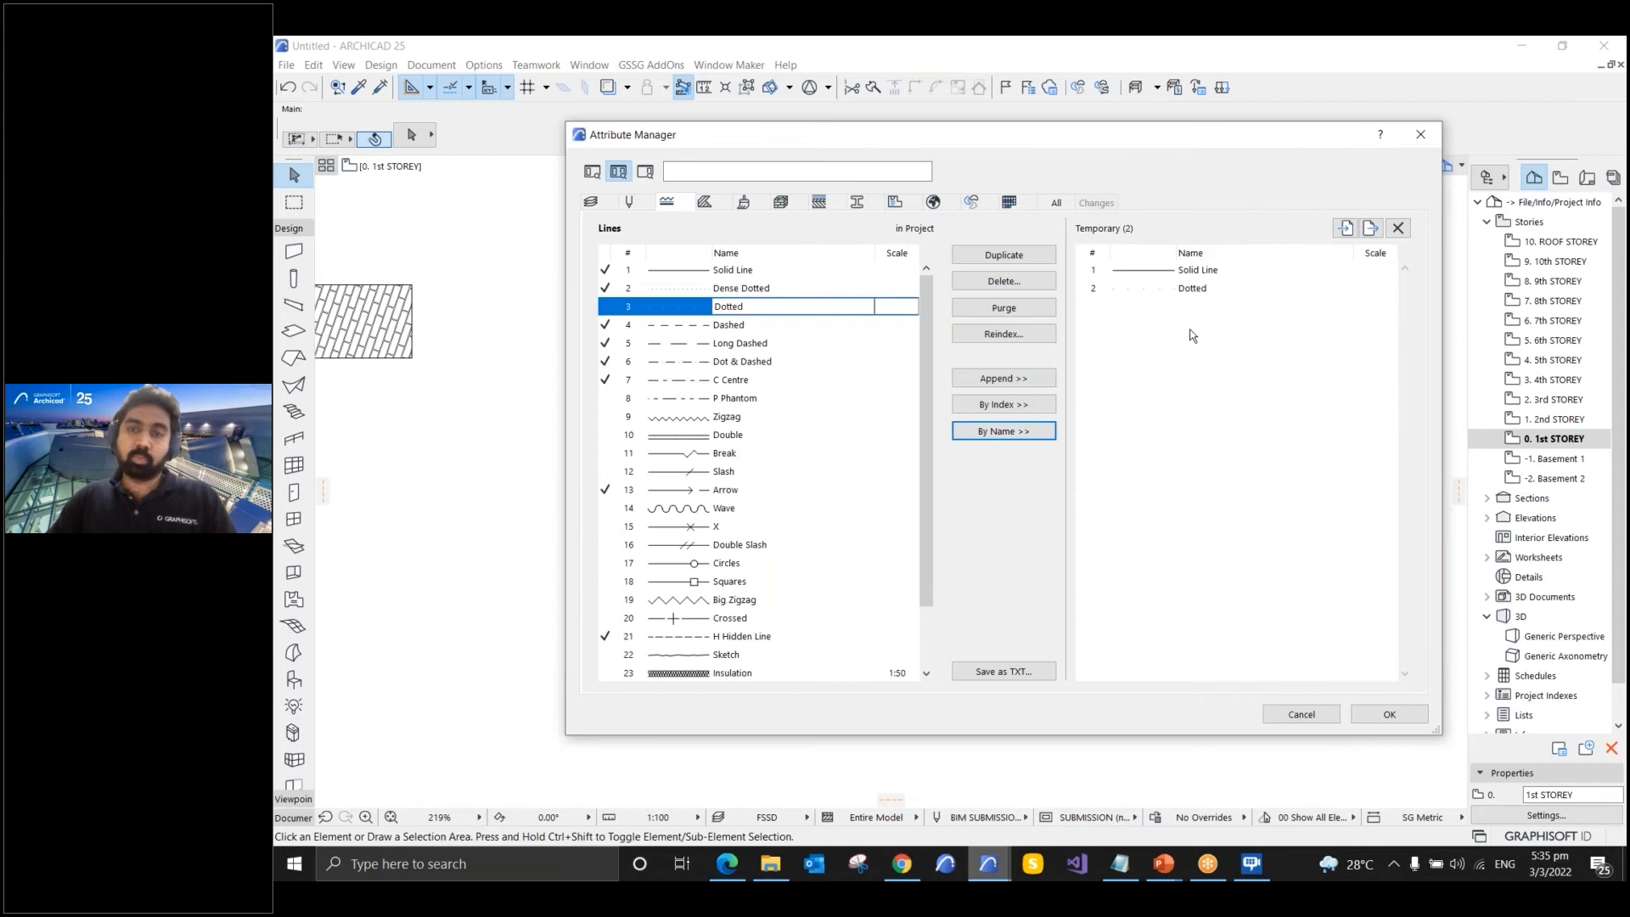
- Load the attribute file mat.xml from the Desktop into the Attribute Manager's temporary list
left_click(1348, 229)
left_click(759, 334)
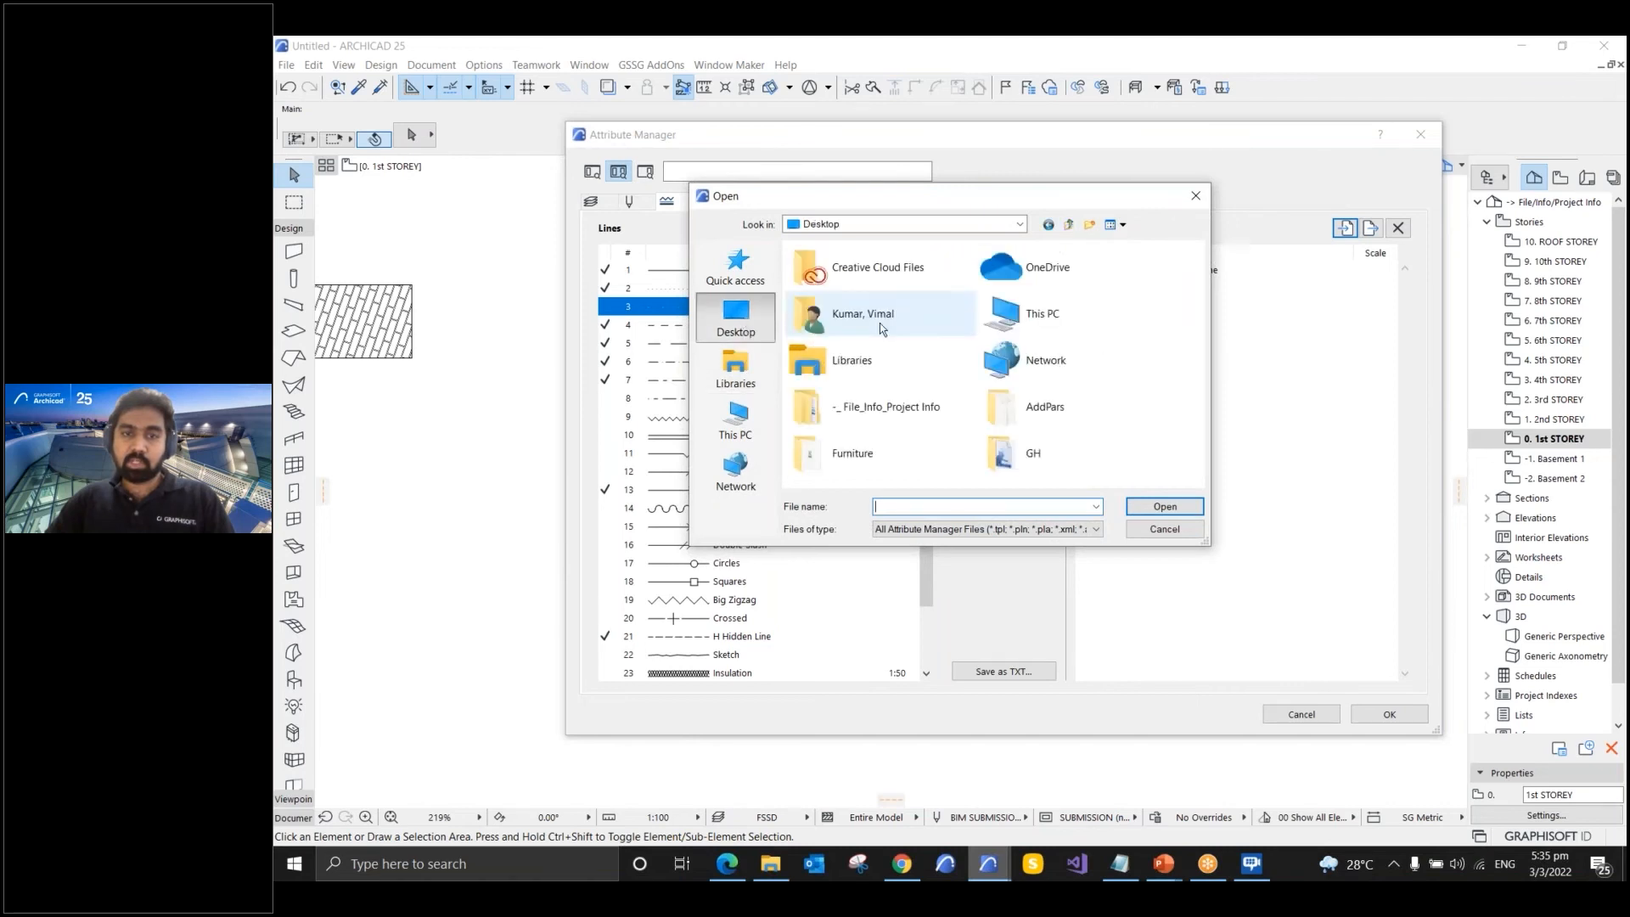
scroll(880, 329, "down", 5)
left_click(1040, 384)
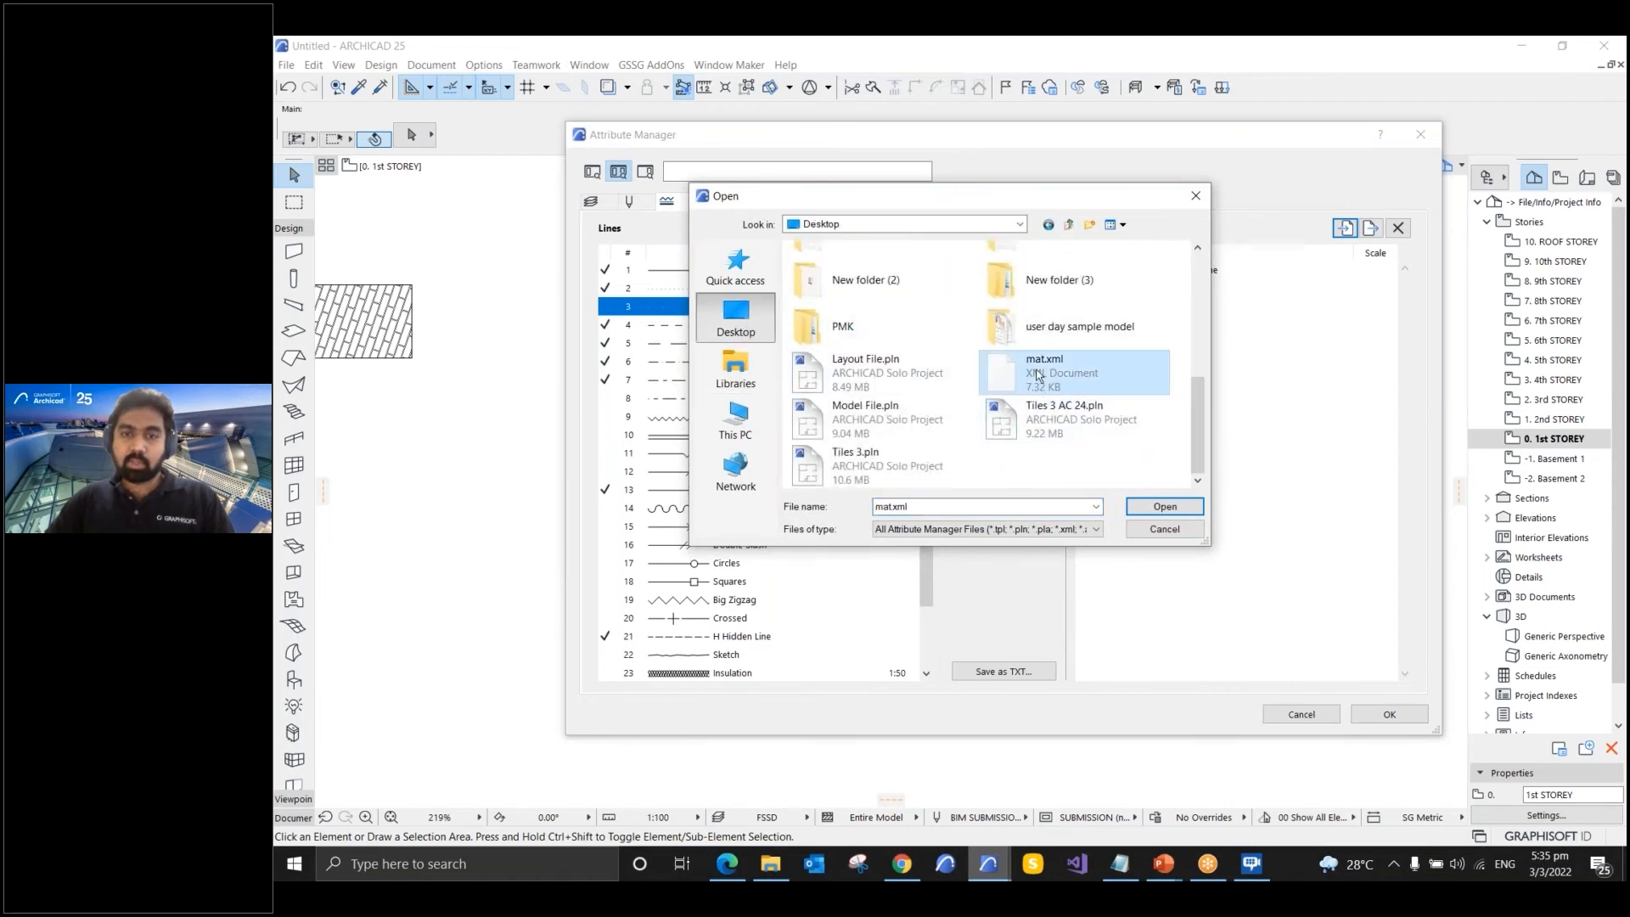
left_click(1163, 507)
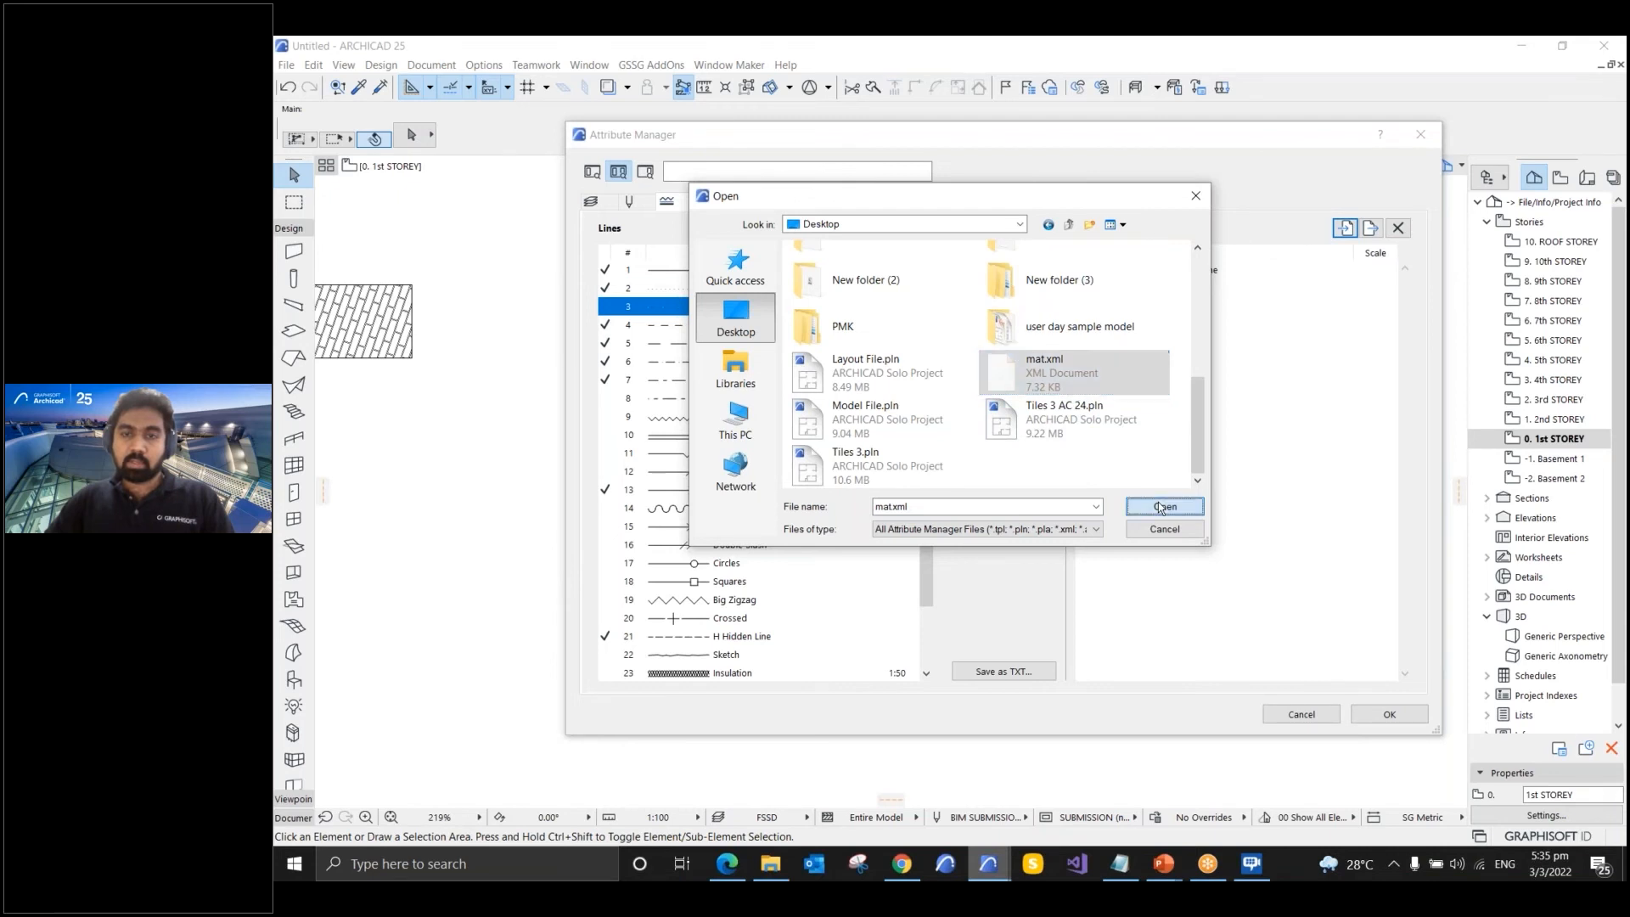
left_click(1074, 377)
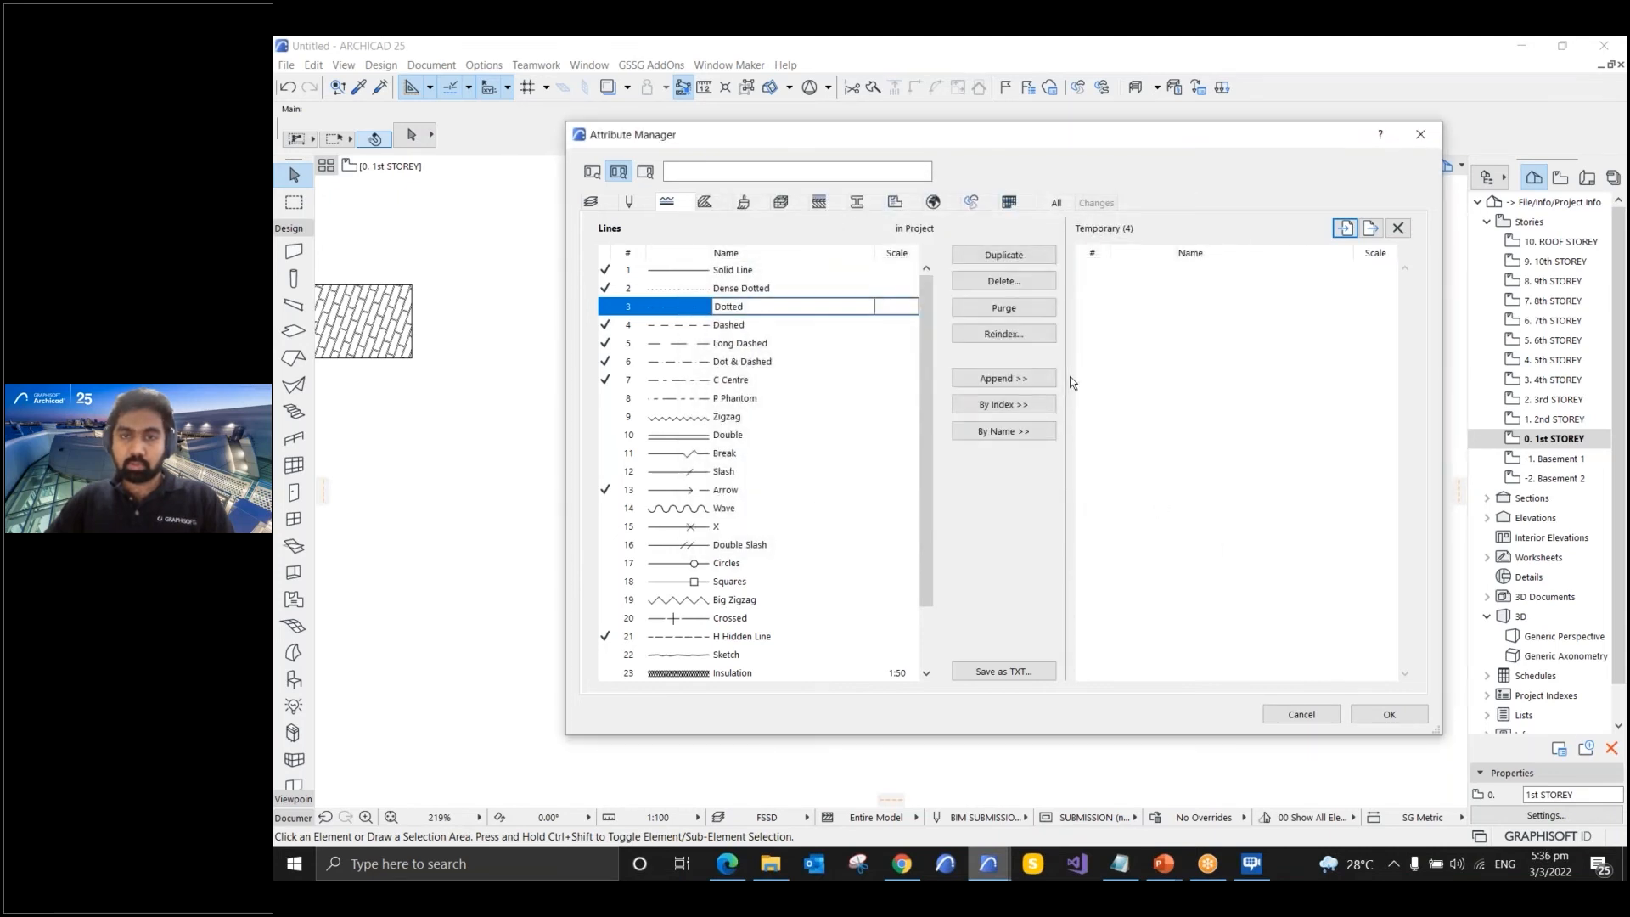
- Look through the attribute categories in the Attribute Manager and show the building materials
left_click(1009, 202)
left_click(972, 202)
left_click(895, 201)
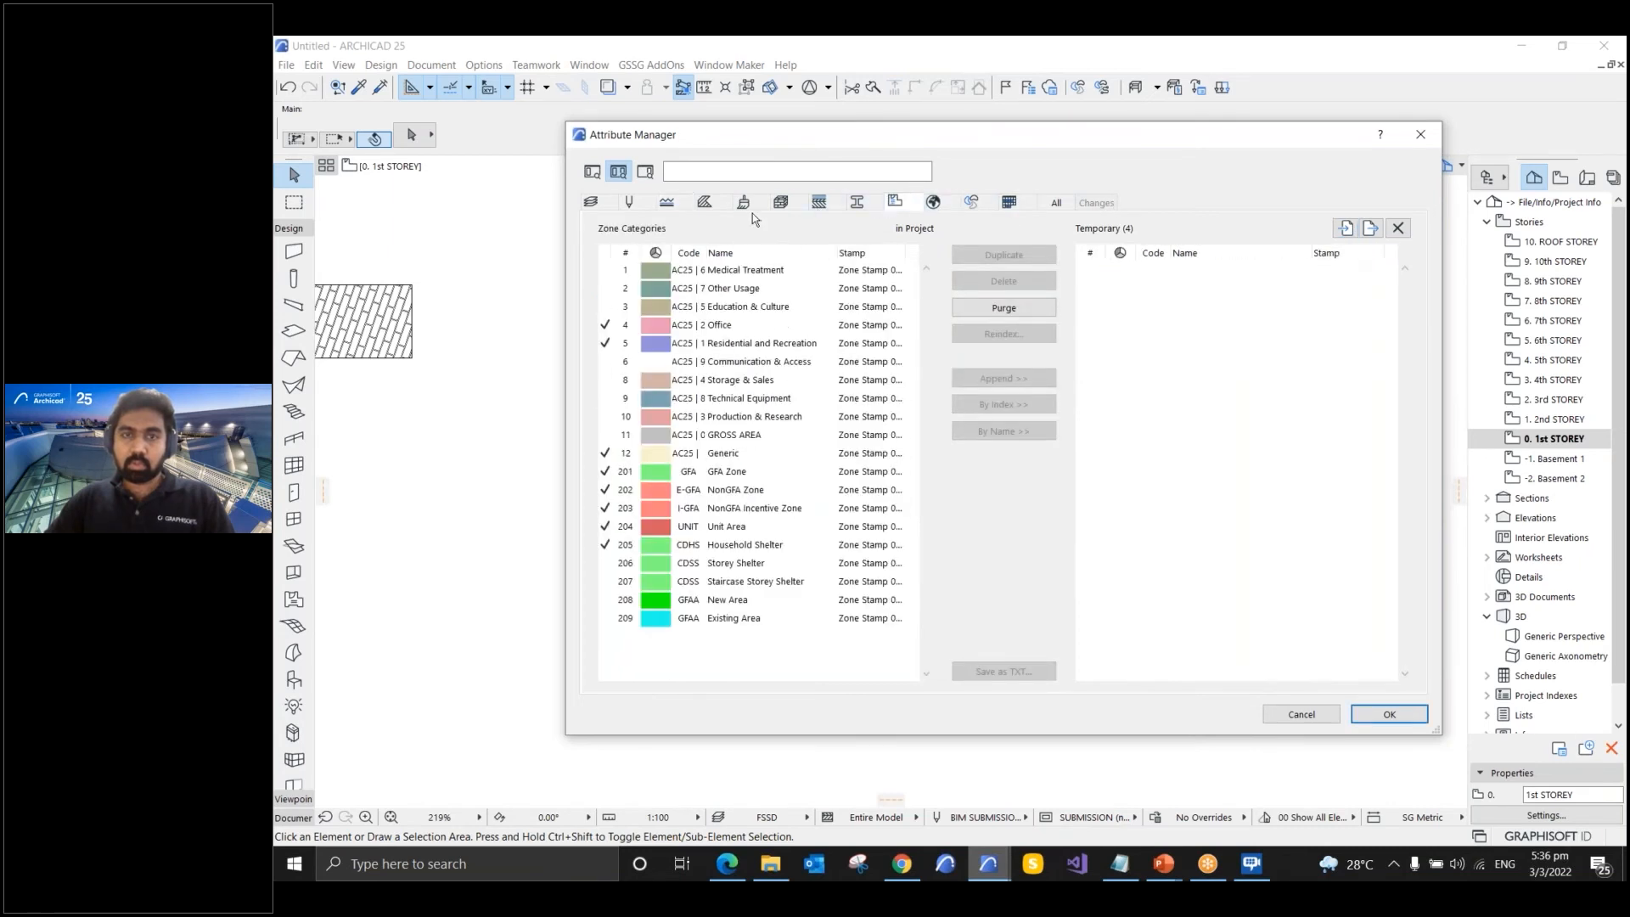
left_click(751, 206)
left_click(783, 204)
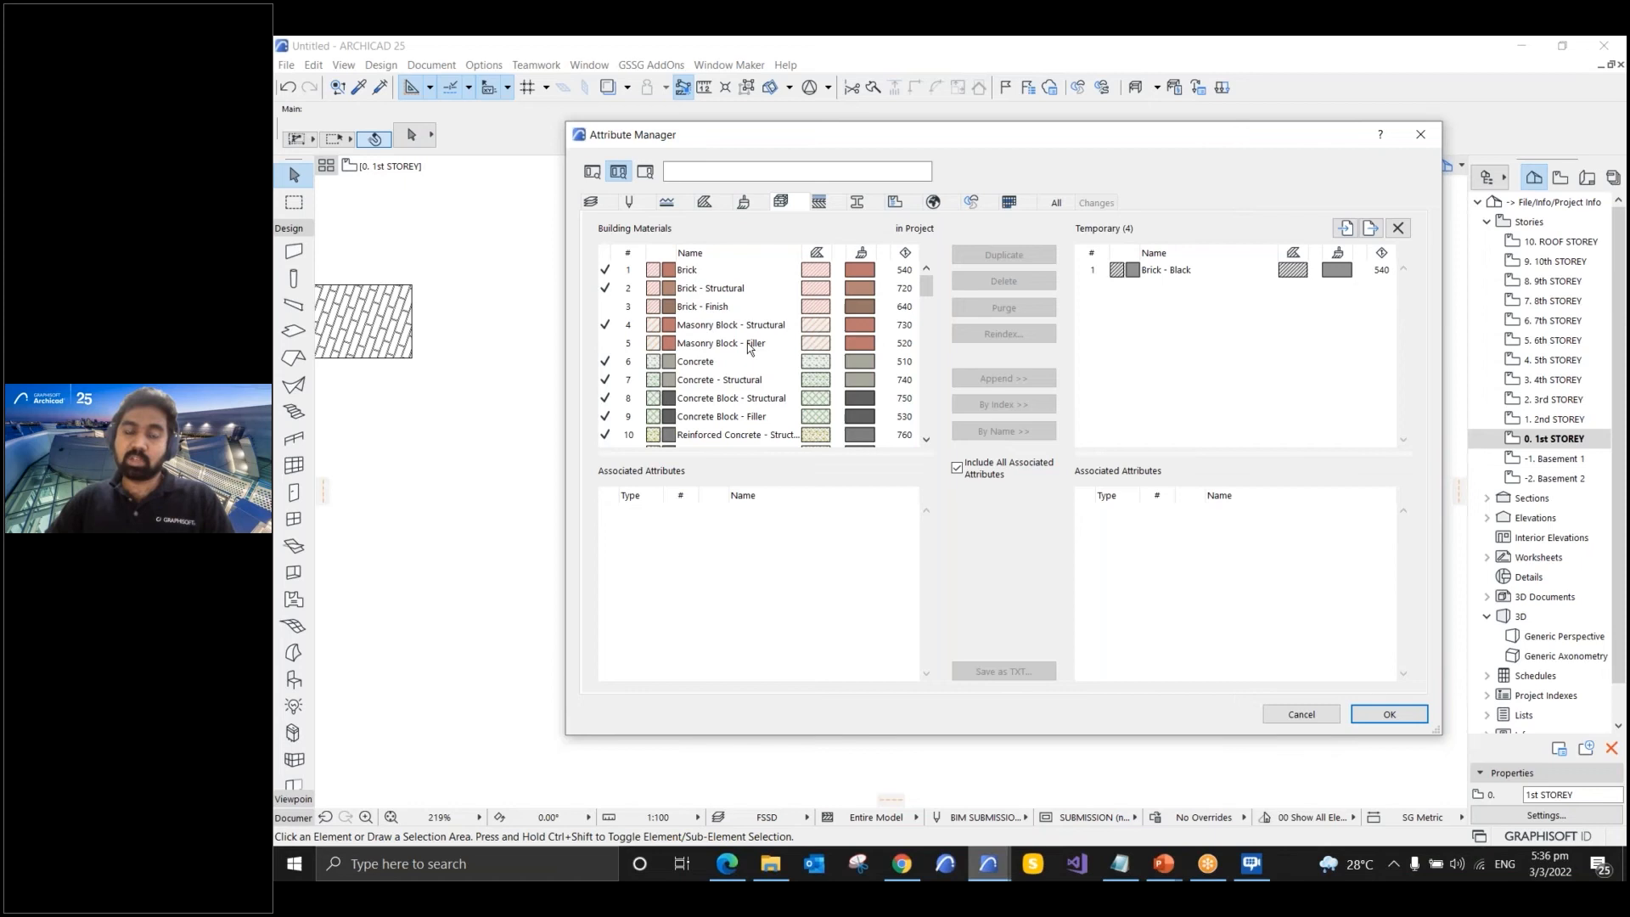
- Compare the associated attributes of the project's Brick and Brick - Black materials with those of Brick - Black in the temporary list
left_click(717, 271)
scroll(749, 327, "down", 1)
scroll(749, 327, "down", 3)
scroll(749, 327, "up", 5)
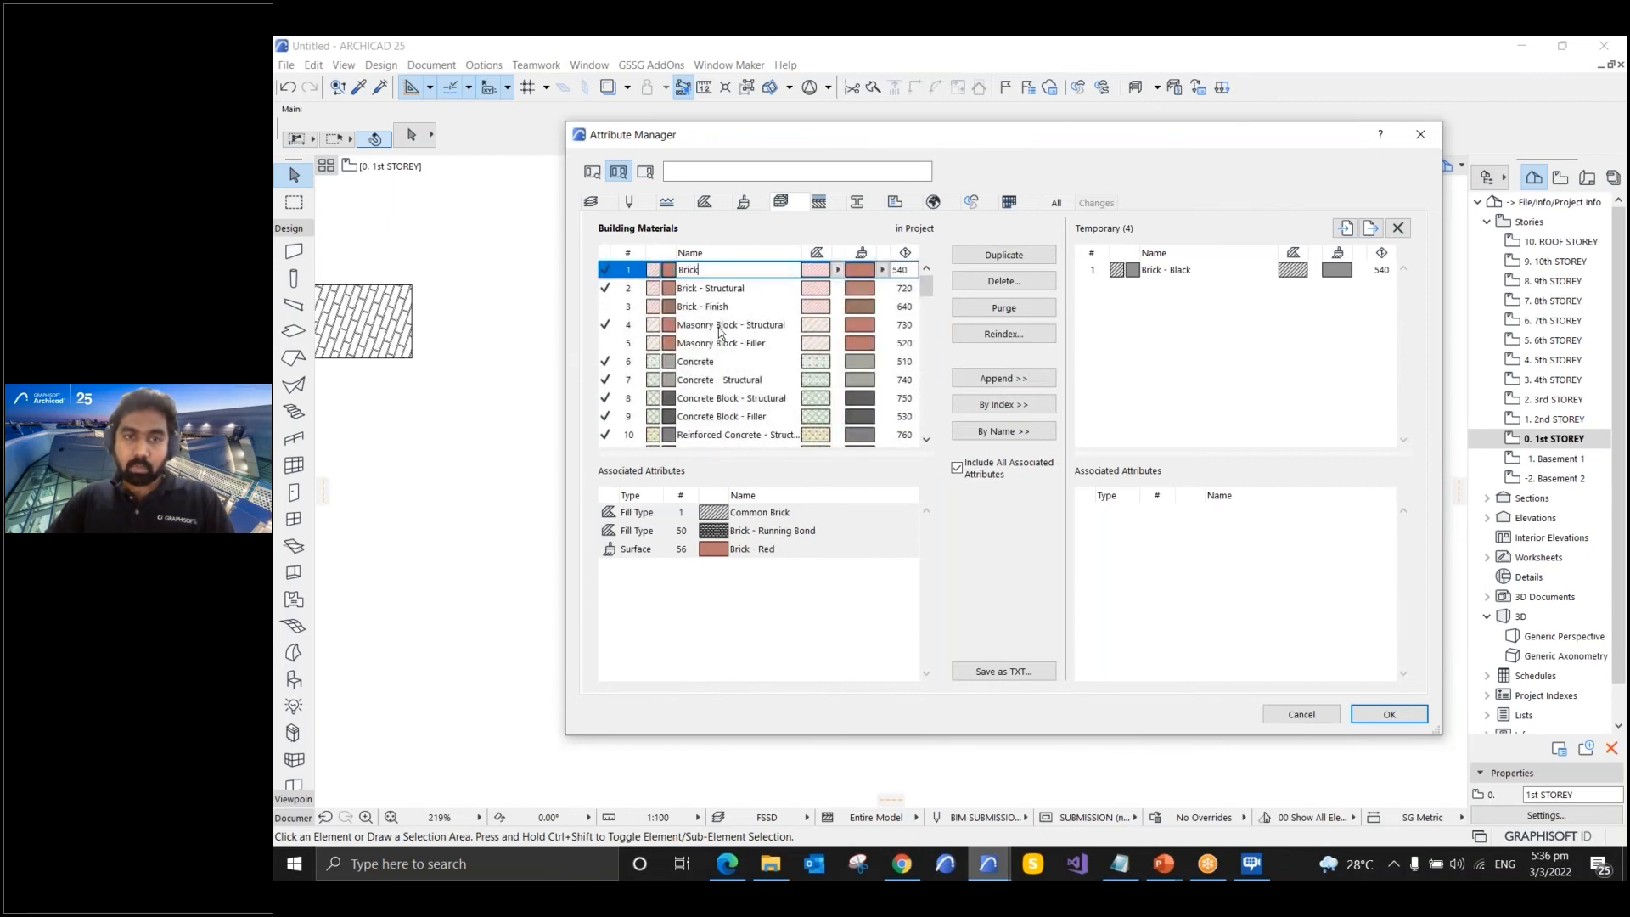
scroll(723, 339, "down", 20)
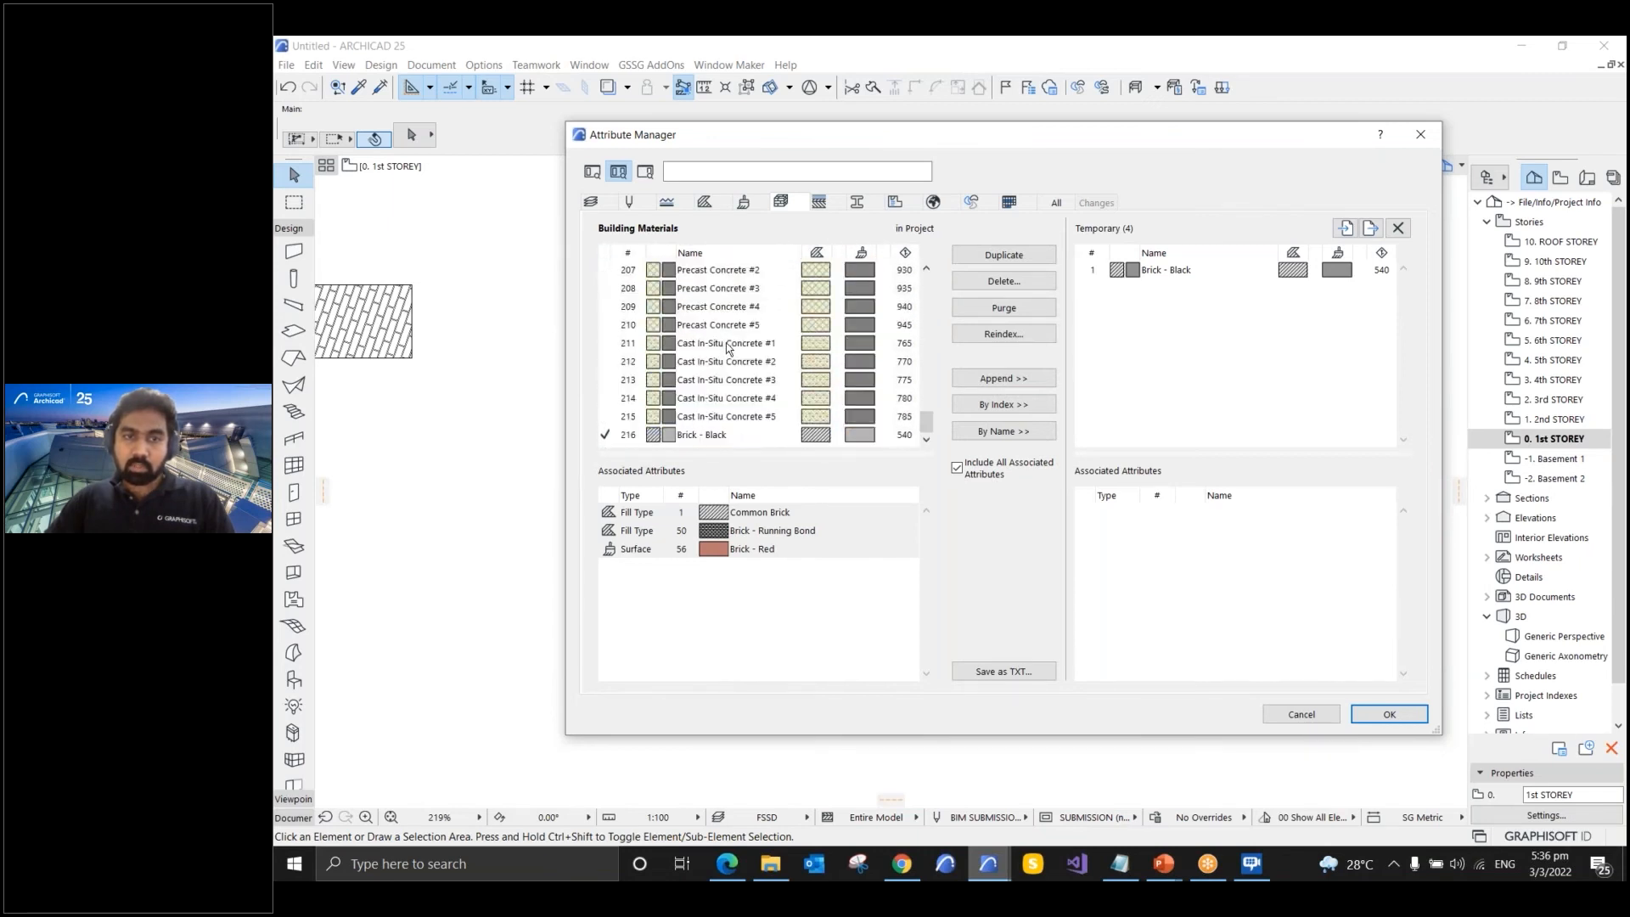
left_click(715, 437)
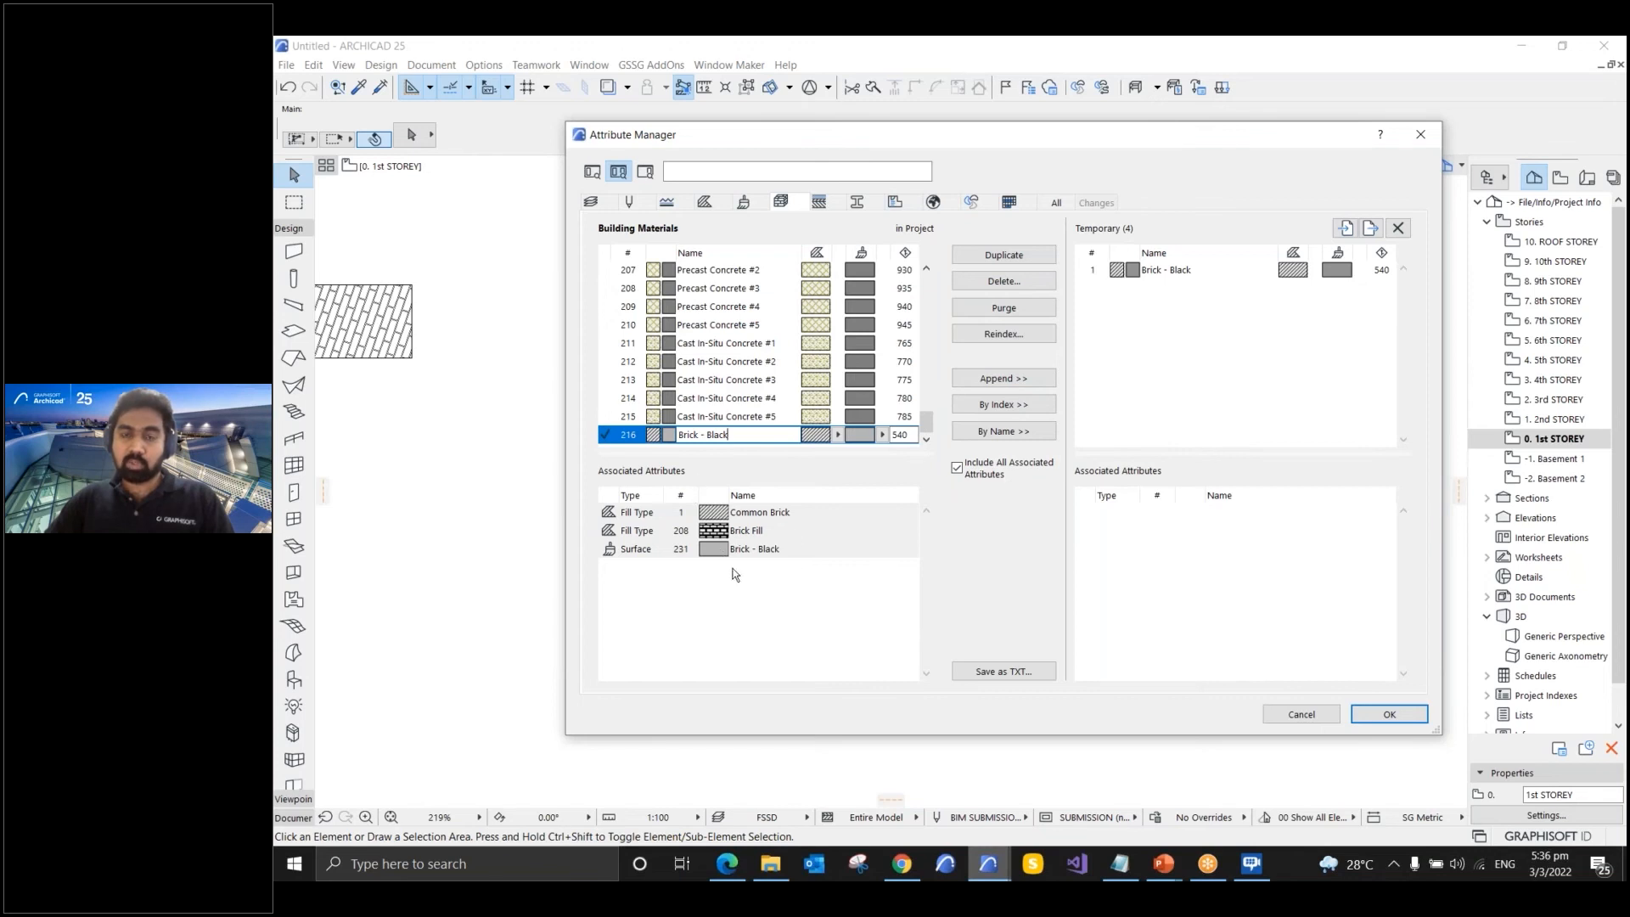
left_click(1142, 270)
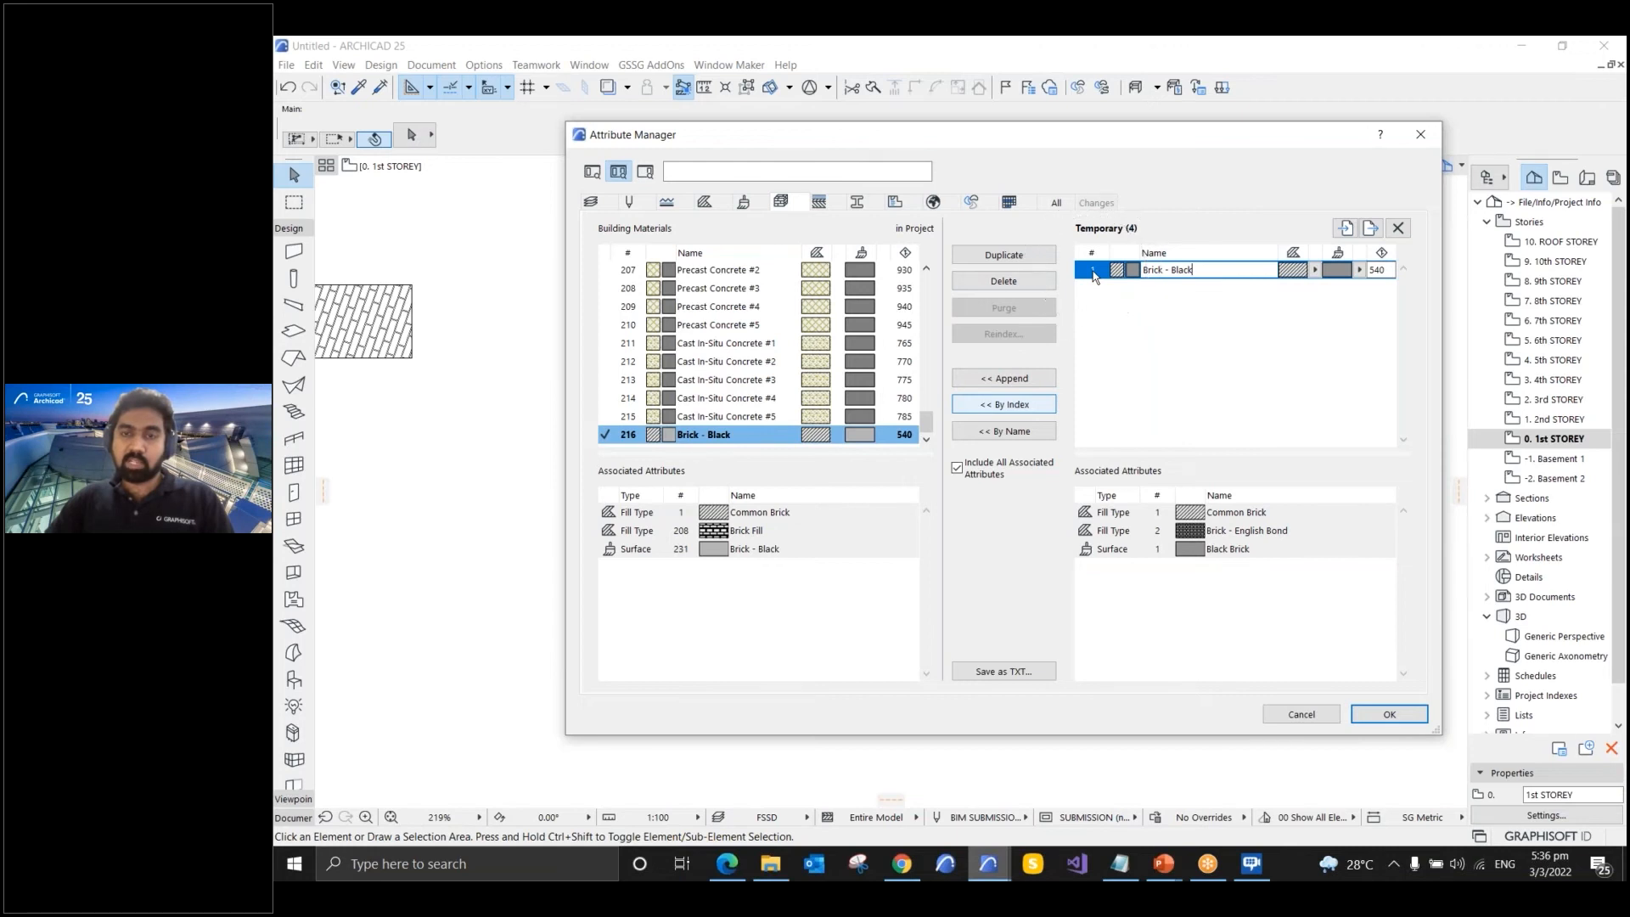
scroll(785, 336, "up", 20)
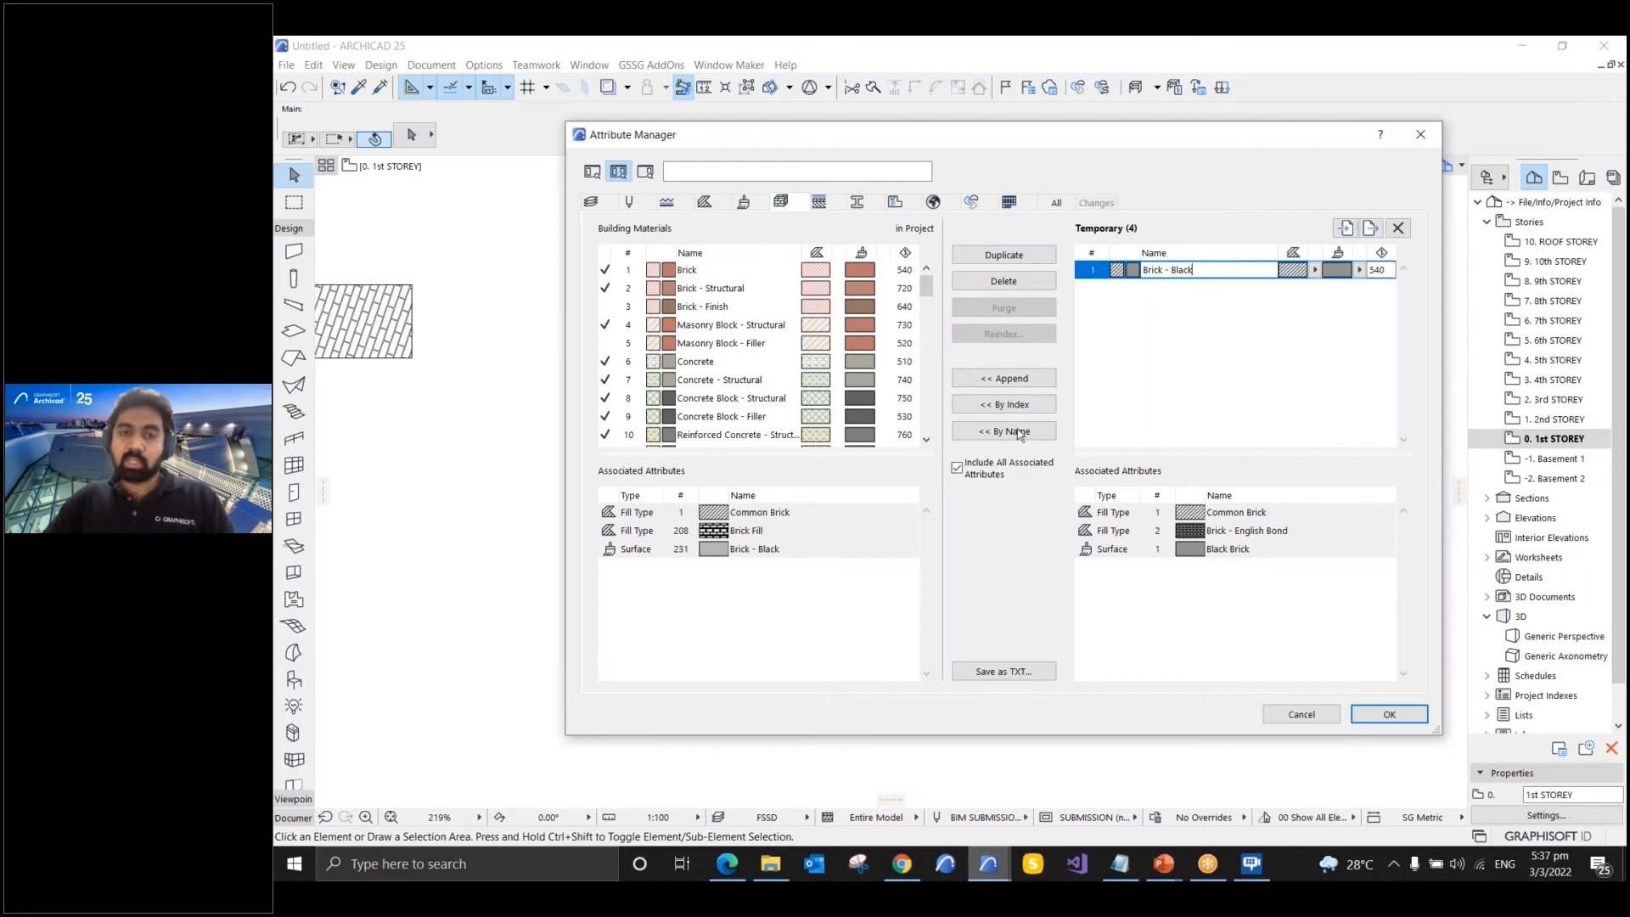
- Show the project's surfaces and select Carpet - 03 to inspect its associated attributes
left_click(956, 468)
left_click(755, 204)
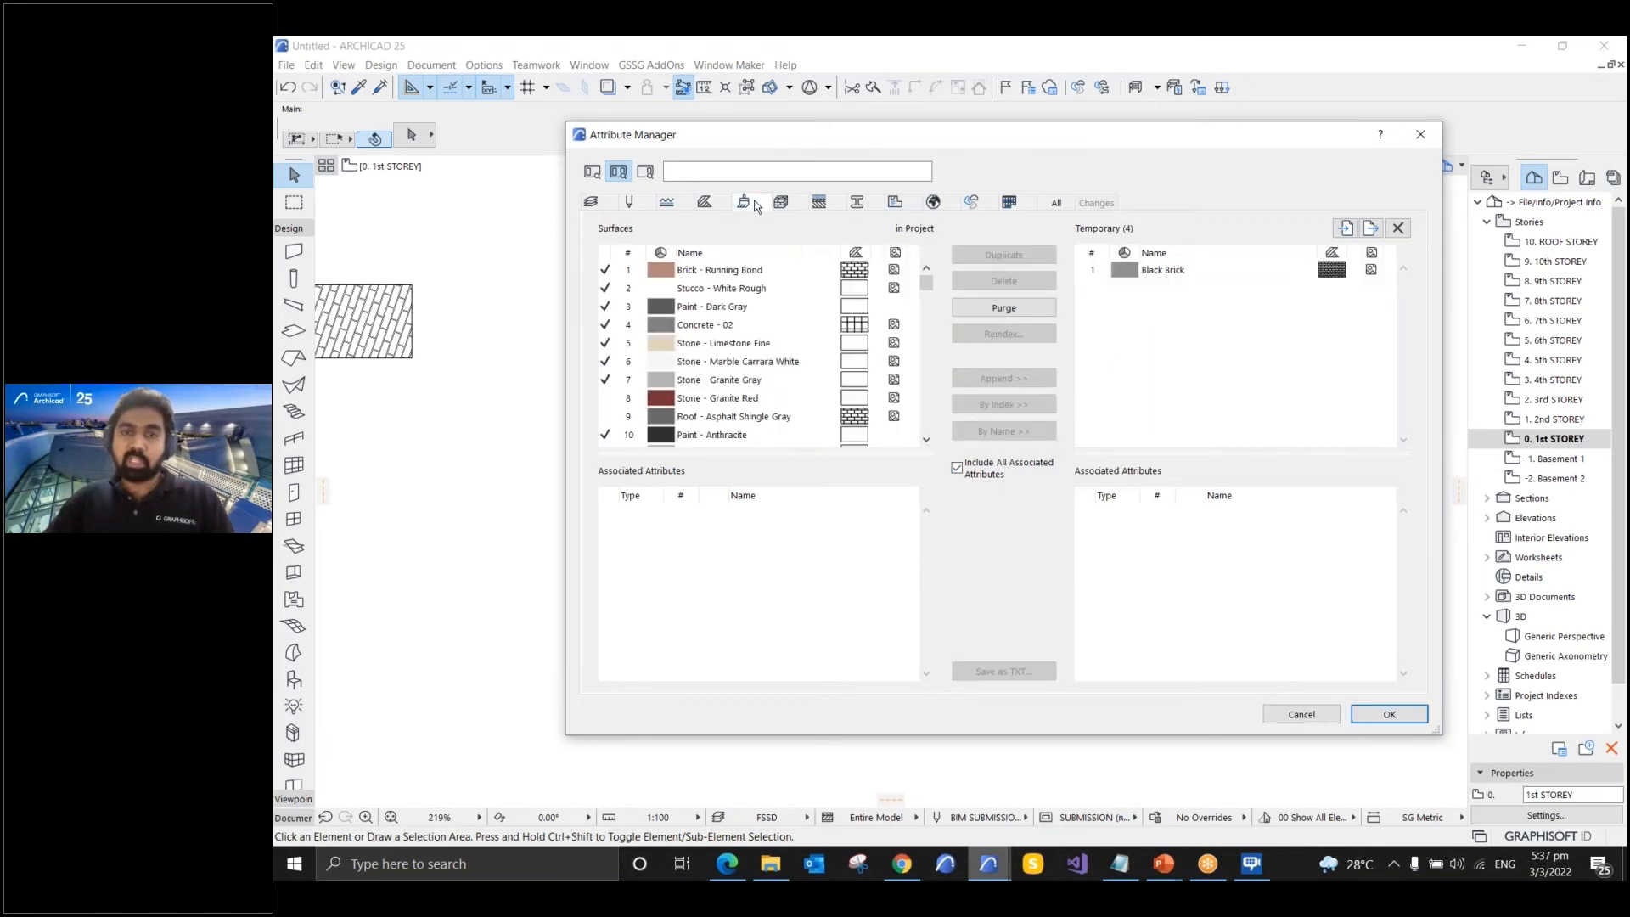
scroll(785, 381, "down", 7)
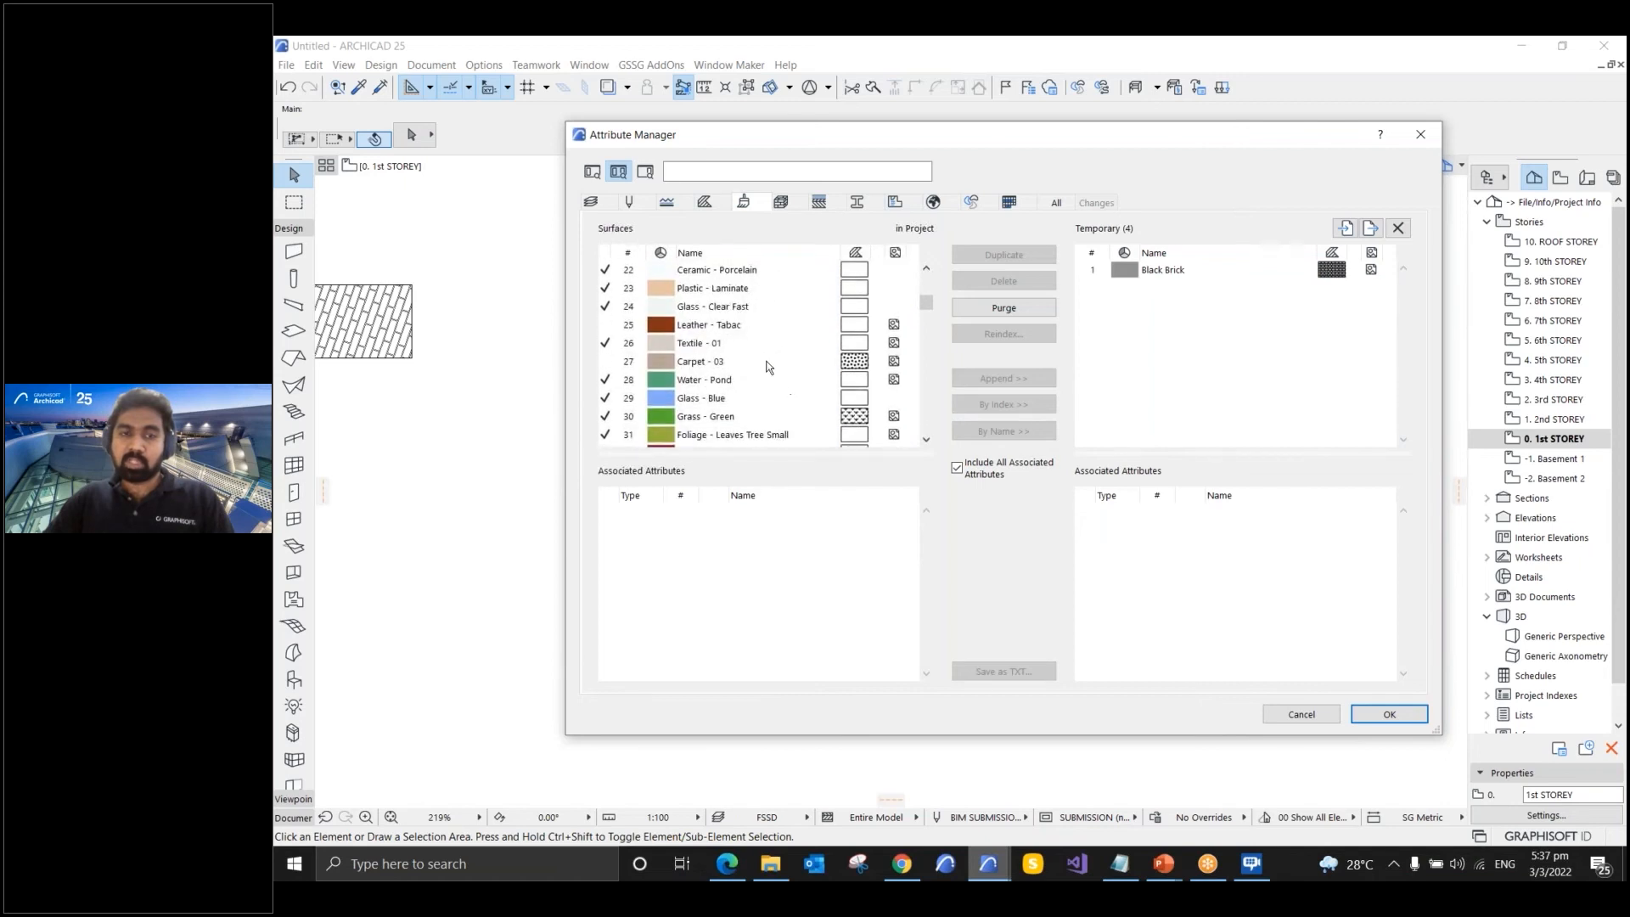
left_click(761, 360)
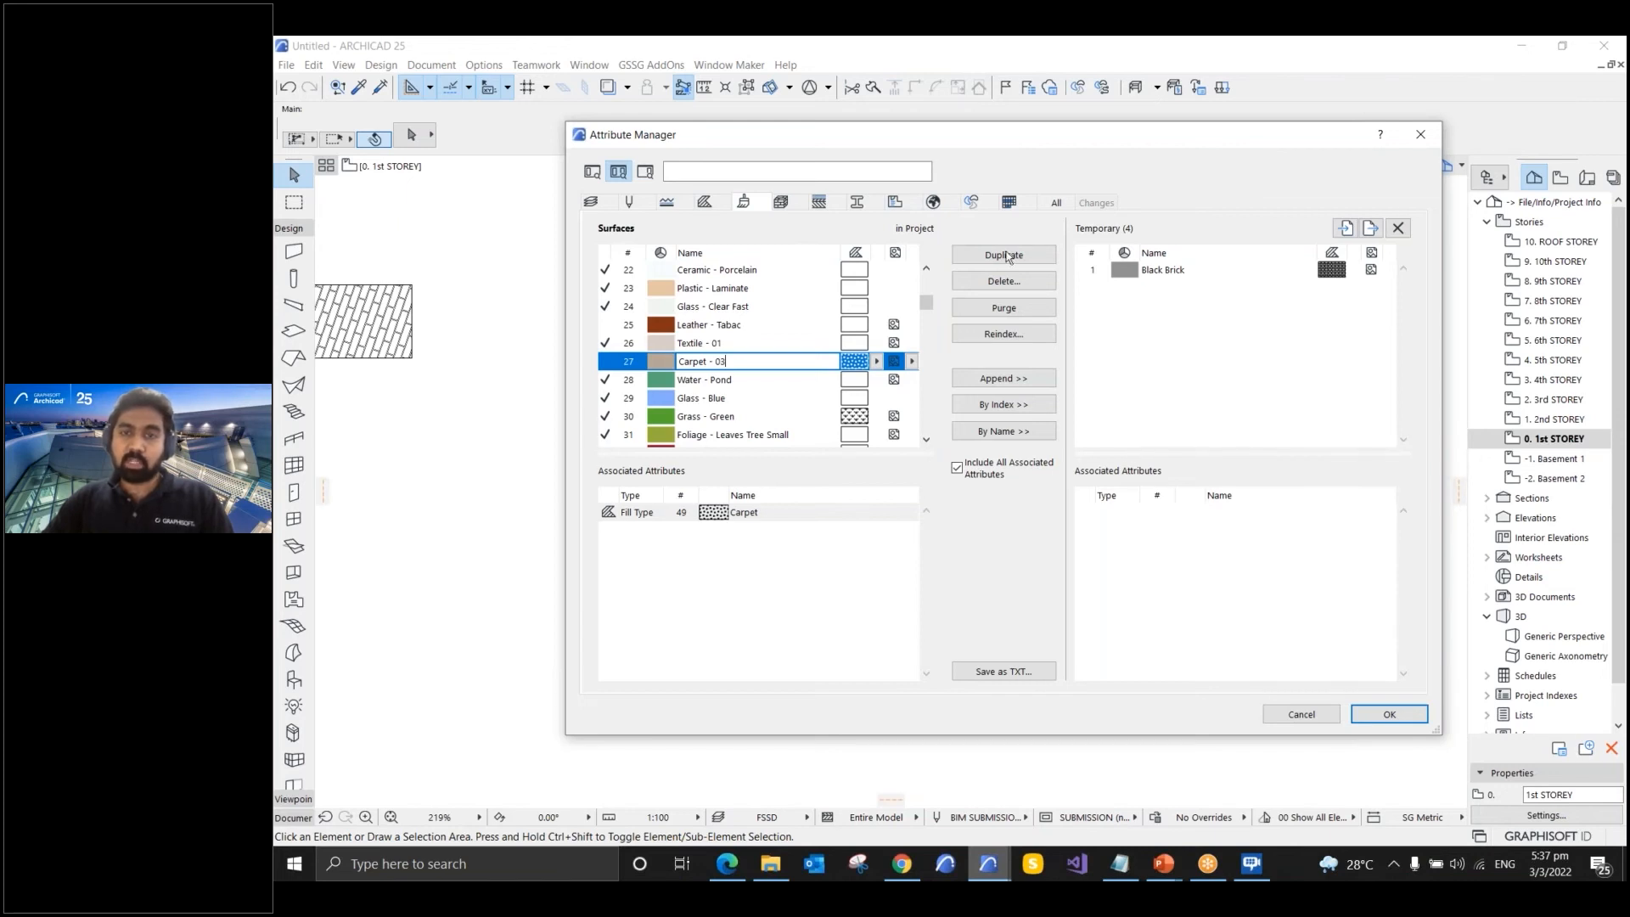
- List all attribute types together in the Attribute Manager and close it with its settings accepted
left_click(1069, 202)
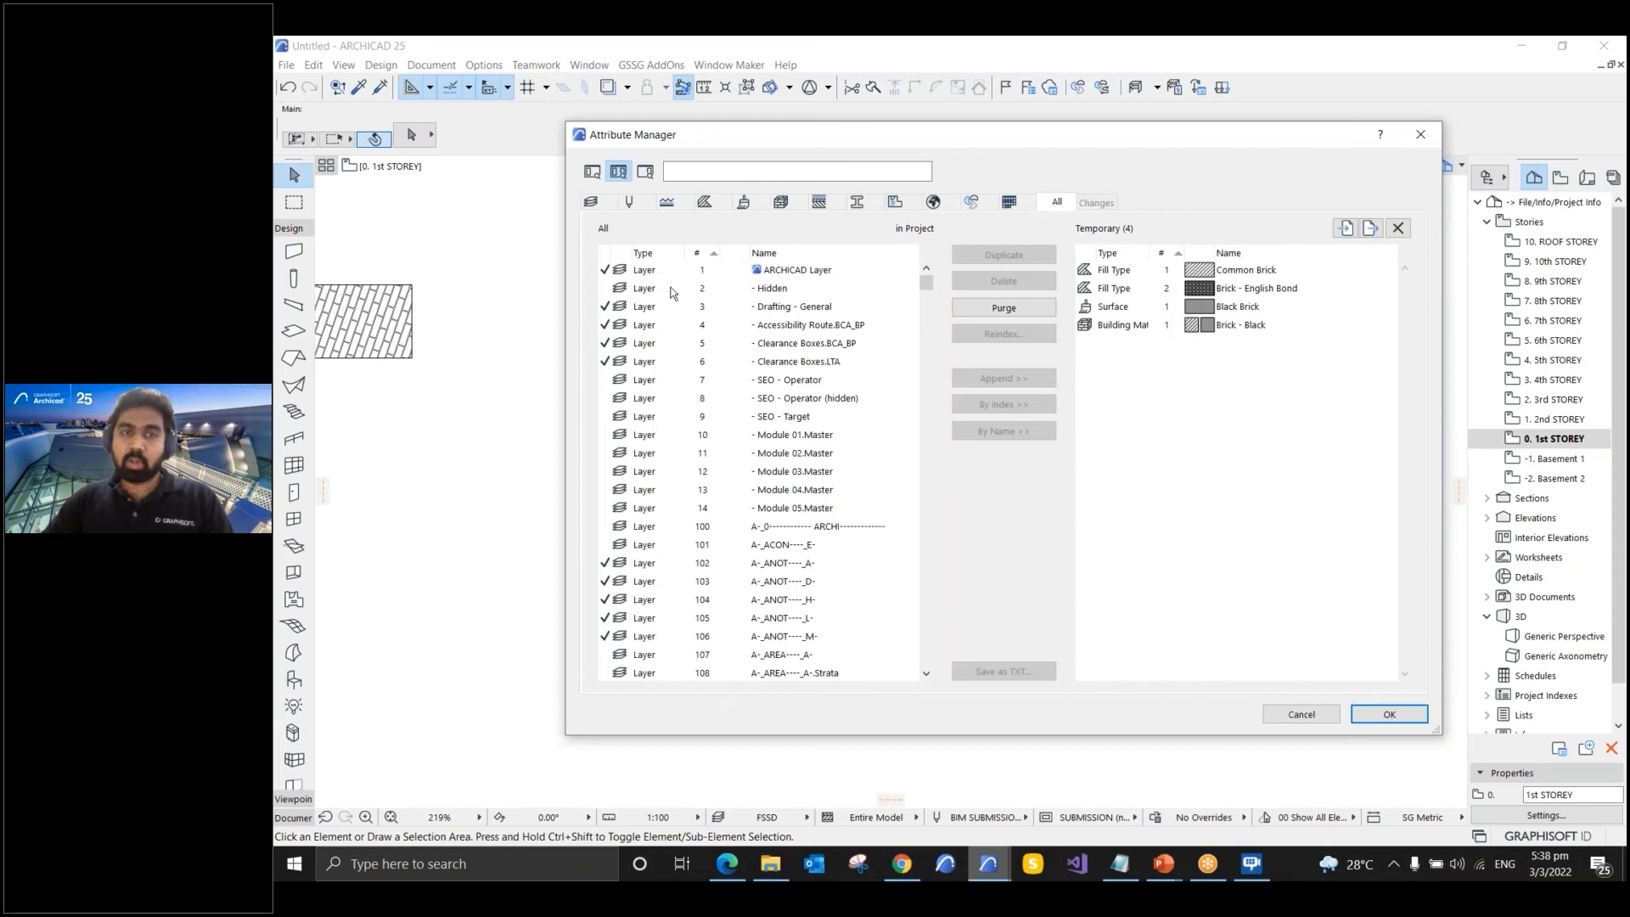
left_click_drag(926, 283, 927, 228)
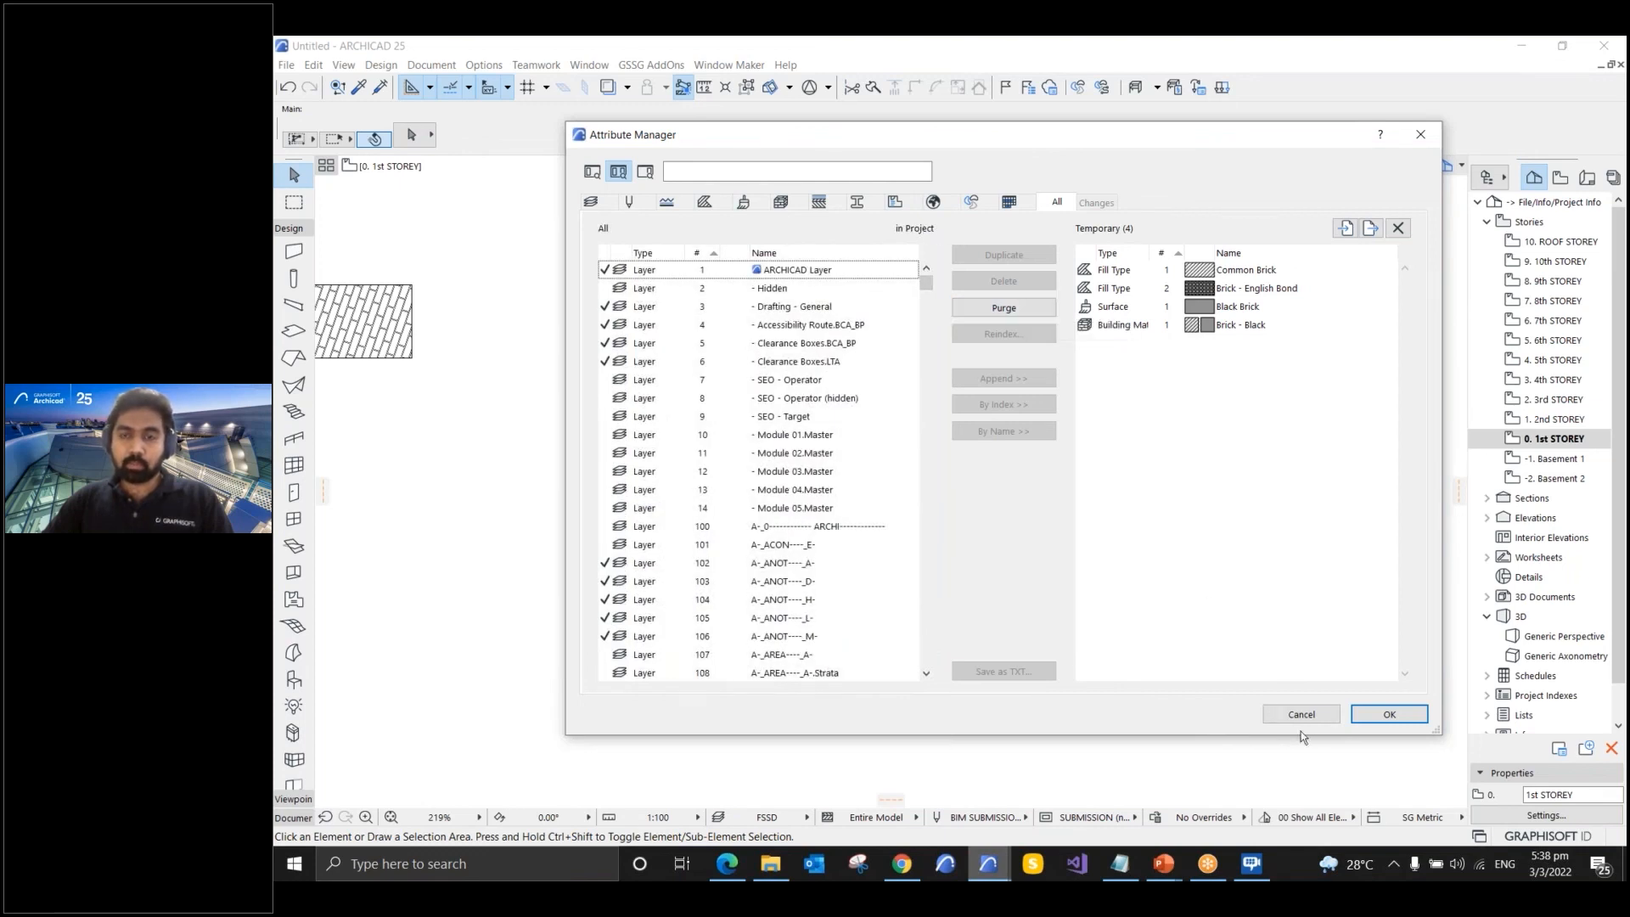
left_click(1391, 721)
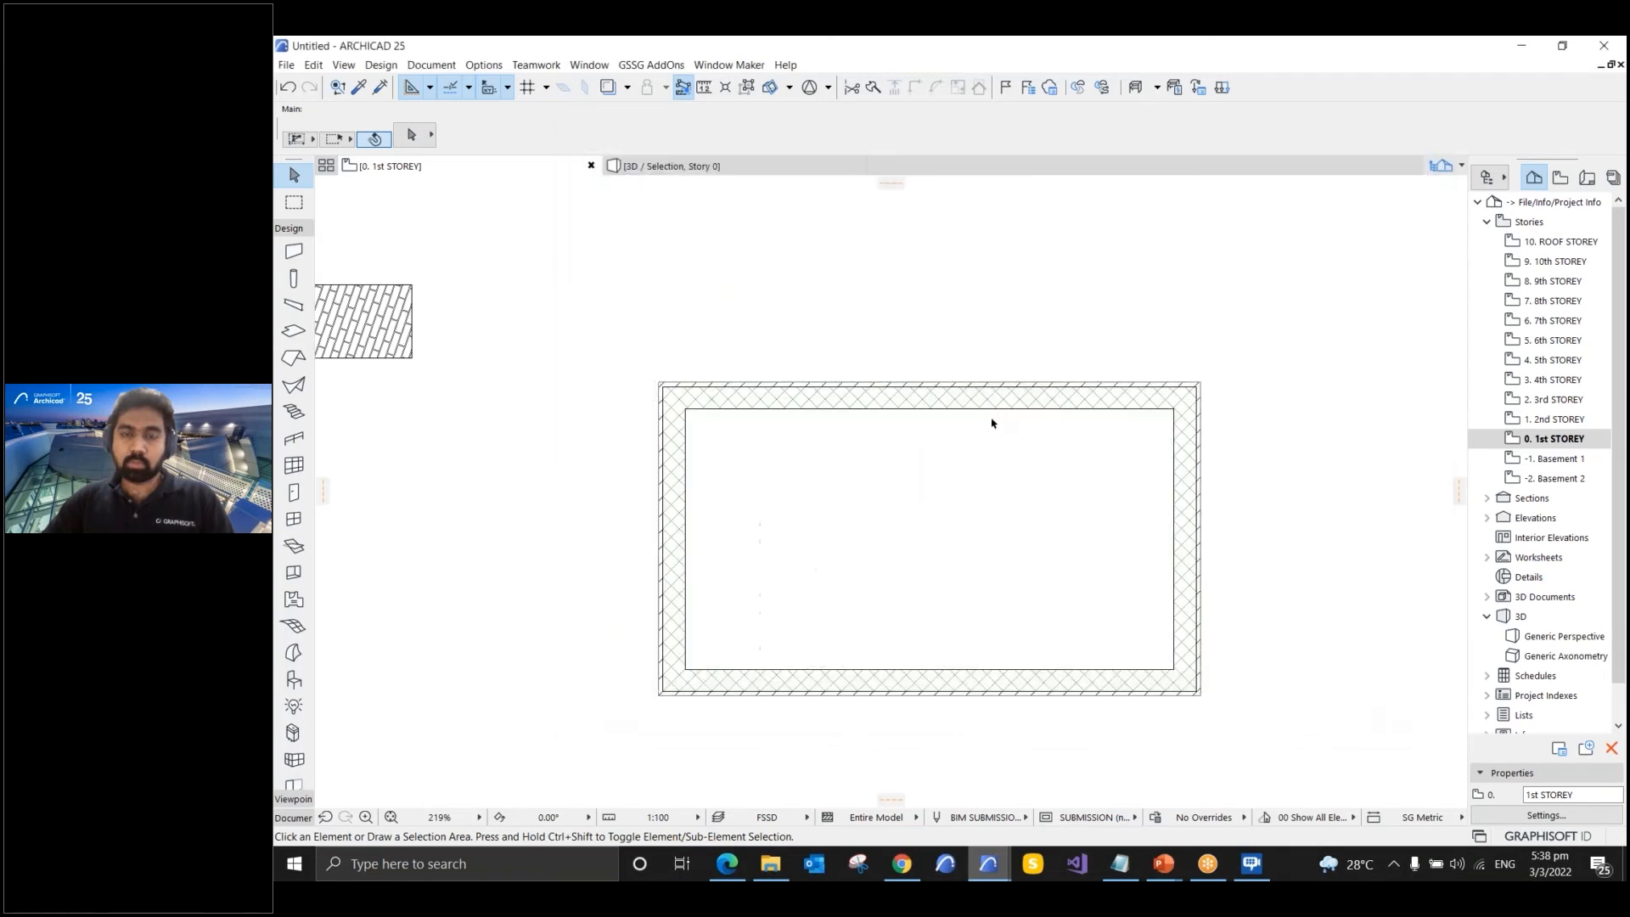
- Switch to the slide presentation and show the Renovation Filter slide
scroll(993, 422, "down", 4)
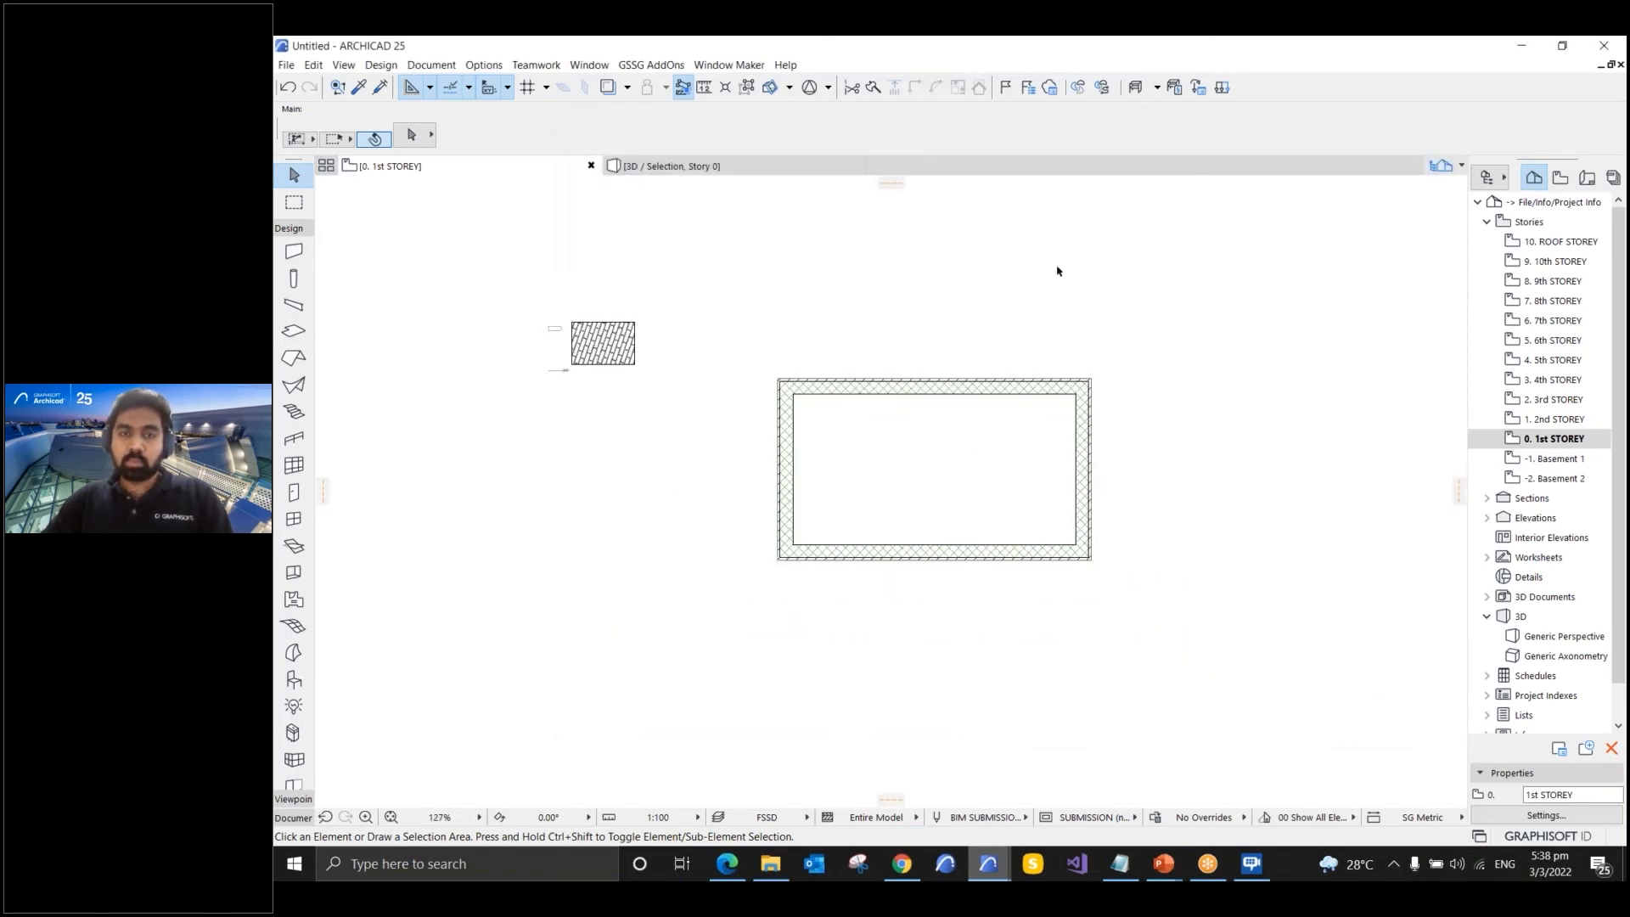
mouse_move(1164, 864)
left_click(1147, 796)
left_click(1145, 797)
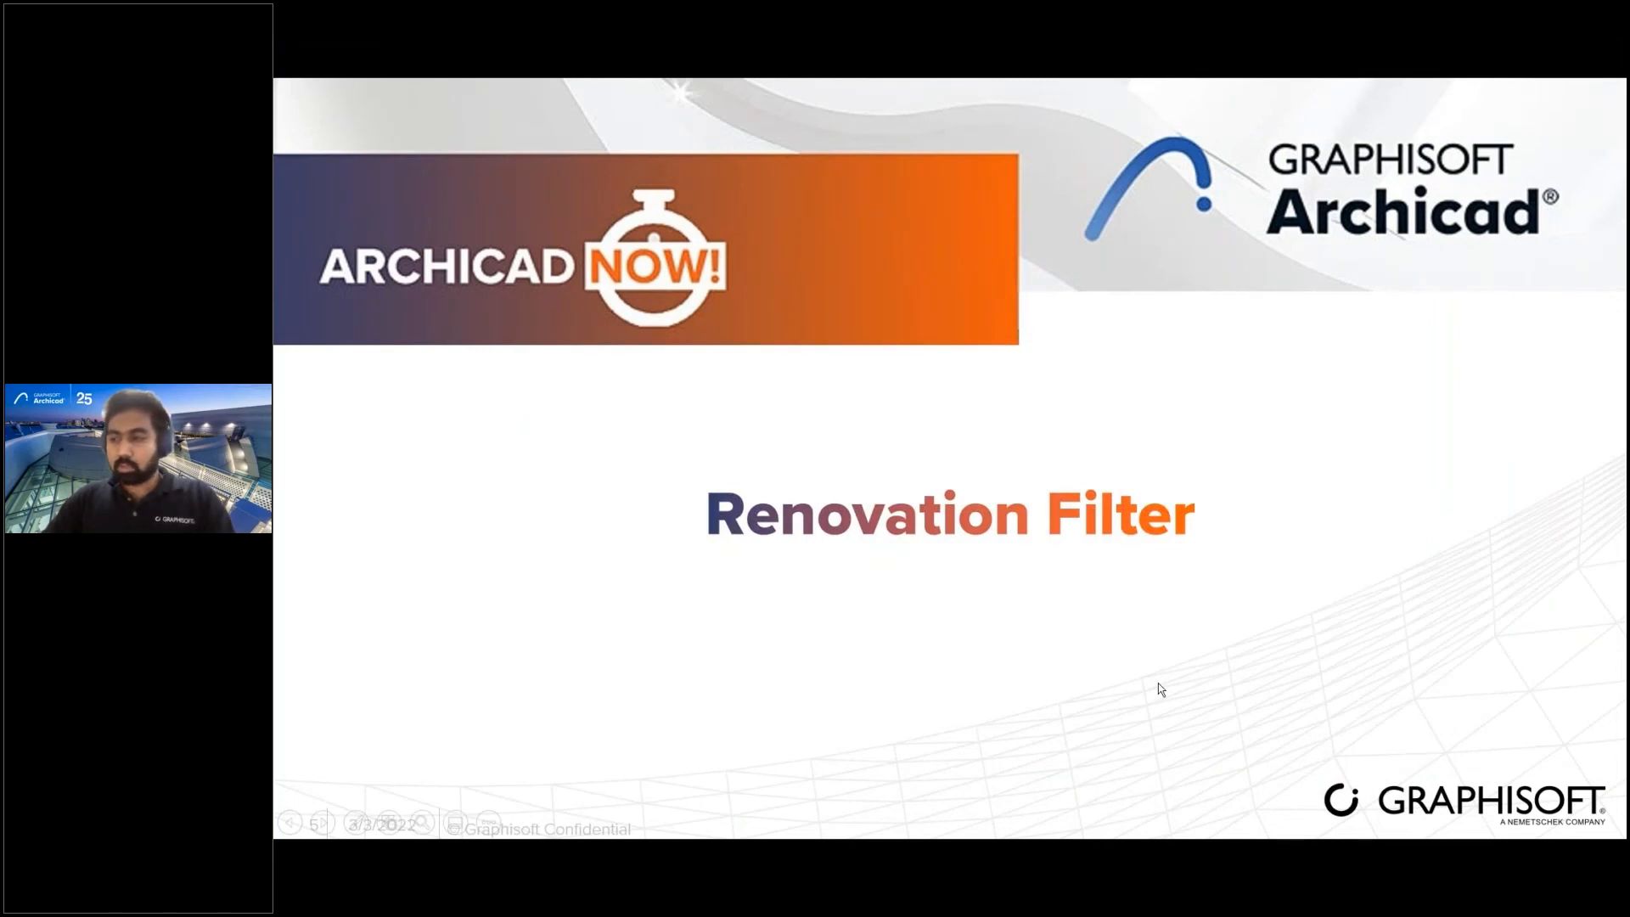
- Return to Archicad and apply the A-A Works renovation filter to the whole 1st storey plan
key("alt+Tab")
scroll(1008, 507, "down", 5)
middle_click_drag(1015, 399, 826, 710)
middle_click_drag(1237, 273, 975, 488)
scroll(976, 487, "down", 1)
scroll(1041, 408, "up", 2)
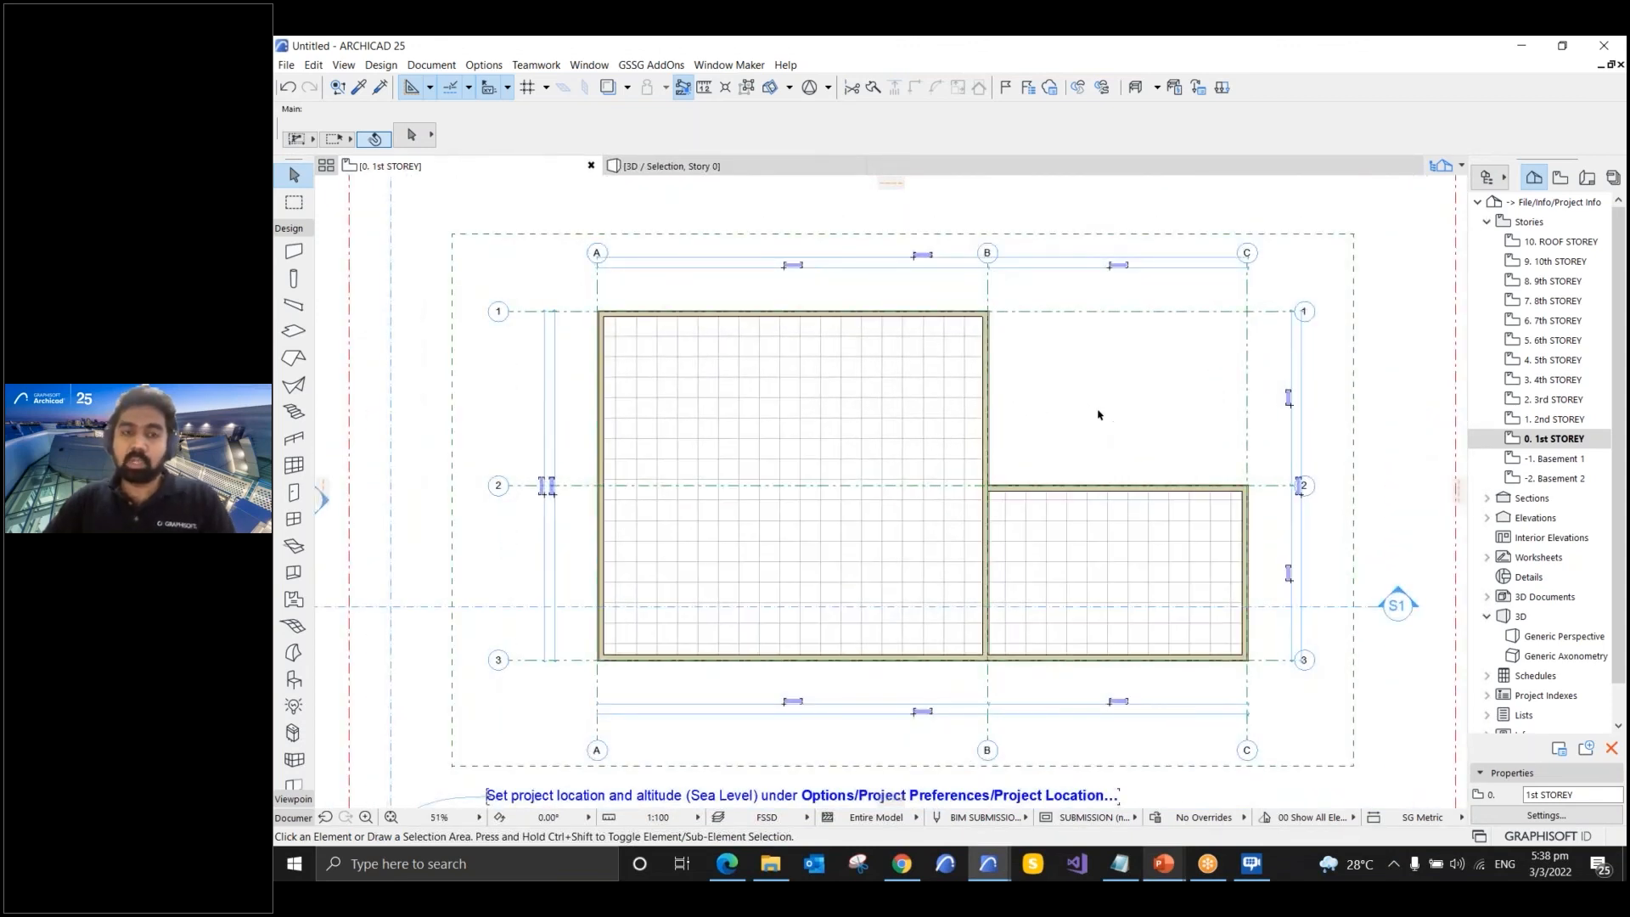
scroll(971, 314, "down", 1)
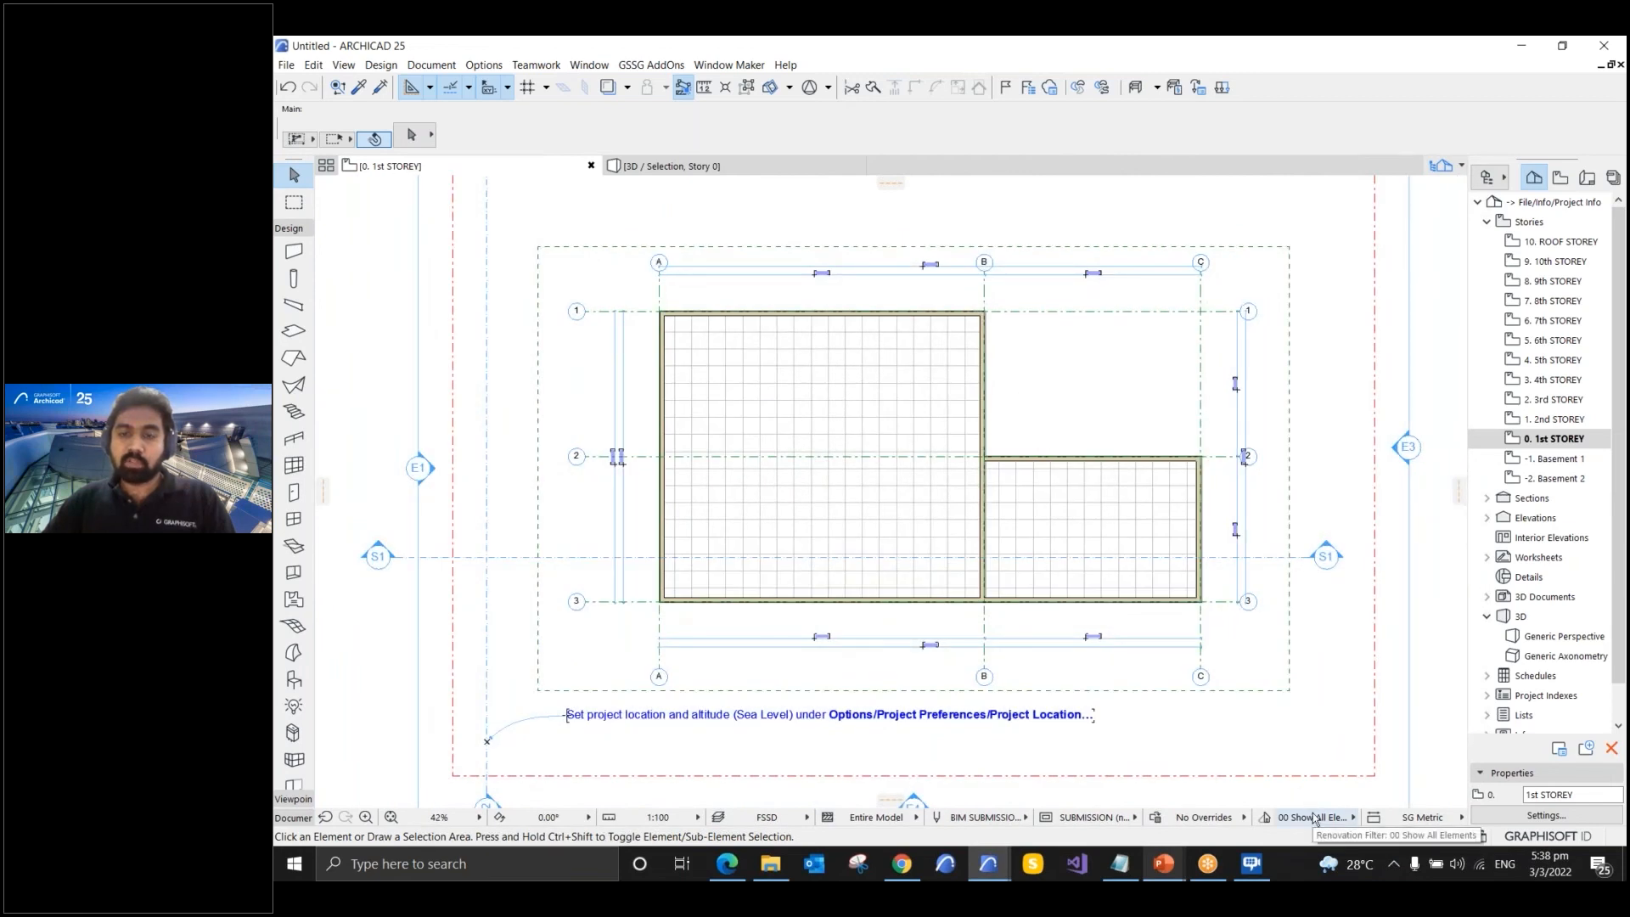
left_click(1314, 819)
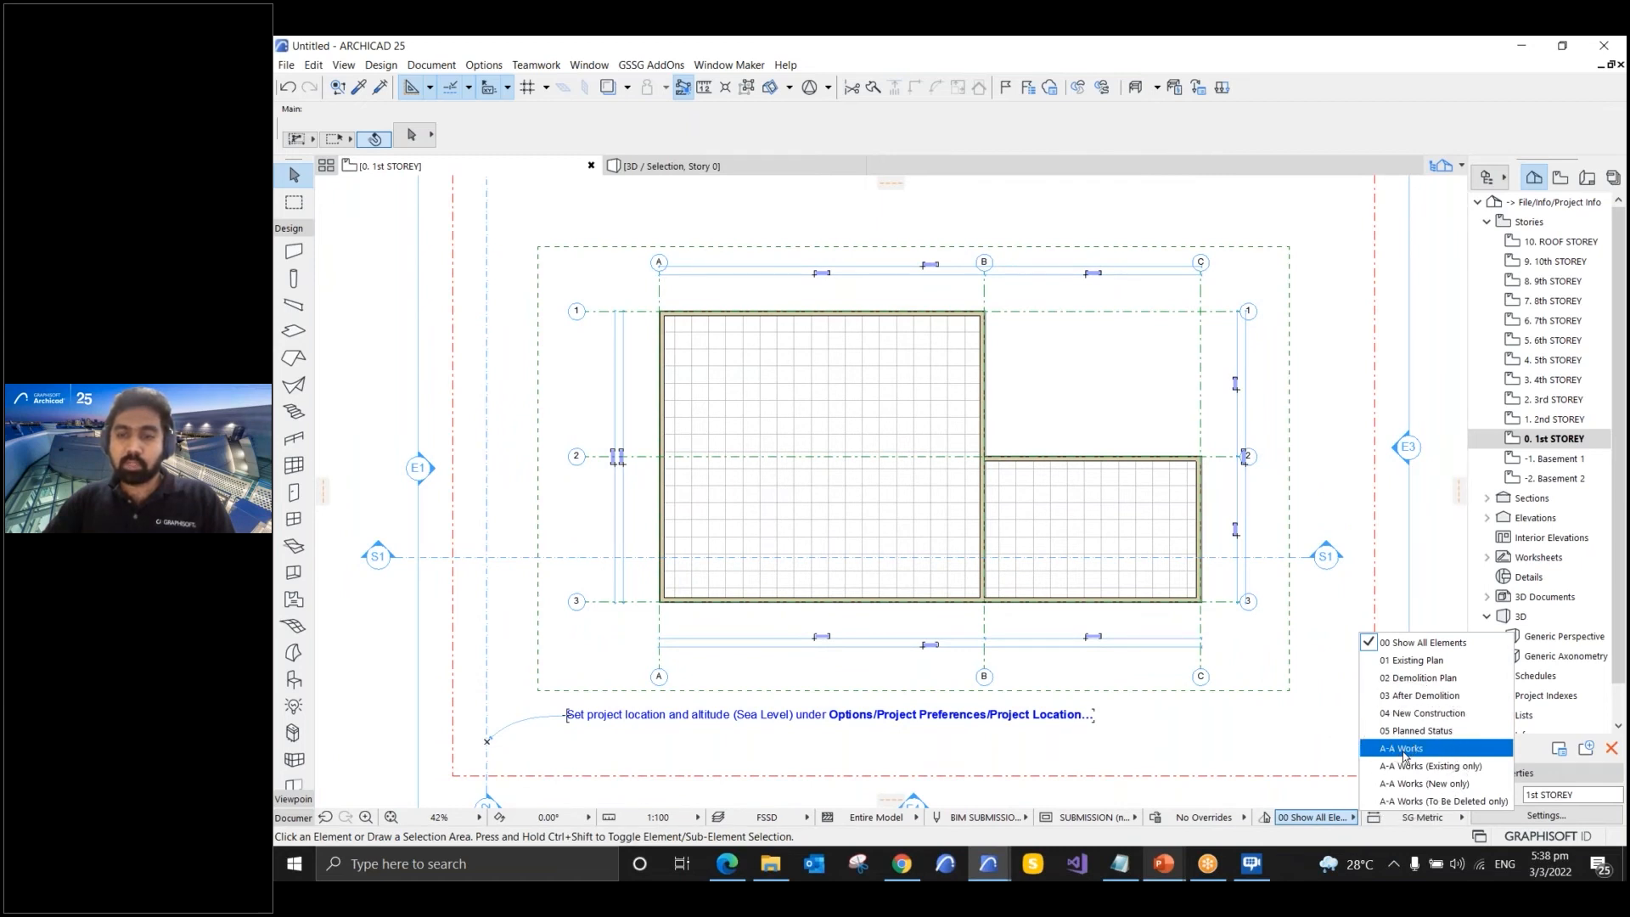
left_click(1404, 755)
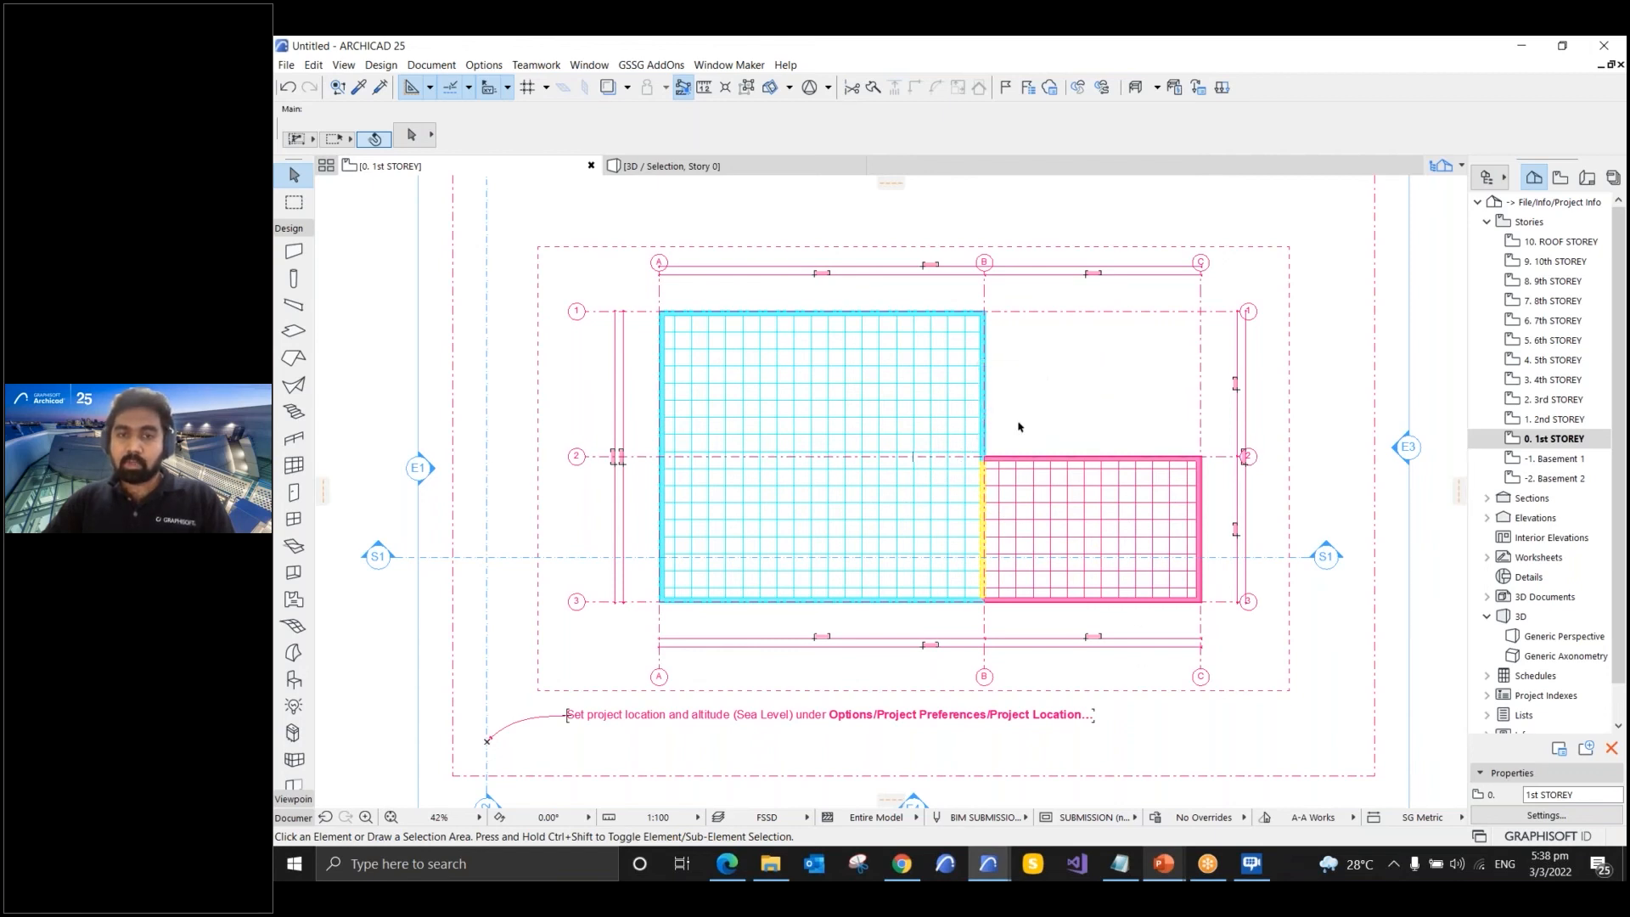
scroll(1037, 368, "up", 3)
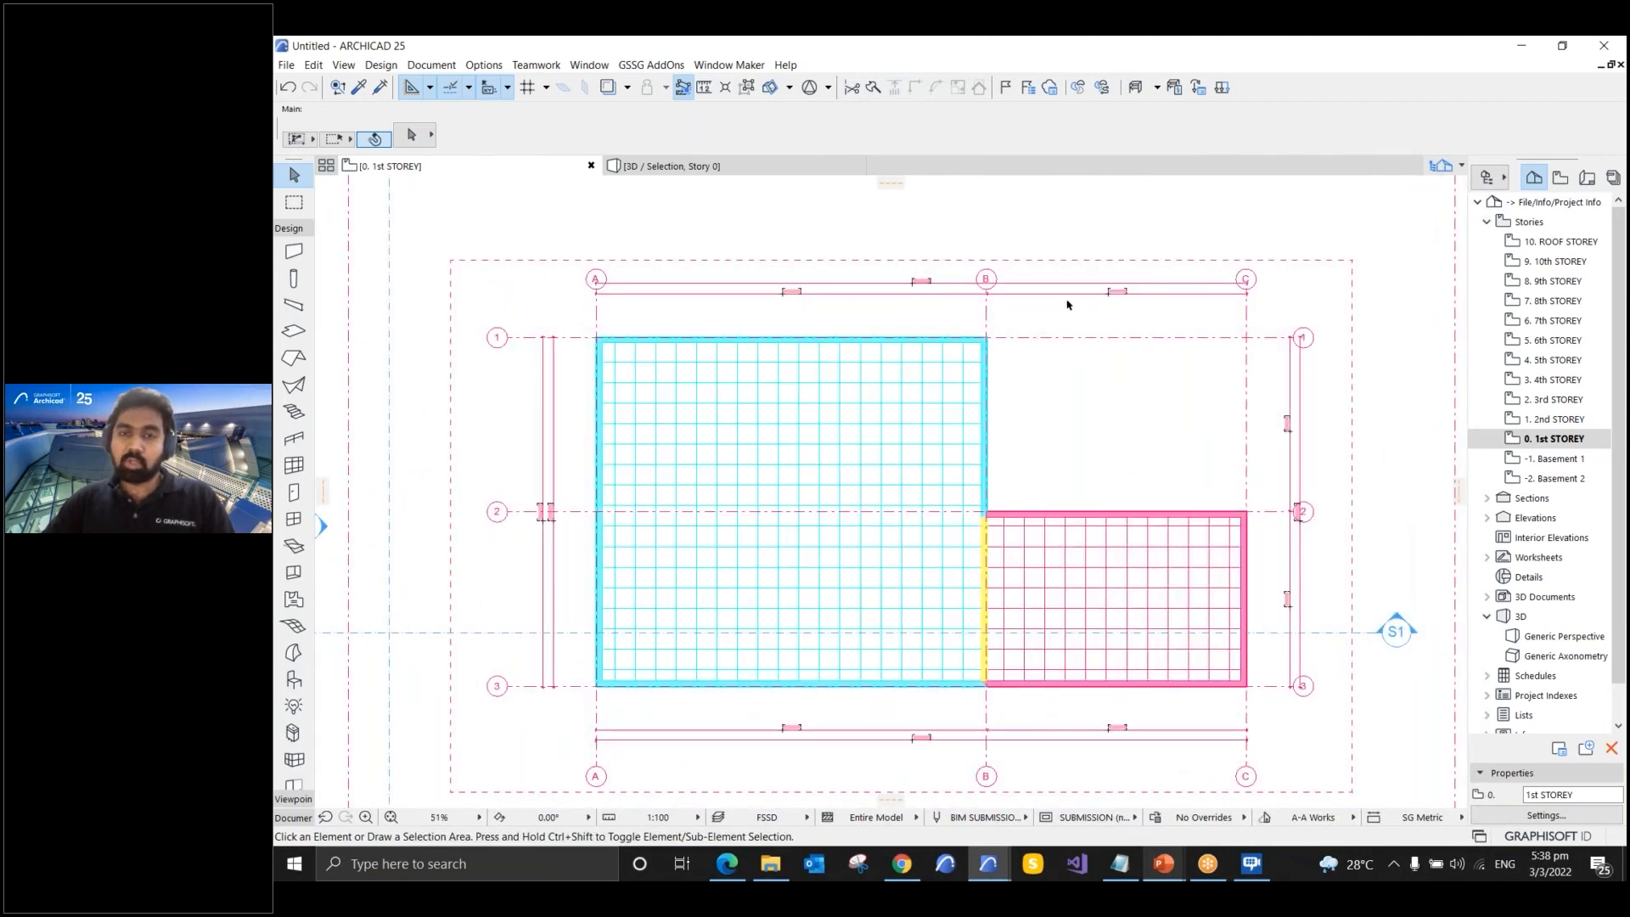
- Set the A-A Works renovation filter not to override dimensions, texts and labels or drafting fills and lines, and check the plan's dimensions
left_click(1266, 816)
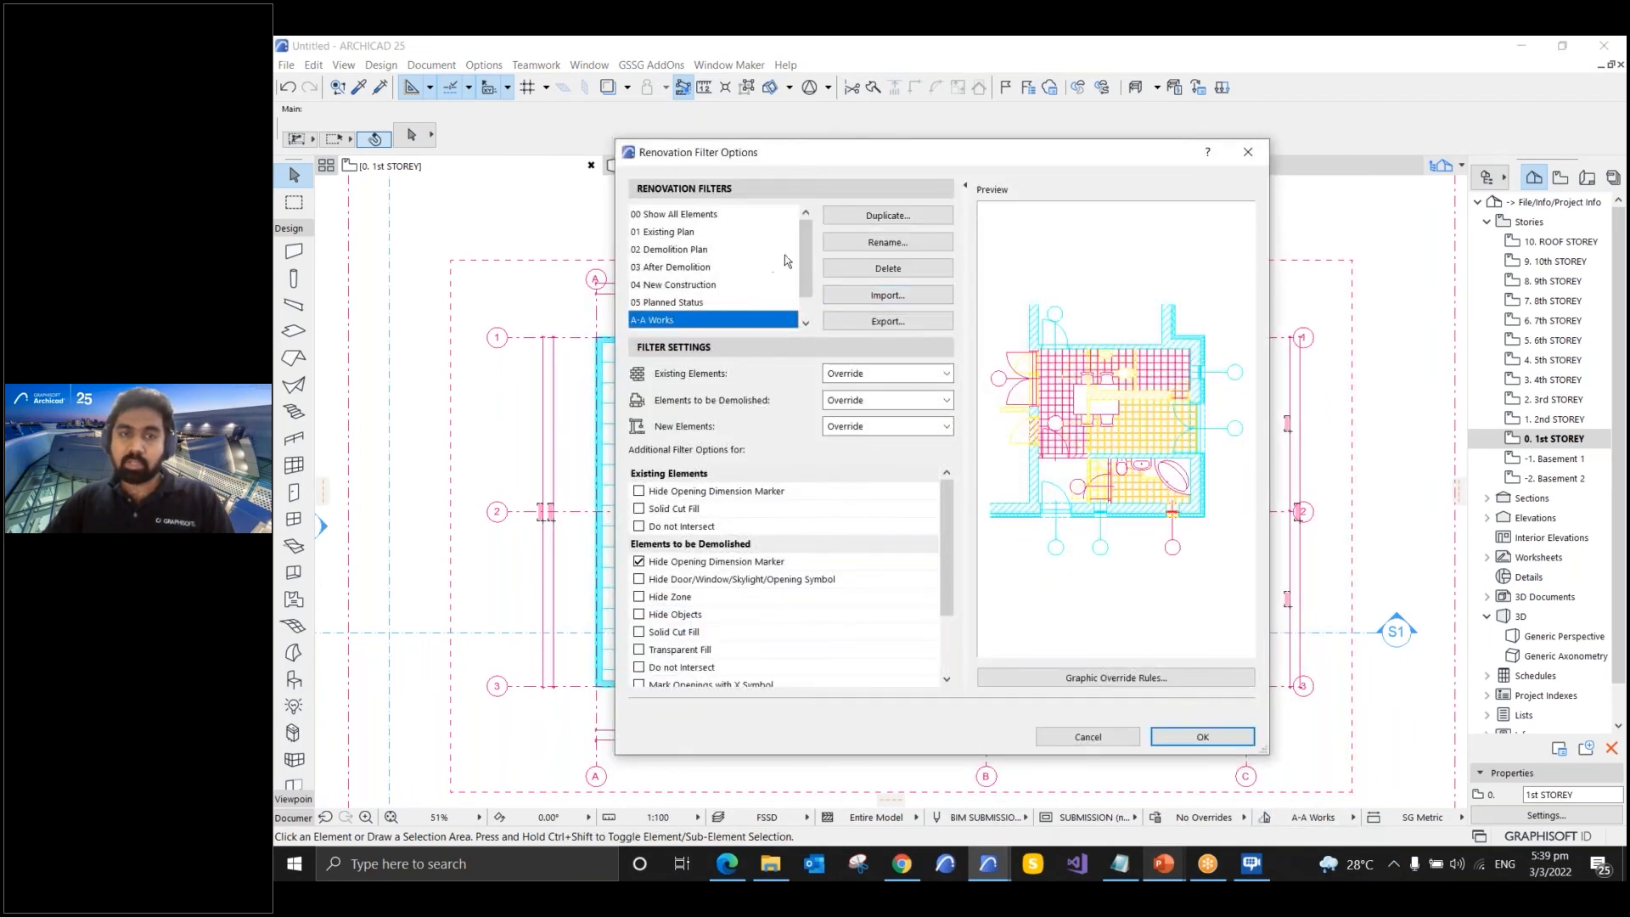
scroll(802, 254, "down", 1)
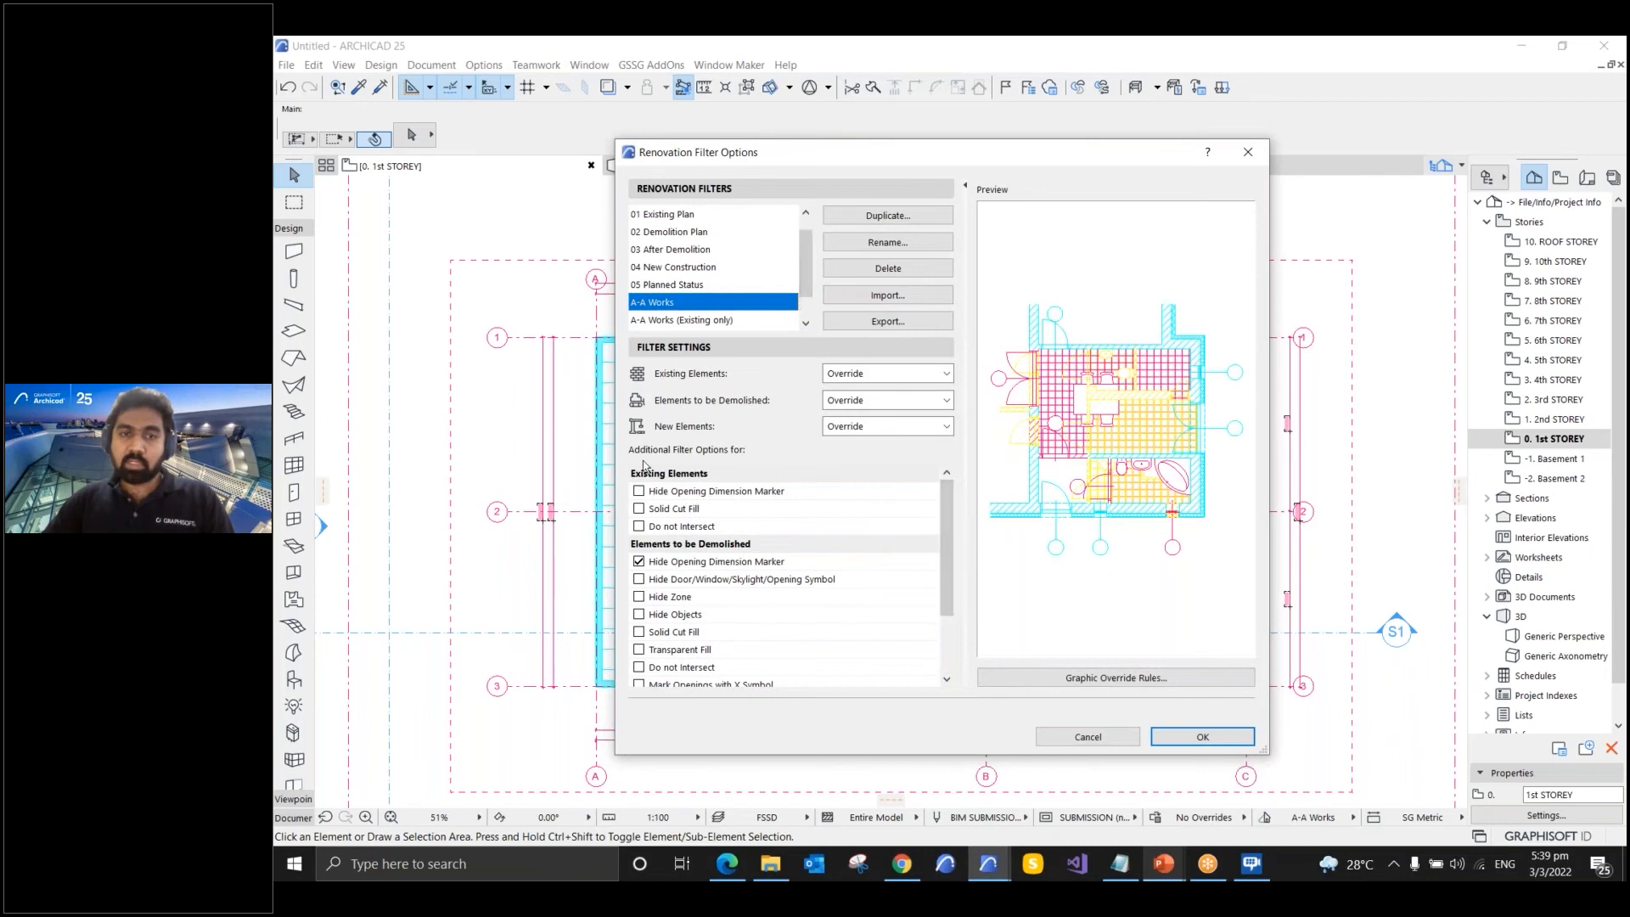
scroll(951, 518, "down", 3)
left_click(639, 651)
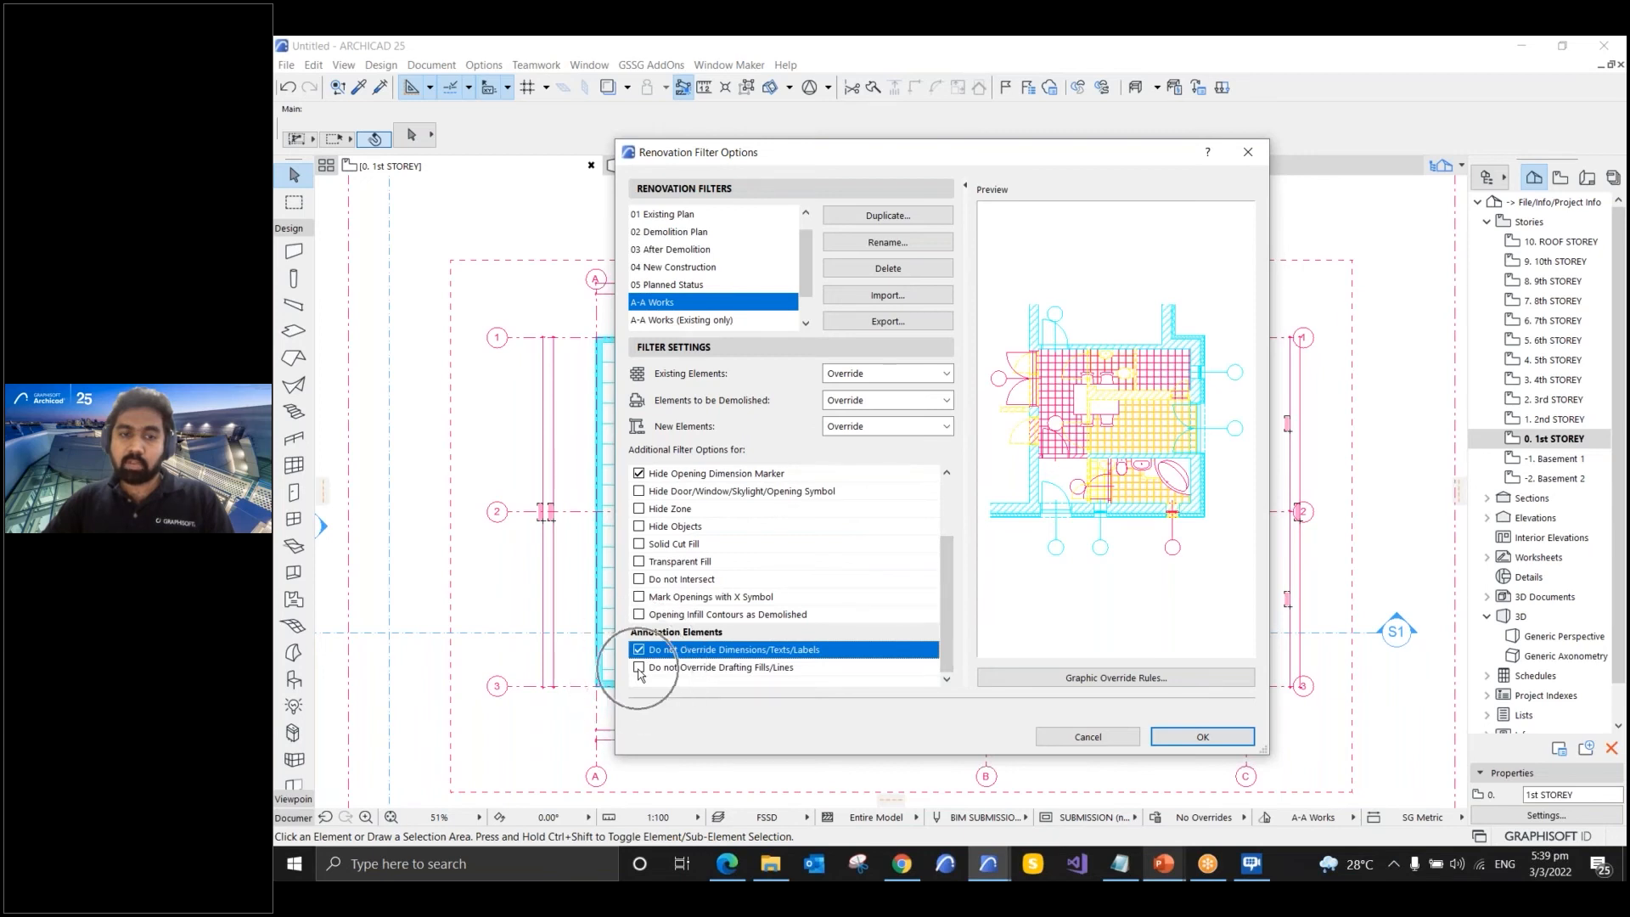
left_click(639, 668)
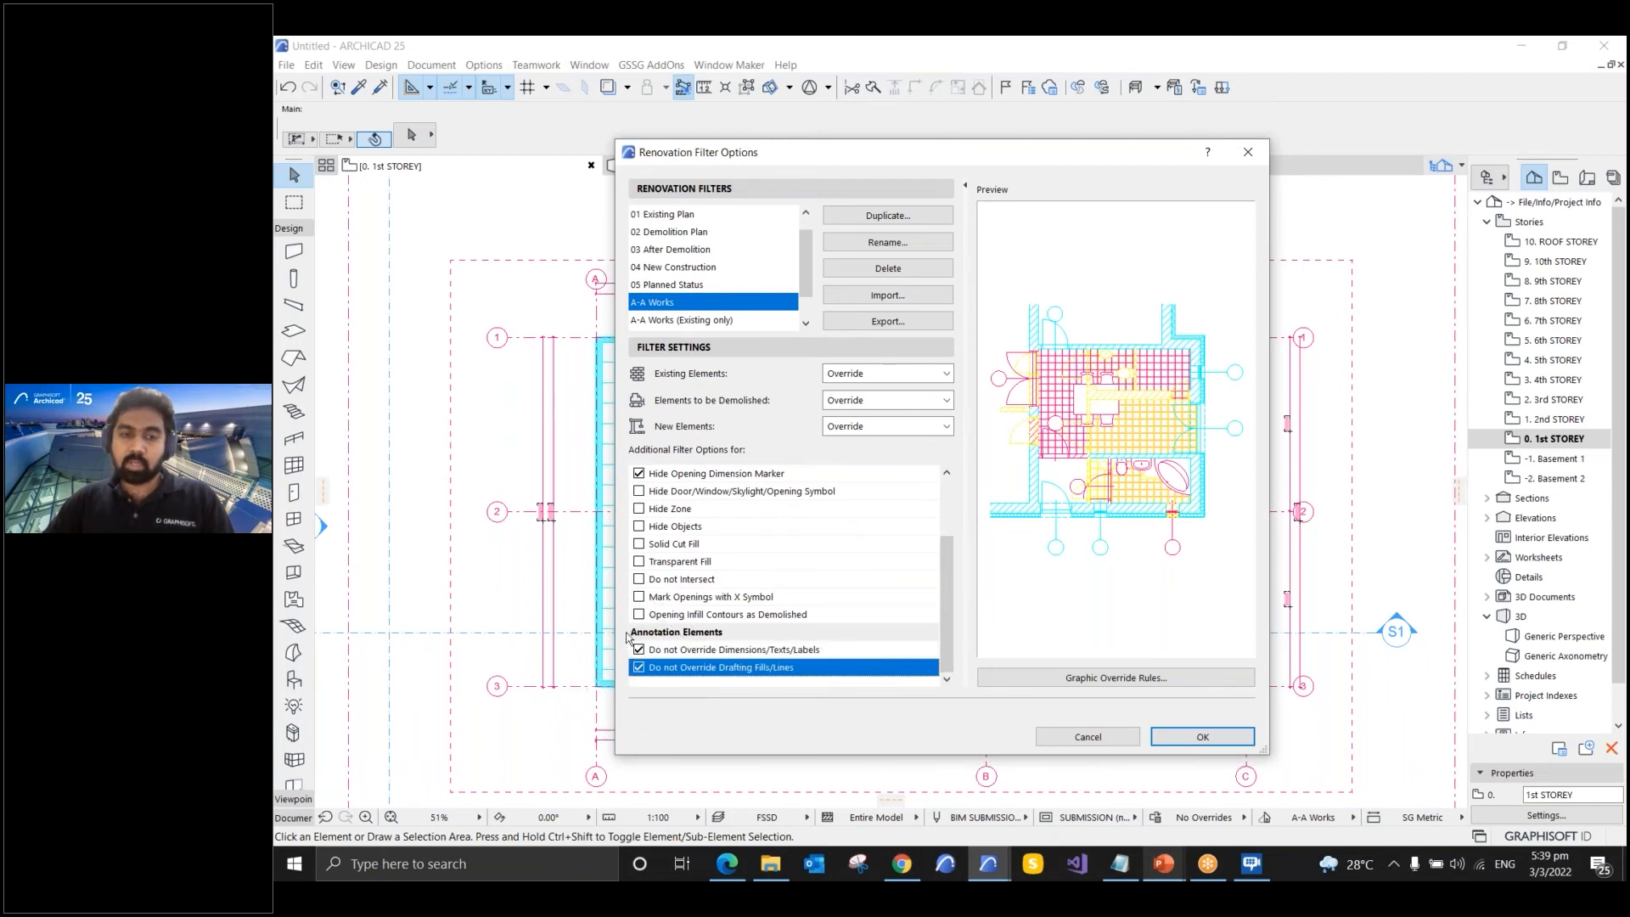
left_click(1204, 737)
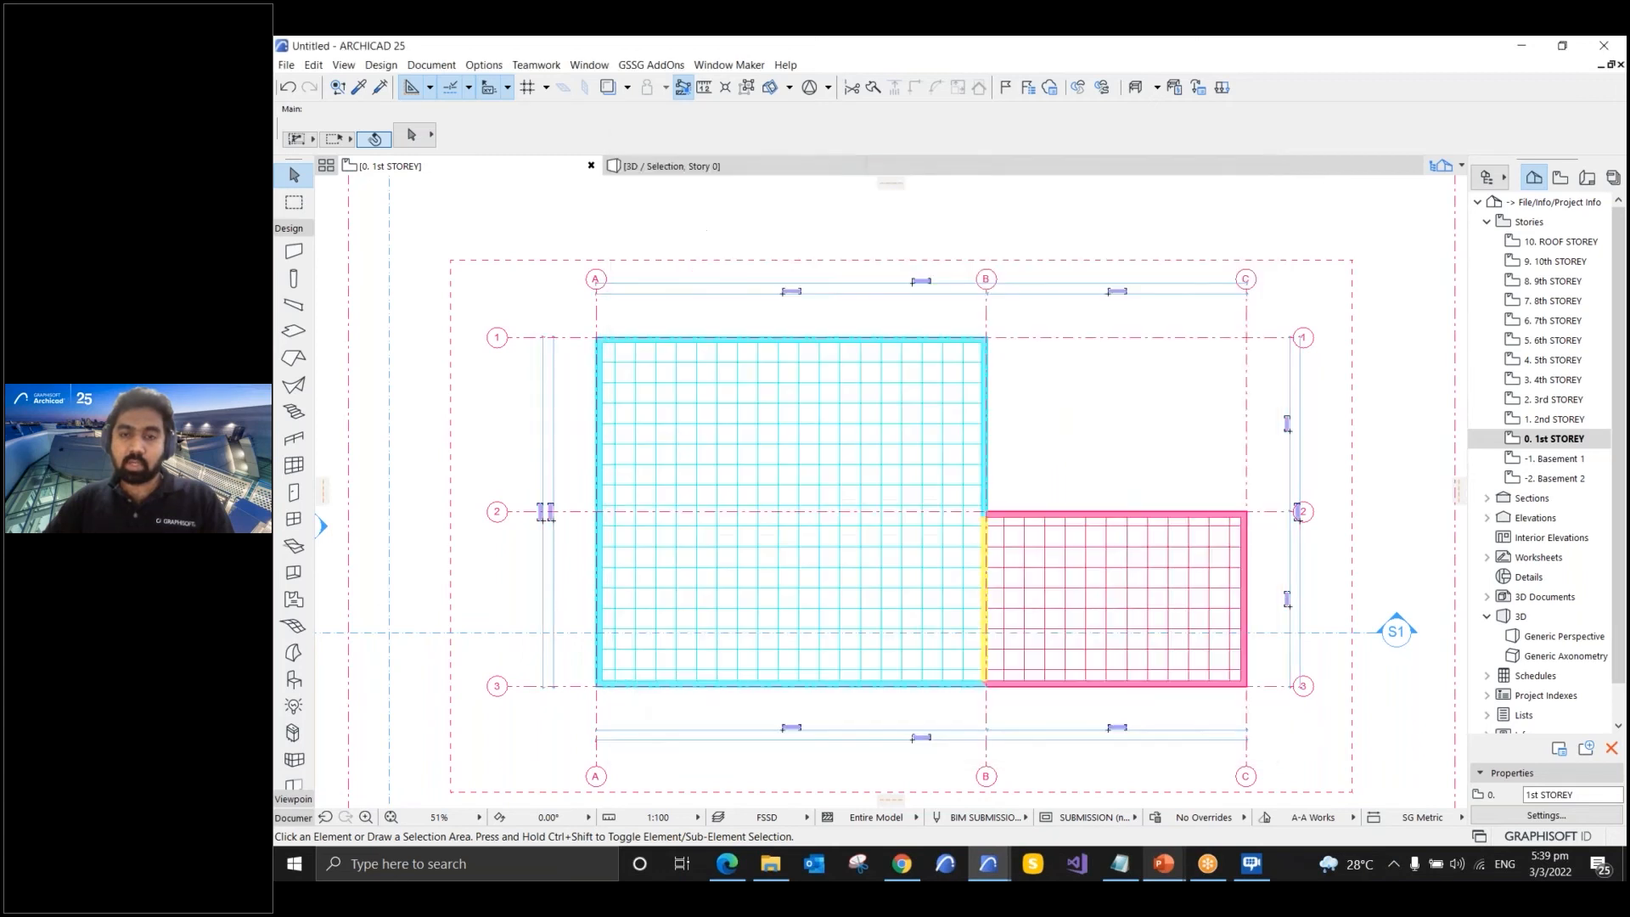
scroll(1168, 349, "up", 1)
scroll(1139, 294, "up", 2)
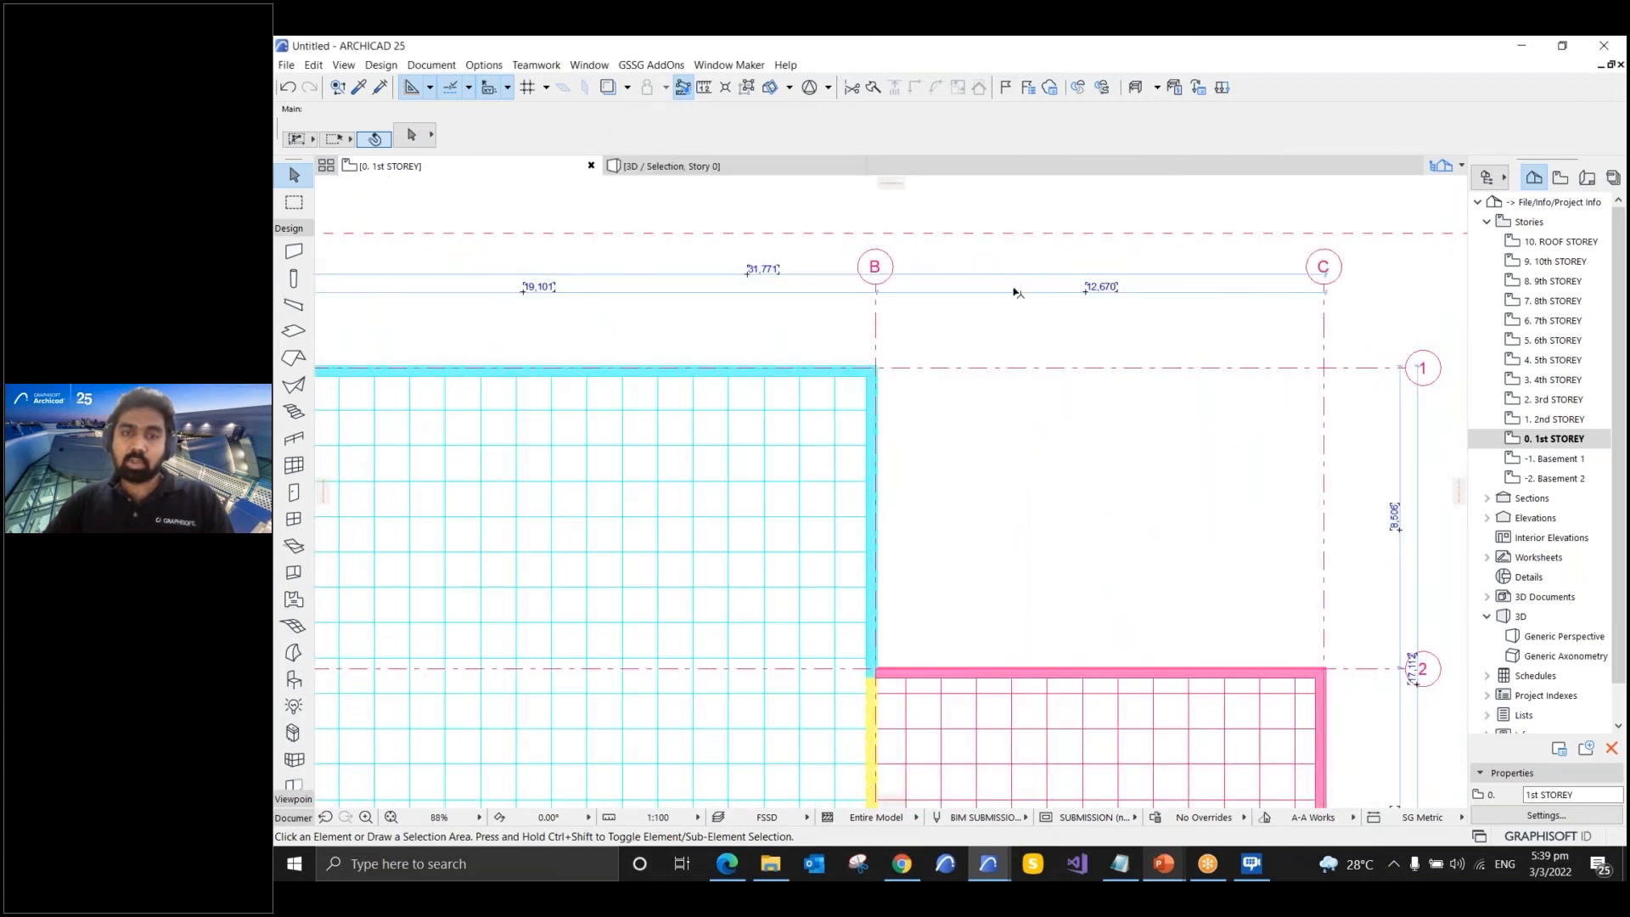
scroll(1095, 293, "down", 3)
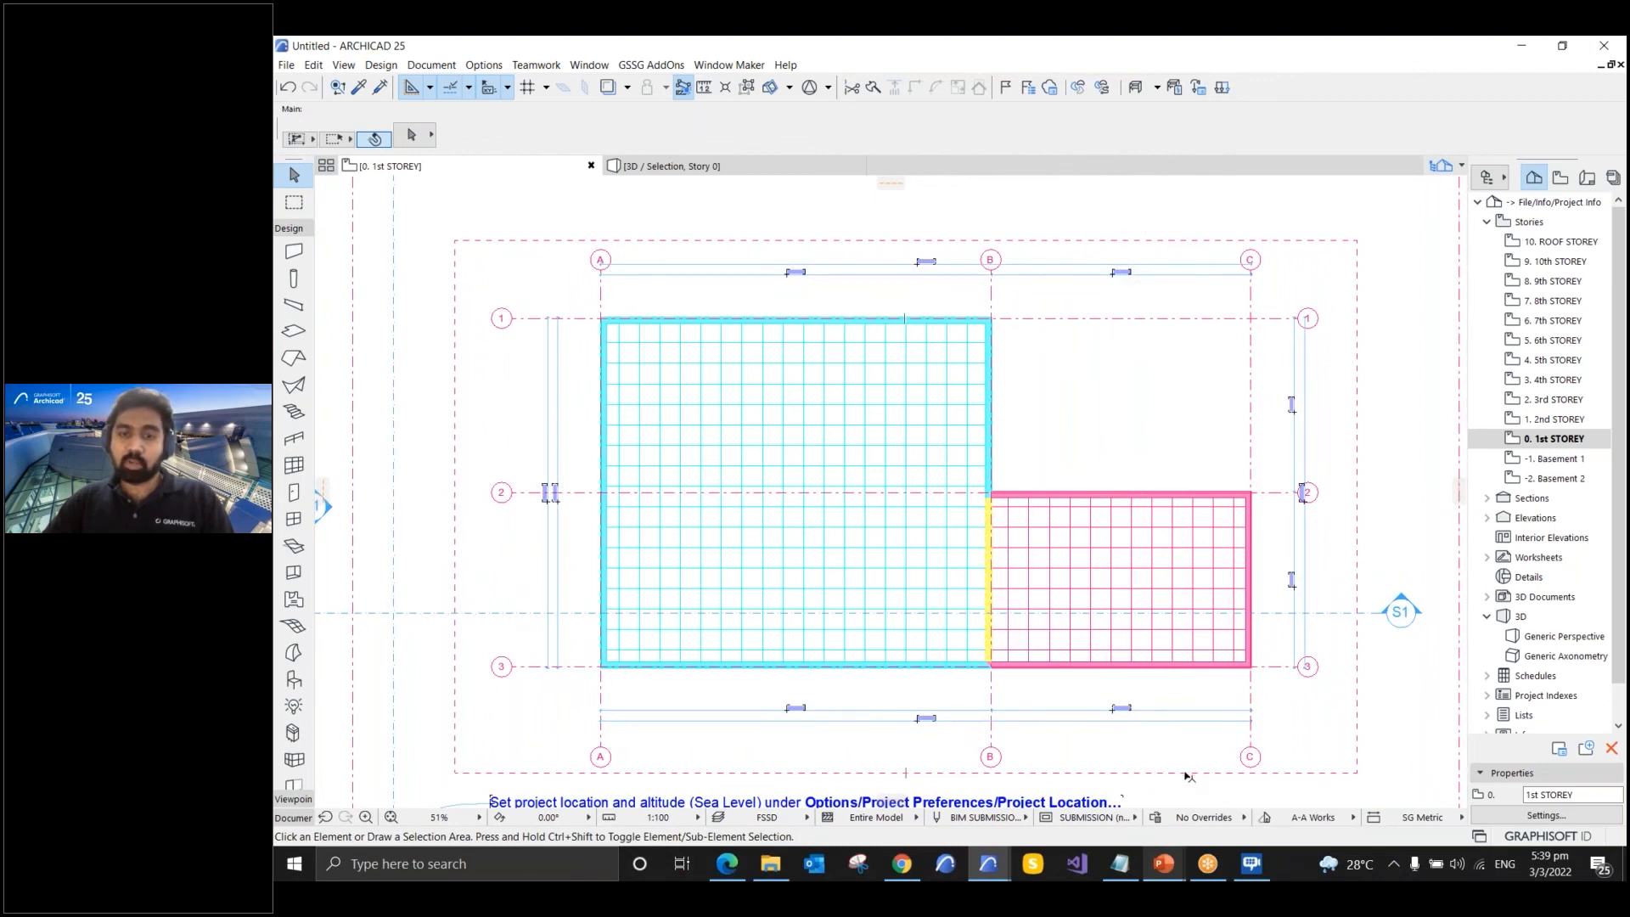
- Review the Boundary and Setback rules of the 2D Exception graphic override combination and apply the combination to the 1st storey plan
left_click(1158, 818)
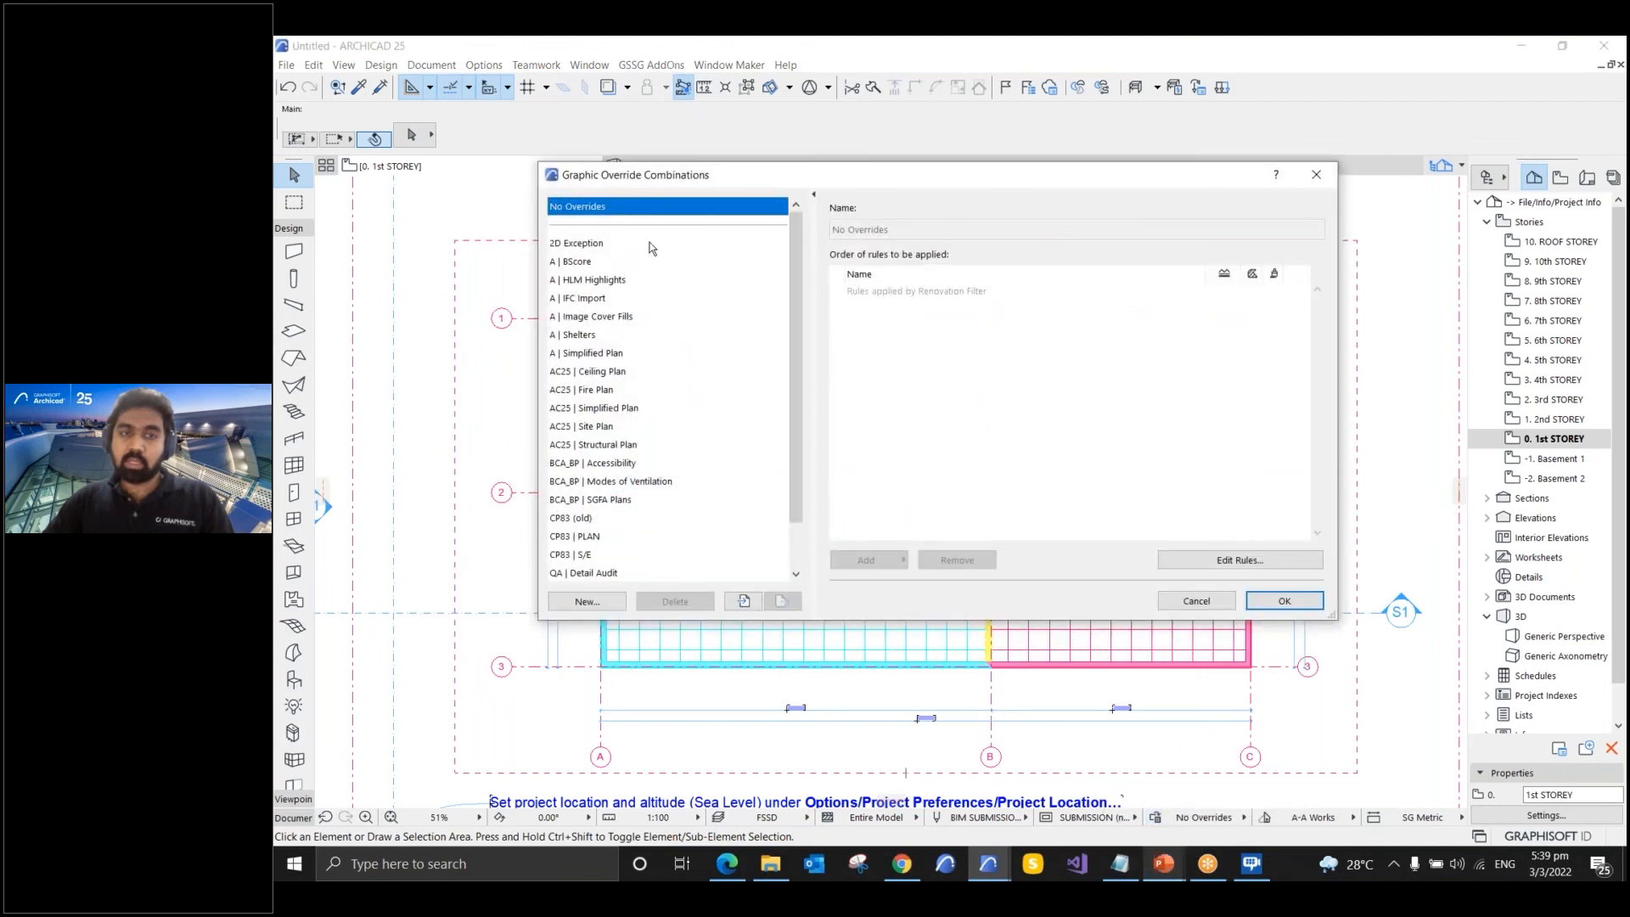
left_click(603, 243)
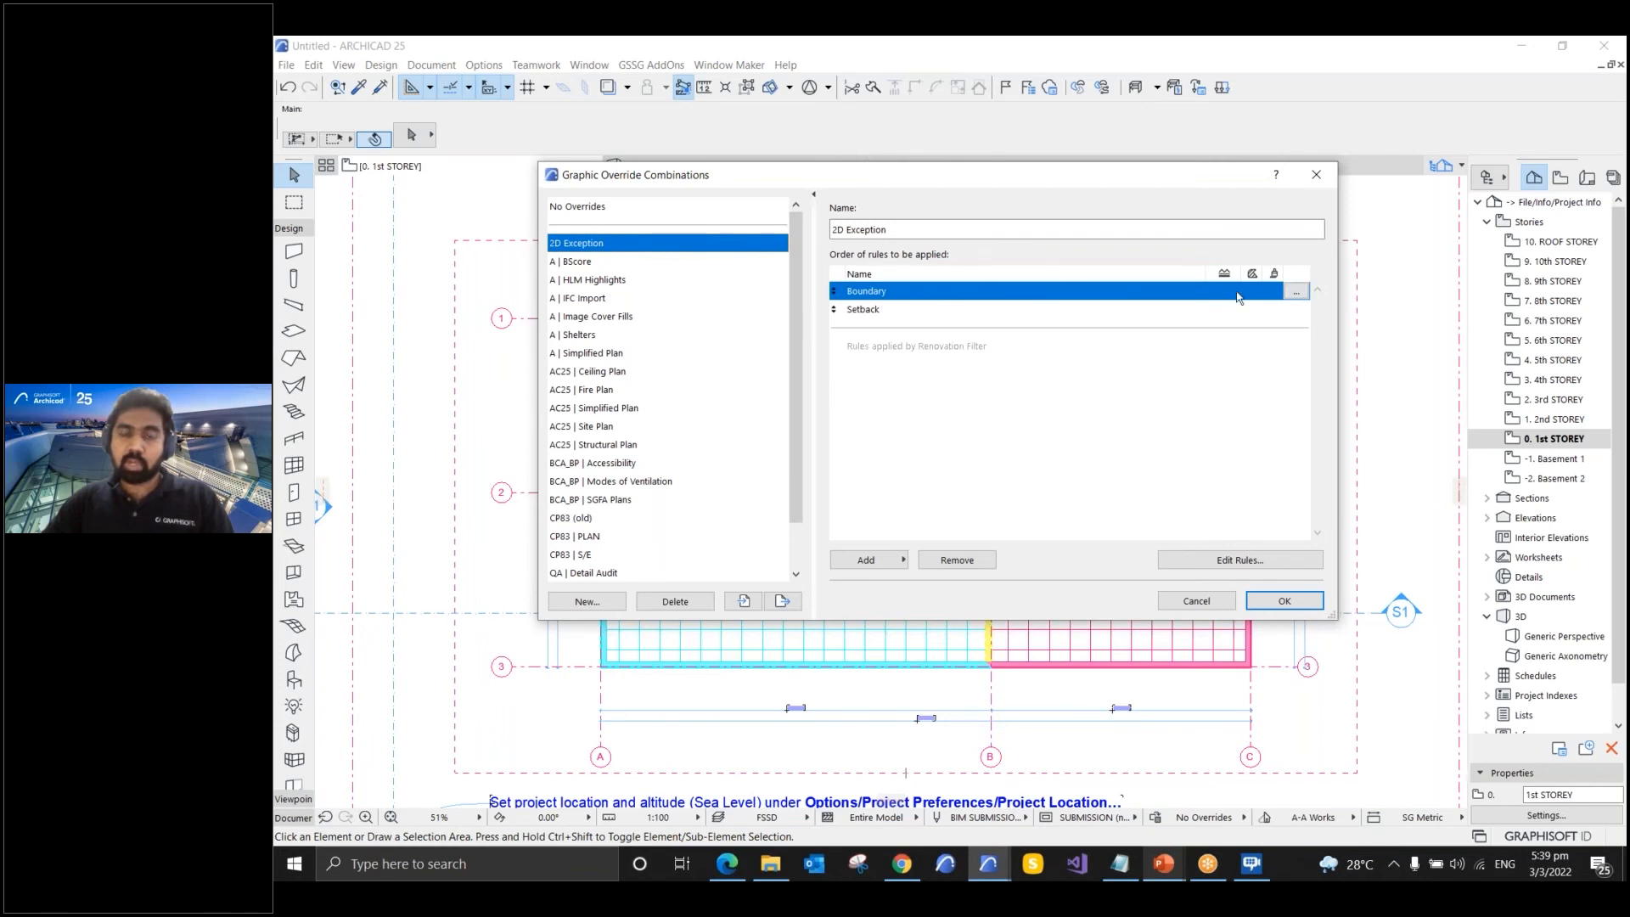
left_click(1296, 291)
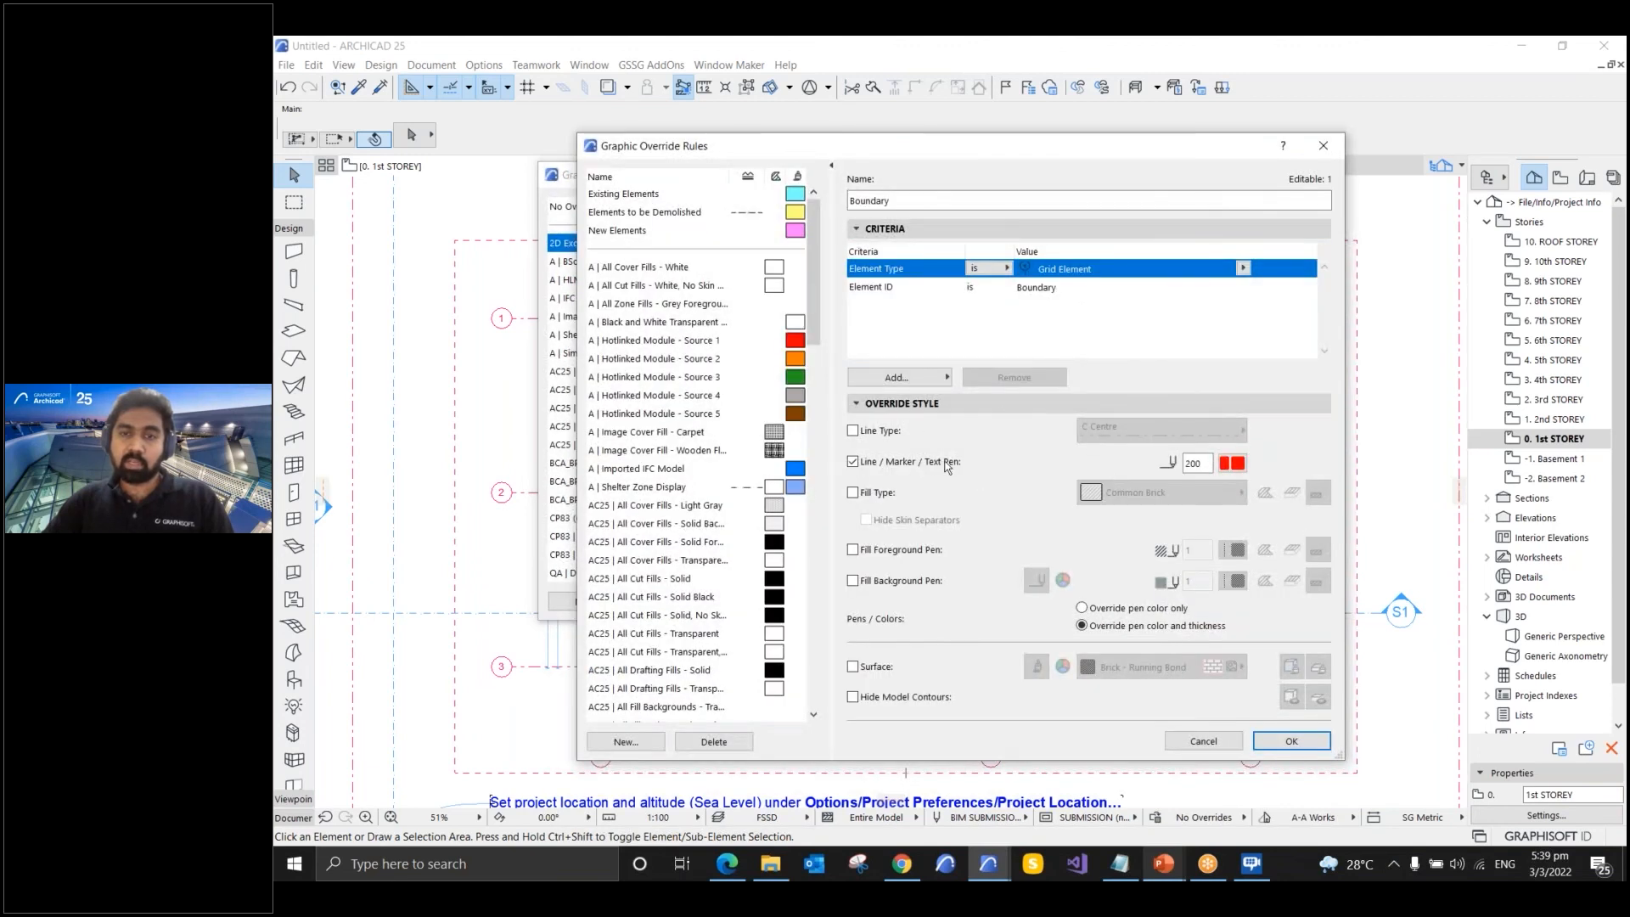
left_click(1323, 146)
left_click(899, 308)
left_click(1295, 311)
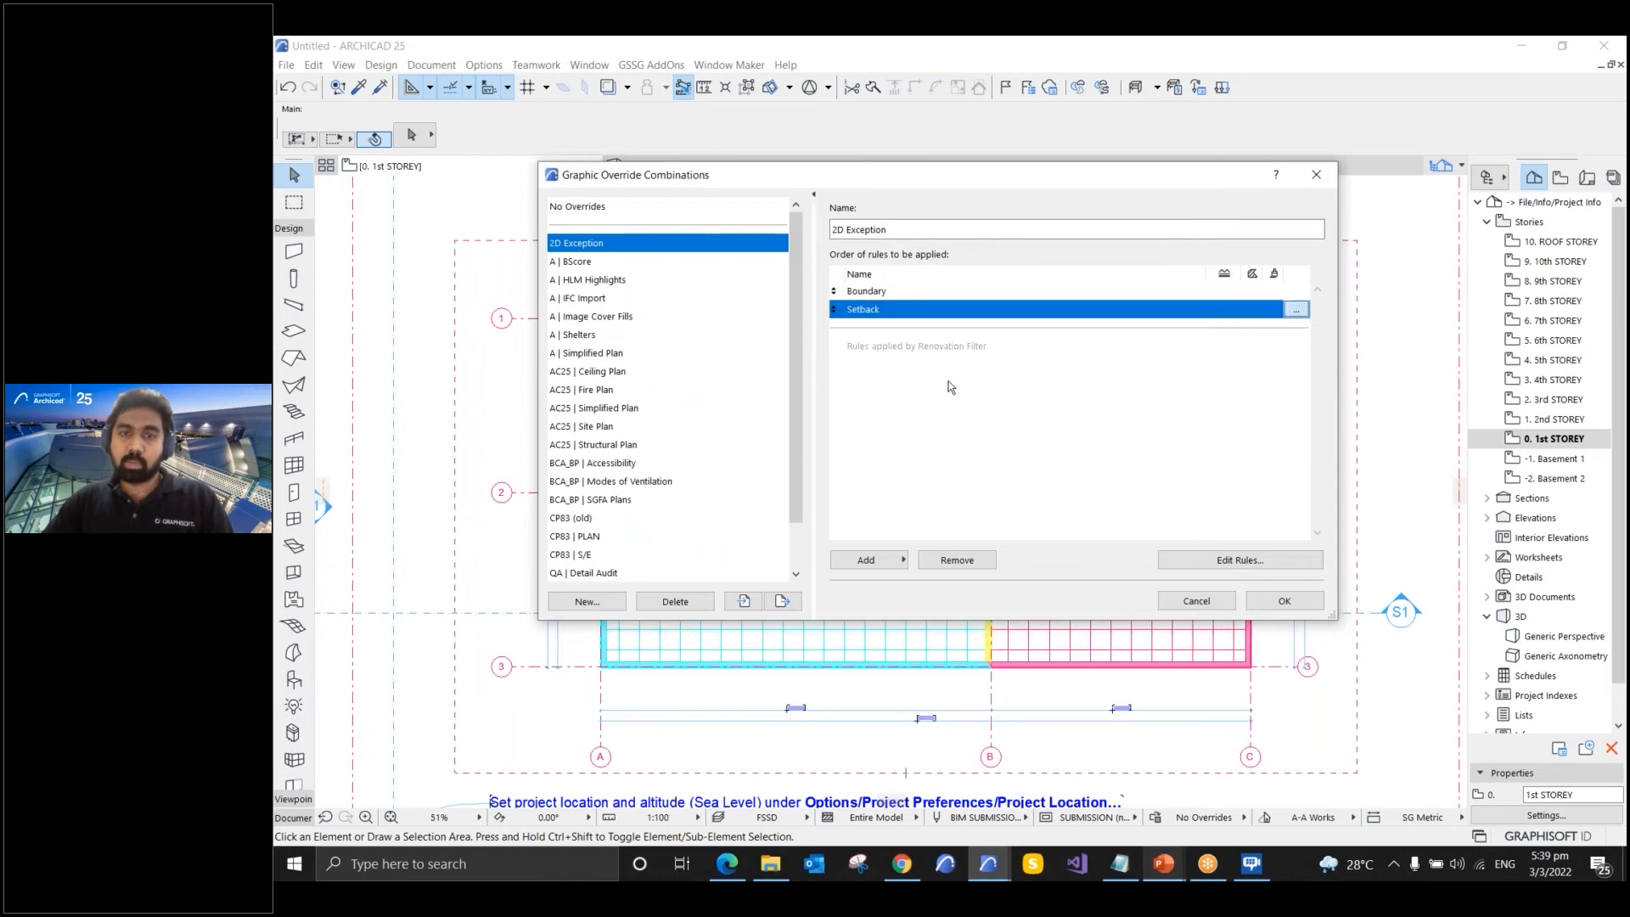
left_click(1323, 146)
left_click(1284, 600)
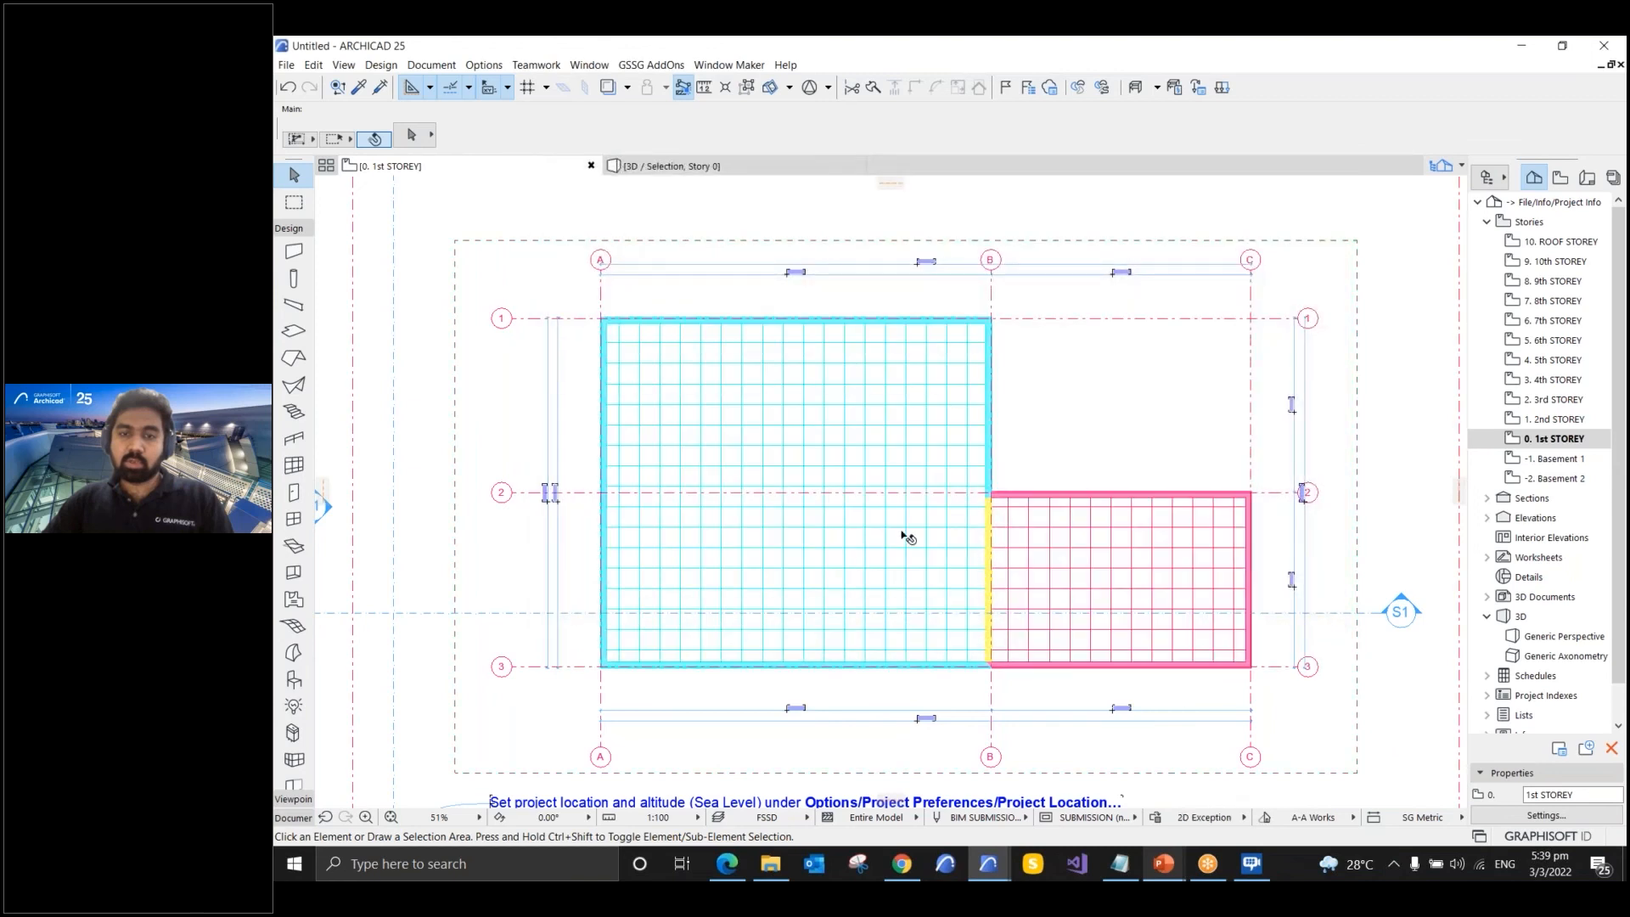
- Check the available override combinations and examine the boundary, setback and grid lines on the plan under 2D Exception
left_click(1223, 818)
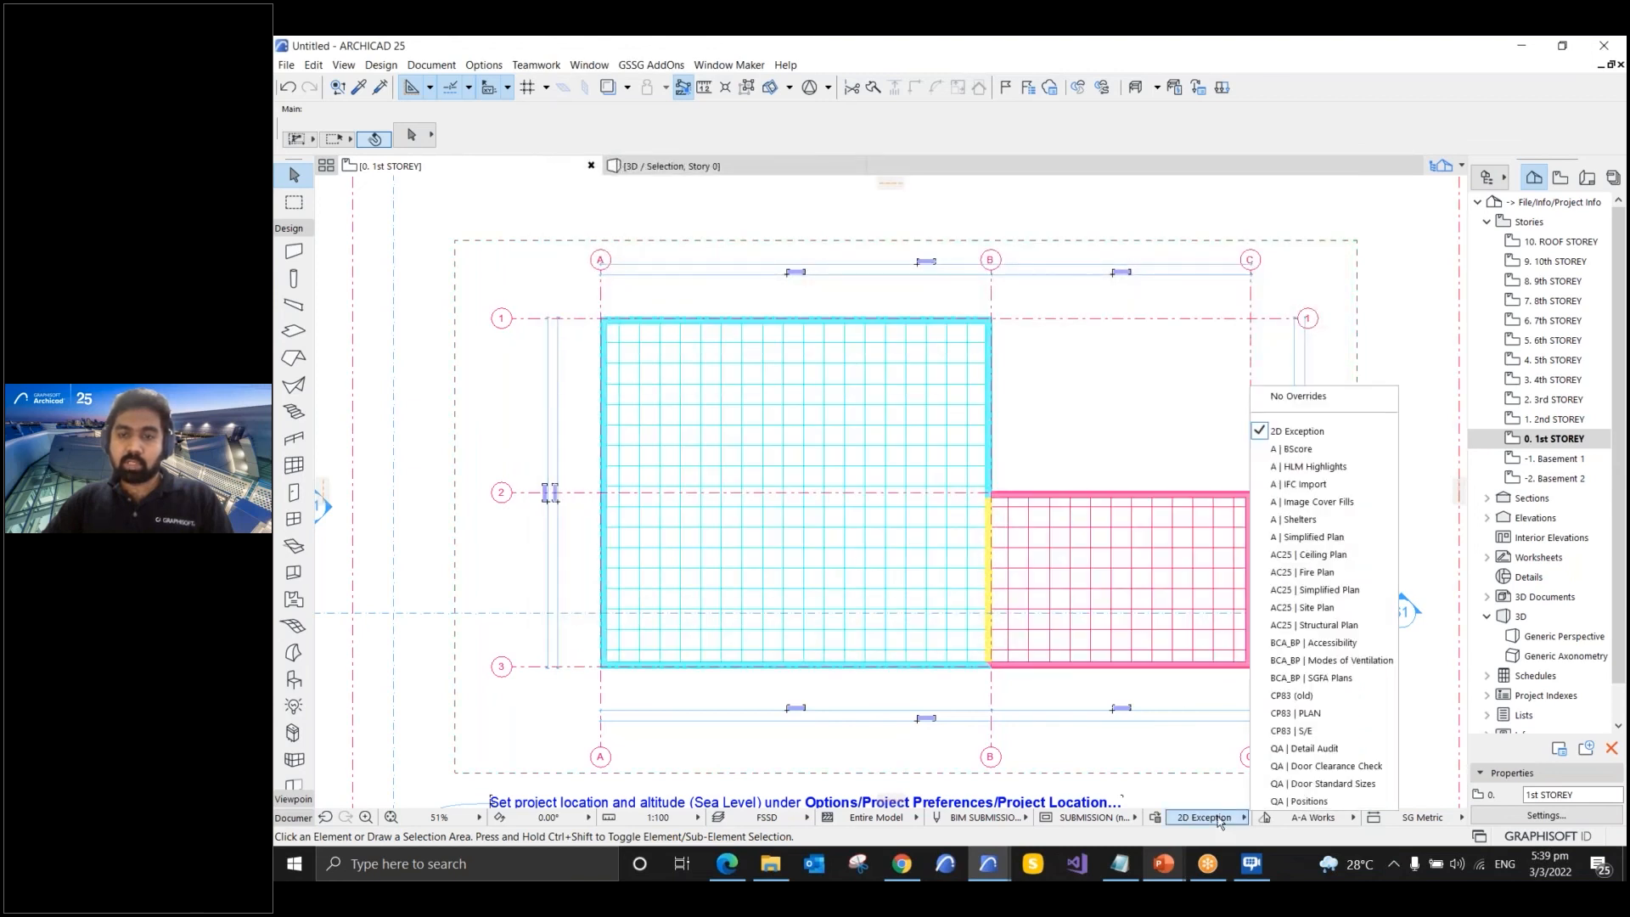
left_click(1213, 418)
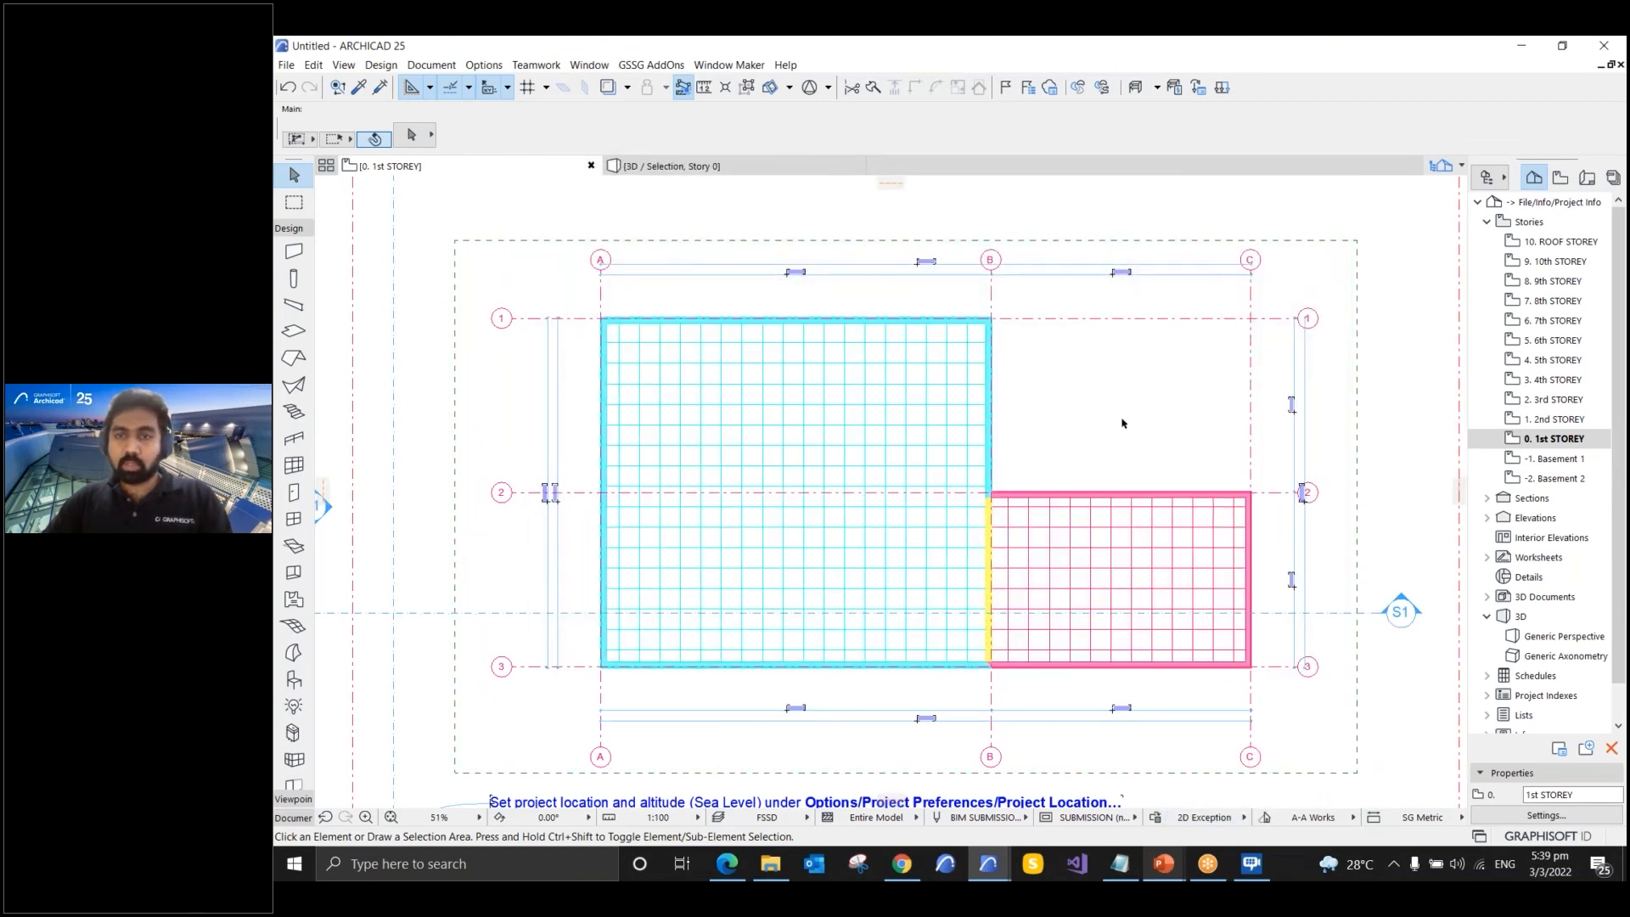
scroll(1113, 422, "down", 4)
scroll(1305, 376, "up", 4)
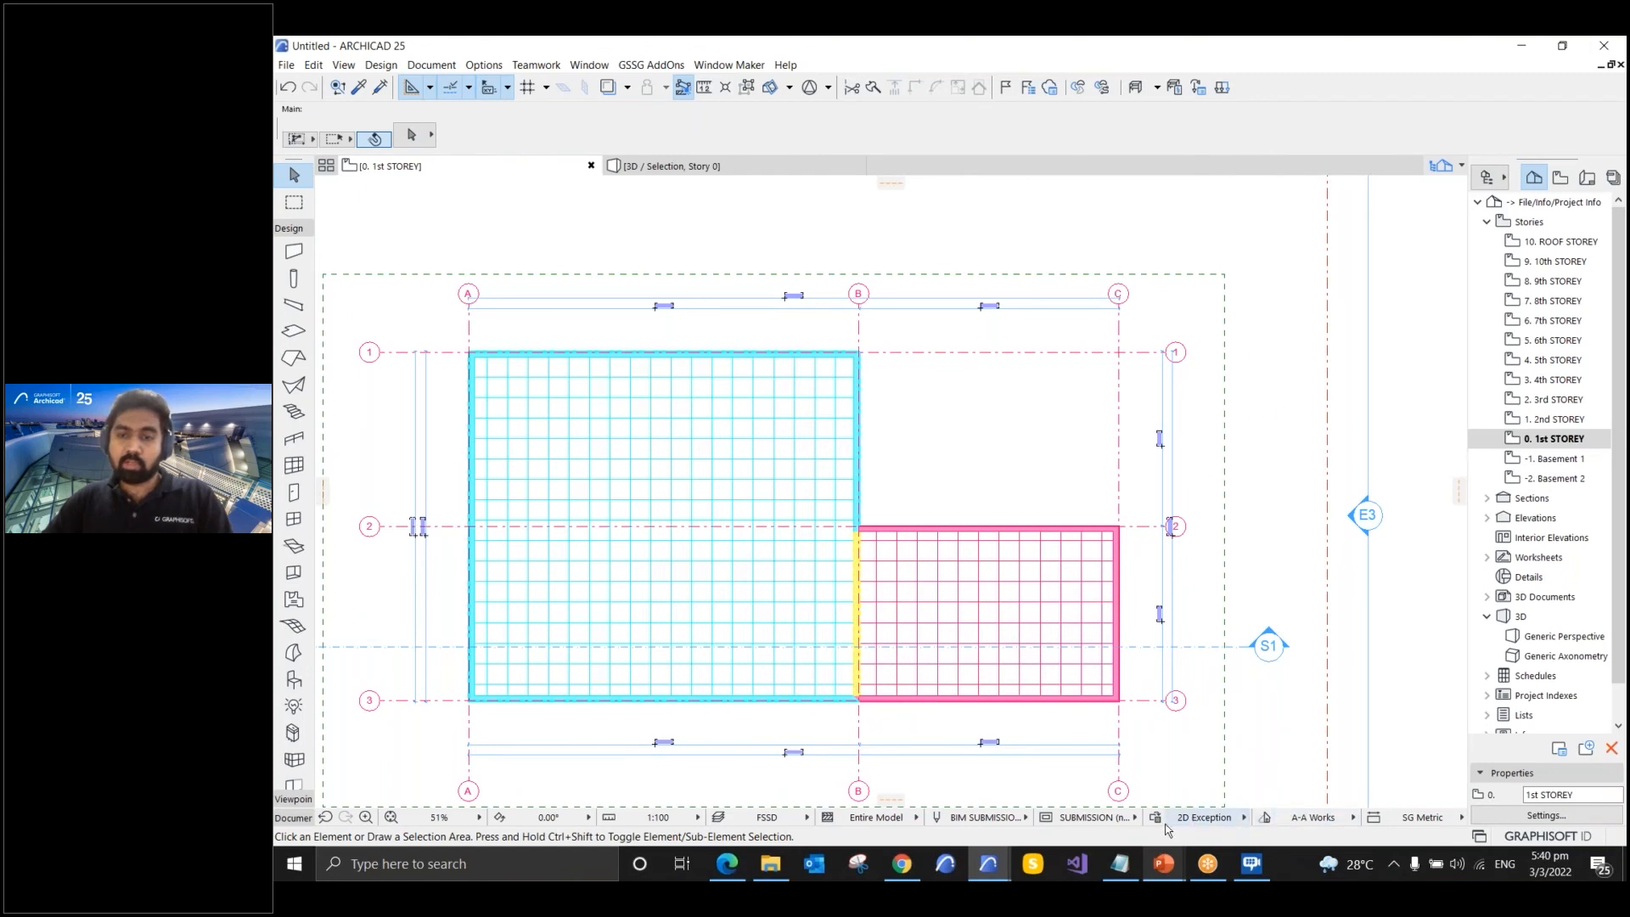
left_click_drag(1140, 325, 1084, 409)
left_click(1204, 407)
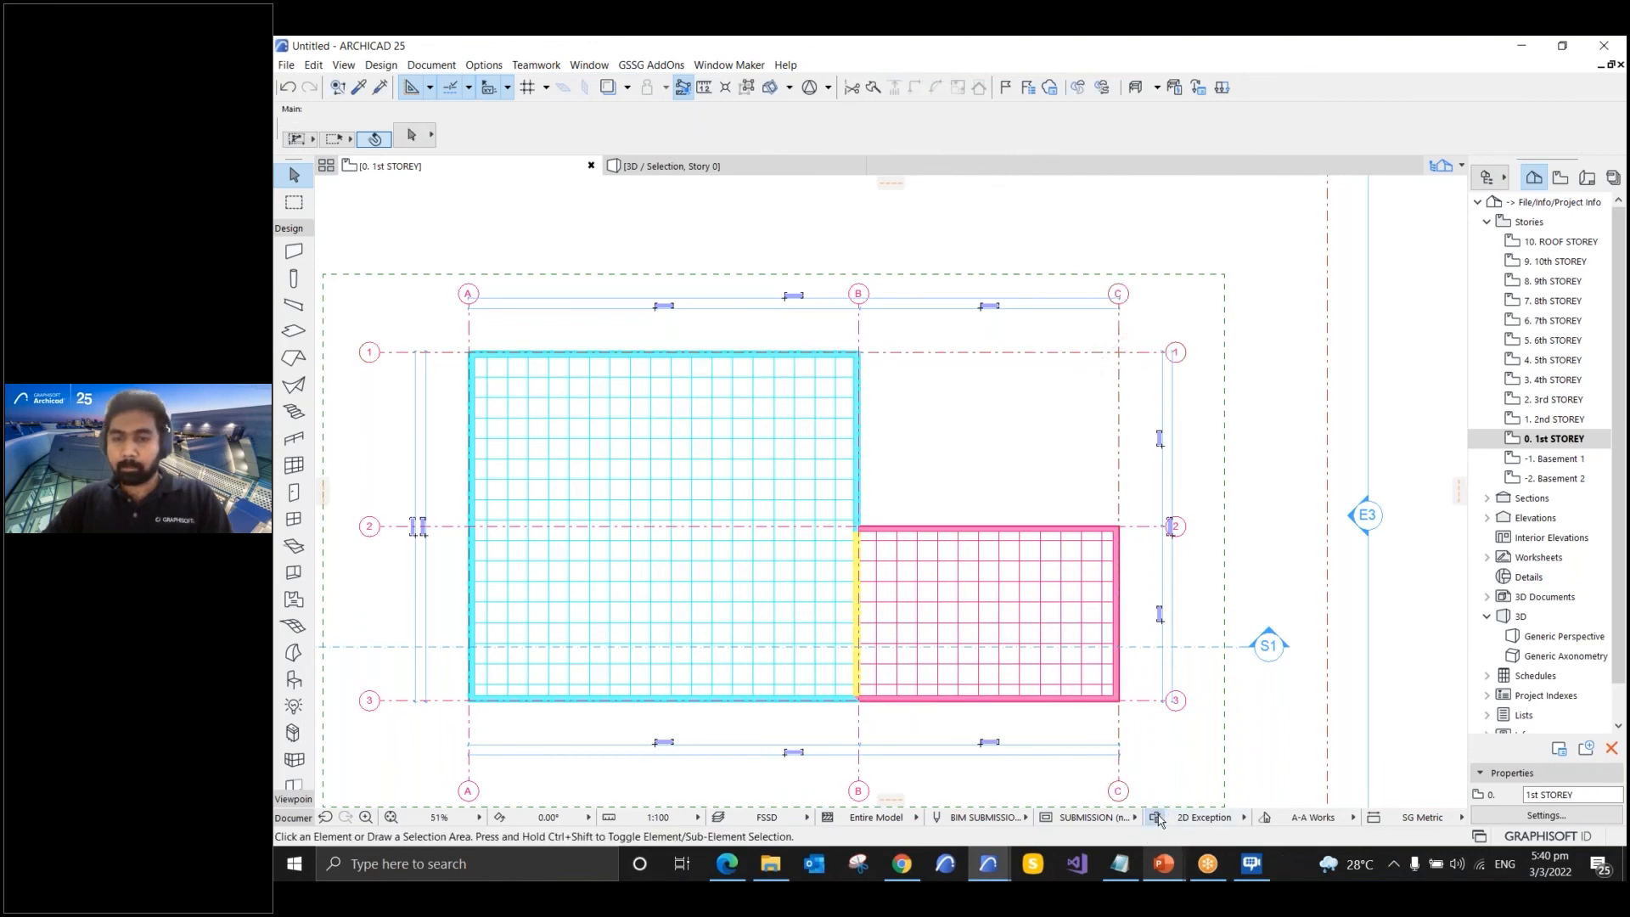
- Start a new graphic override rule in the 2D Exception combination as a duplicate of the Boundary rule
left_click(1156, 817)
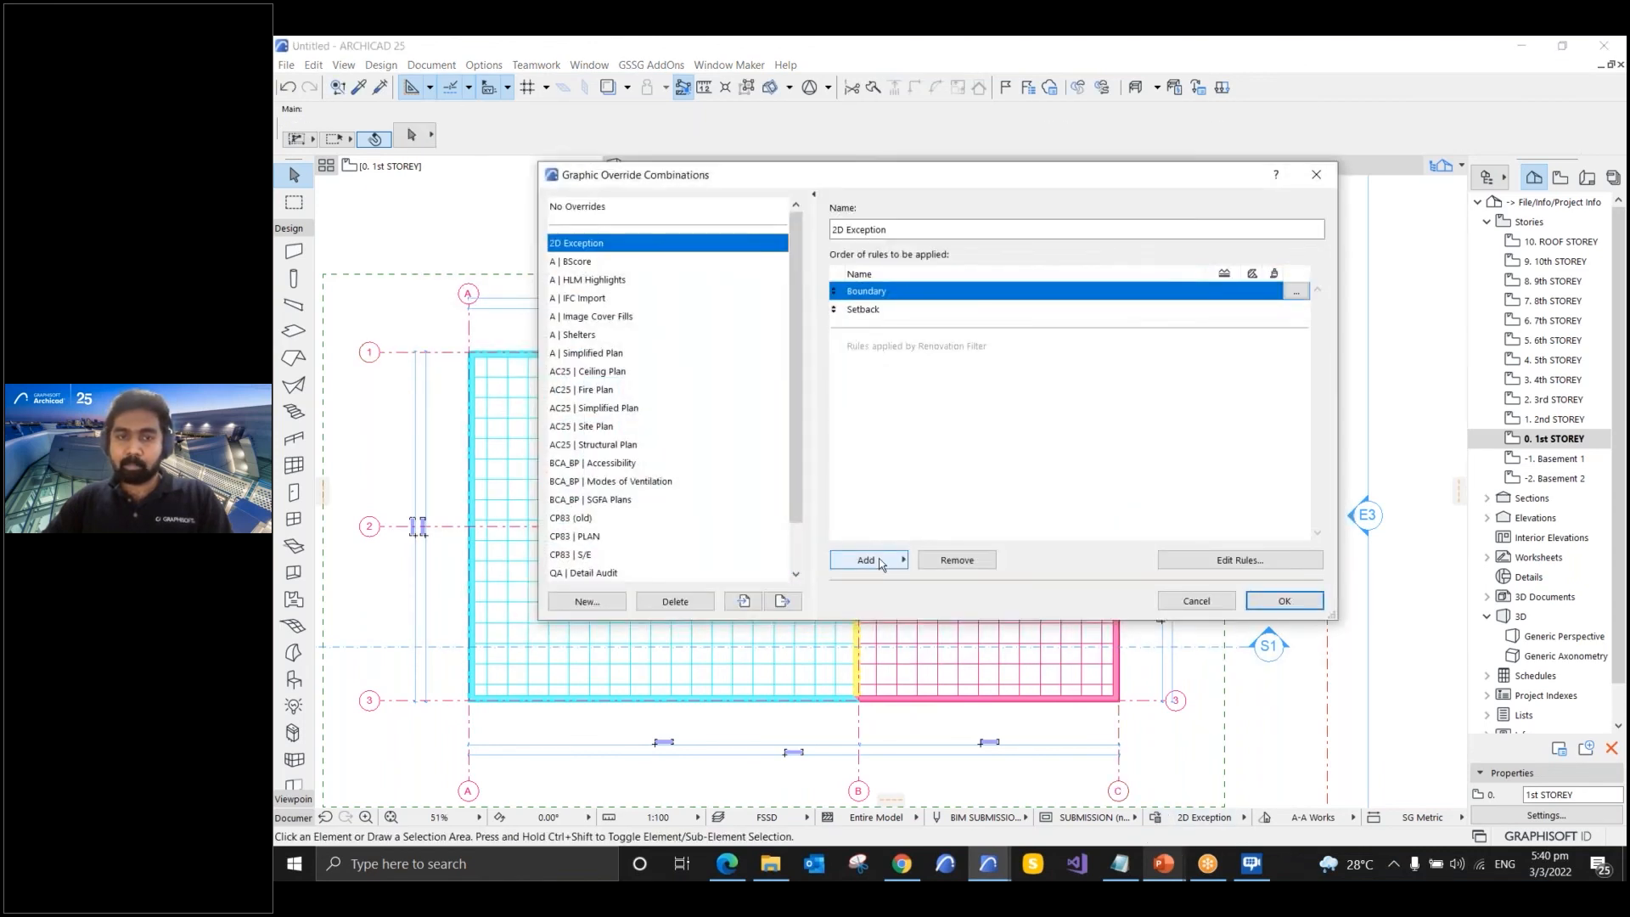
left_click(881, 565)
scroll(1034, 742, "down", 15)
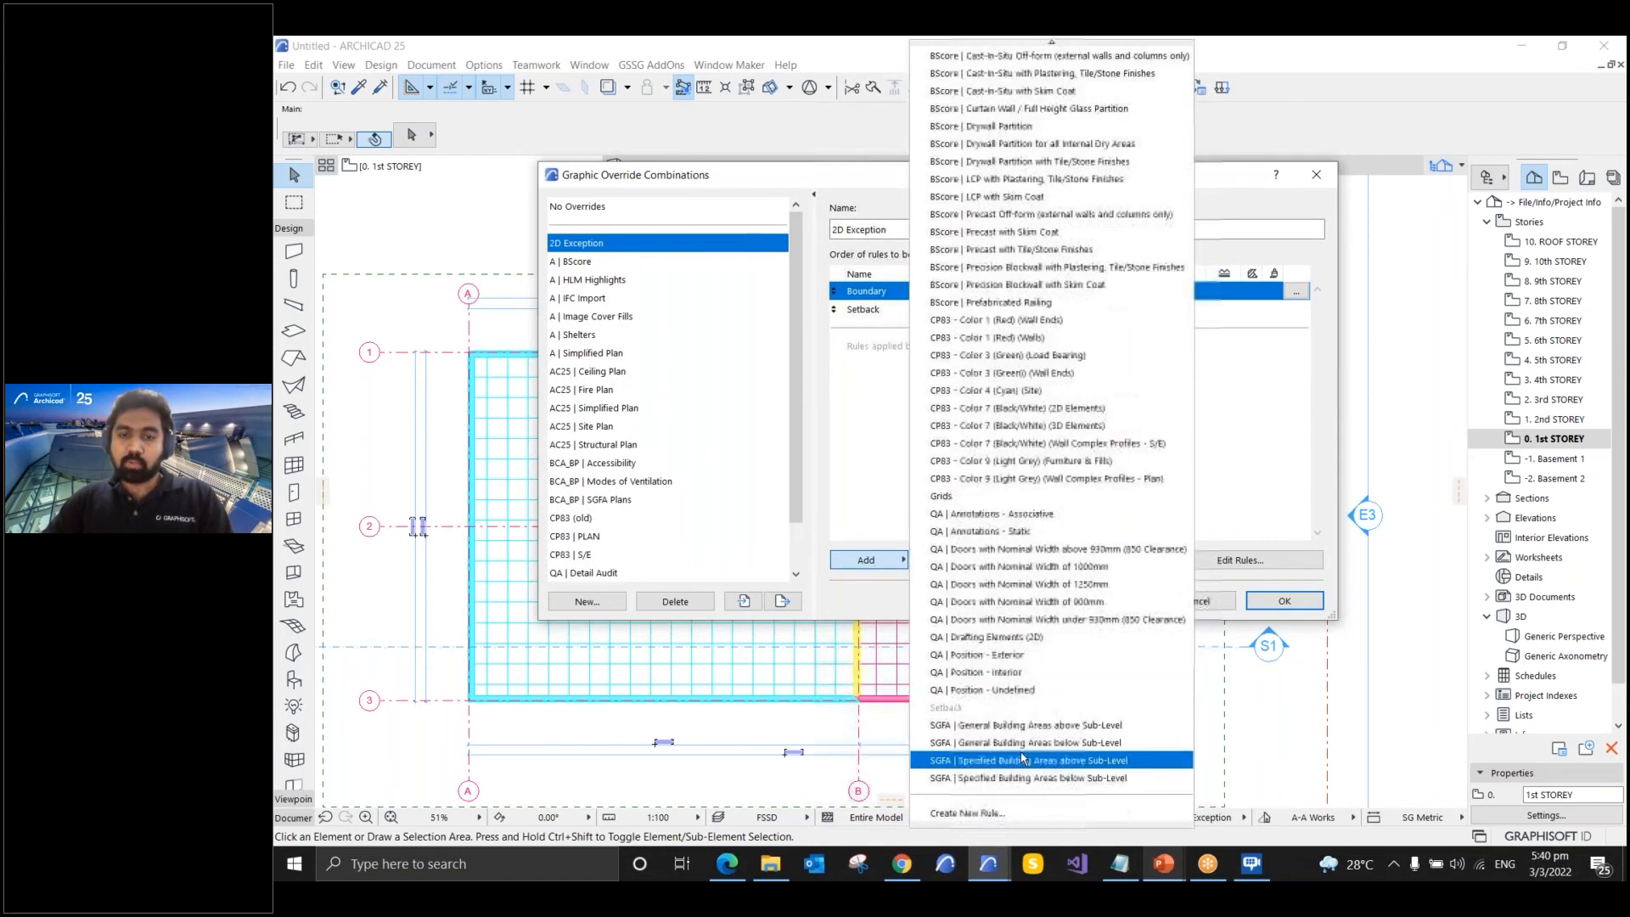
left_click(1002, 812)
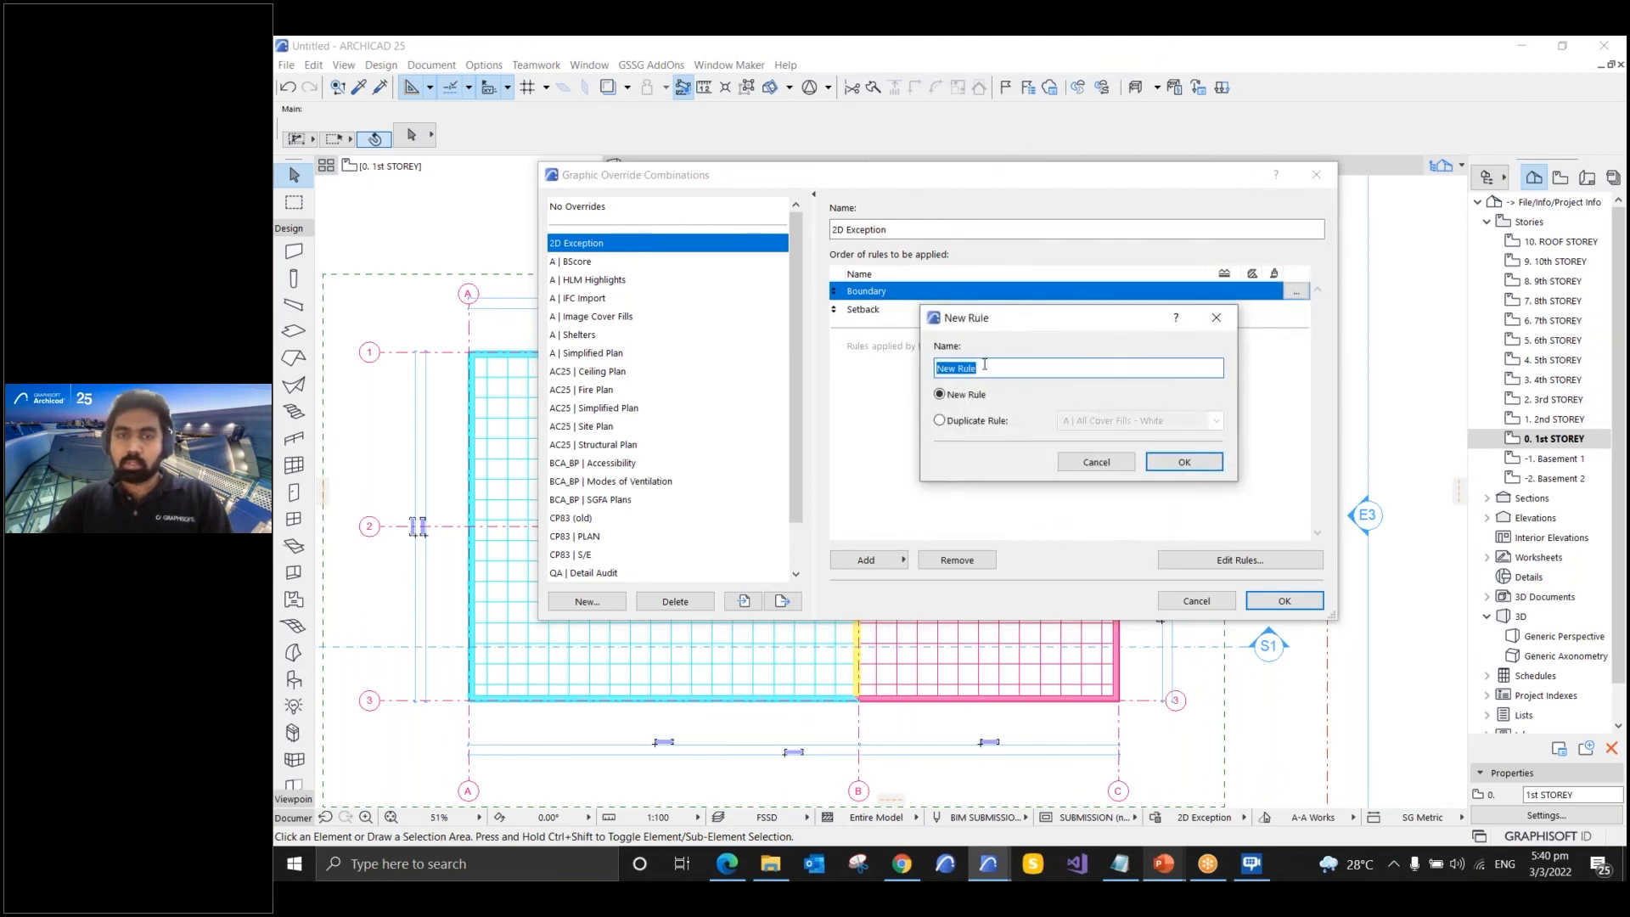
key("BackSpace")
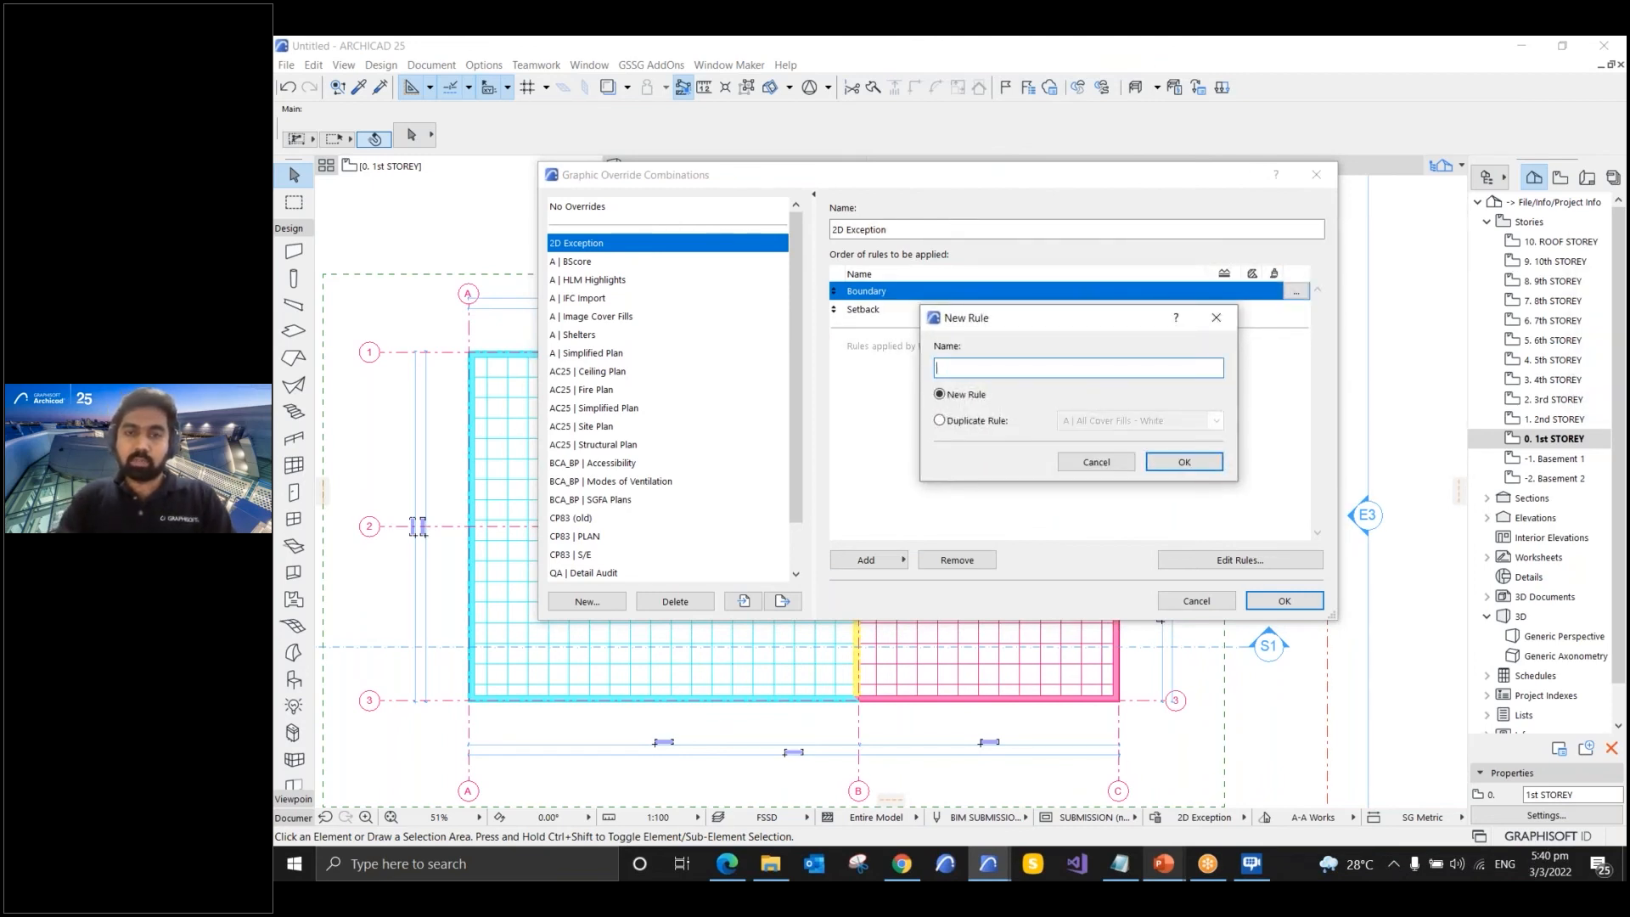
left_click(940, 420)
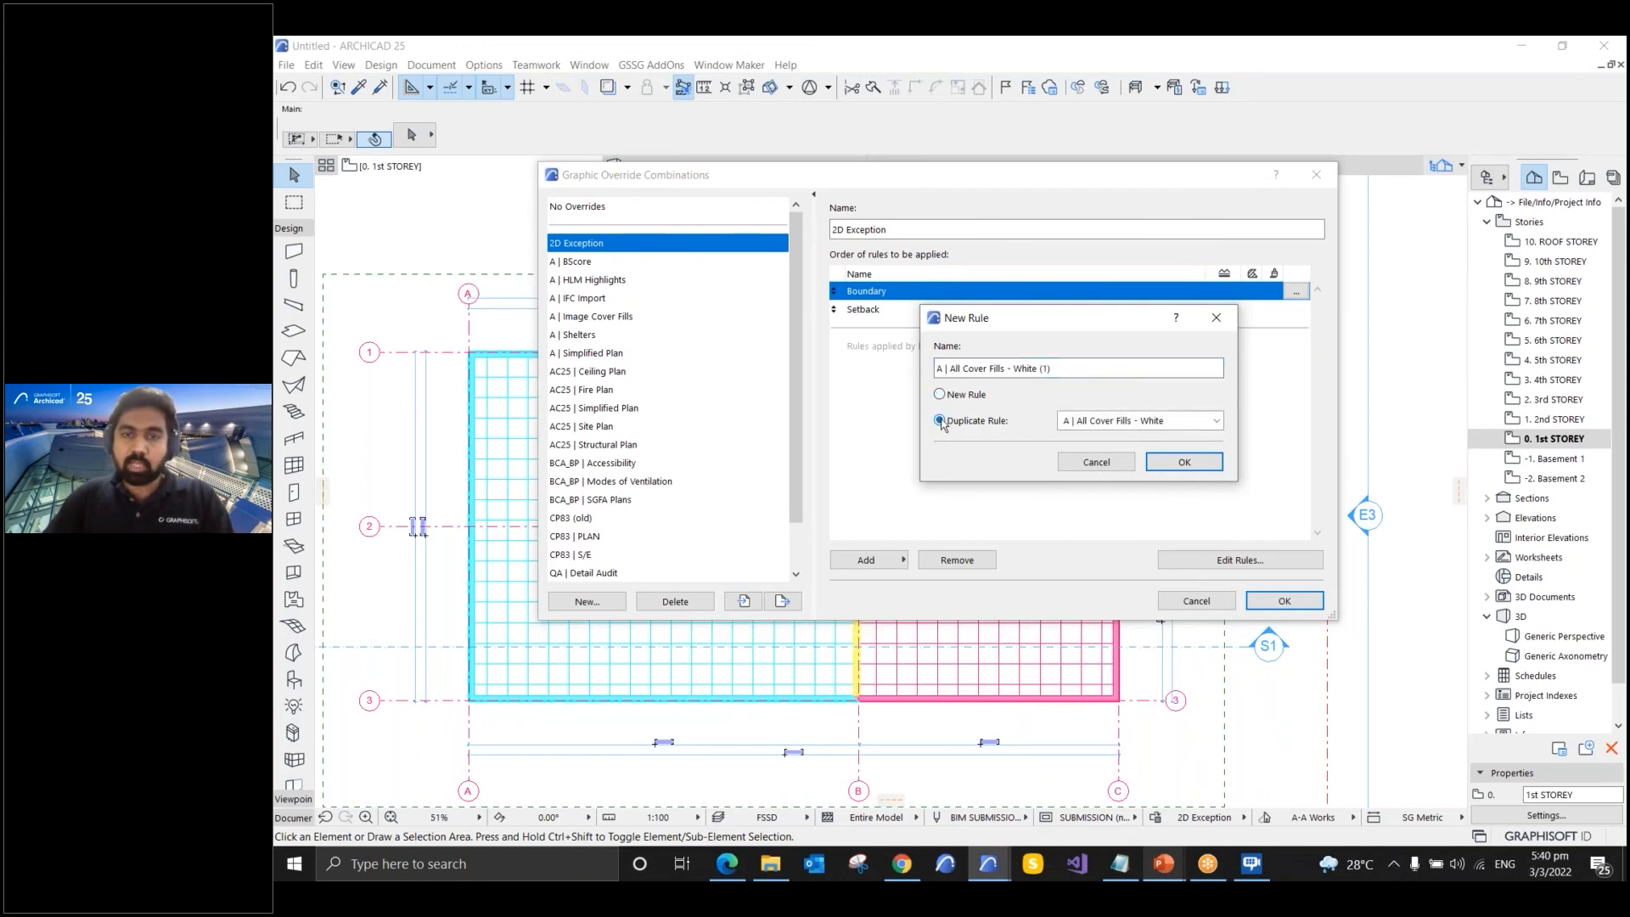
left_click(1095, 420)
scroll(1174, 247, "down", 12)
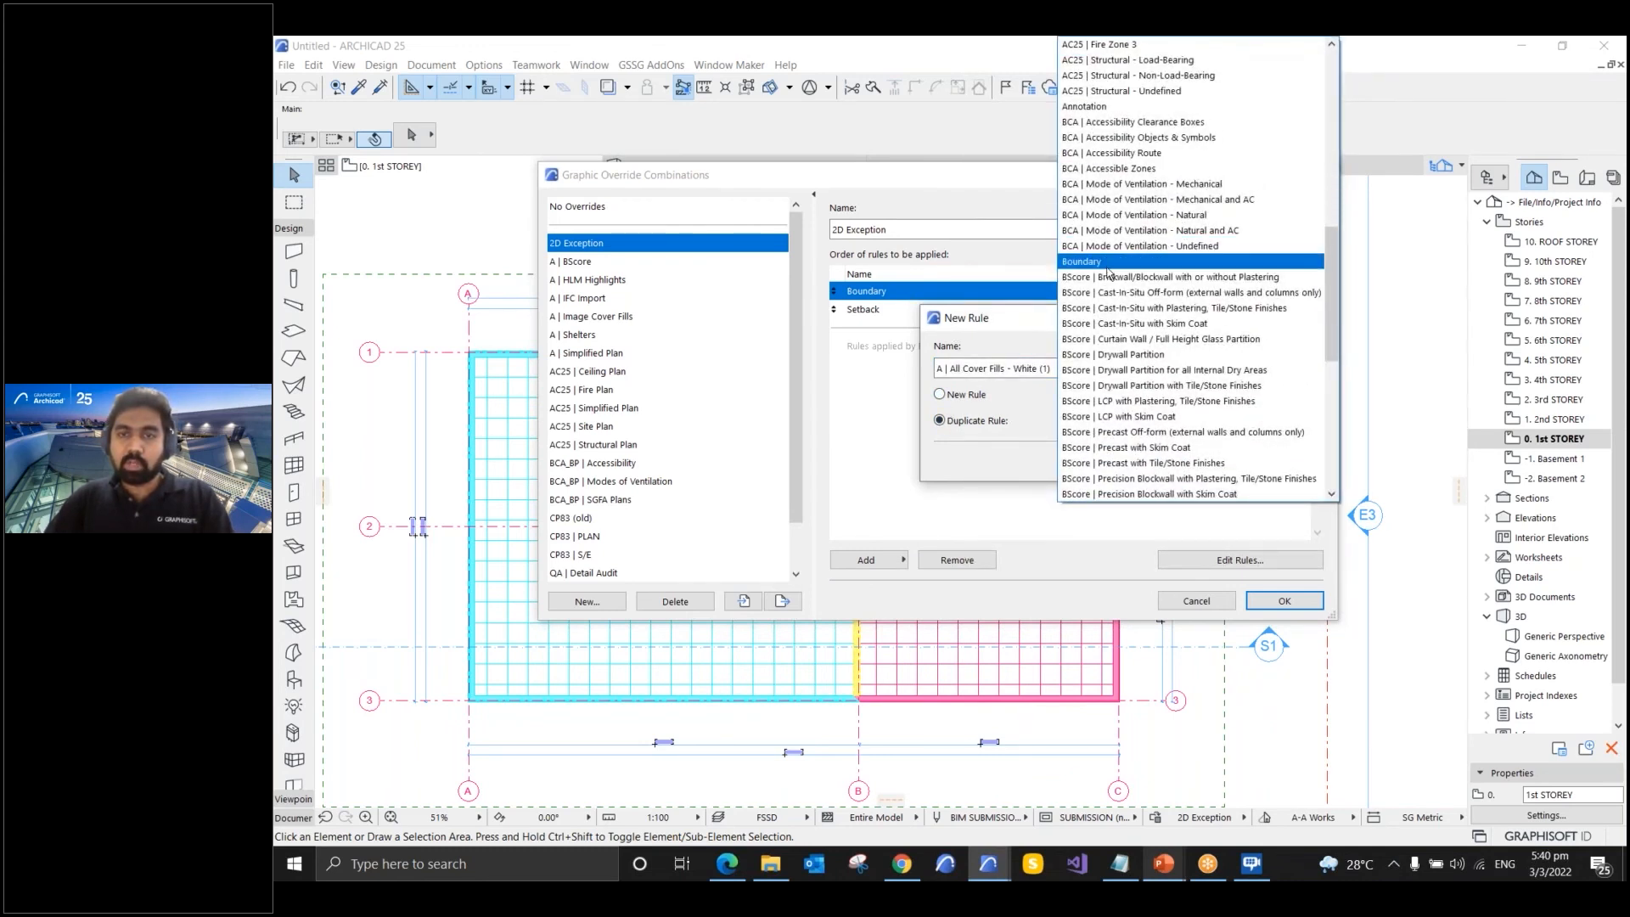
left_click(1108, 261)
- Name the duplicated rule Grid and add it to the 2D Exception combination
left_click(1005, 370)
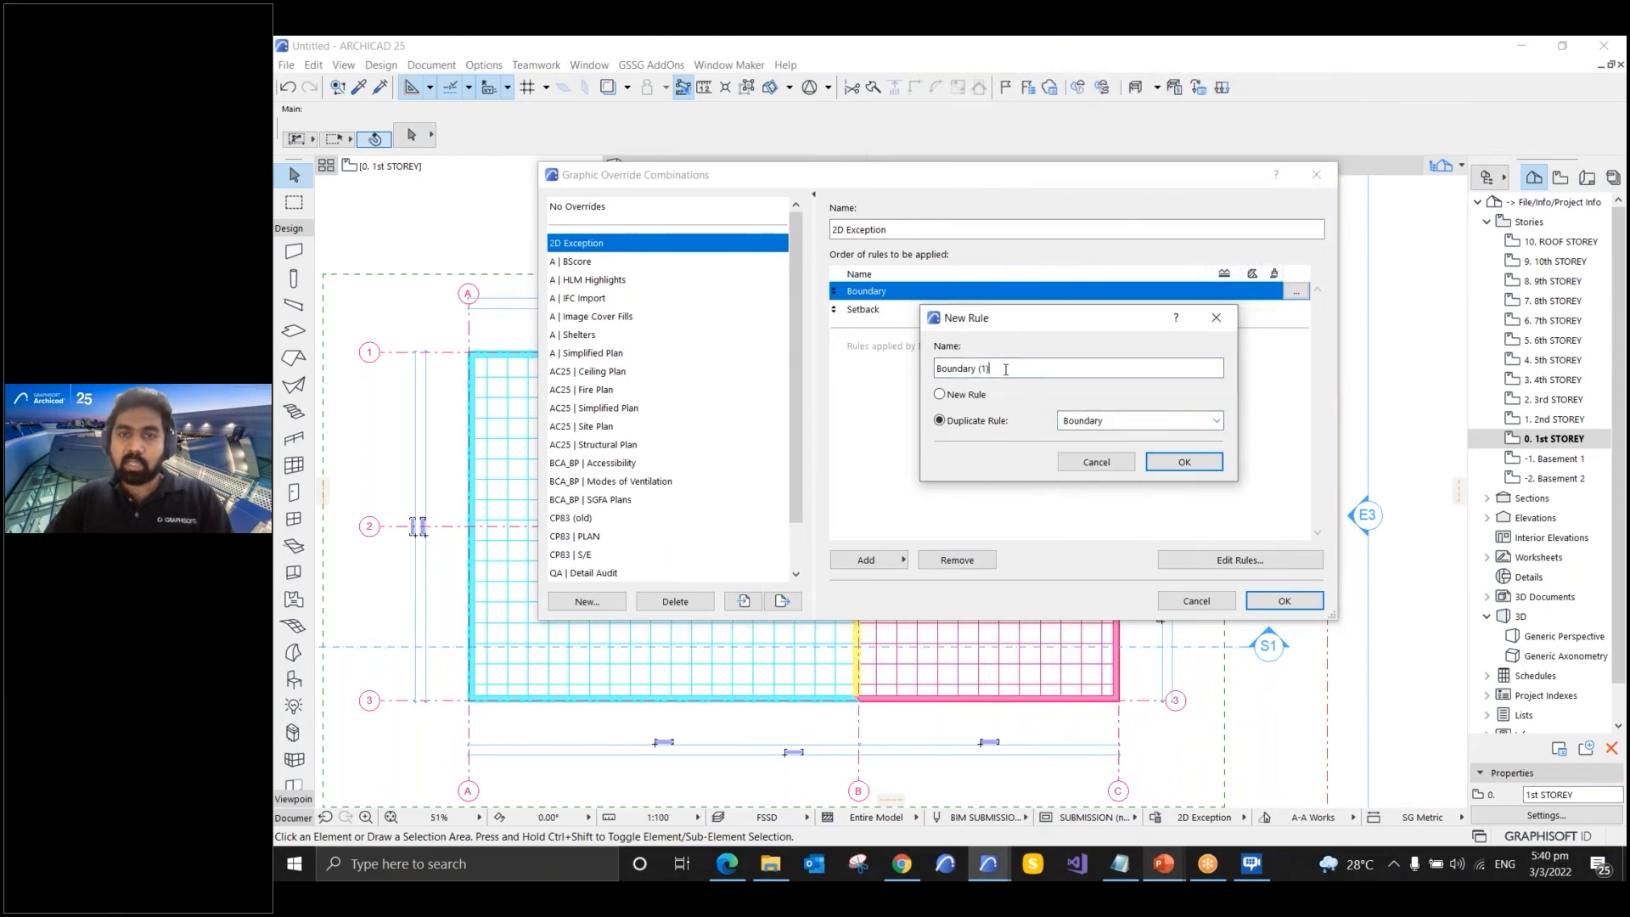
key("BackSpace")
key("BackSpace")
key("BackSpace")
key("BackSpace")
key("BackSpace")
key("BackSpace")
key("BackSpace")
key("BackSpace")
key("BackSpace")
key("BackSpace")
key("BackSpace")
key("BackSpace")
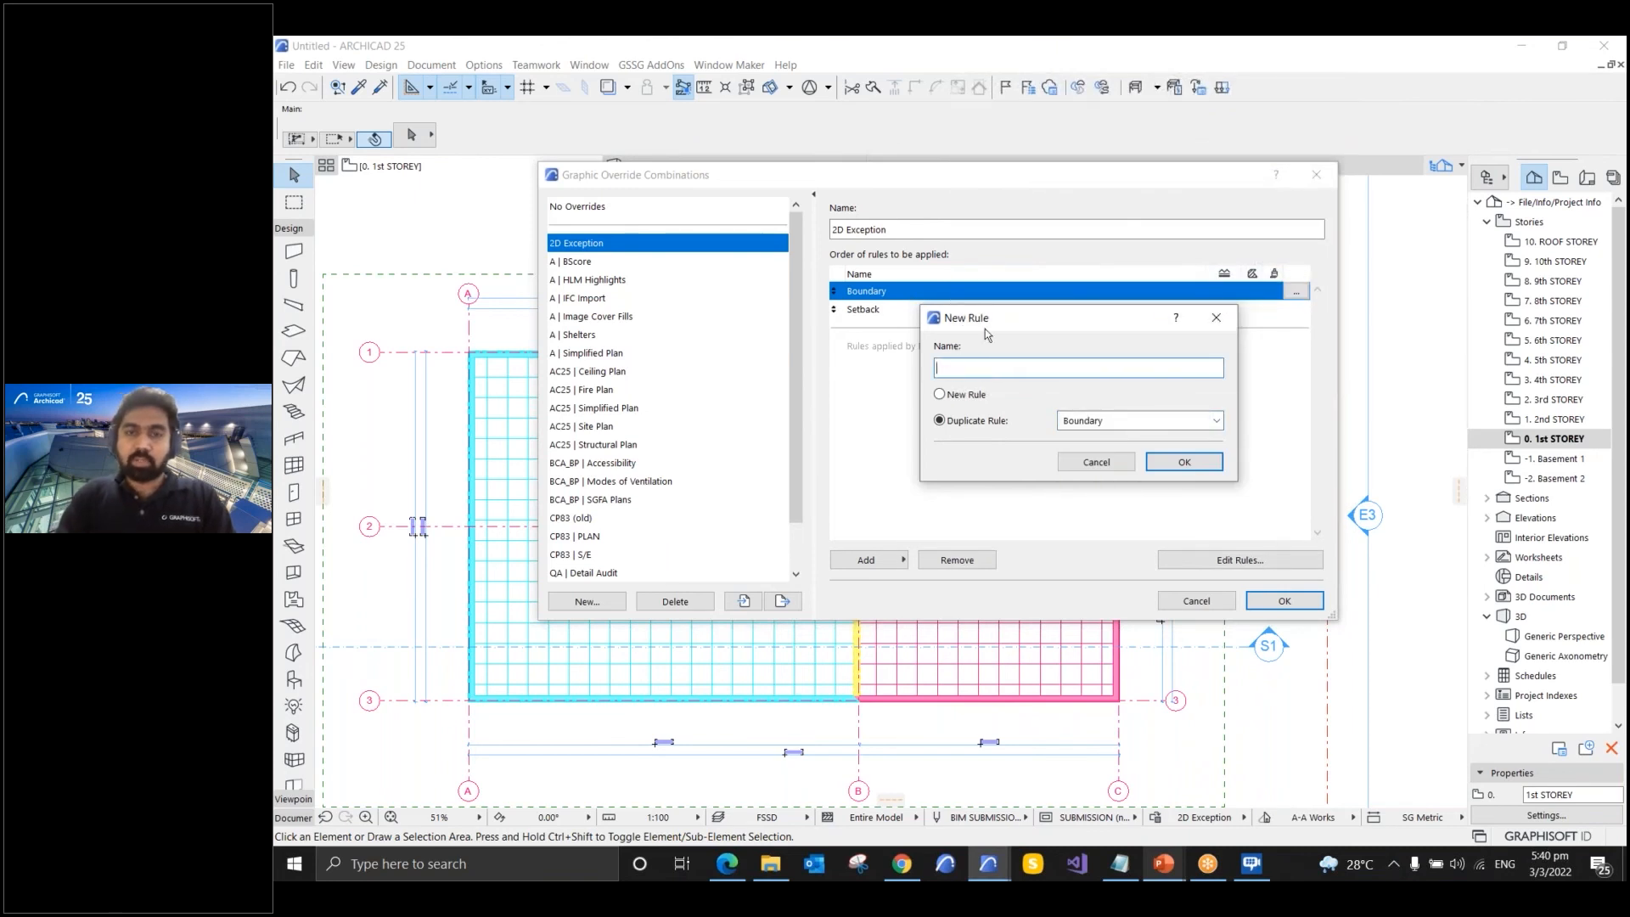
type("Grid")
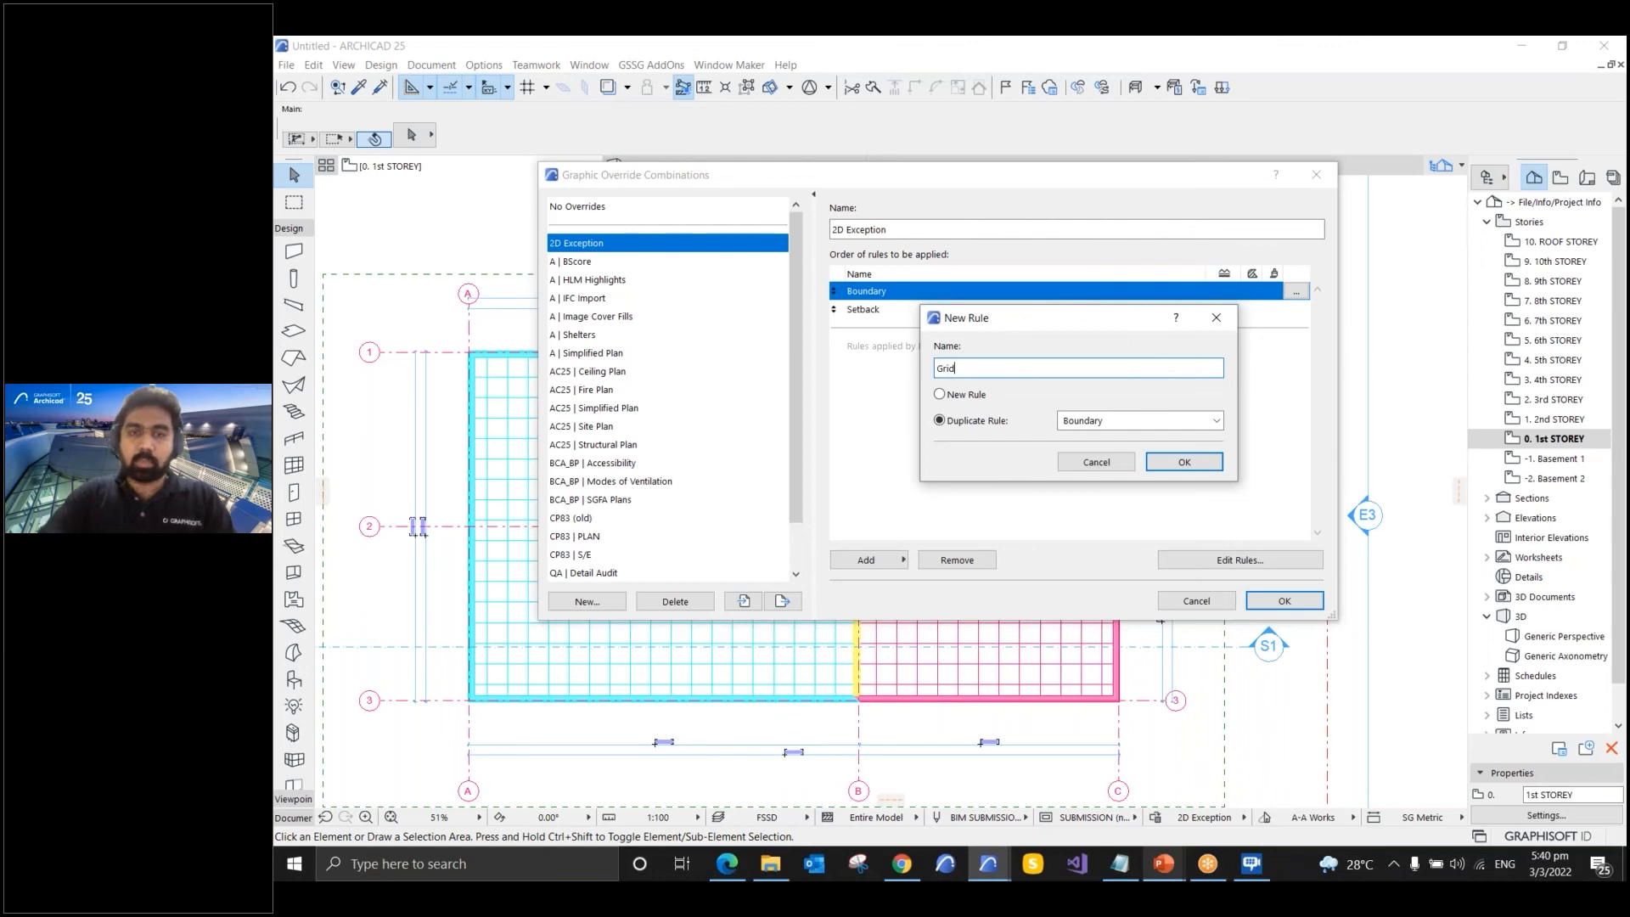
left_click(1178, 463)
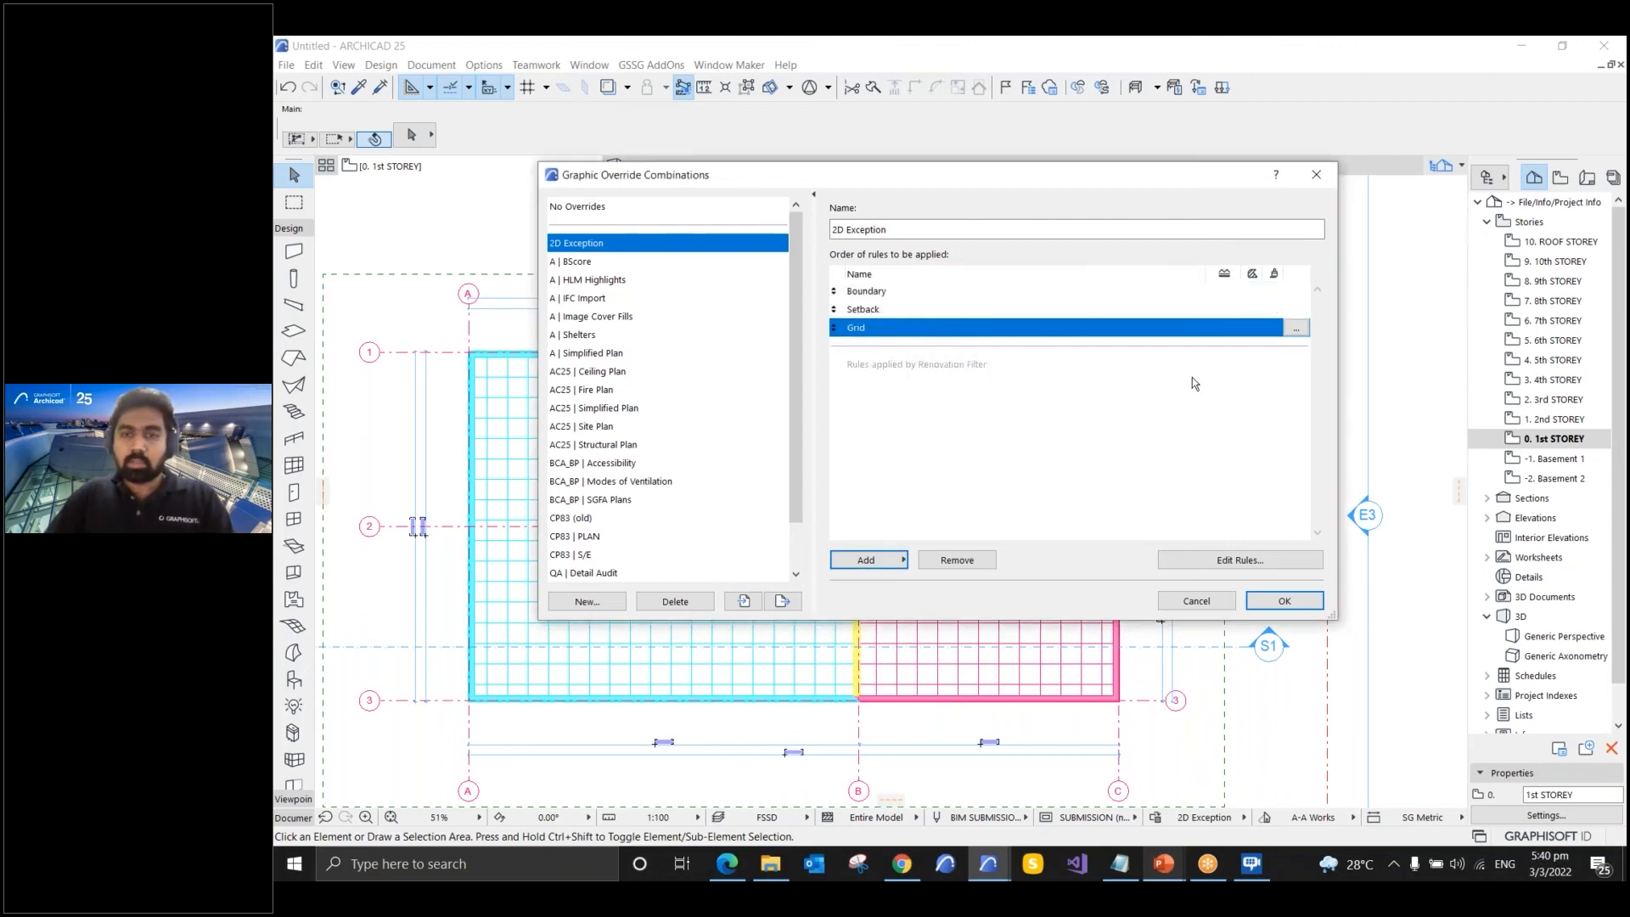
- Remove the Element ID criterion from the Grid rule, keeping only the Grid Element type criterion
left_click(1294, 335)
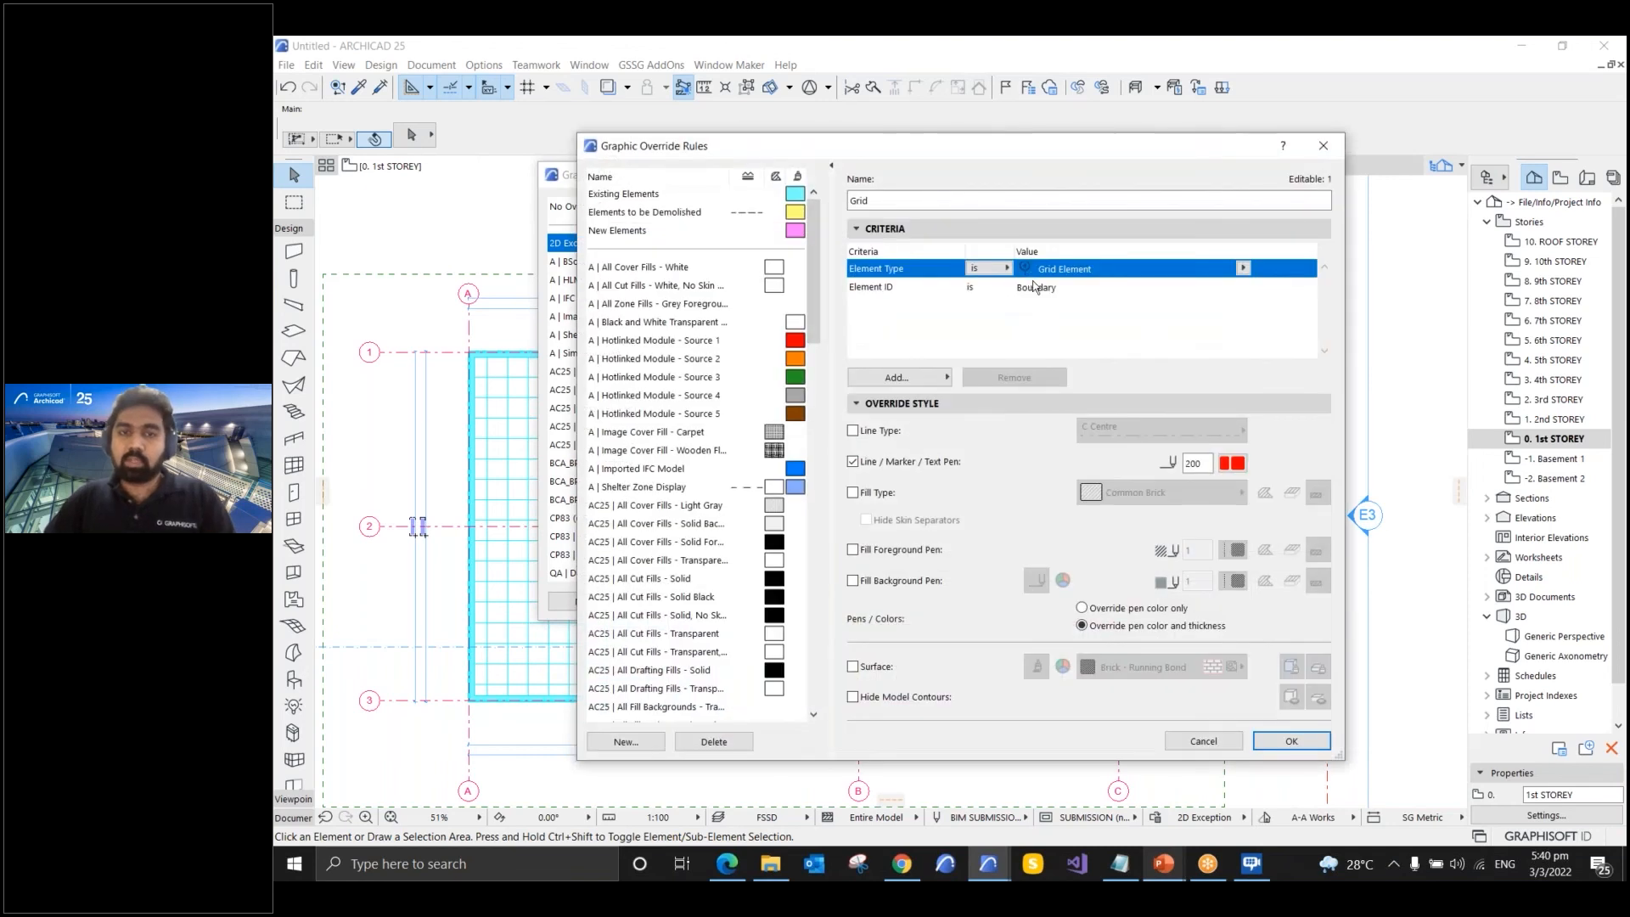
left_click(911, 289)
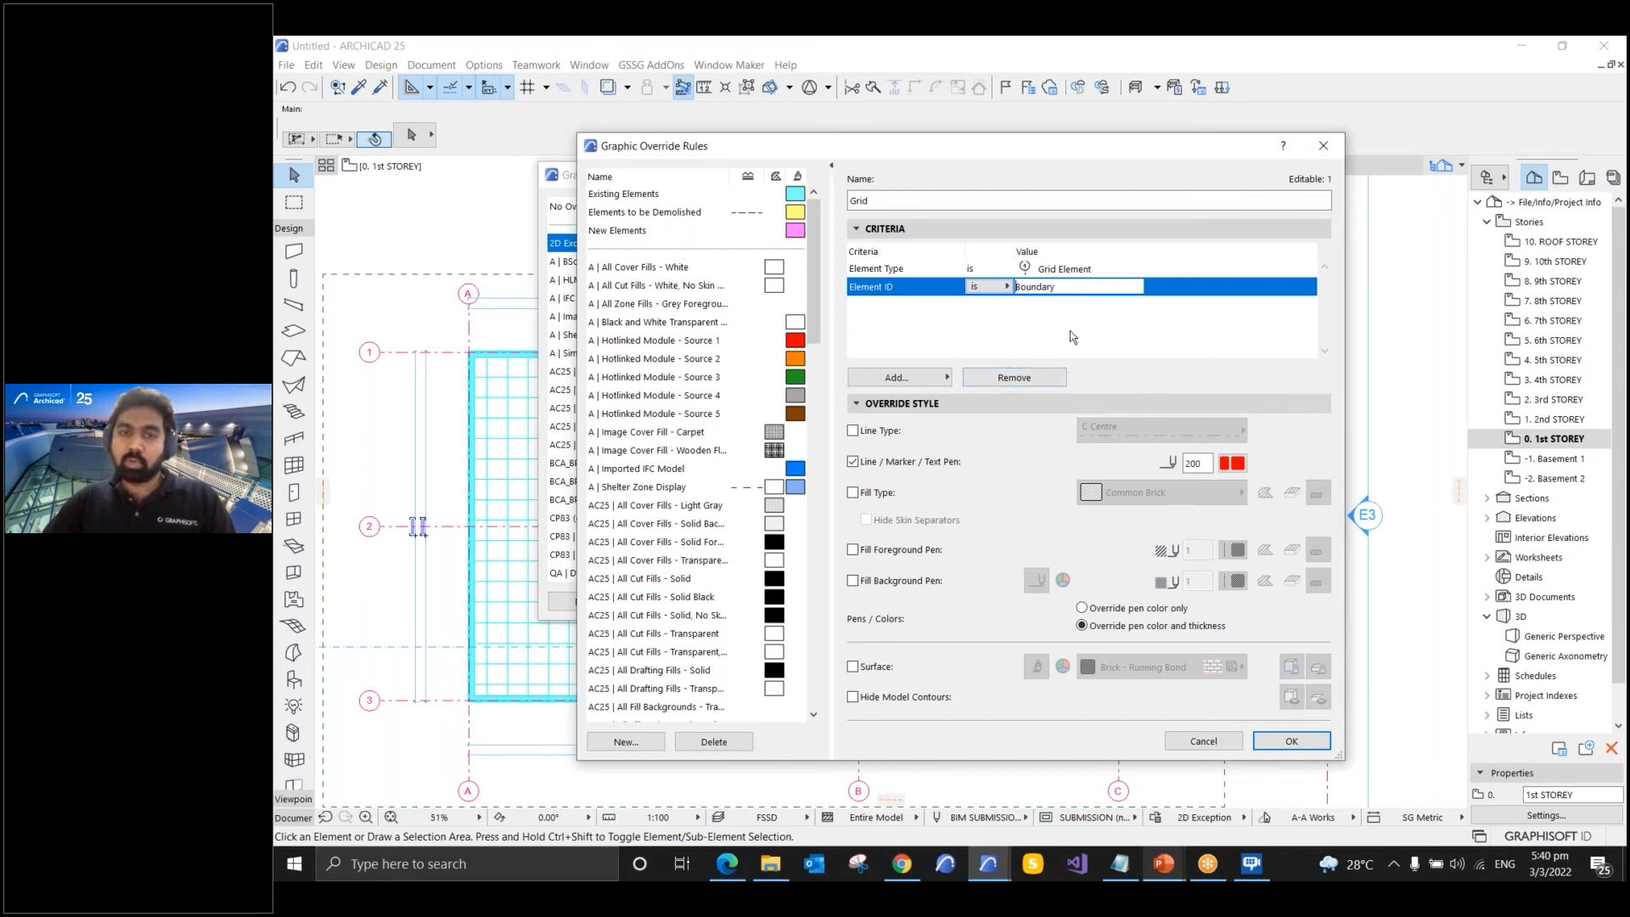
left_click(1018, 378)
- Set the Grid rule's line, marker and text pen to 4 and accept the 2D Exception combination
double_click(1197, 463)
type("4")
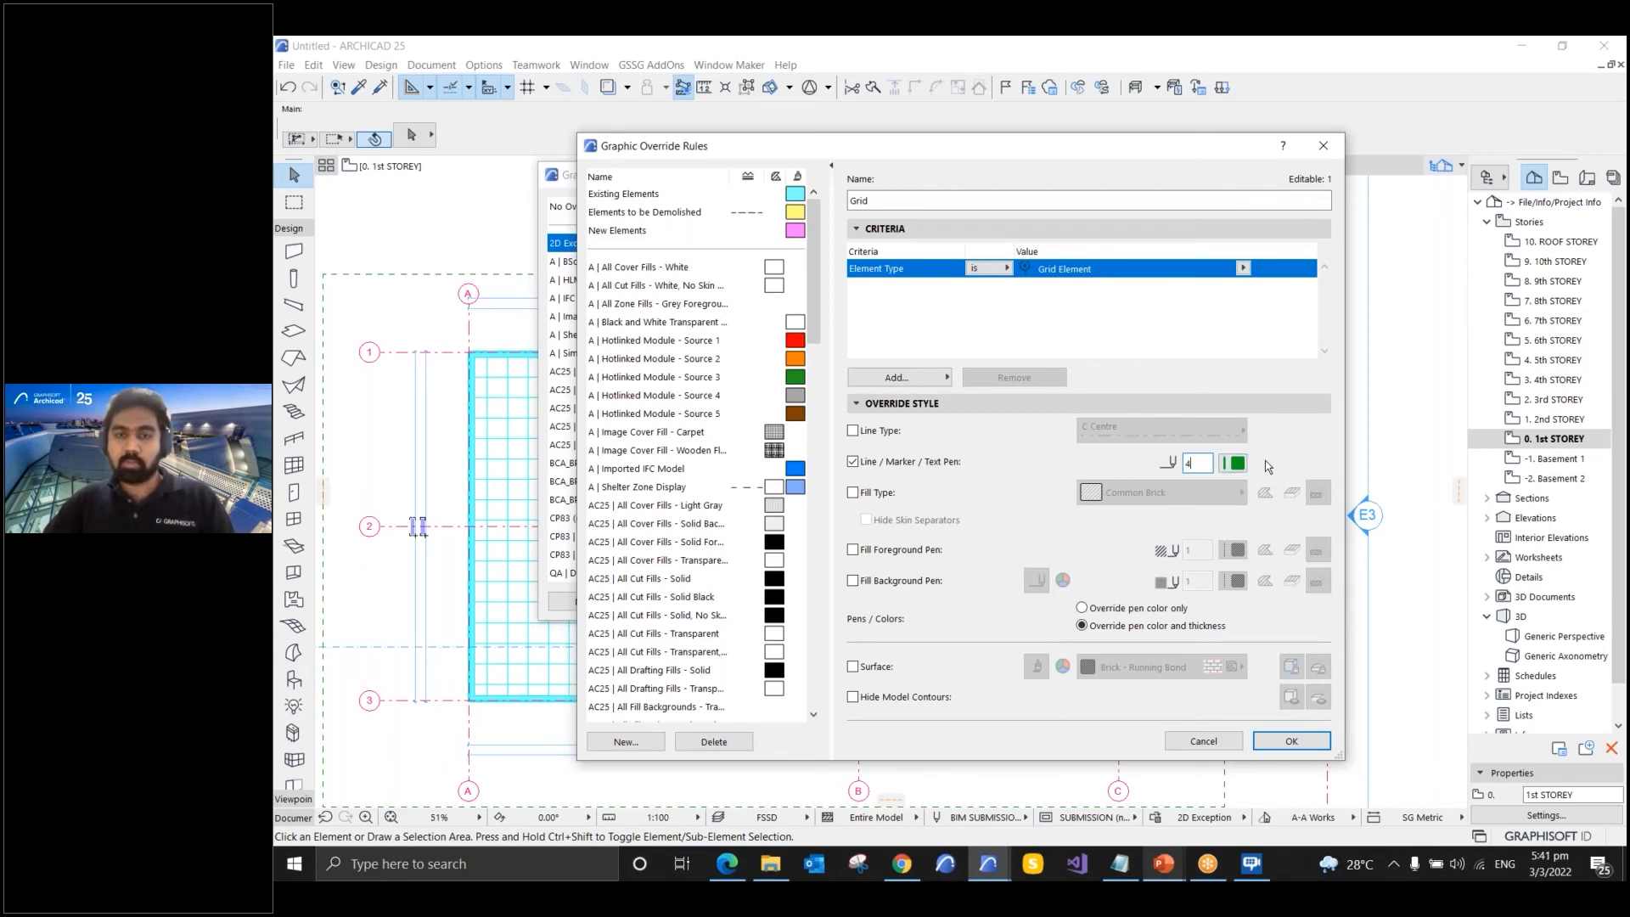
left_click(1276, 741)
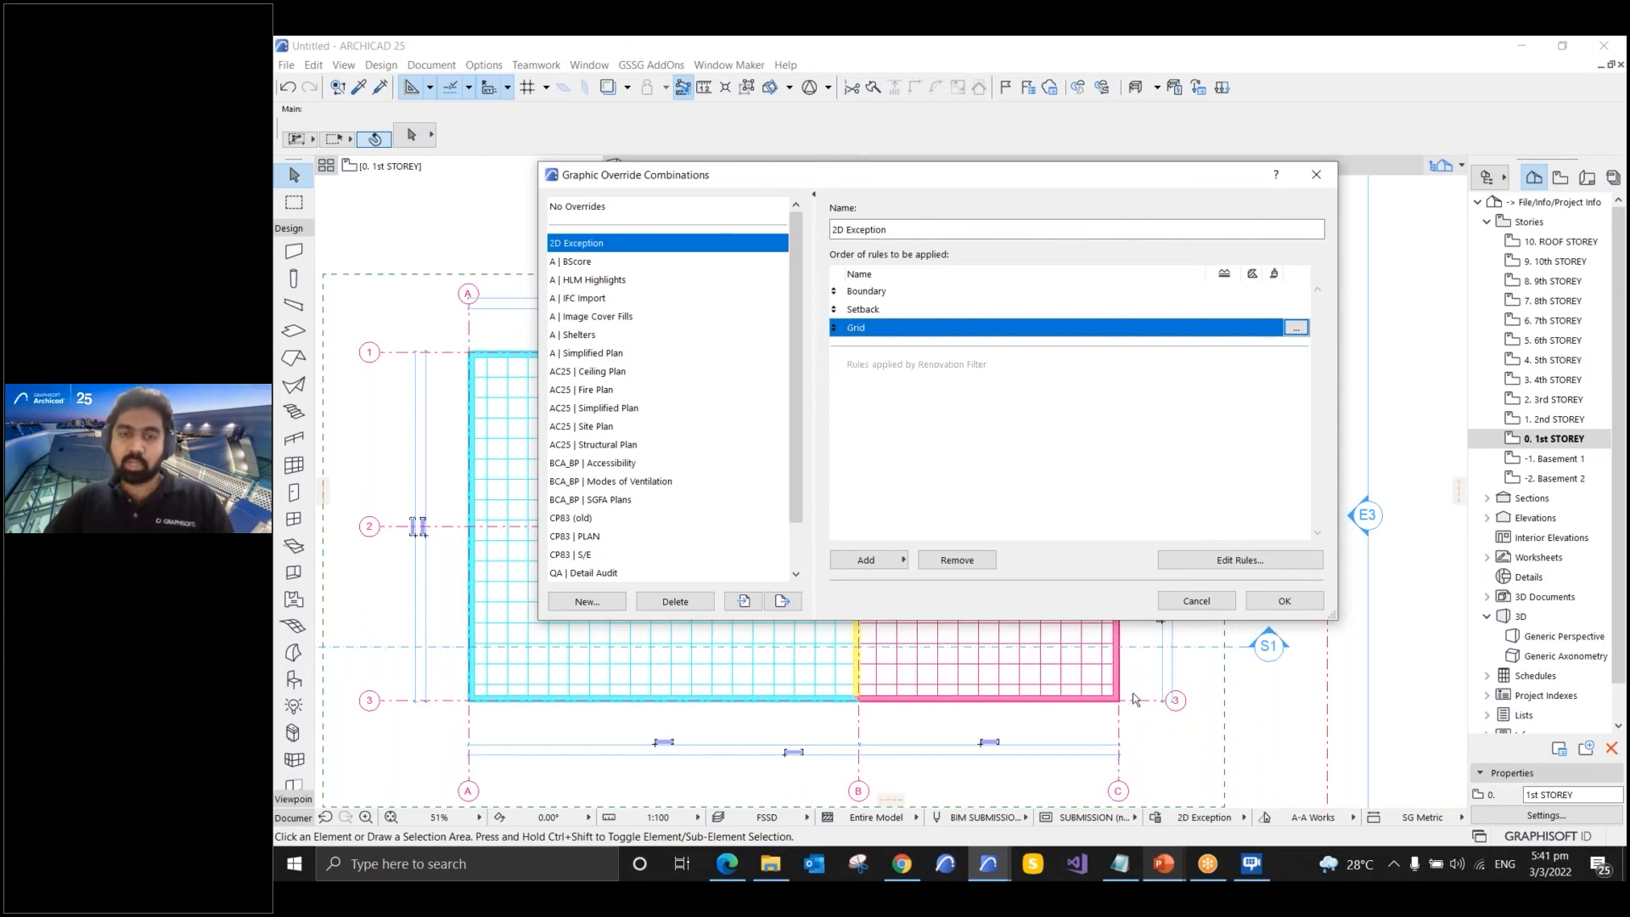
left_click(1285, 600)
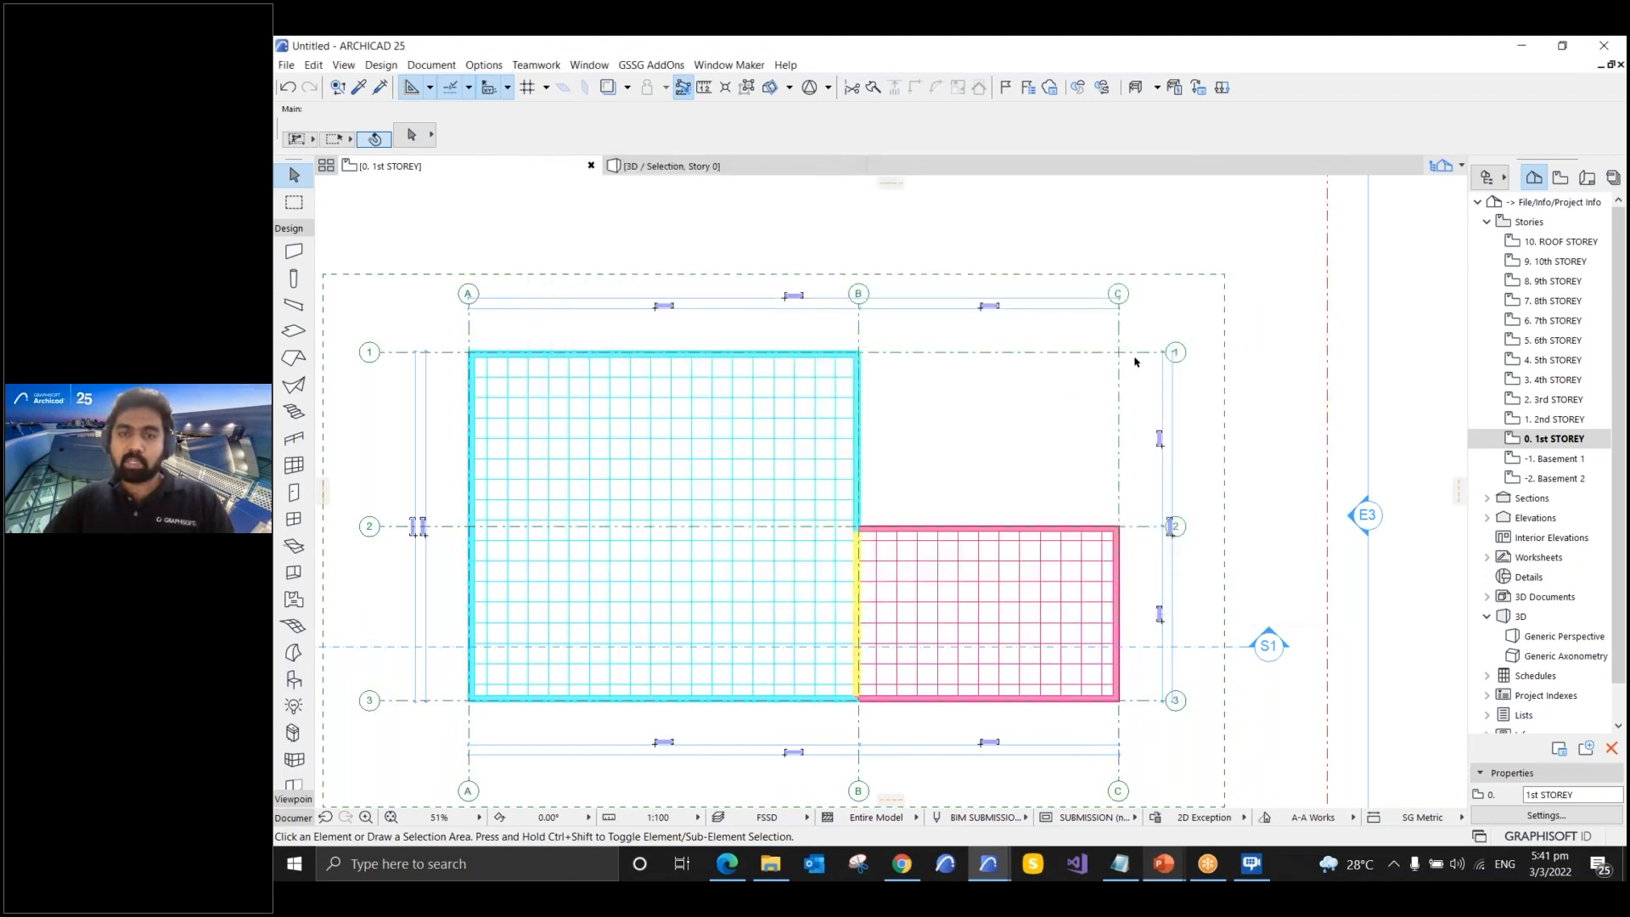
- Select grid lines 1 and C on the plan to check them under the Grid override
left_click_drag(1142, 337, 1101, 379)
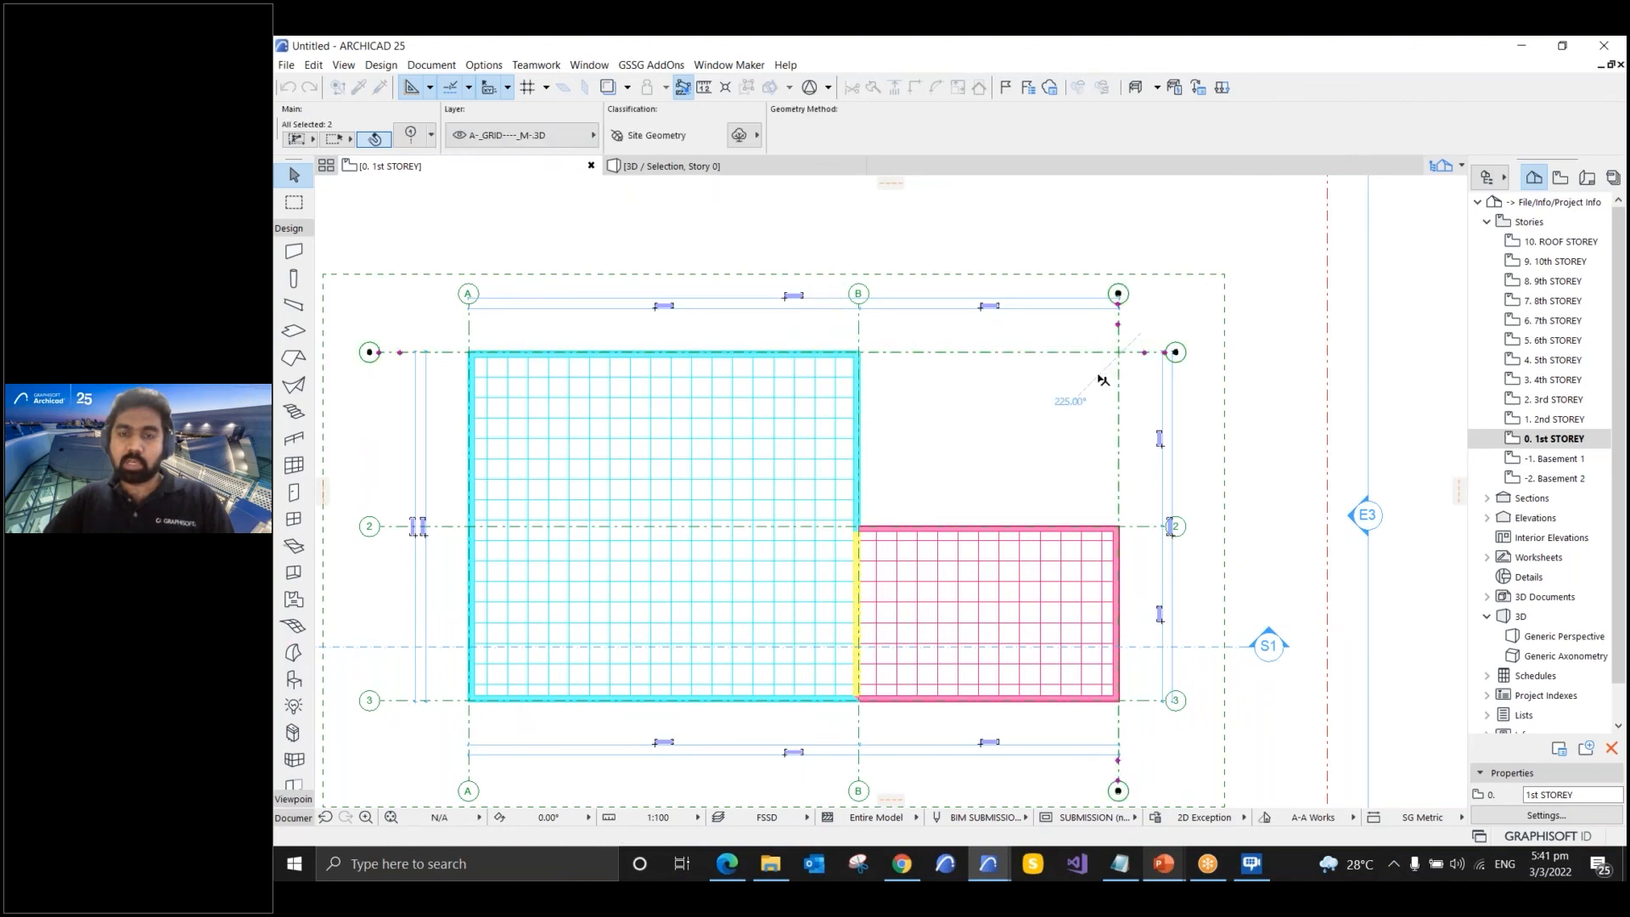
left_click(1141, 393)
left_click_drag(1140, 336, 1084, 384)
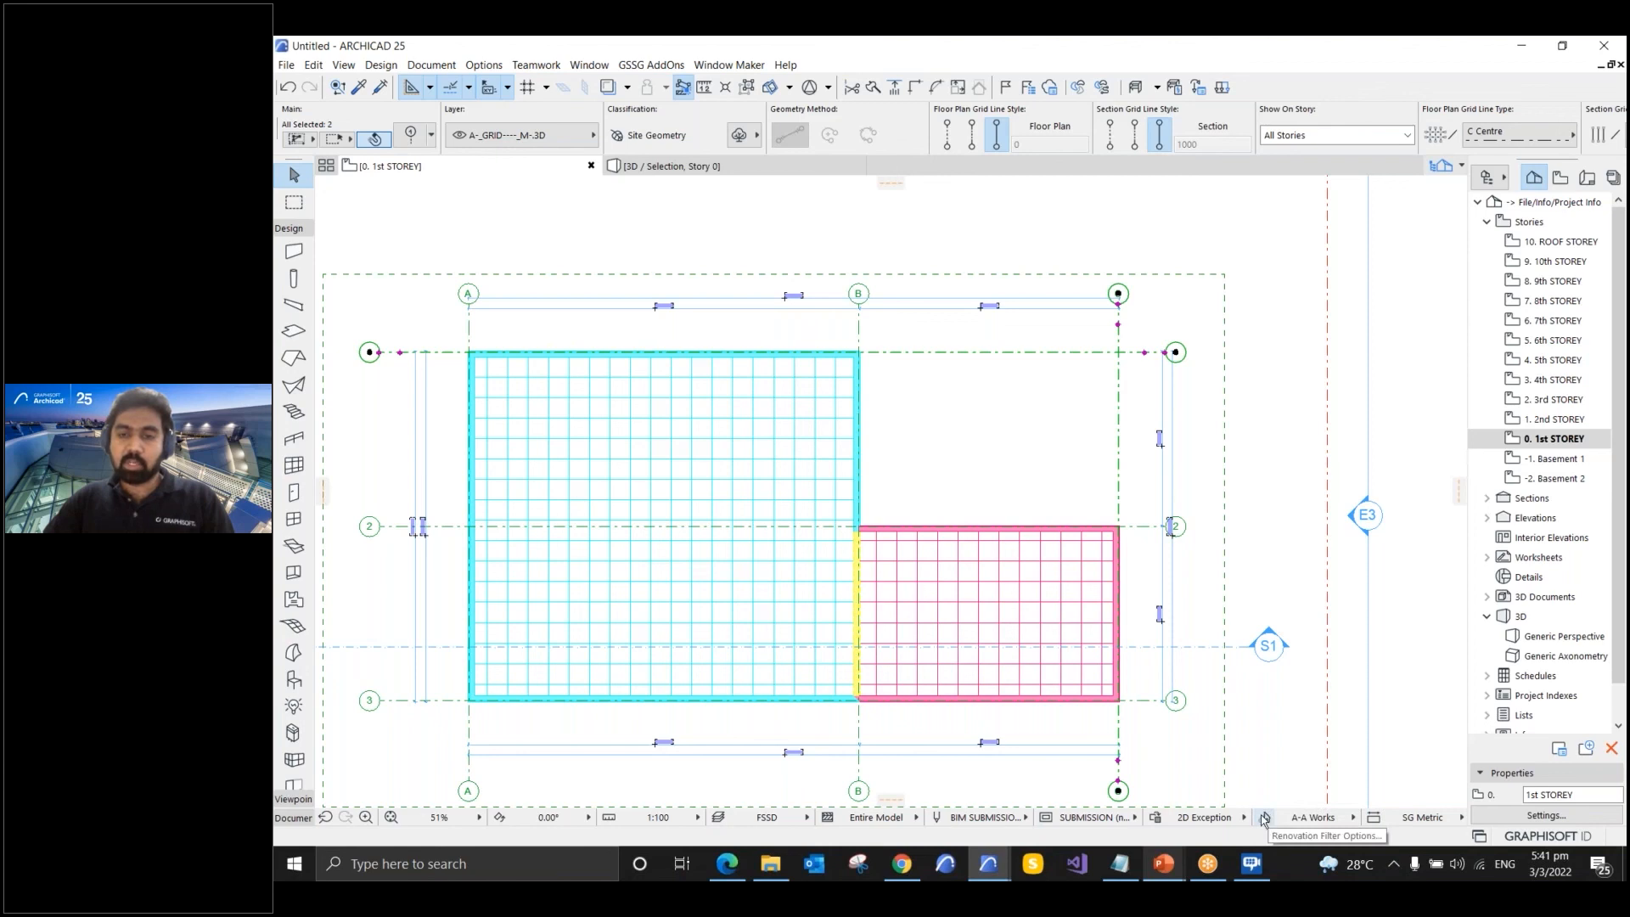
- Open the renovation filter options and examine how the A-A Works filter treats existing, demolished and new elements
mouse_move(1252, 863)
mouse_move(1331, 813)
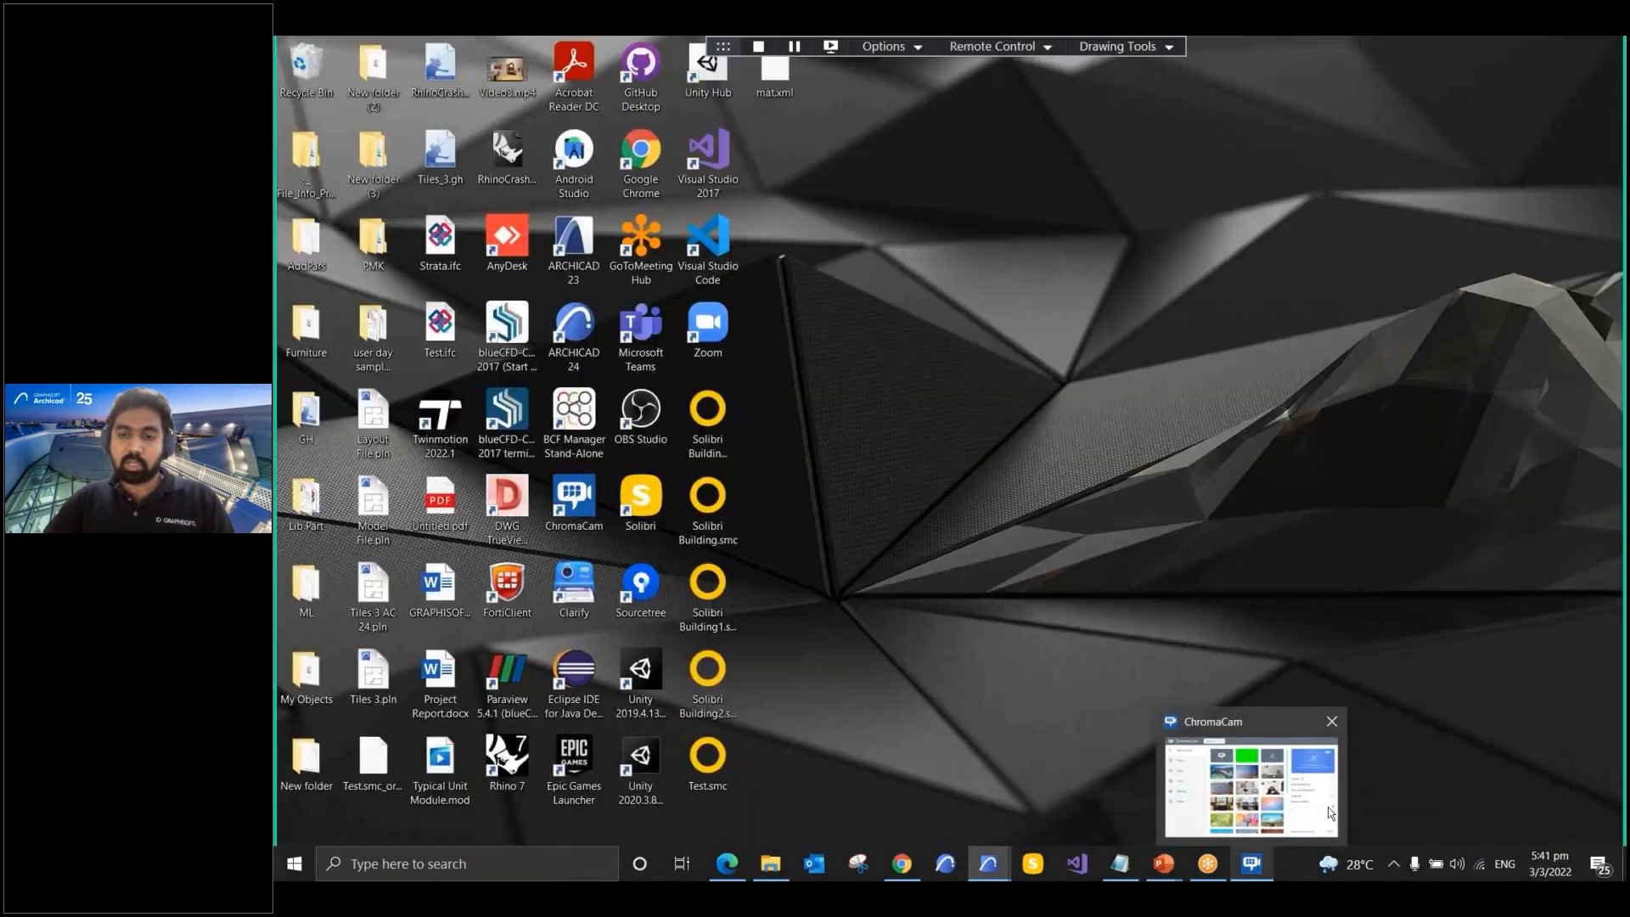
left_click(1265, 817)
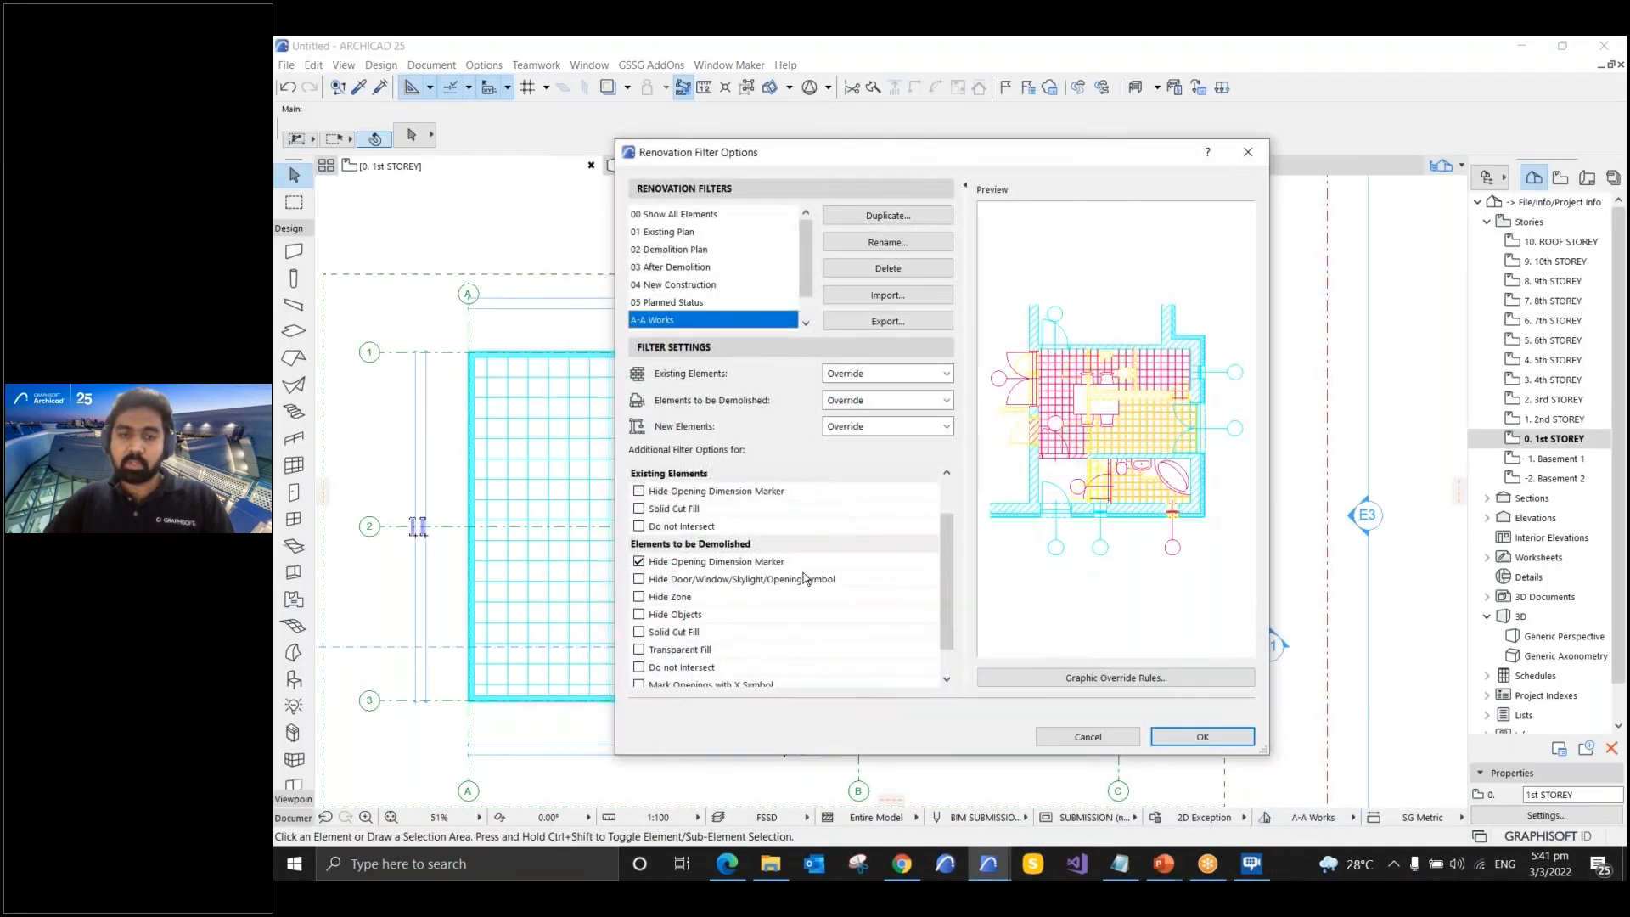
scroll(807, 580, "down", 2)
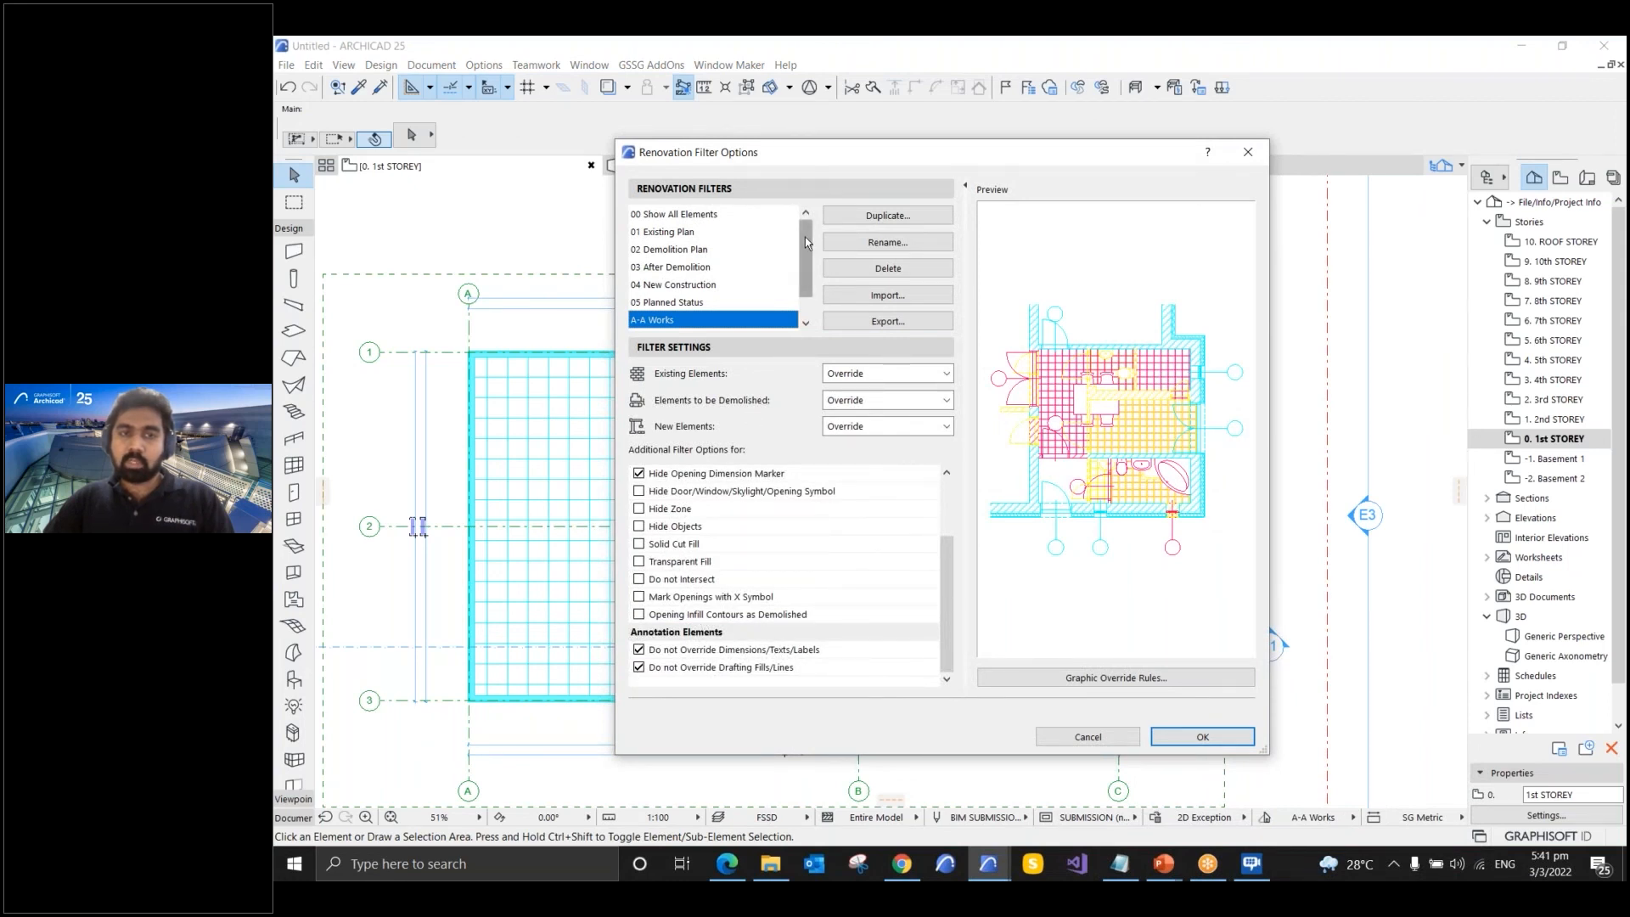
left_click_drag(805, 270, 805, 288)
left_click(725, 304)
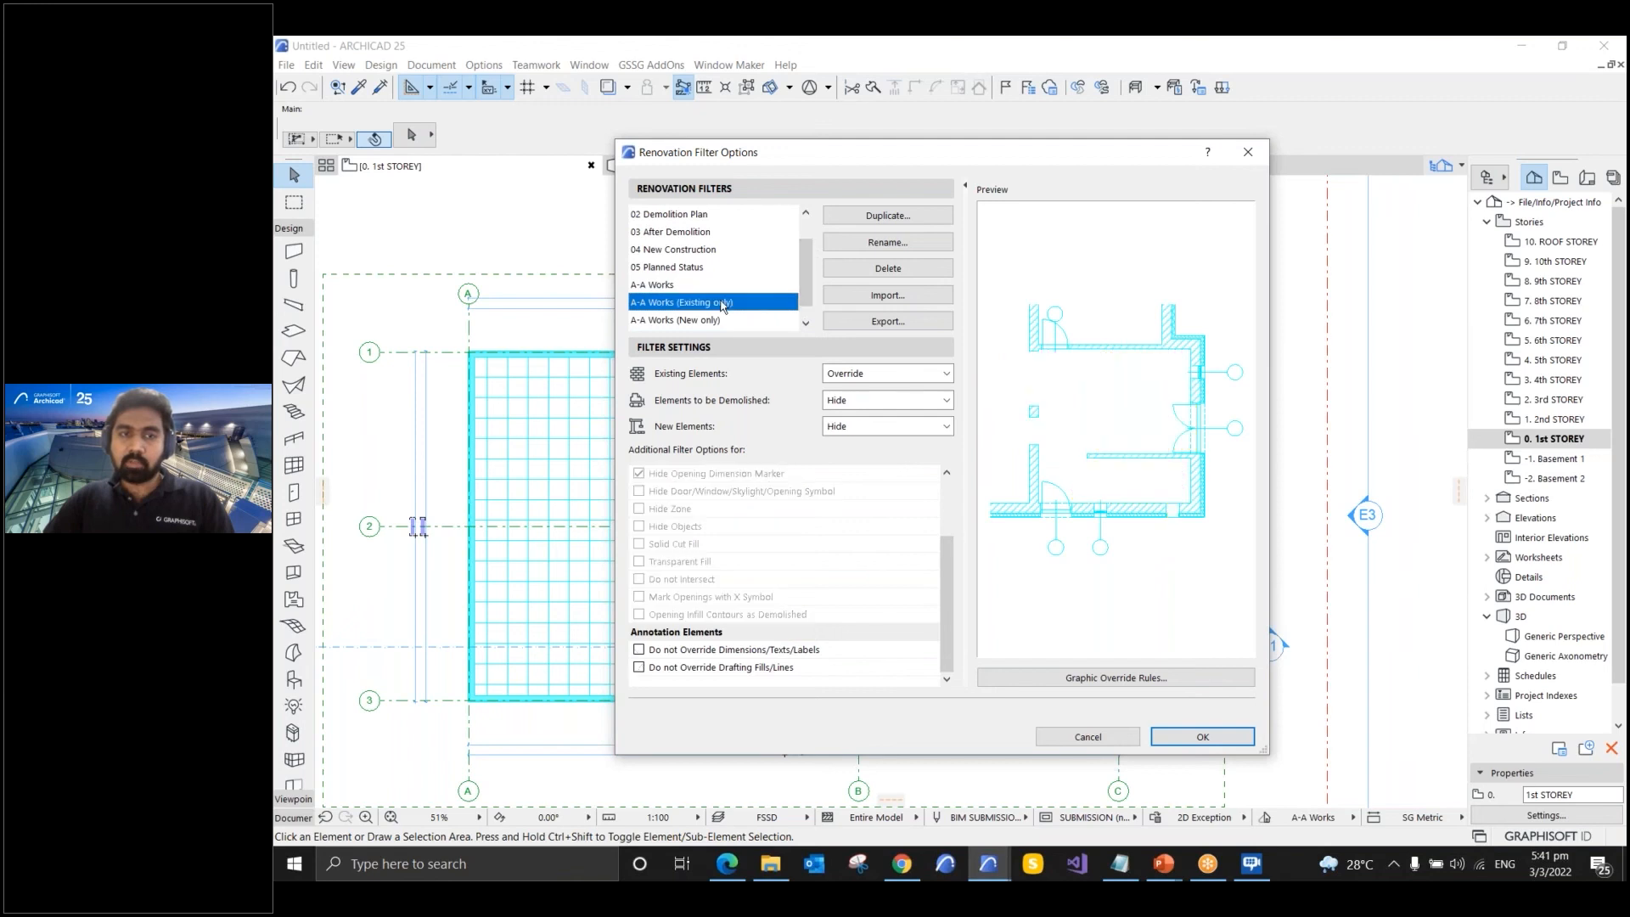
left_click(661, 286)
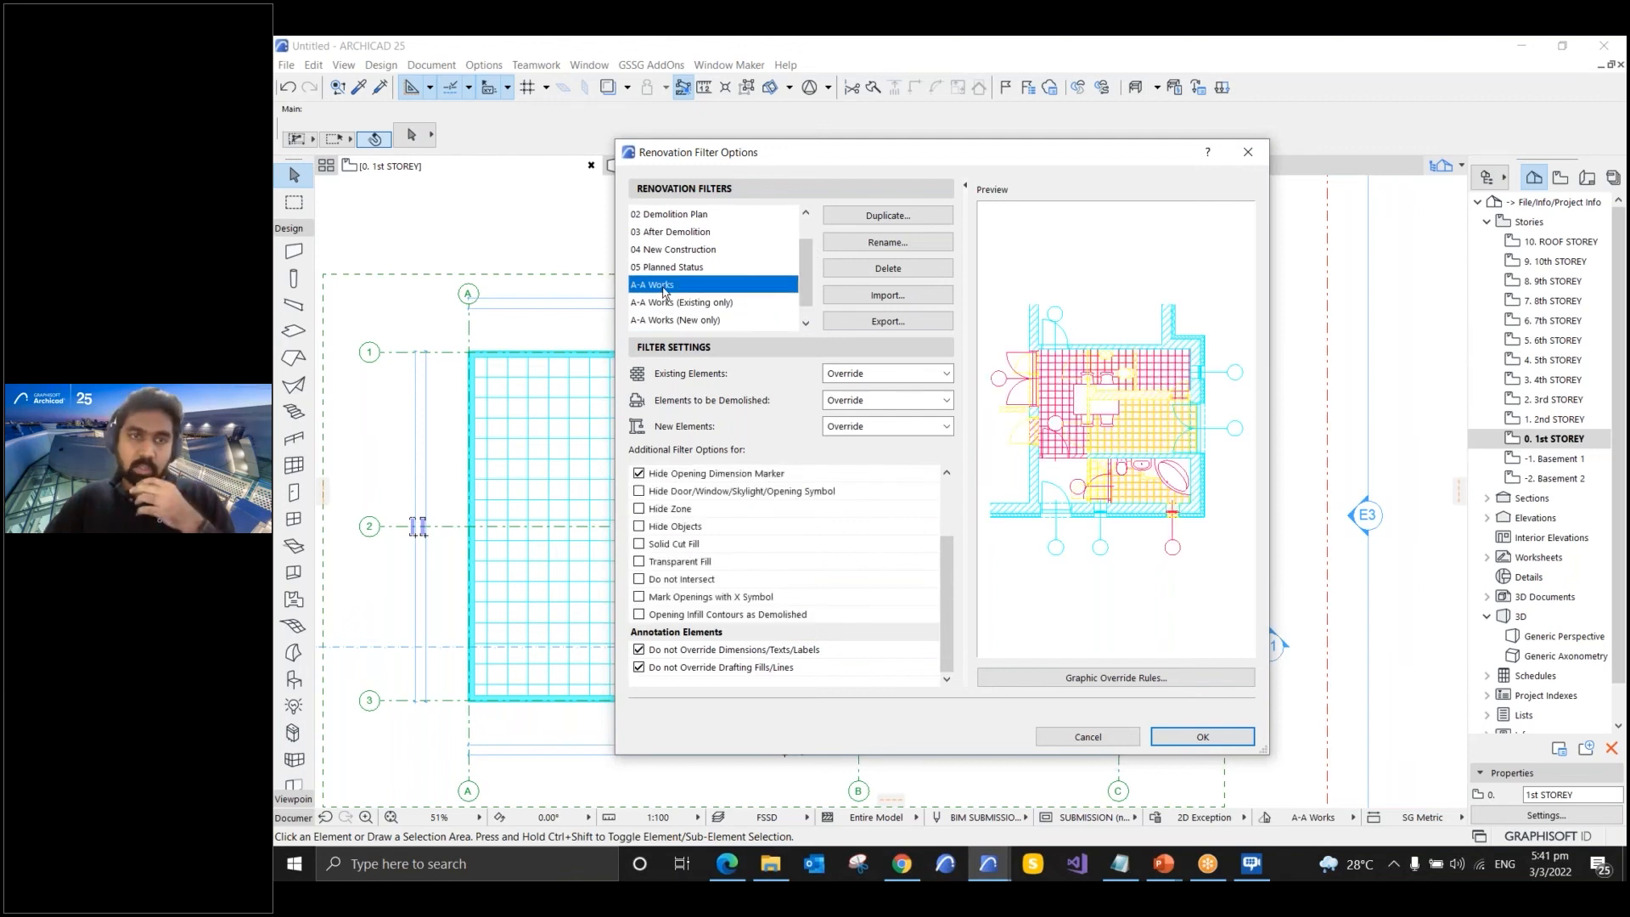
left_click(873, 375)
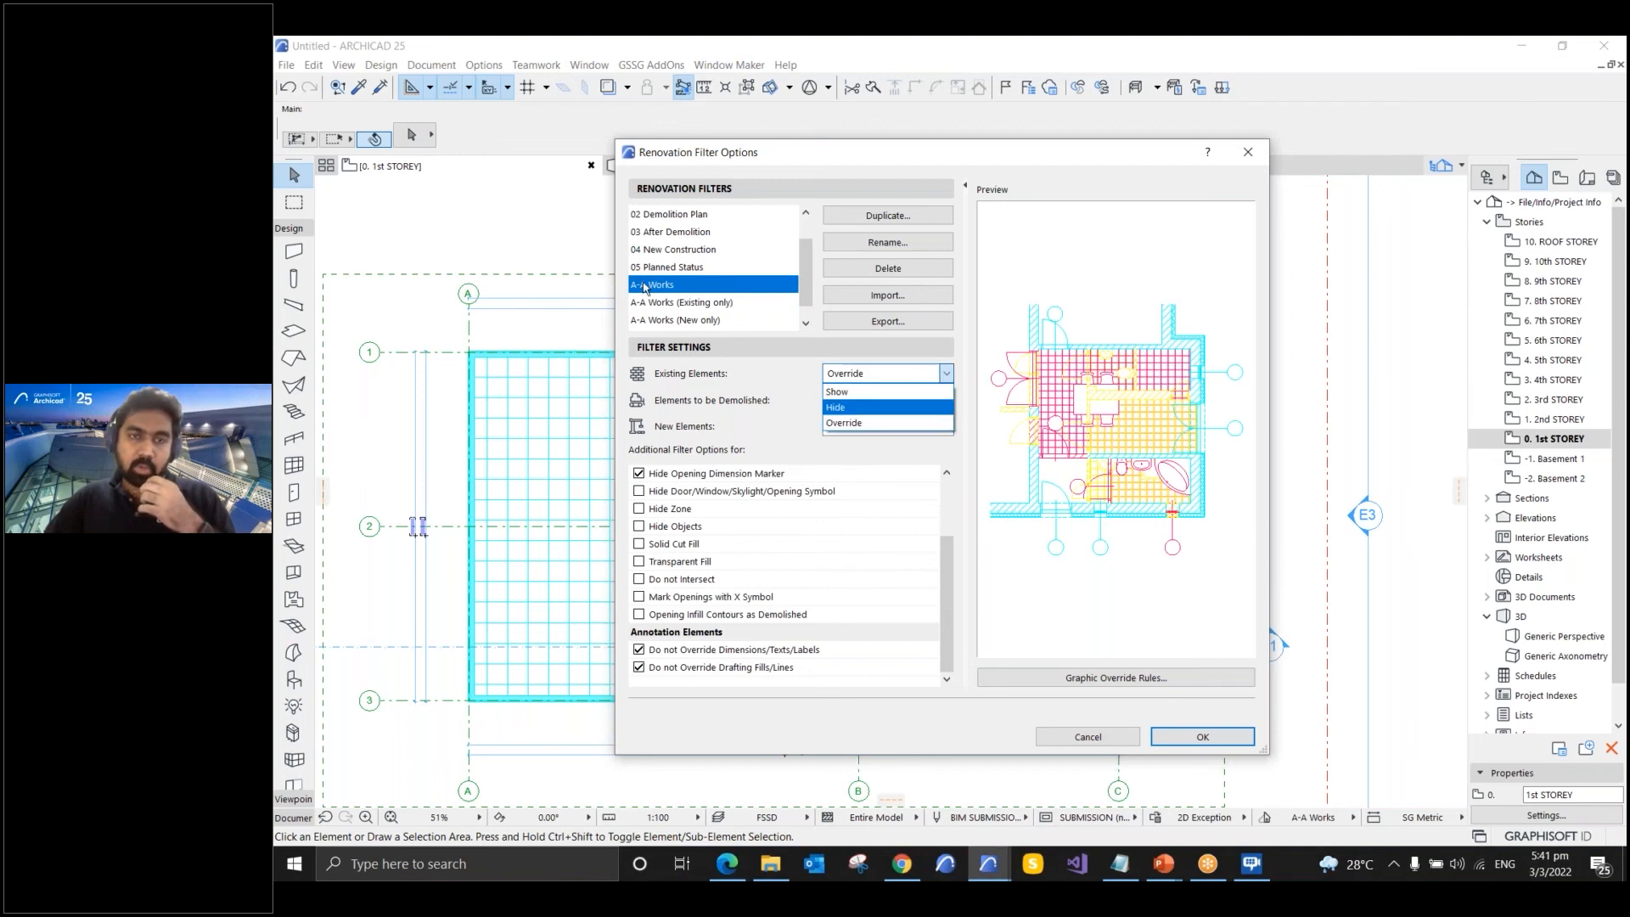
left_click(875, 374)
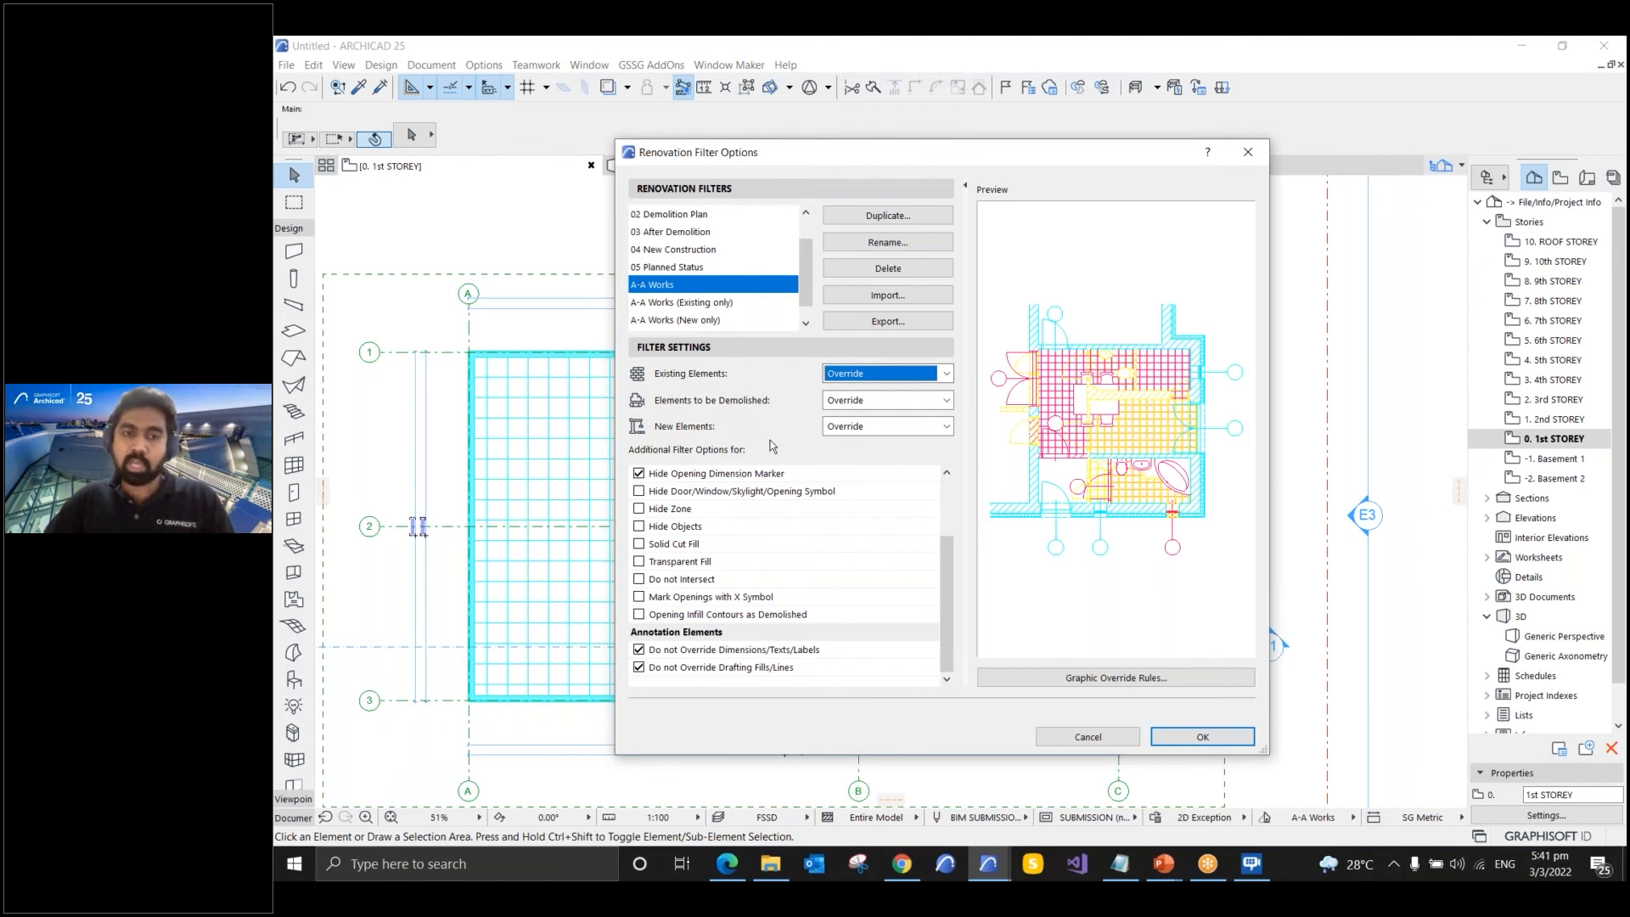
- Review the settings and previews of the A-A Works filters for existing only, new only and to be deleted only
left_click(692, 302)
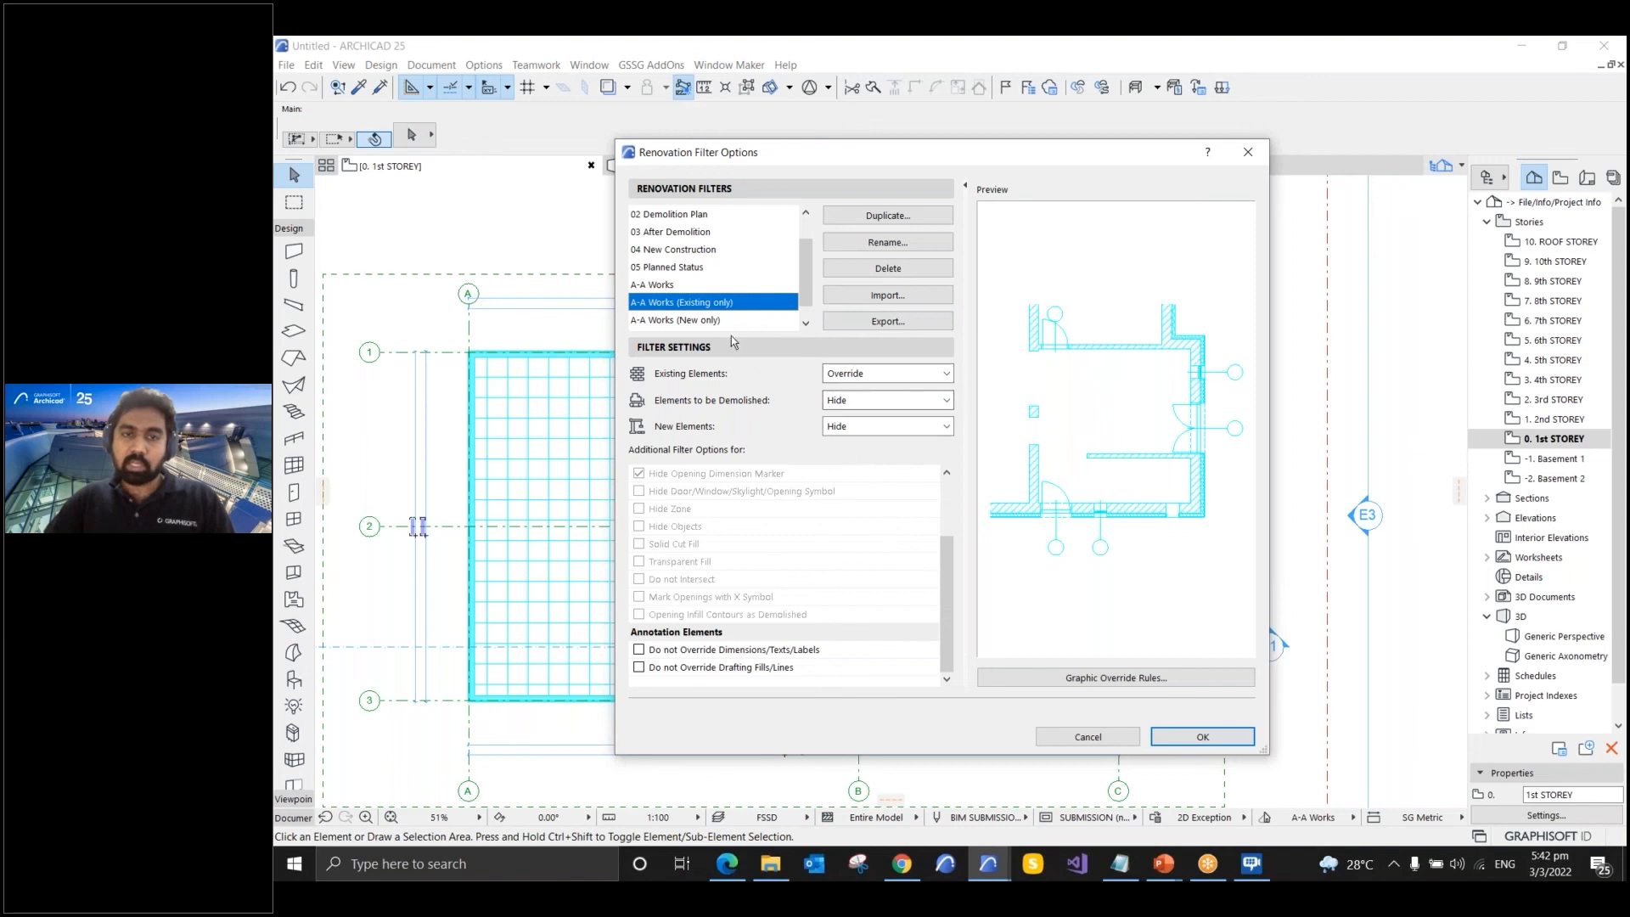
scroll(708, 270, "down", 1)
left_click(716, 311)
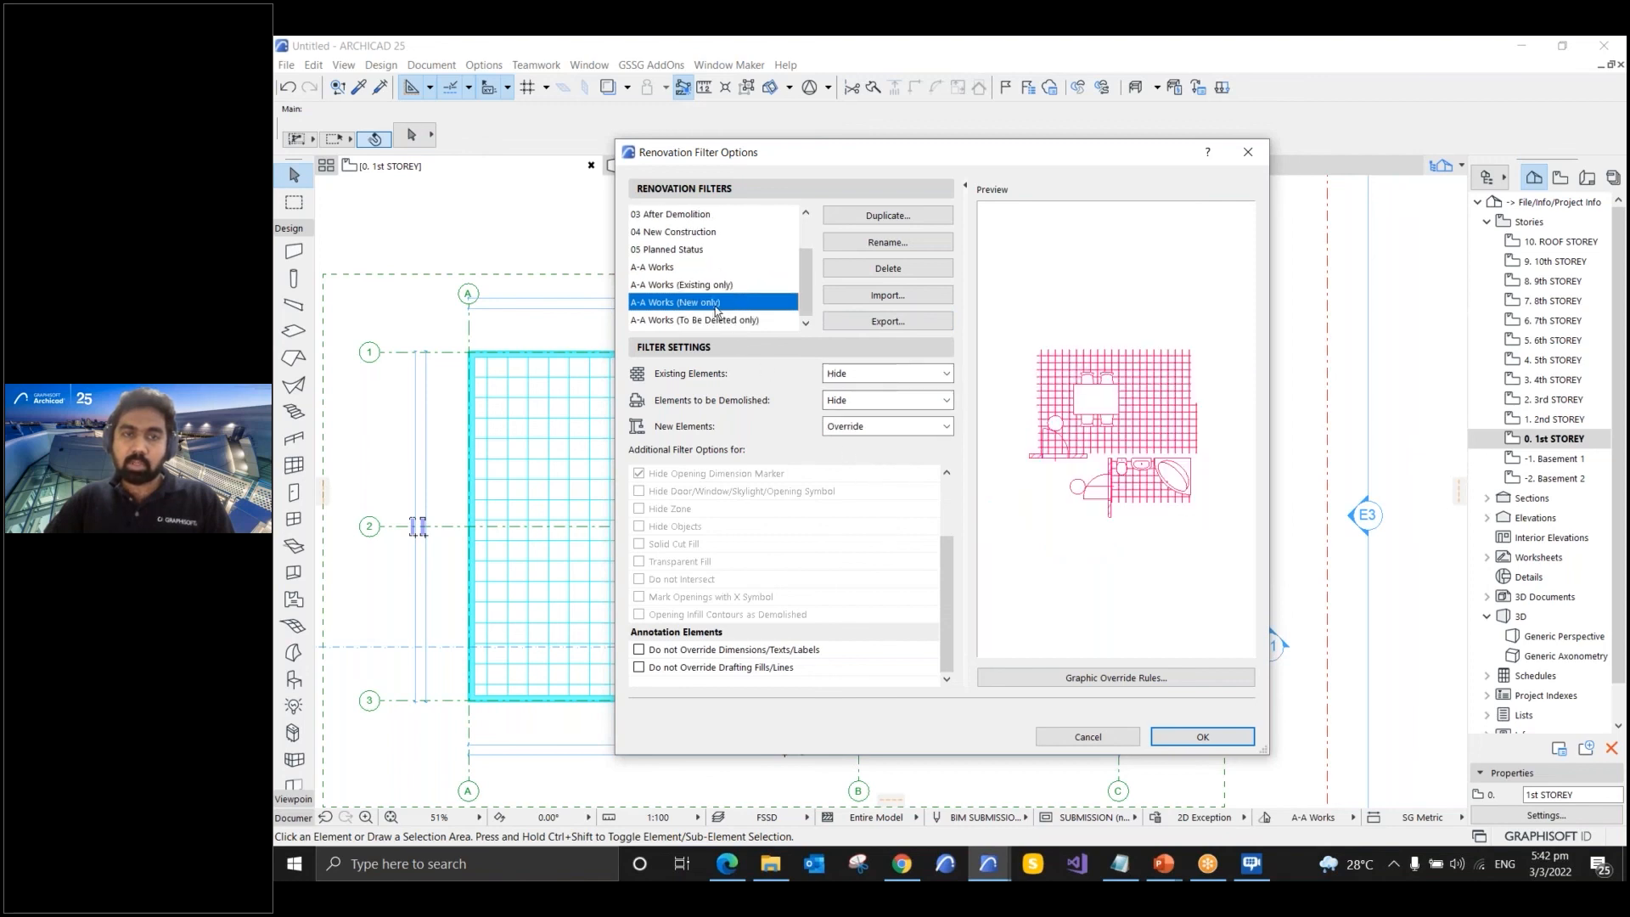
left_click(721, 321)
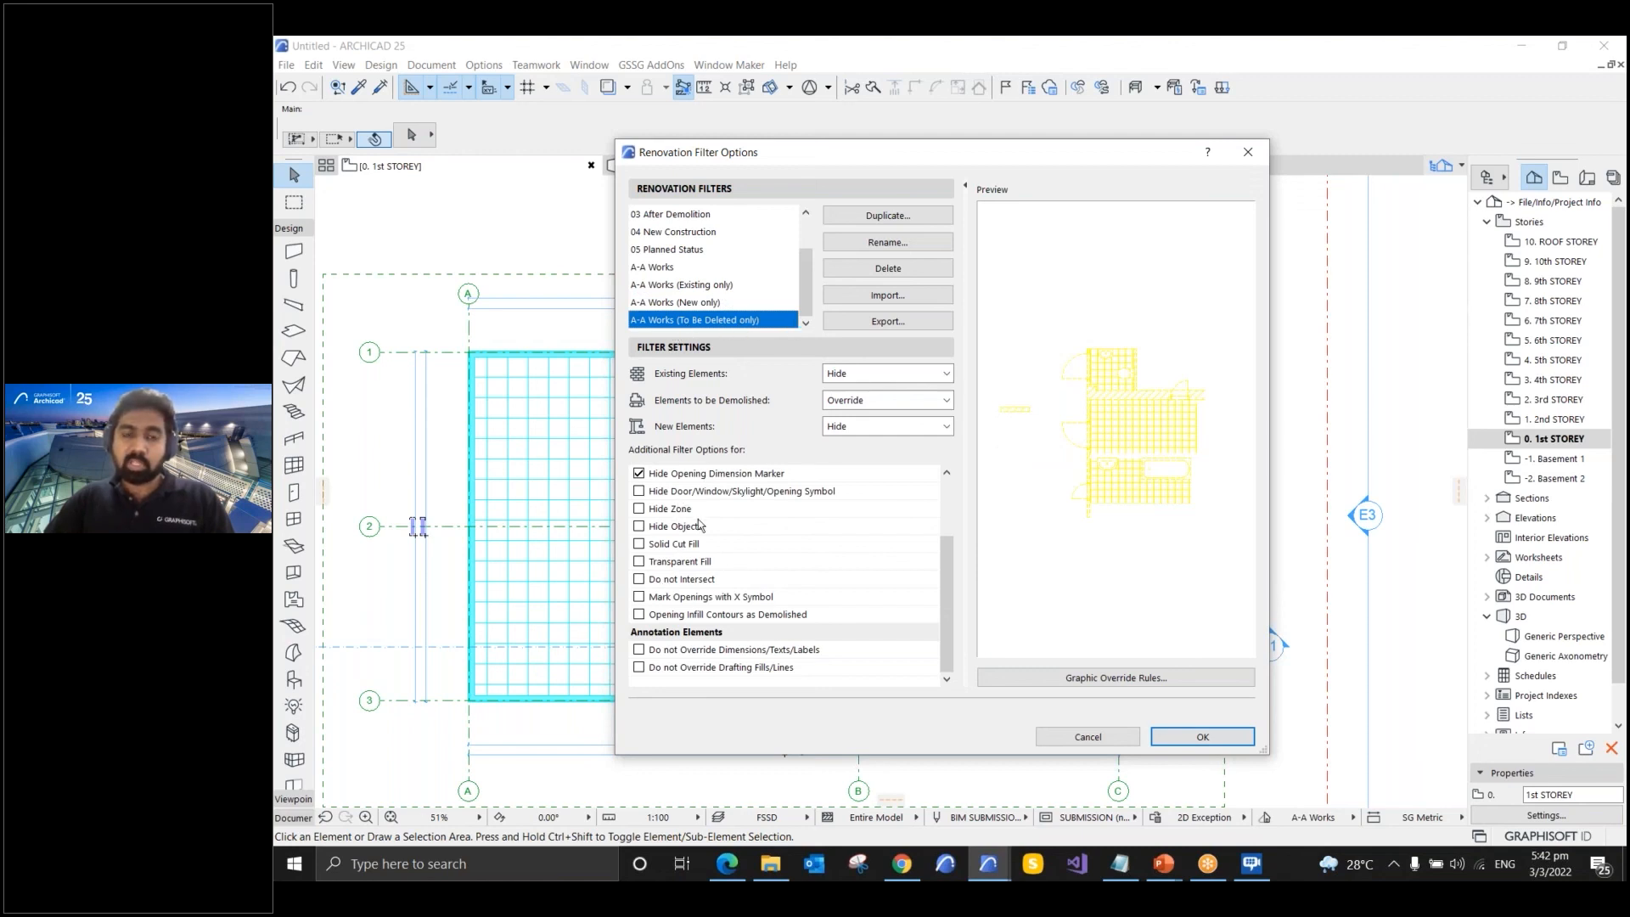
scroll(699, 526, "up", 1)
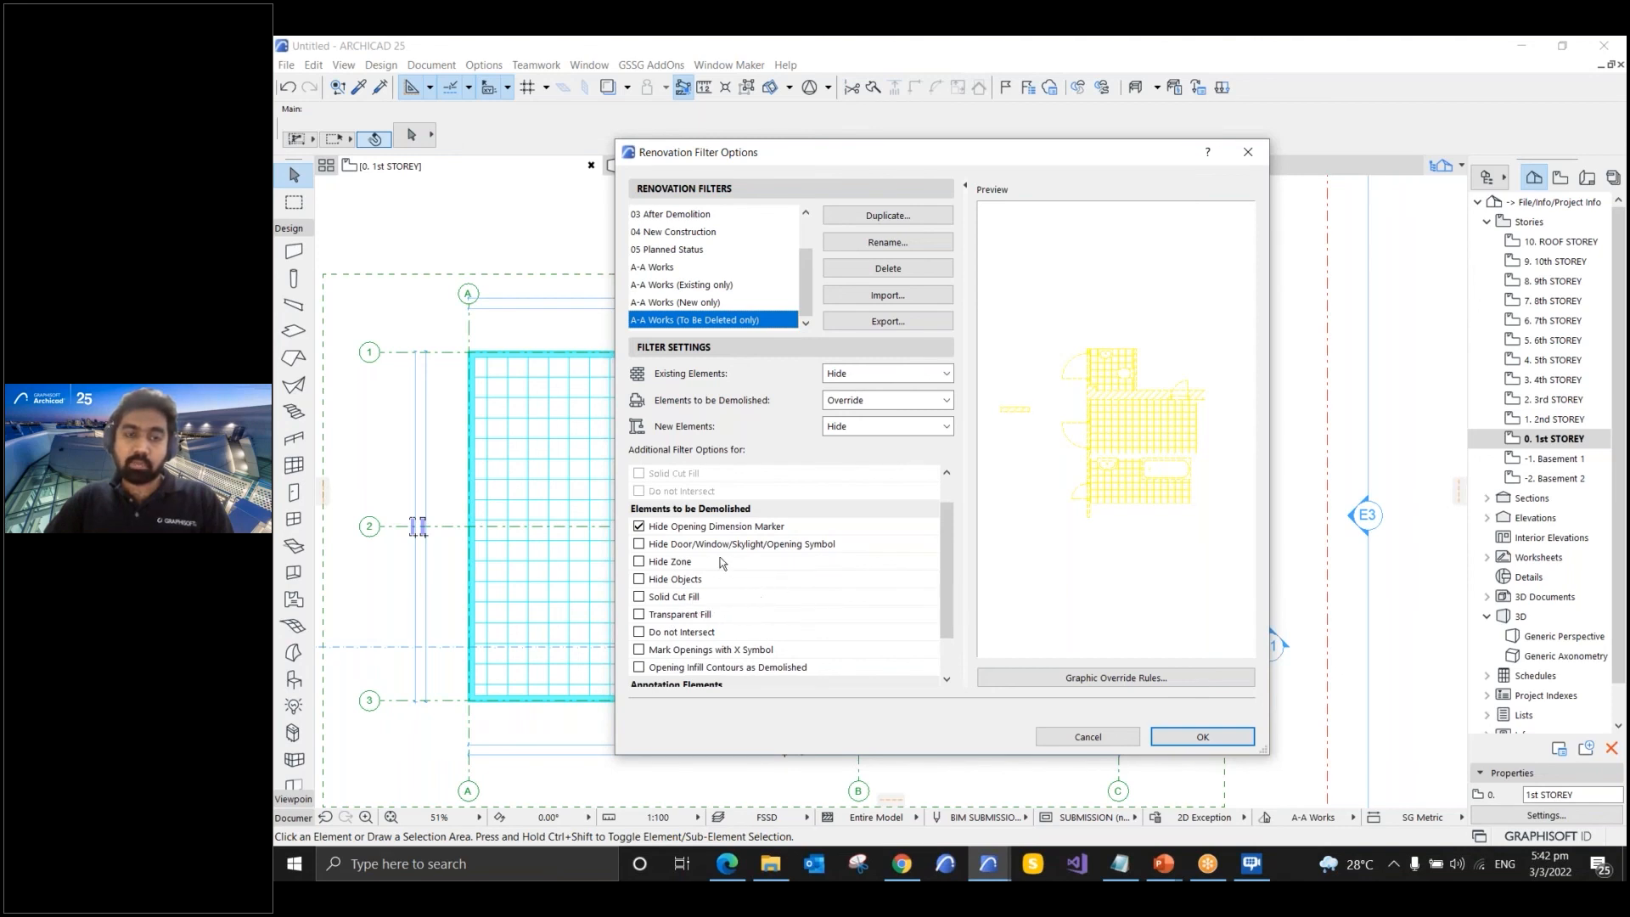
scroll(696, 620, "down", 2)
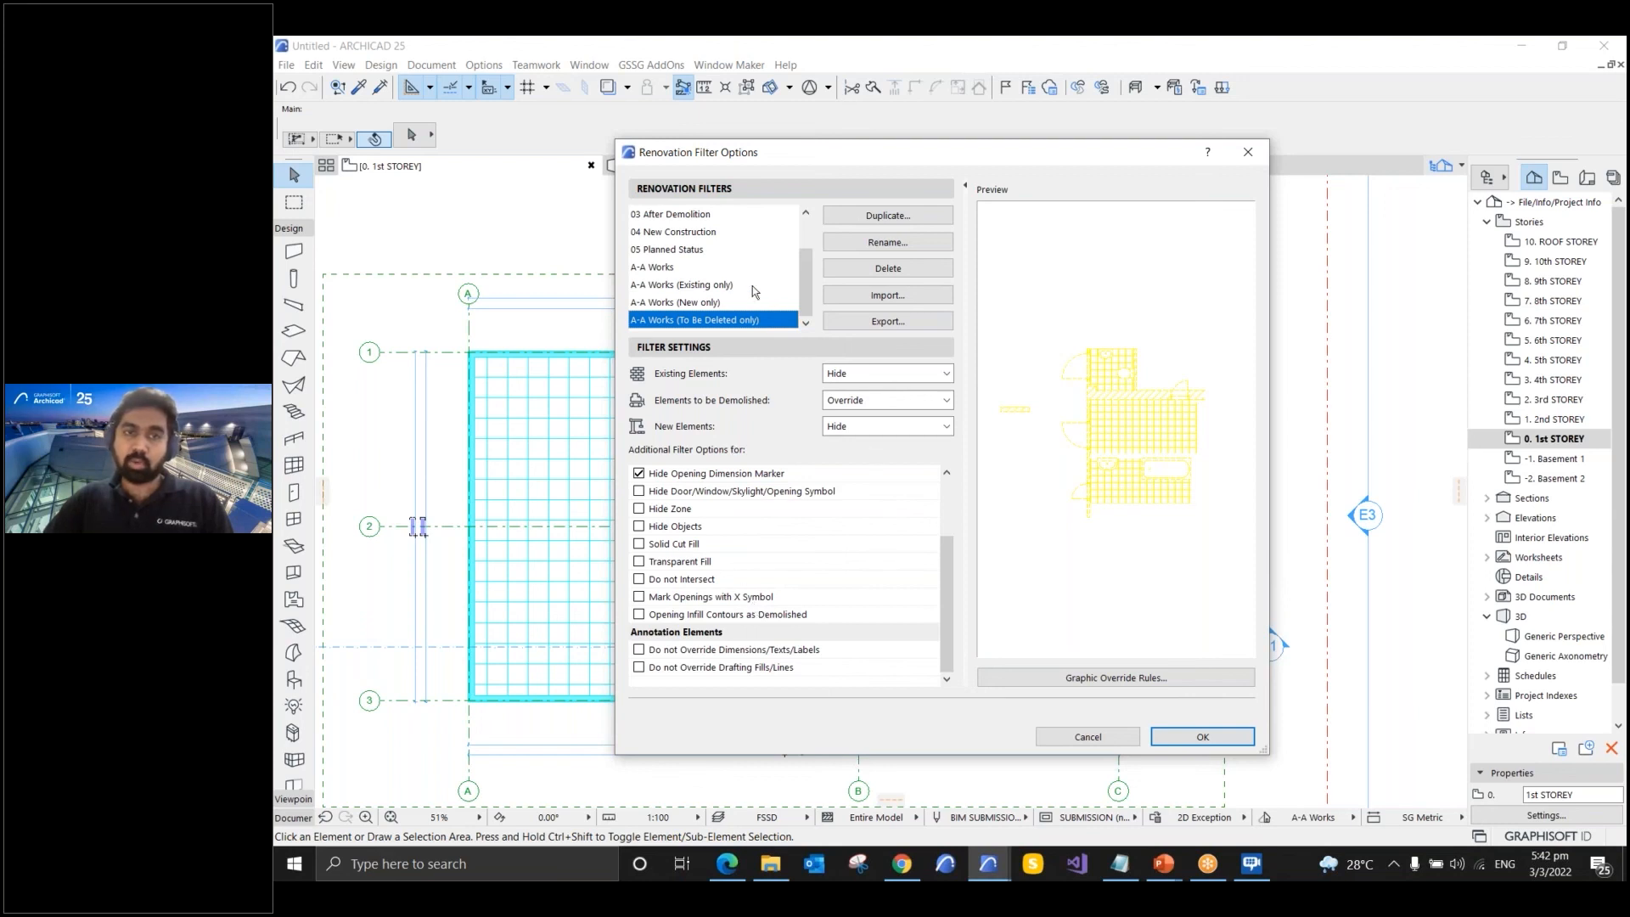
- Open the graphic override rules from the A-A Works filter and compare the Existing Elements, Elements to be Demolished and New Elements rules
left_click(682, 268)
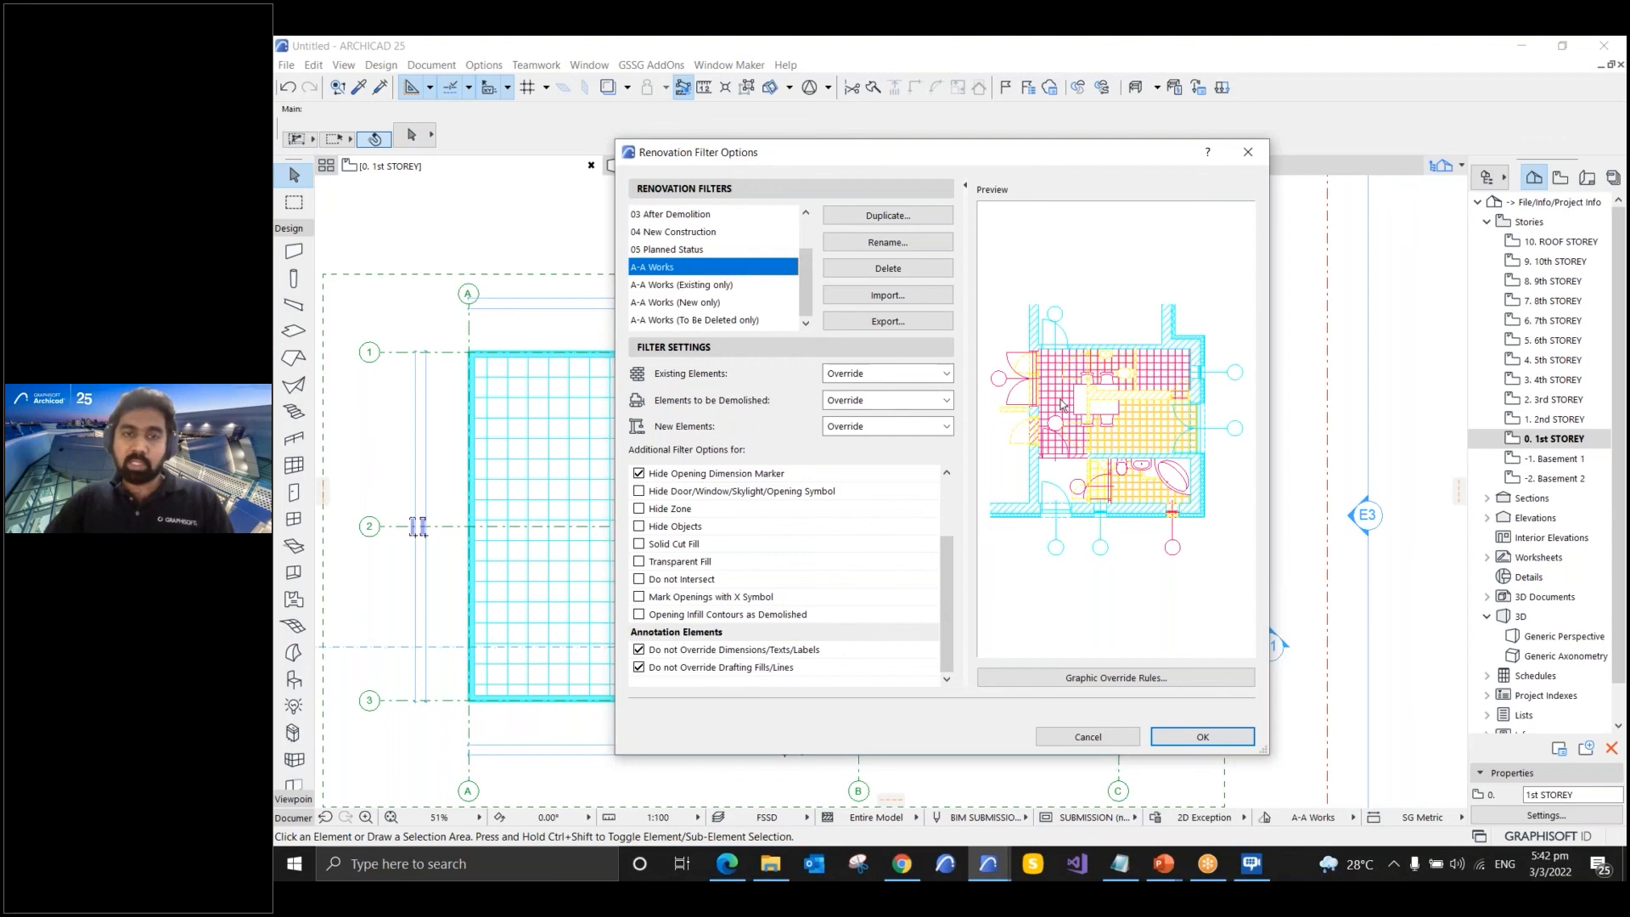
left_click(1111, 684)
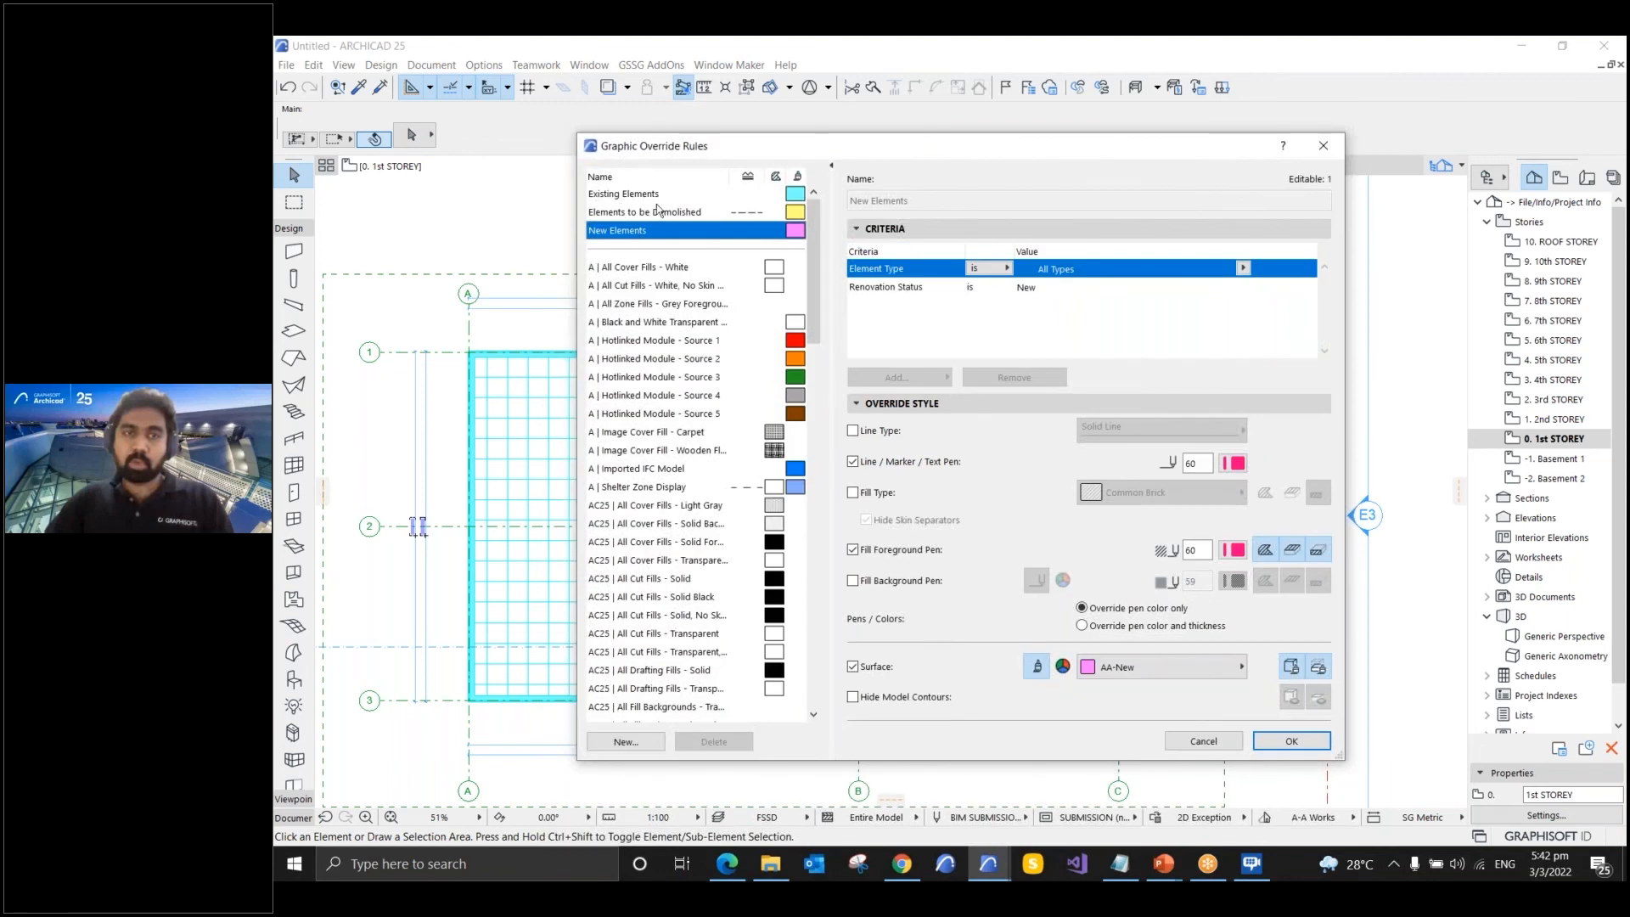
left_click(661, 197)
left_click(663, 215)
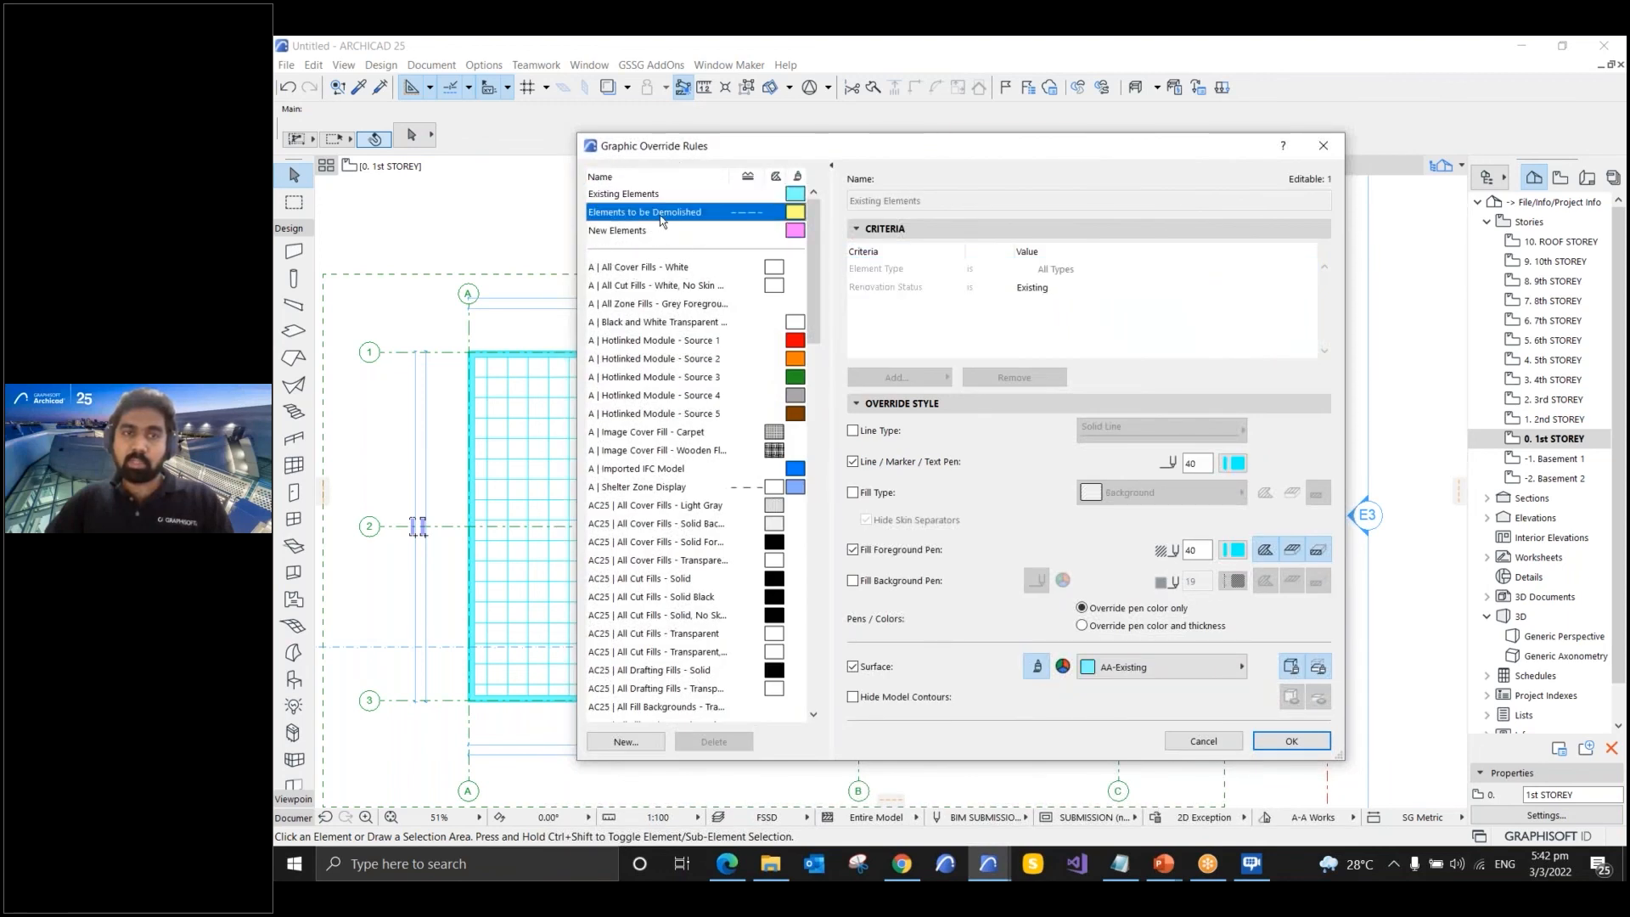
left_click(660, 233)
left_click(659, 195)
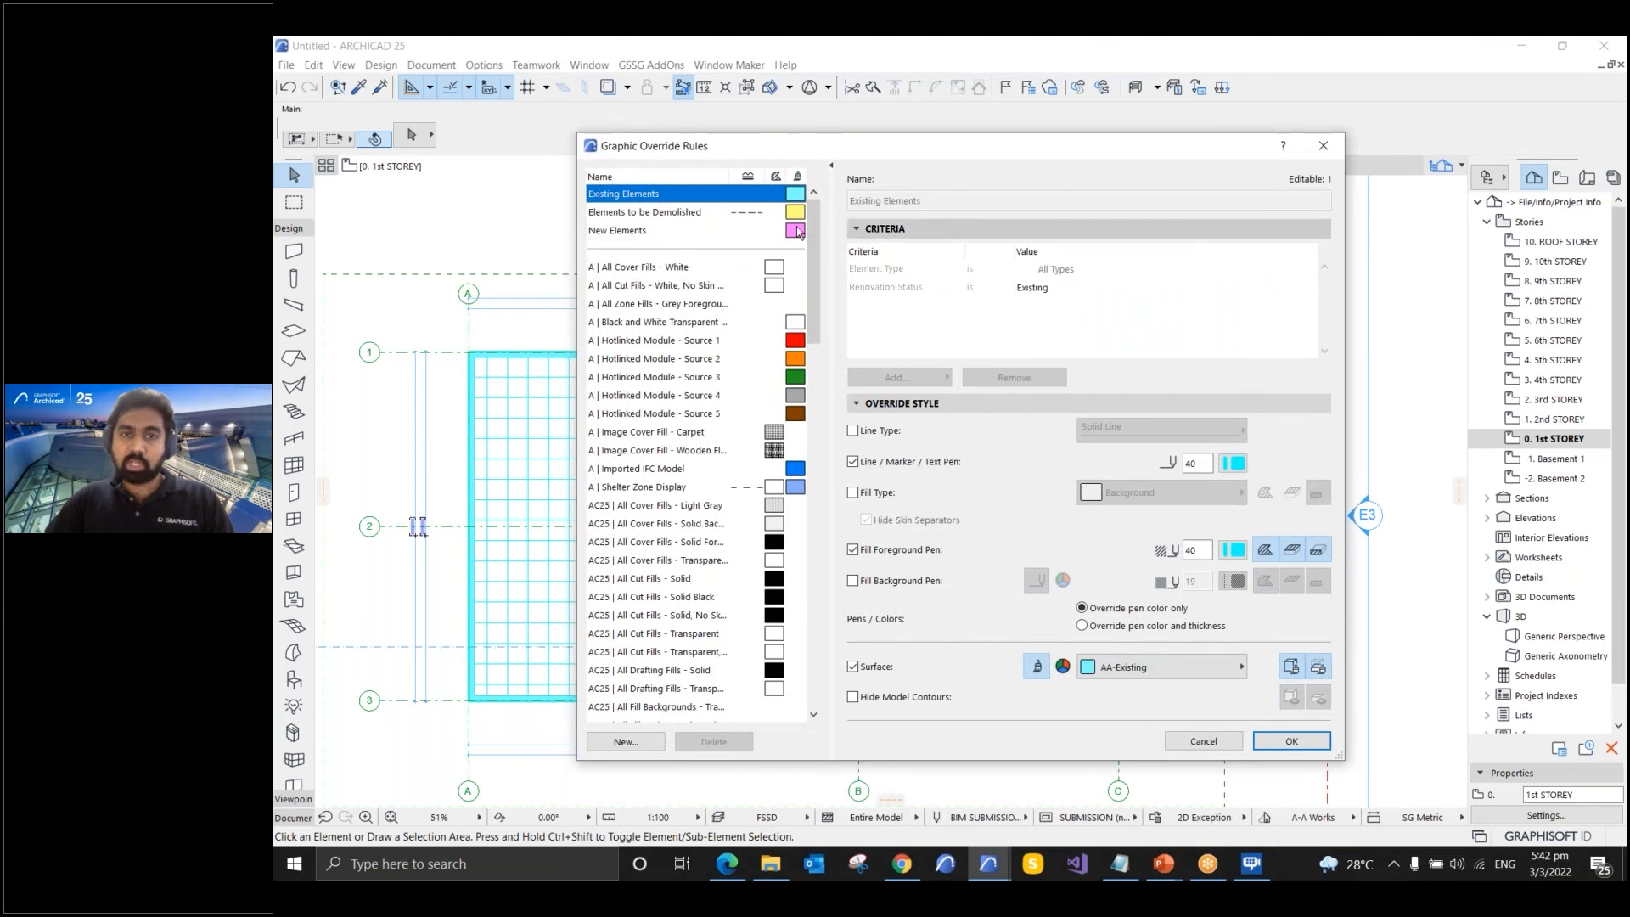
left_click(679, 214)
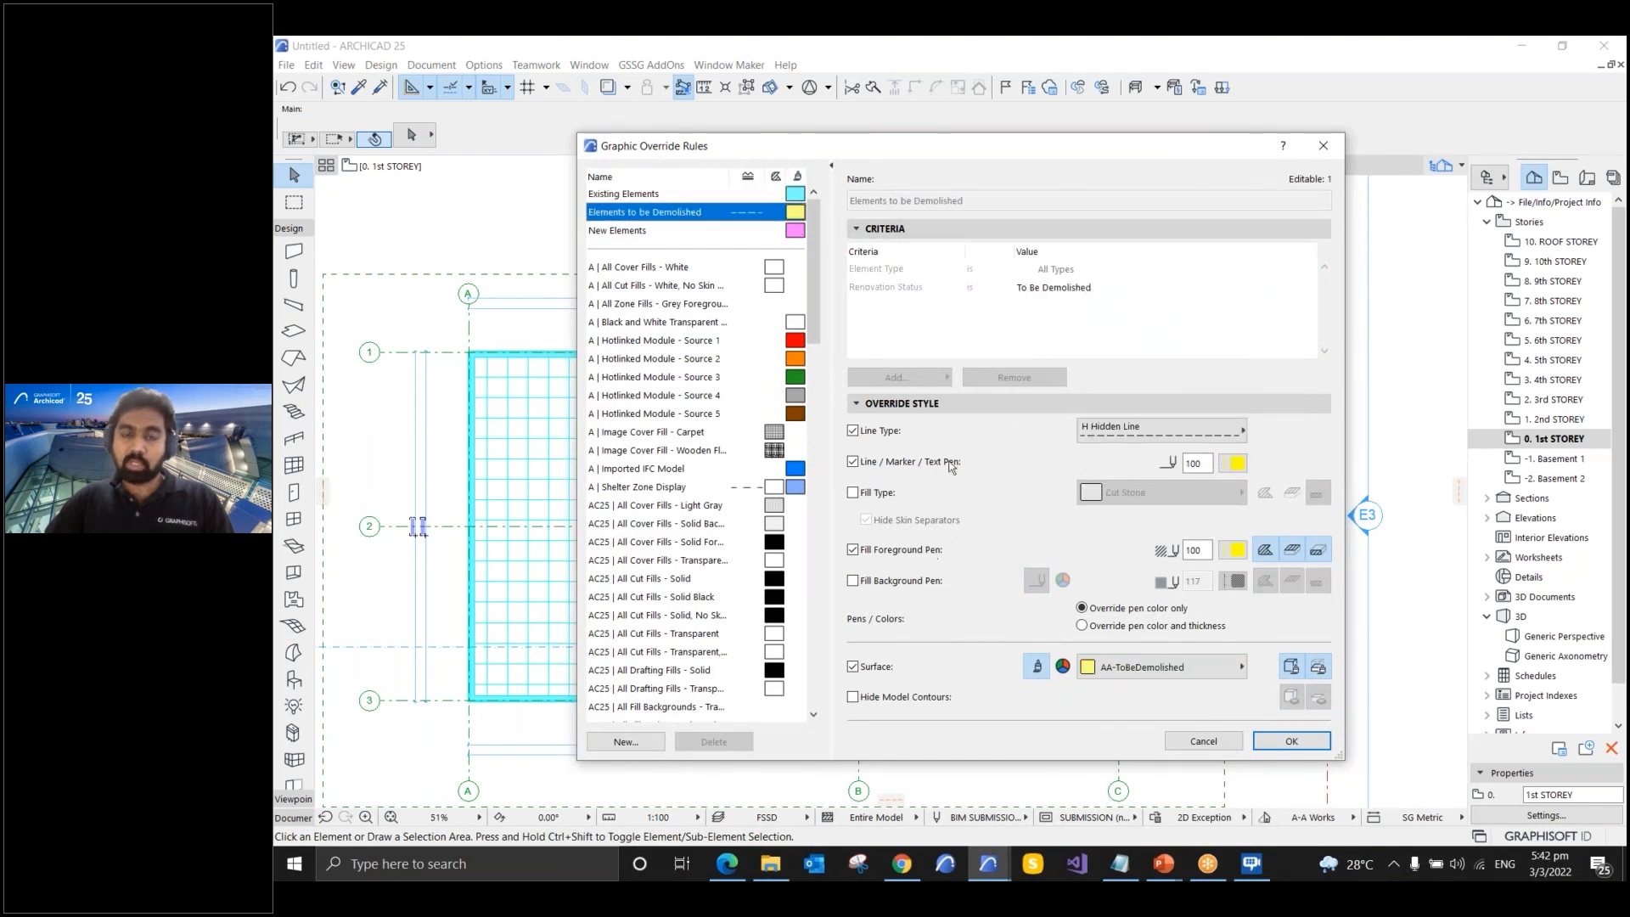
left_click(672, 231)
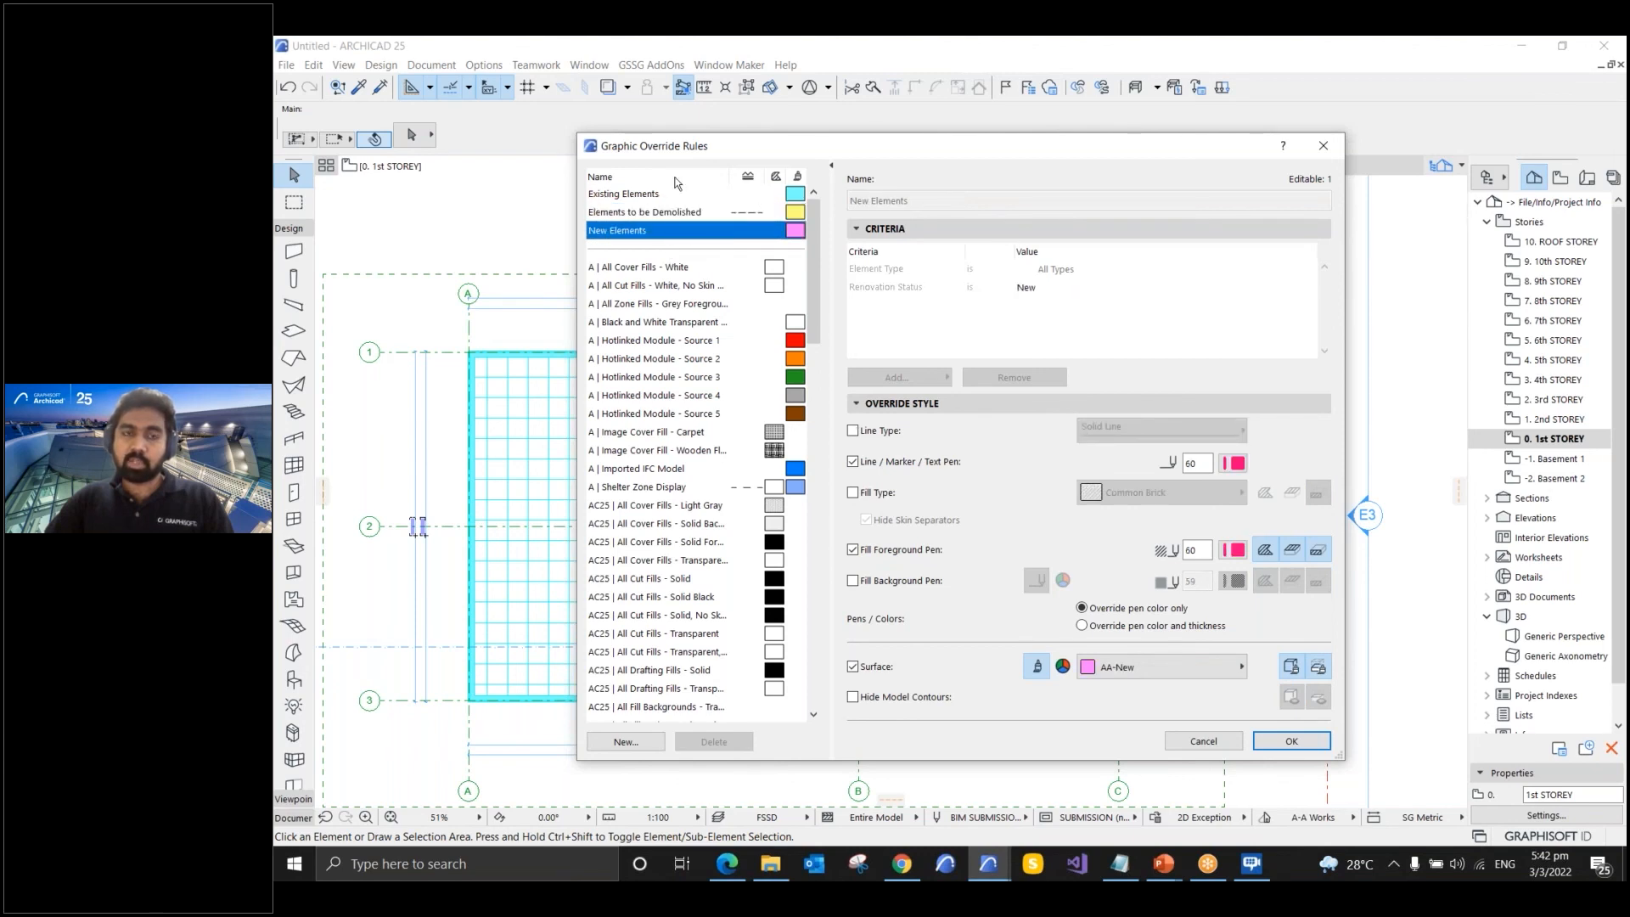
left_click(665, 196)
left_click(692, 216)
left_click(682, 234)
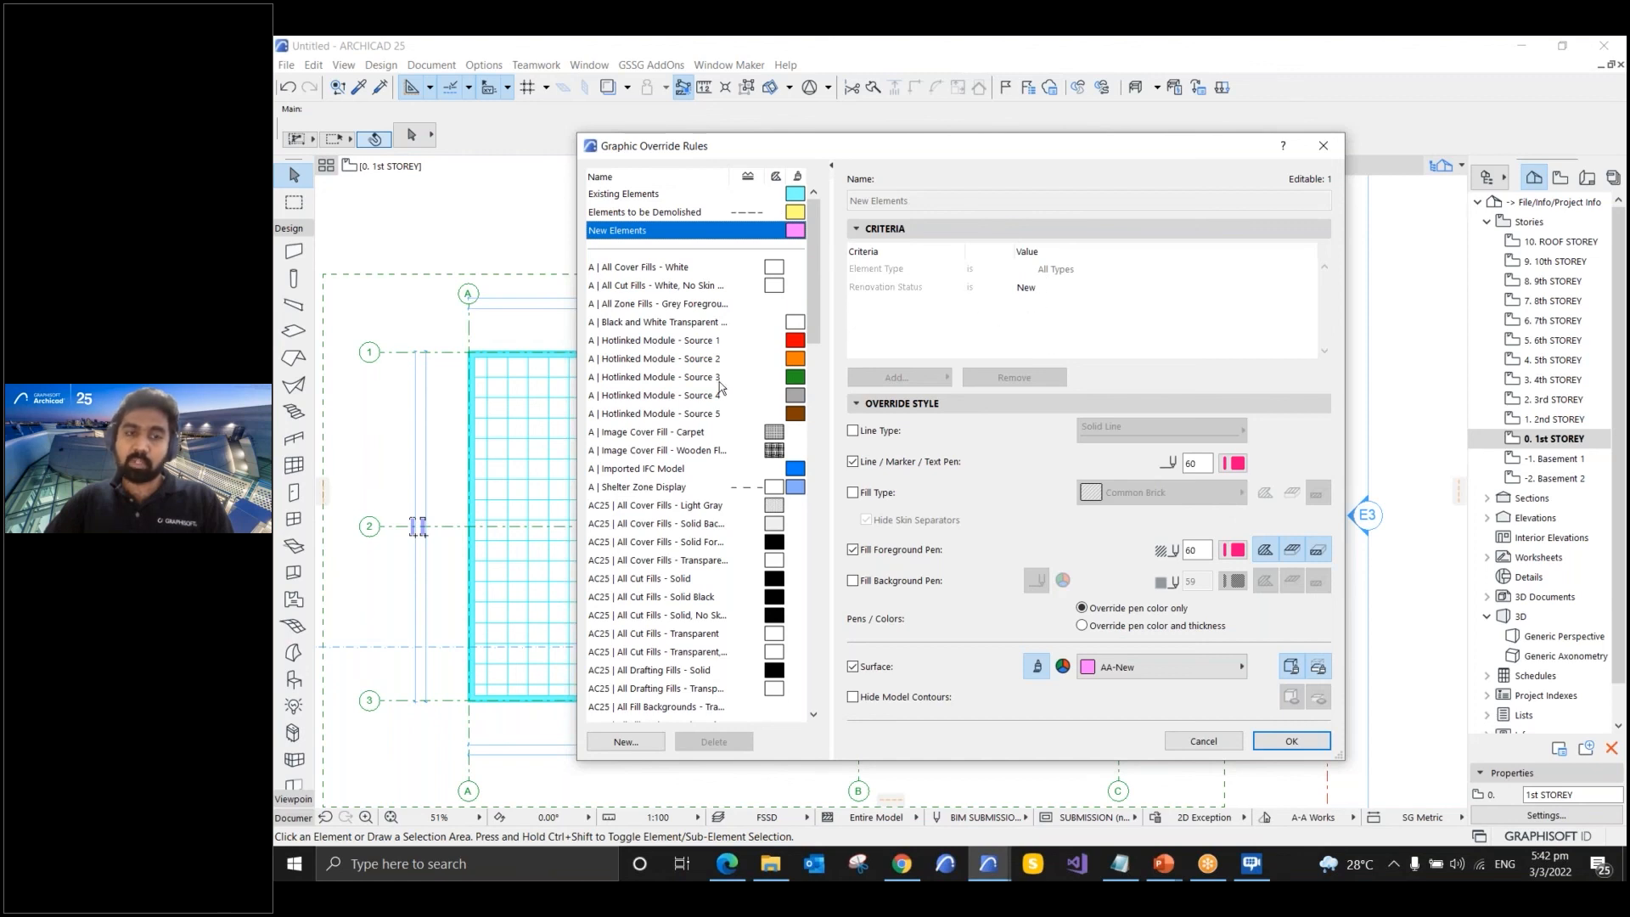
- Examine the Annotation override rule and the element types available for its Element Type criterion
scroll(637, 580, "down", 10)
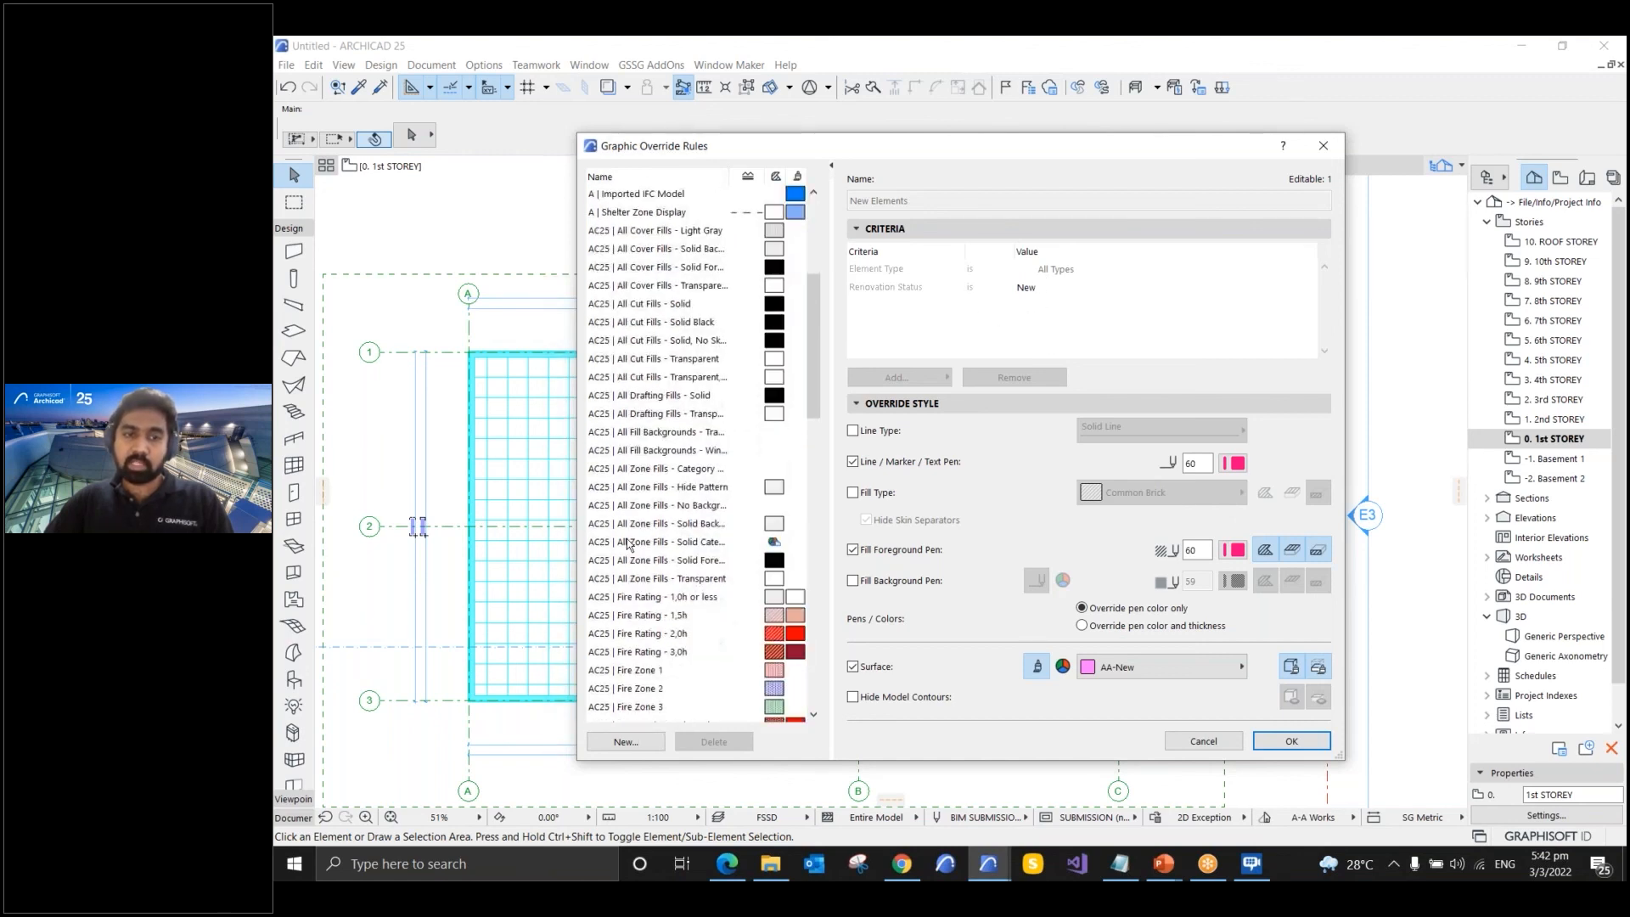
left_click(656, 449)
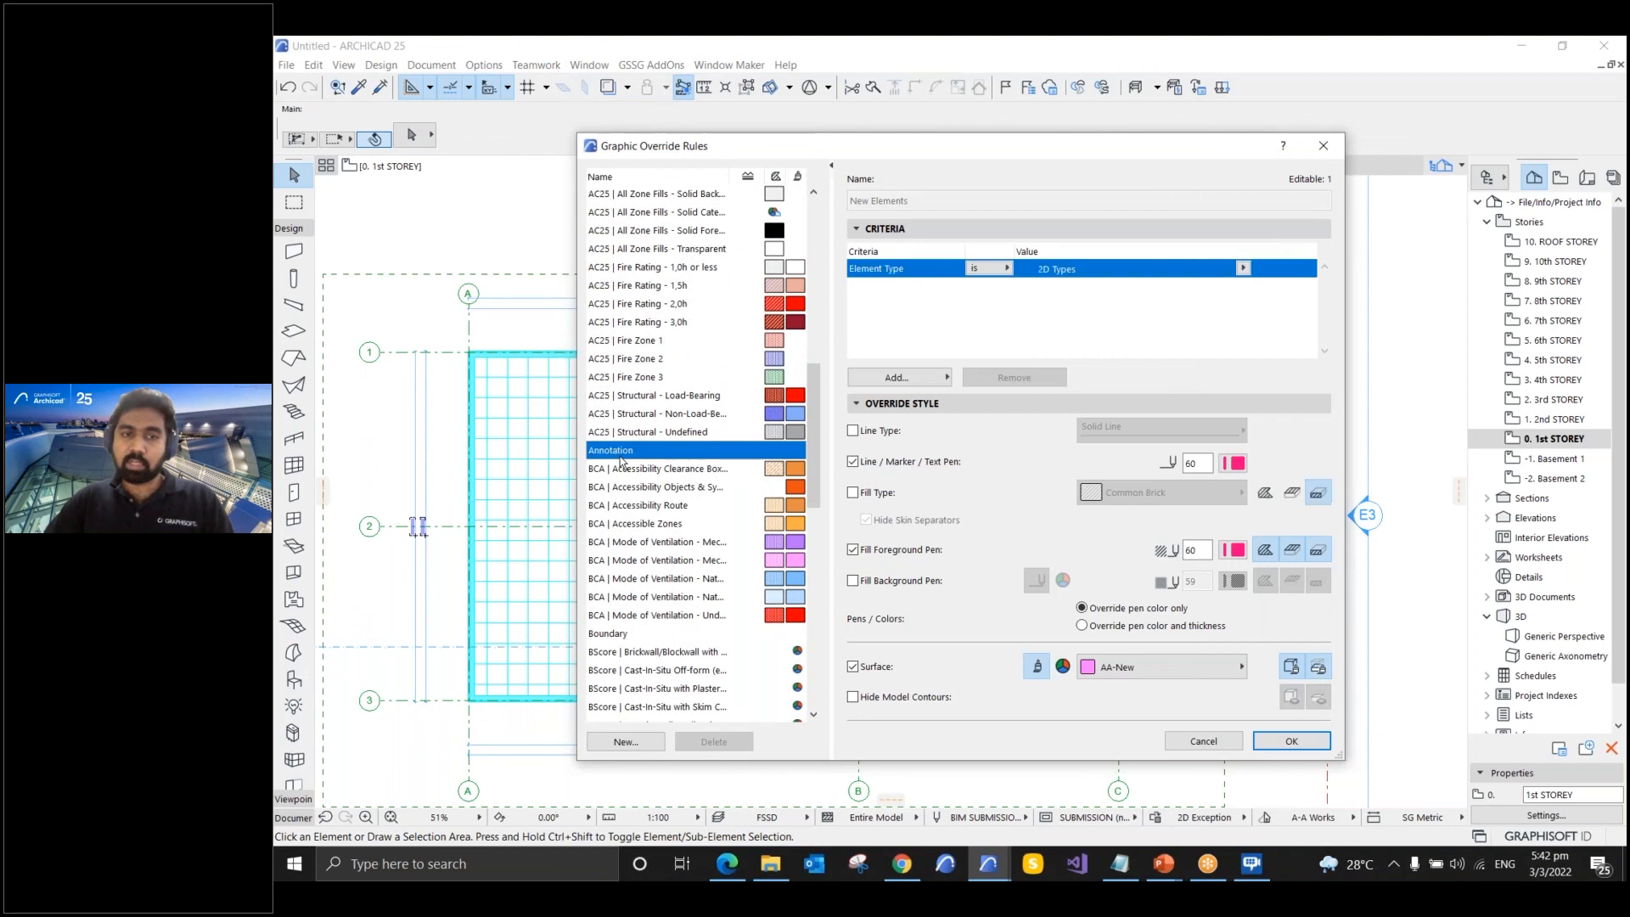
left_click(1242, 270)
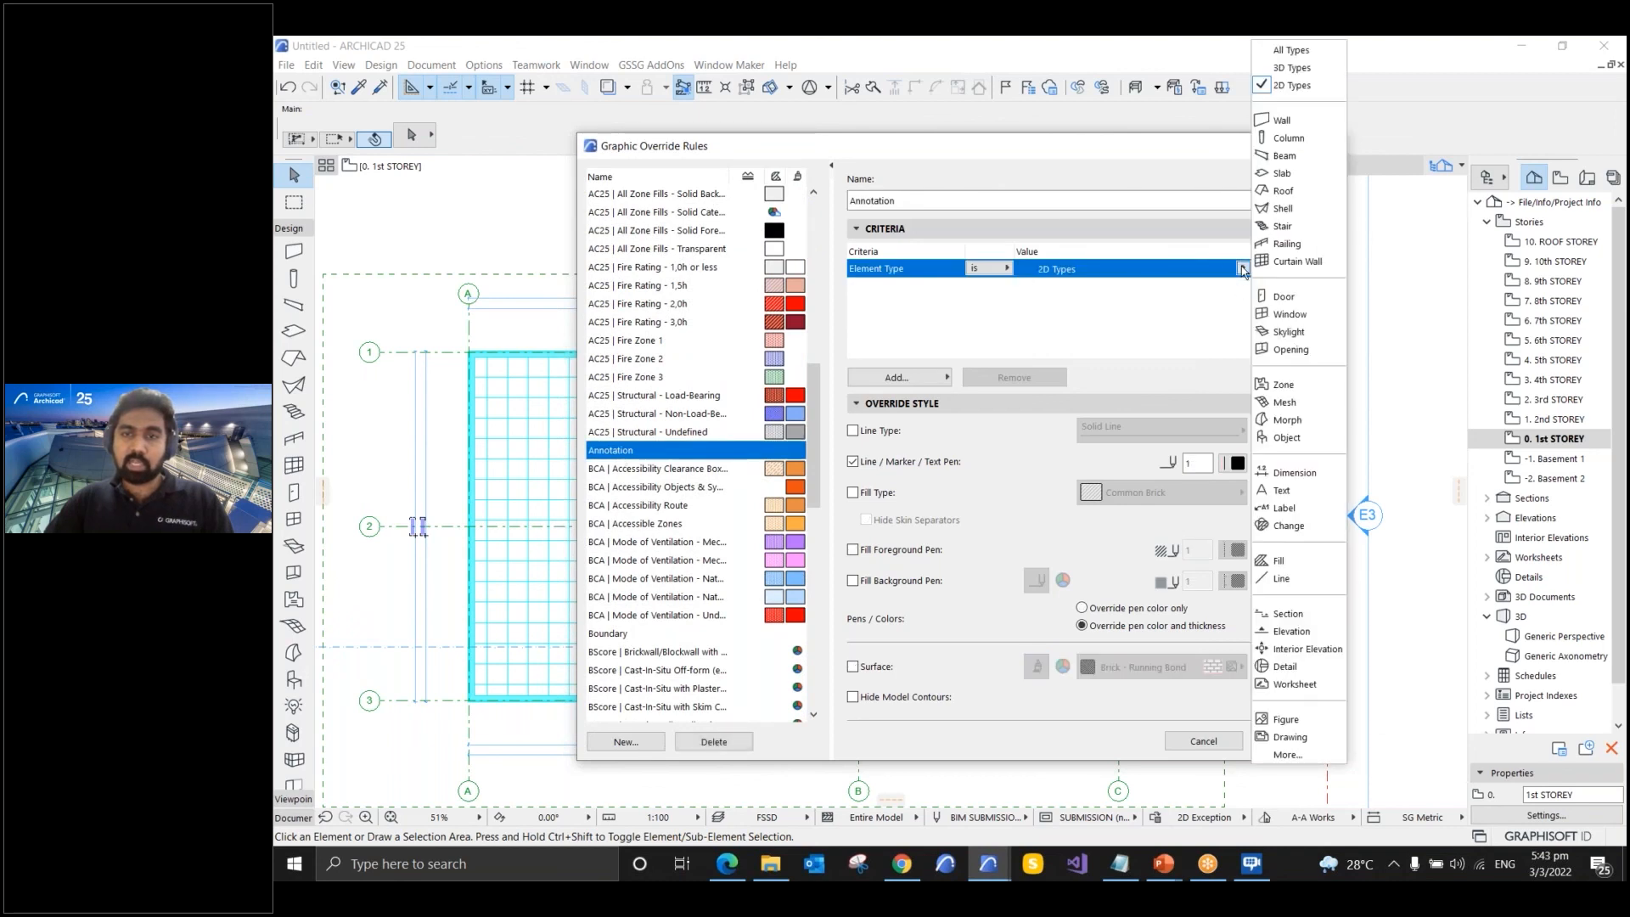
left_click(1090, 307)
scroll(670, 340, "up", 10)
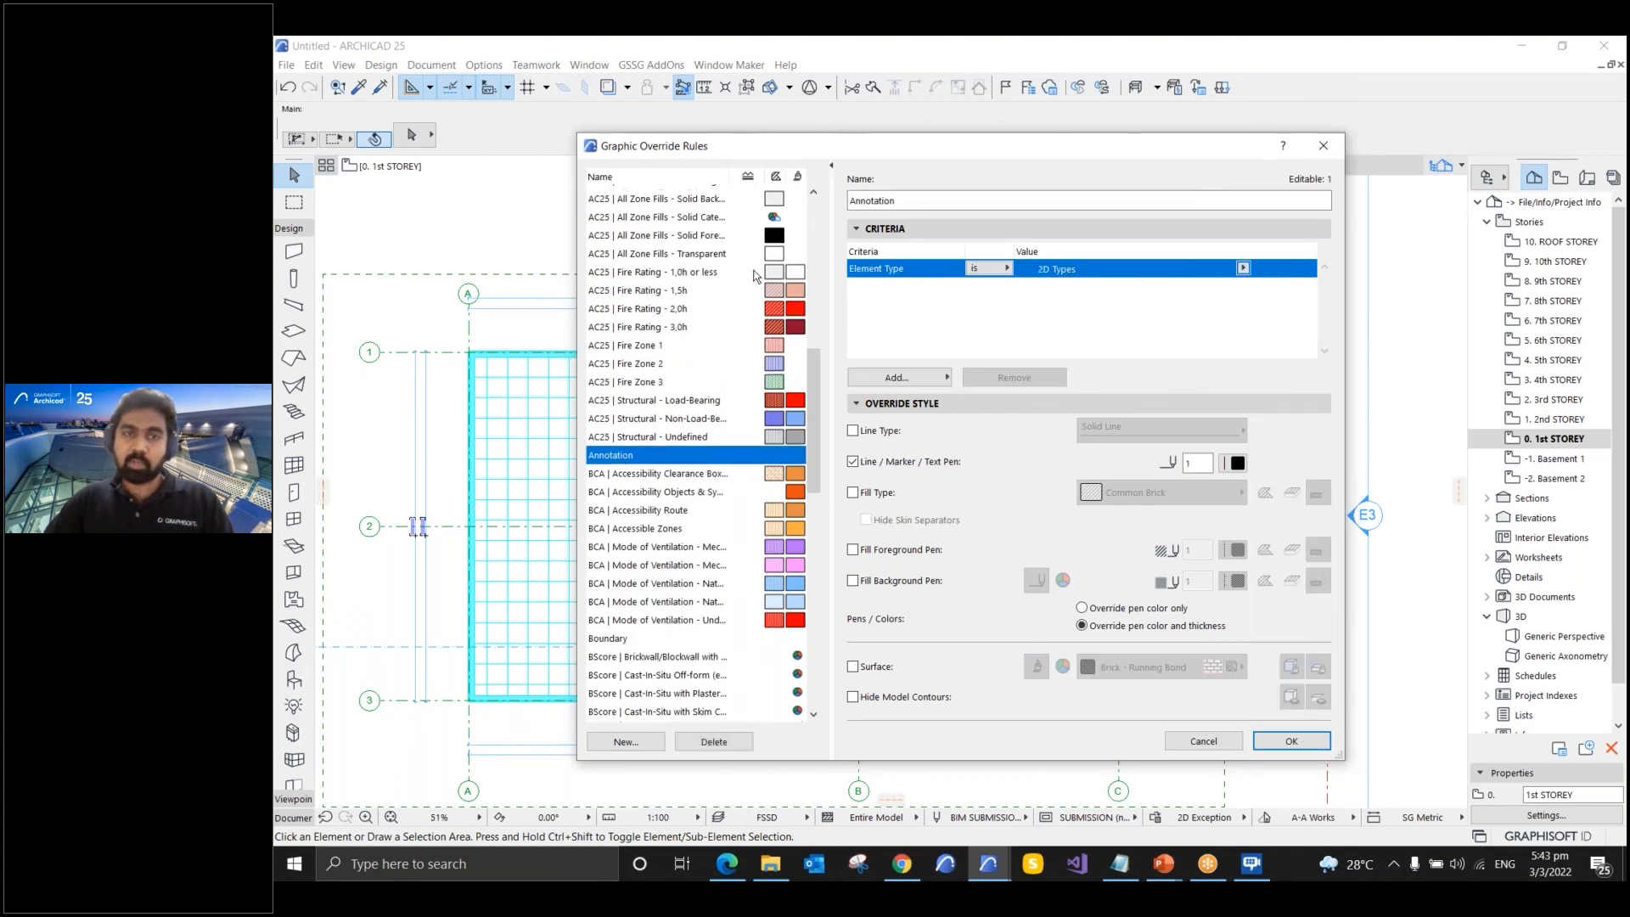
- Check the Renovation Status criterion of the Elements to be Demolished rule and close the override rules and renovation filter options
left_click(670, 213)
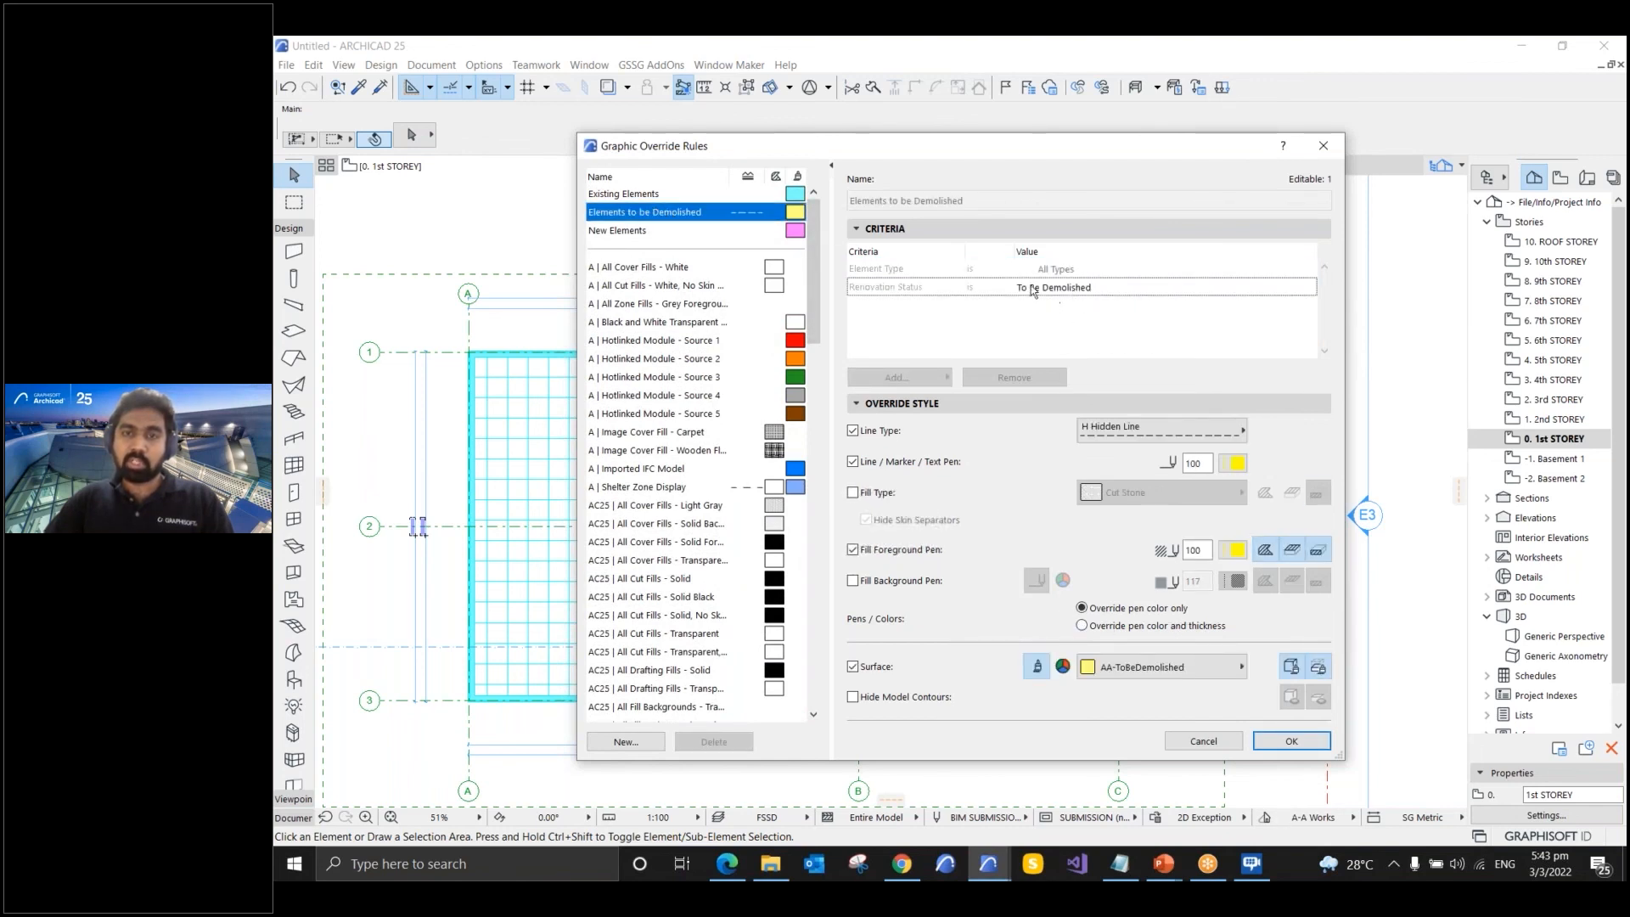
left_click(1057, 289)
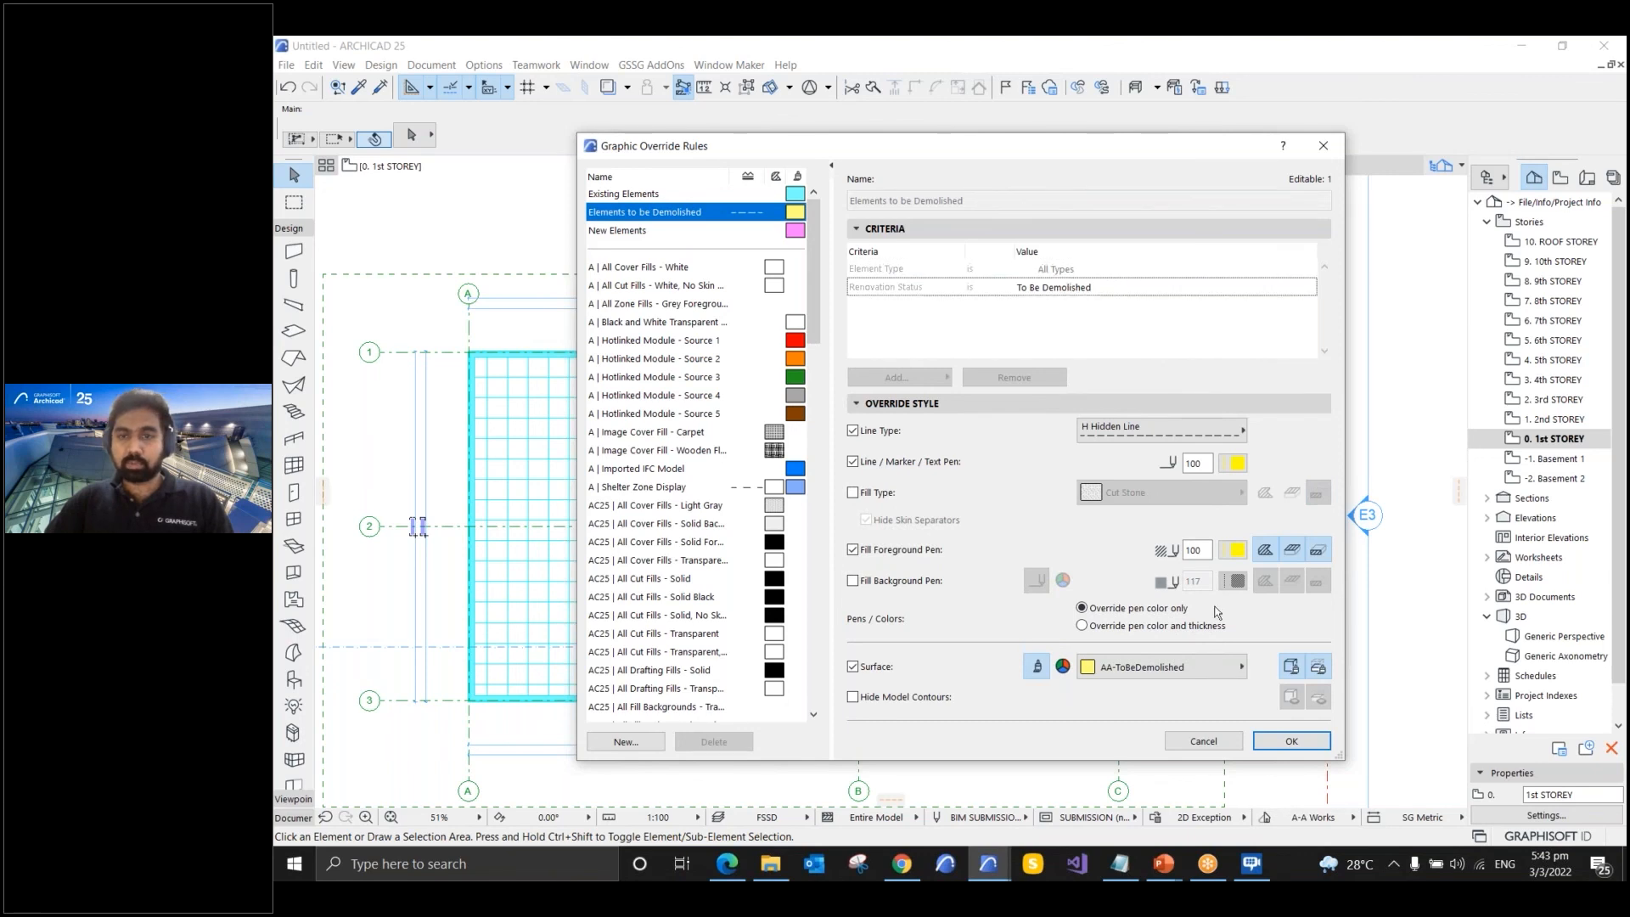
left_click(1286, 744)
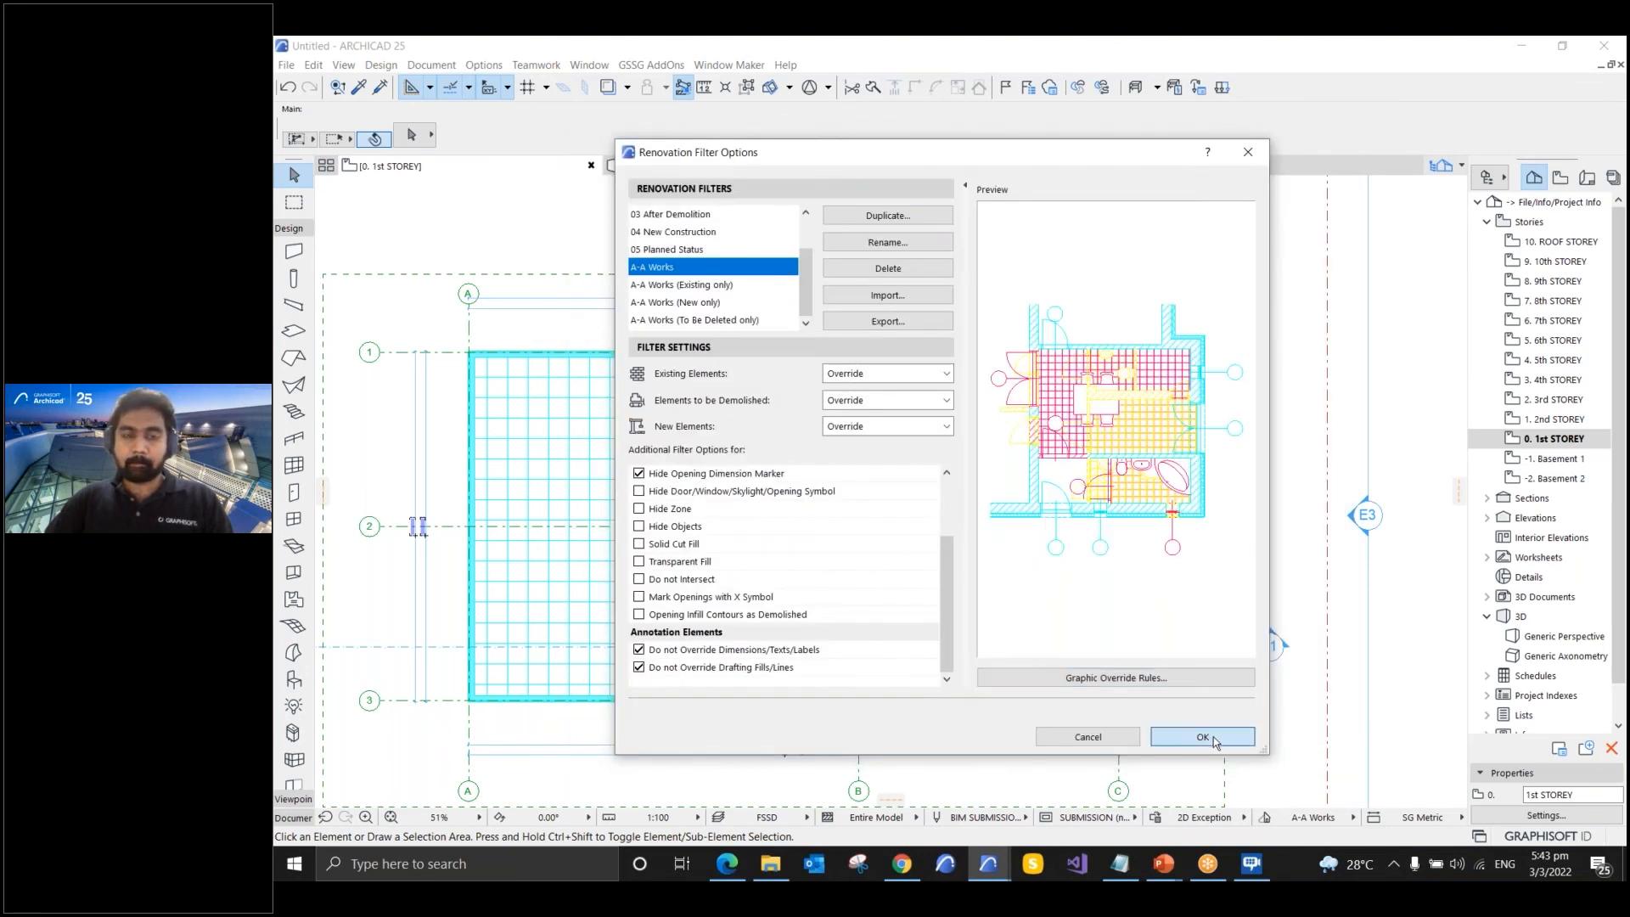
left_click(1212, 738)
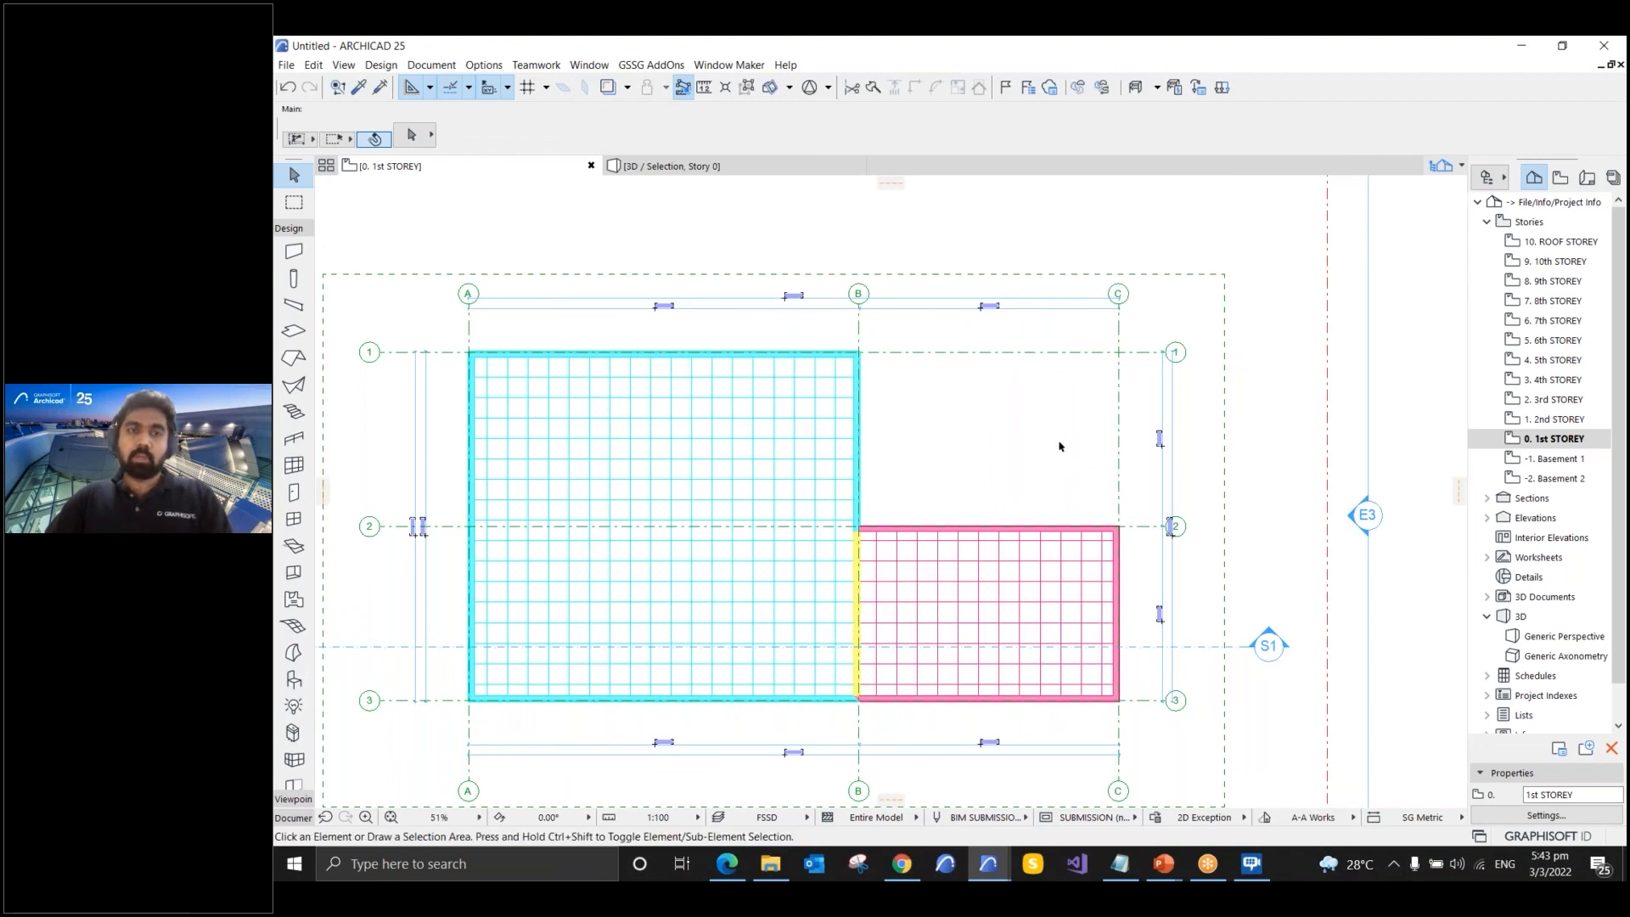
- Select all walls and then the existing slab between grids A and B to check its renovation status and graphic override
scroll(1059, 442, "down", 3)
scroll(901, 480, "up", 4)
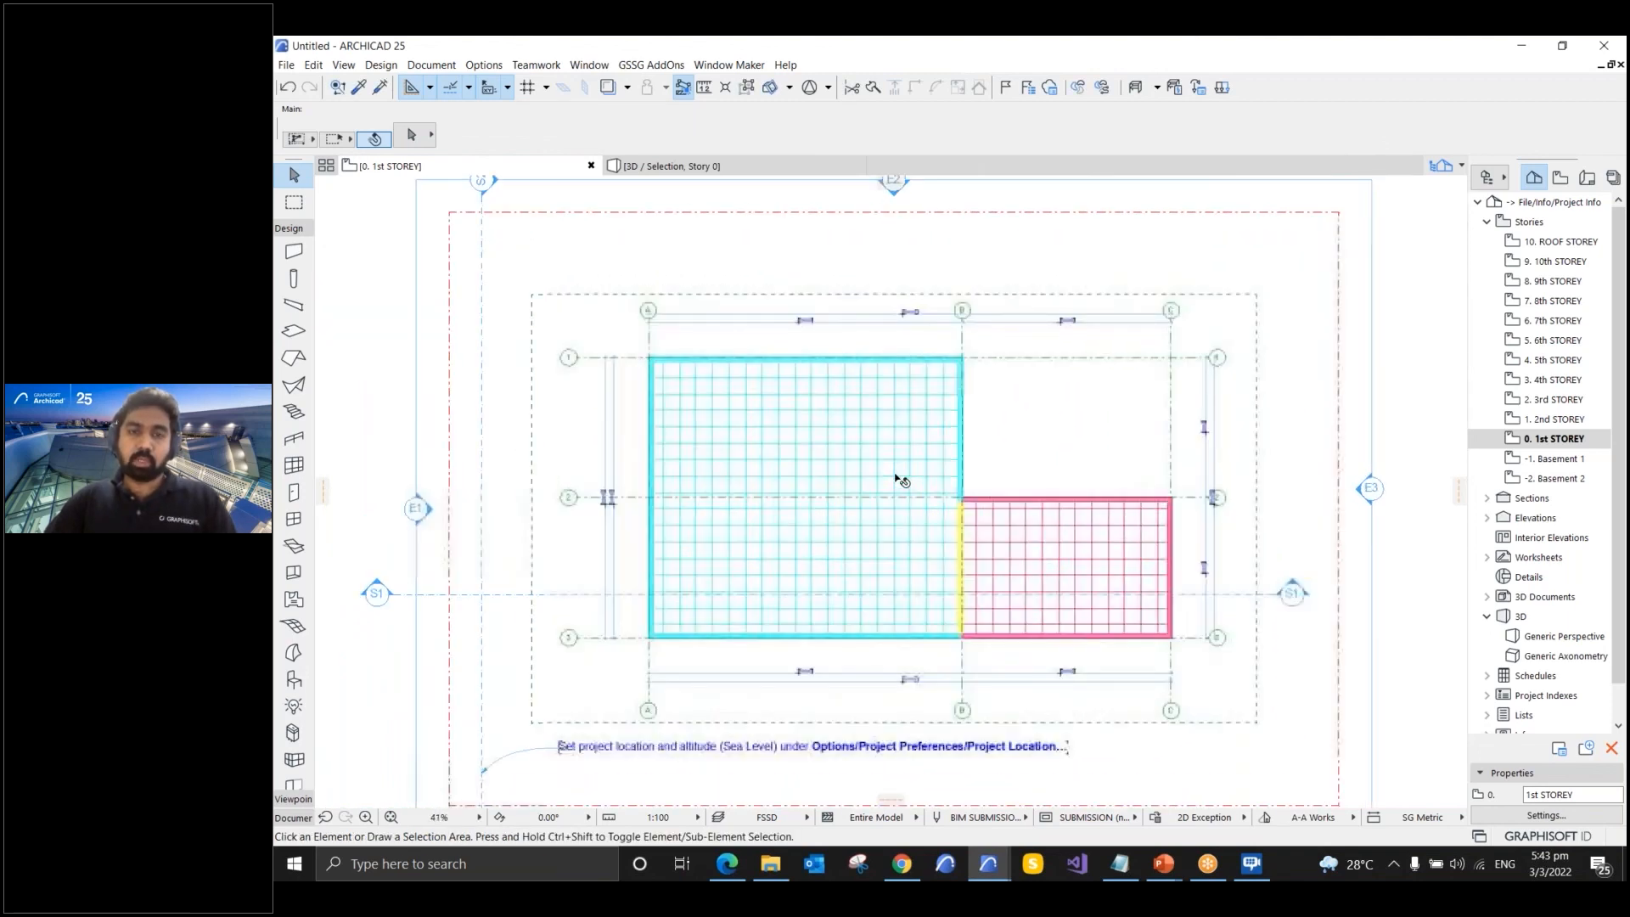
key("ctrl+a")
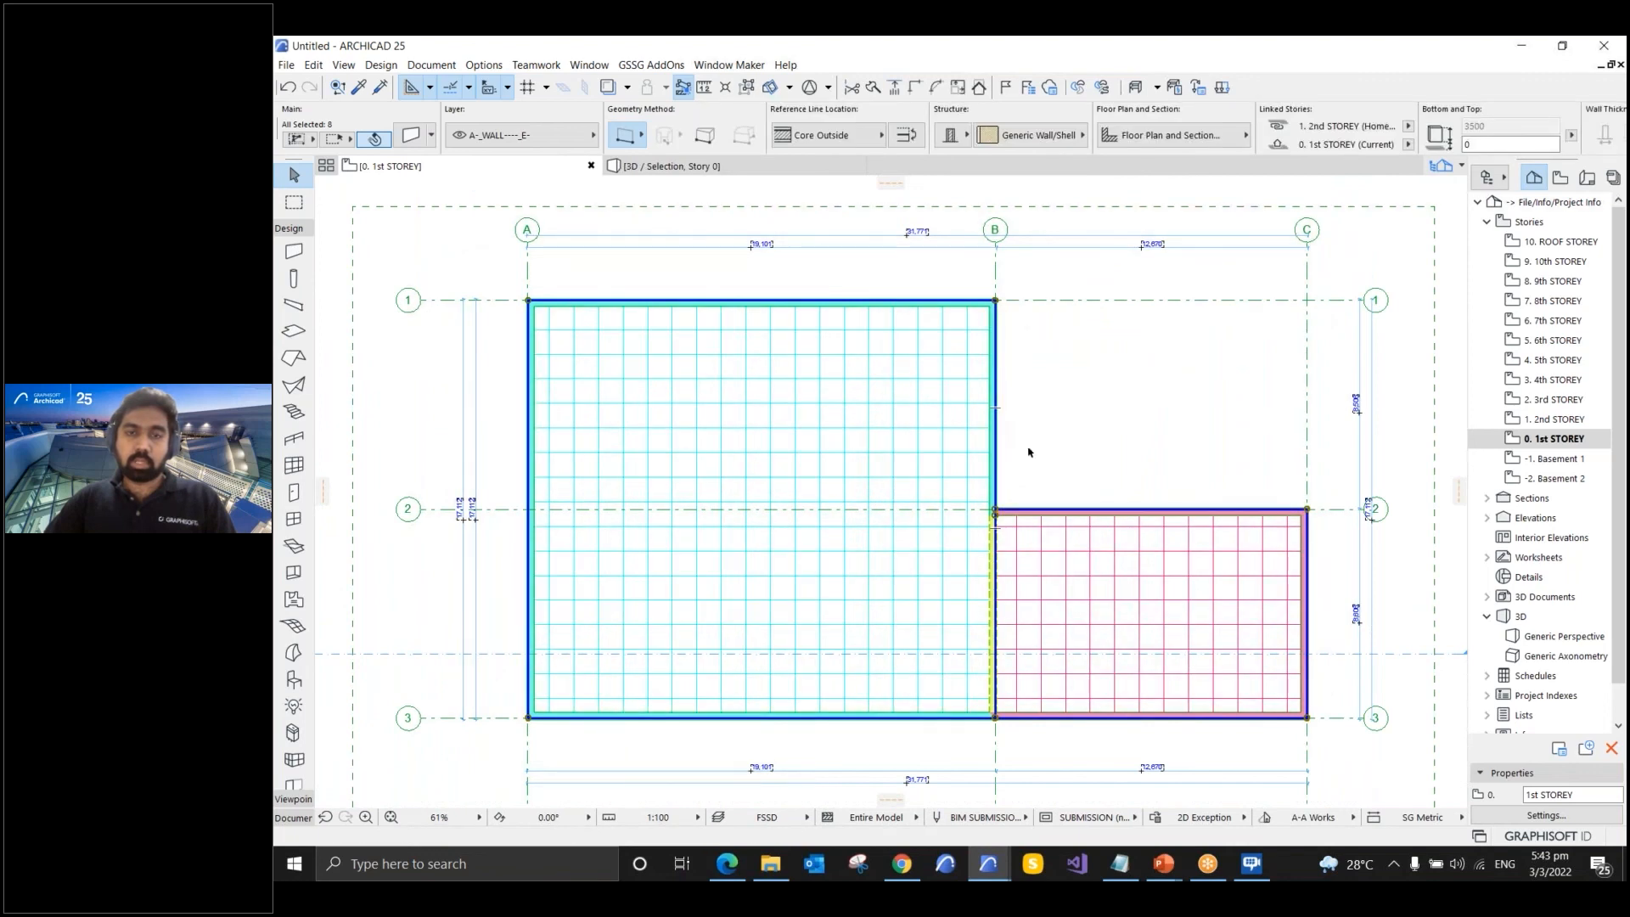
left_click(883, 404)
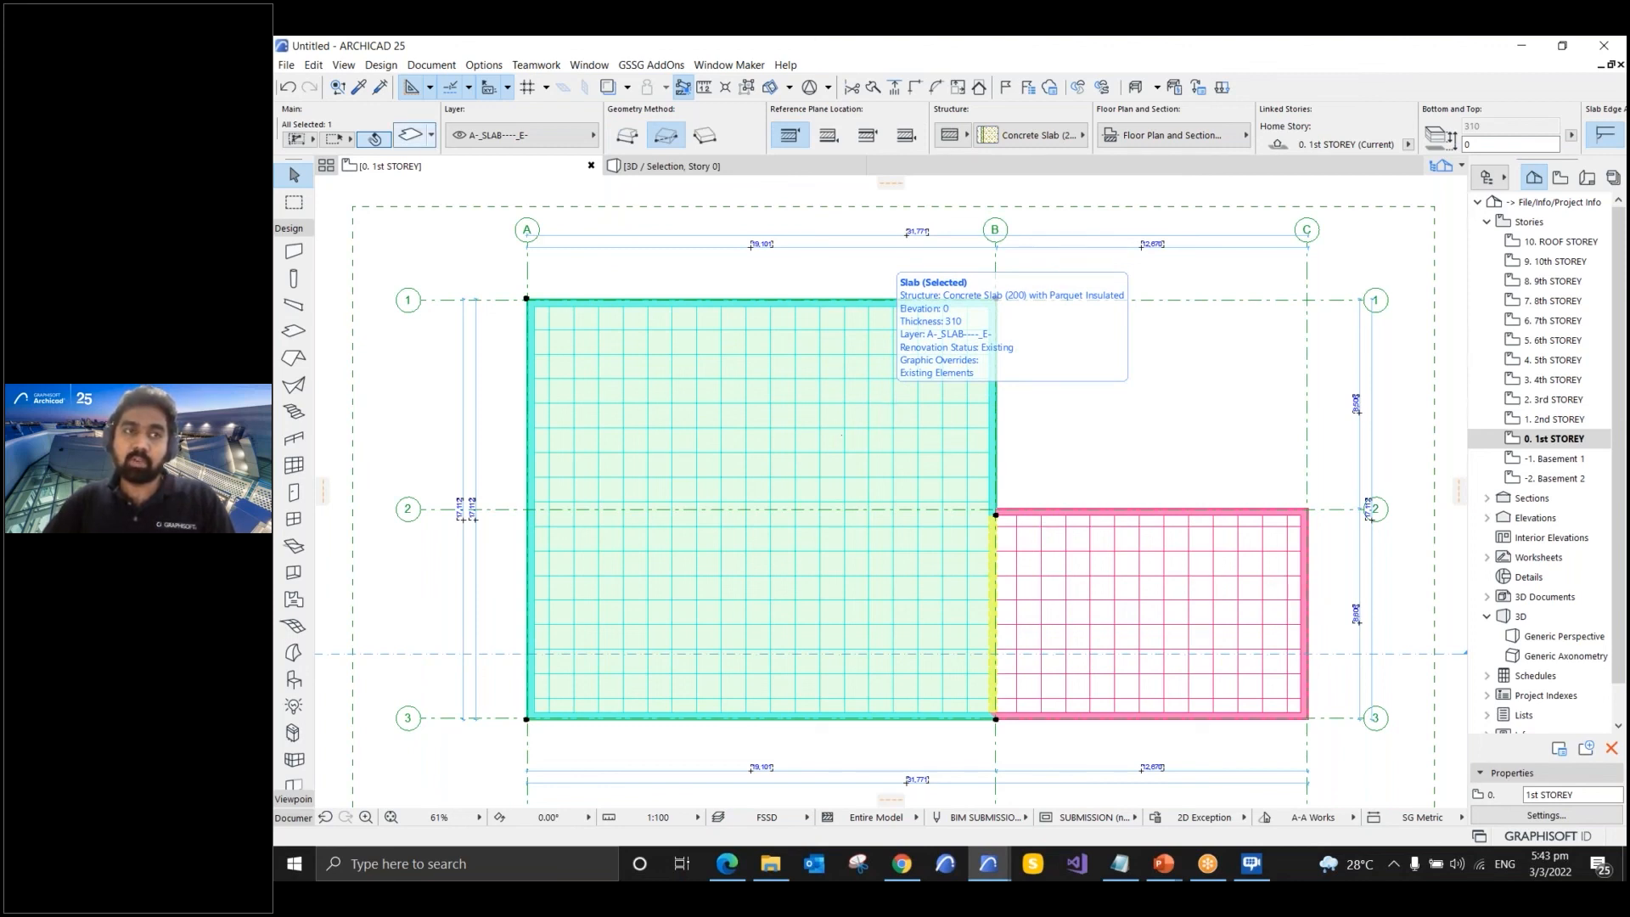
- Delete the Brick Fill from the project's fill types without a replacement and accept the change
left_click(481, 71)
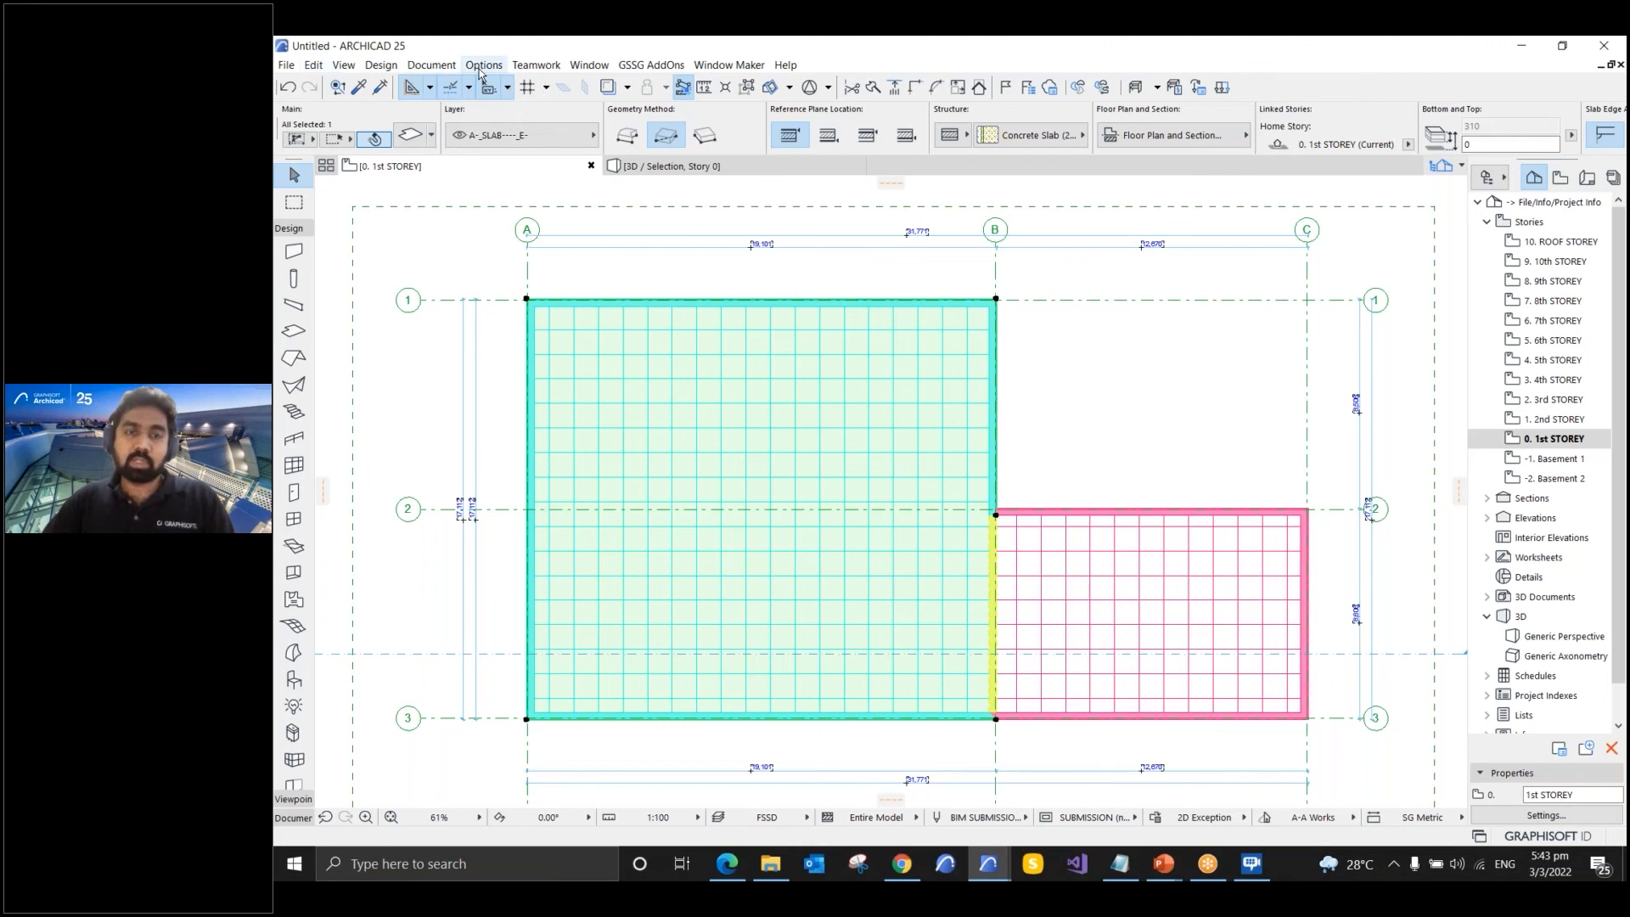
scroll(1175, 339, "down", 3)
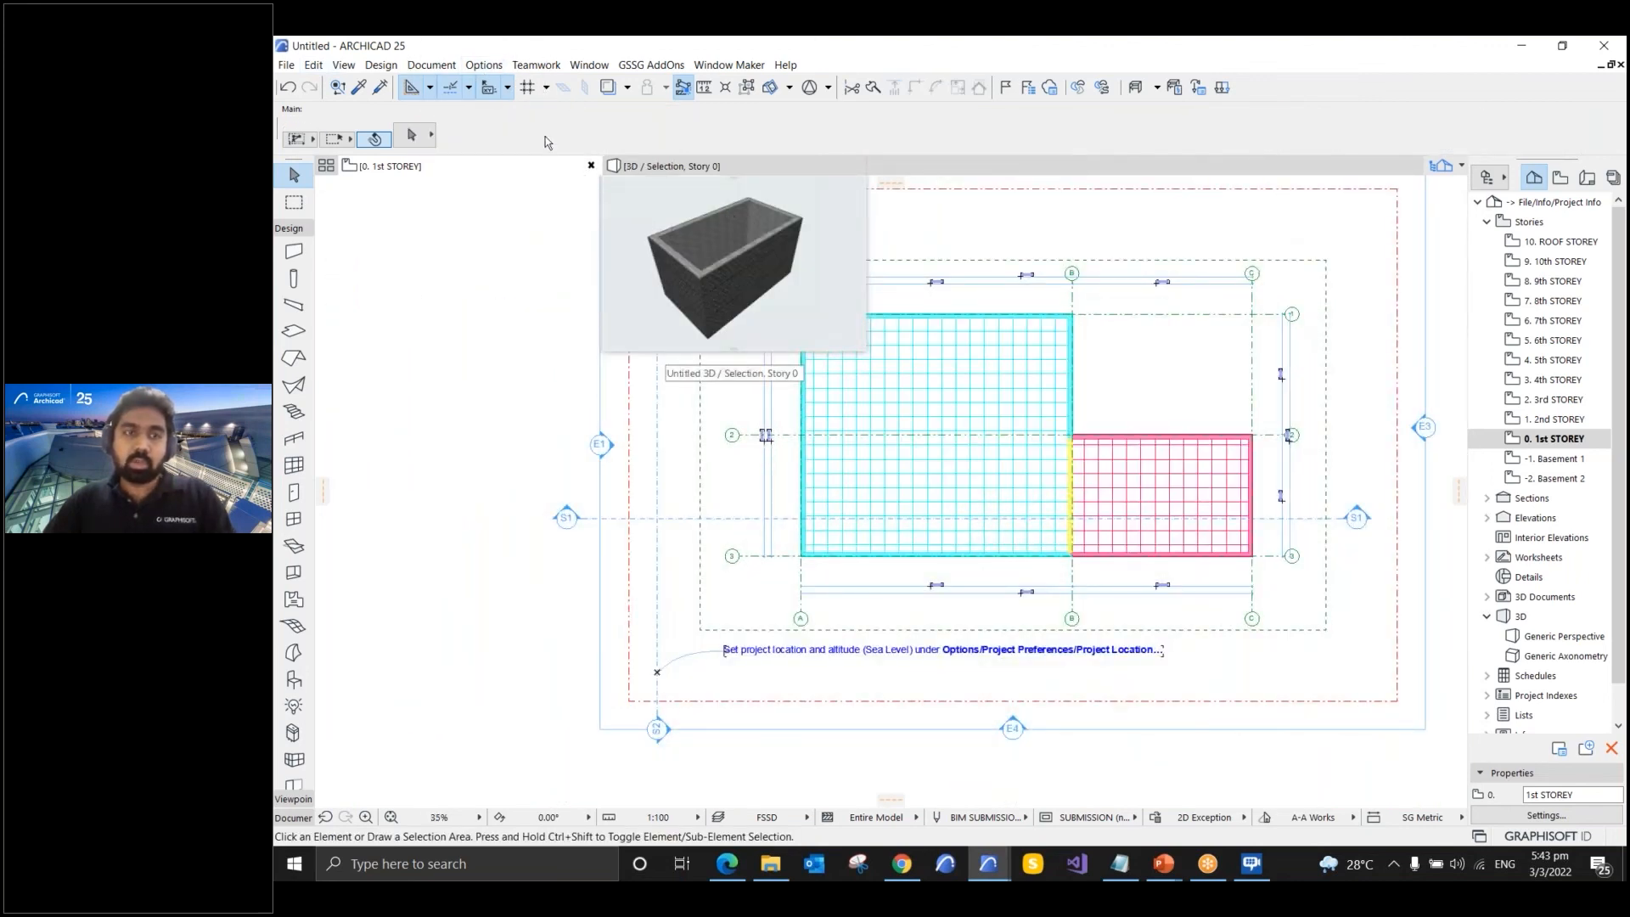
left_click(483, 66)
mouse_move(552, 87)
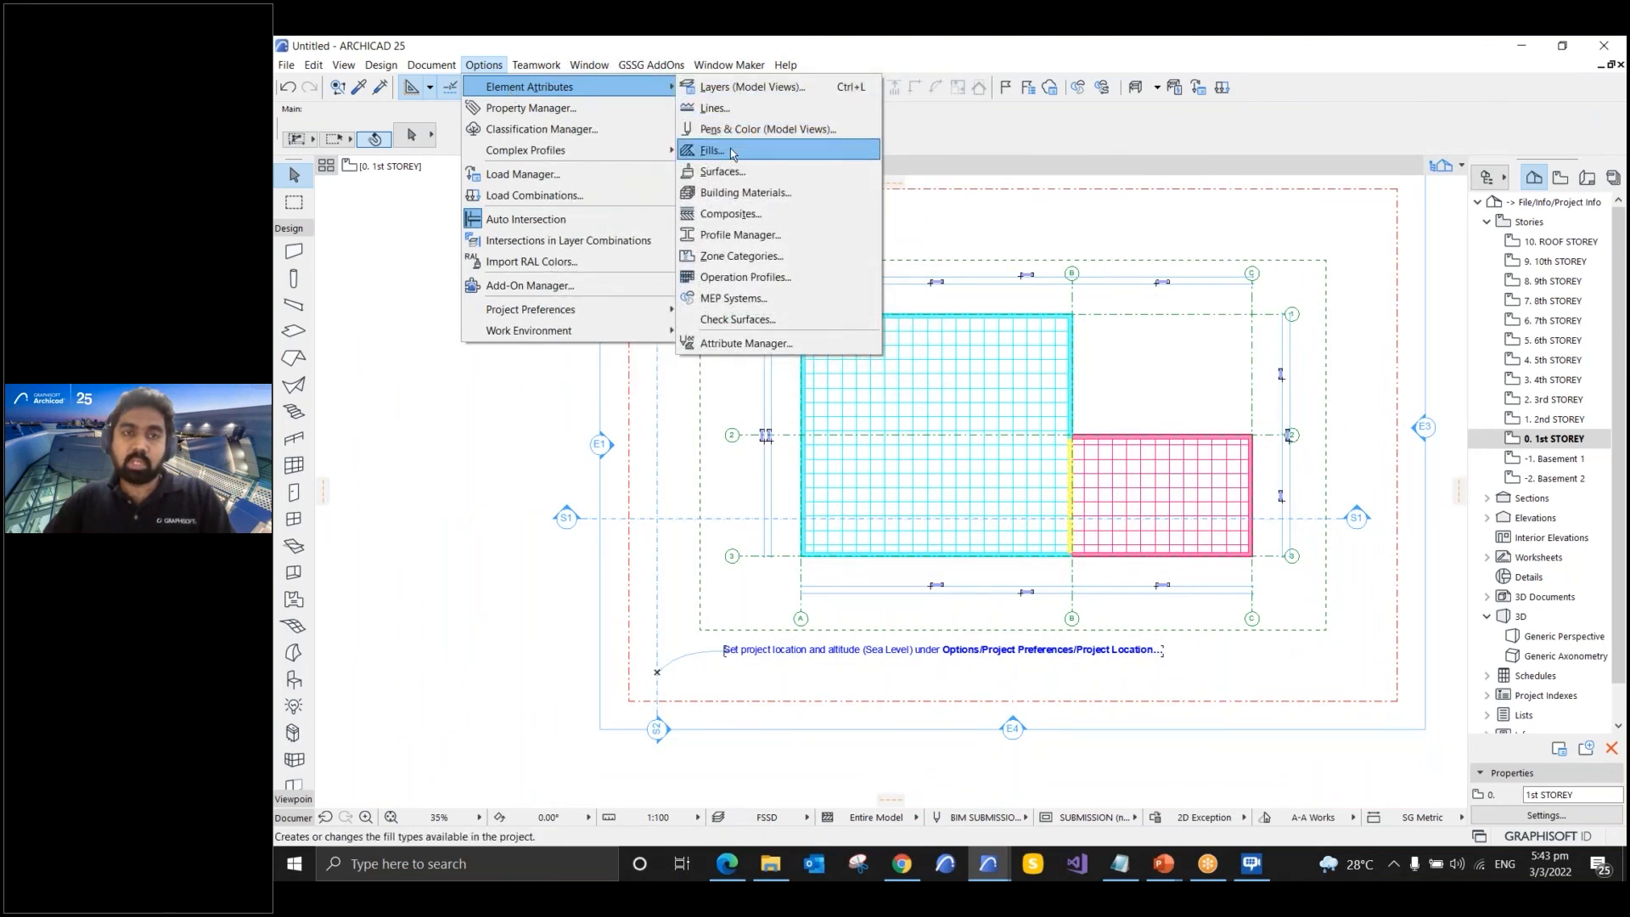
left_click(732, 152)
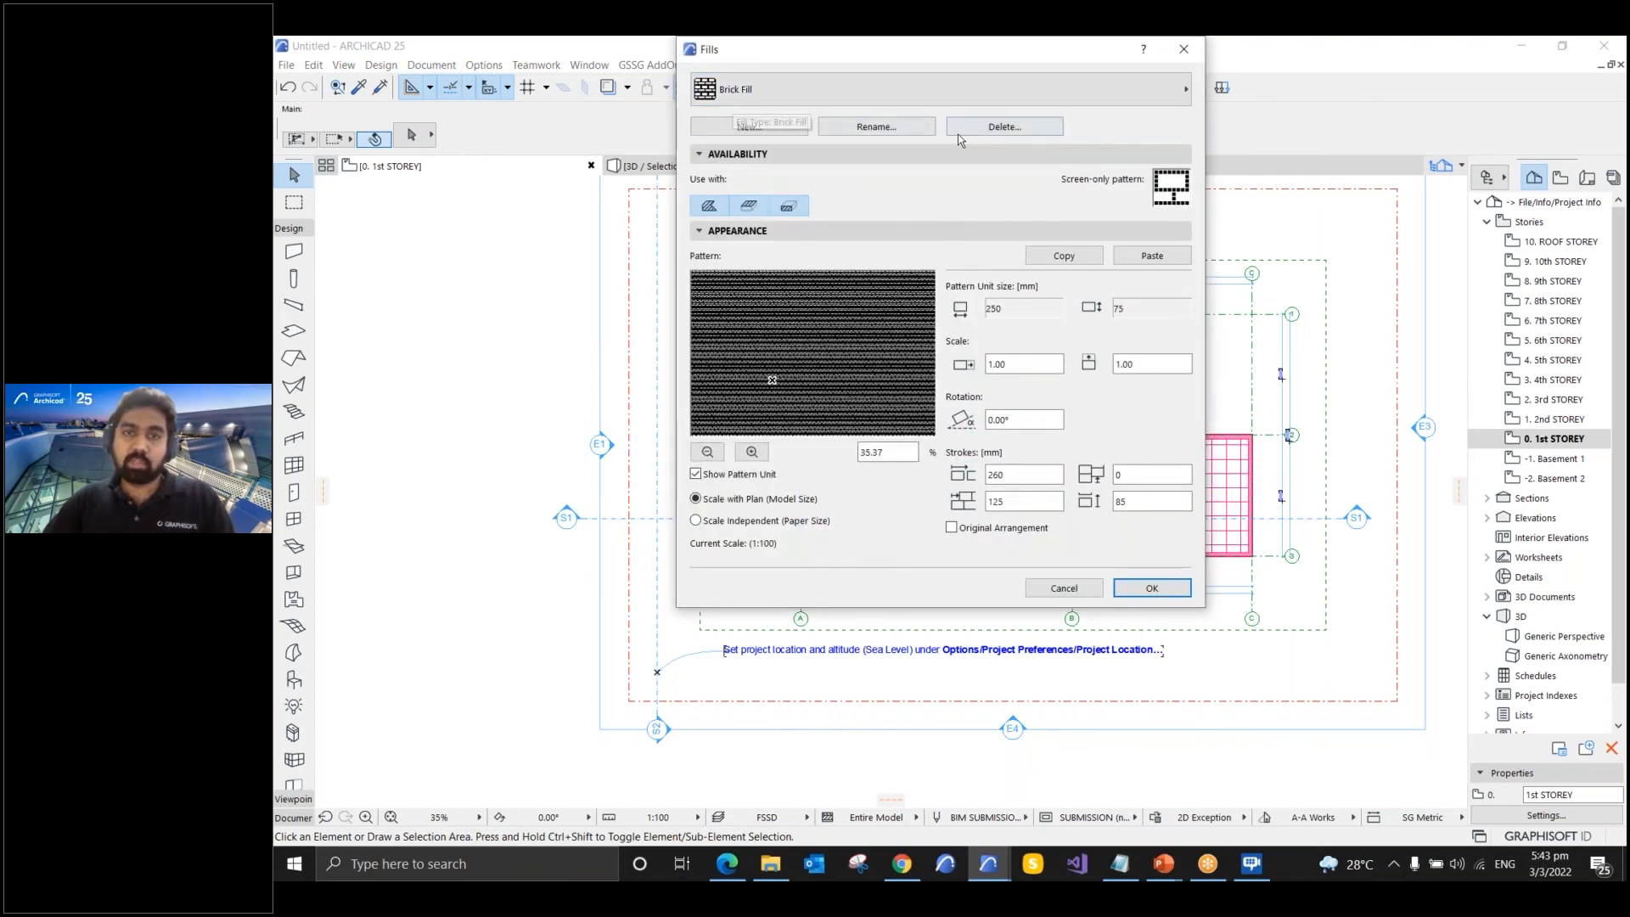
left_click(994, 129)
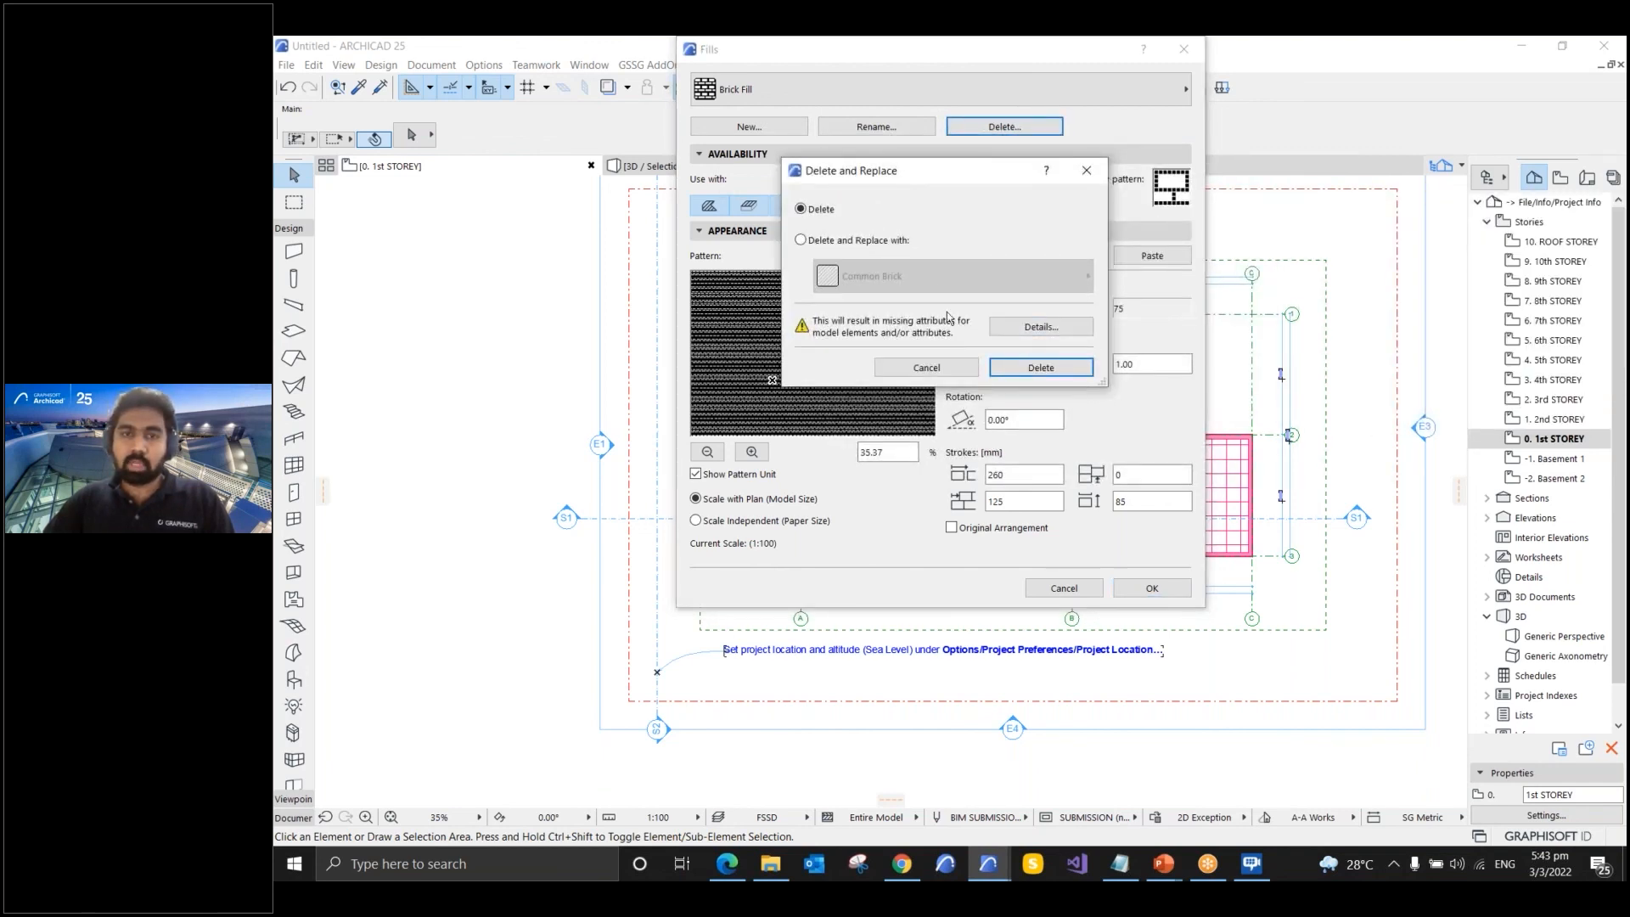
left_click(1043, 369)
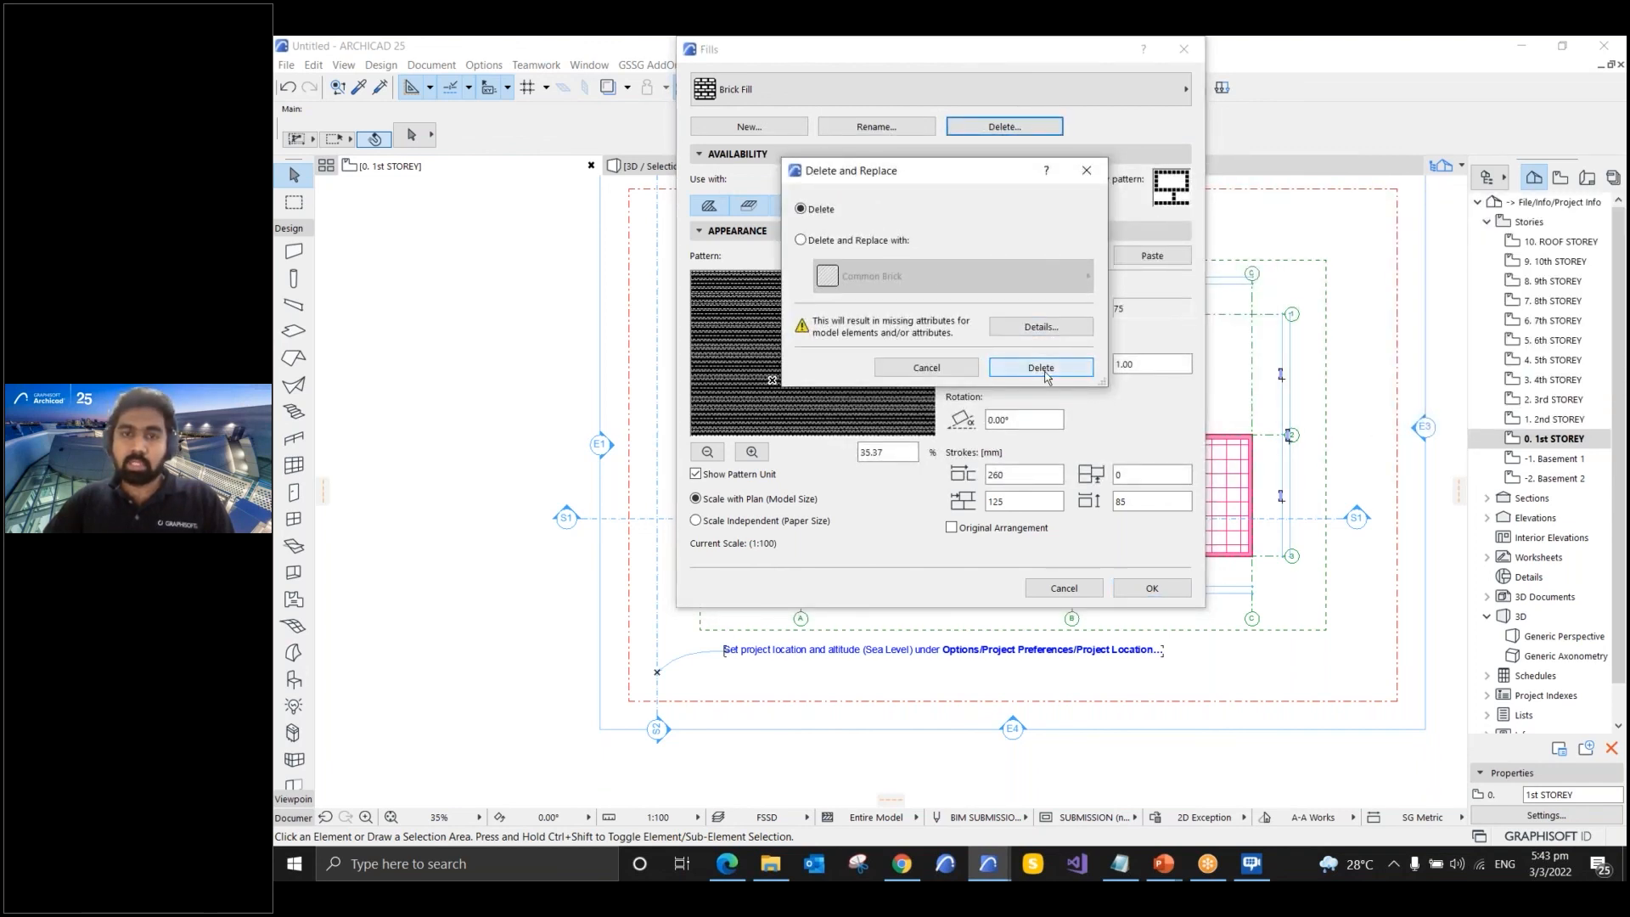
left_click(1141, 597)
- Set up a Find & Select search for all element types with the criterion Attributes Missing is True
scroll(850, 520, "down", 10)
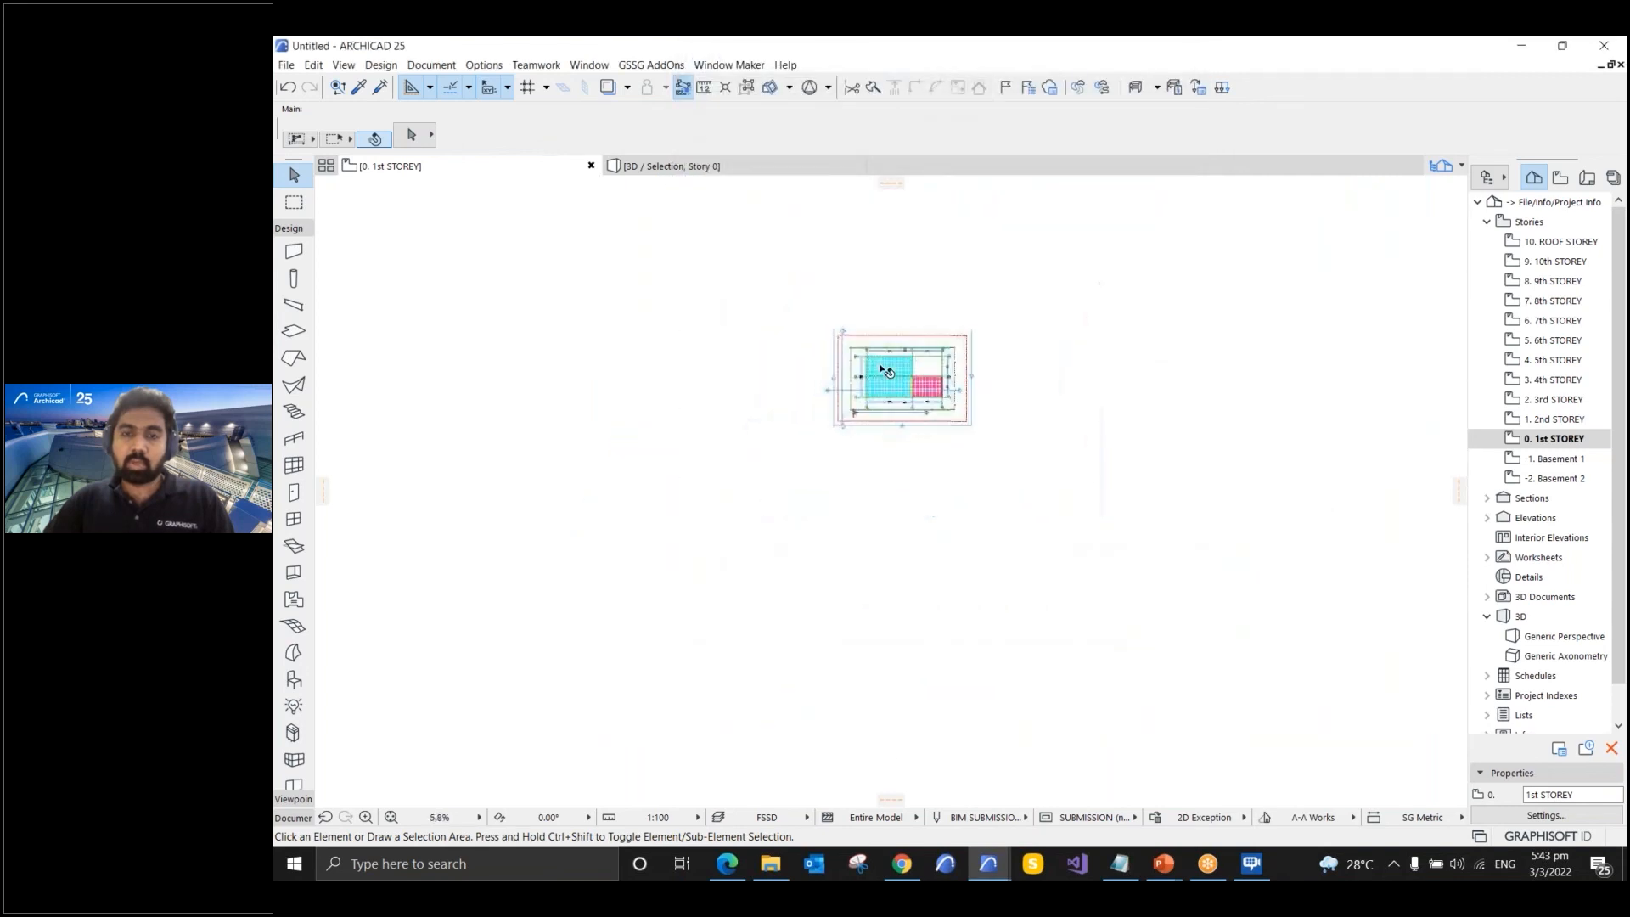
scroll(862, 395, "up", 10)
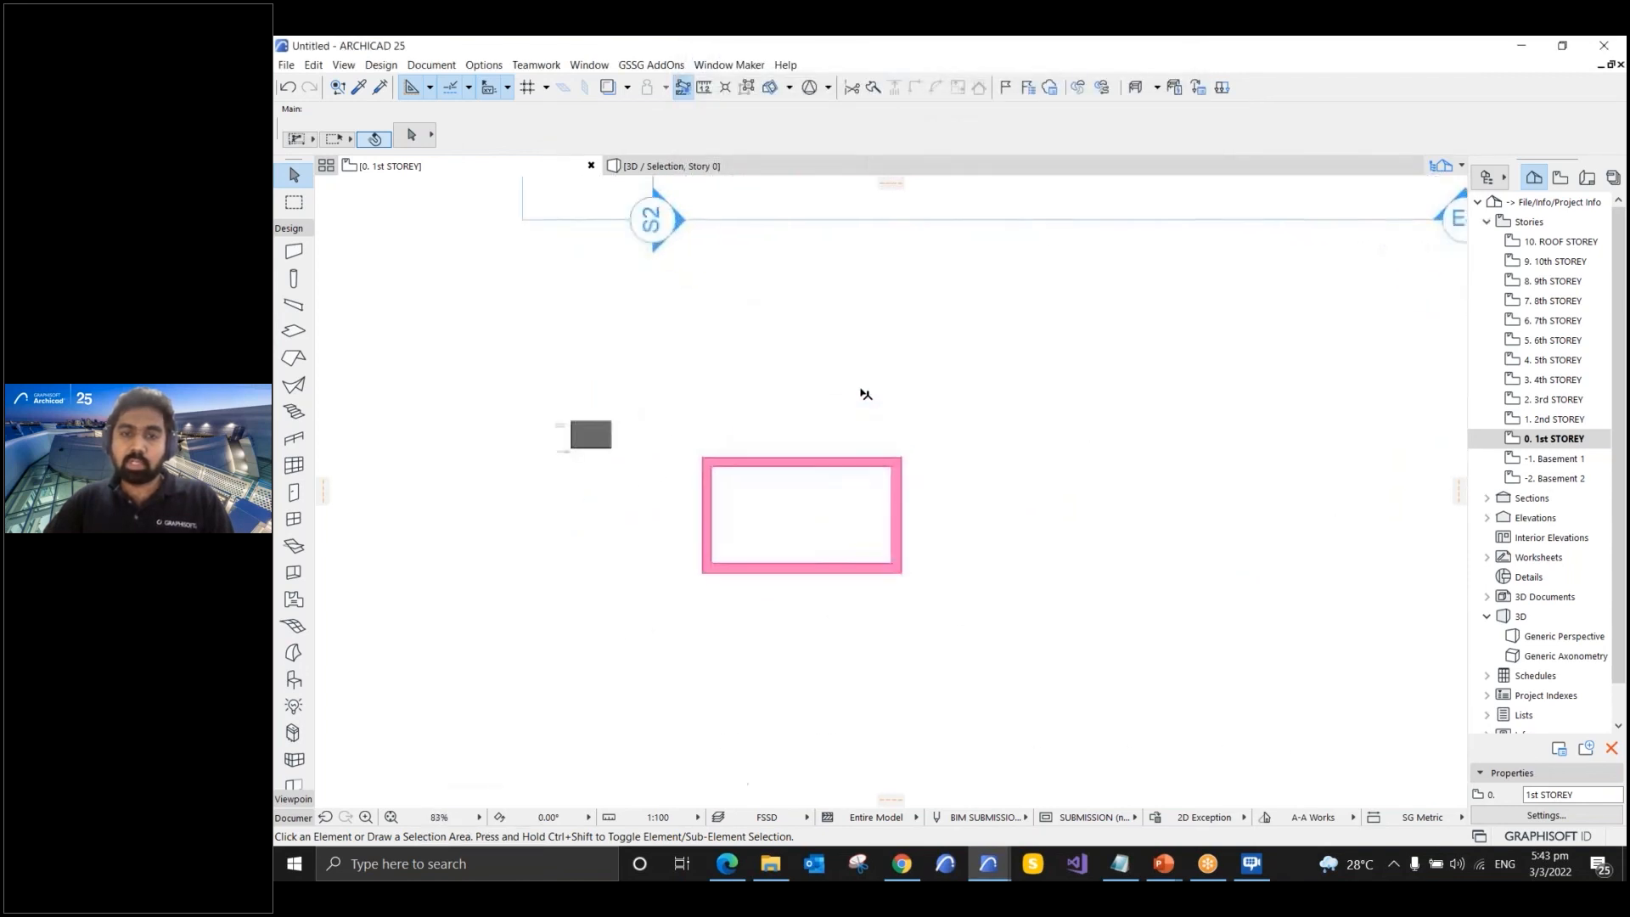
scroll(965, 411, "down", 2)
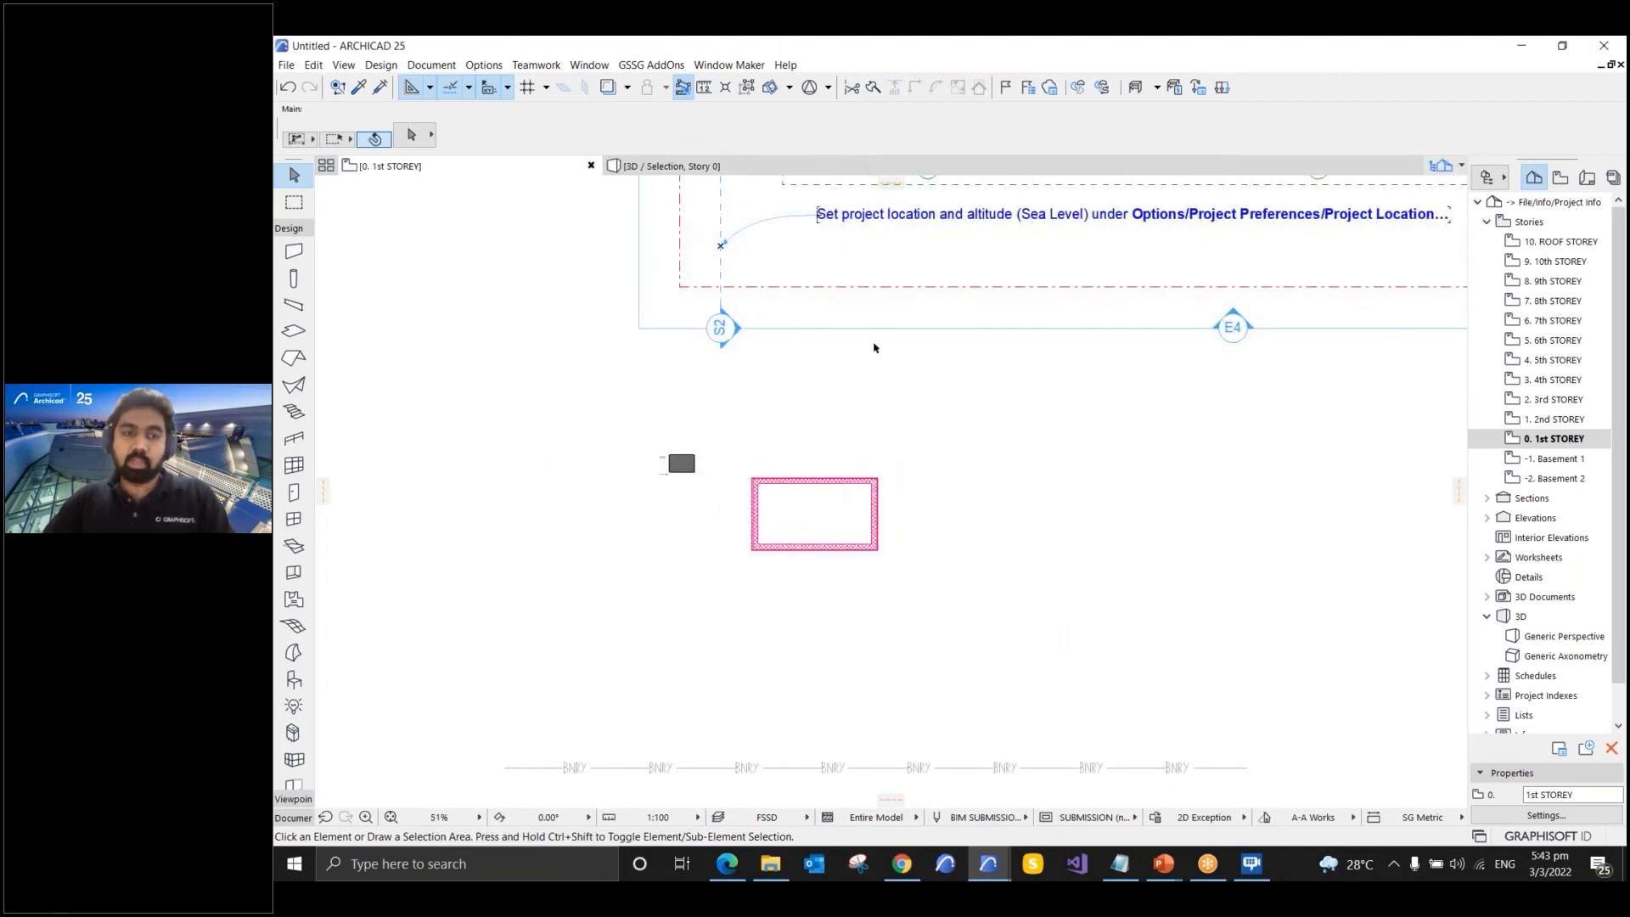
middle_click_drag(874, 349, 874, 403)
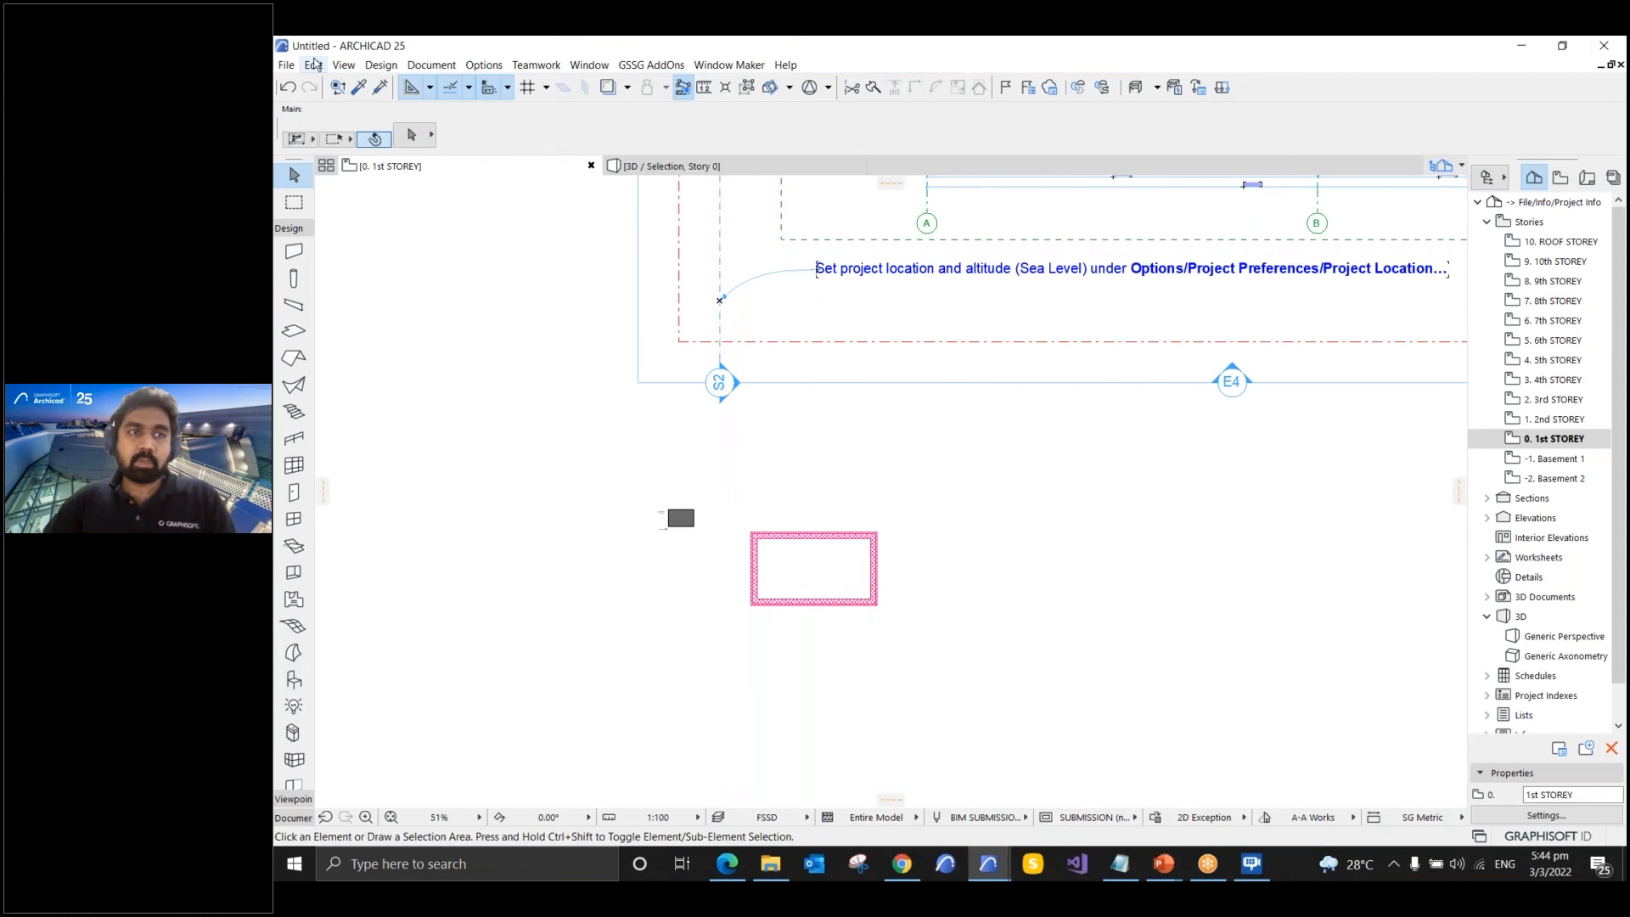
left_click(314, 64)
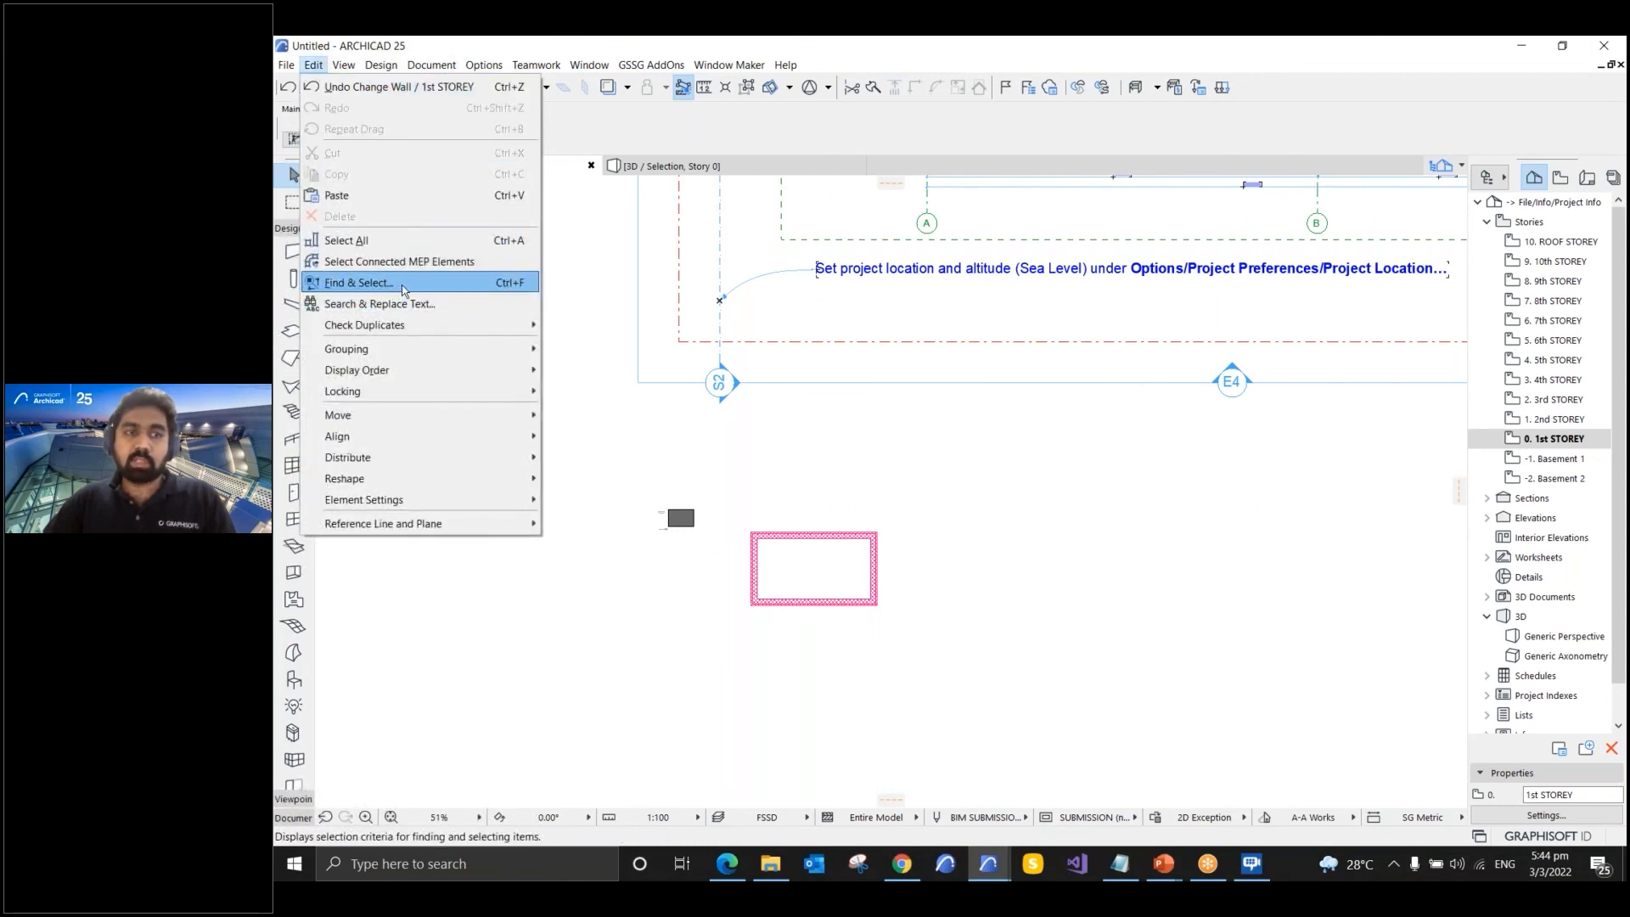
left_click(491, 294)
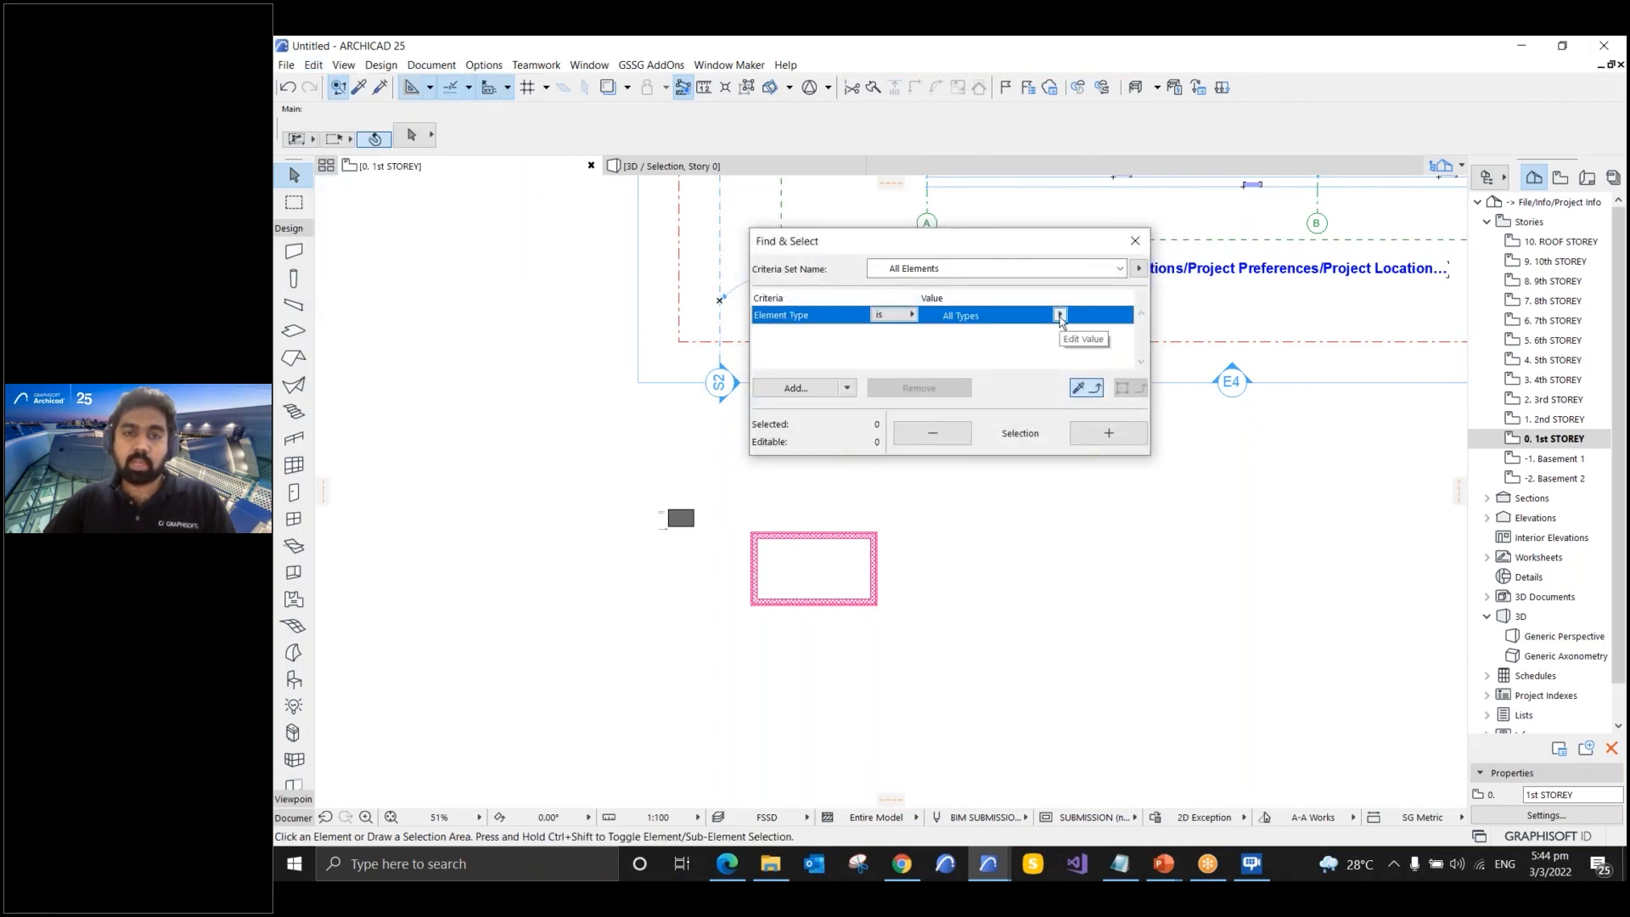
left_click(805, 390)
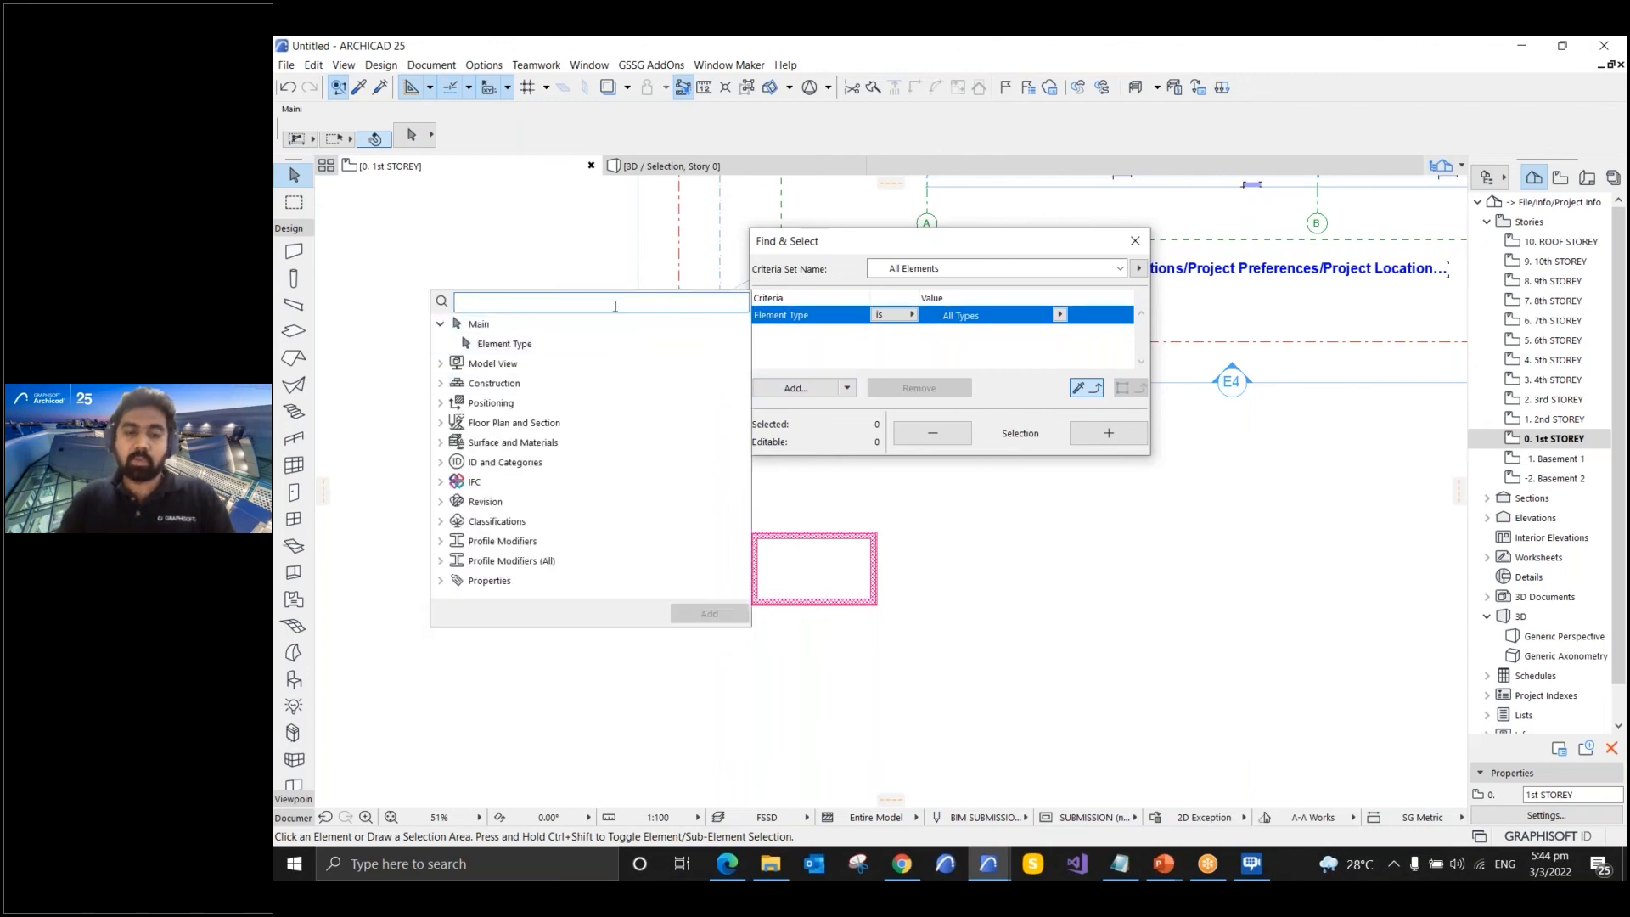
type("Attr")
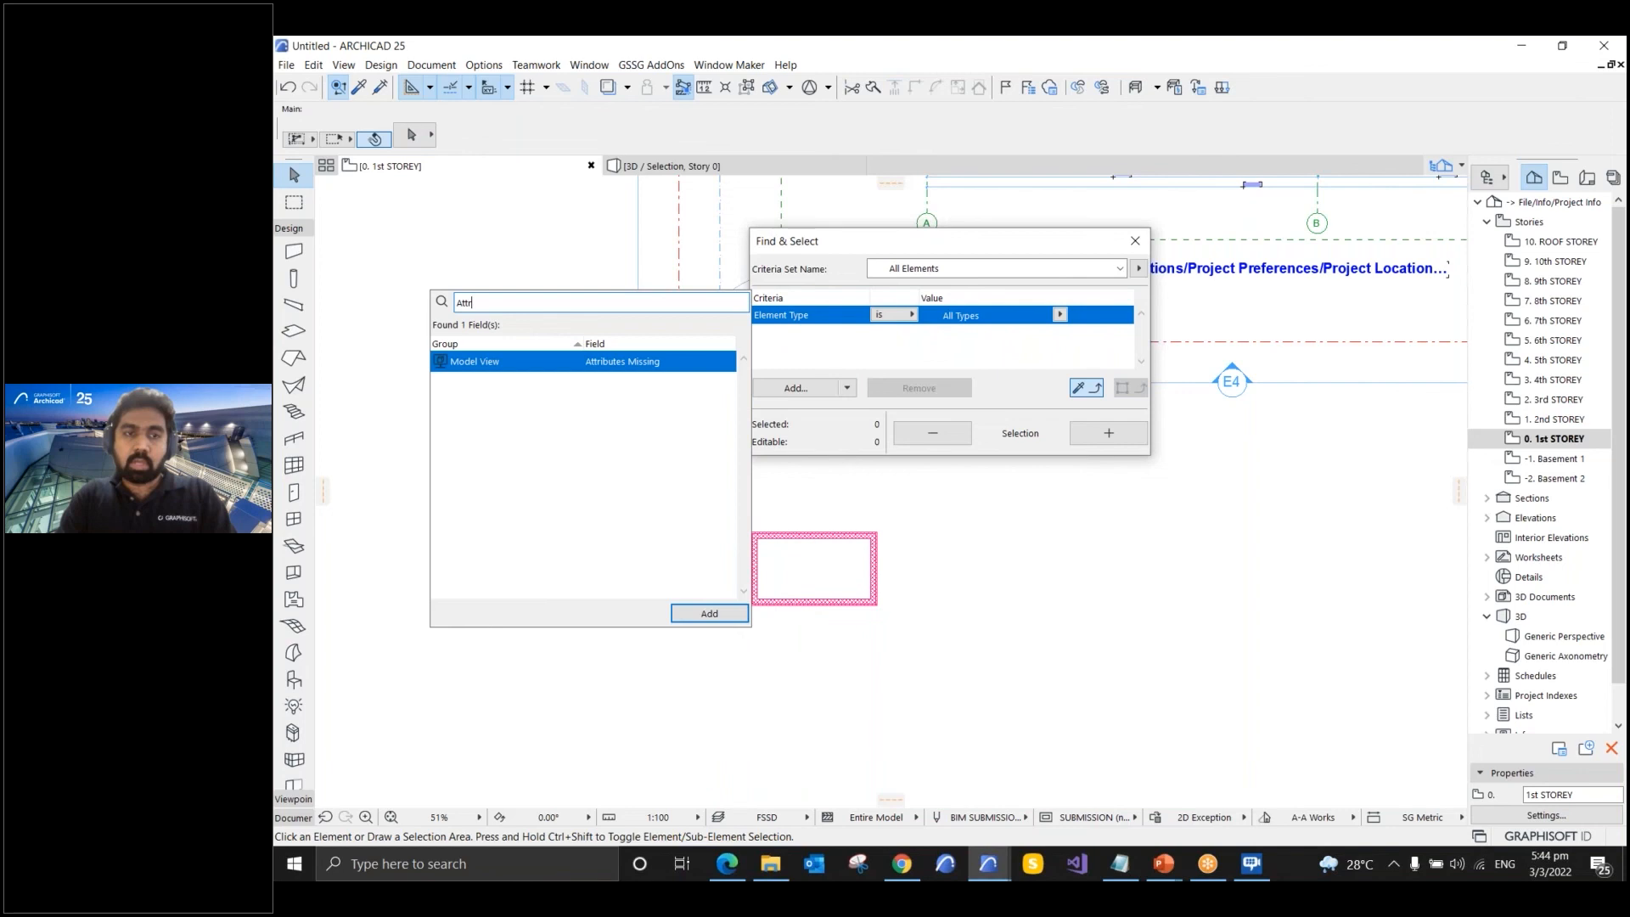
left_click(655, 366)
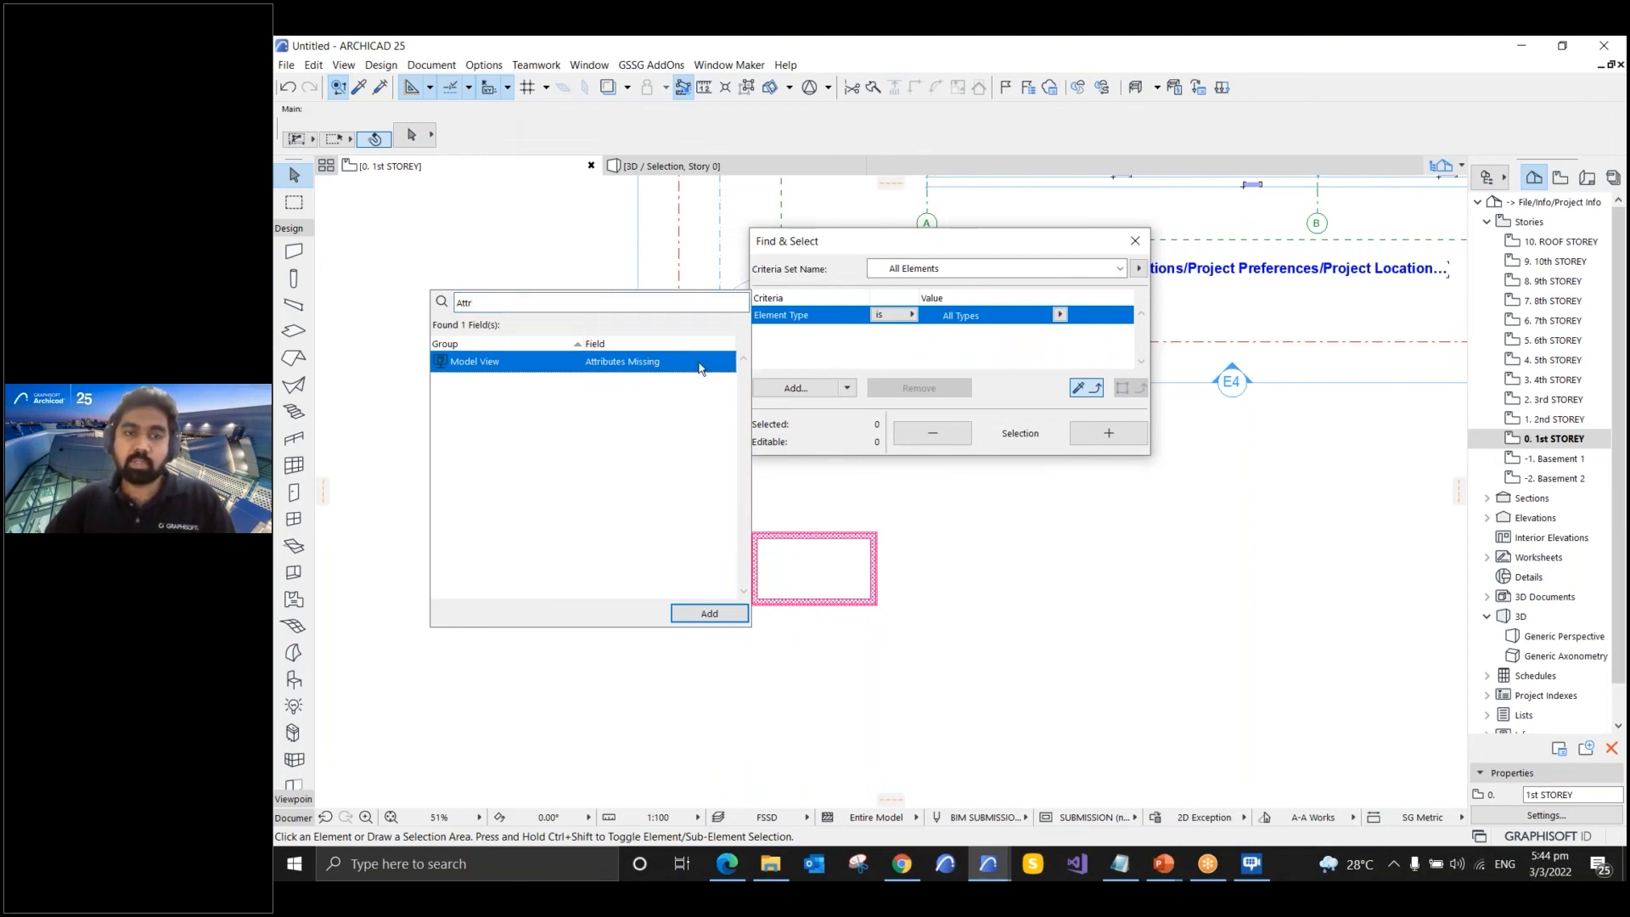
double_click(701, 368)
left_click(1060, 333)
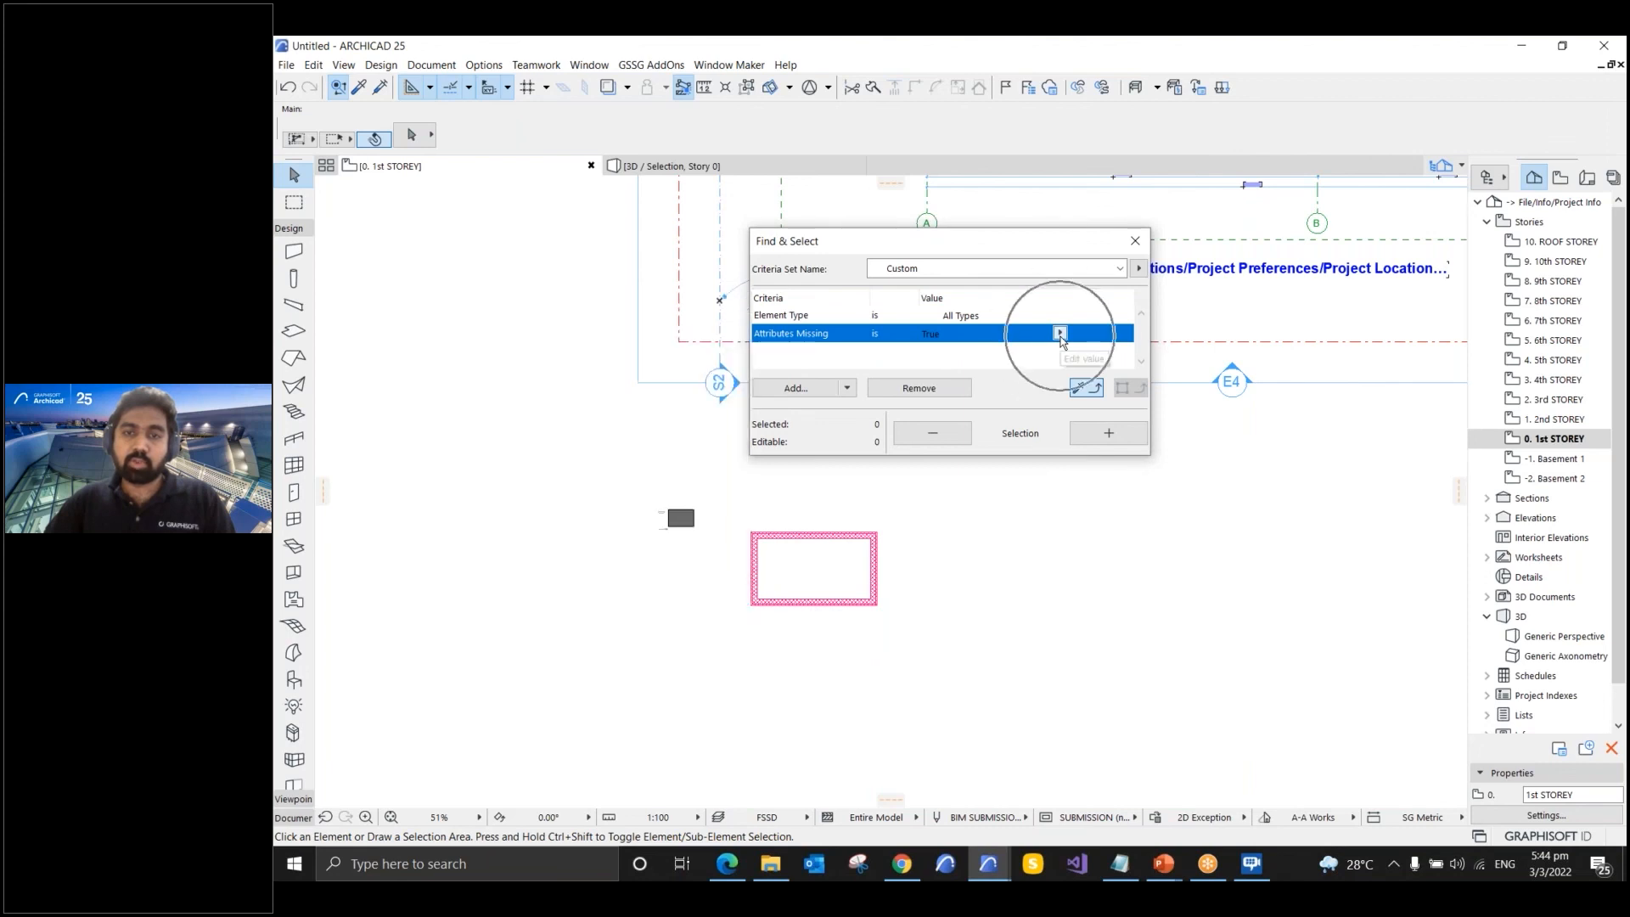
left_click(1097, 334)
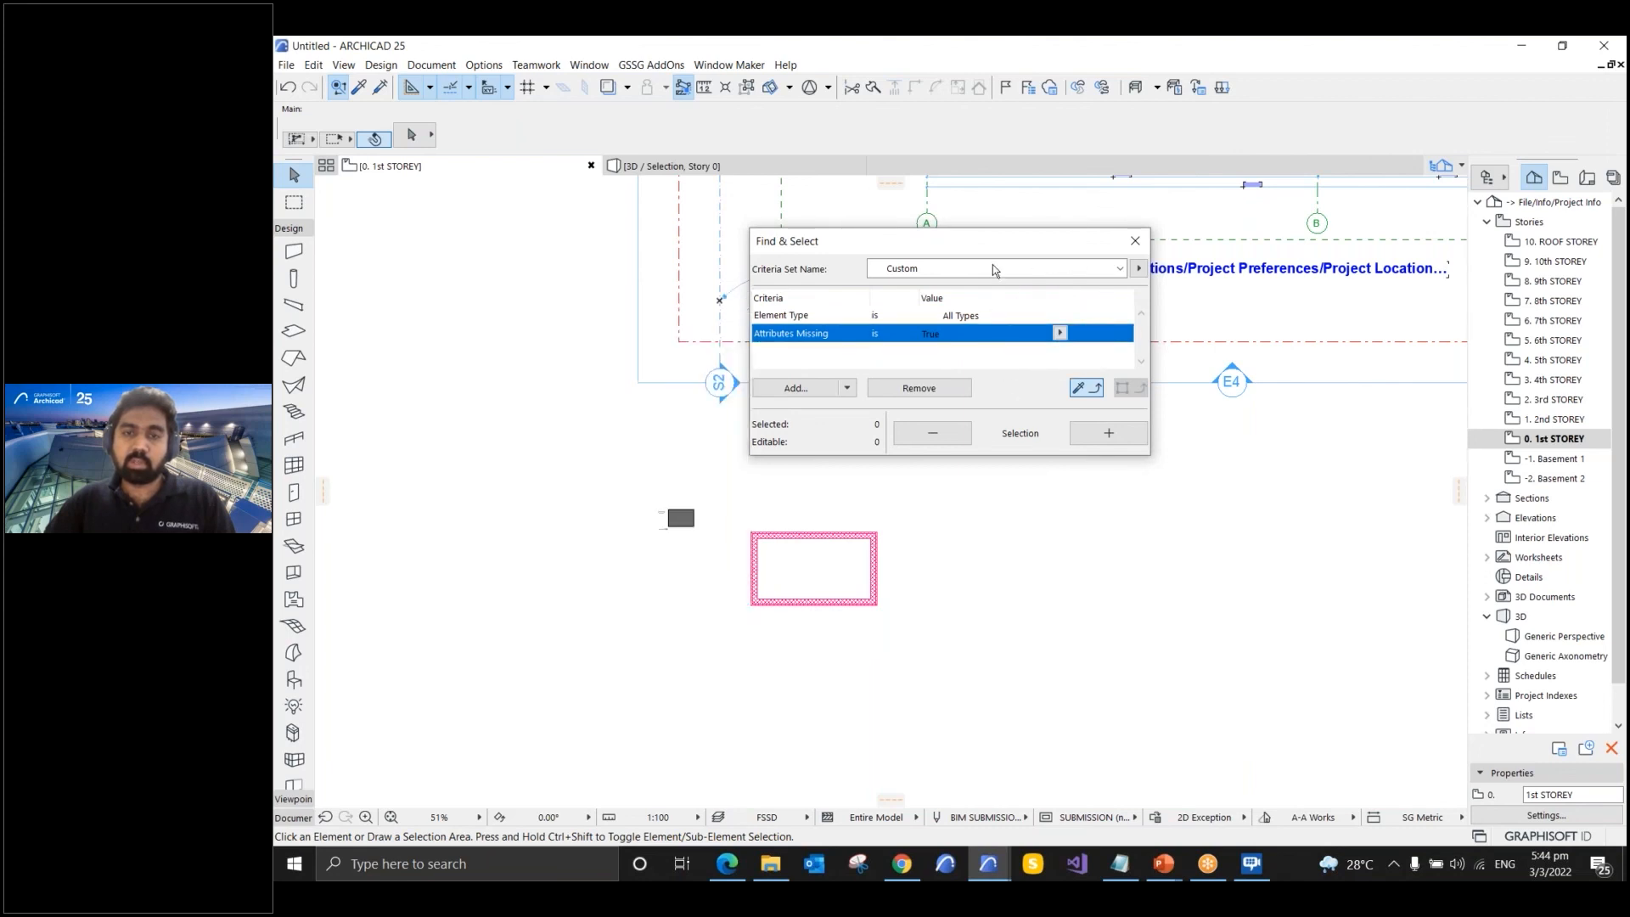
- Add the elements matching the missing-attributes criteria to the selection and inspect the selected fill below the plan
left_click_drag(985, 249, 904, 248)
left_click(1013, 434)
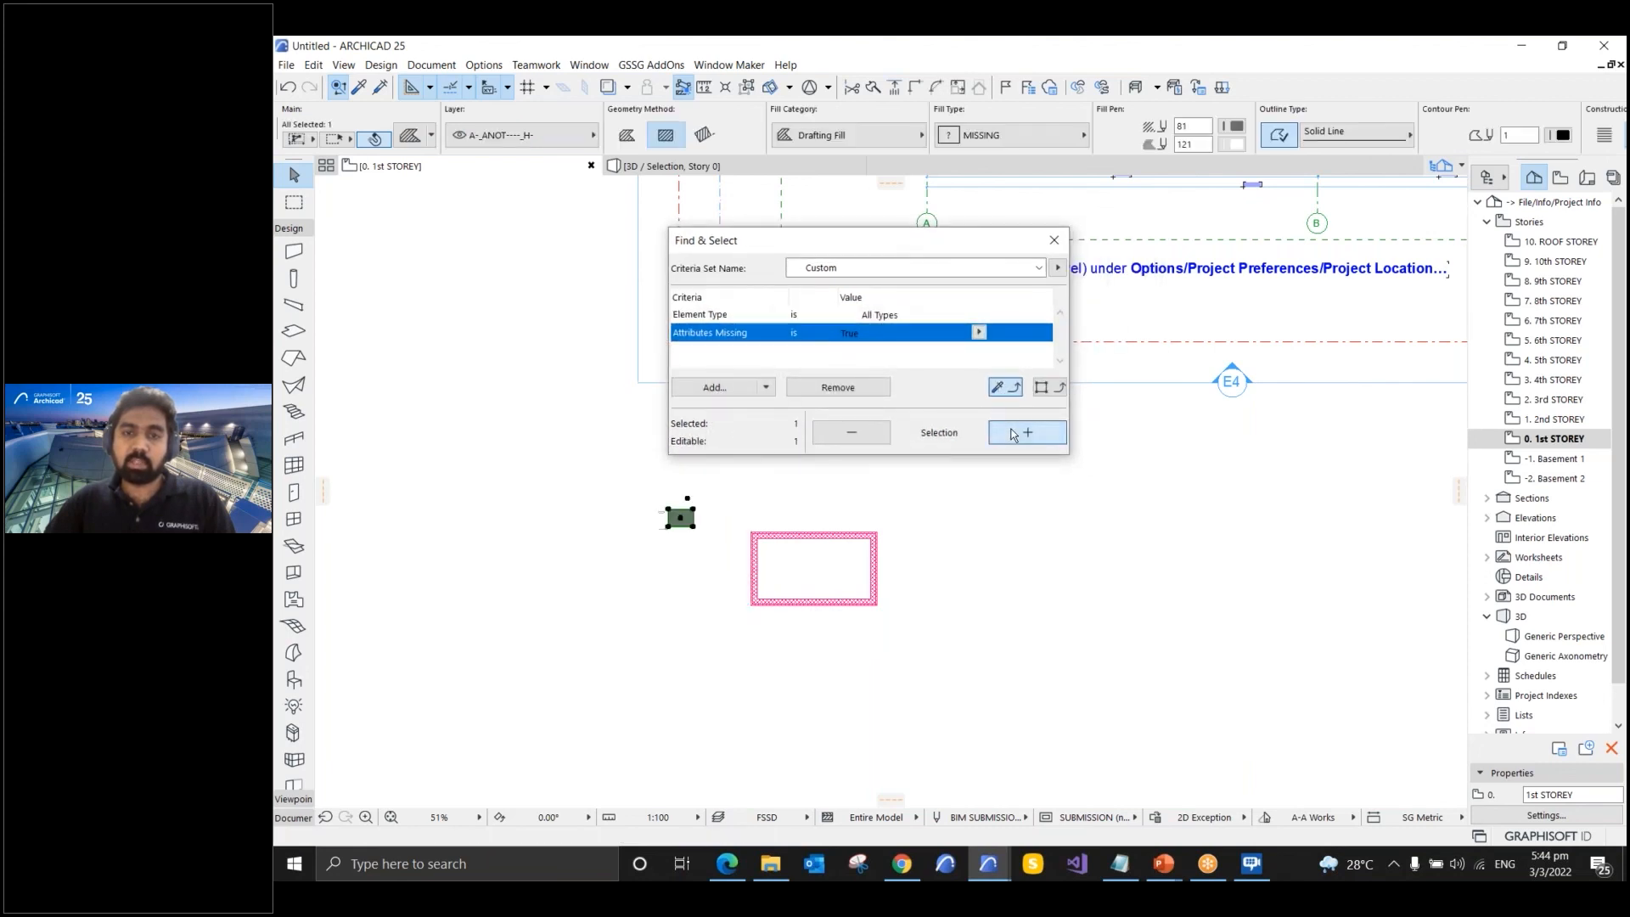
scroll(616, 482, "up", 2)
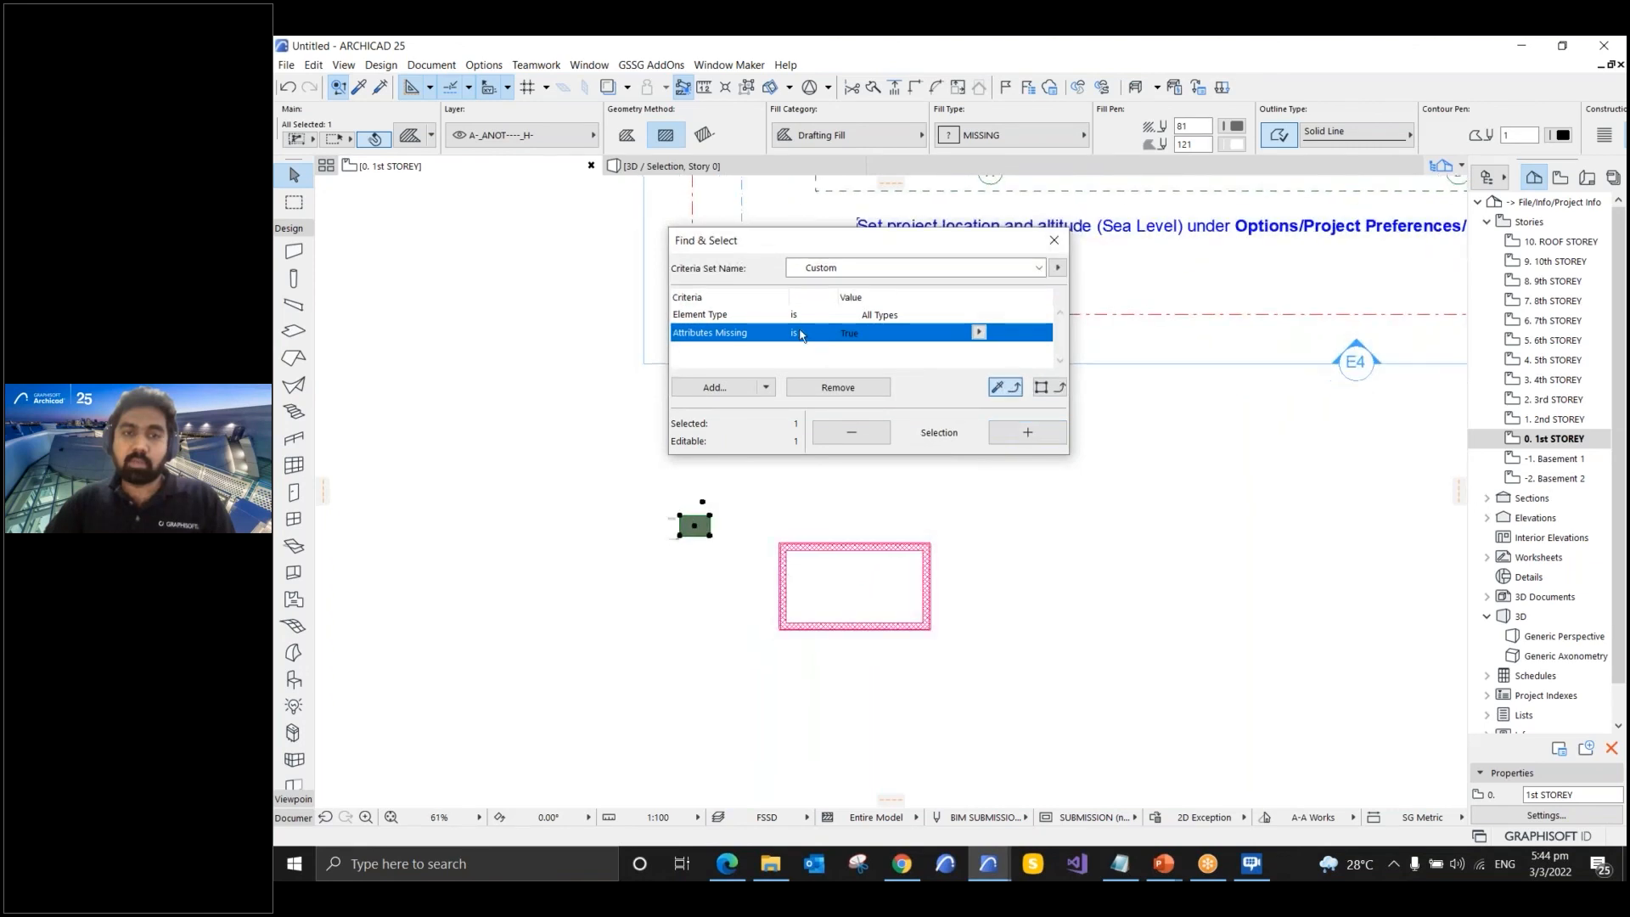
scroll(691, 520, "up", 10)
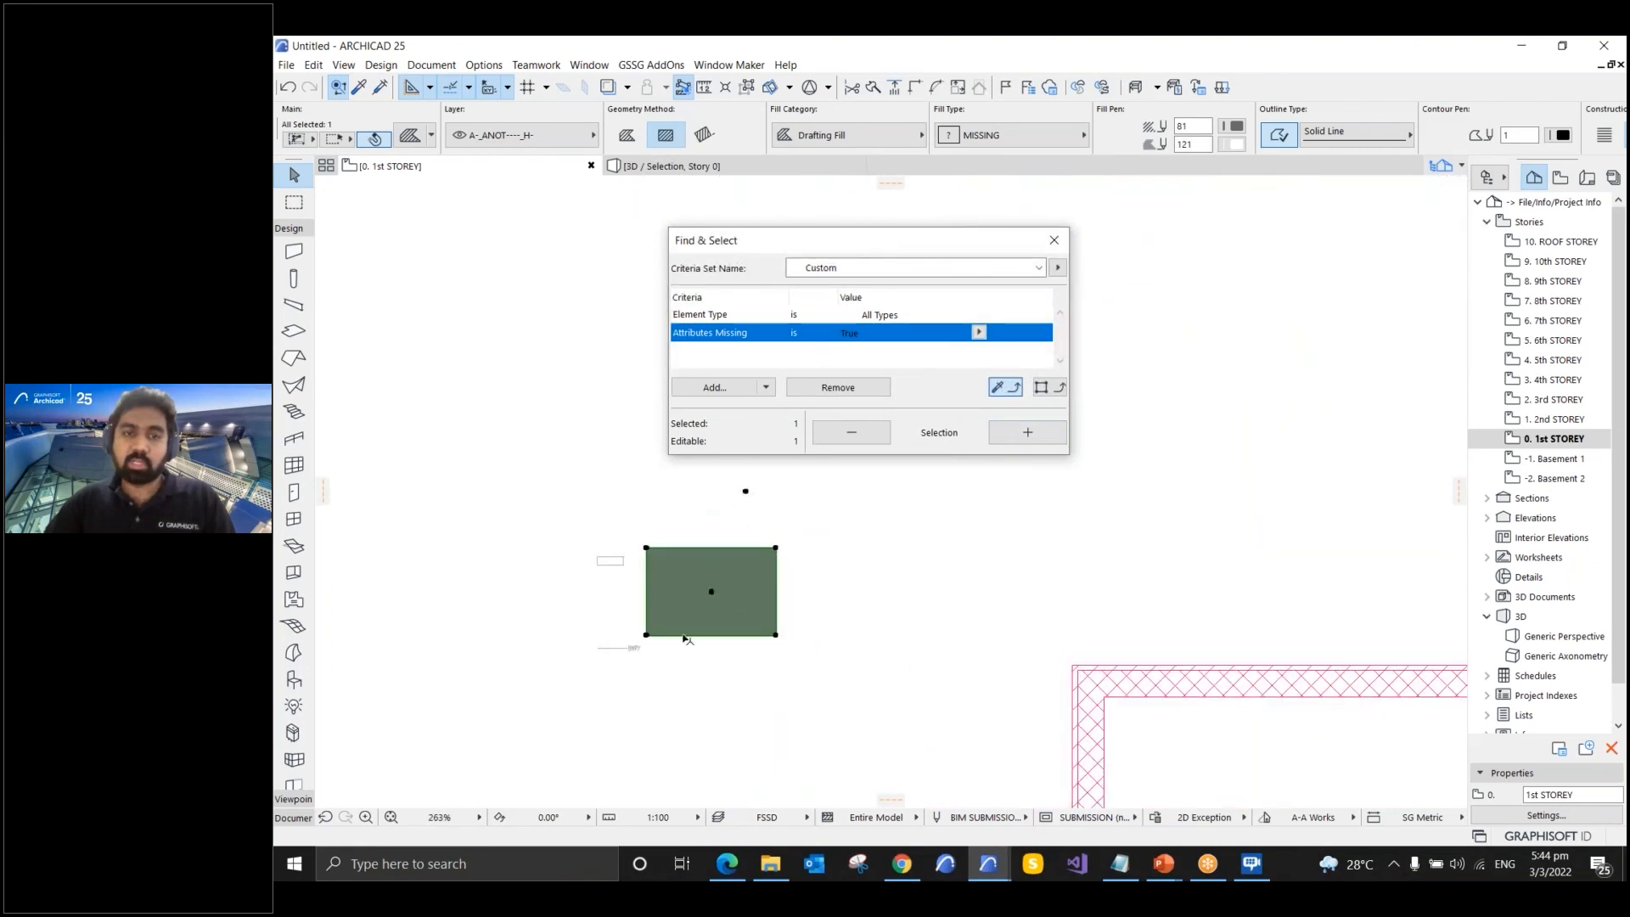
scroll(751, 543, "up", 4)
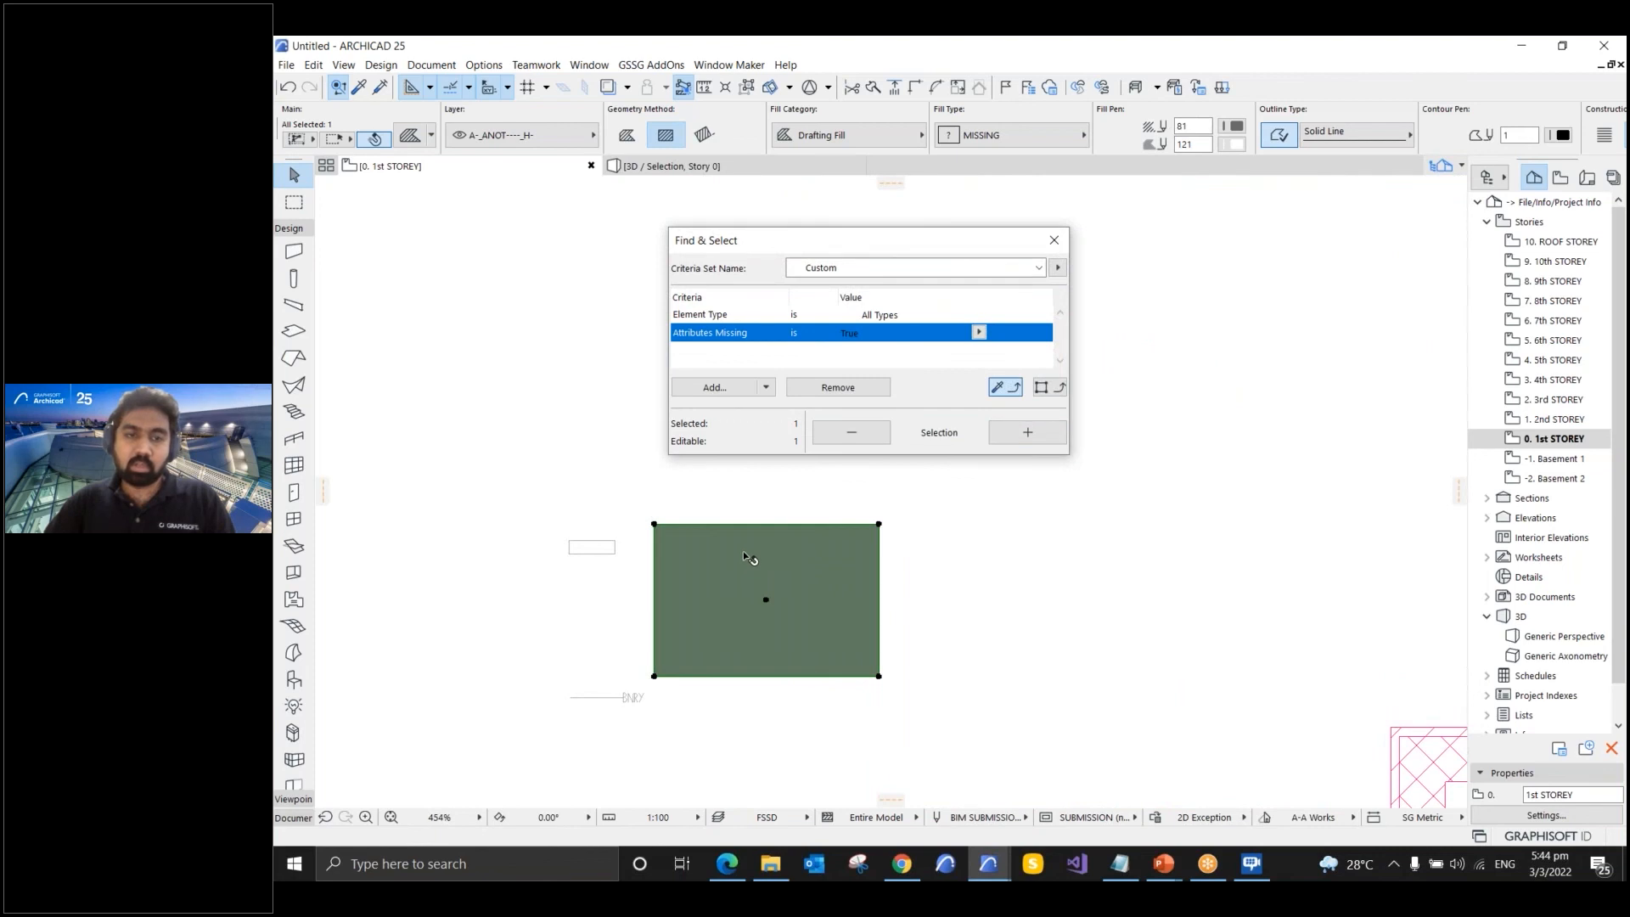
scroll(747, 554, "up", 3)
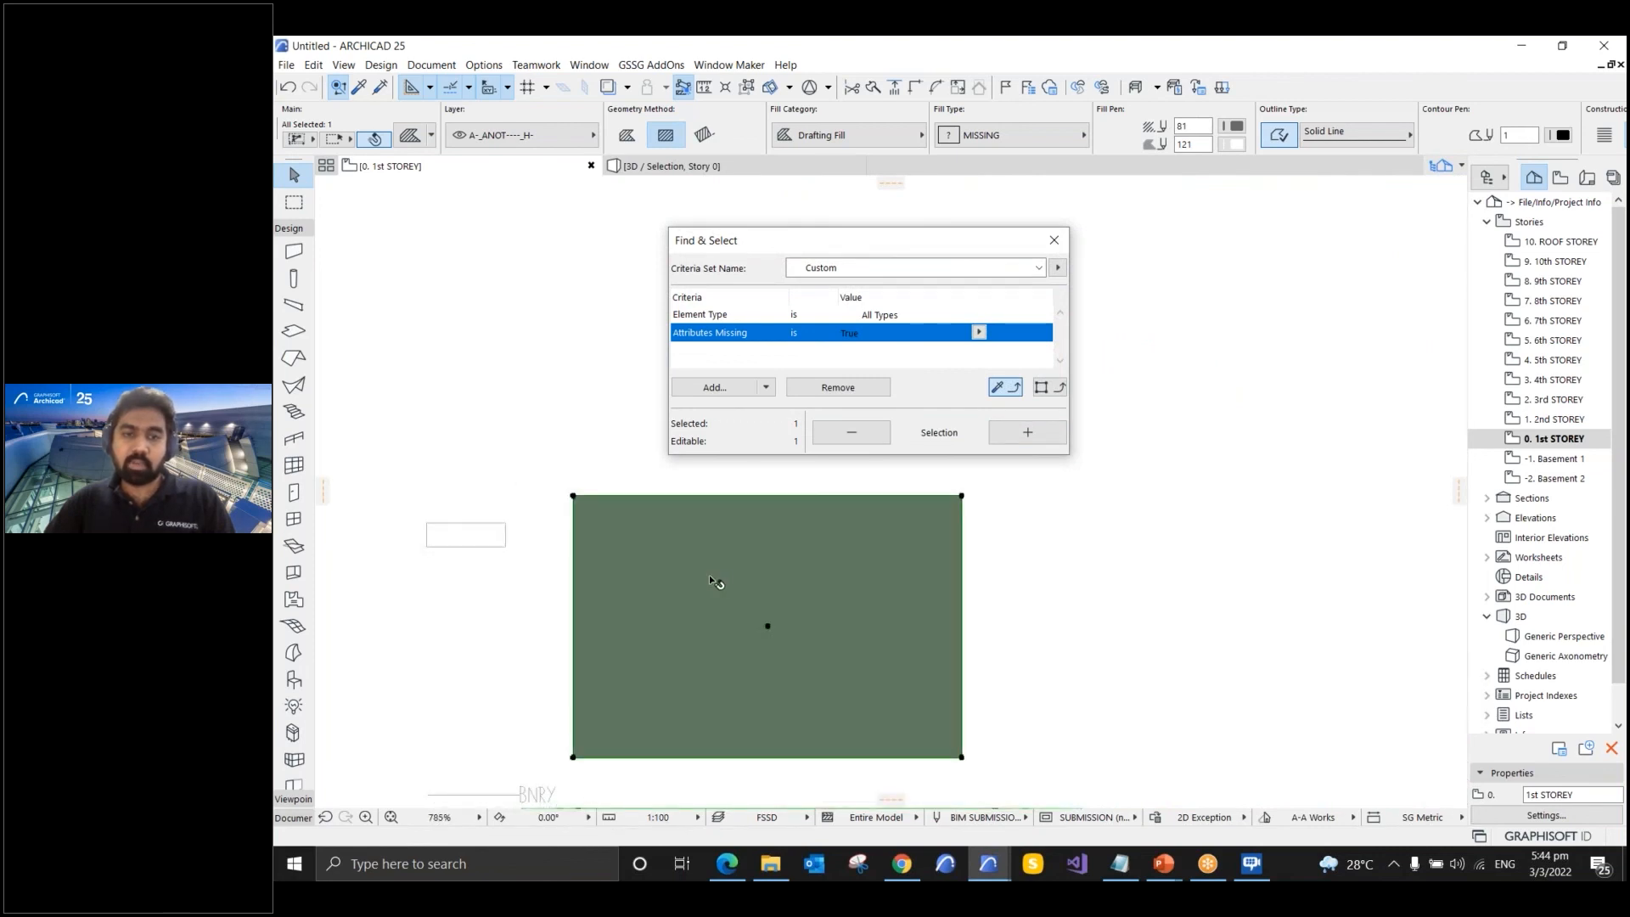
key("ctrl+t")
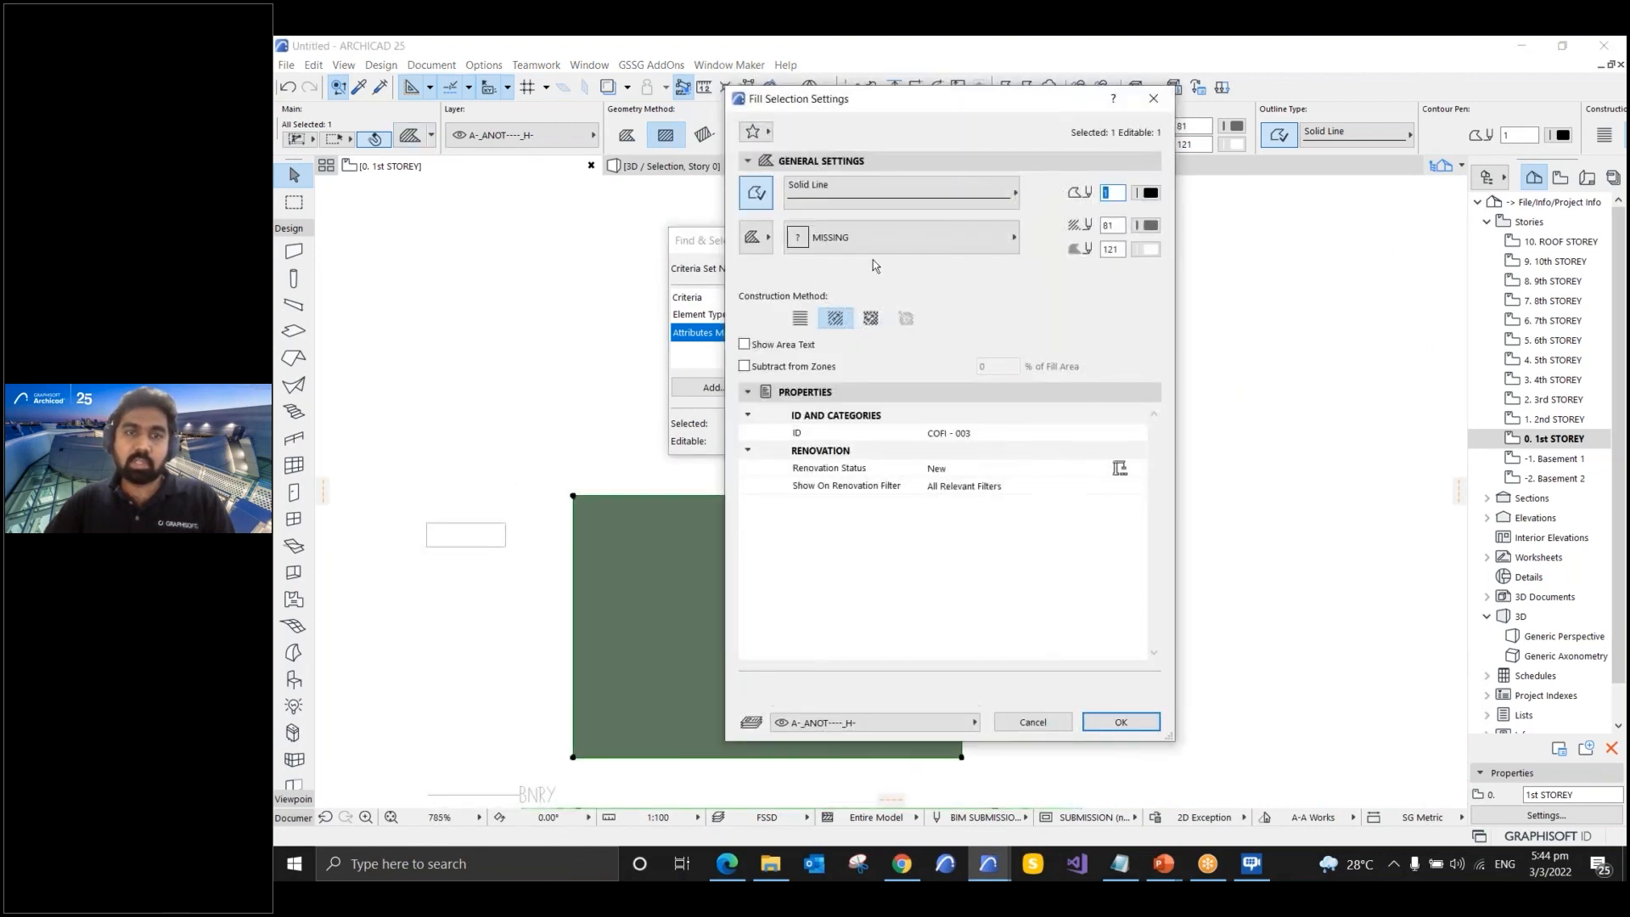
left_click(917, 246)
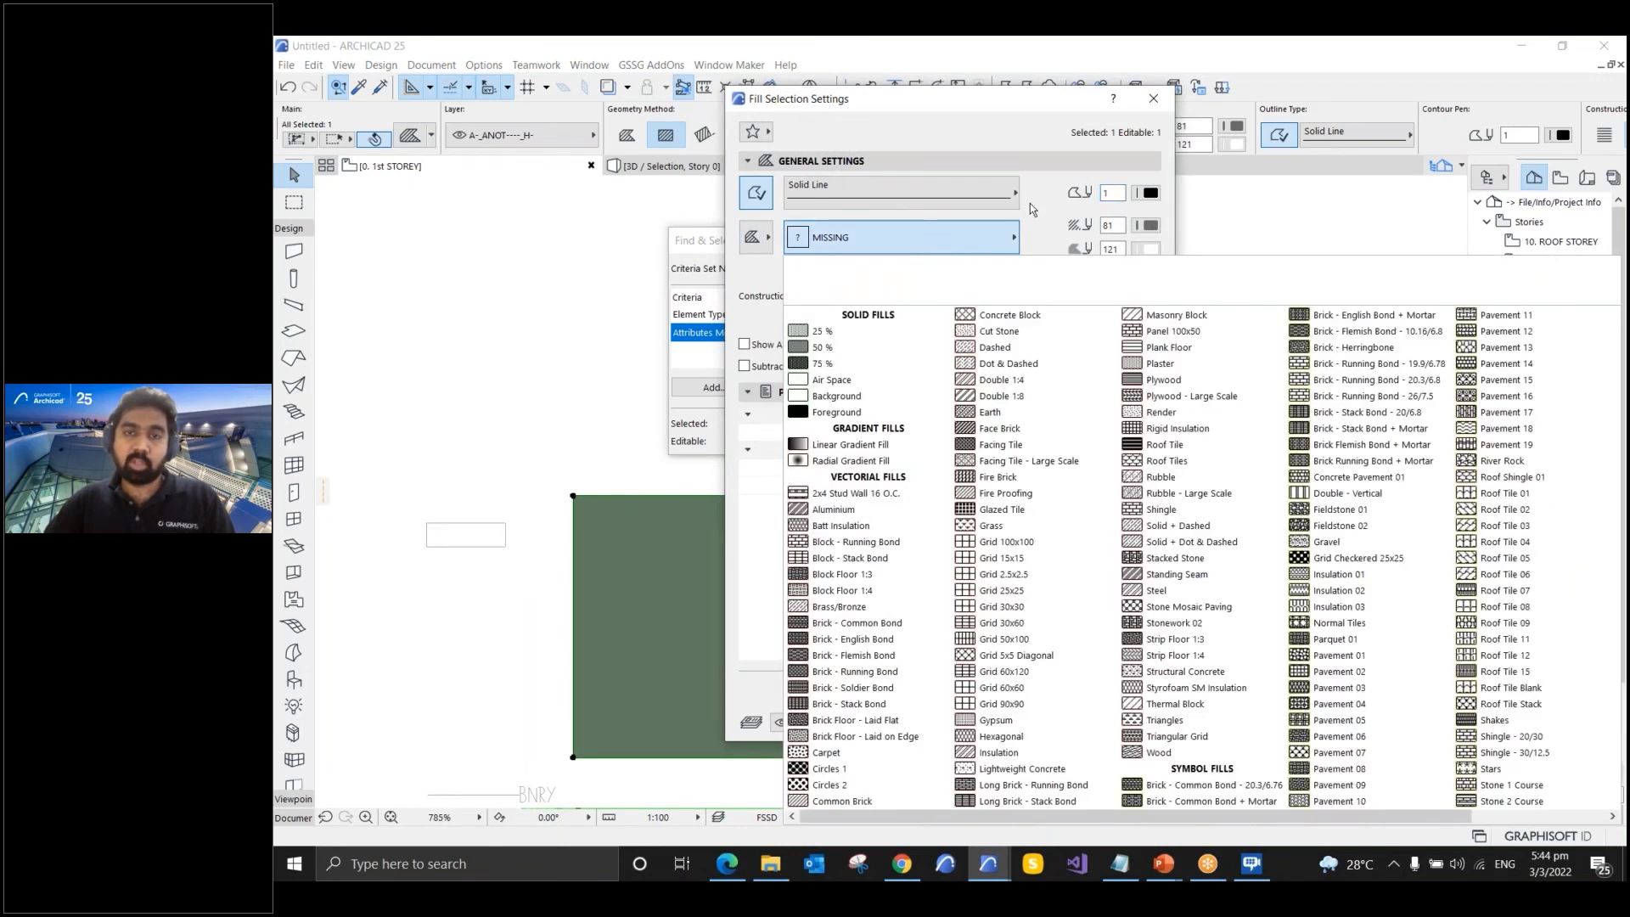
left_click(1030, 202)
left_click(1151, 99)
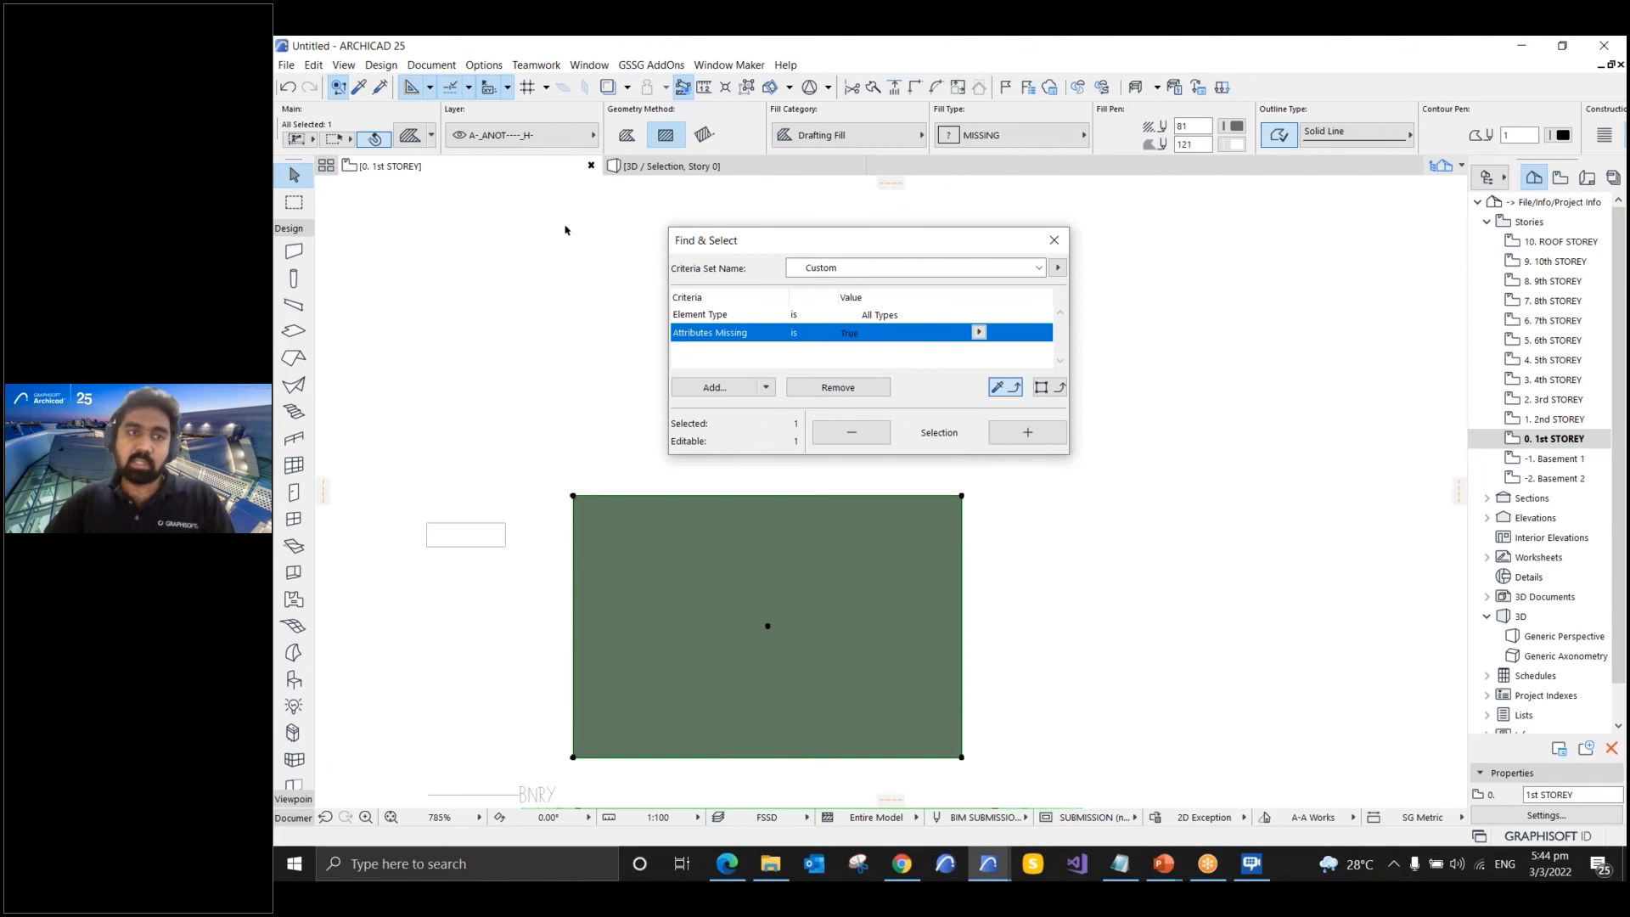
- Replace the selected fill's missing fill type with Block - Running Bond, deselect it and close Find & Select
left_click(409, 137)
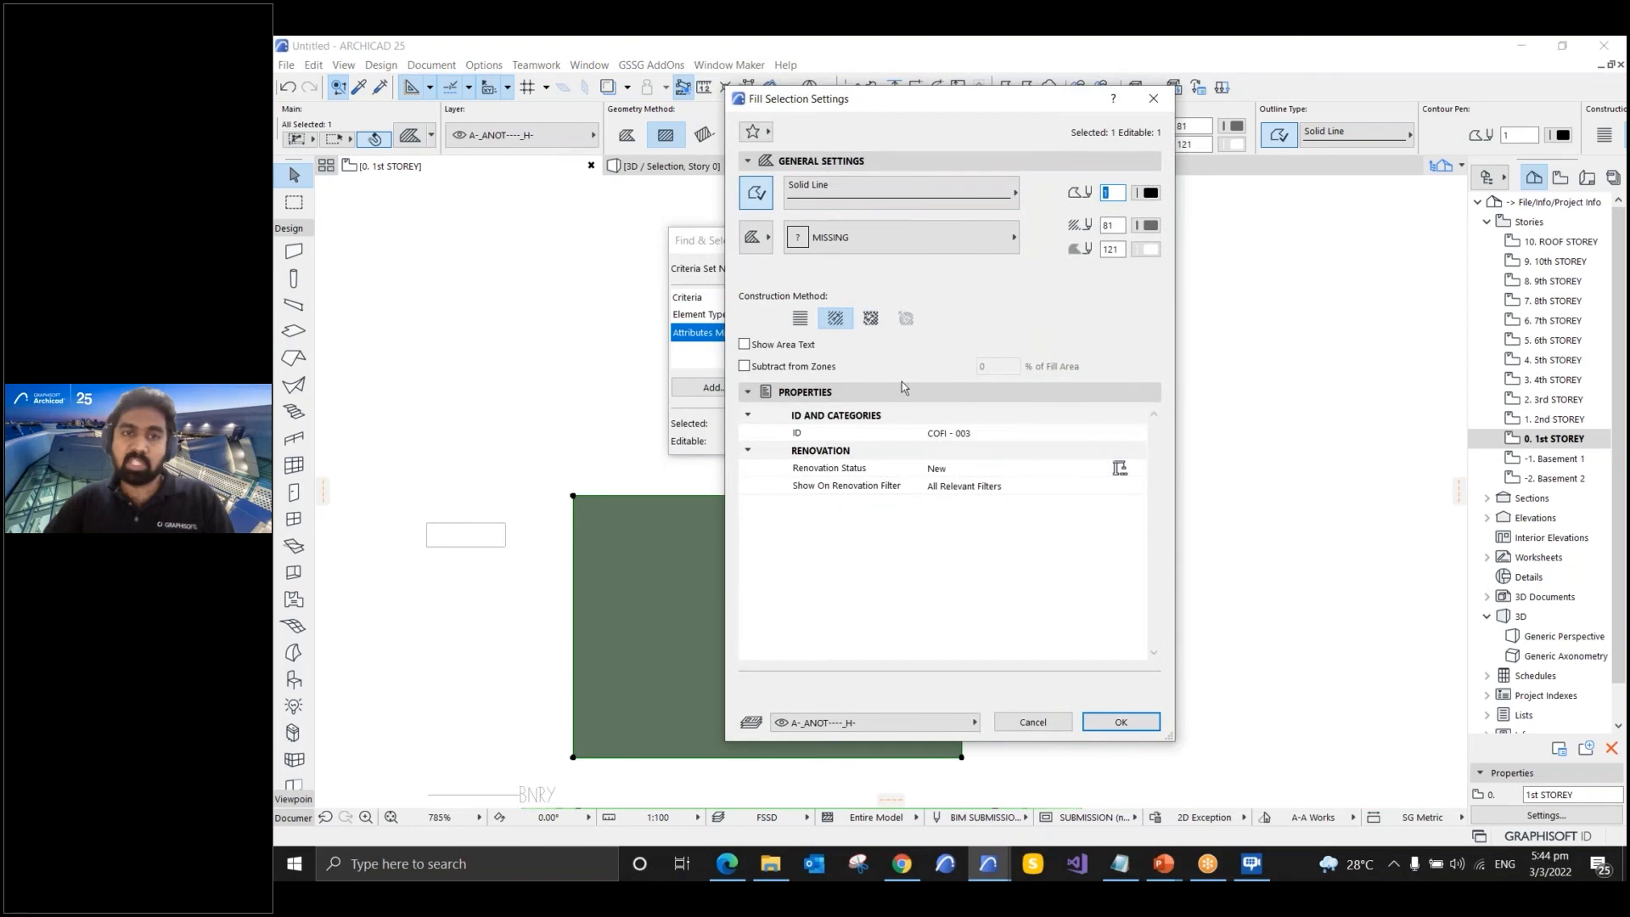
left_click(923, 246)
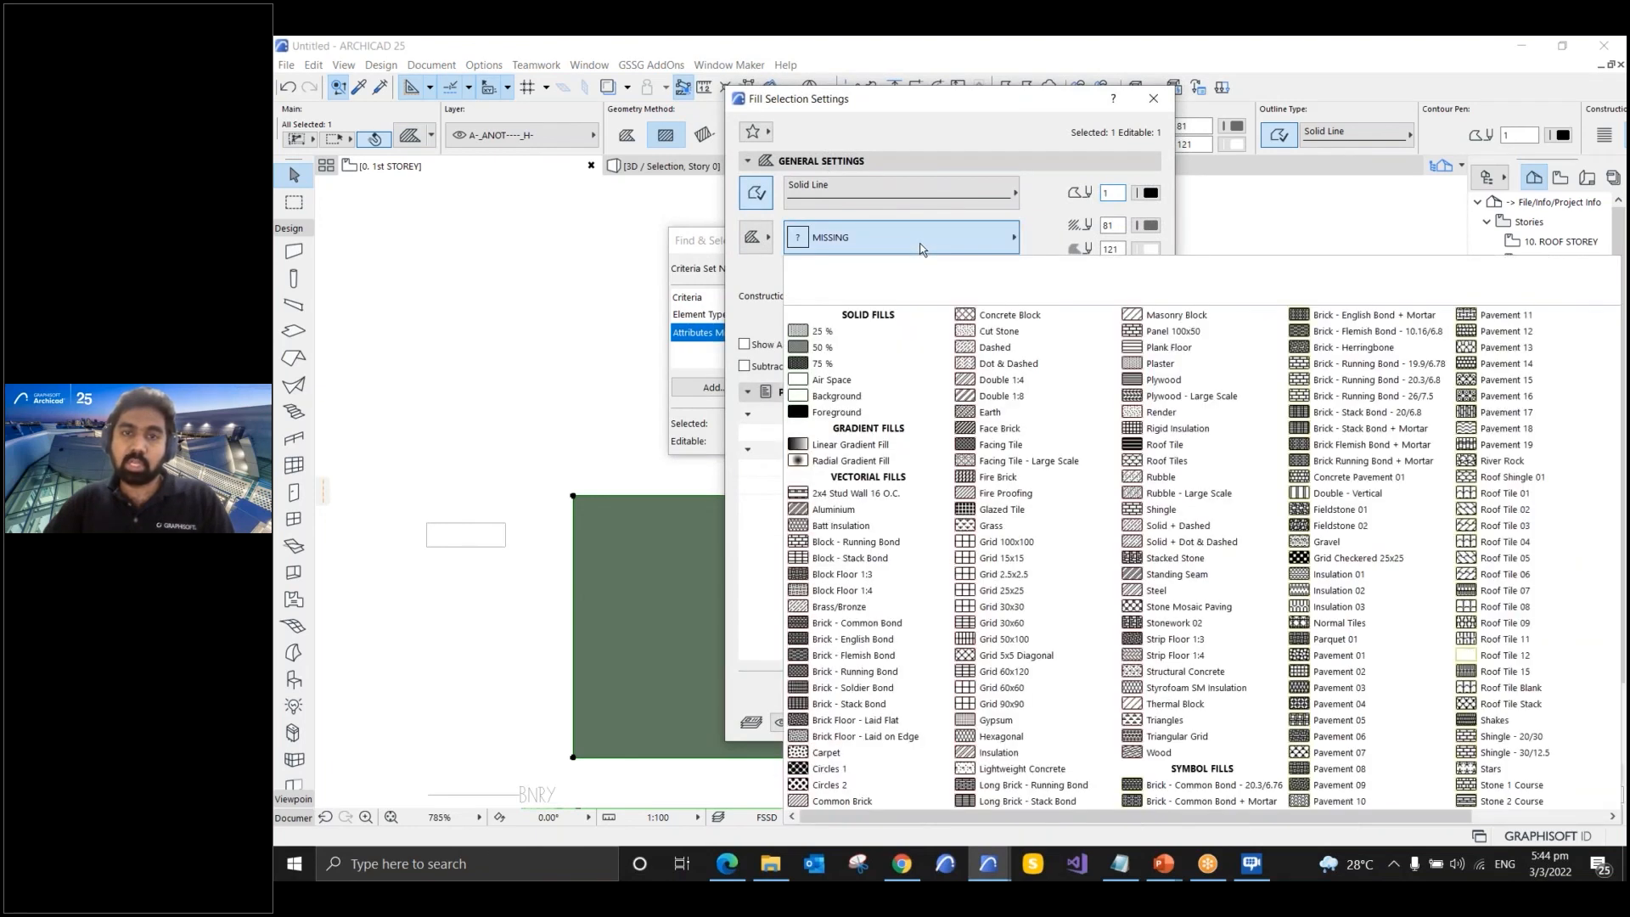
key("ctrl")
left_click(1051, 221)
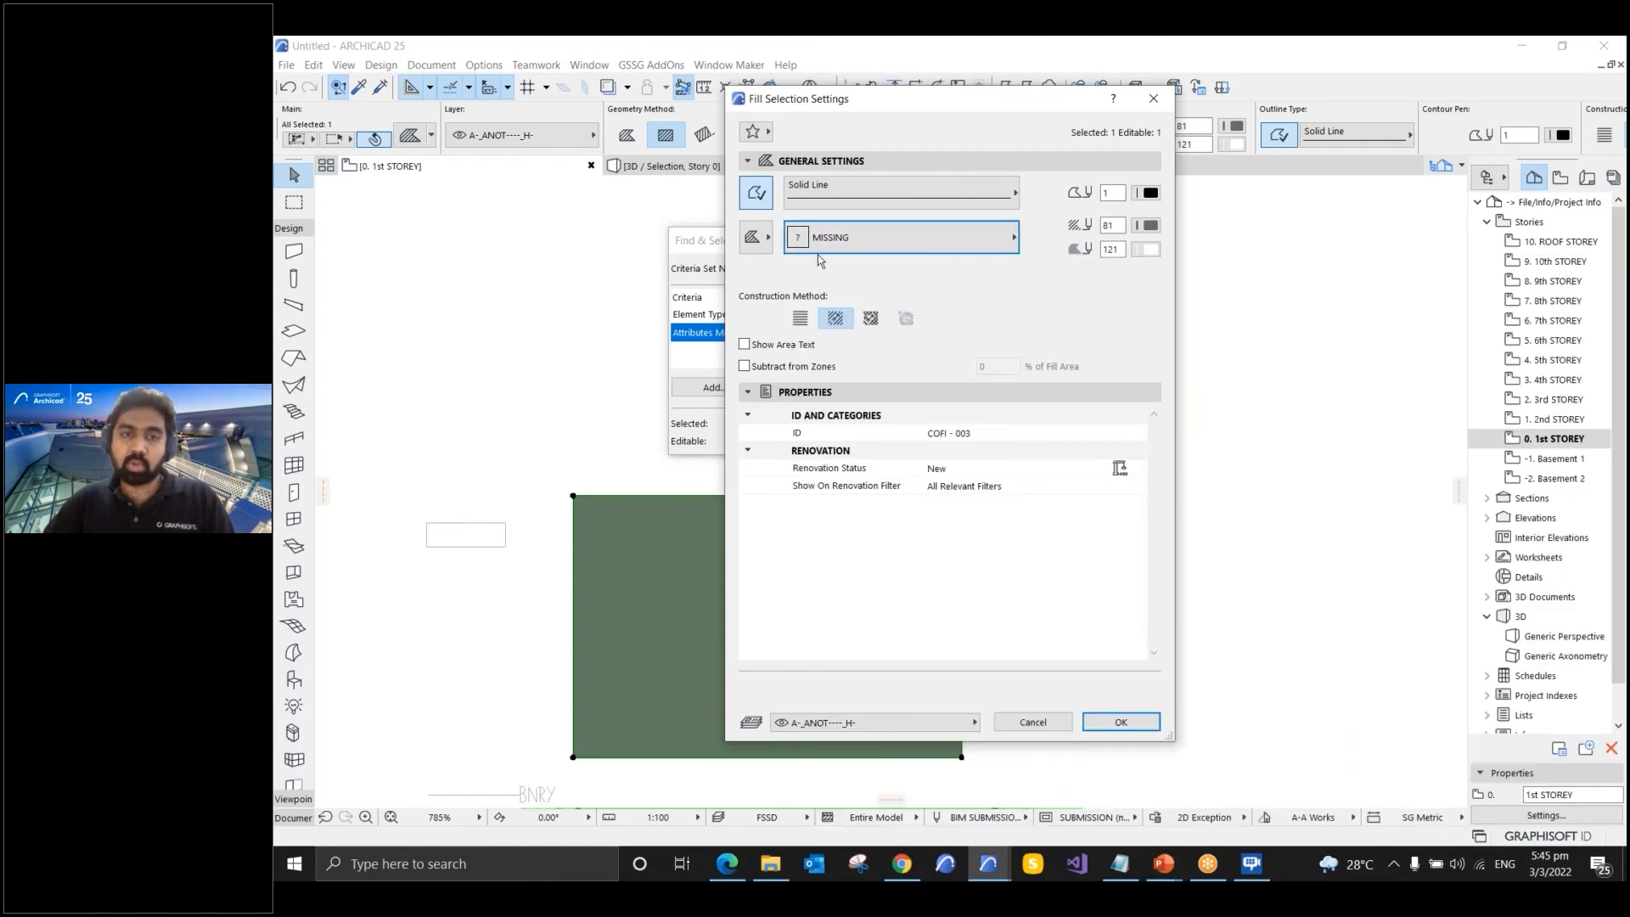
left_click(1010, 239)
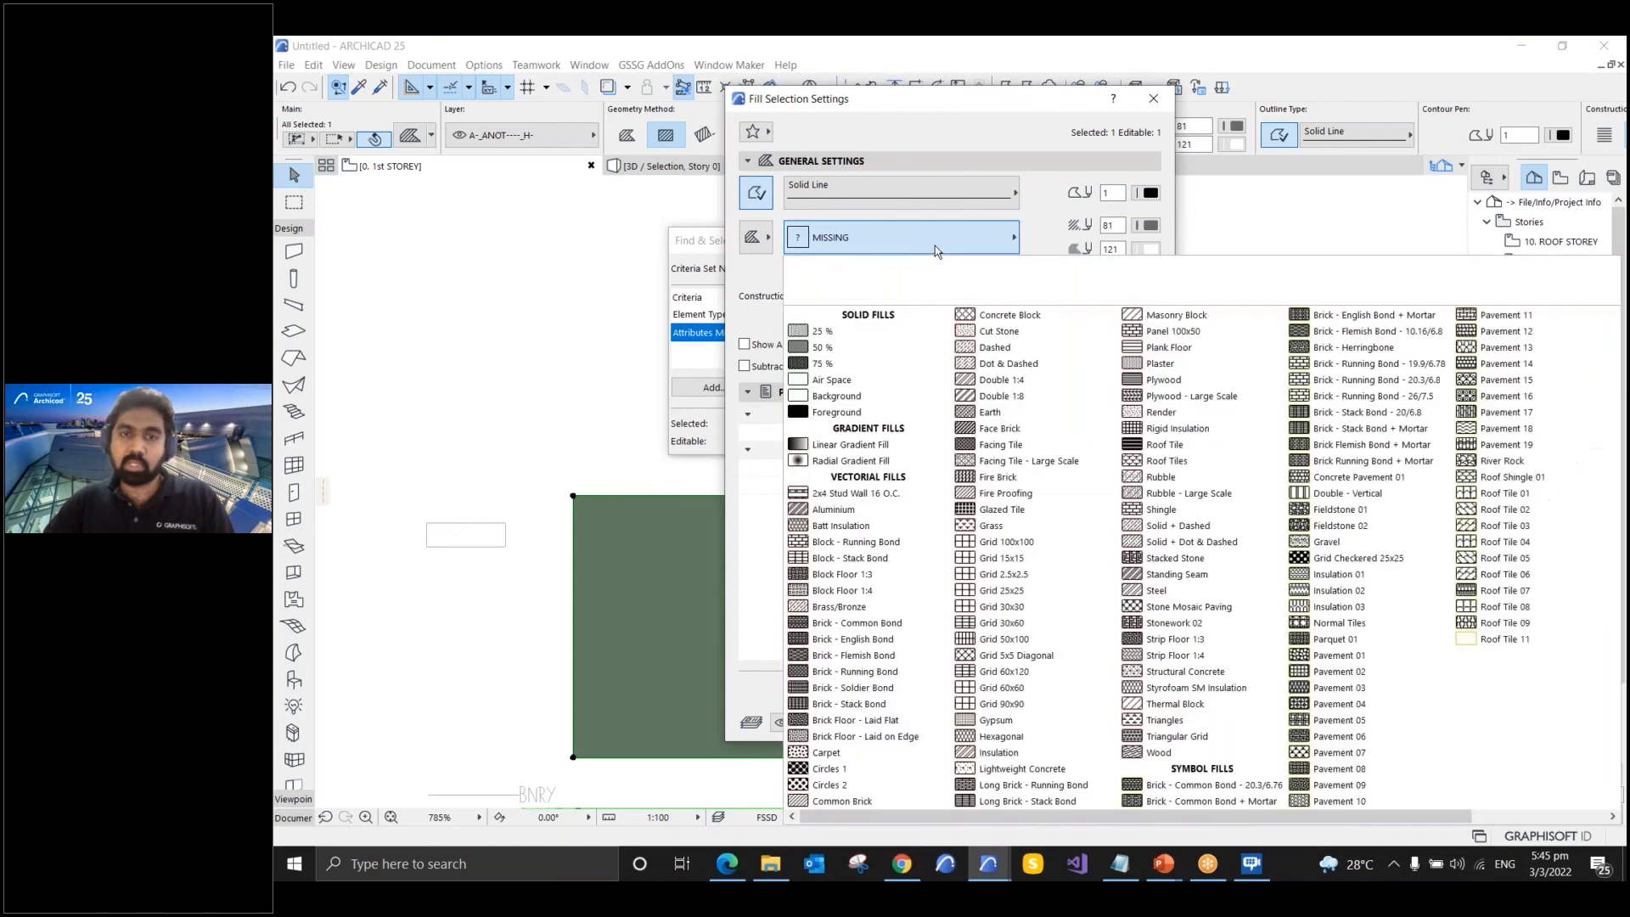
left_click(876, 543)
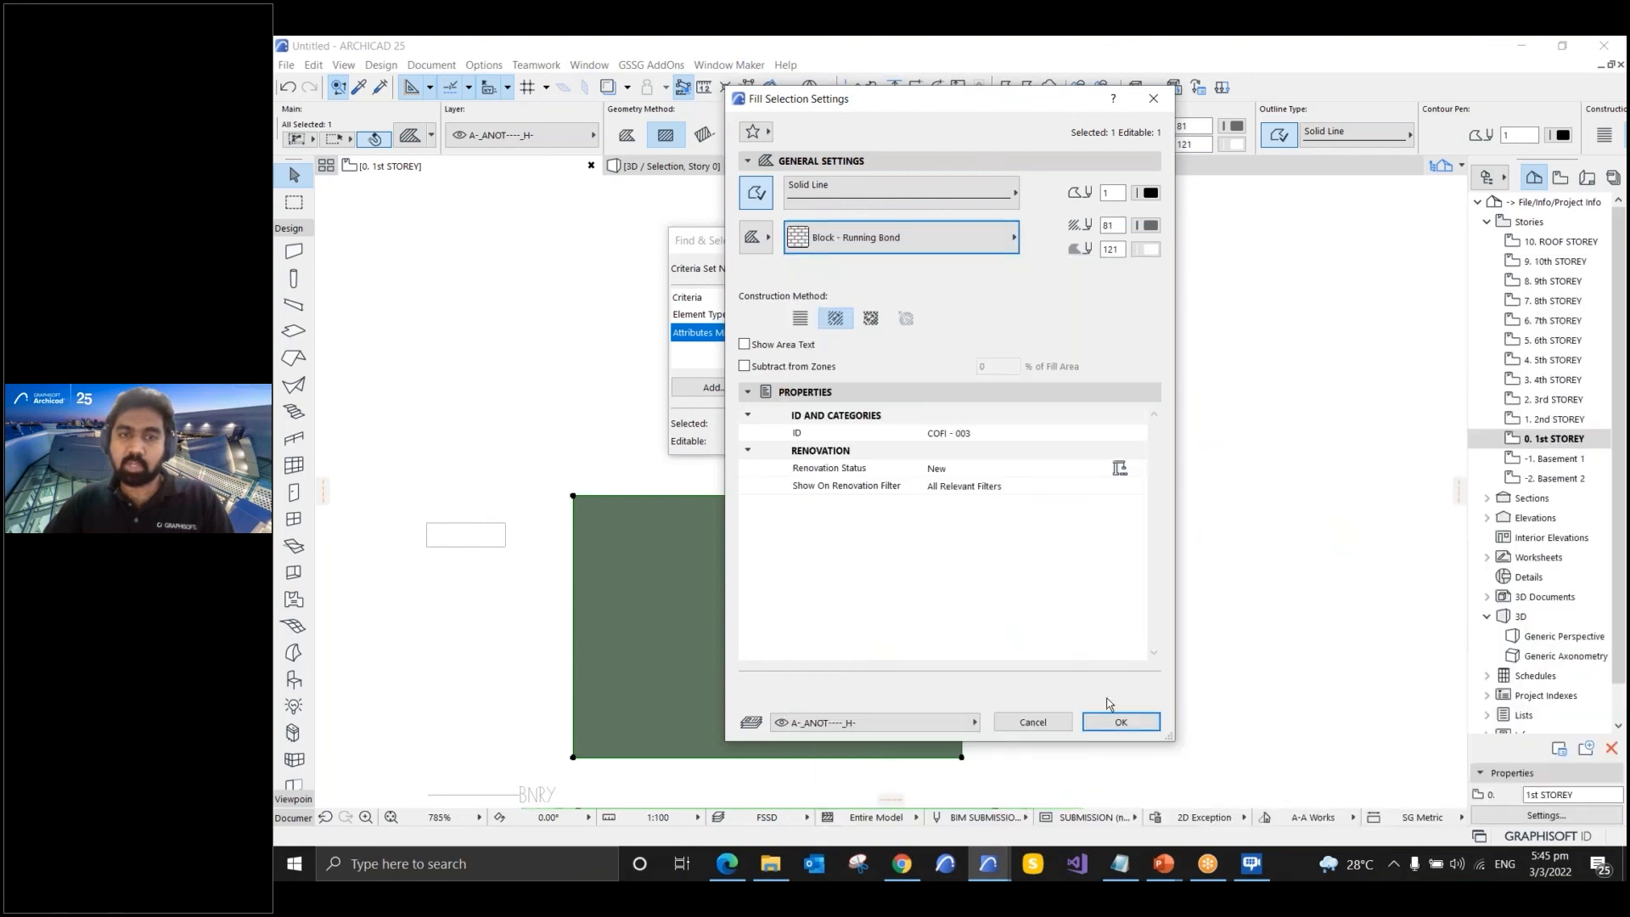
left_click(1121, 722)
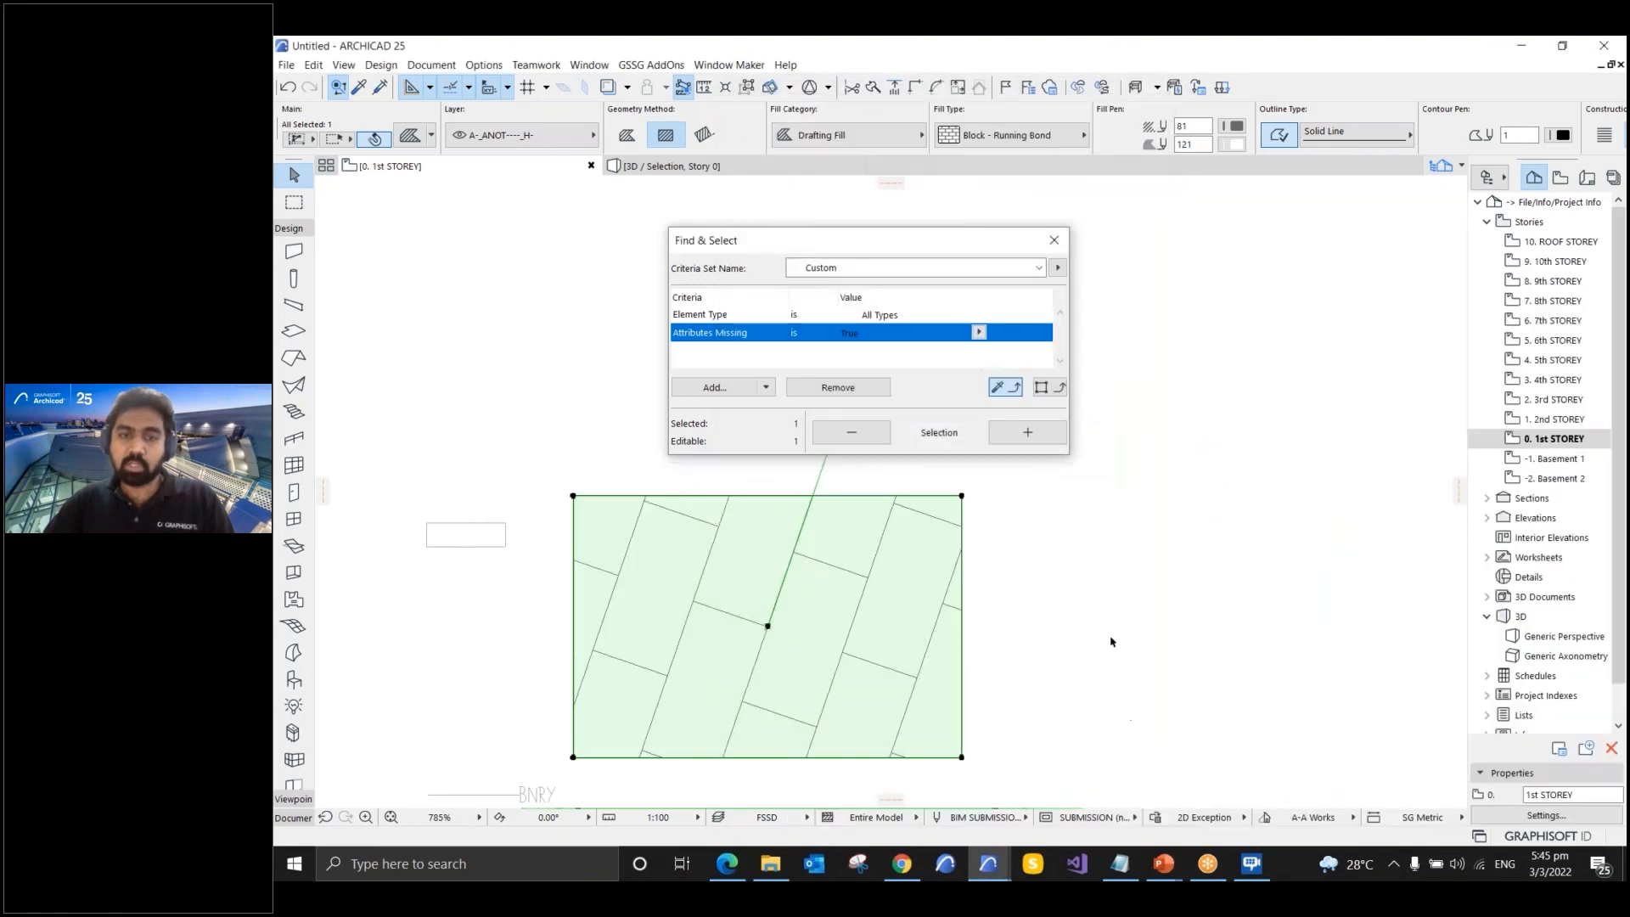
left_click(1064, 585)
left_click(1054, 240)
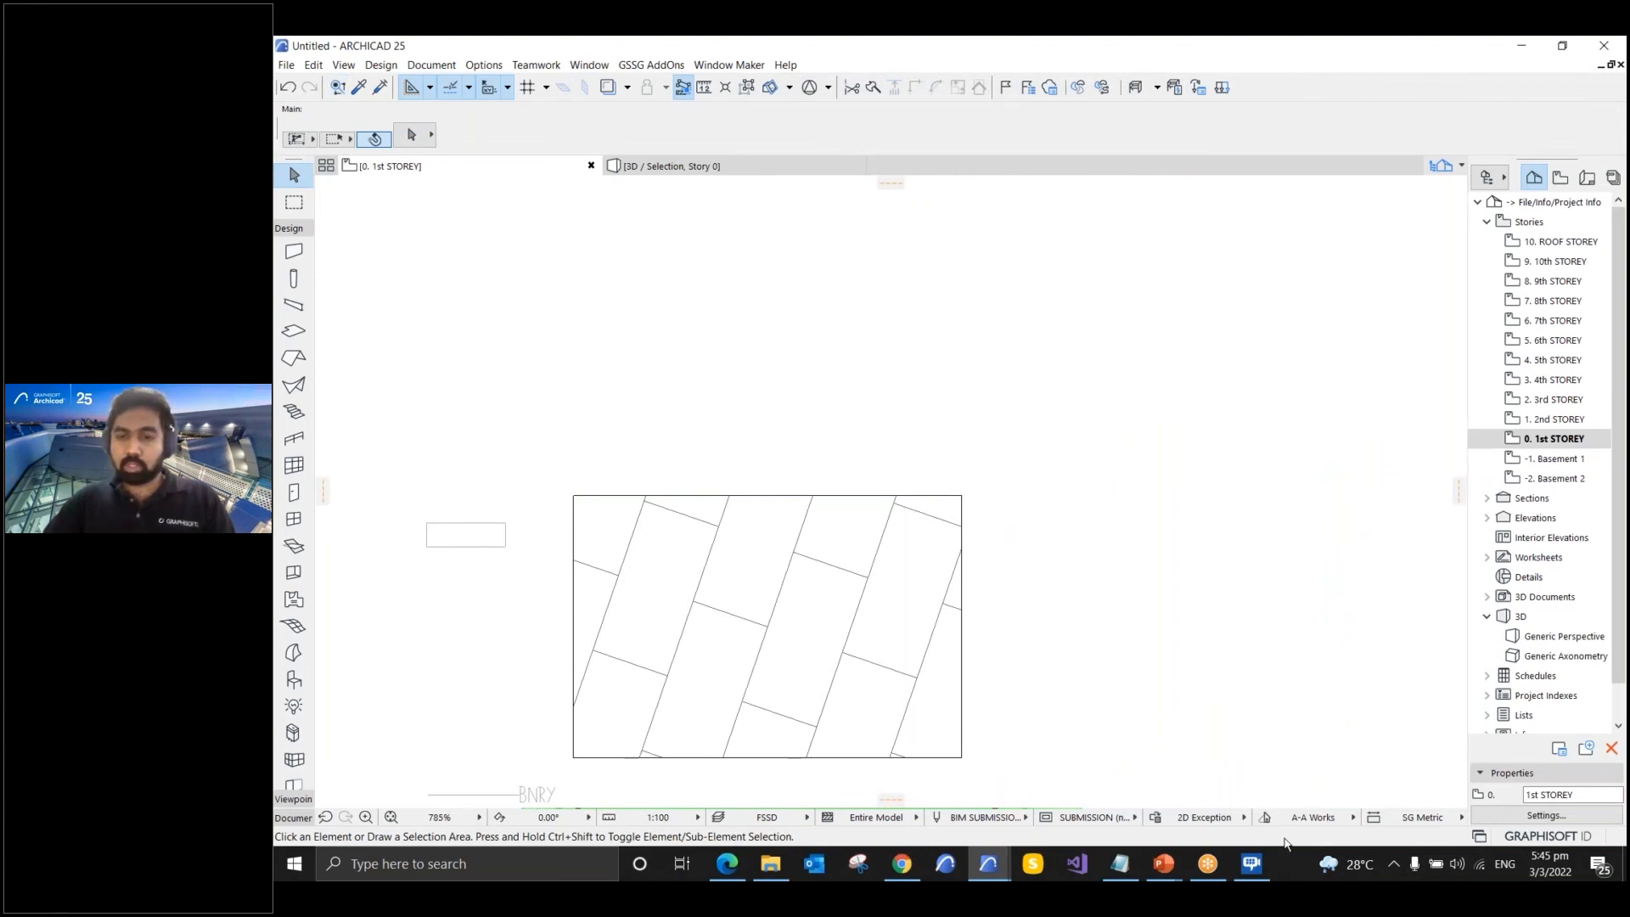
mouse_move(1176, 866)
left_click(1154, 817)
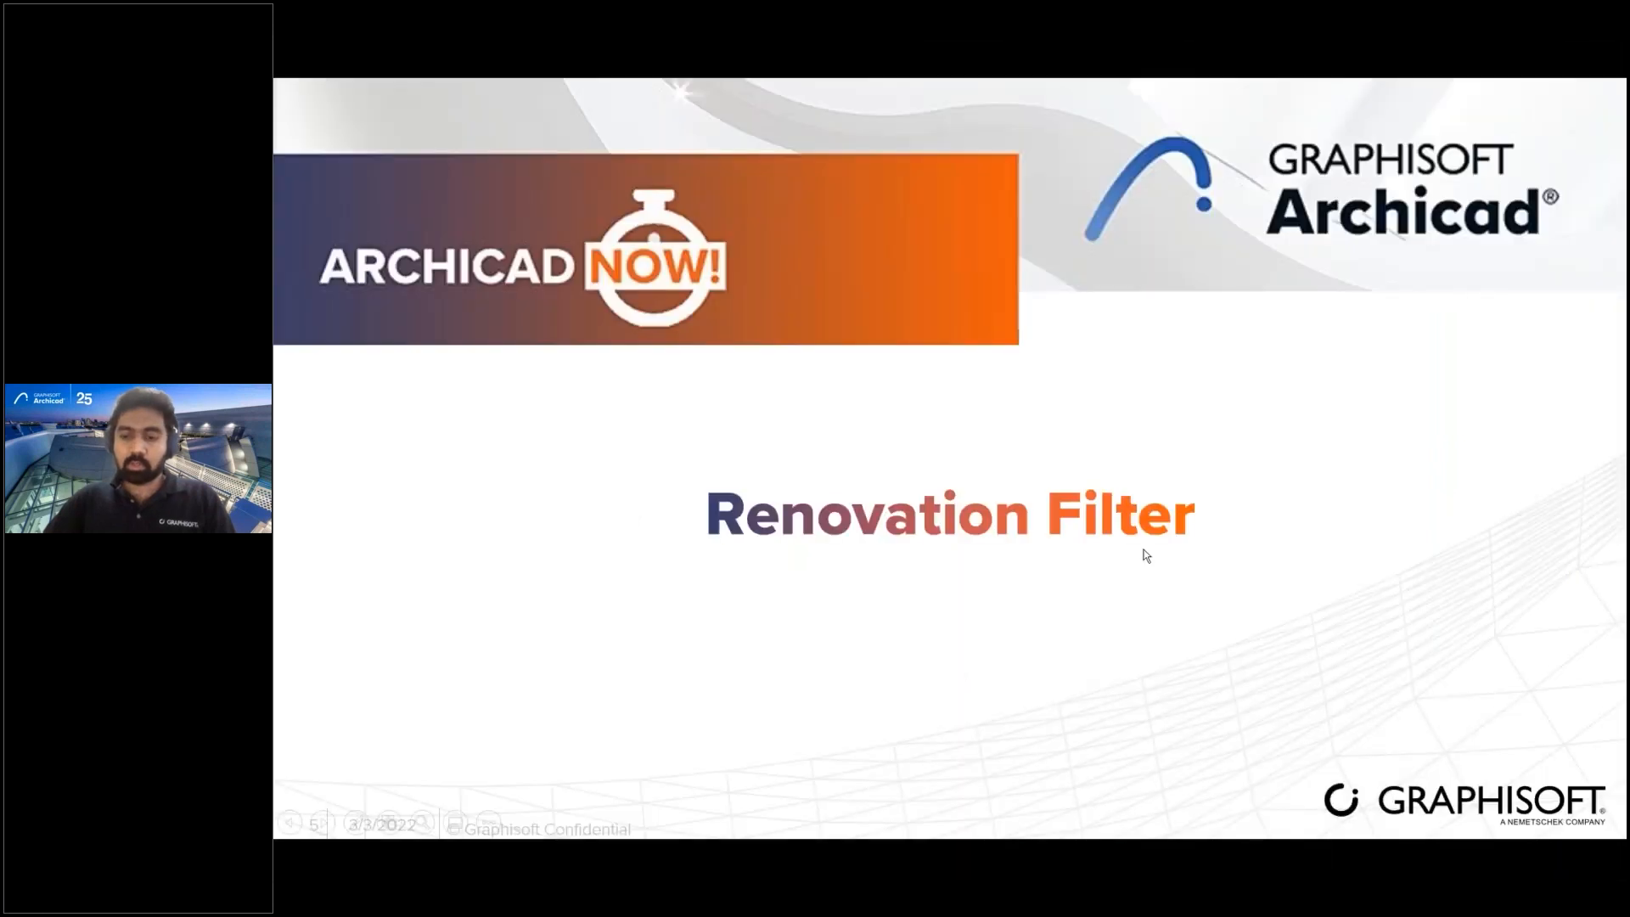
key("Right")
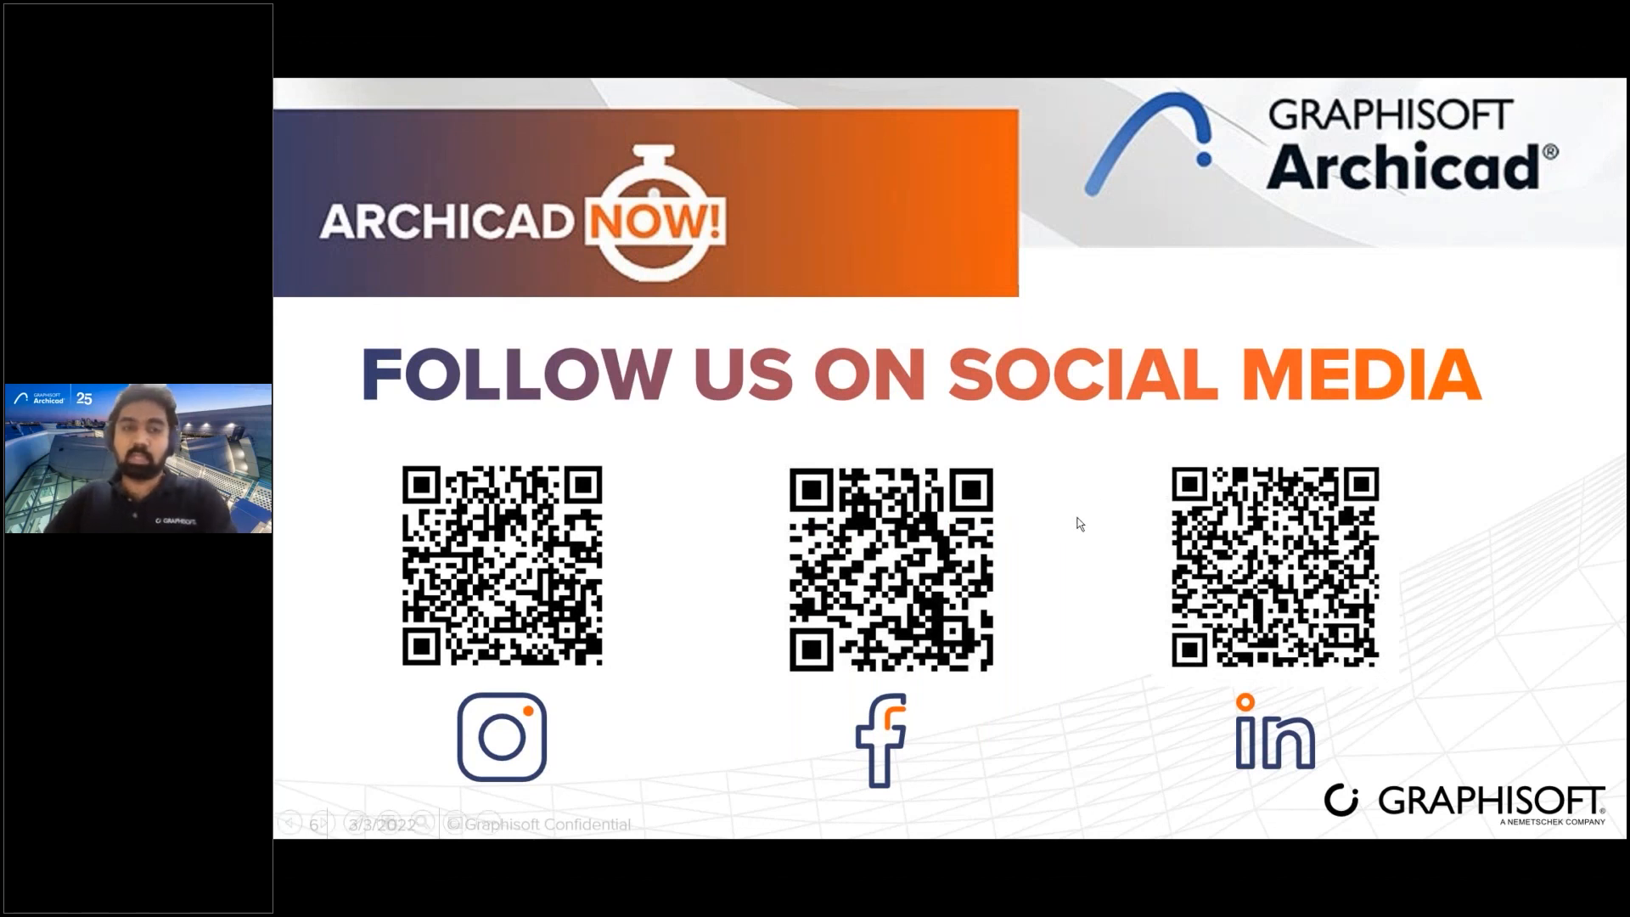
key("Right")
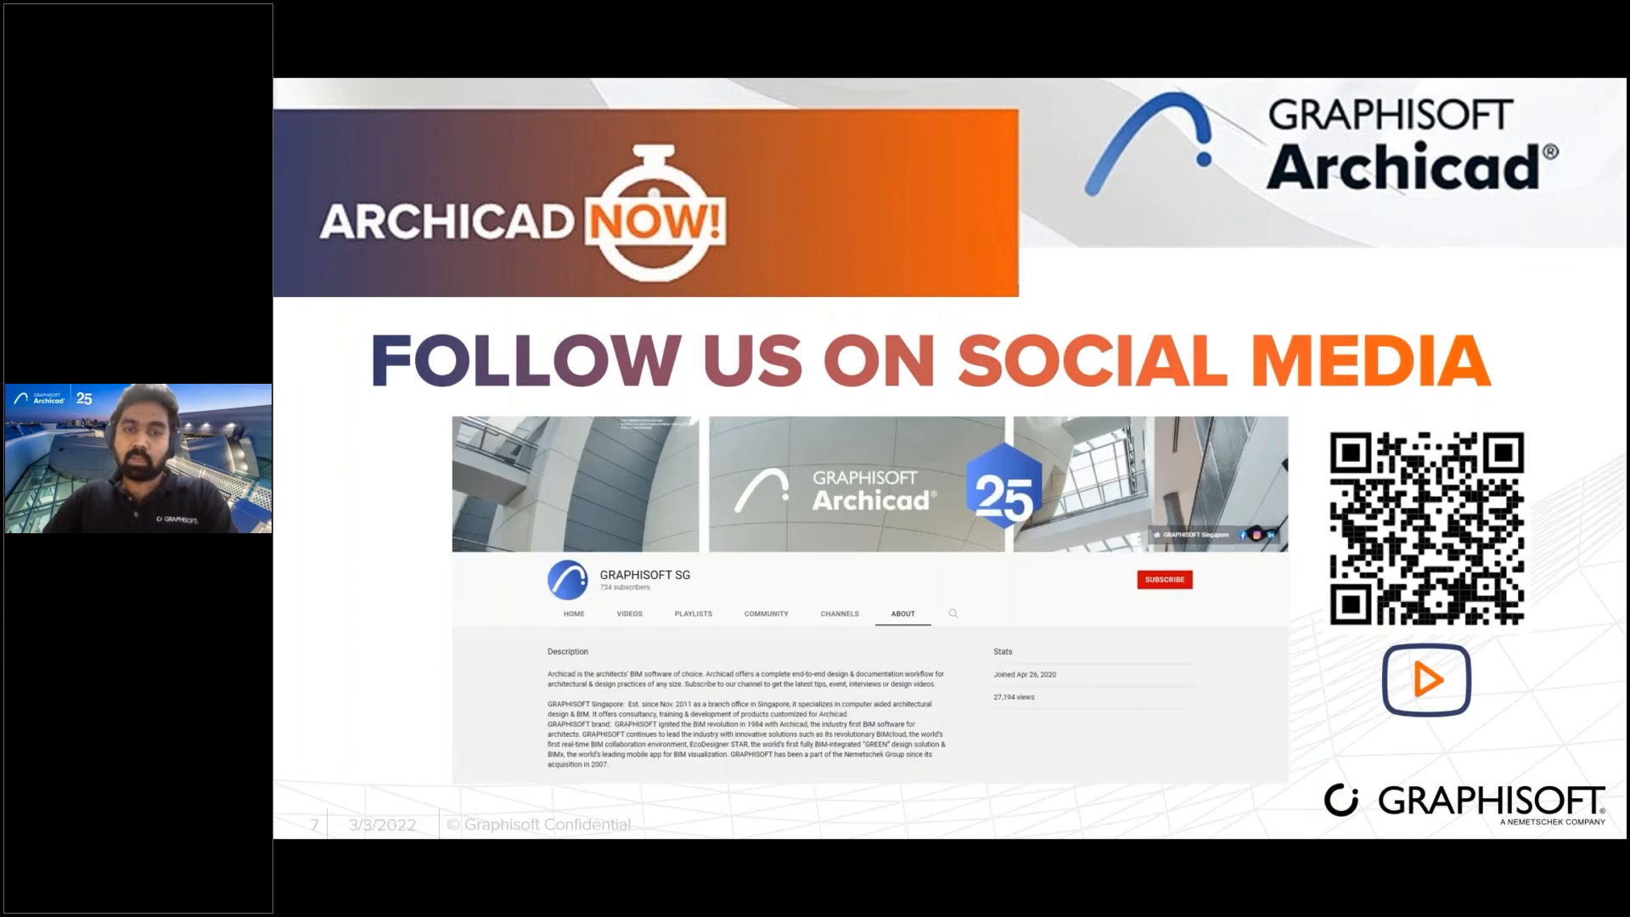